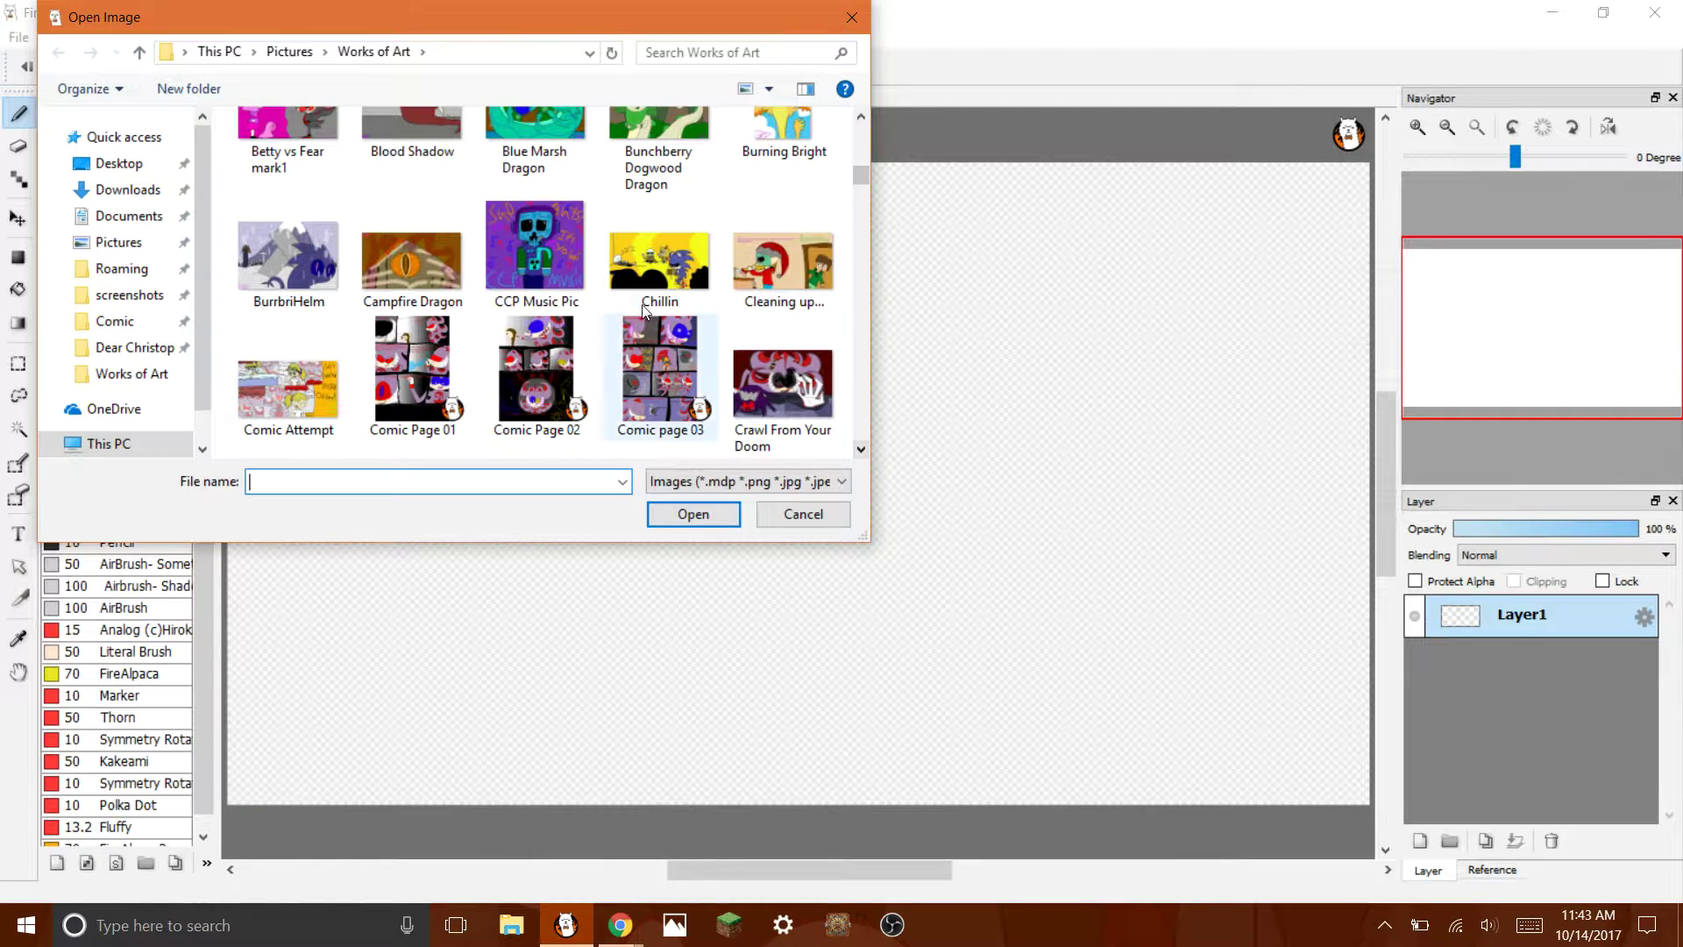
Open the CCP Music Pic image from the Works of Art folder as a reference, and return to the blank Untitled canvas.
{"action": "left_click", "coordinate": [552, 256]}
{"action": "left_click", "coordinate": [713, 512]}
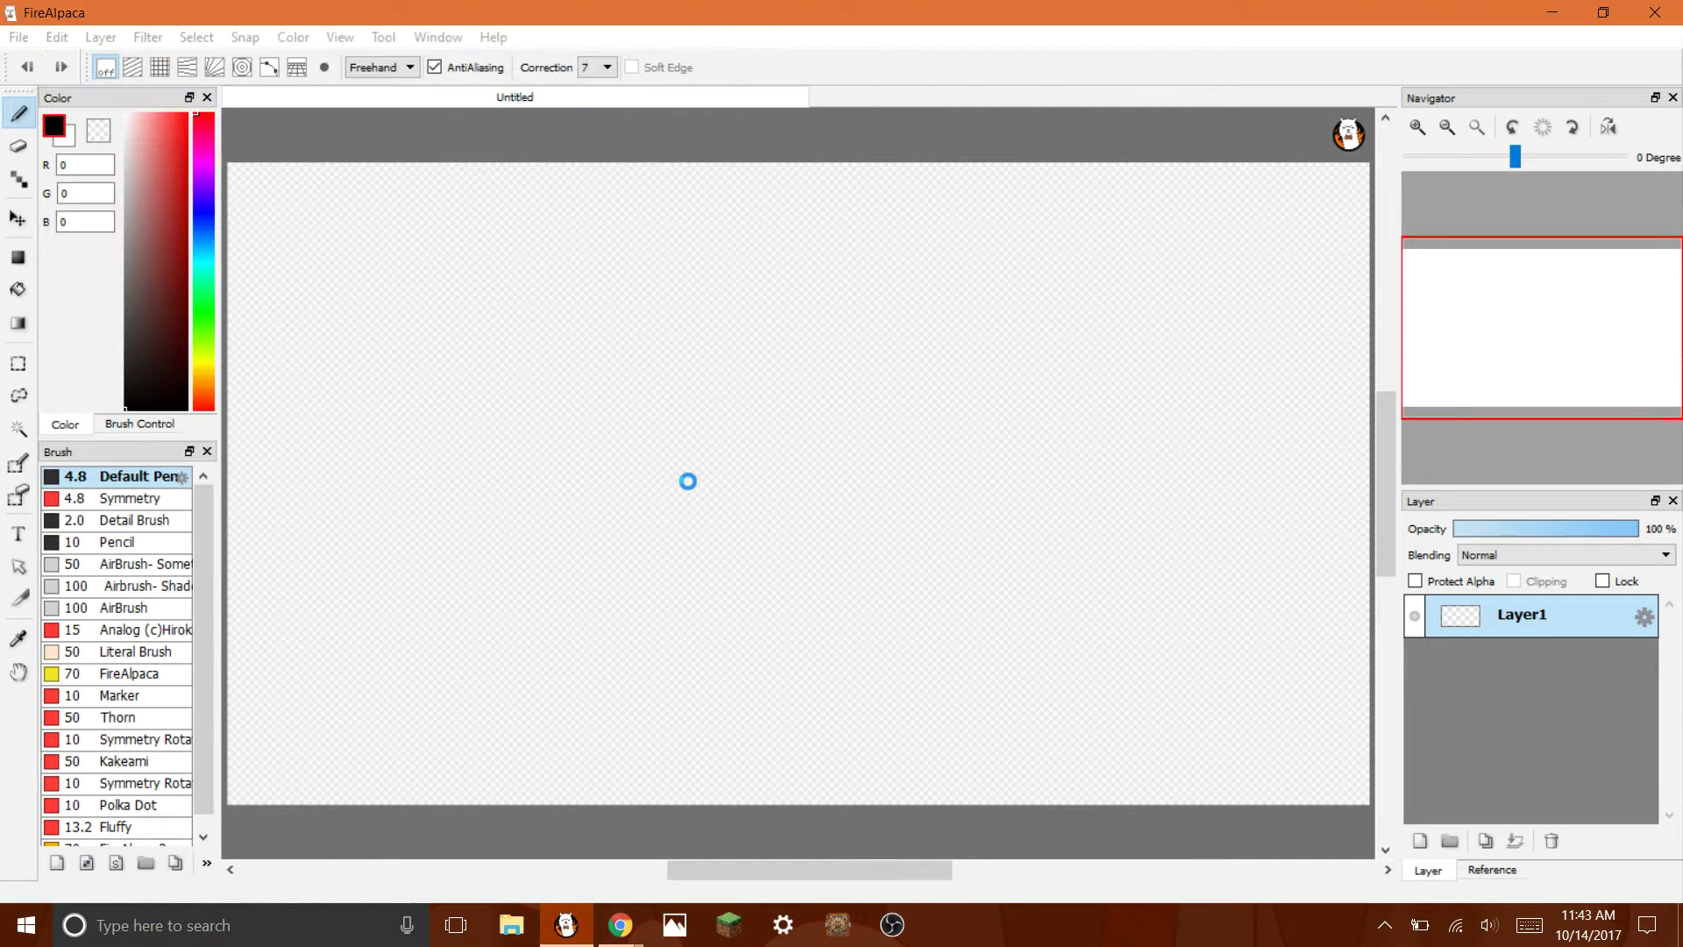
{"action": "mouse_move", "coordinate": [1525, 317]}
{"action": "left_mouse_down"}
{"action": "mouse_move", "coordinate": [1519, 341]}
{"action": "mouse_move", "coordinate": [1466, 345]}
{"action": "mouse_move", "coordinate": [1641, 298]}
{"action": "mouse_move", "coordinate": [1391, 293]}
{"action": "mouse_move", "coordinate": [1520, 330]}
{"action": "left_mouse_up"}
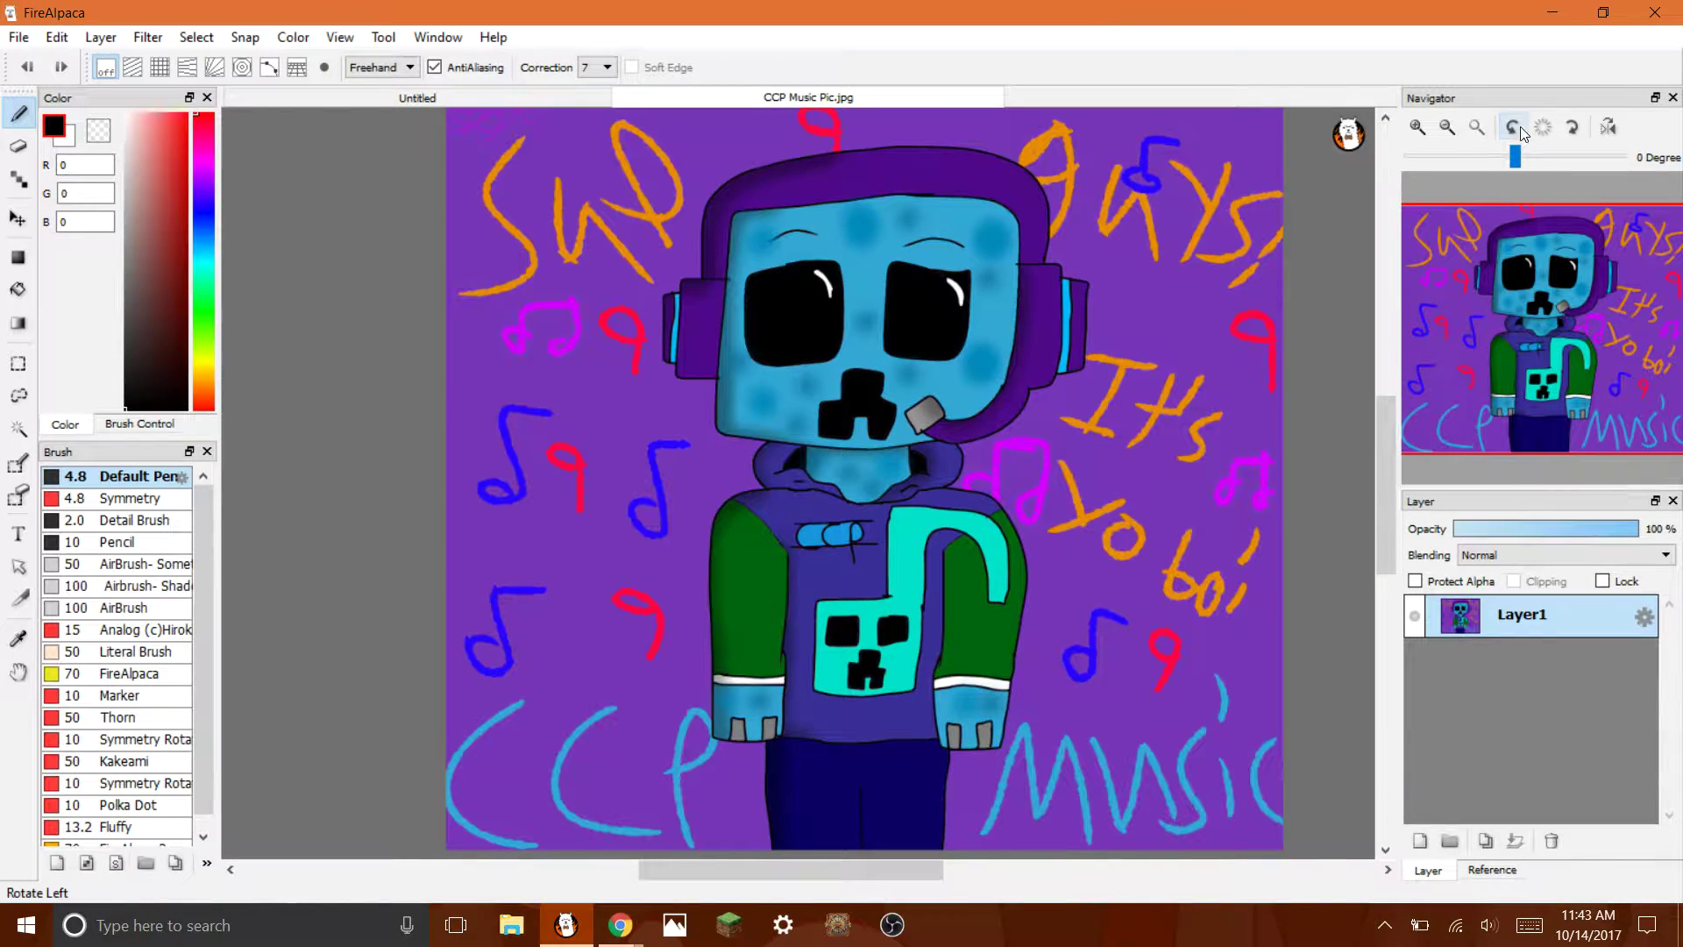
{"action": "left_click", "coordinate": [1477, 128]}
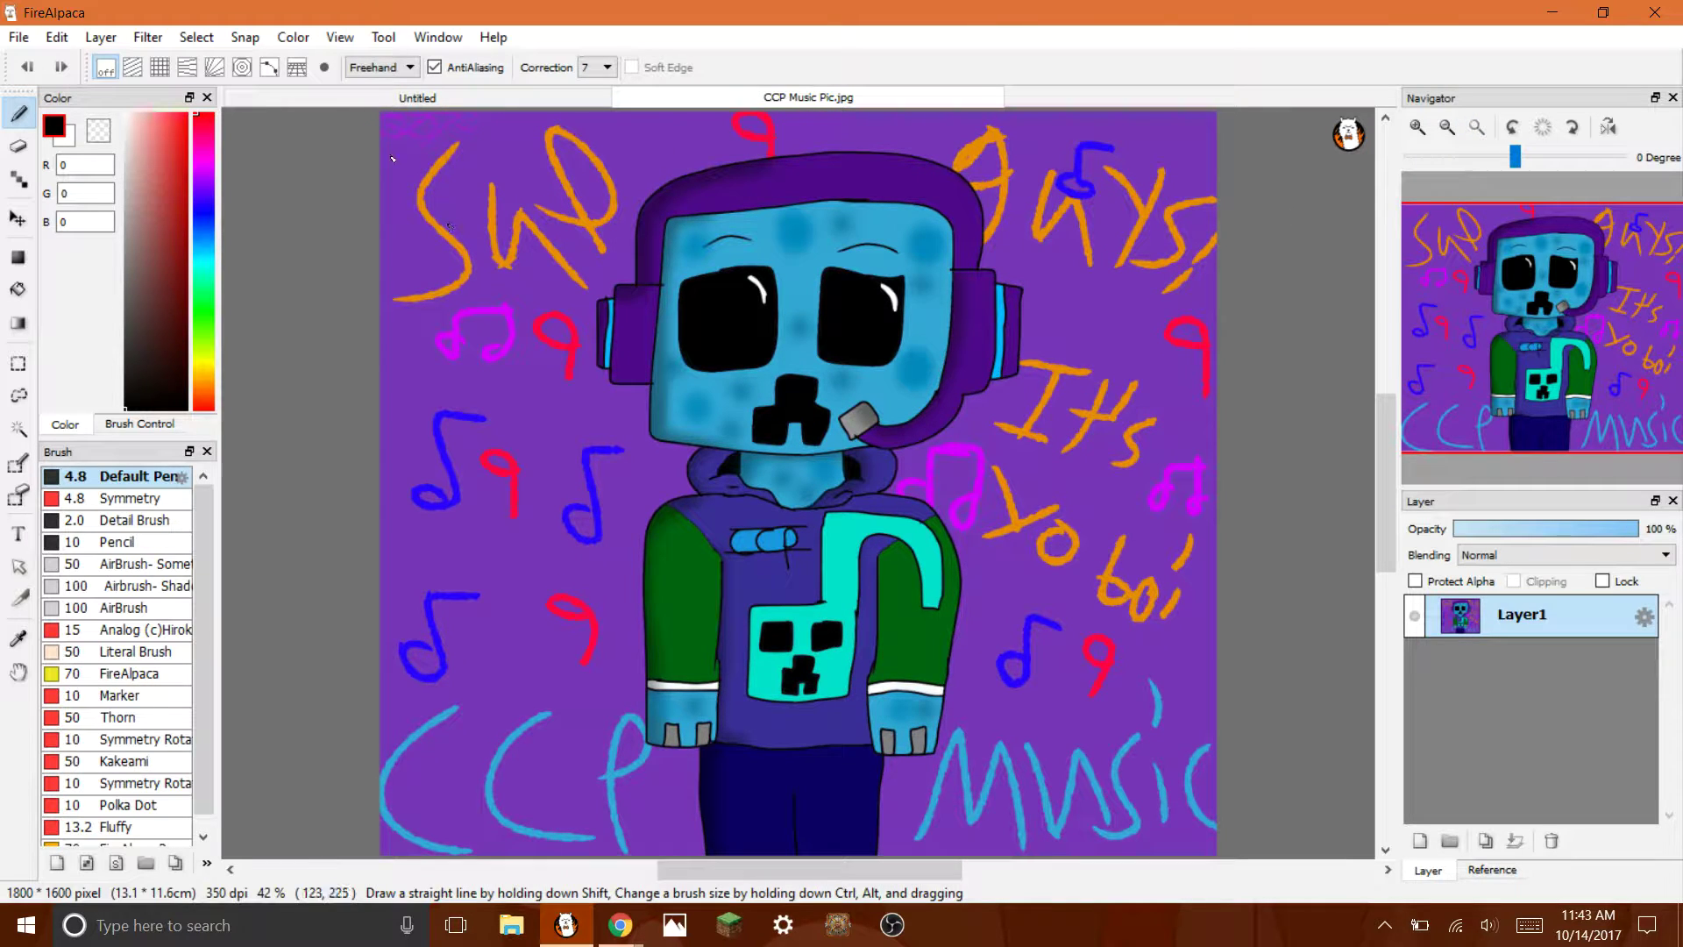
{"action": "left_click", "coordinate": [366, 93]}
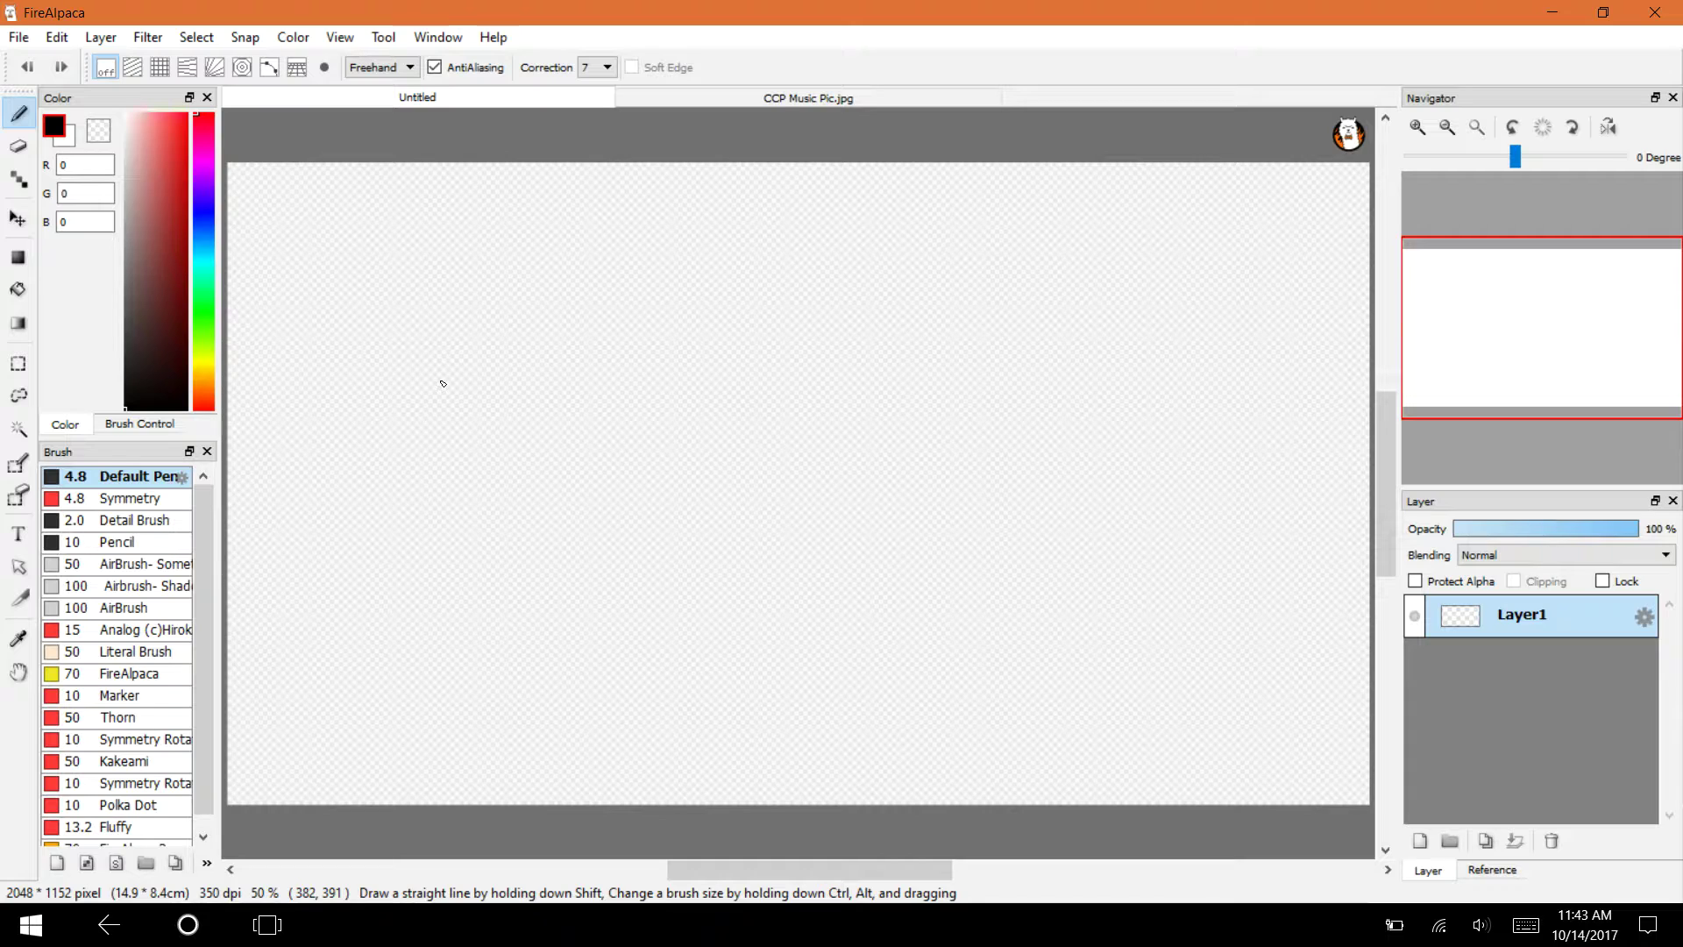
Draw a black rounded-square head outline in the upper middle of the canvas with the Default Pen.
{"action": "mouse_move", "coordinate": [834, 276]}
{"action": "left_mouse_down"}
{"action": "mouse_move", "coordinate": [750, 276]}
{"action": "mouse_move", "coordinate": [733, 388]}
{"action": "mouse_move", "coordinate": [852, 403]}
{"action": "mouse_move", "coordinate": [886, 287]}
{"action": "mouse_move", "coordinate": [795, 263]}
{"action": "left_mouse_up"}
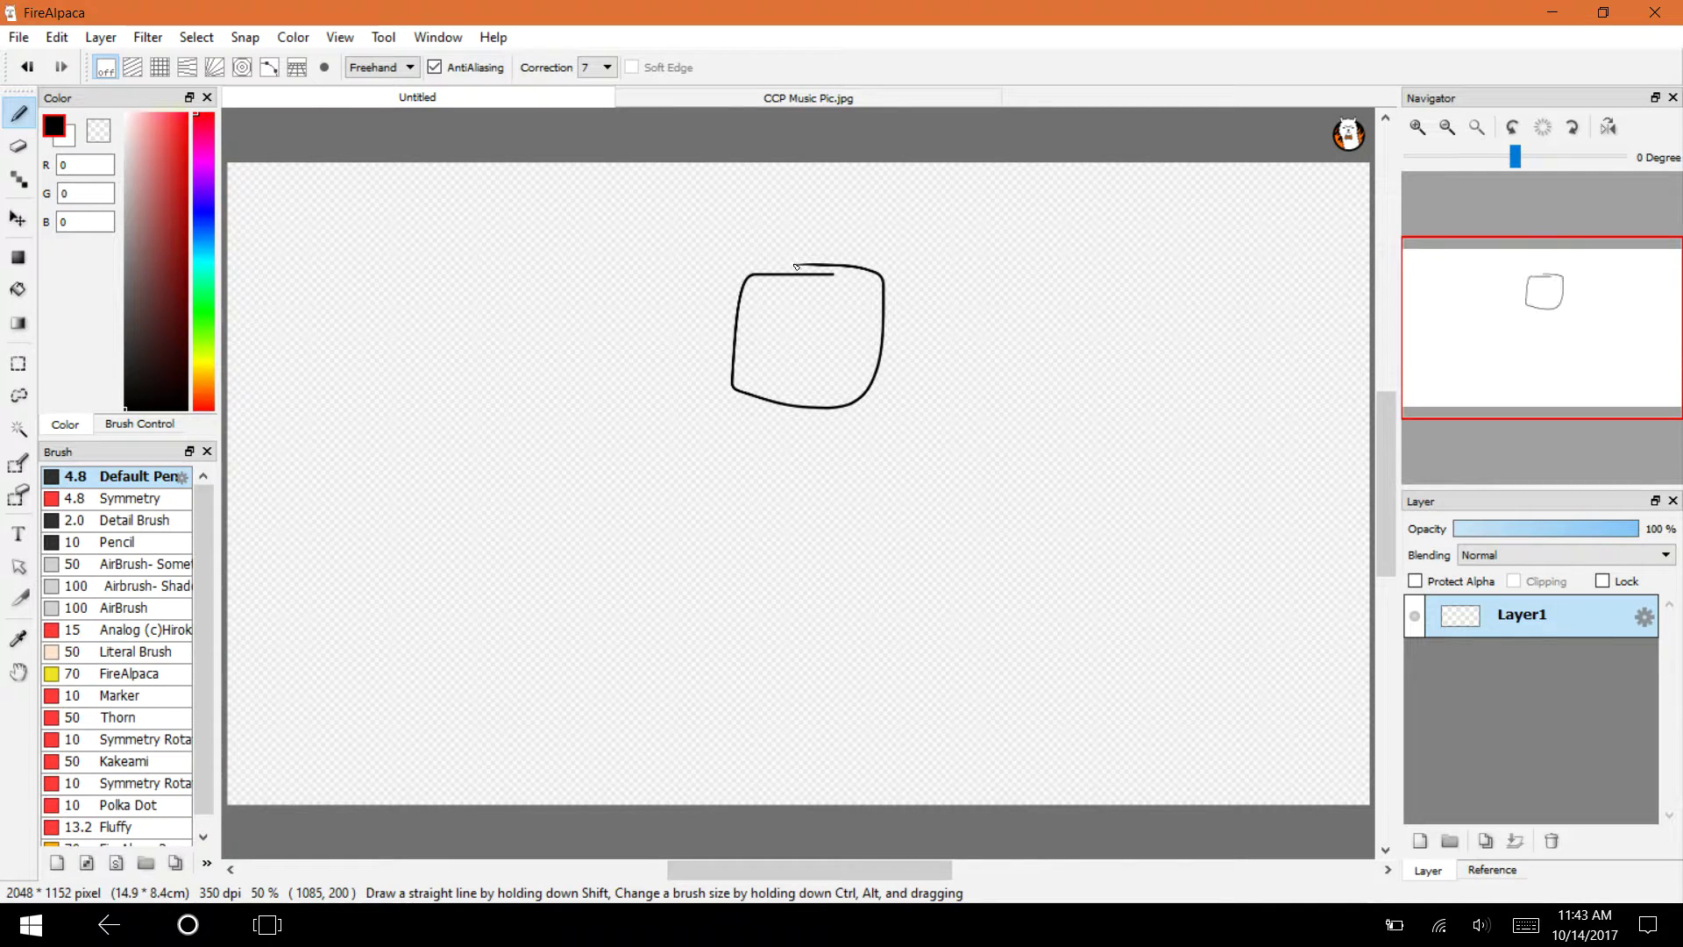
{"action": "left_click", "coordinate": [1417, 127]}
{"action": "left_click", "coordinate": [1417, 127]}
{"action": "left_click", "coordinate": [1418, 128]}
{"action": "left_click", "coordinate": [1544, 297]}
{"action": "left_click_drag", "start_coordinate": [1545, 296], "coordinate": [1544, 288]}
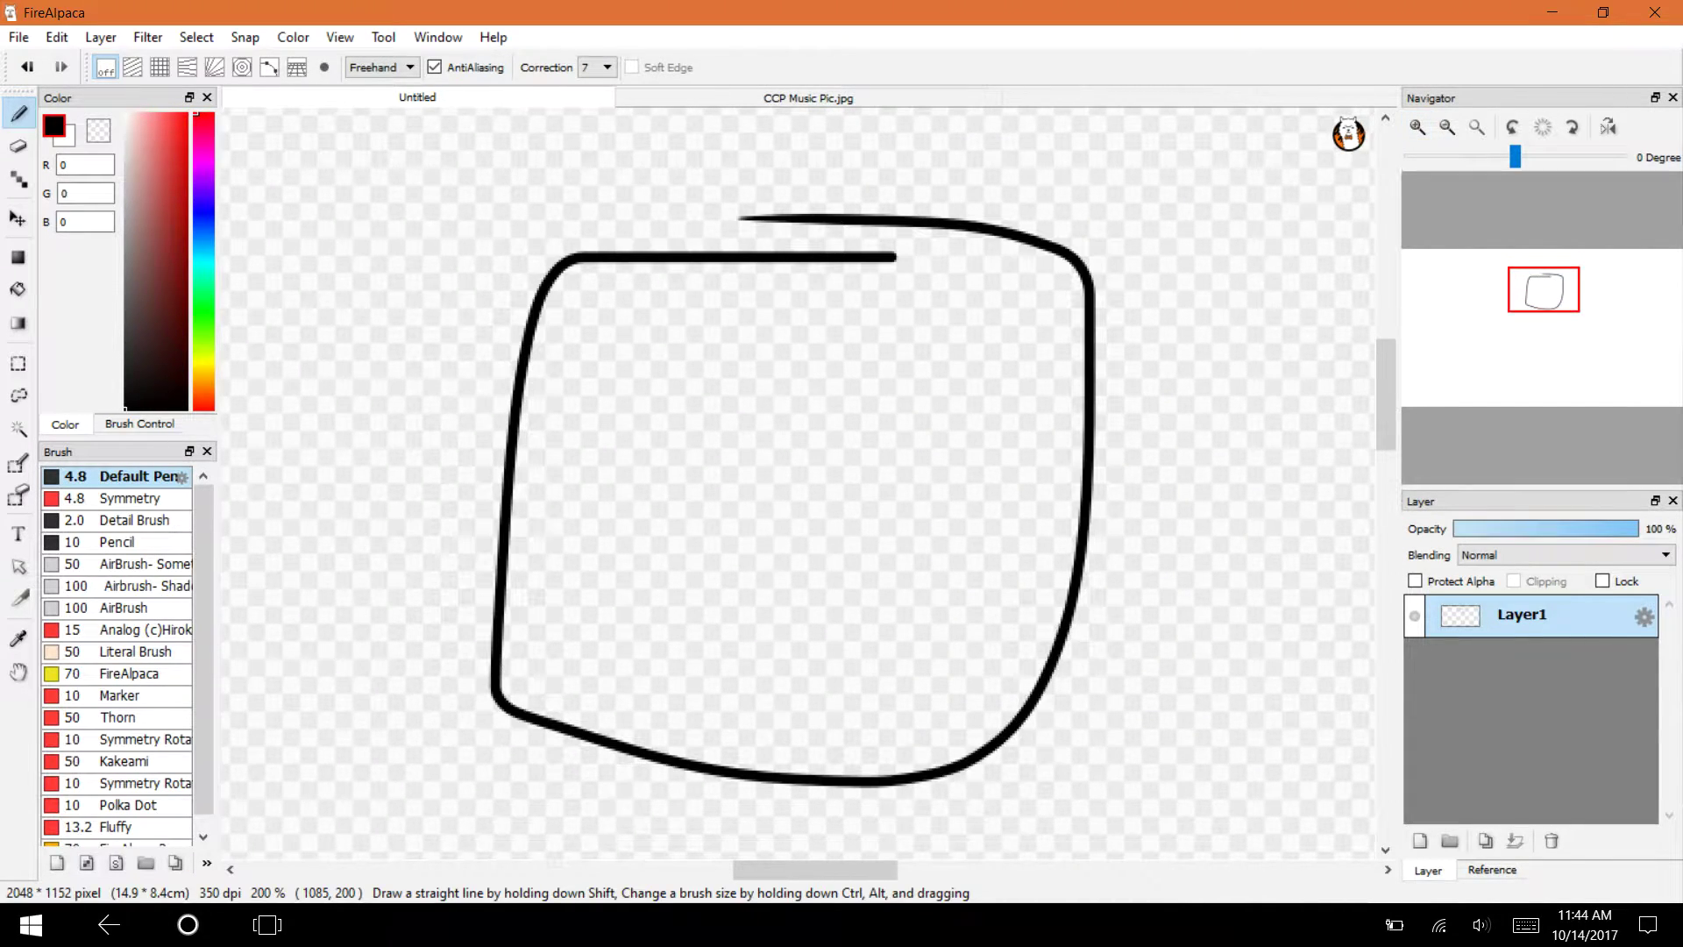
Close the head's top edge with a line to the right corner and erase the surplus curve above it.
{"action": "mouse_move", "coordinate": [783, 215]}
{"action": "left_mouse_down"}
{"action": "mouse_move", "coordinate": [613, 224]}
{"action": "mouse_move", "coordinate": [560, 247]}
{"action": "mouse_move", "coordinate": [543, 276]}
{"action": "left_mouse_up"}
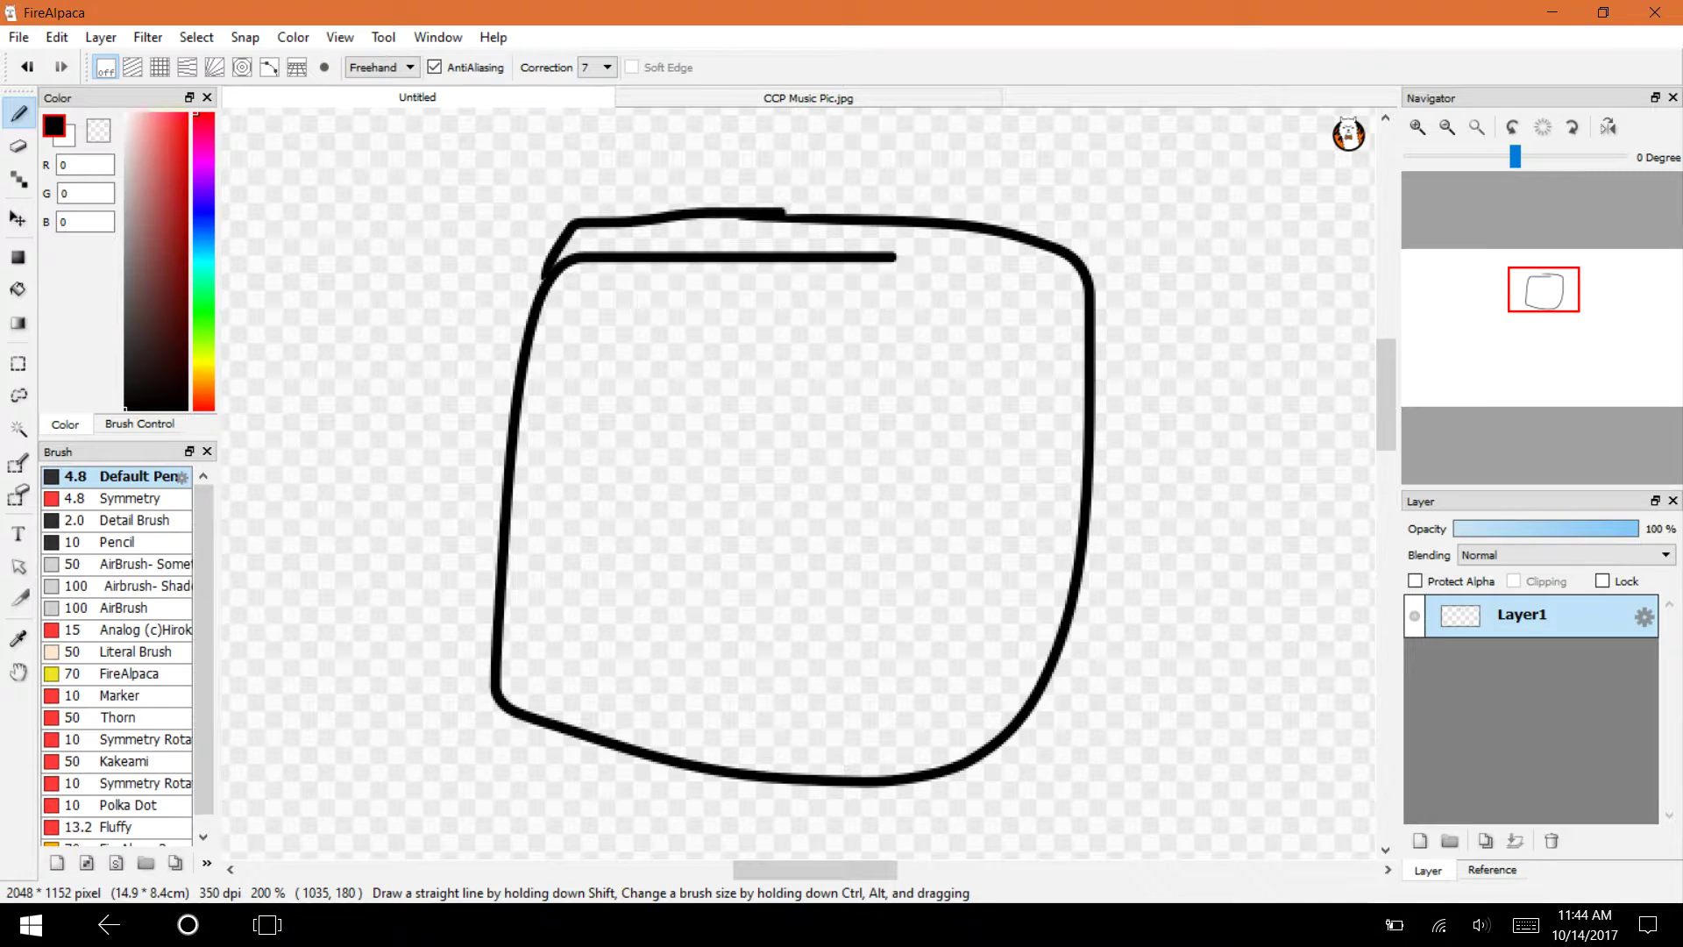
{"action": "key", "text": "ctrl+z"}
{"action": "left_click_drag", "start_coordinate": [1087, 268], "coordinate": [846, 261]}
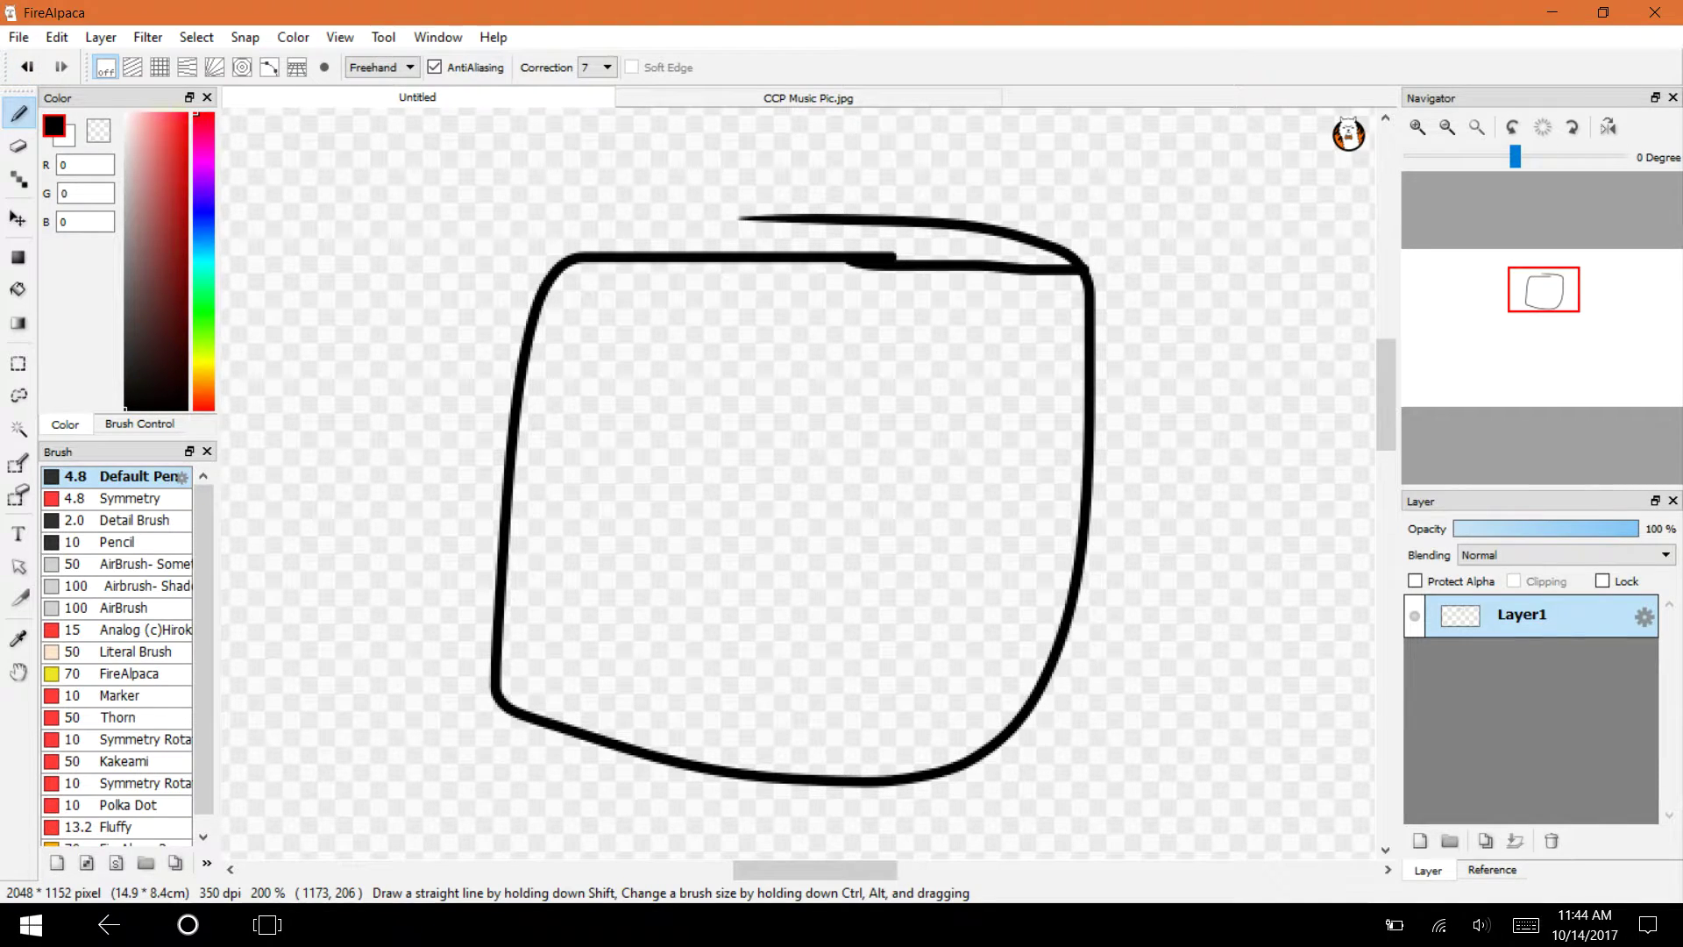
{"action": "key", "text": "e"}
{"action": "mouse_move", "coordinate": [1052, 254]}
{"action": "left_mouse_down"}
{"action": "mouse_move", "coordinate": [856, 213]}
{"action": "mouse_move", "coordinate": [991, 226]}
{"action": "left_mouse_up"}
{"action": "key", "text": "b"}
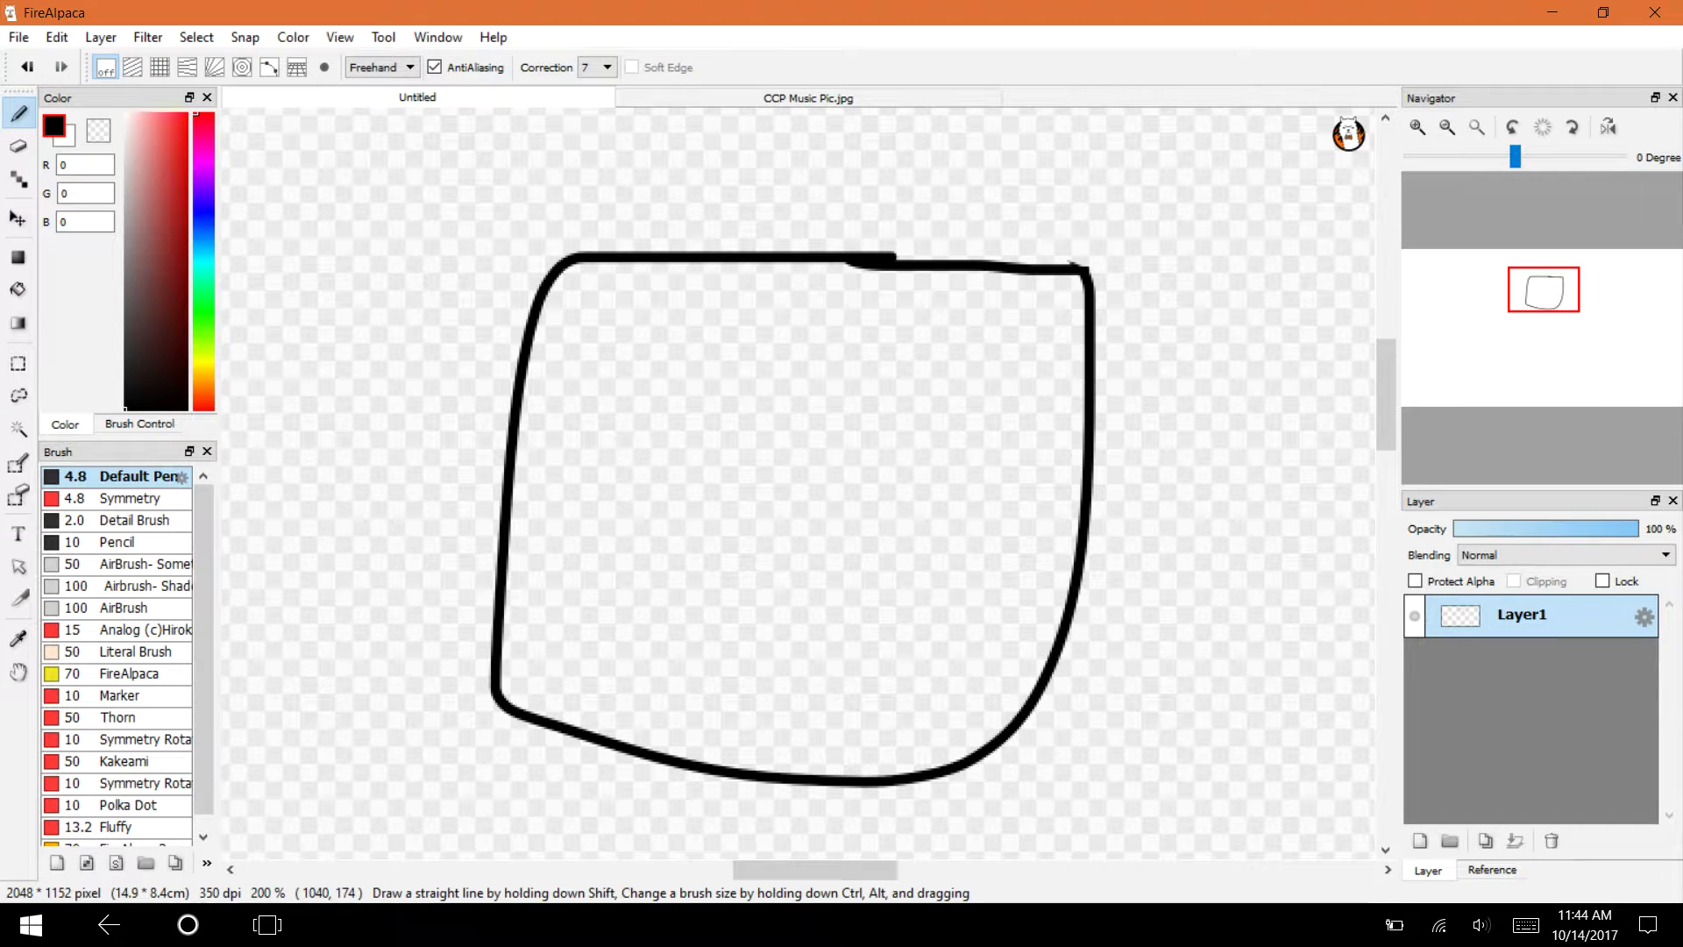
Draw a large boxy left eye, a smaller boxy right eye and a blocky creeper mouth inside the head.
{"action": "scroll", "coordinate": [797, 482], "scroll_direction": "down", "scroll_amount": 2}
{"action": "mouse_move", "coordinate": [987, 361]}
{"action": "left_mouse_down"}
{"action": "mouse_move", "coordinate": [877, 467]}
{"action": "mouse_move", "coordinate": [989, 502]}
{"action": "mouse_move", "coordinate": [1010, 363]}
{"action": "left_mouse_up"}
{"action": "left_click_drag", "start_coordinate": [735, 255], "coordinate": [605, 379]}
{"action": "mouse_move", "coordinate": [621, 444]}
{"action": "left_mouse_down"}
{"action": "mouse_move", "coordinate": [815, 311]}
{"action": "mouse_move", "coordinate": [684, 254]}
{"action": "left_mouse_up"}
{"action": "mouse_move", "coordinate": [859, 504]}
{"action": "left_mouse_down"}
{"action": "mouse_move", "coordinate": [811, 489]}
{"action": "mouse_move", "coordinate": [762, 538]}
{"action": "mouse_move", "coordinate": [811, 586]}
{"action": "mouse_move", "coordinate": [850, 590]}
{"action": "mouse_move", "coordinate": [896, 568]}
{"action": "mouse_move", "coordinate": [858, 502]}
{"action": "left_mouse_up"}
Draw a slanted eyebrow over the smaller right eye and a curved eyebrow over the large left eye.
{"action": "mouse_move", "coordinate": [1385, 412]}
{"action": "left_mouse_down"}
{"action": "mouse_move", "coordinate": [1385, 436]}
{"action": "mouse_move", "coordinate": [1385, 406]}
{"action": "left_mouse_up"}
{"action": "left_click_drag", "start_coordinate": [1024, 355], "coordinate": [892, 399]}
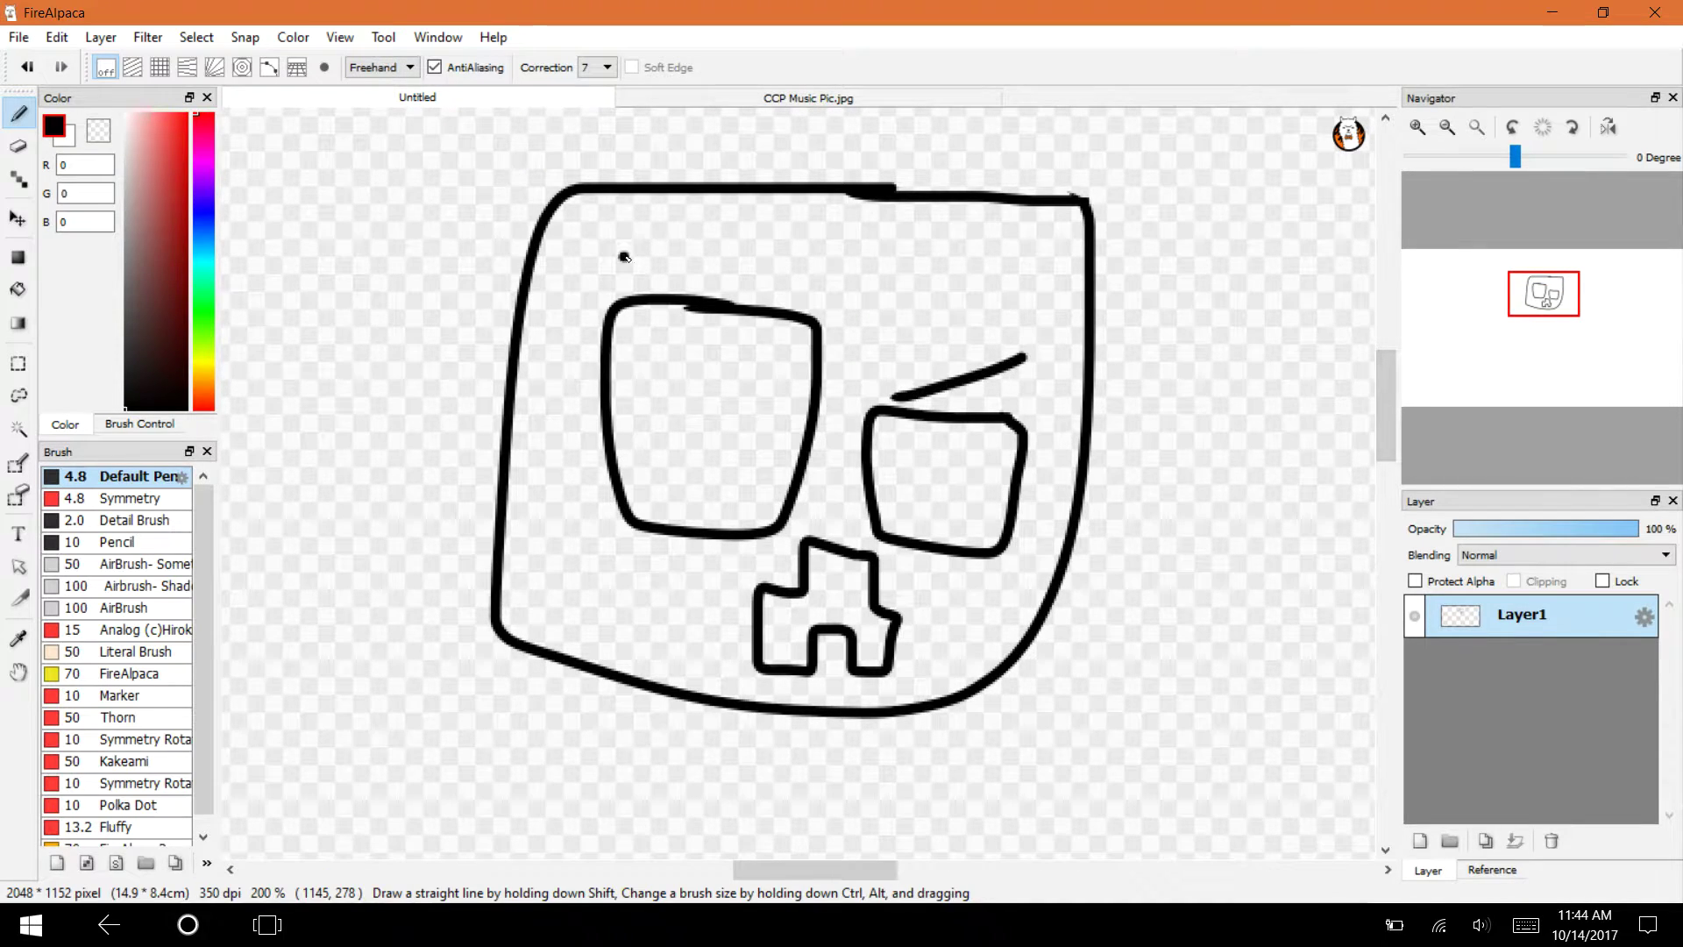
{"action": "left_click_drag", "start_coordinate": [621, 258], "coordinate": [771, 243]}
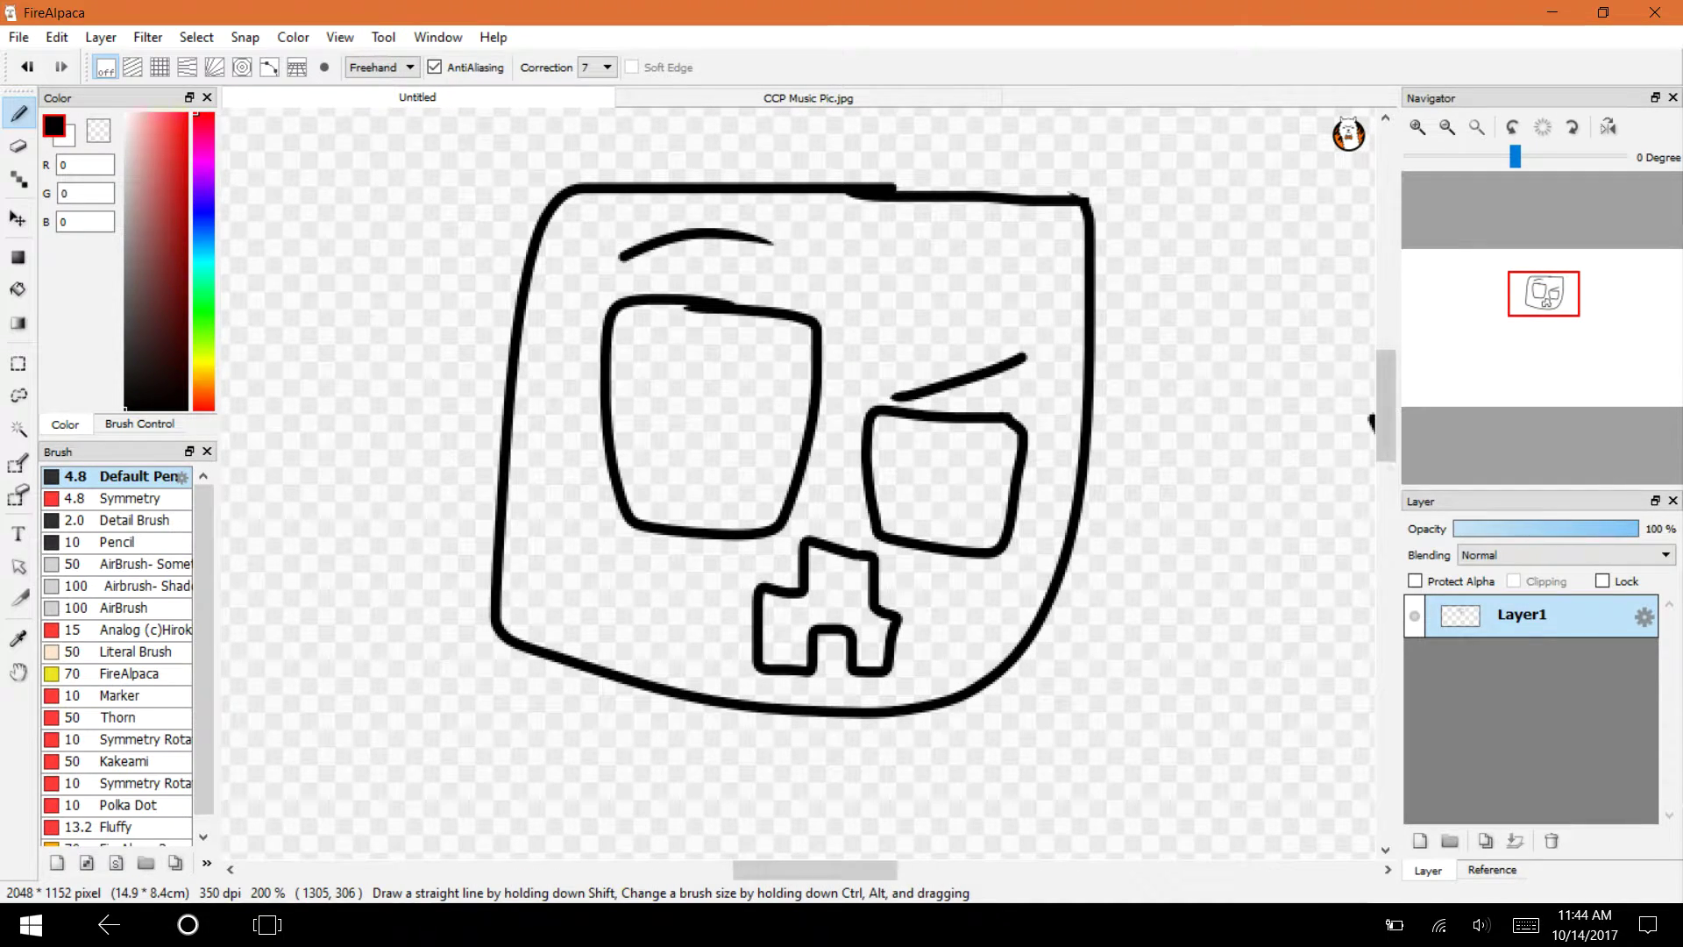
Draw two neck lines beneath the head, checking the reference picture and redrawing the right line shorter and closer to the left one.
{"action": "left_click_drag", "start_coordinate": [1385, 407], "coordinate": [1385, 443]}
{"action": "left_click_drag", "start_coordinate": [624, 443], "coordinate": [603, 544]}
{"action": "left_click_drag", "start_coordinate": [846, 466], "coordinate": [862, 554]}
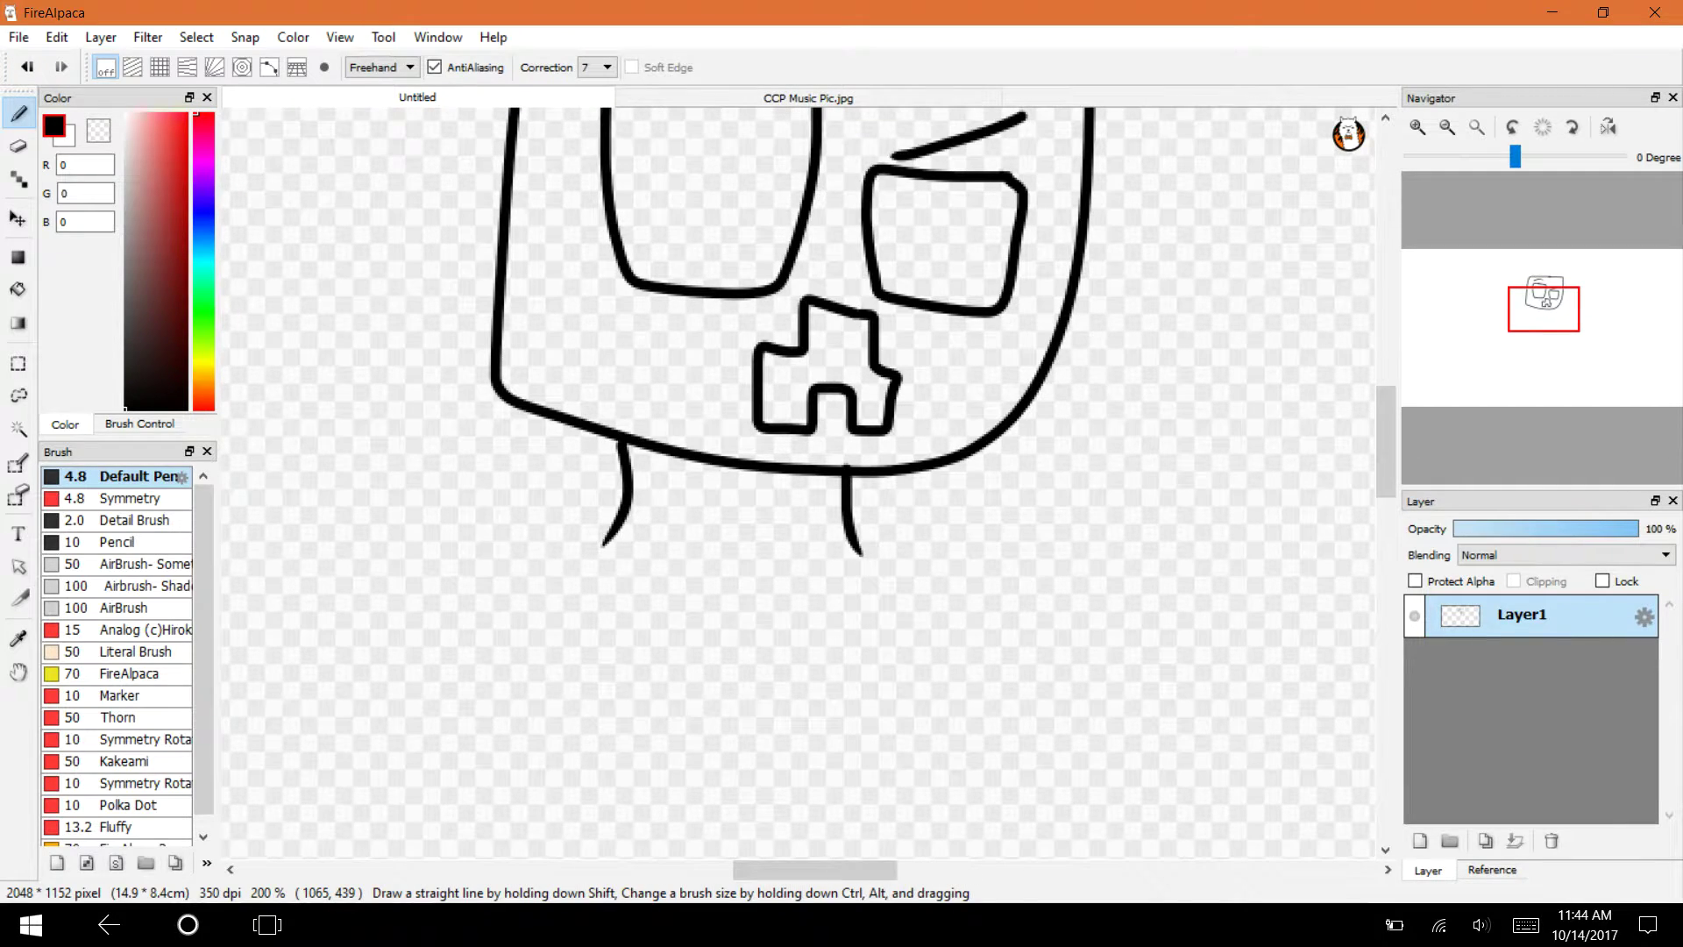
{"action": "left_click", "coordinate": [27, 67]}
{"action": "left_click", "coordinate": [728, 93]}
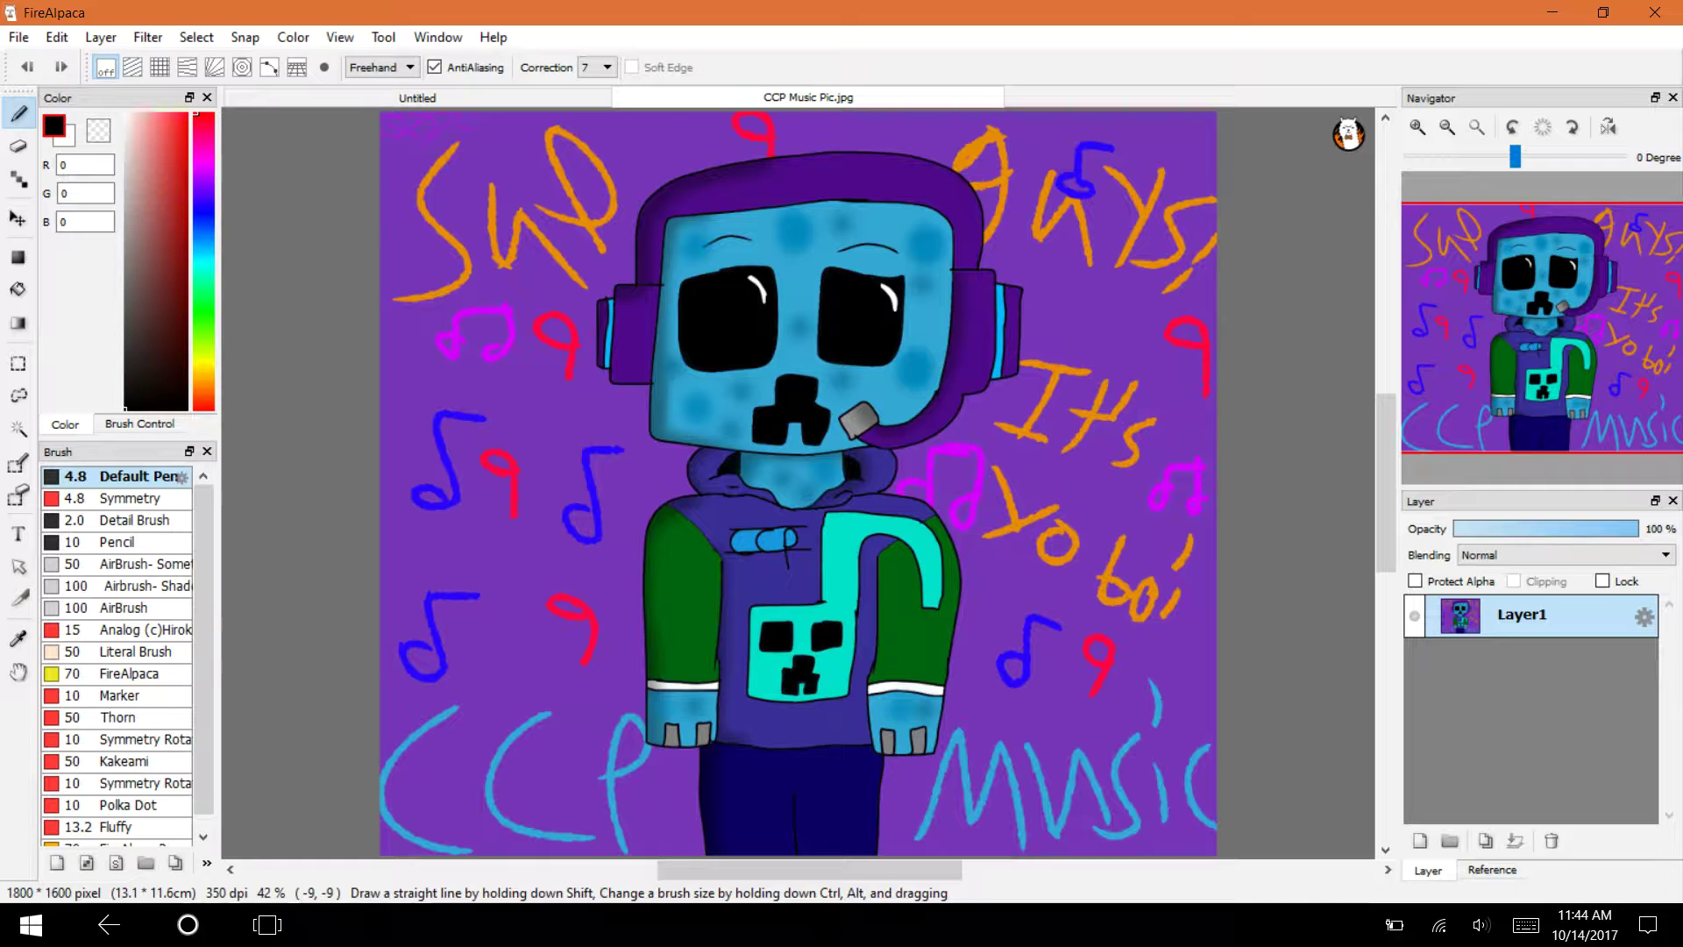
{"action": "left_click", "coordinate": [417, 97]}
{"action": "left_click_drag", "start_coordinate": [813, 470], "coordinate": [835, 522]}
Draw the headphone ear cups: a large box over the head's left side and a narrower one outside its right side.
{"action": "left_click_drag", "start_coordinate": [1385, 465], "coordinate": [1385, 443]}
{"action": "mouse_move", "coordinate": [559, 226]}
{"action": "left_mouse_down"}
{"action": "mouse_move", "coordinate": [412, 411]}
{"action": "mouse_move", "coordinate": [543, 449]}
{"action": "mouse_move", "coordinate": [587, 294]}
{"action": "mouse_move", "coordinate": [558, 225]}
{"action": "left_mouse_up"}
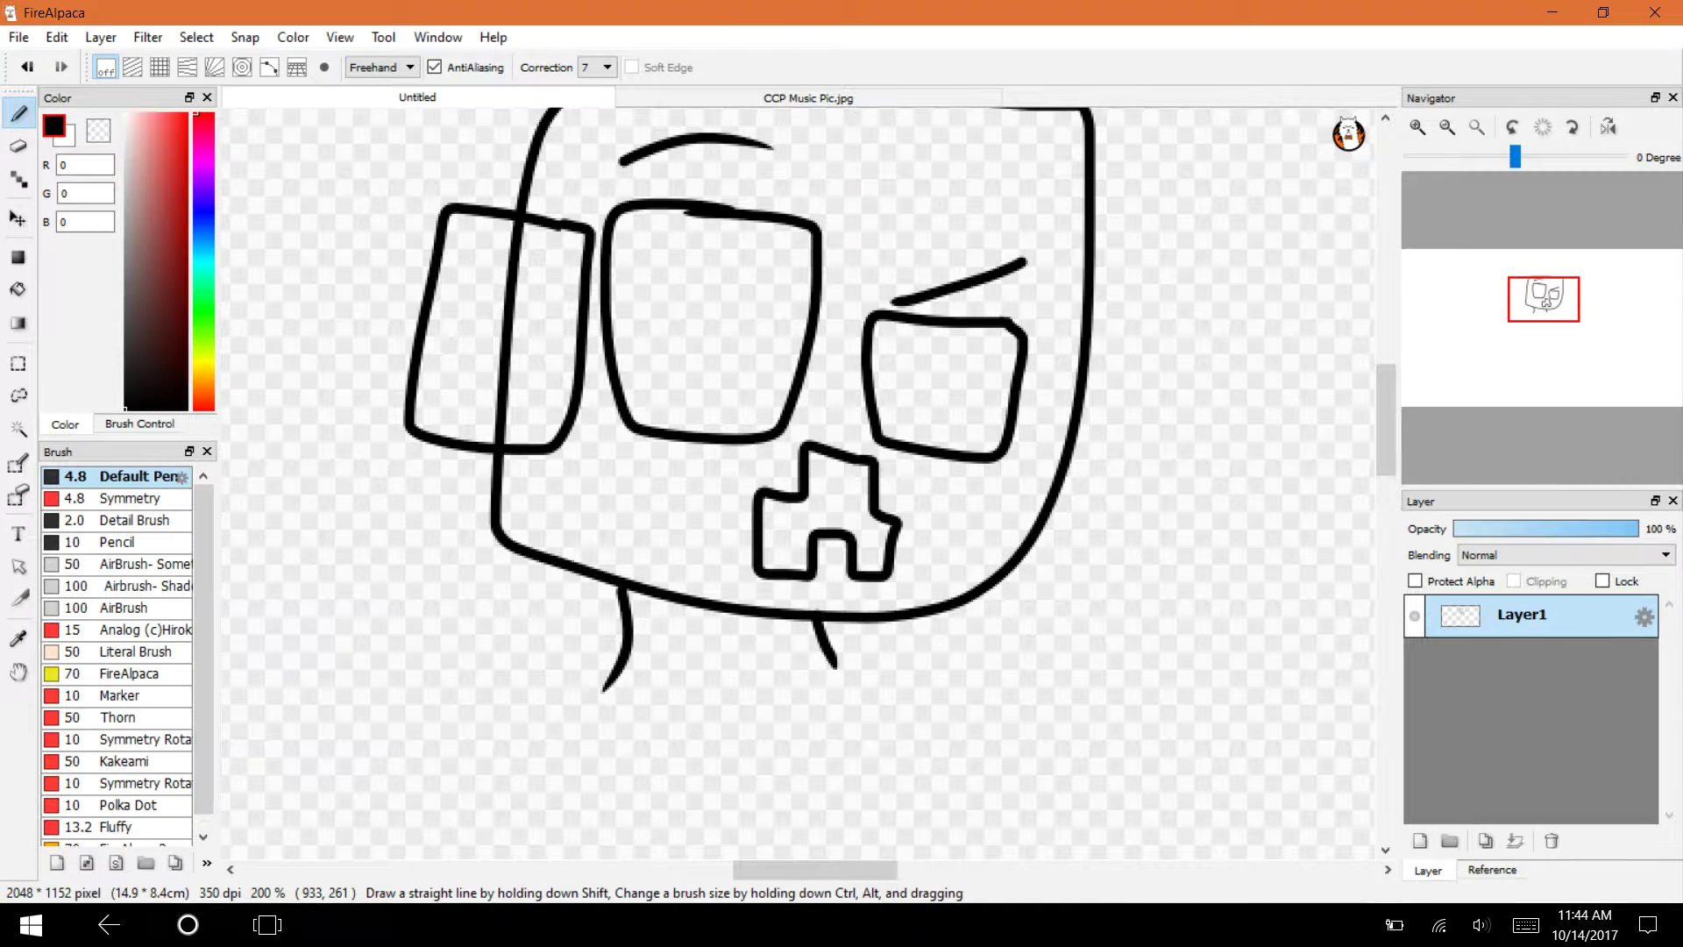
{"action": "mouse_move", "coordinate": [1075, 252]}
{"action": "left_mouse_down"}
{"action": "mouse_move", "coordinate": [1145, 338]}
{"action": "mouse_move", "coordinate": [1107, 487]}
{"action": "mouse_move", "coordinate": [1055, 499]}
{"action": "left_mouse_up"}
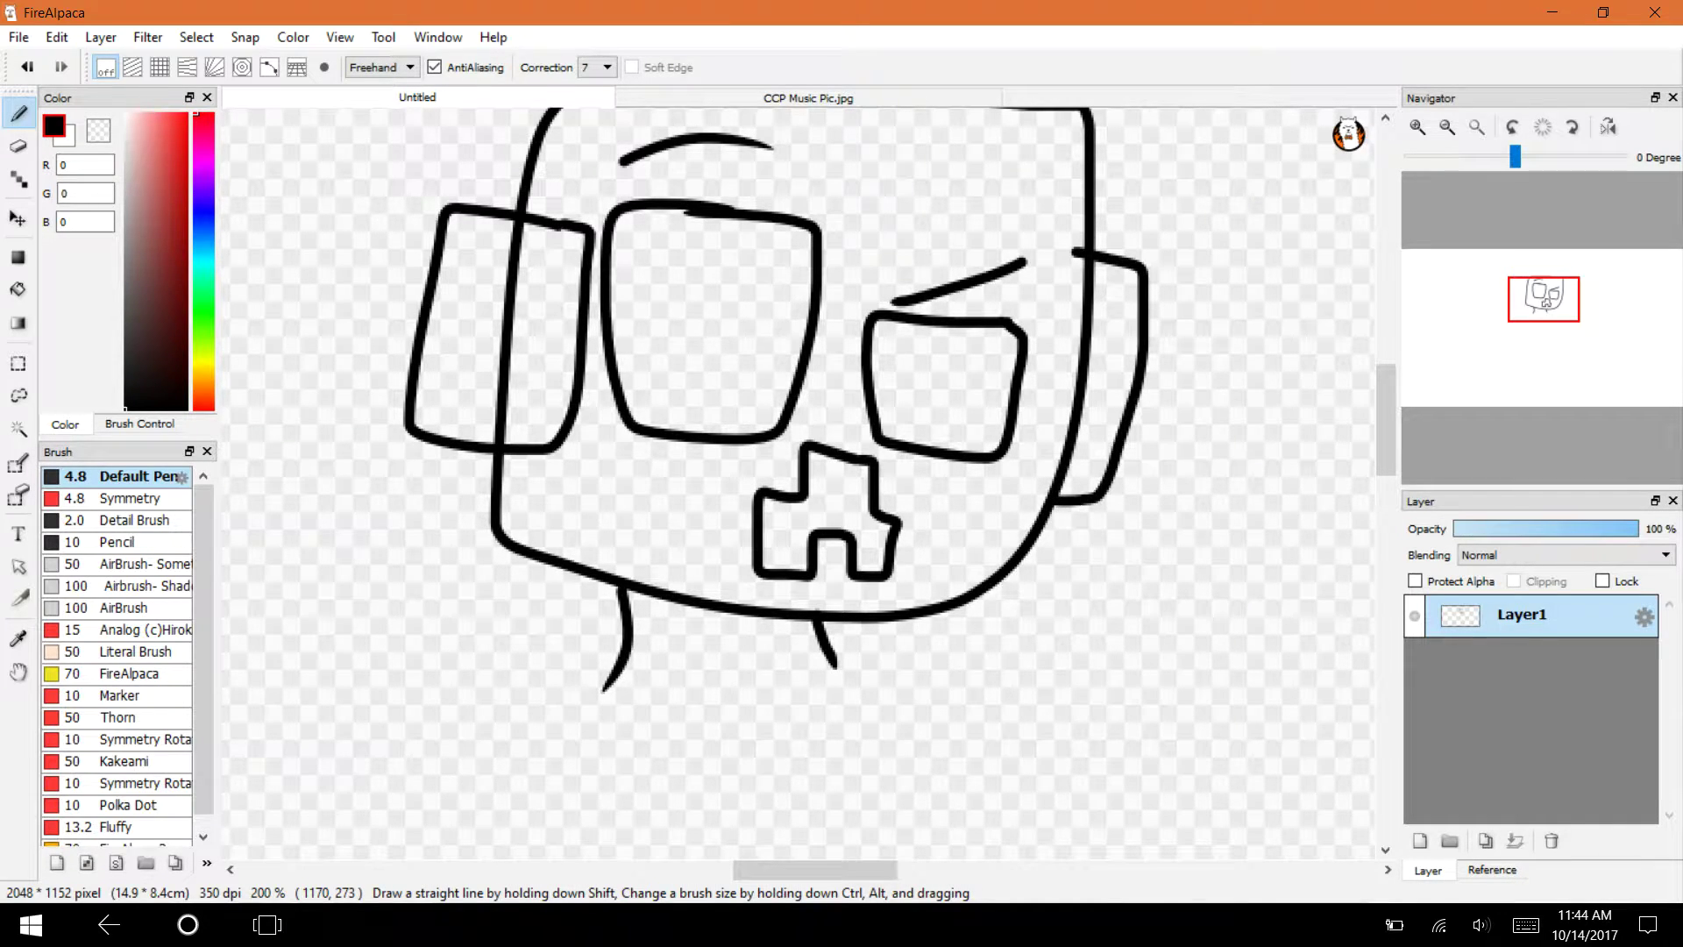
Draw the headphone band as an arch over the head, with an inner edge curving down to the left ear cup.
{"action": "left_click_drag", "start_coordinate": [1386, 421], "coordinate": [1386, 390]}
{"action": "mouse_move", "coordinate": [480, 403]}
{"action": "left_mouse_down"}
{"action": "mouse_move", "coordinate": [947, 223]}
{"action": "mouse_move", "coordinate": [1118, 412]}
{"action": "mouse_move", "coordinate": [1109, 445]}
{"action": "left_mouse_up"}
{"action": "mouse_move", "coordinate": [558, 430]}
{"action": "left_mouse_down"}
{"action": "mouse_move", "coordinate": [684, 296]}
{"action": "mouse_move", "coordinate": [766, 286]}
{"action": "mouse_move", "coordinate": [613, 292]}
{"action": "mouse_move", "coordinate": [678, 283]}
{"action": "mouse_move", "coordinate": [530, 355]}
{"action": "left_mouse_up"}
Erase the head outline overlapping the headband and left ear cup, and the line end protruding from the right ear cup.
{"action": "key", "text": "e"}
{"action": "mouse_move", "coordinate": [582, 292]}
{"action": "left_mouse_down"}
{"action": "mouse_move", "coordinate": [543, 323]}
{"action": "mouse_move", "coordinate": [517, 441]}
{"action": "mouse_move", "coordinate": [517, 421]}
{"action": "mouse_move", "coordinate": [496, 637]}
{"action": "mouse_move", "coordinate": [524, 630]}
{"action": "left_mouse_up"}
{"action": "key", "text": "ctrl+z"}
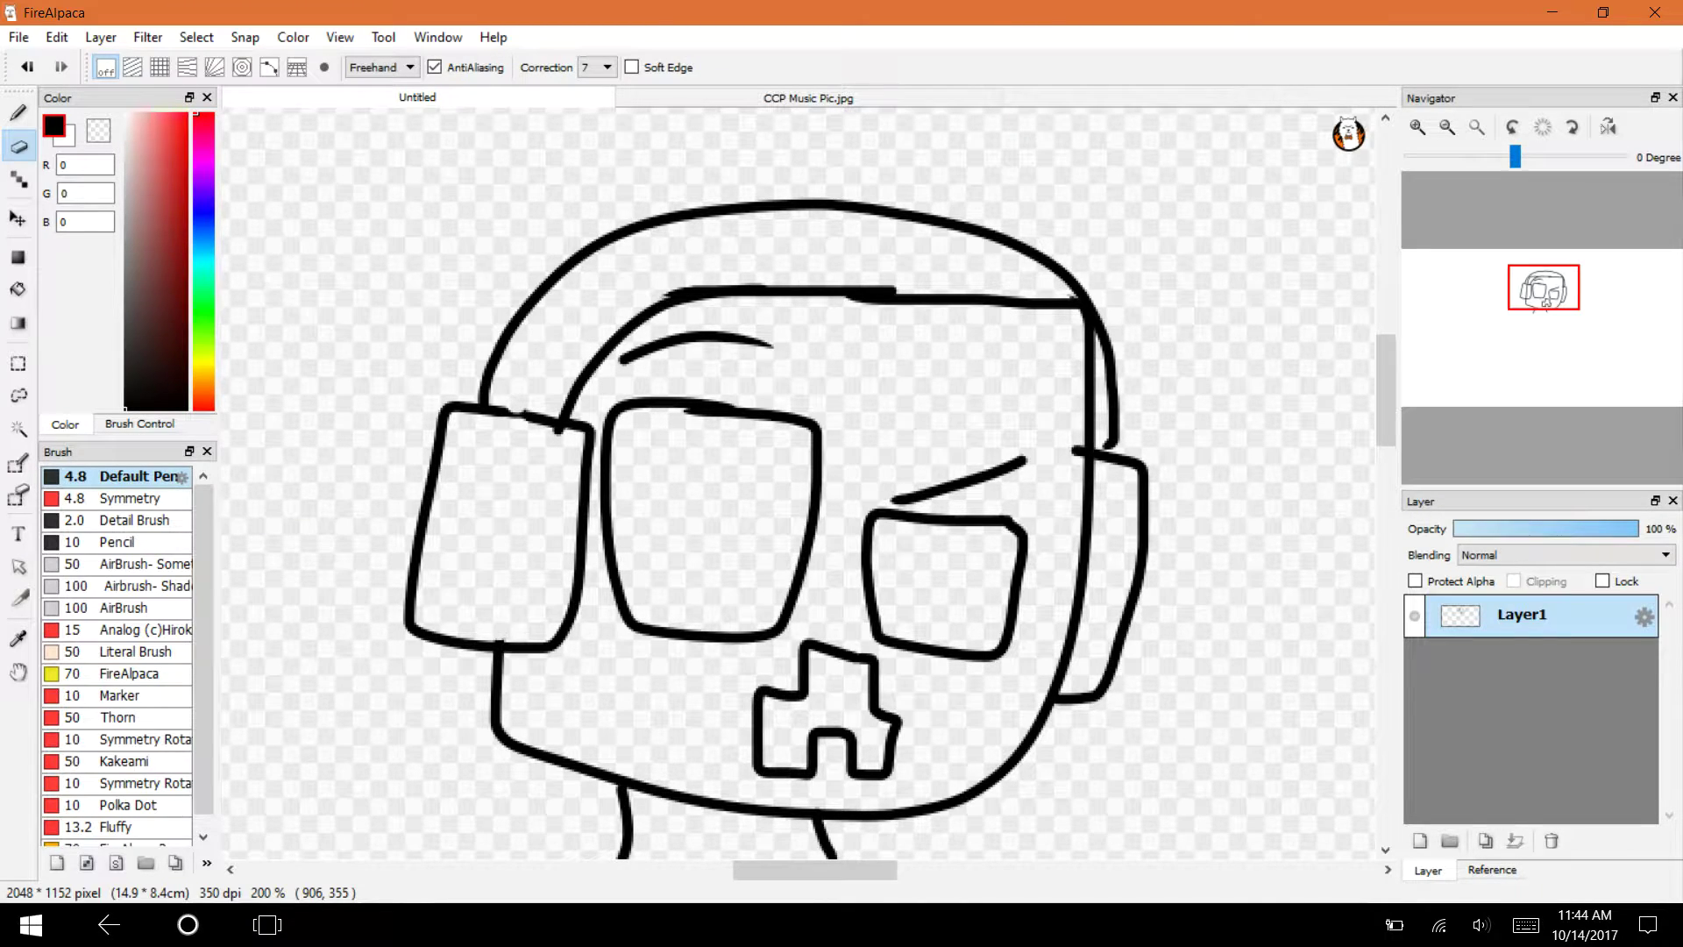
{"action": "left_click_drag", "start_coordinate": [1075, 447], "coordinate": [1079, 464]}
{"action": "key", "text": "b"}
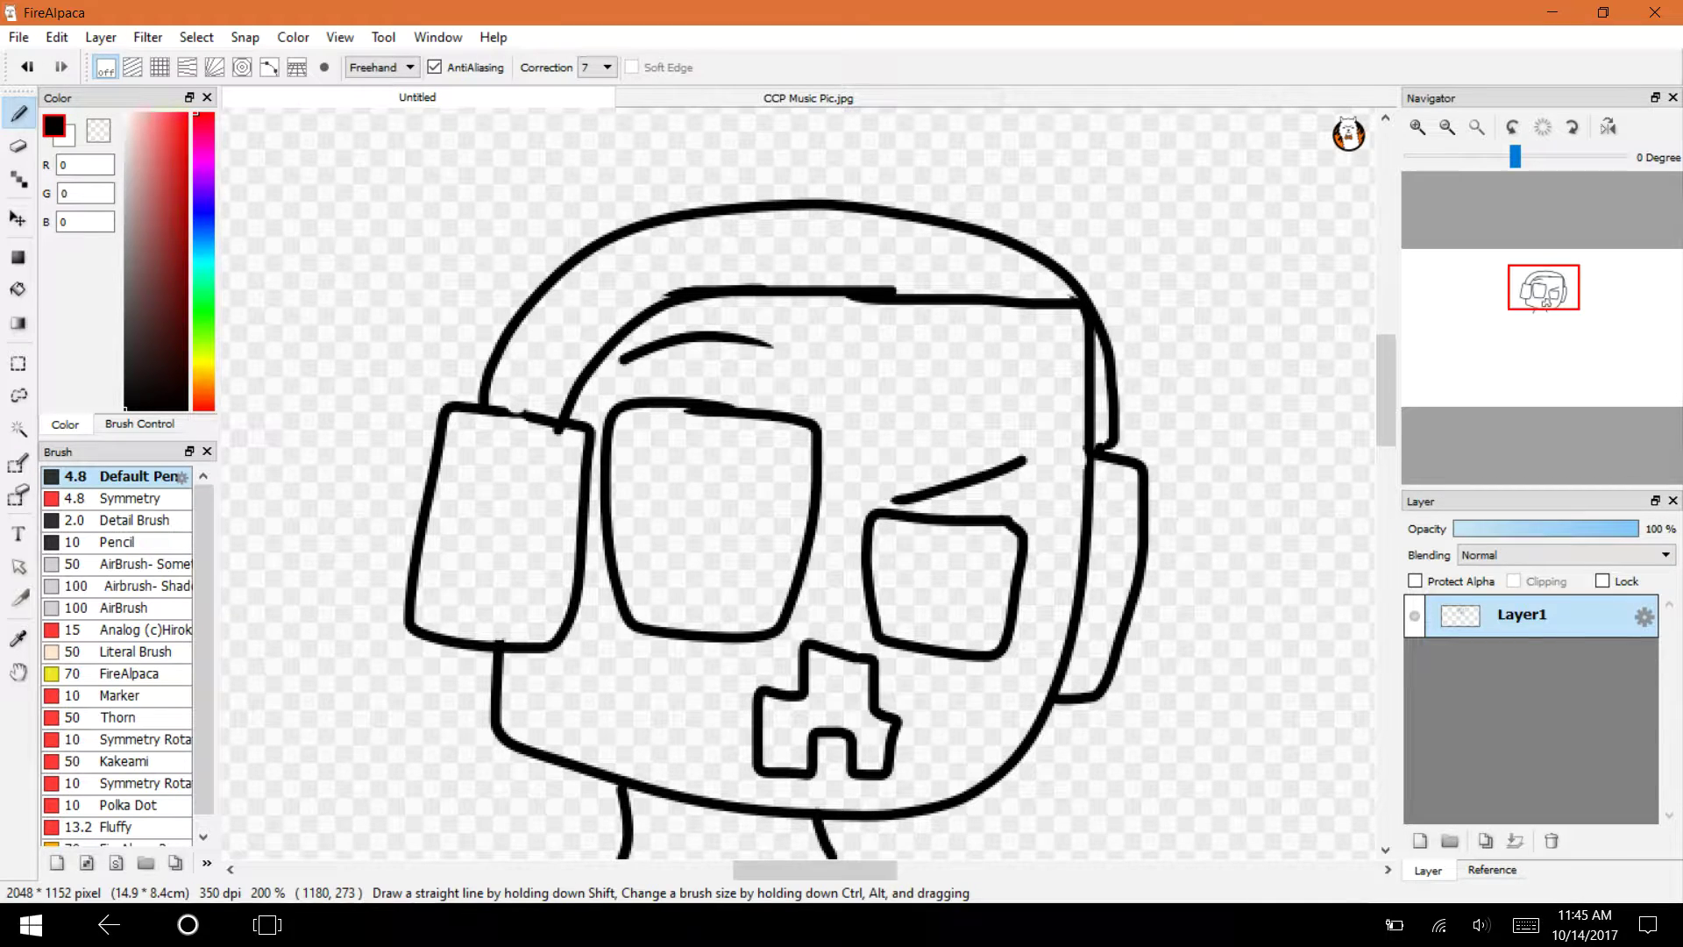
Join the headband to the right ear cup and draw a curved microphone boom with a round tip beside the mouth.
{"action": "left_click_drag", "start_coordinate": [1095, 458], "coordinate": [1119, 447]}
{"action": "left_click_drag", "start_coordinate": [1386, 390], "coordinate": [1386, 412]}
{"action": "mouse_move", "coordinate": [568, 467]}
{"action": "left_mouse_down"}
{"action": "mouse_move", "coordinate": [586, 528]}
{"action": "mouse_move", "coordinate": [702, 580]}
{"action": "mouse_move", "coordinate": [714, 628]}
{"action": "mouse_move", "coordinate": [692, 579]}
{"action": "mouse_move", "coordinate": [526, 548]}
{"action": "mouse_move", "coordinate": [507, 489]}
{"action": "left_mouse_up"}
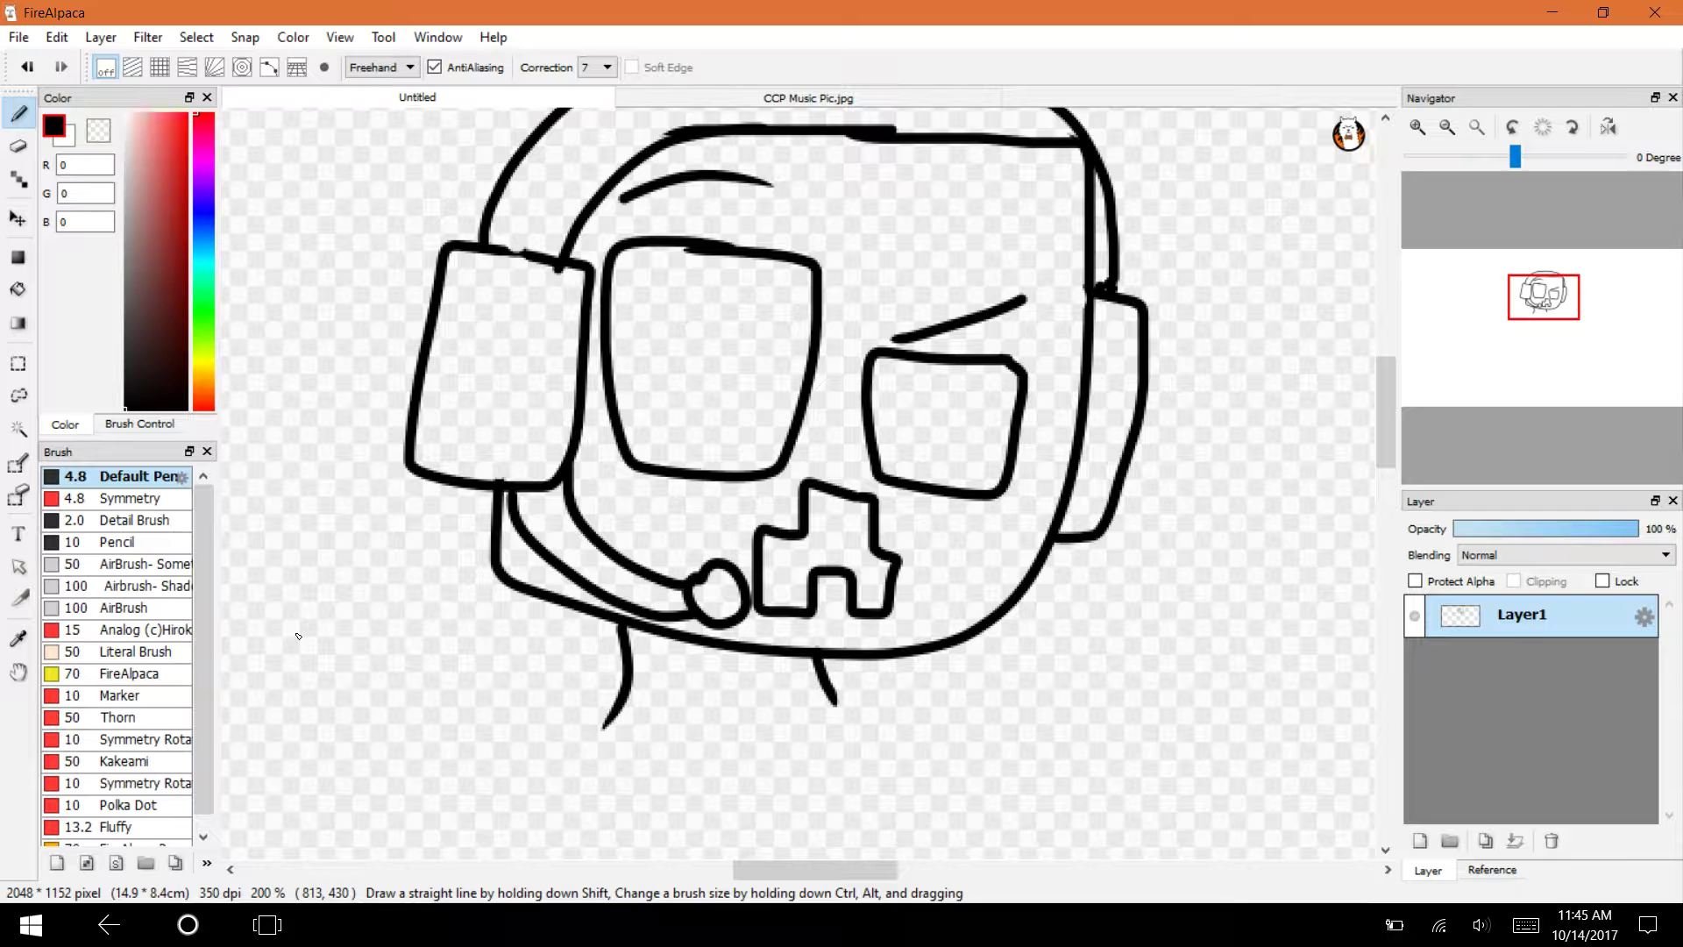
Draw the hood collar around the neck, with a large fold on the left and a small one on the right.
{"action": "left_click_drag", "start_coordinate": [1386, 412], "coordinate": [1388, 438]}
{"action": "left_click_drag", "start_coordinate": [701, 532], "coordinate": [572, 524]}
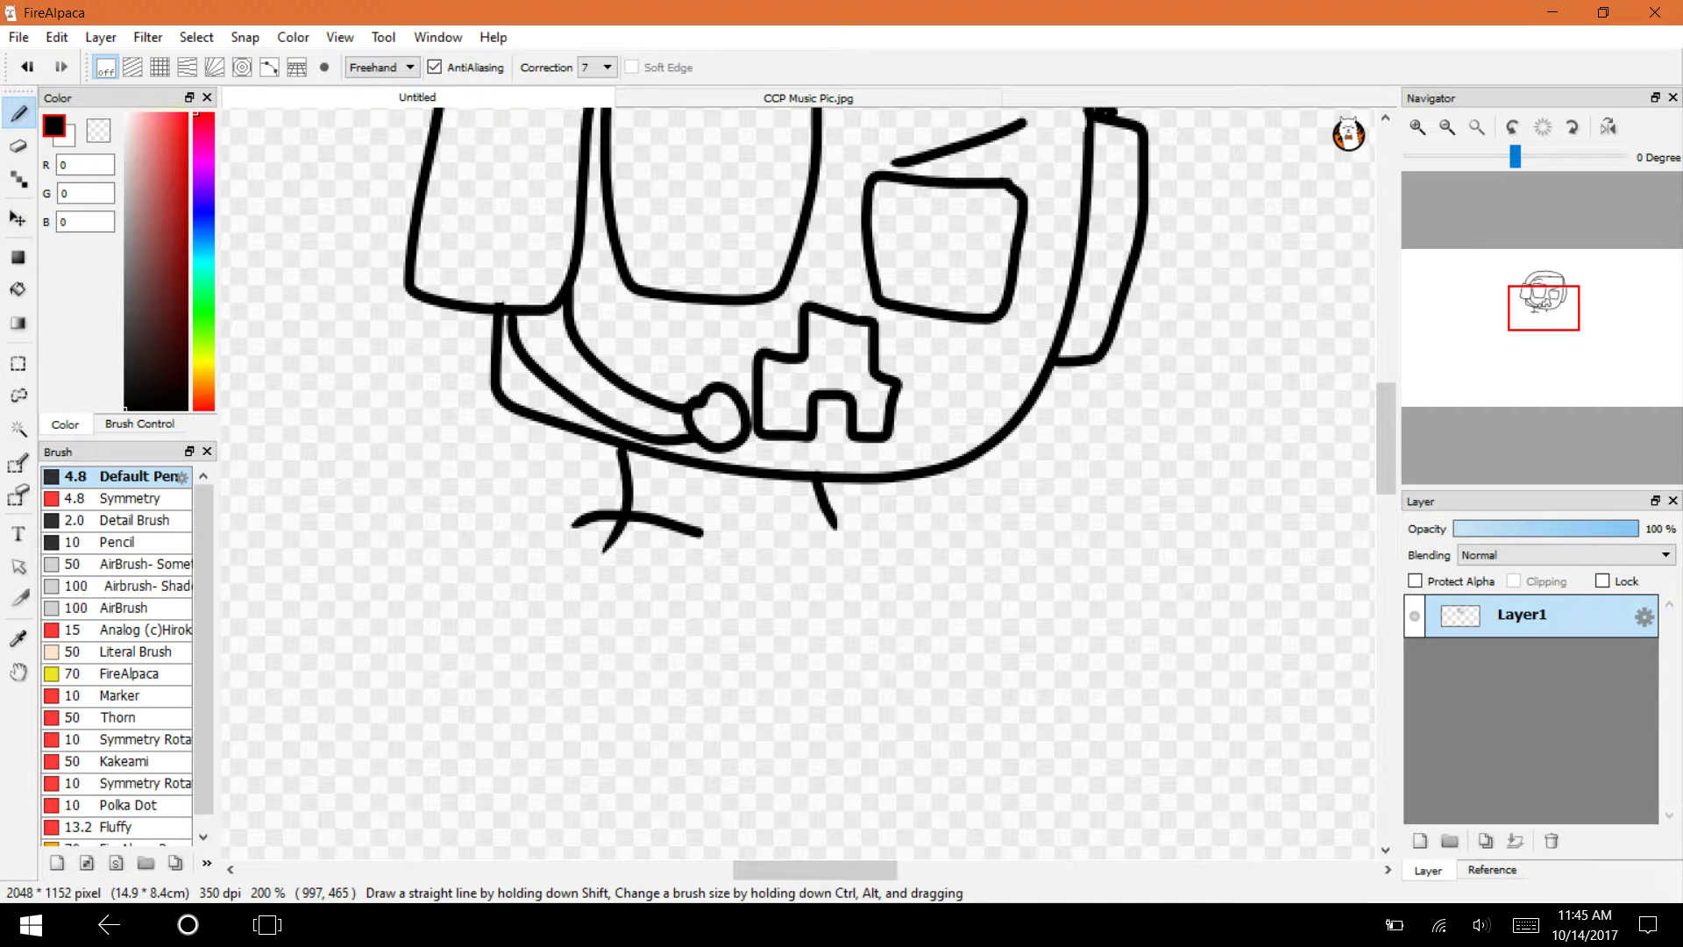
{"action": "mouse_move", "coordinate": [701, 535]}
{"action": "left_mouse_down"}
{"action": "mouse_move", "coordinate": [530, 574]}
{"action": "mouse_move", "coordinate": [531, 452]}
{"action": "mouse_move", "coordinate": [554, 431]}
{"action": "mouse_move", "coordinate": [530, 447]}
{"action": "left_mouse_up"}
{"action": "mouse_move", "coordinate": [834, 522]}
{"action": "left_mouse_down"}
{"action": "mouse_move", "coordinate": [787, 544]}
{"action": "mouse_move", "coordinate": [879, 482]}
{"action": "left_mouse_up"}
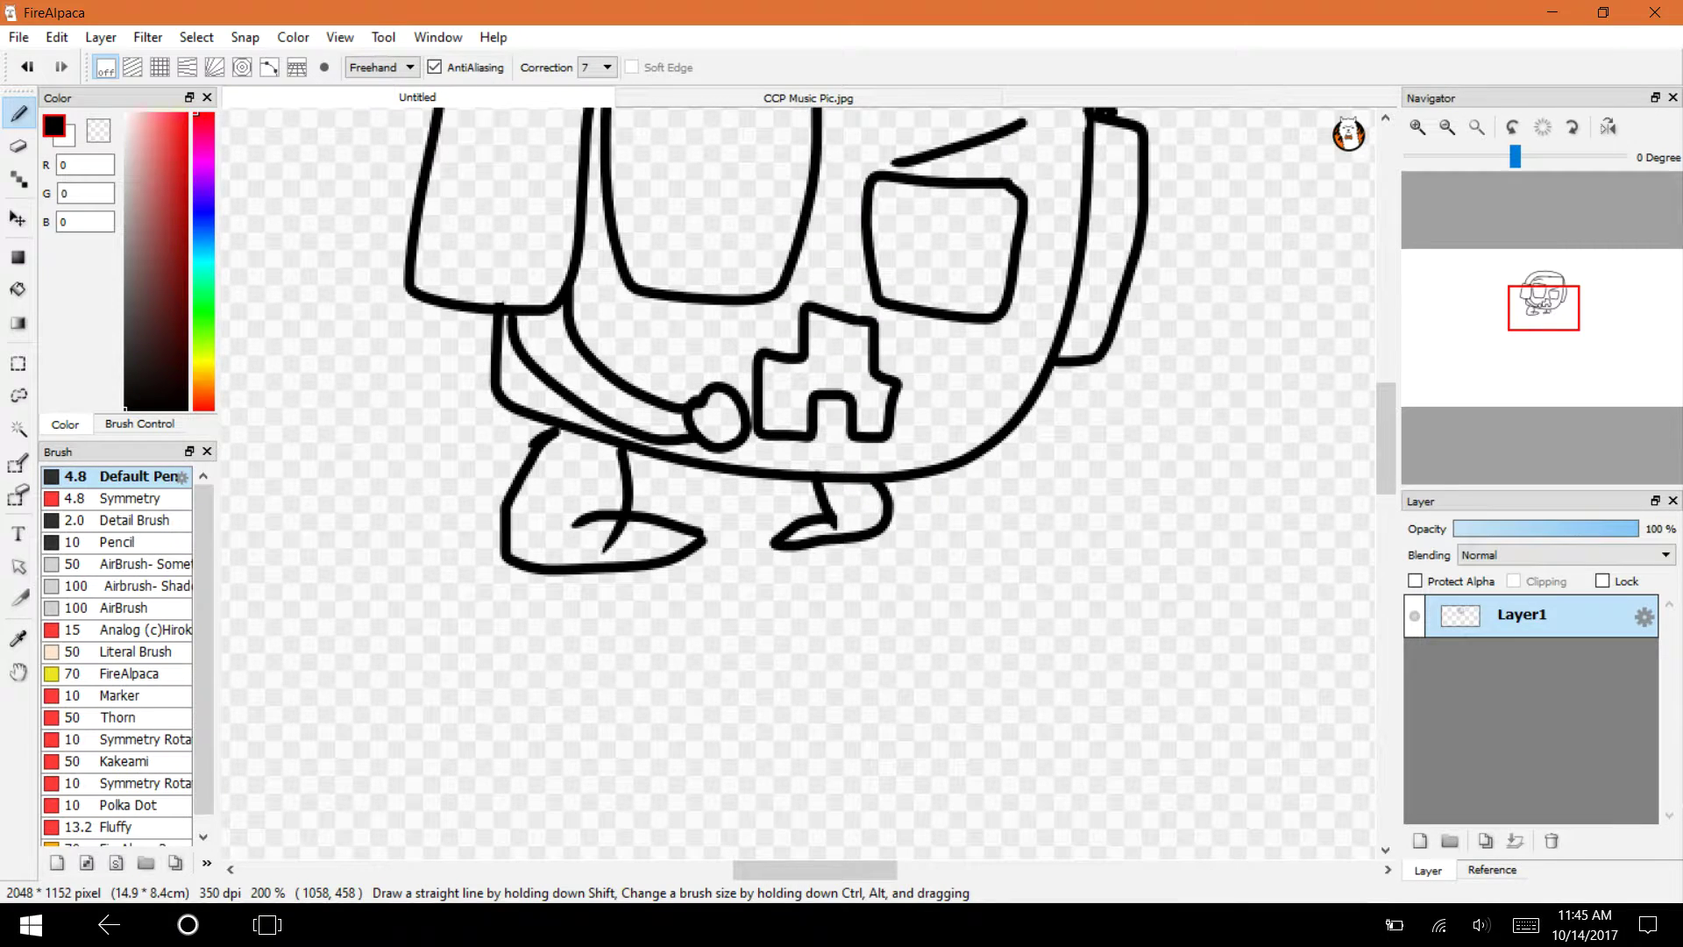
Draw the bent left arm raised from the collar to the ear cup, with its outer edge curving down to the elbow and torso.
{"action": "scroll", "coordinate": [798, 482], "scroll_direction": "down", "scroll_amount": 3}
{"action": "scroll", "coordinate": [797, 482], "scroll_direction": "up", "scroll_amount": 3}
{"action": "mouse_move", "coordinate": [516, 577]}
{"action": "left_mouse_down"}
{"action": "mouse_move", "coordinate": [323, 496]}
{"action": "mouse_move", "coordinate": [337, 424]}
{"action": "mouse_move", "coordinate": [441, 293]}
{"action": "mouse_move", "coordinate": [347, 198]}
{"action": "mouse_move", "coordinate": [165, 330]}
{"action": "left_mouse_up"}
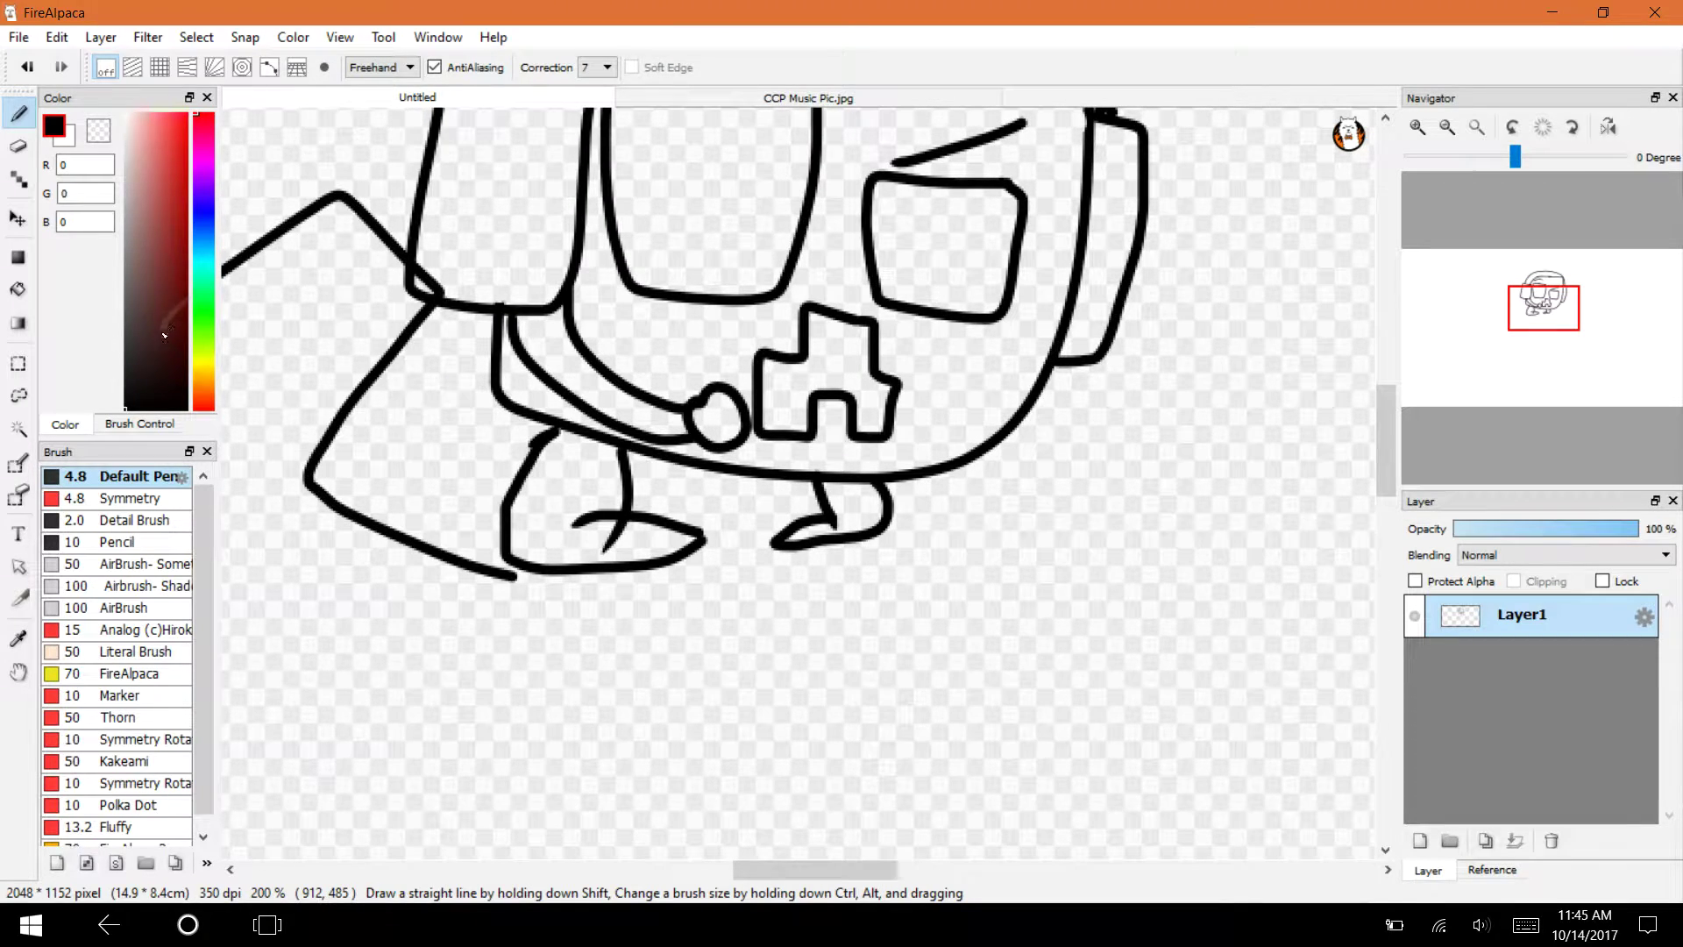
{"action": "mouse_move", "coordinate": [1540, 311]}
{"action": "left_mouse_down"}
{"action": "mouse_move", "coordinate": [1499, 303]}
{"action": "mouse_move", "coordinate": [1518, 311]}
{"action": "left_mouse_up"}
{"action": "mouse_move", "coordinate": [526, 325]}
{"action": "left_mouse_down"}
{"action": "mouse_move", "coordinate": [517, 623]}
{"action": "mouse_move", "coordinate": [749, 755]}
{"action": "left_mouse_up"}
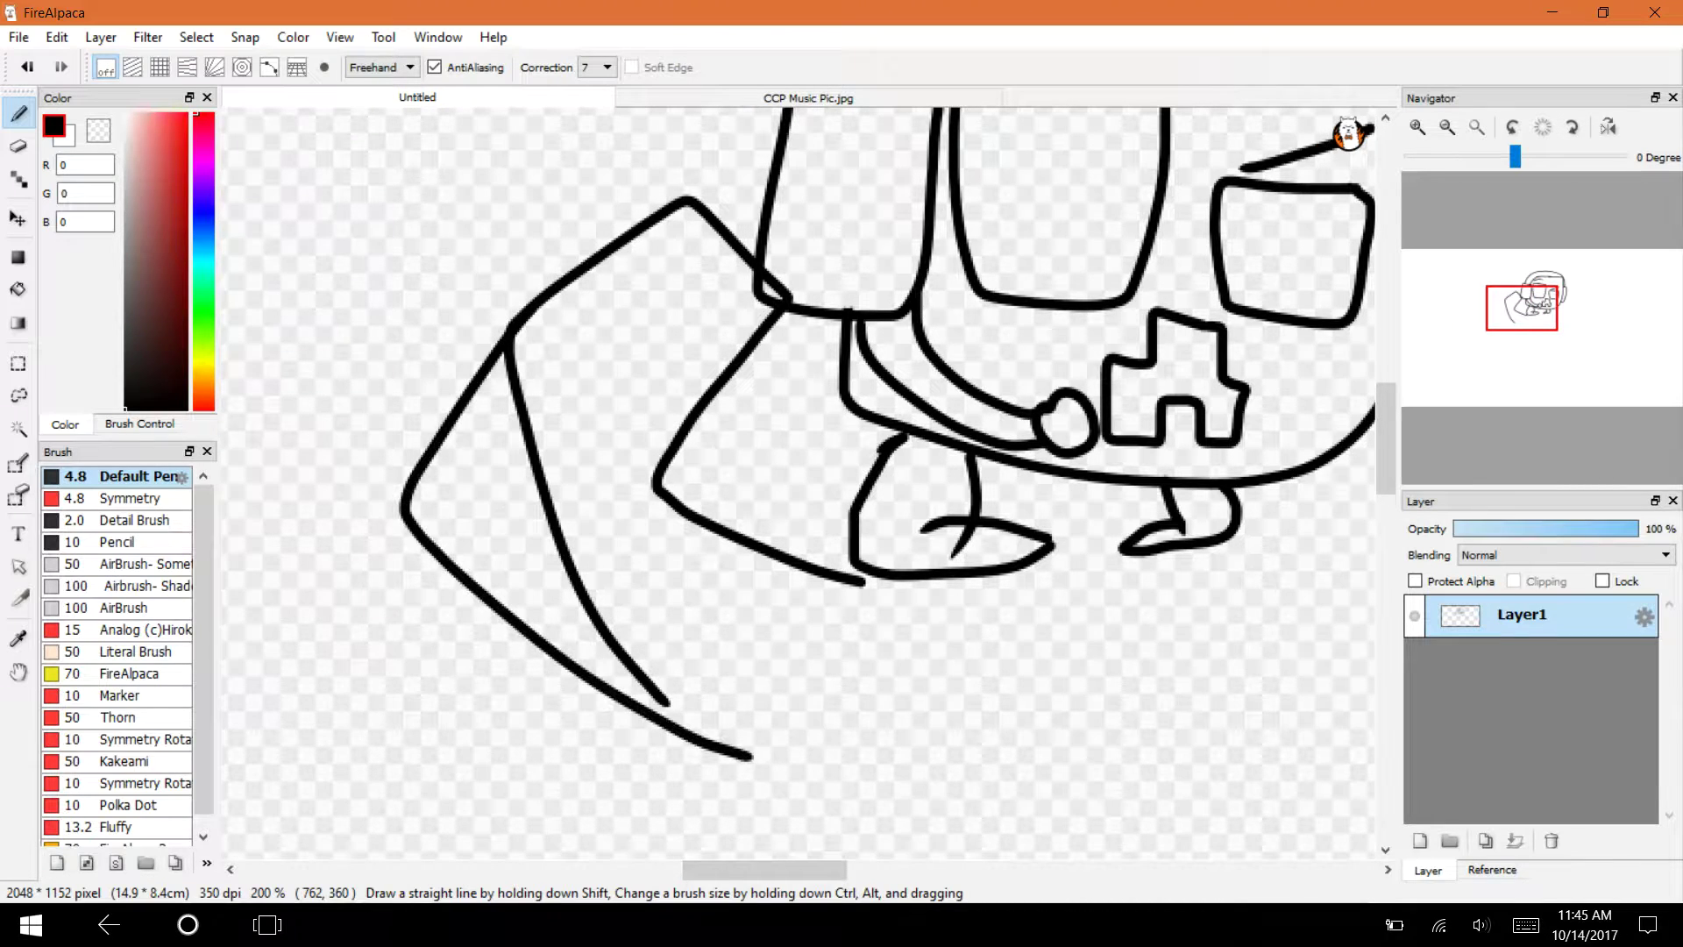
Erase the extra inner line of the left arm and the ear cup corner that overlaps the arm's end.
{"action": "key", "text": "e"}
{"action": "mouse_move", "coordinate": [515, 396]}
{"action": "left_mouse_down"}
{"action": "mouse_move", "coordinate": [510, 355]}
{"action": "mouse_move", "coordinate": [504, 399]}
{"action": "mouse_move", "coordinate": [565, 517]}
{"action": "mouse_move", "coordinate": [537, 405]}
{"action": "mouse_move", "coordinate": [556, 567]}
{"action": "mouse_move", "coordinate": [687, 718]}
{"action": "left_mouse_up"}
{"action": "left_click_drag", "start_coordinate": [519, 409], "coordinate": [771, 307]}
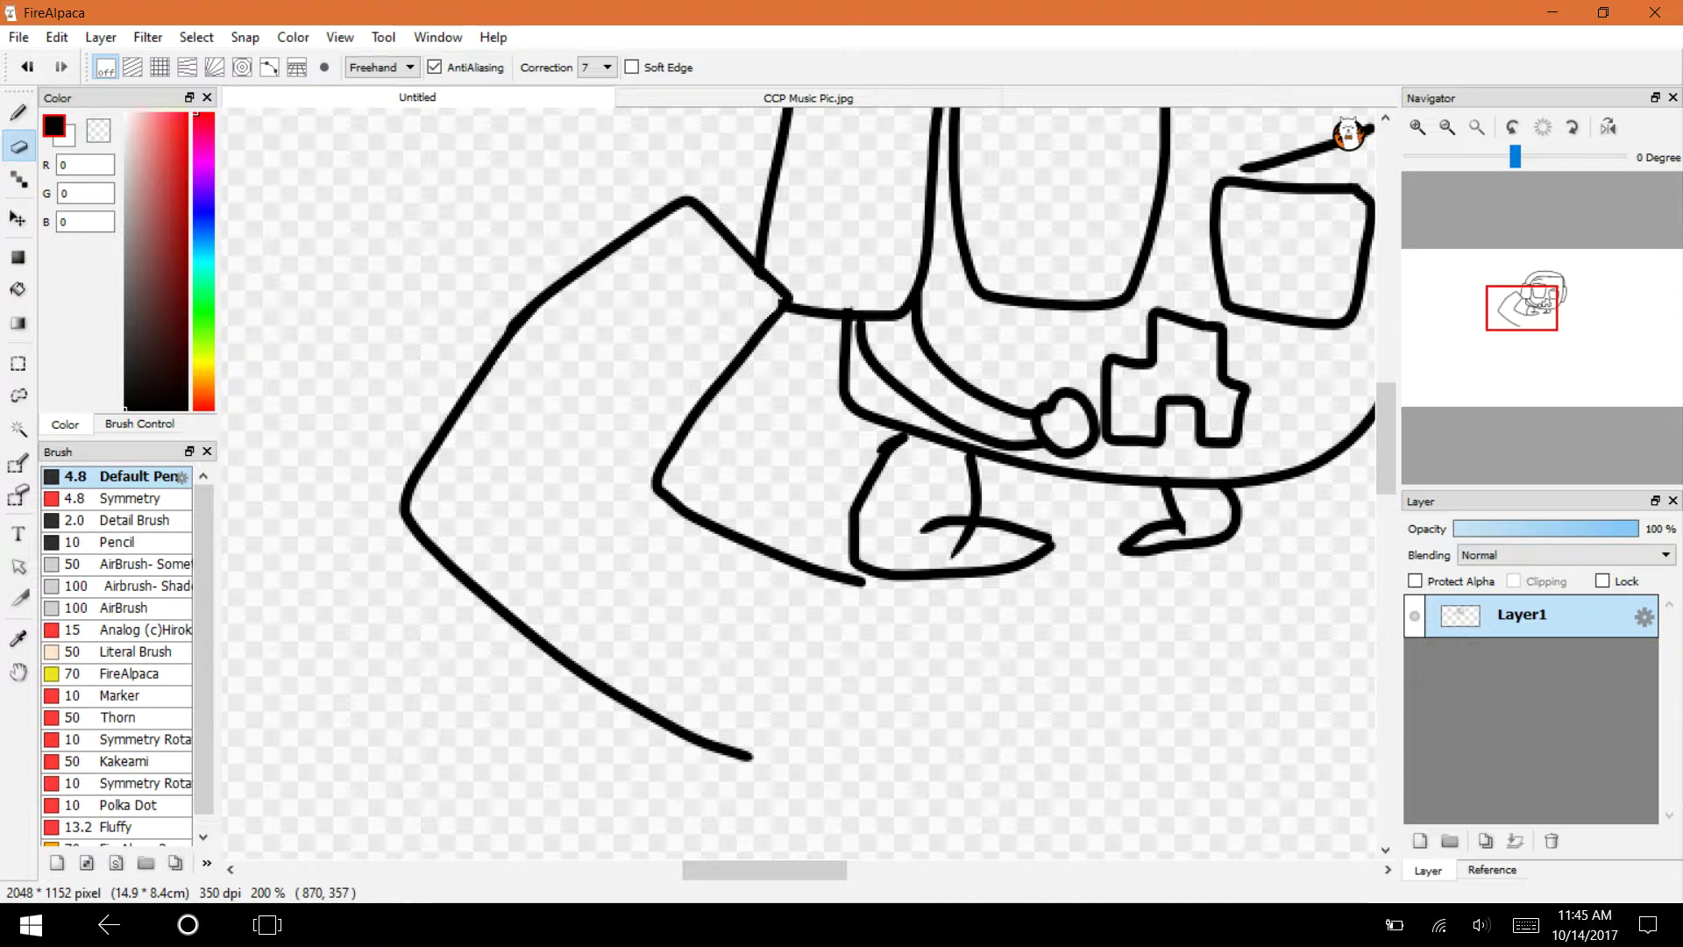
{"action": "key", "text": "b"}
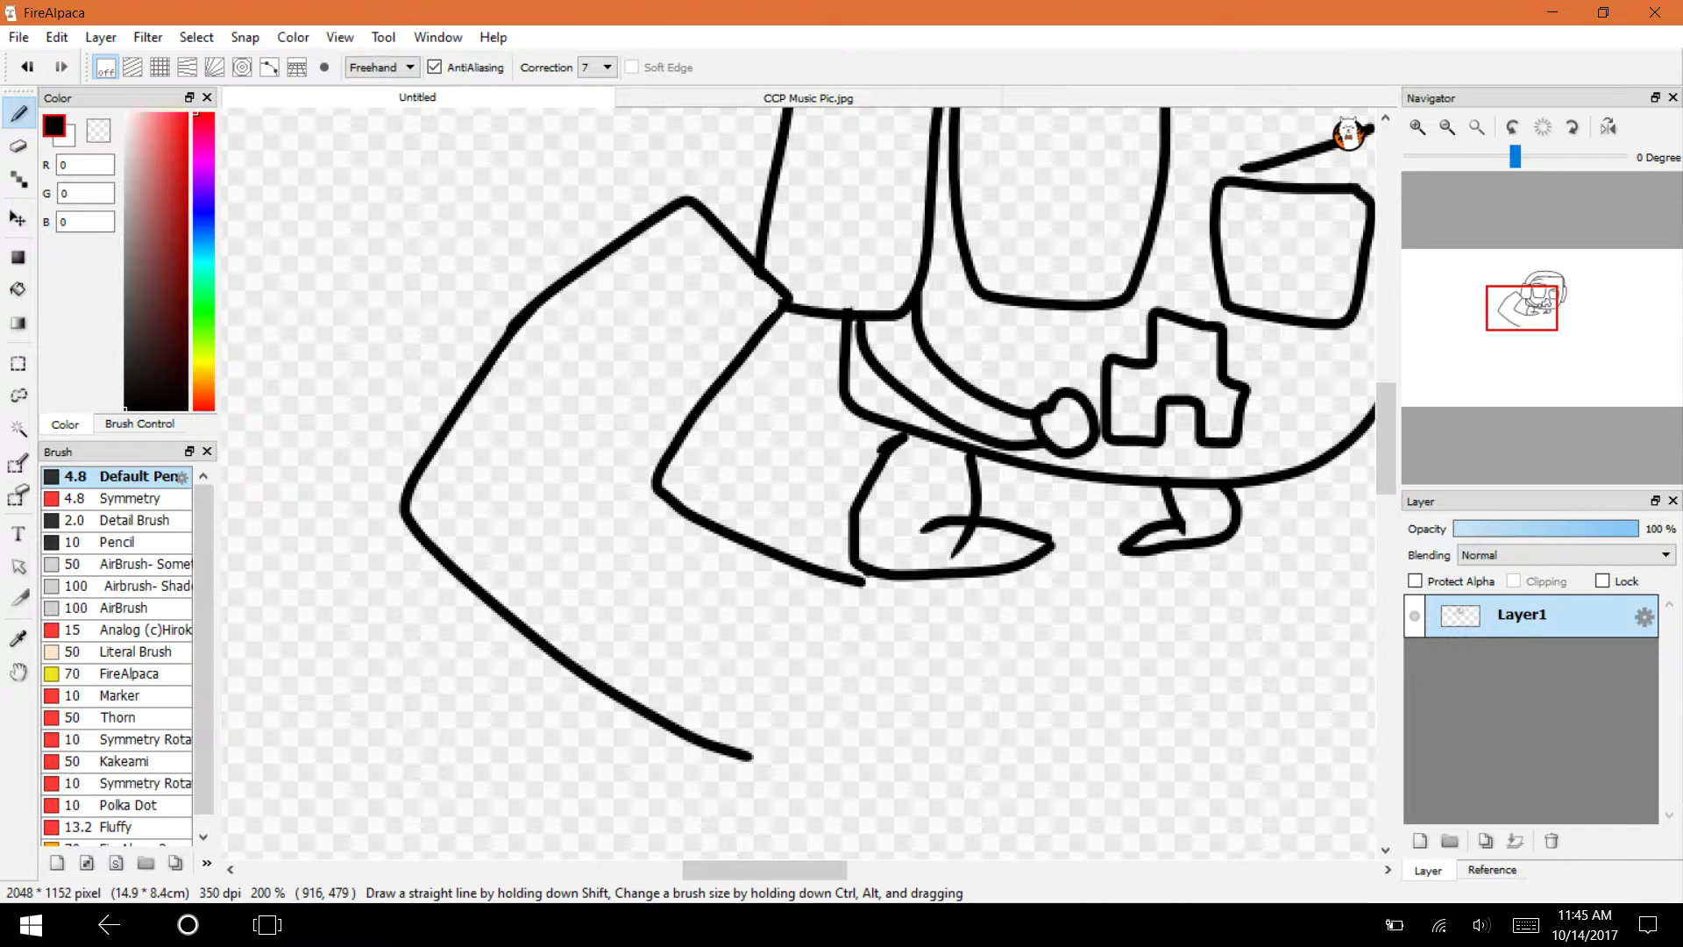
Draw the bent right arm from the collar out to the elbow and back inward, adding its blunt end and inner crease.
{"action": "left_click", "coordinate": [1543, 333]}
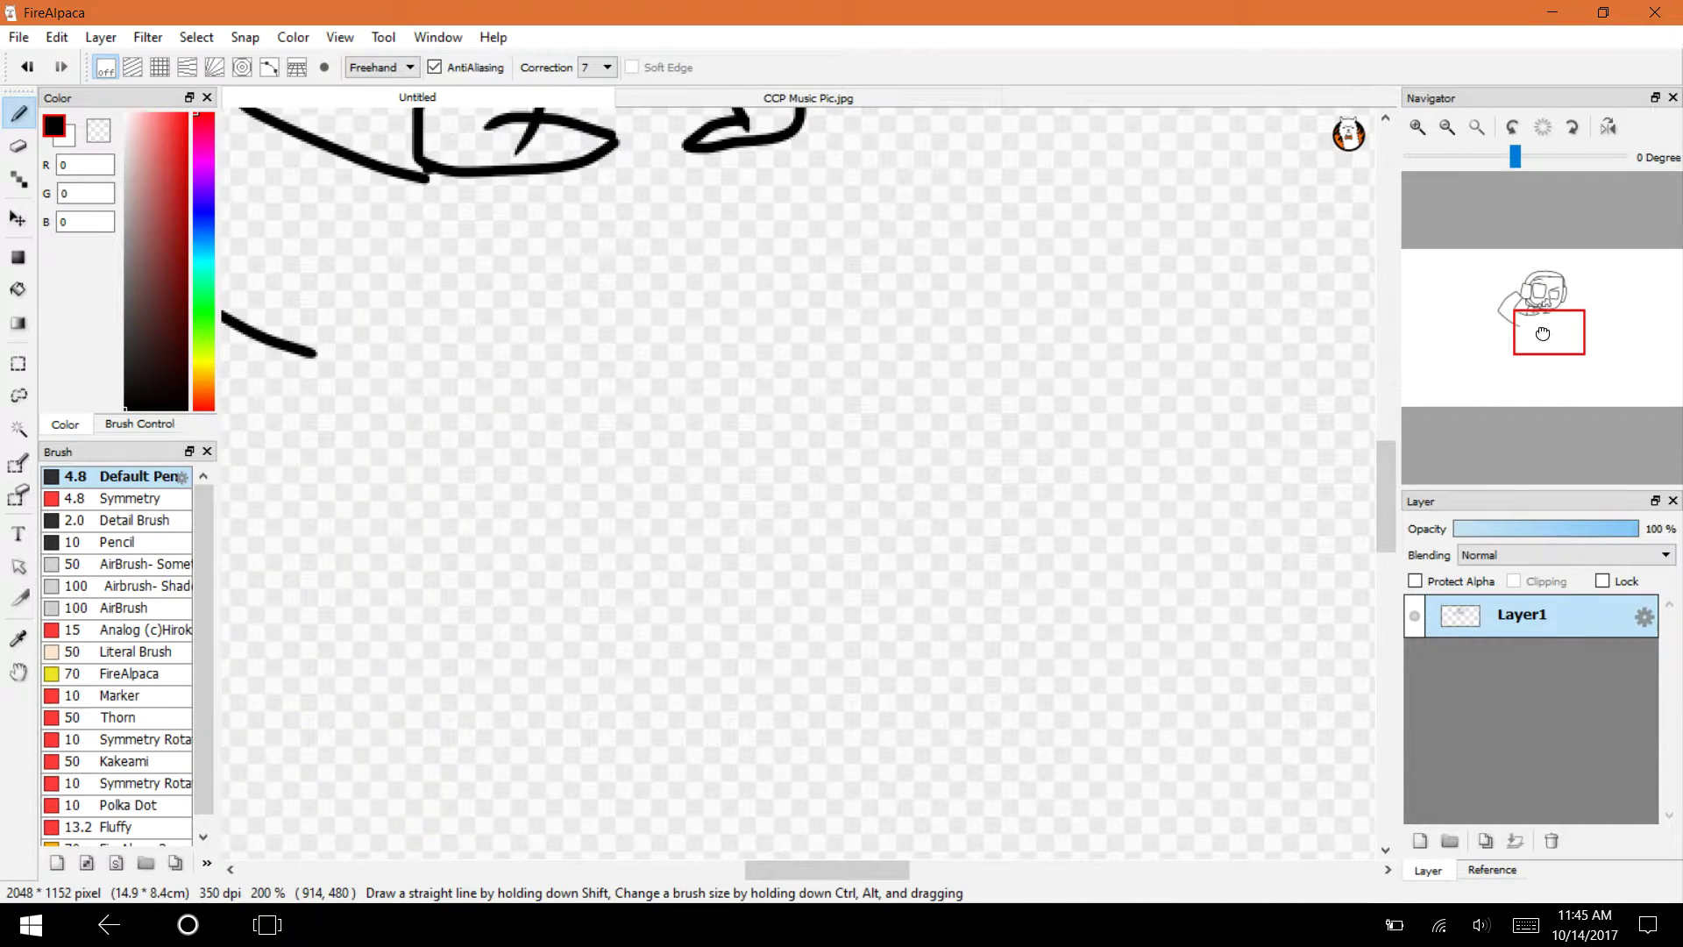
{"action": "left_click_drag", "start_coordinate": [1543, 333], "coordinate": [1532, 321]}
{"action": "mouse_move", "coordinate": [960, 346]}
{"action": "left_mouse_down"}
{"action": "mouse_move", "coordinate": [1153, 474]}
{"action": "mouse_move", "coordinate": [1017, 662]}
{"action": "mouse_move", "coordinate": [833, 710]}
{"action": "left_mouse_up"}
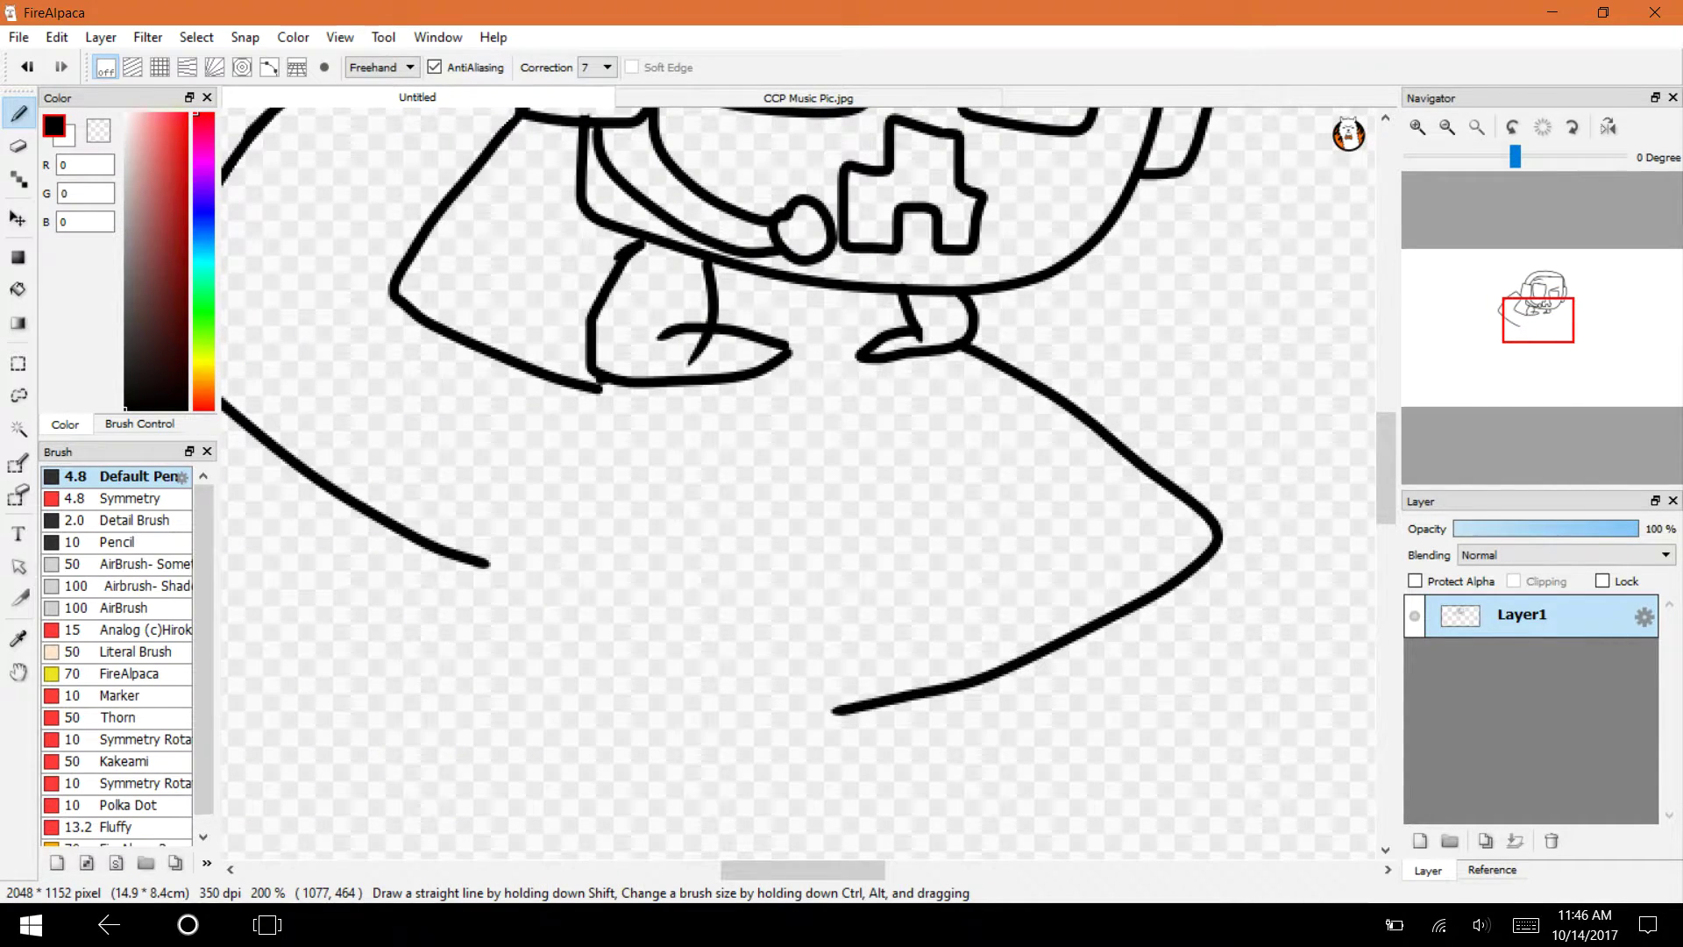
{"action": "mouse_move", "coordinate": [927, 444]}
{"action": "left_mouse_down"}
{"action": "mouse_move", "coordinate": [927, 565]}
{"action": "mouse_move", "coordinate": [818, 608]}
{"action": "mouse_move", "coordinate": [829, 710]}
{"action": "left_mouse_up"}
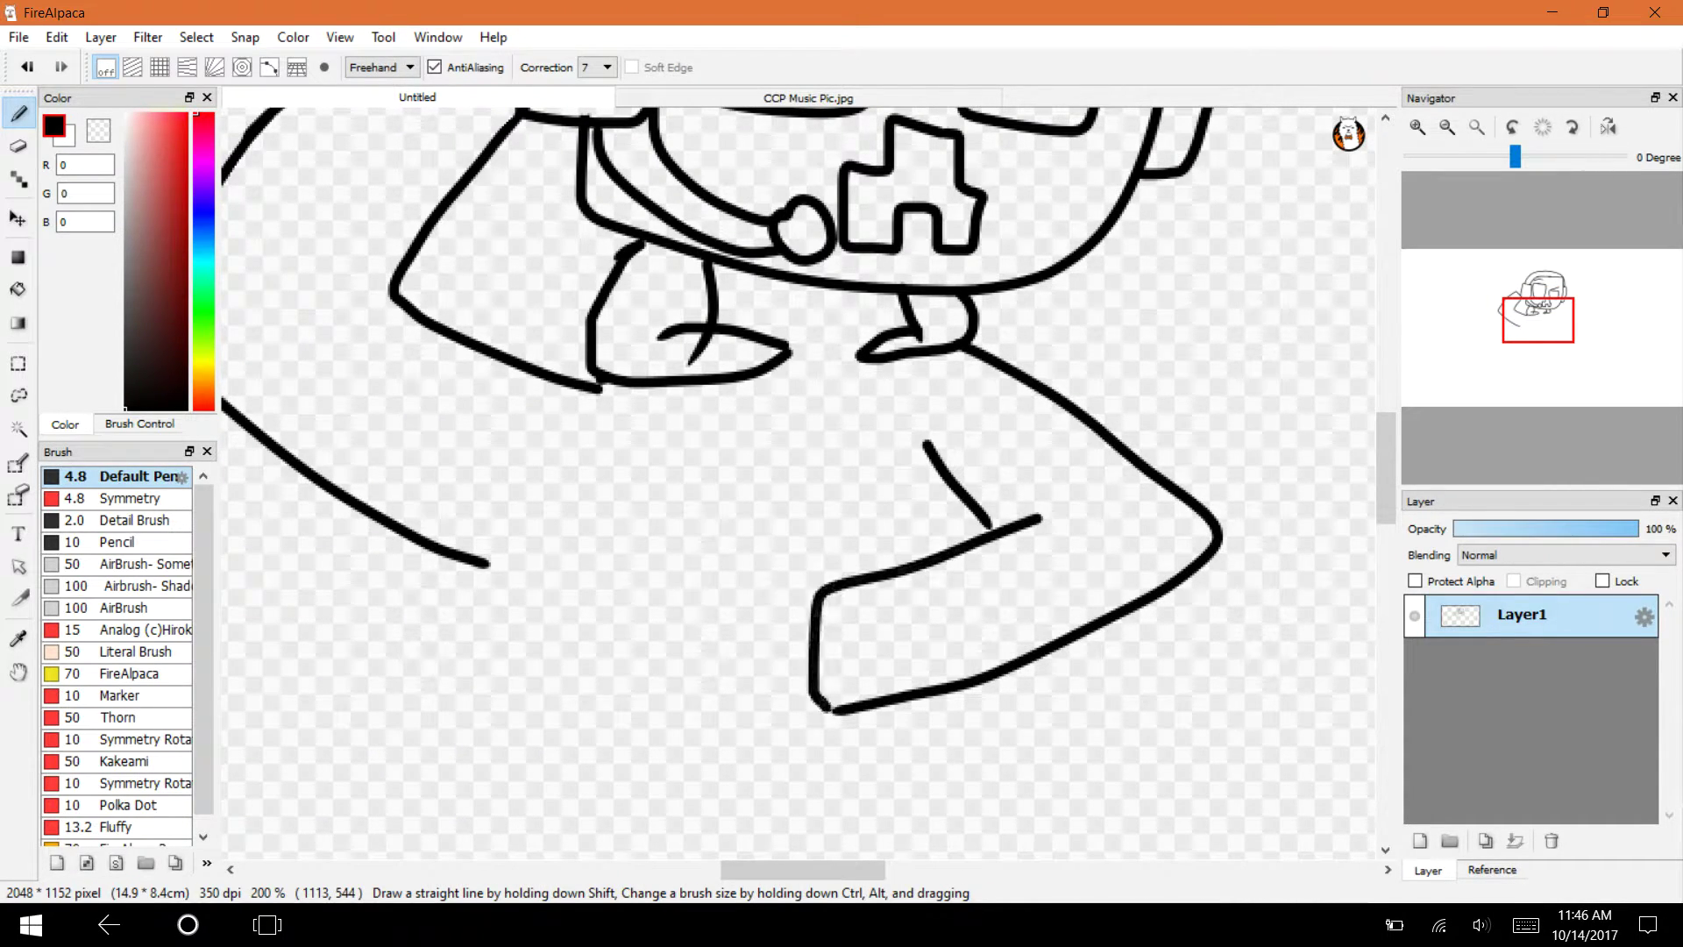
Shift the right arm's inner crease slightly inward, and extend the left arm's lower edge down into the torso's side line.
{"action": "left_click_drag", "start_coordinate": [485, 563], "coordinate": [568, 595]}
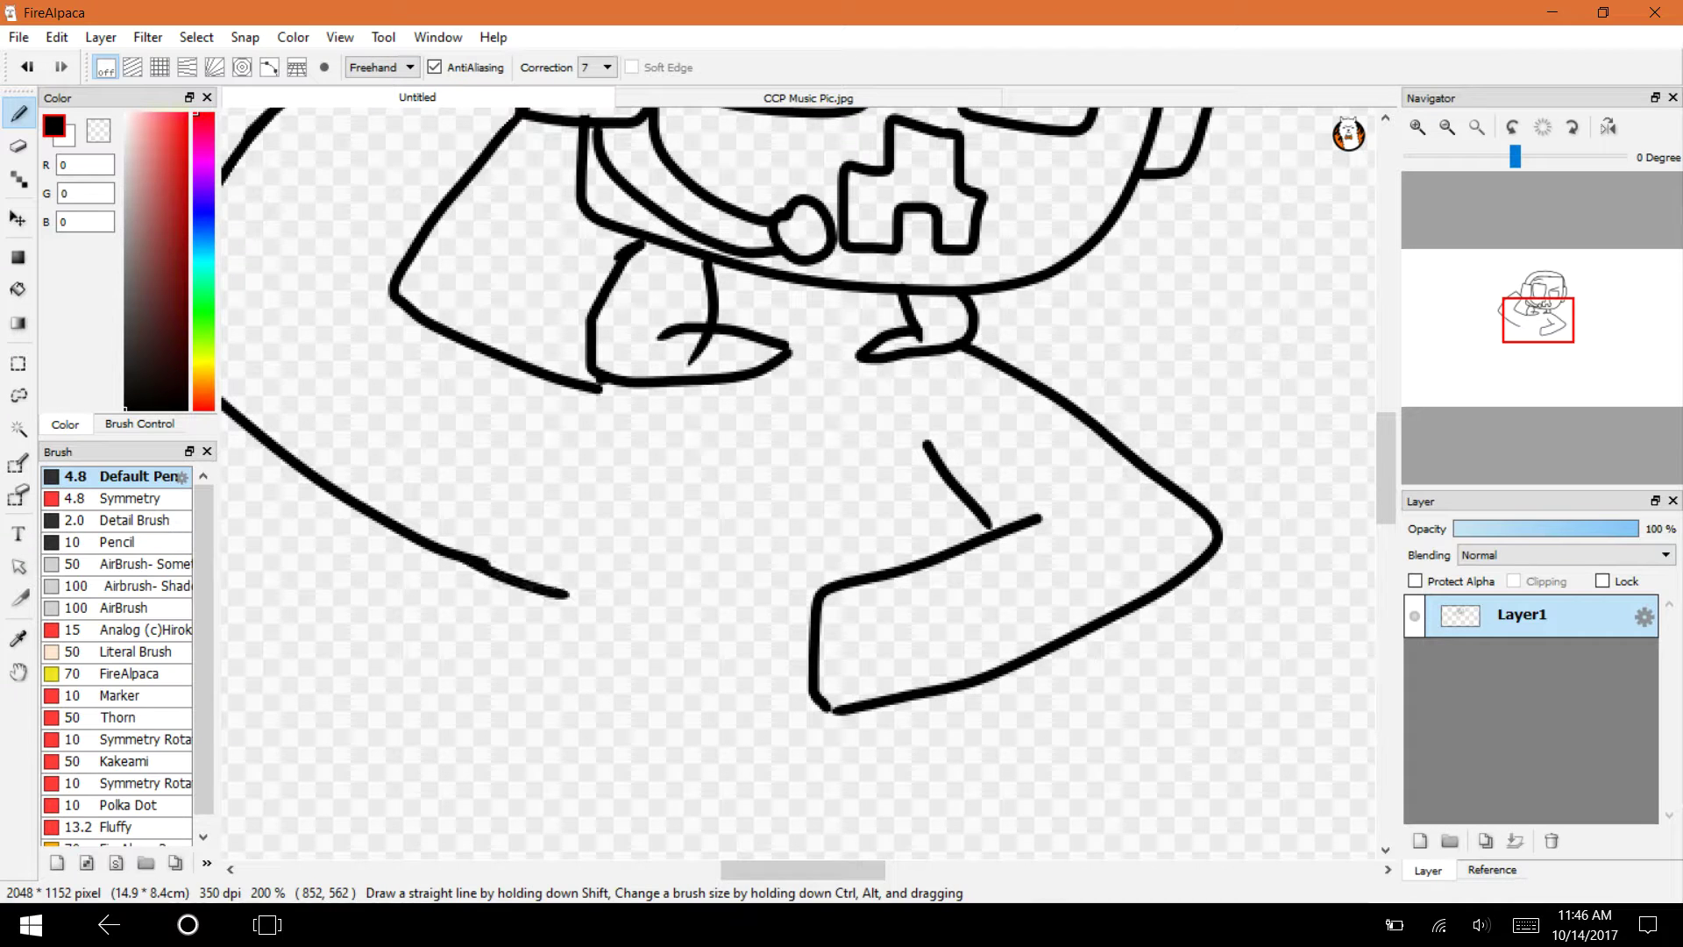
{"action": "mouse_move", "coordinate": [965, 541]}
{"action": "left_mouse_down"}
{"action": "mouse_move", "coordinate": [904, 463]}
{"action": "mouse_move", "coordinate": [997, 532]}
{"action": "mouse_move", "coordinate": [968, 496]}
{"action": "mouse_move", "coordinate": [988, 482]}
{"action": "mouse_move", "coordinate": [1026, 526]}
{"action": "left_mouse_up"}
{"action": "key", "text": "e"}
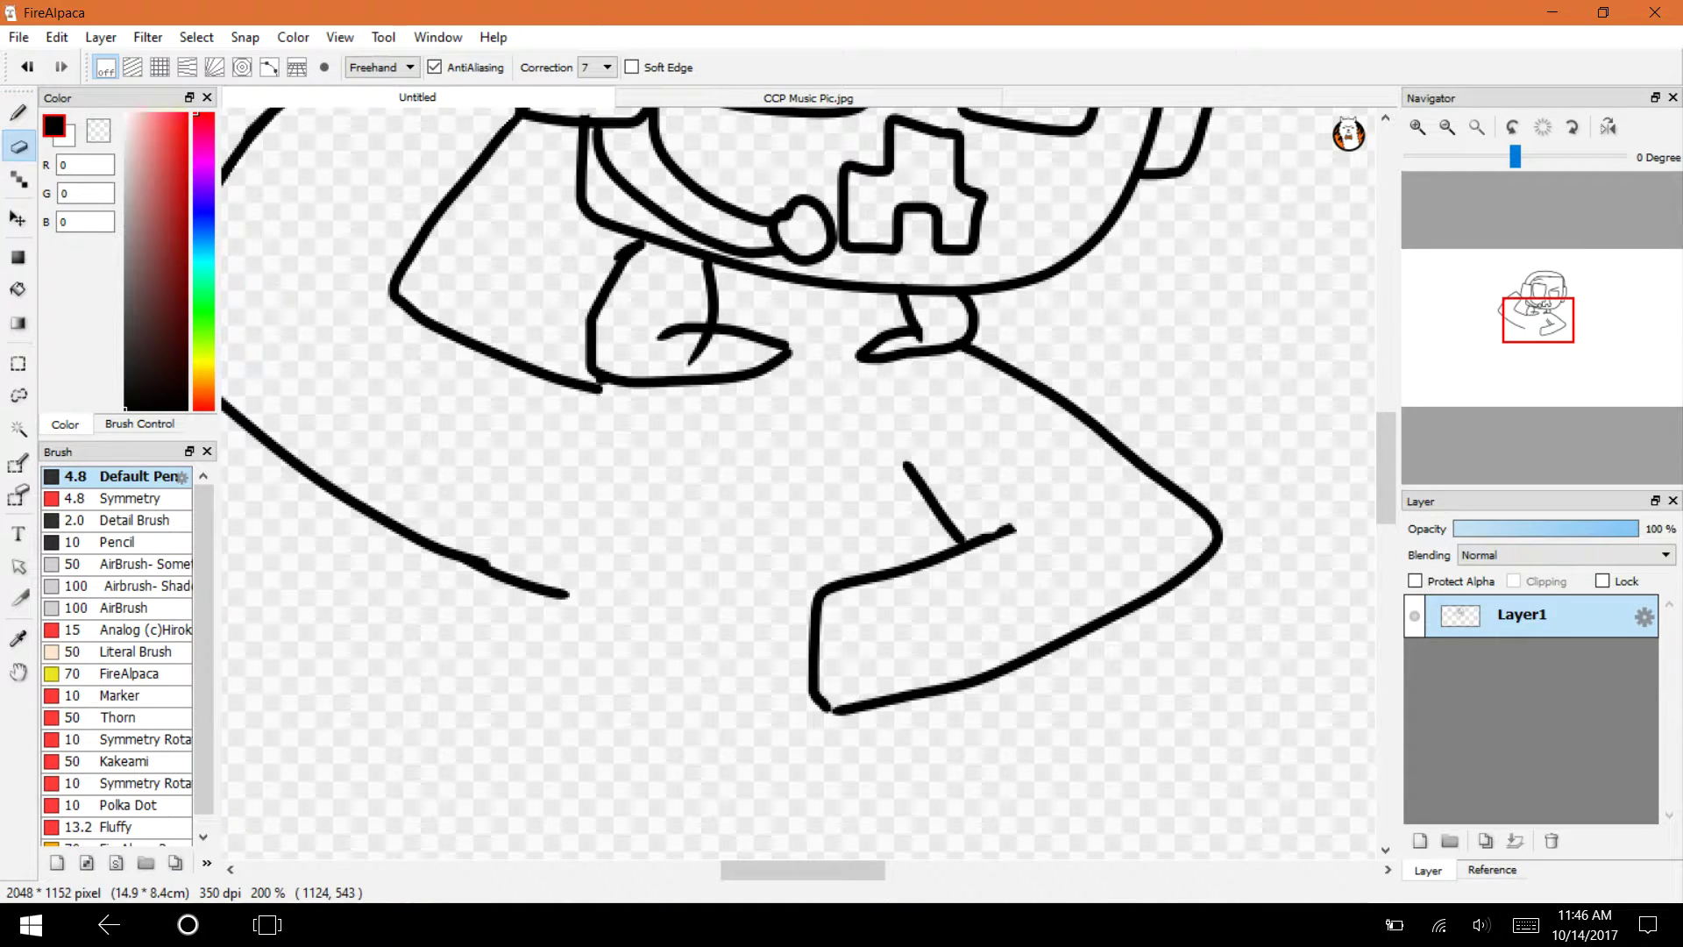
{"action": "key", "text": "b"}
{"action": "mouse_move", "coordinate": [566, 594]}
{"action": "left_mouse_down"}
{"action": "mouse_move", "coordinate": [566, 757]}
{"action": "mouse_move", "coordinate": [544, 838]}
{"action": "left_mouse_up"}
{"action": "scroll", "coordinate": [798, 482], "scroll_direction": "down", "scroll_amount": 5}
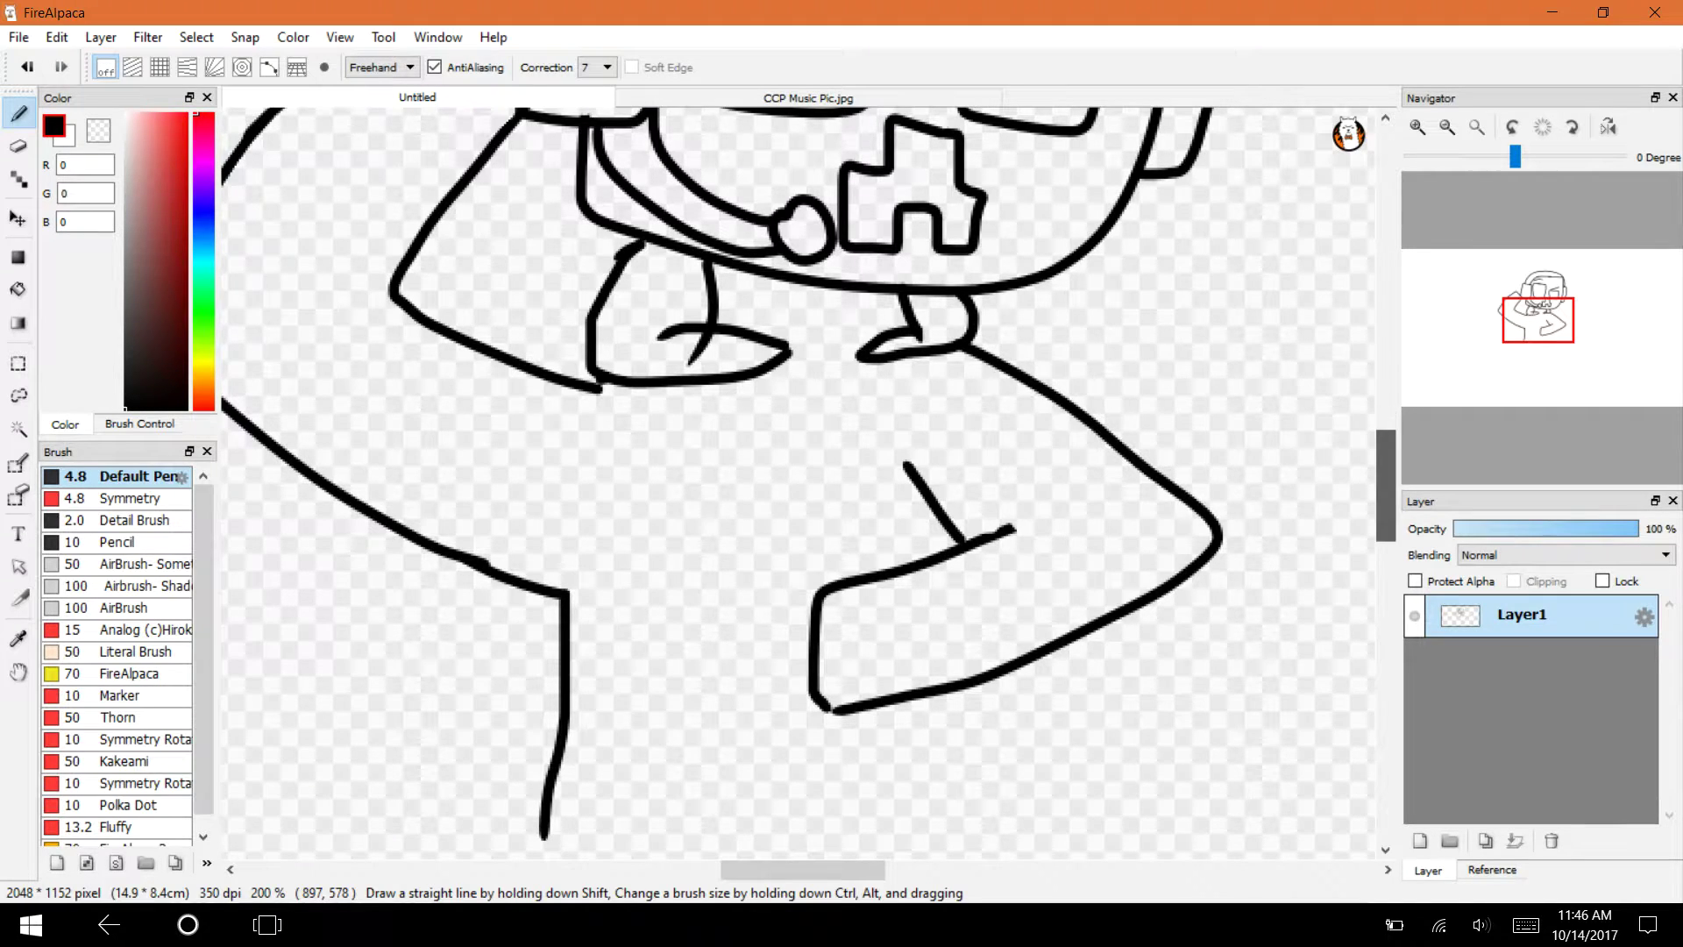
{"action": "left_click_drag", "start_coordinate": [1173, 511], "coordinate": [458, 403]}
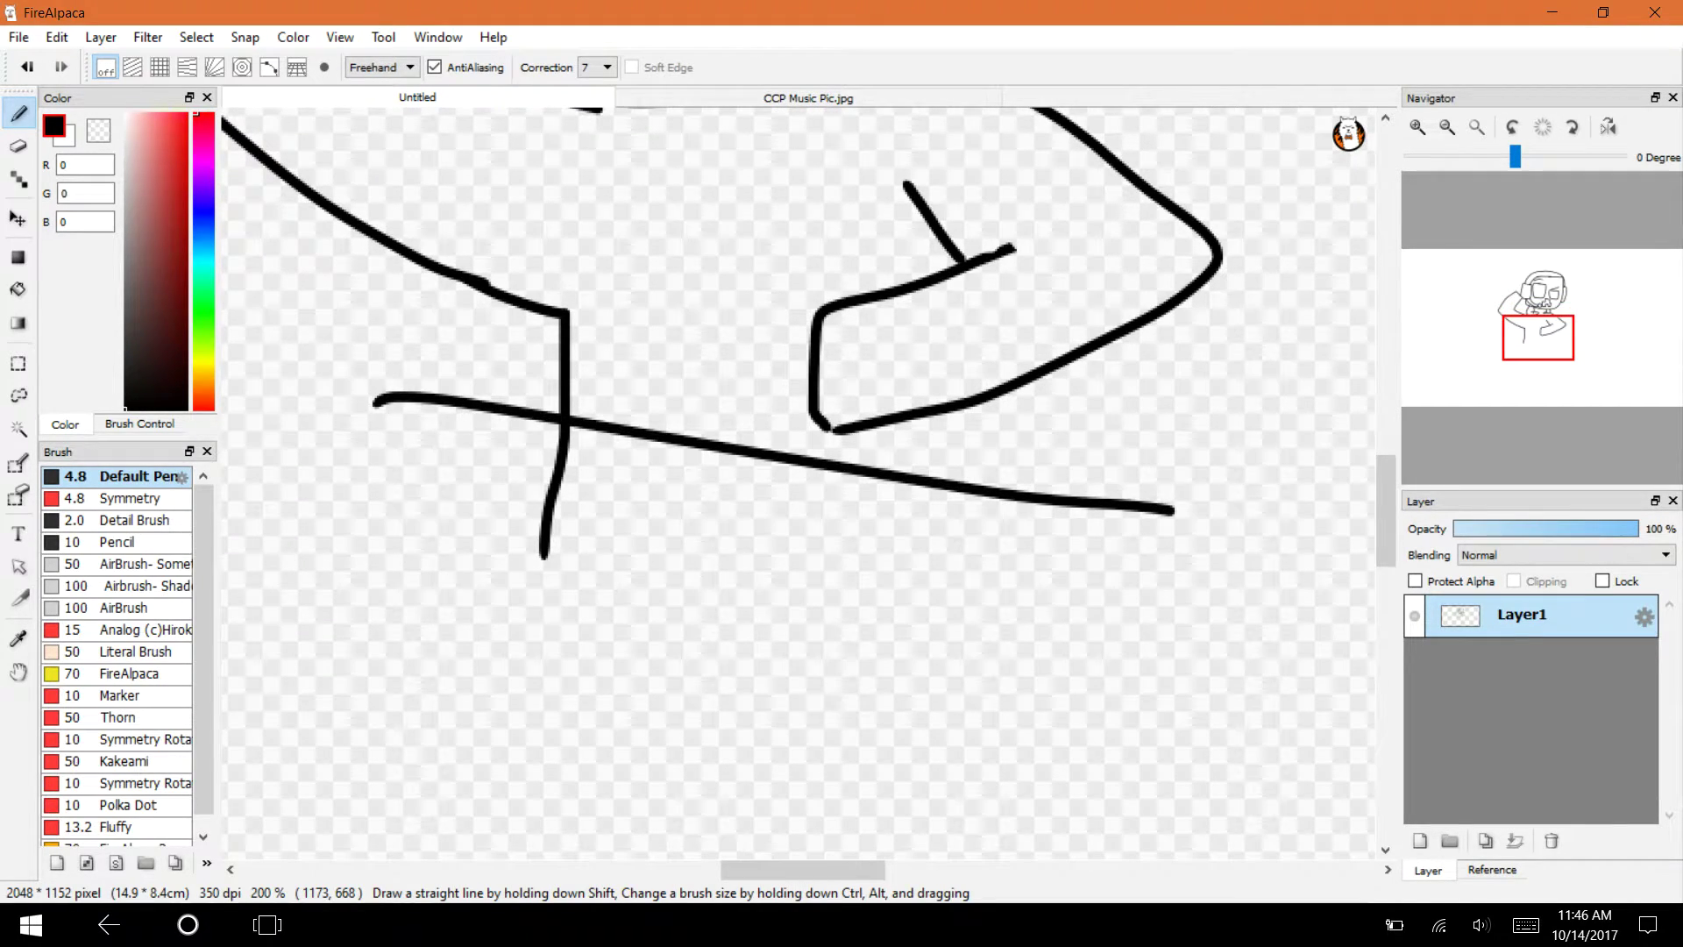
{"action": "key", "text": "ctrl+z"}
{"action": "left_click_drag", "start_coordinate": [1225, 449], "coordinate": [333, 417]}
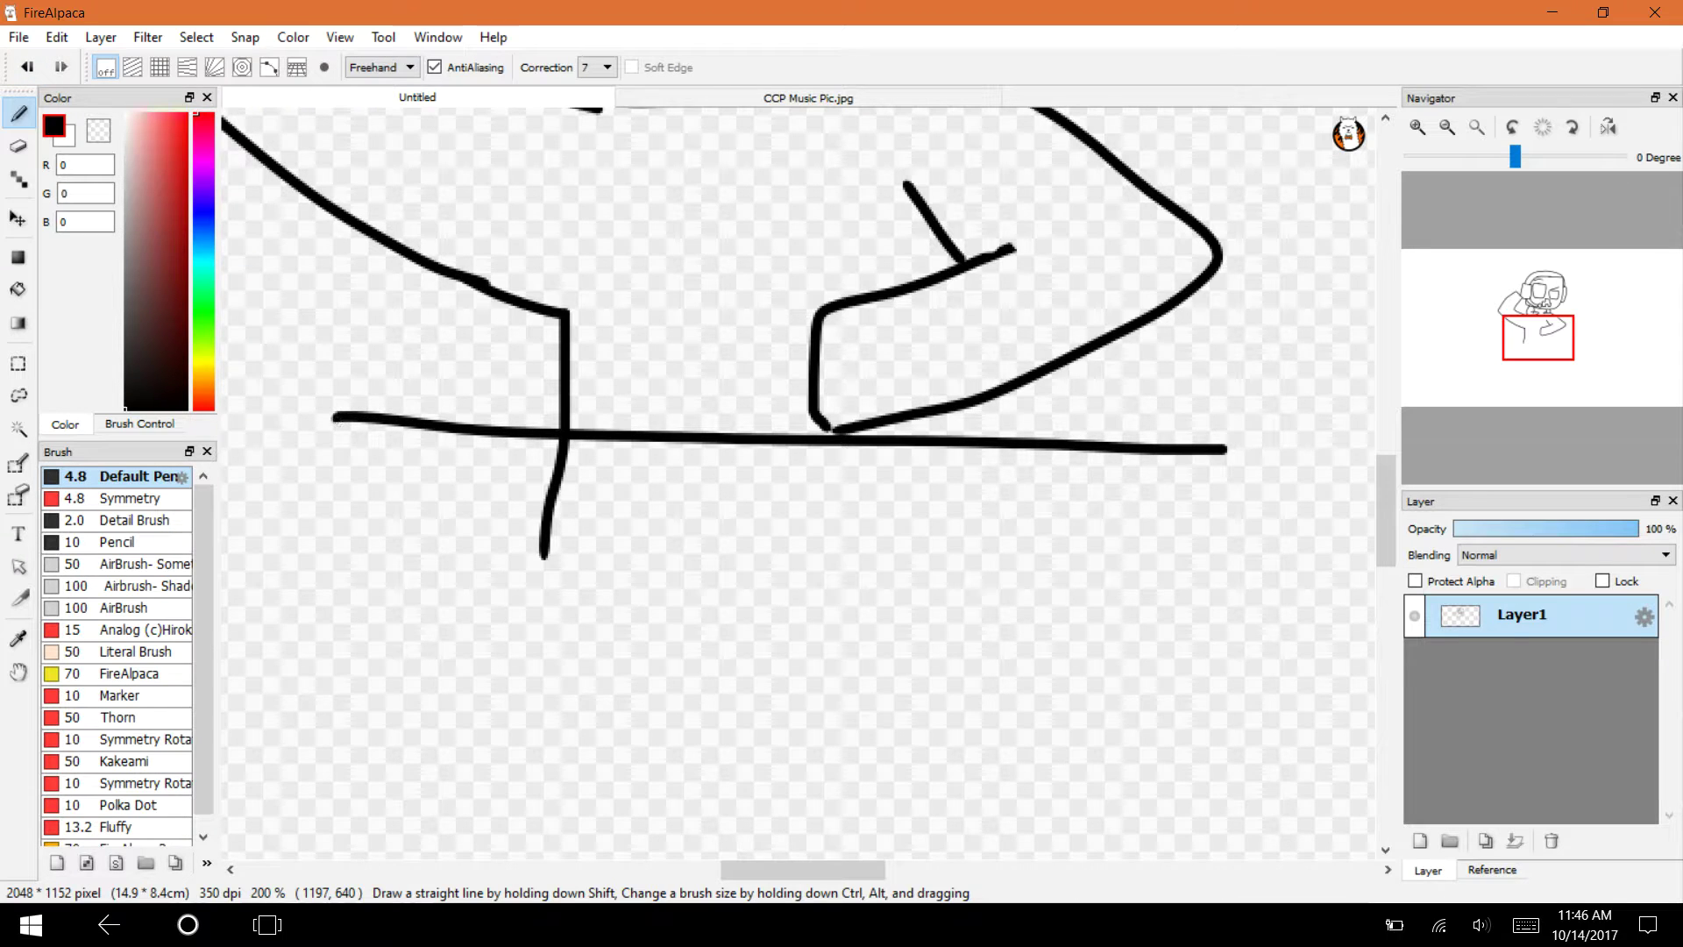
{"action": "key", "text": "ctrl+z"}
Draw a box-shaped desk beneath the arms with a slanted top, a rectangular front face and a narrow left side panel.
{"action": "mouse_move", "coordinate": [1150, 321]}
{"action": "left_mouse_down"}
{"action": "mouse_move", "coordinate": [1267, 498]}
{"action": "mouse_move", "coordinate": [487, 491]}
{"action": "mouse_move", "coordinate": [664, 294]}
{"action": "mouse_move", "coordinate": [903, 285]}
{"action": "left_mouse_up"}
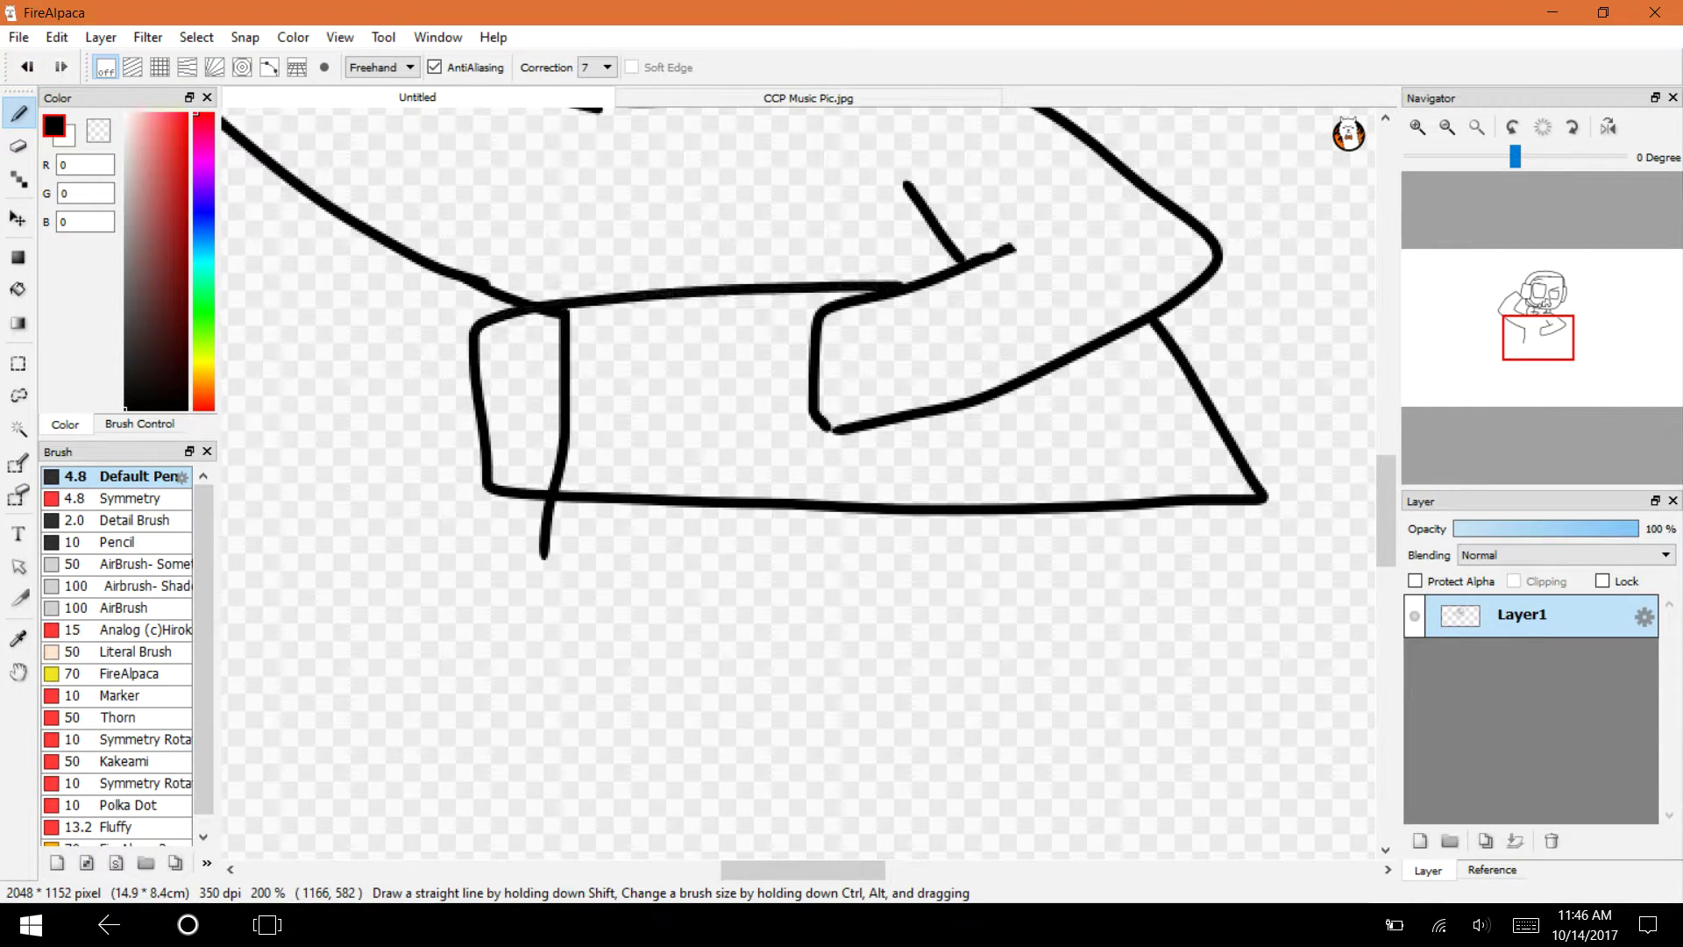
{"action": "left_click_drag", "start_coordinate": [473, 331], "coordinate": [440, 773]}
{"action": "mouse_move", "coordinate": [489, 493]}
{"action": "left_mouse_down"}
{"action": "mouse_move", "coordinate": [491, 604]}
{"action": "mouse_move", "coordinate": [596, 787]}
{"action": "mouse_move", "coordinate": [1157, 736]}
{"action": "mouse_move", "coordinate": [1265, 498]}
{"action": "left_mouse_up"}
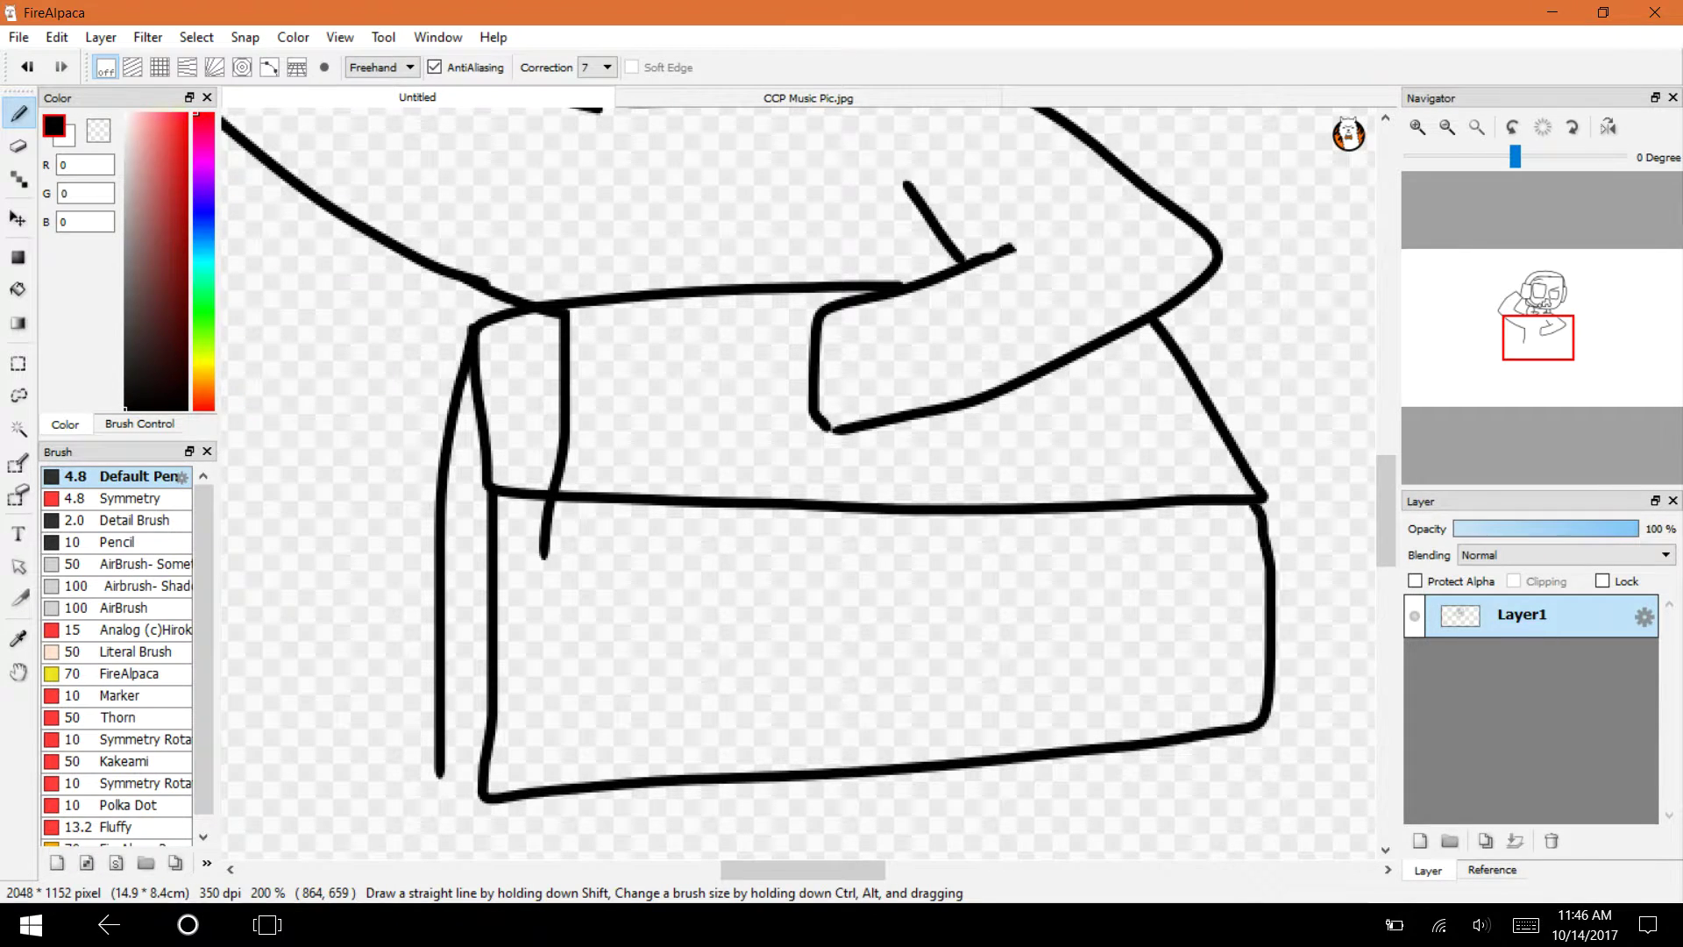
{"action": "left_click_drag", "start_coordinate": [437, 759], "coordinate": [488, 800]}
{"action": "left_click", "coordinate": [1447, 127]}
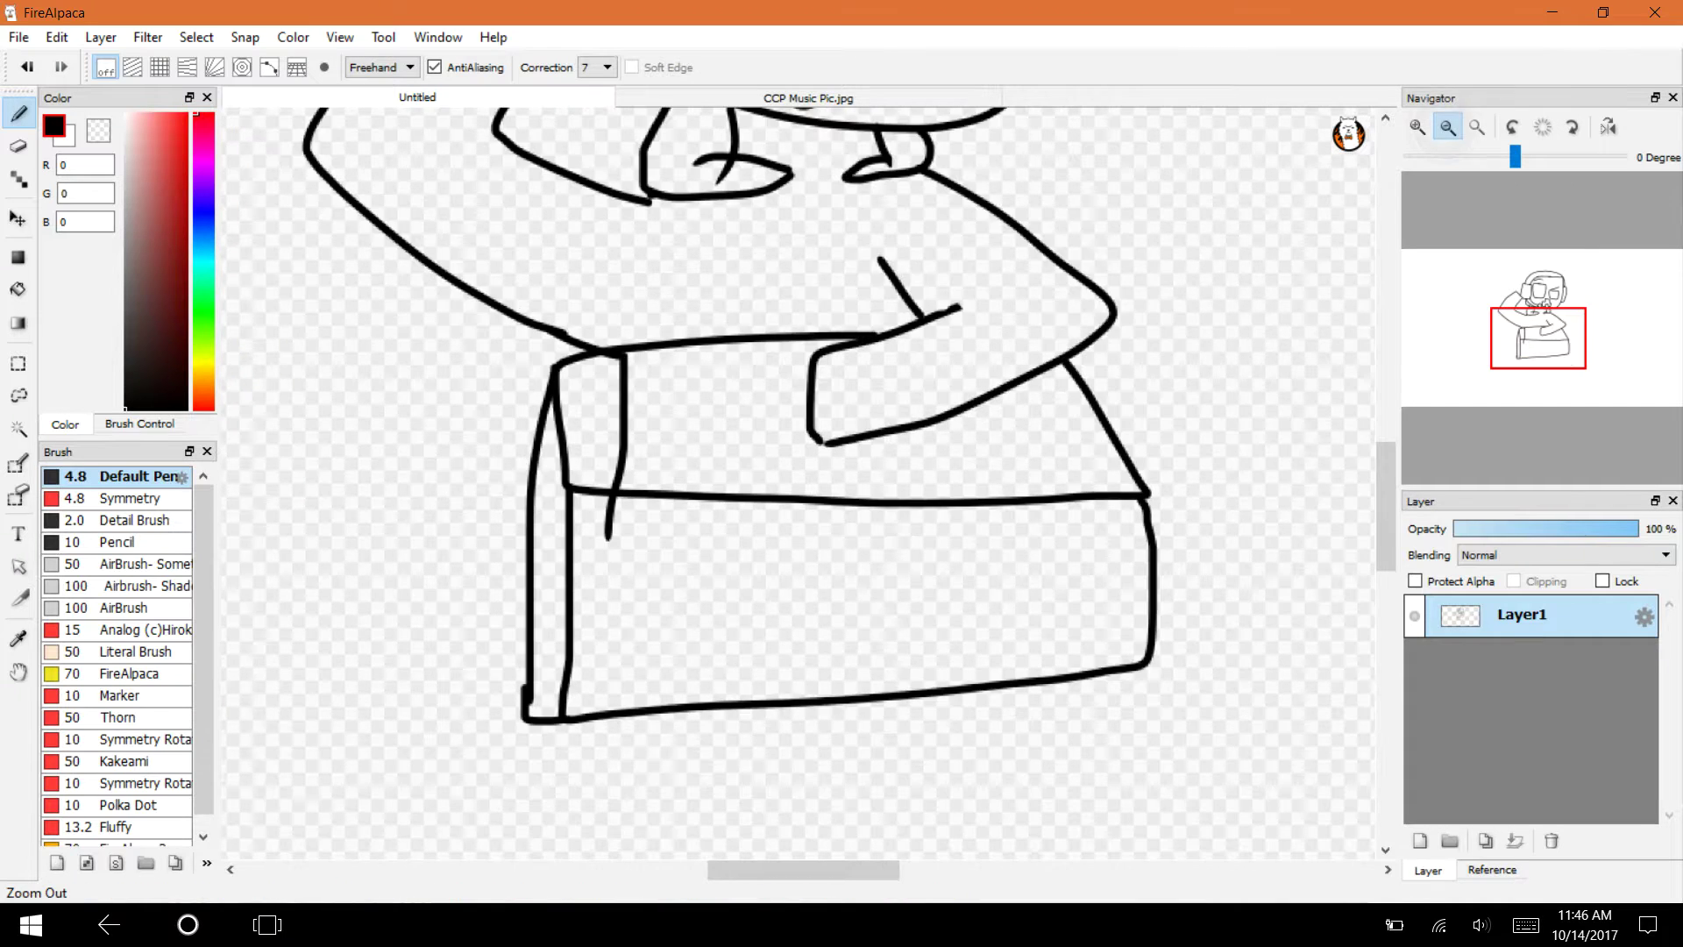
Erase the left arm line that crosses the desk's slanted top, and redraw the gap left in the desk's front edge.
{"action": "left_click", "coordinate": [1447, 127]}
{"action": "left_click", "coordinate": [1418, 127]}
{"action": "left_click", "coordinate": [1418, 127]}
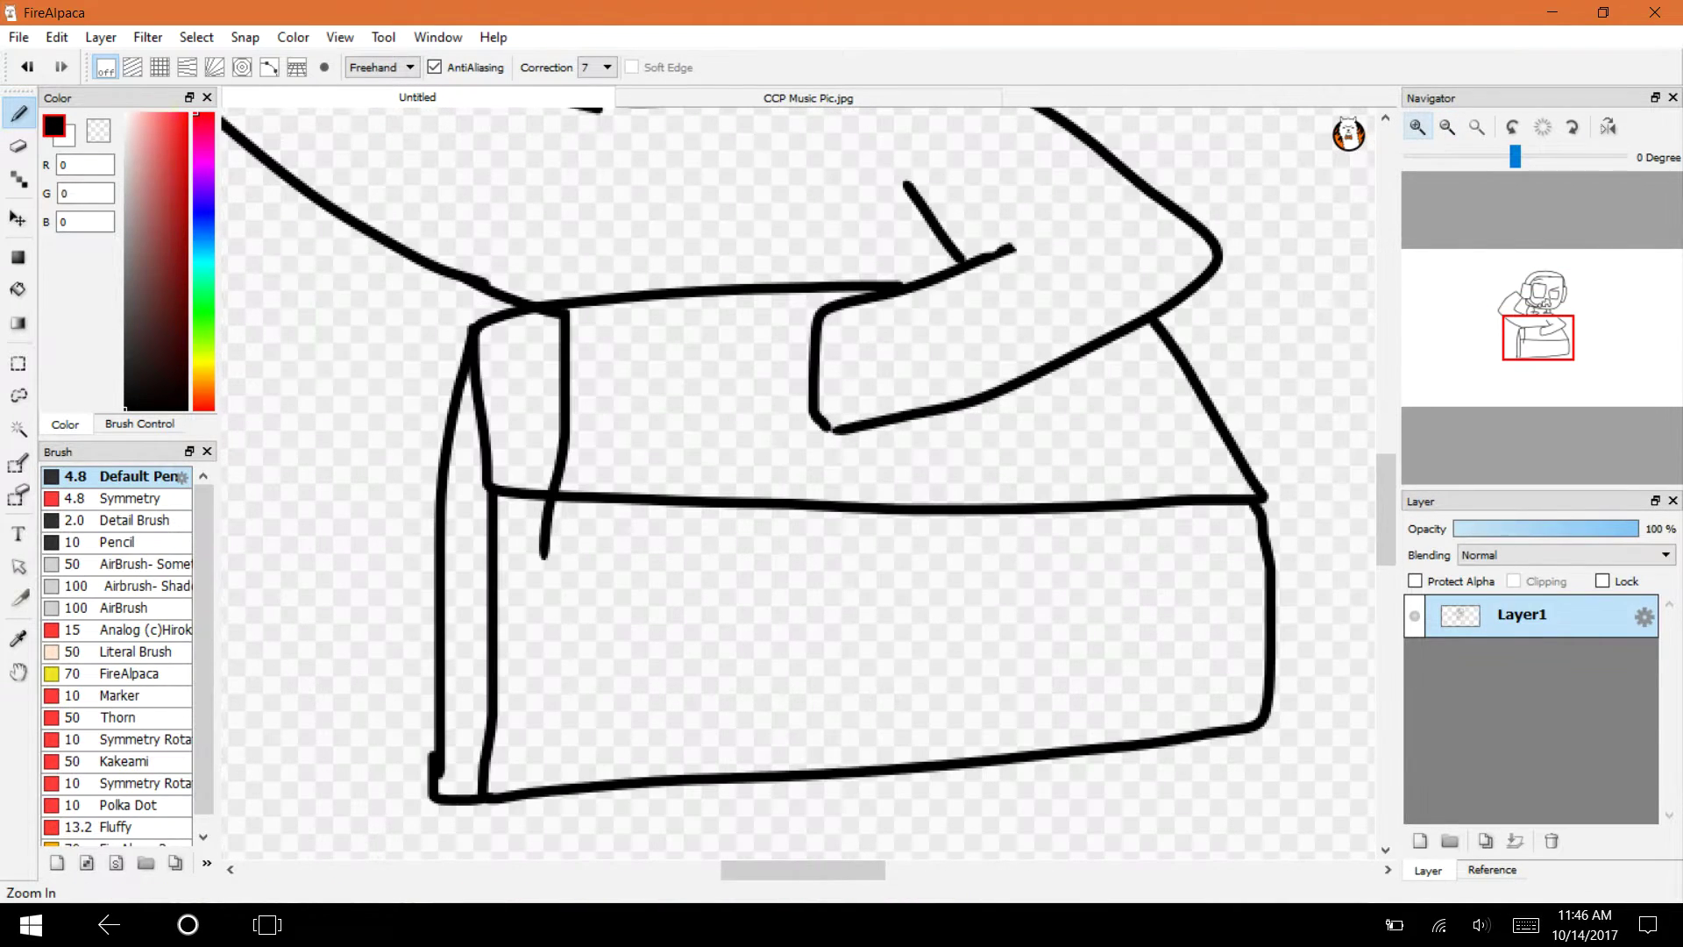
{"action": "left_click_drag", "start_coordinate": [1525, 340], "coordinate": [1522, 310]}
{"action": "mouse_move", "coordinate": [544, 554]}
{"action": "left_mouse_down"}
{"action": "mouse_move", "coordinate": [554, 450]}
{"action": "mouse_move", "coordinate": [625, 399]}
{"action": "left_mouse_up"}
{"action": "left_click_drag", "start_coordinate": [1072, 473], "coordinate": [1101, 508]}
{"action": "mouse_move", "coordinate": [1386, 421]}
{"action": "left_mouse_down"}
{"action": "mouse_move", "coordinate": [1386, 501]}
{"action": "mouse_move", "coordinate": [1386, 483]}
{"action": "left_mouse_up"}
{"action": "key", "text": "e"}
{"action": "mouse_move", "coordinate": [599, 384]}
{"action": "left_mouse_down"}
{"action": "mouse_move", "coordinate": [599, 443]}
{"action": "mouse_move", "coordinate": [600, 382]}
{"action": "left_mouse_up"}
{"action": "left_click_drag", "start_coordinate": [599, 454], "coordinate": [582, 563]}
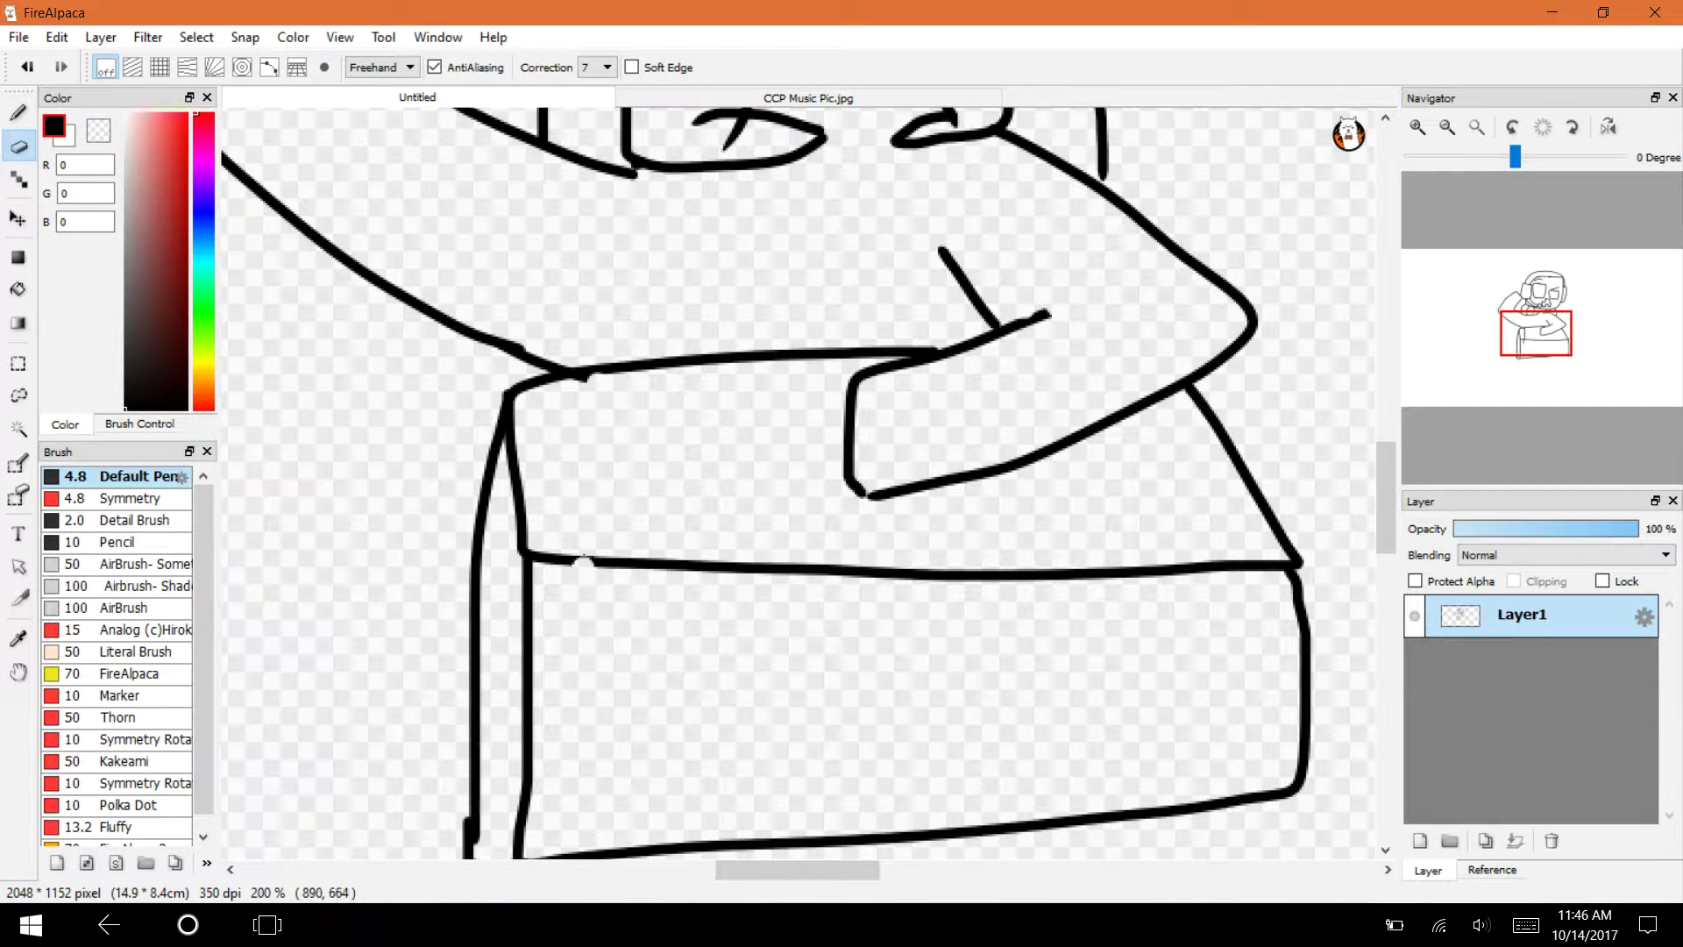
{"action": "key", "text": "b"}
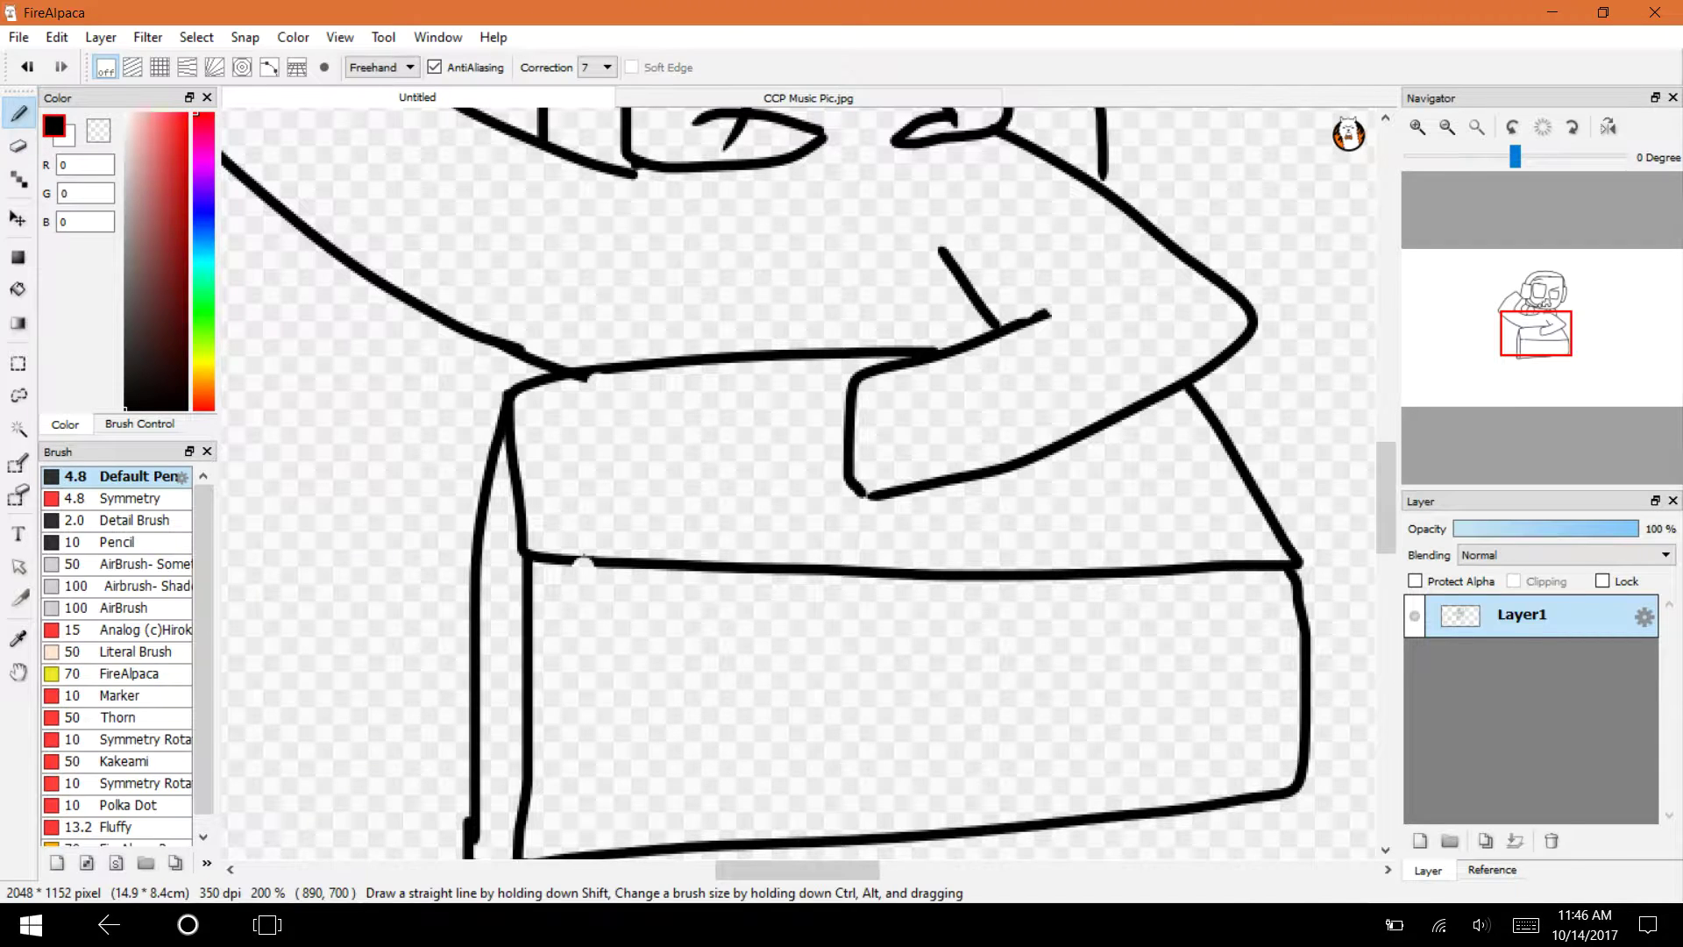
{"action": "left_click_drag", "start_coordinate": [603, 563], "coordinate": [539, 558]}
Draw paired curved cuff lines across both sleeves, and add a short torso side line rising from the desk's back edge.
{"action": "left_click_drag", "start_coordinate": [951, 476], "coordinate": [917, 364]}
{"action": "mouse_move", "coordinate": [983, 471]}
{"action": "left_mouse_down"}
{"action": "mouse_move", "coordinate": [947, 364]}
{"action": "mouse_move", "coordinate": [975, 401]}
{"action": "left_mouse_up"}
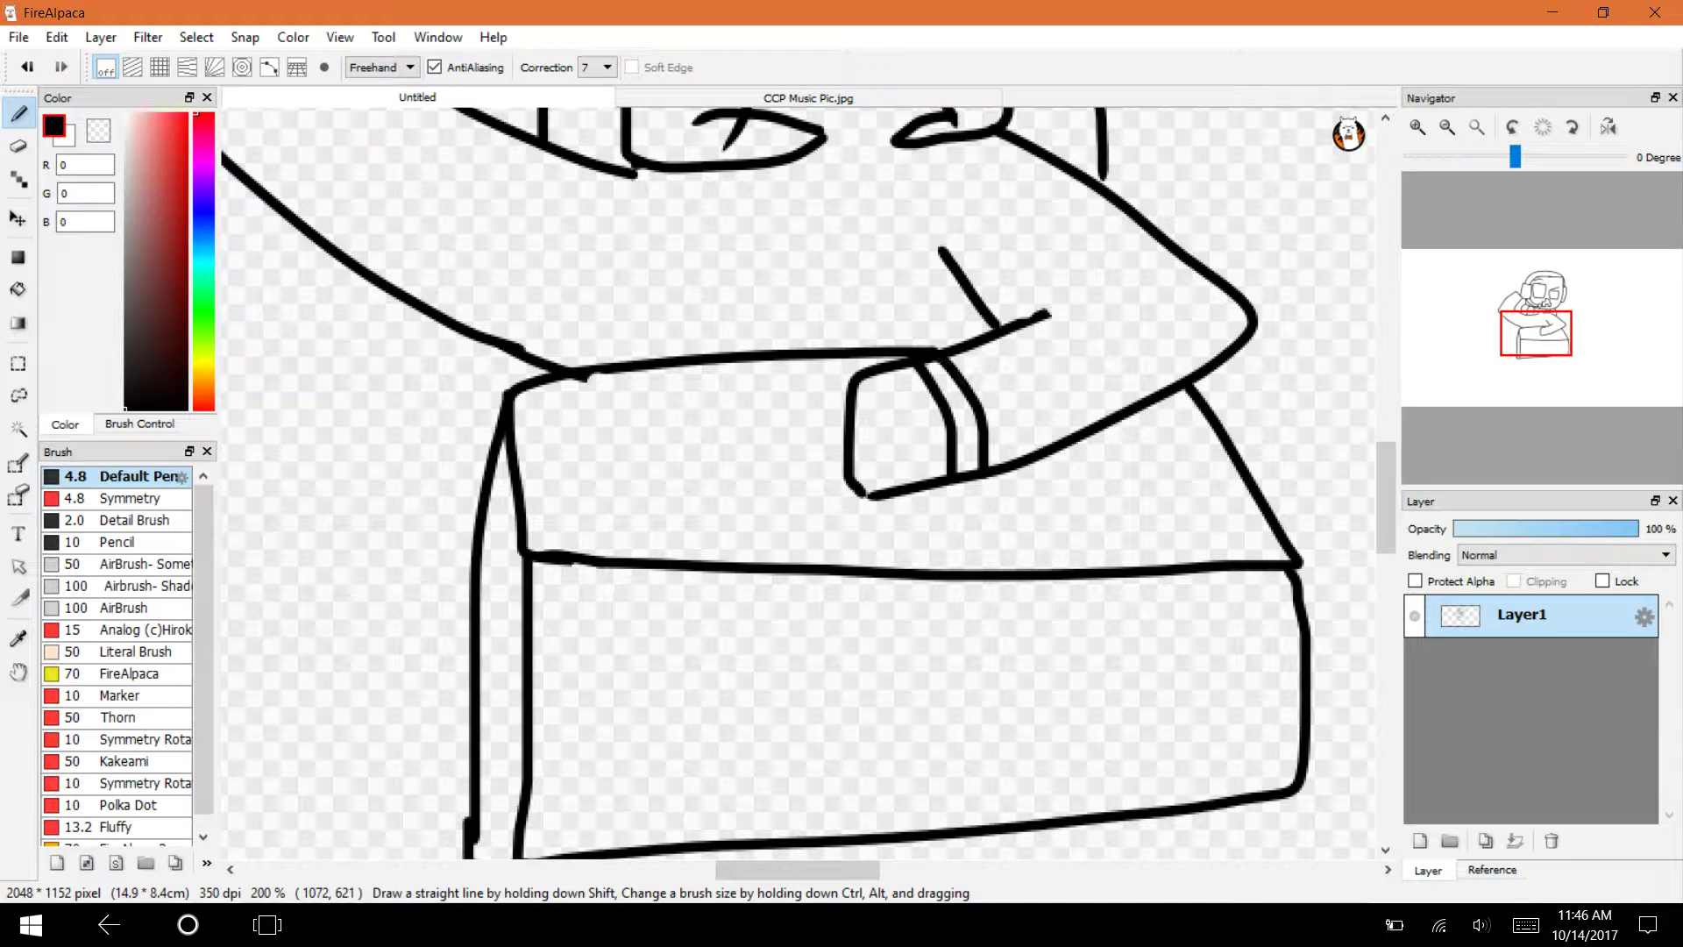
{"action": "left_click_drag", "start_coordinate": [1525, 308], "coordinate": [1513, 302]}
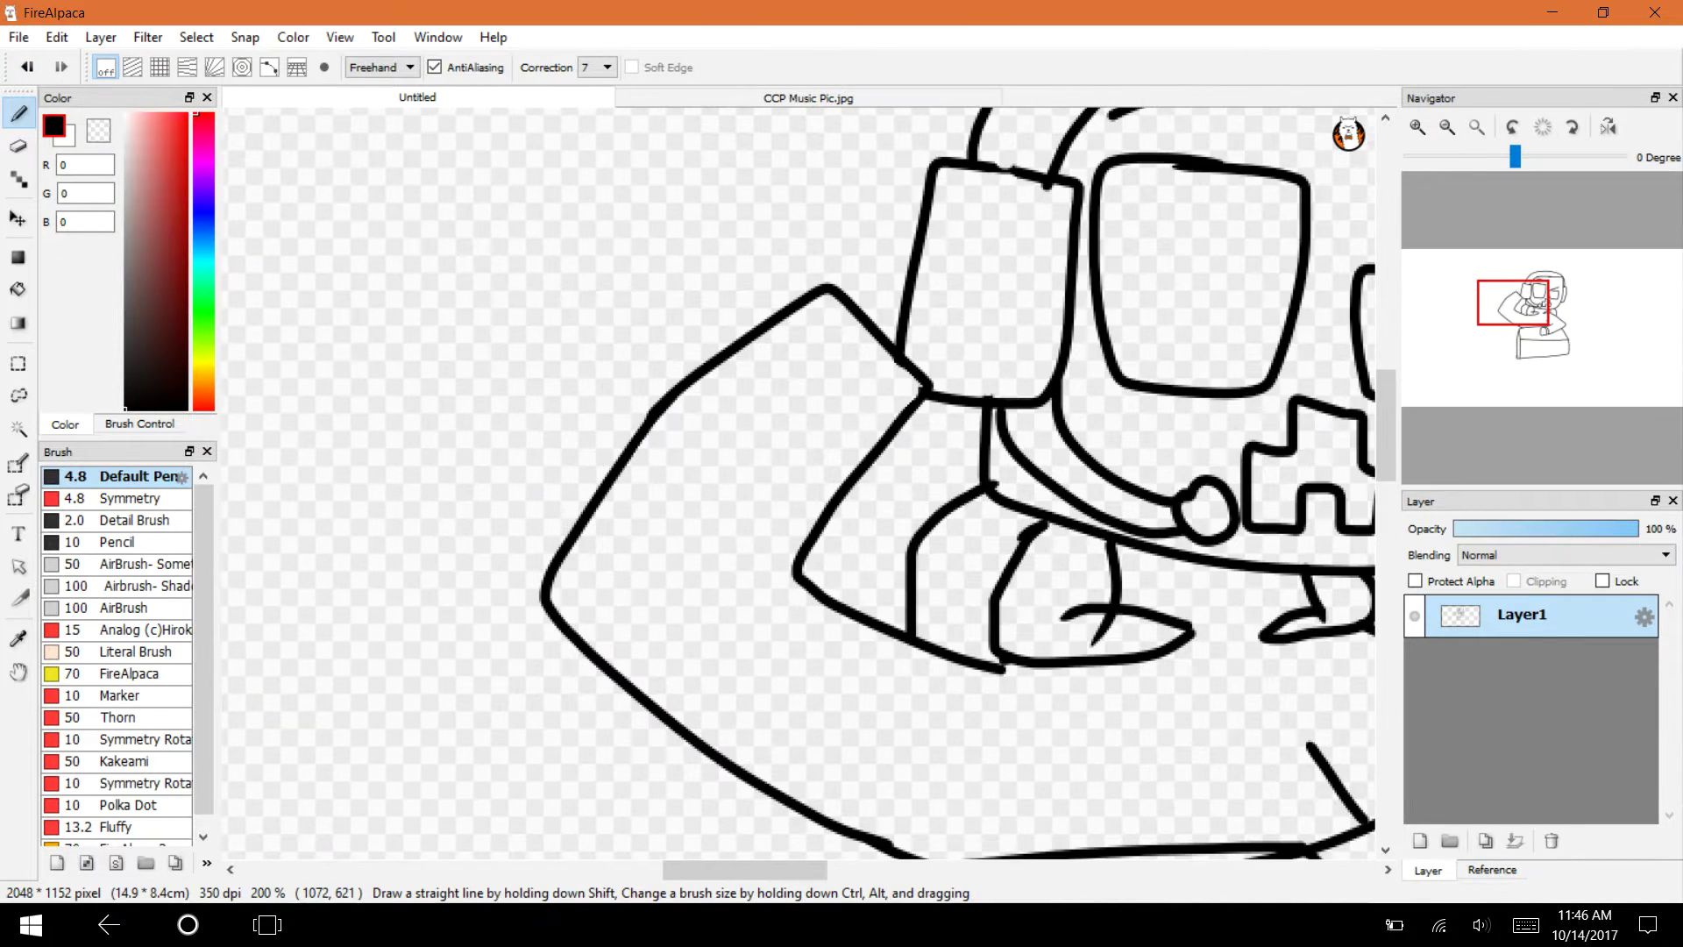
{"action": "left_click_drag", "start_coordinate": [849, 480], "coordinate": [701, 372]}
{"action": "left_click_drag", "start_coordinate": [828, 511], "coordinate": [662, 411]}
{"action": "mouse_move", "coordinate": [1513, 302]}
{"action": "left_mouse_down"}
{"action": "mouse_move", "coordinate": [1546, 332]}
{"action": "mouse_move", "coordinate": [1535, 324]}
{"action": "left_mouse_up"}
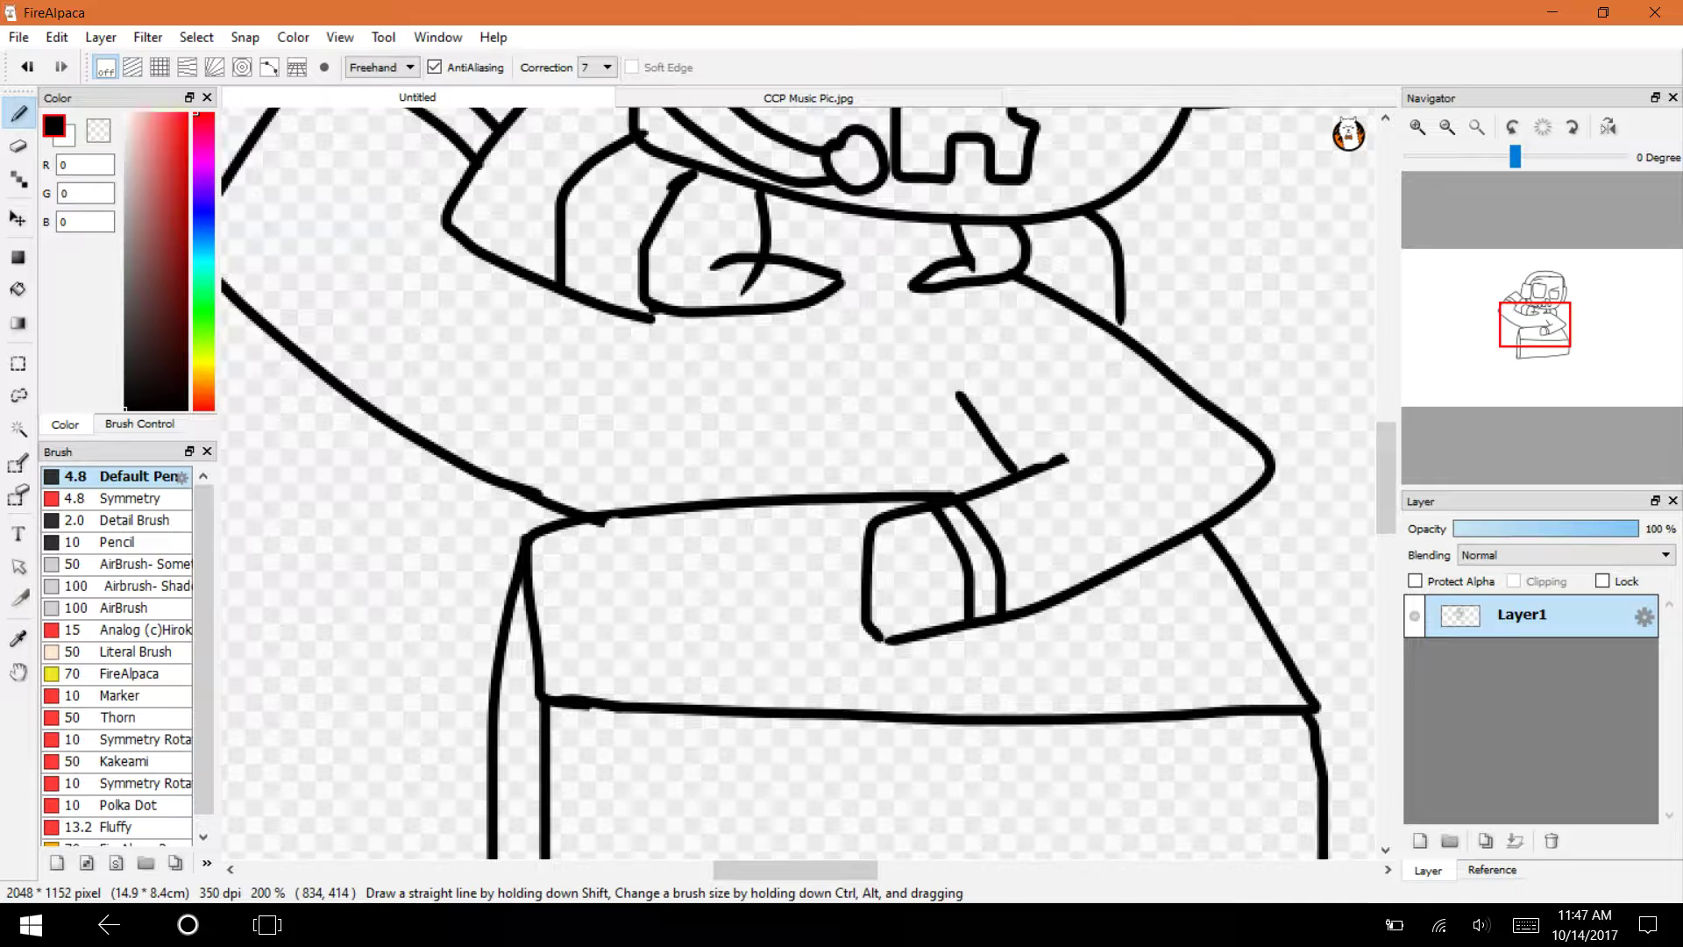
{"action": "left_click_drag", "start_coordinate": [672, 391], "coordinate": [681, 501]}
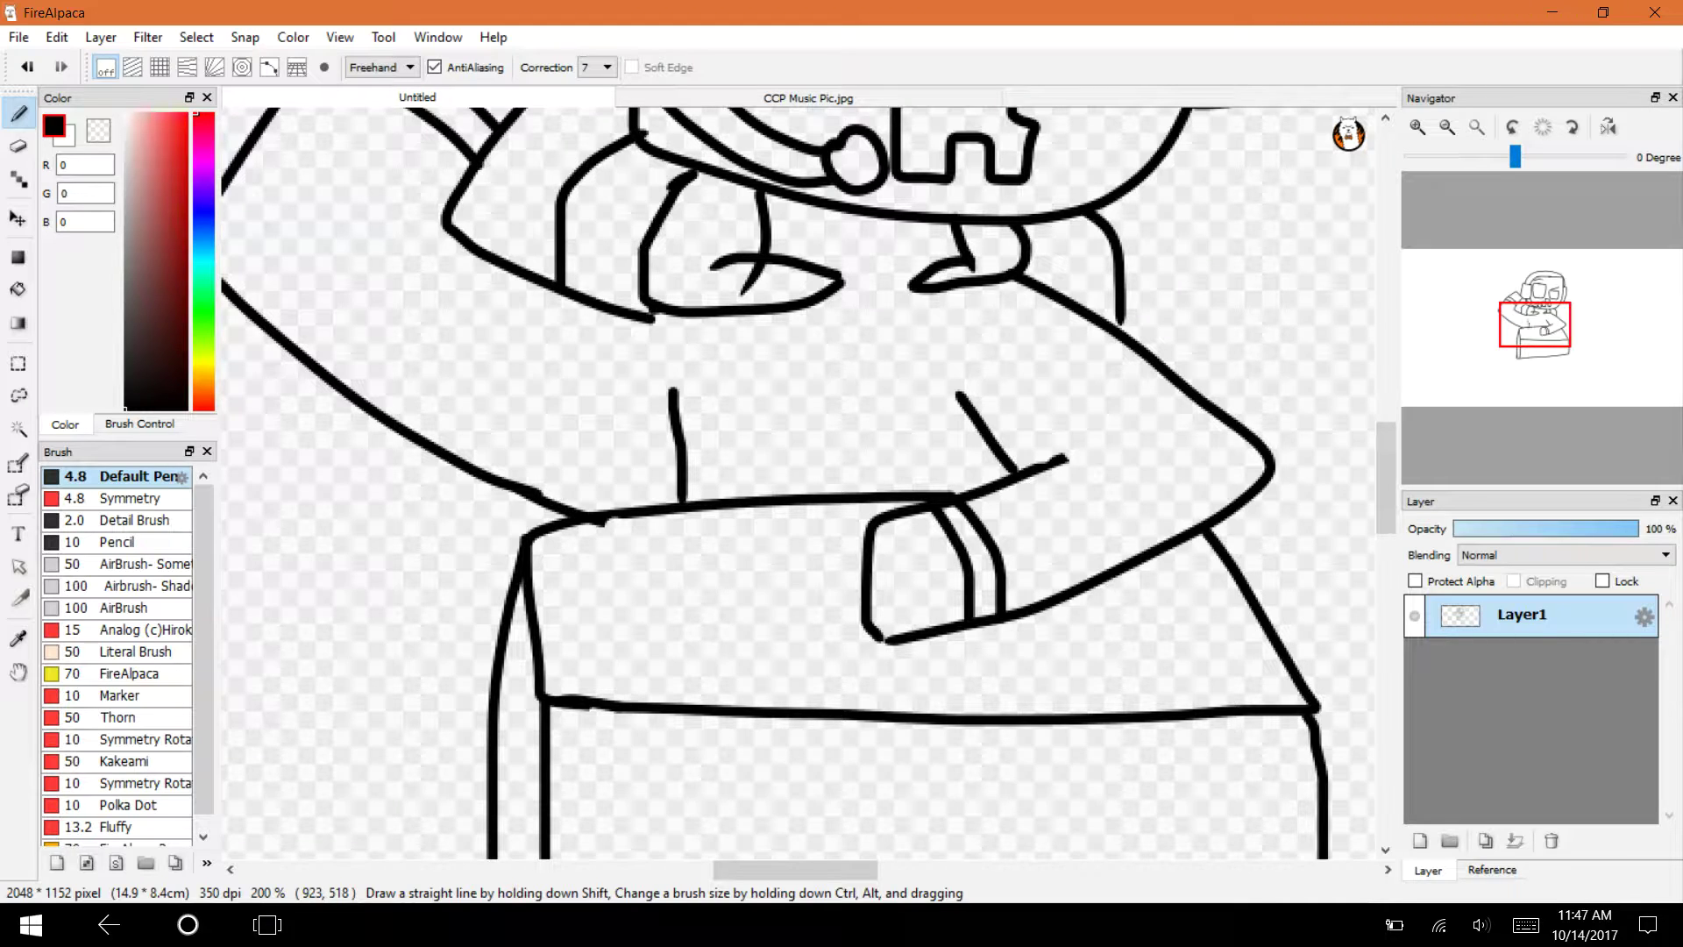
Draw two large turntable discs, two narrow upright panels and six small round knobs on the desk's slanted top.
{"action": "mouse_move", "coordinate": [1536, 326]}
{"action": "left_mouse_down"}
{"action": "mouse_move", "coordinate": [1541, 304]}
{"action": "mouse_move", "coordinate": [1544, 342]}
{"action": "mouse_move", "coordinate": [1531, 334]}
{"action": "left_mouse_up"}
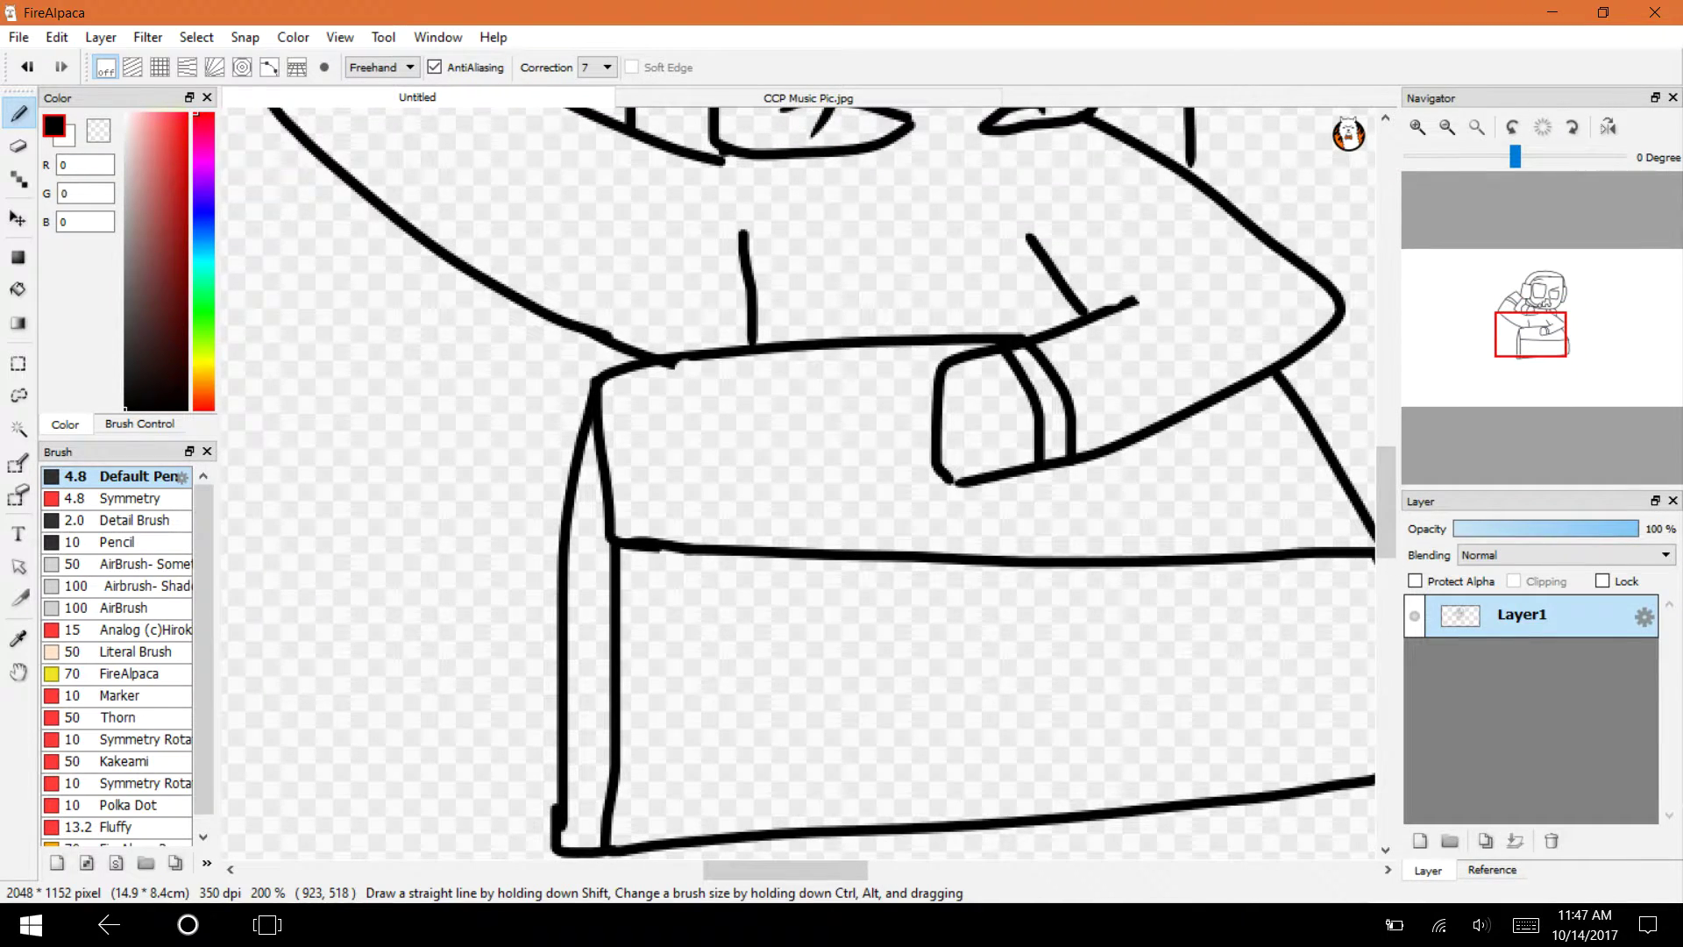
{"action": "mouse_move", "coordinate": [1201, 410]}
{"action": "left_mouse_down"}
{"action": "mouse_move", "coordinate": [1052, 517]}
{"action": "mouse_move", "coordinate": [1052, 469]}
{"action": "left_mouse_up"}
{"action": "left_click", "coordinate": [796, 405]}
{"action": "mouse_move", "coordinate": [796, 399]}
{"action": "left_mouse_down"}
{"action": "mouse_move", "coordinate": [855, 460]}
{"action": "mouse_move", "coordinate": [758, 399]}
{"action": "left_mouse_up"}
{"action": "mouse_move", "coordinate": [896, 360]}
{"action": "left_mouse_down"}
{"action": "mouse_move", "coordinate": [880, 495]}
{"action": "mouse_move", "coordinate": [919, 506]}
{"action": "mouse_move", "coordinate": [892, 357]}
{"action": "left_mouse_up"}
{"action": "mouse_move", "coordinate": [653, 377]}
{"action": "left_mouse_down"}
{"action": "mouse_move", "coordinate": [613, 390]}
{"action": "mouse_move", "coordinate": [668, 508]}
{"action": "mouse_move", "coordinate": [646, 377]}
{"action": "mouse_move", "coordinate": [618, 386]}
{"action": "mouse_move", "coordinate": [686, 396]}
{"action": "mouse_move", "coordinate": [714, 372]}
{"action": "mouse_move", "coordinate": [736, 394]}
{"action": "mouse_move", "coordinate": [765, 363]}
{"action": "mouse_move", "coordinate": [822, 356]}
{"action": "left_mouse_up"}
{"action": "left_click", "coordinate": [821, 357]}
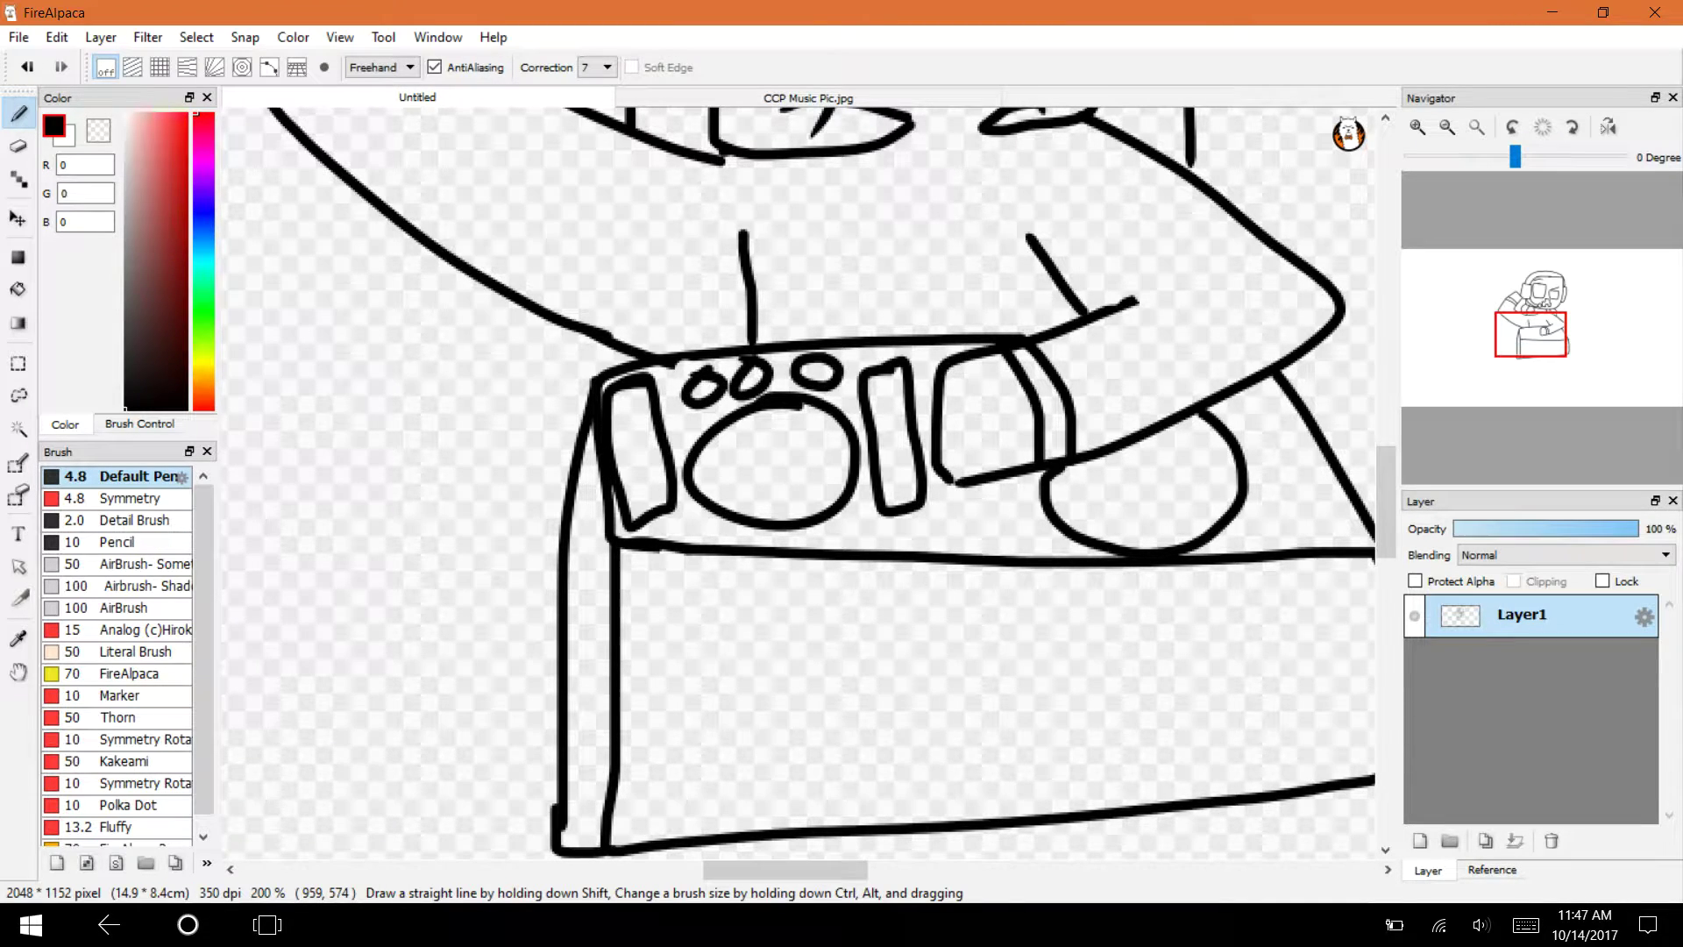
{"action": "mouse_move", "coordinate": [998, 502]}
{"action": "left_mouse_down"}
{"action": "mouse_move", "coordinate": [999, 540]}
{"action": "mouse_move", "coordinate": [1000, 505]}
{"action": "left_mouse_up"}
{"action": "mouse_move", "coordinate": [1296, 489]}
{"action": "left_mouse_down"}
{"action": "mouse_move", "coordinate": [1311, 536]}
{"action": "mouse_move", "coordinate": [1297, 484]}
{"action": "left_mouse_up"}
{"action": "left_click_drag", "start_coordinate": [1278, 401], "coordinate": [1276, 405]}
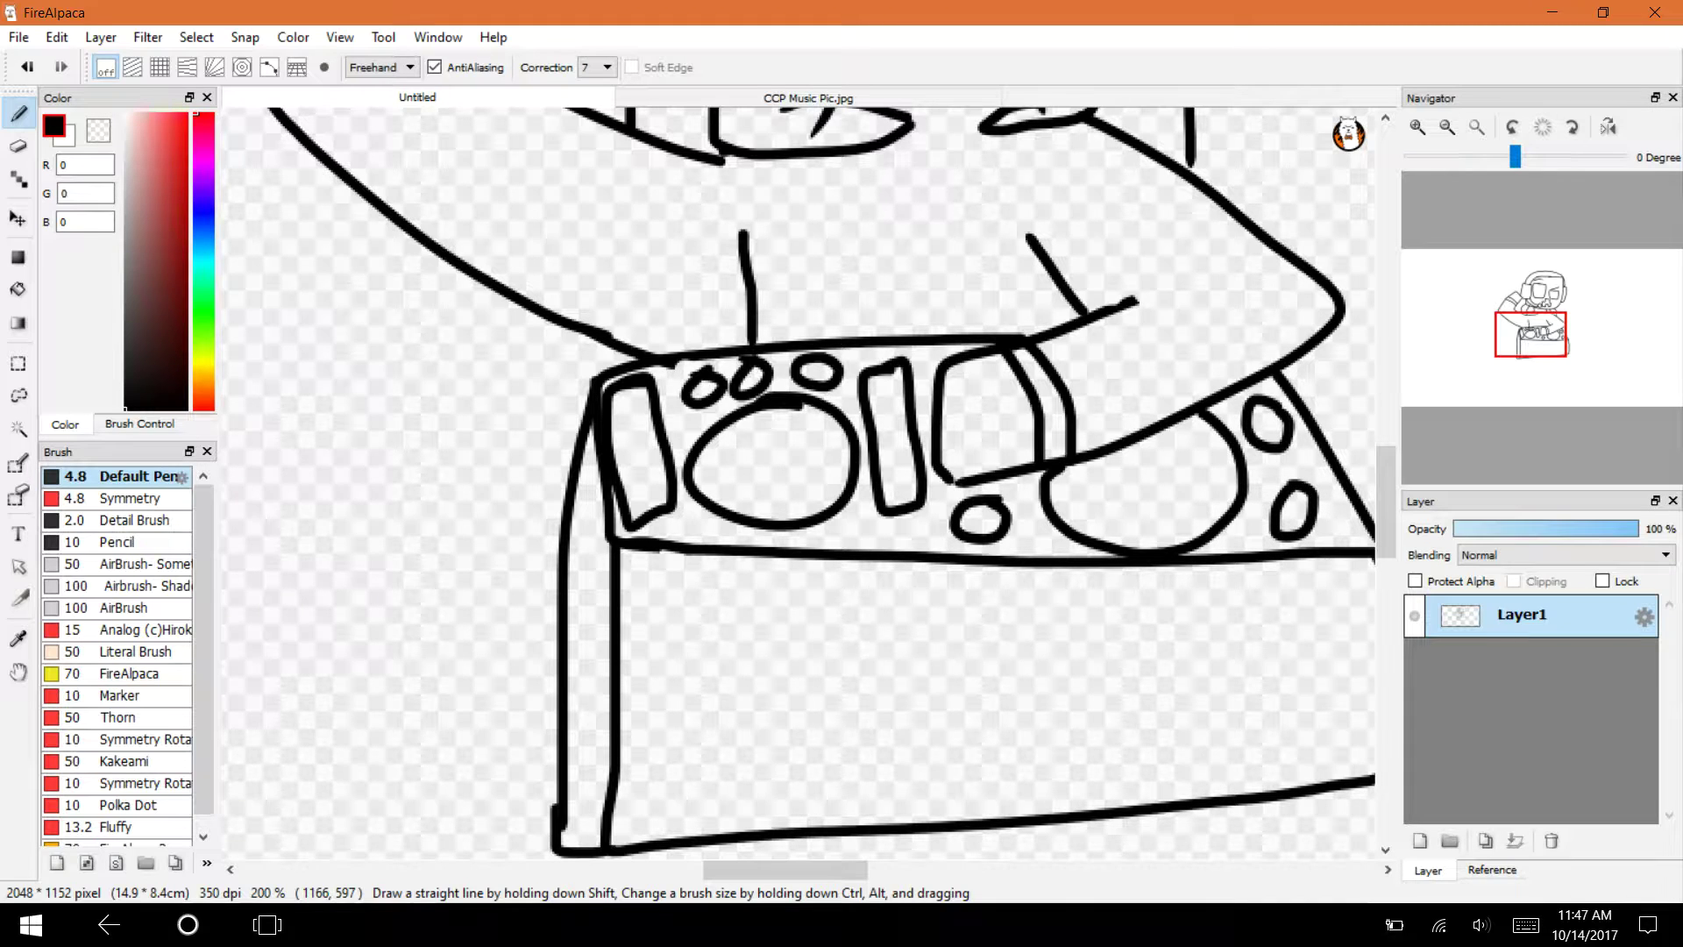
Draw a small inner ring with a short centre mark inside each of the two turntable discs.
{"action": "mouse_move", "coordinate": [777, 444]}
{"action": "left_mouse_down"}
{"action": "mouse_move", "coordinate": [745, 473]}
{"action": "mouse_move", "coordinate": [780, 445]}
{"action": "left_mouse_up"}
{"action": "left_click_drag", "start_coordinate": [1157, 456], "coordinate": [1167, 458]}
{"action": "left_click", "coordinate": [1418, 127]}
{"action": "left_click", "coordinate": [1417, 127]}
{"action": "left_click", "coordinate": [1417, 127]}
{"action": "mouse_move", "coordinate": [741, 438]}
{"action": "left_mouse_down"}
{"action": "mouse_move", "coordinate": [709, 439]}
{"action": "mouse_move", "coordinate": [759, 442]}
{"action": "left_mouse_up"}
{"action": "left_click_drag", "start_coordinate": [775, 870], "coordinate": [836, 870]}
{"action": "left_click_drag", "start_coordinate": [931, 482], "coordinate": [1007, 476]}
{"action": "left_click", "coordinate": [1447, 126]}
{"action": "left_click", "coordinate": [1448, 126]}
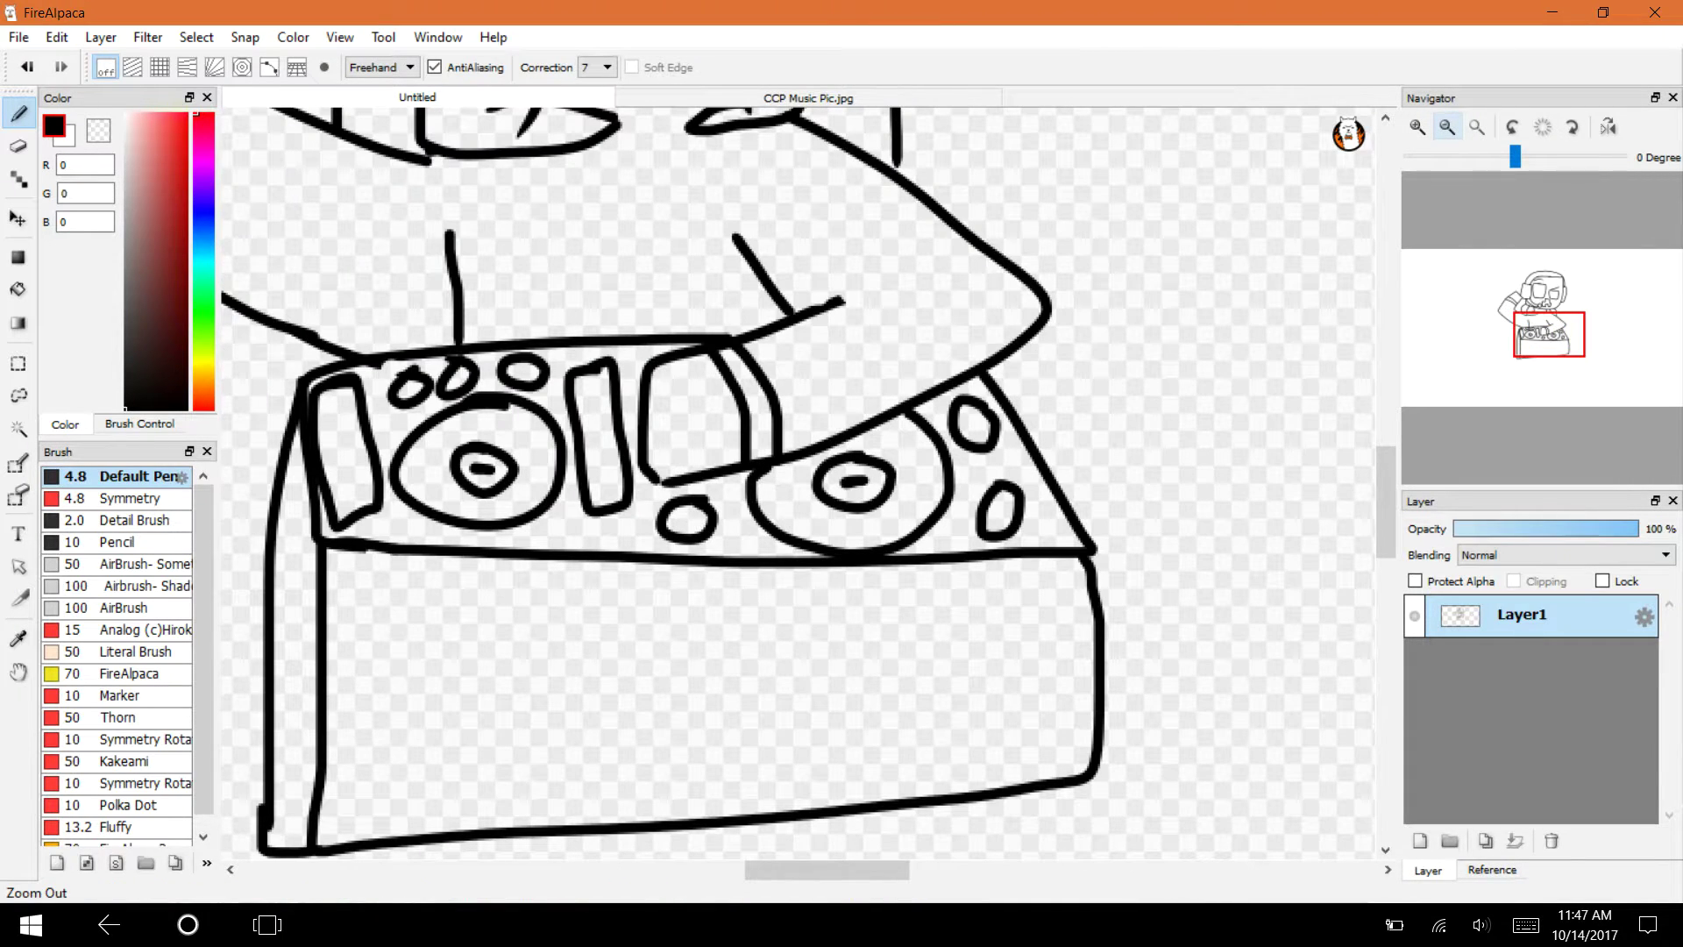
Check the CCP Music Pic.jpg reference, and extend the torso's left side line up to the hood.
{"action": "mouse_move", "coordinate": [1548, 334]}
{"action": "left_mouse_down"}
{"action": "mouse_move", "coordinate": [1522, 319]}
{"action": "mouse_move", "coordinate": [1529, 346]}
{"action": "mouse_move", "coordinate": [1533, 297]}
{"action": "mouse_move", "coordinate": [1540, 317]}
{"action": "left_mouse_up"}
{"action": "left_click", "coordinate": [797, 99]}
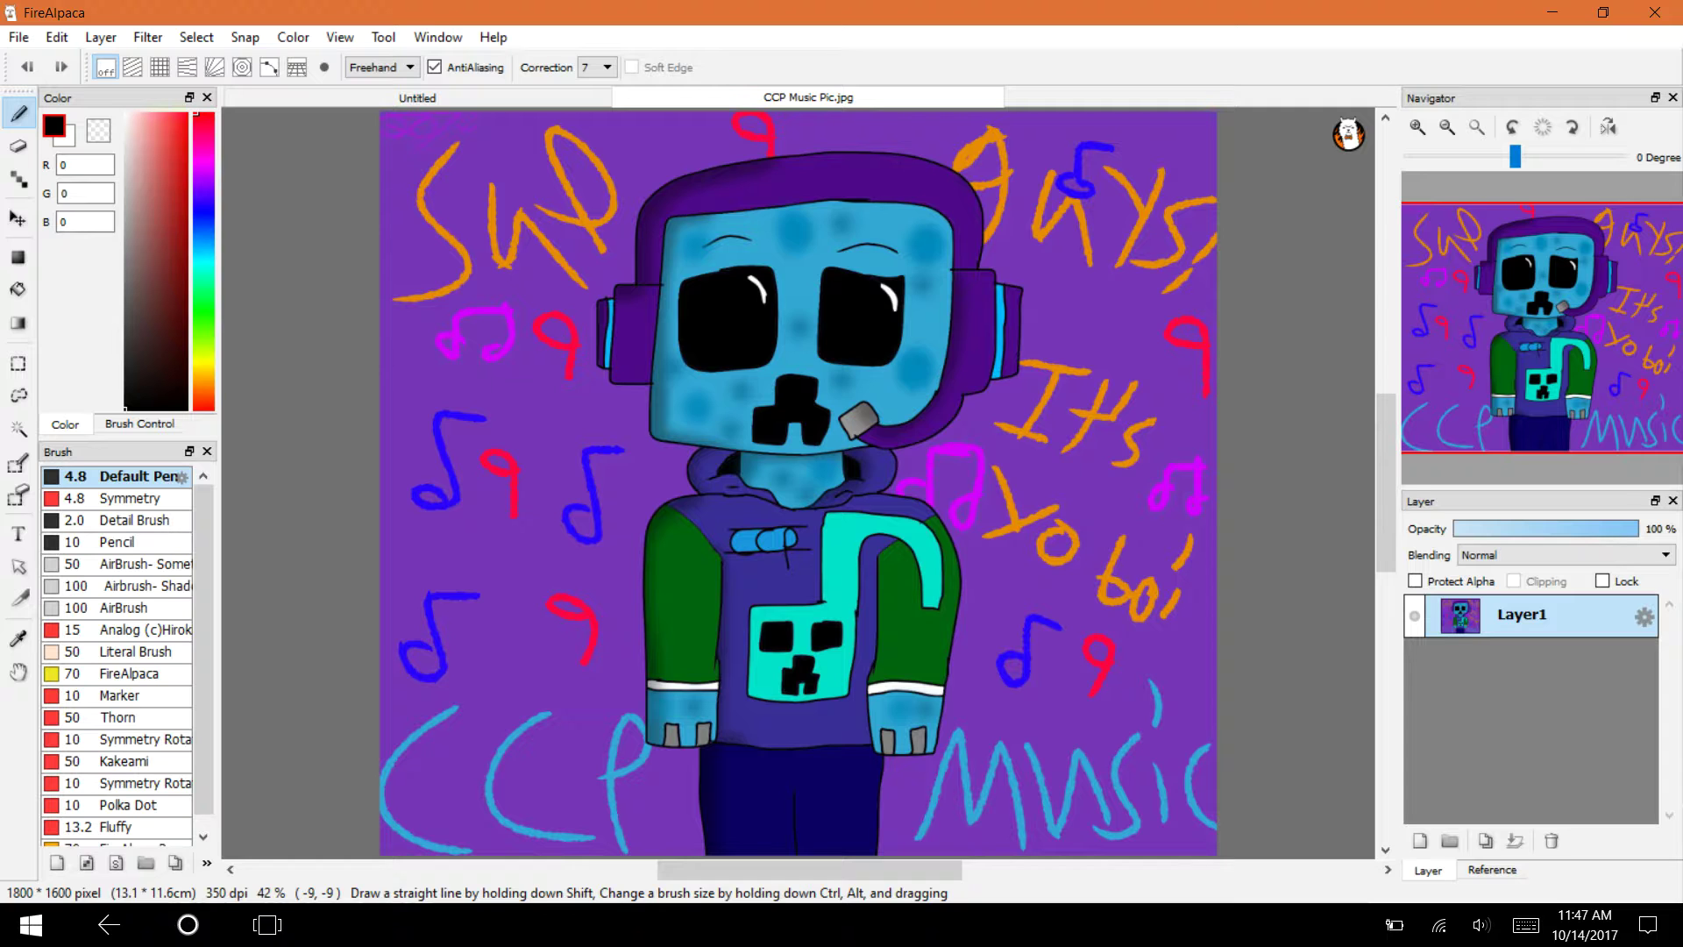
{"action": "left_click", "coordinate": [513, 96]}
{"action": "mouse_move", "coordinate": [1540, 316]}
{"action": "left_mouse_down"}
{"action": "mouse_move", "coordinate": [1513, 330]}
{"action": "mouse_move", "coordinate": [1530, 322]}
{"action": "left_mouse_up"}
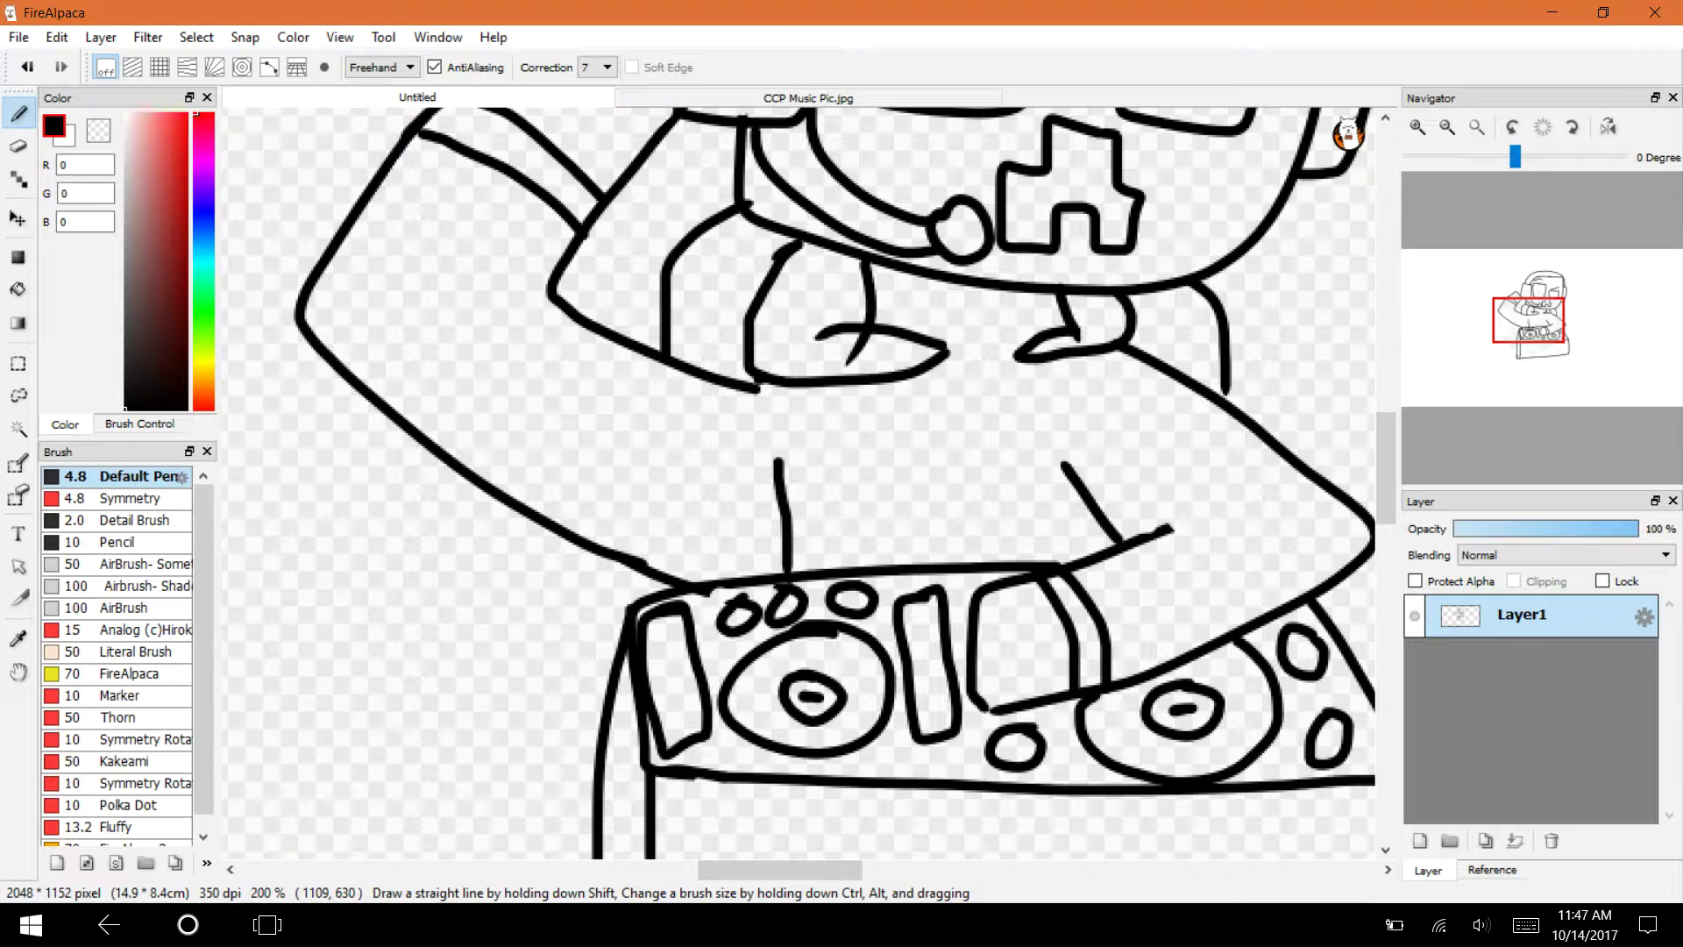
{"action": "left_click_drag", "start_coordinate": [755, 387], "coordinate": [779, 471]}
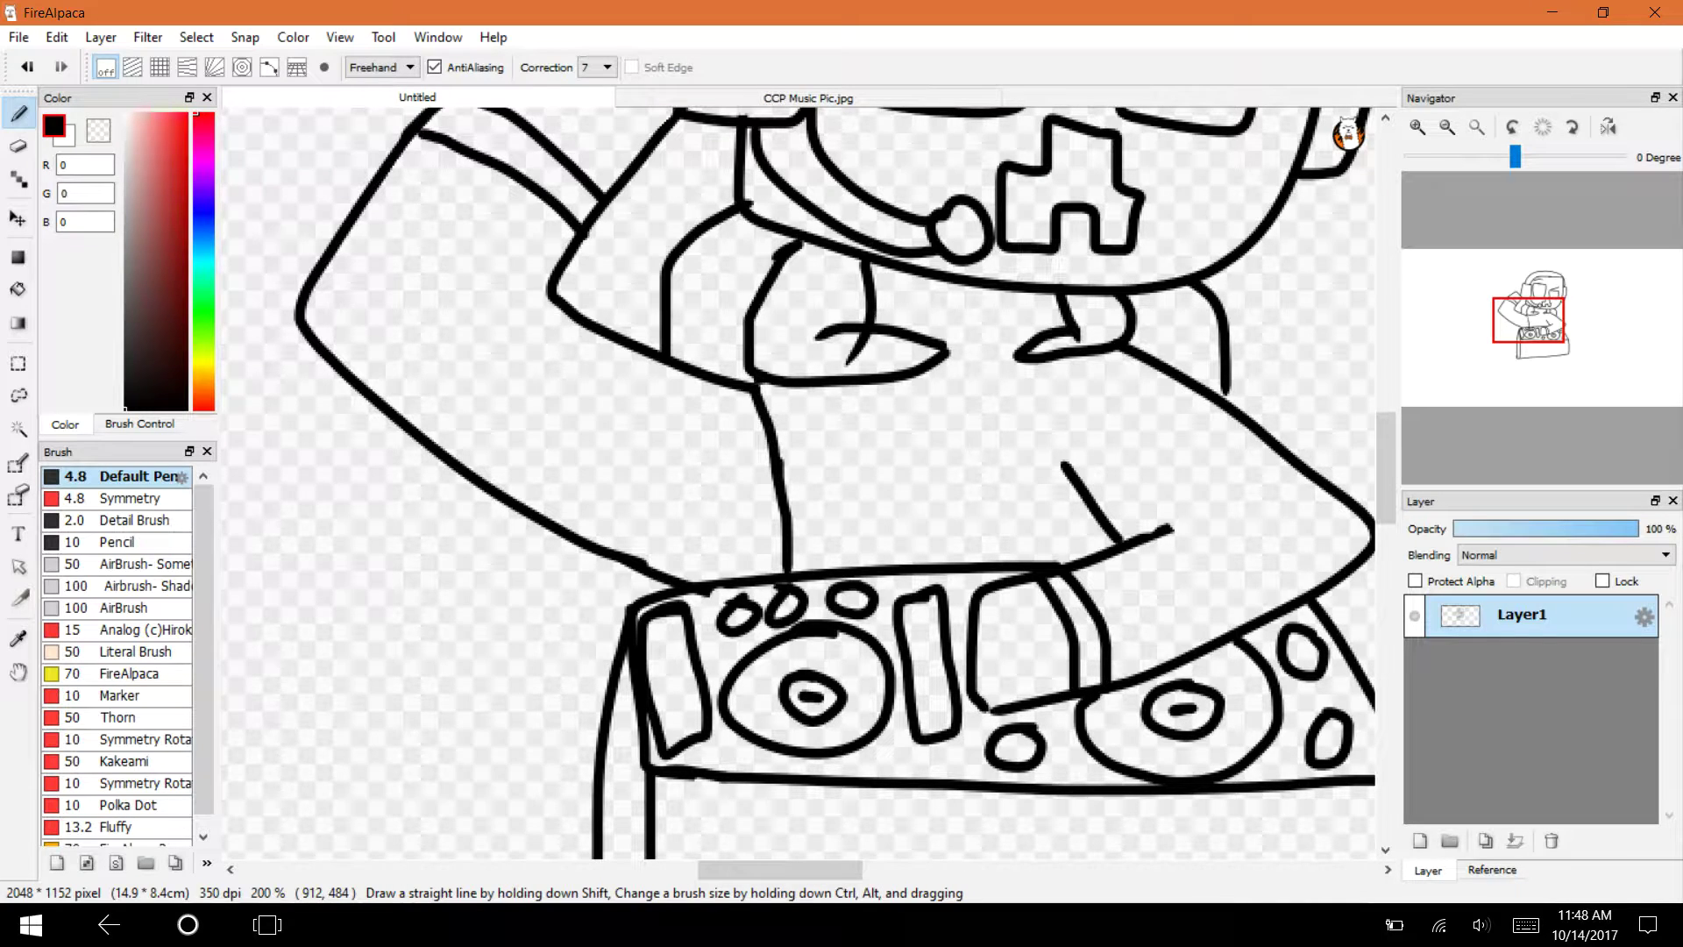
{"action": "left_click_drag", "start_coordinate": [1116, 354], "coordinate": [1066, 466]}
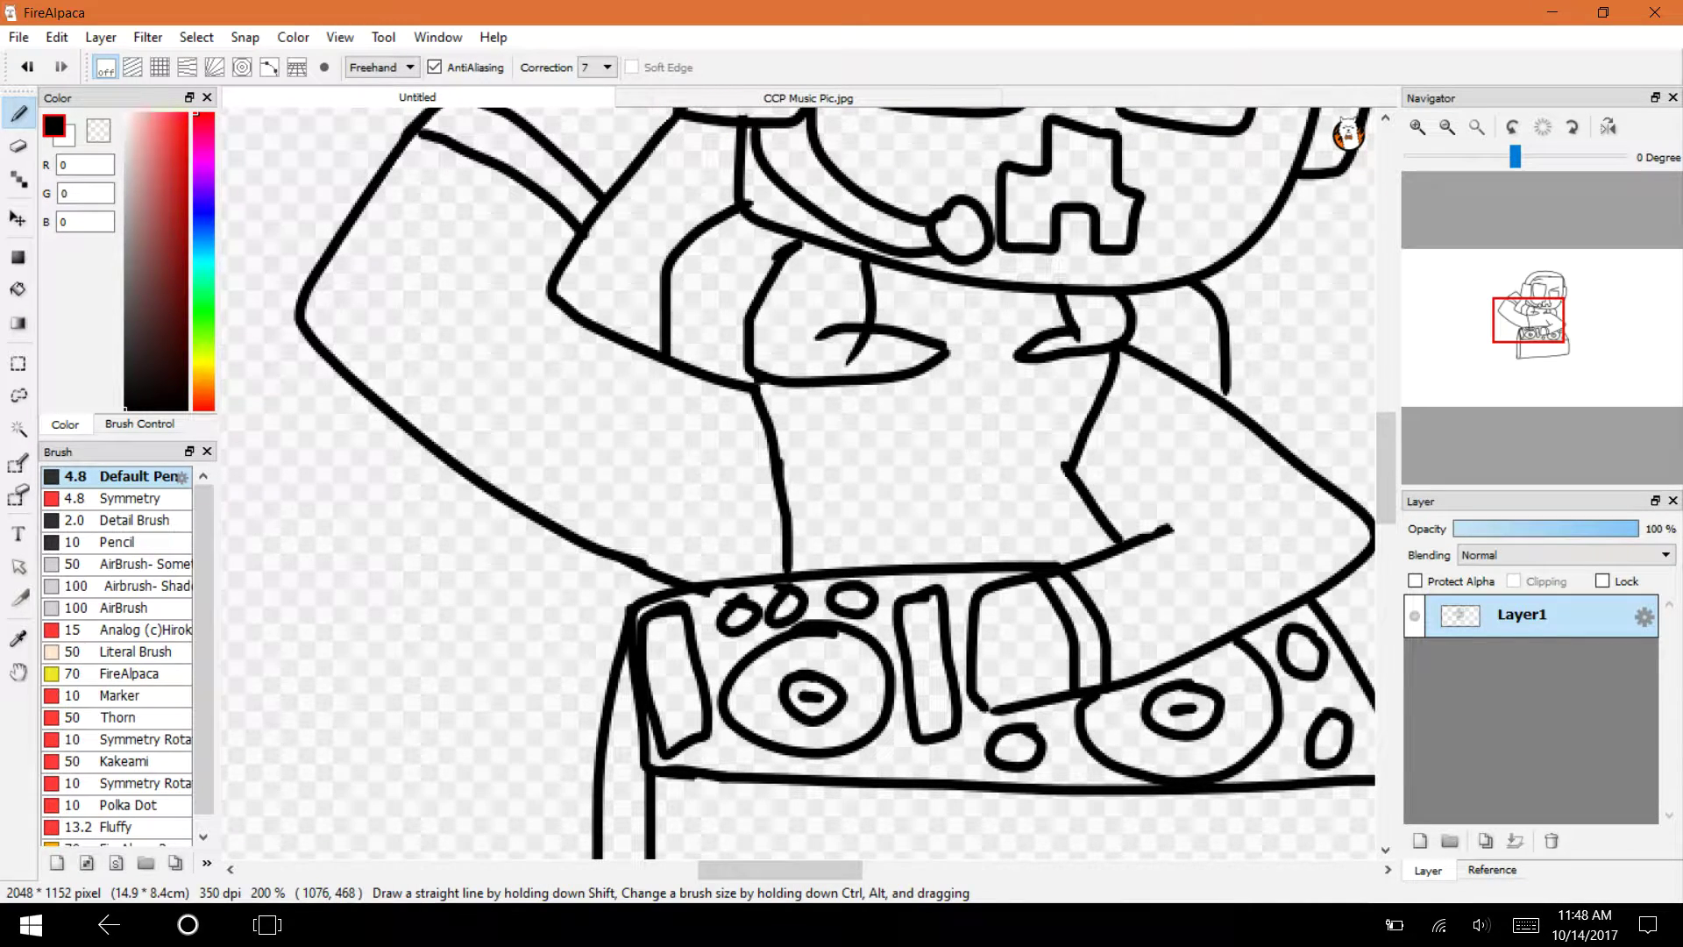
{"action": "key", "text": "ctrl+z"}
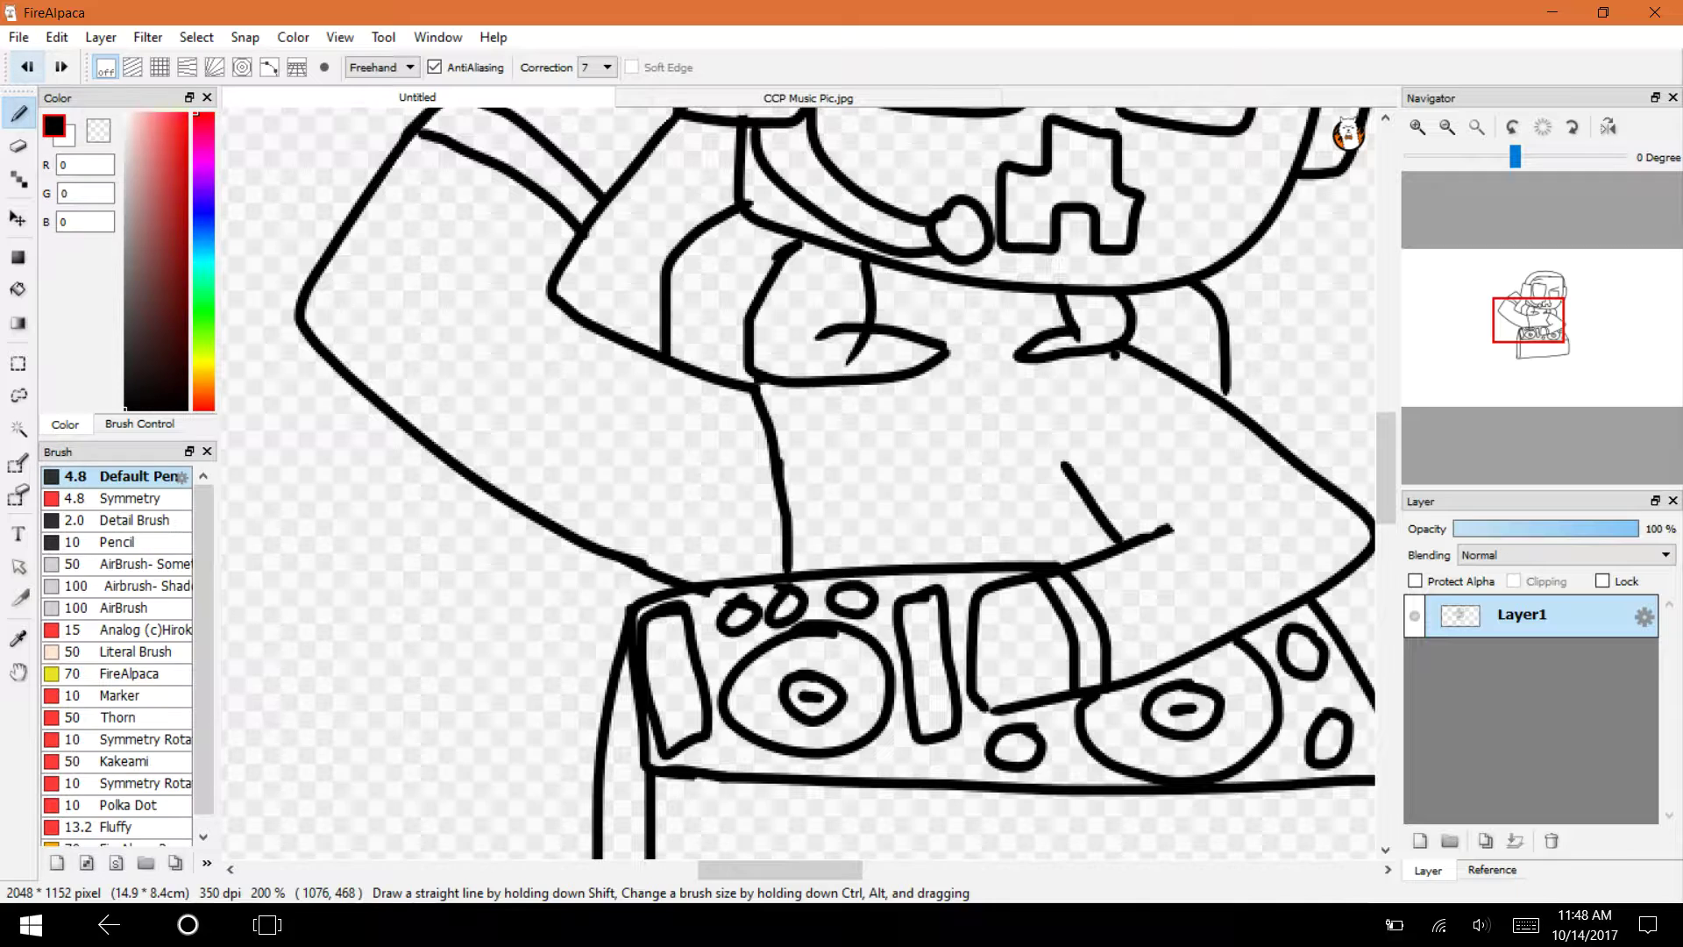
{"action": "key", "text": "ctrl+z"}
Reshape the right arm with a straighter outer edge and a pointed elbow, erasing its old outline and inner crease.
{"action": "left_click_drag", "start_coordinate": [1560, 327], "coordinate": [1549, 328]}
{"action": "key", "text": "e"}
{"action": "mouse_move", "coordinate": [749, 342]}
{"action": "left_mouse_down"}
{"action": "mouse_move", "coordinate": [813, 424]}
{"action": "mouse_move", "coordinate": [779, 293]}
{"action": "left_mouse_up"}
{"action": "key", "text": "b"}
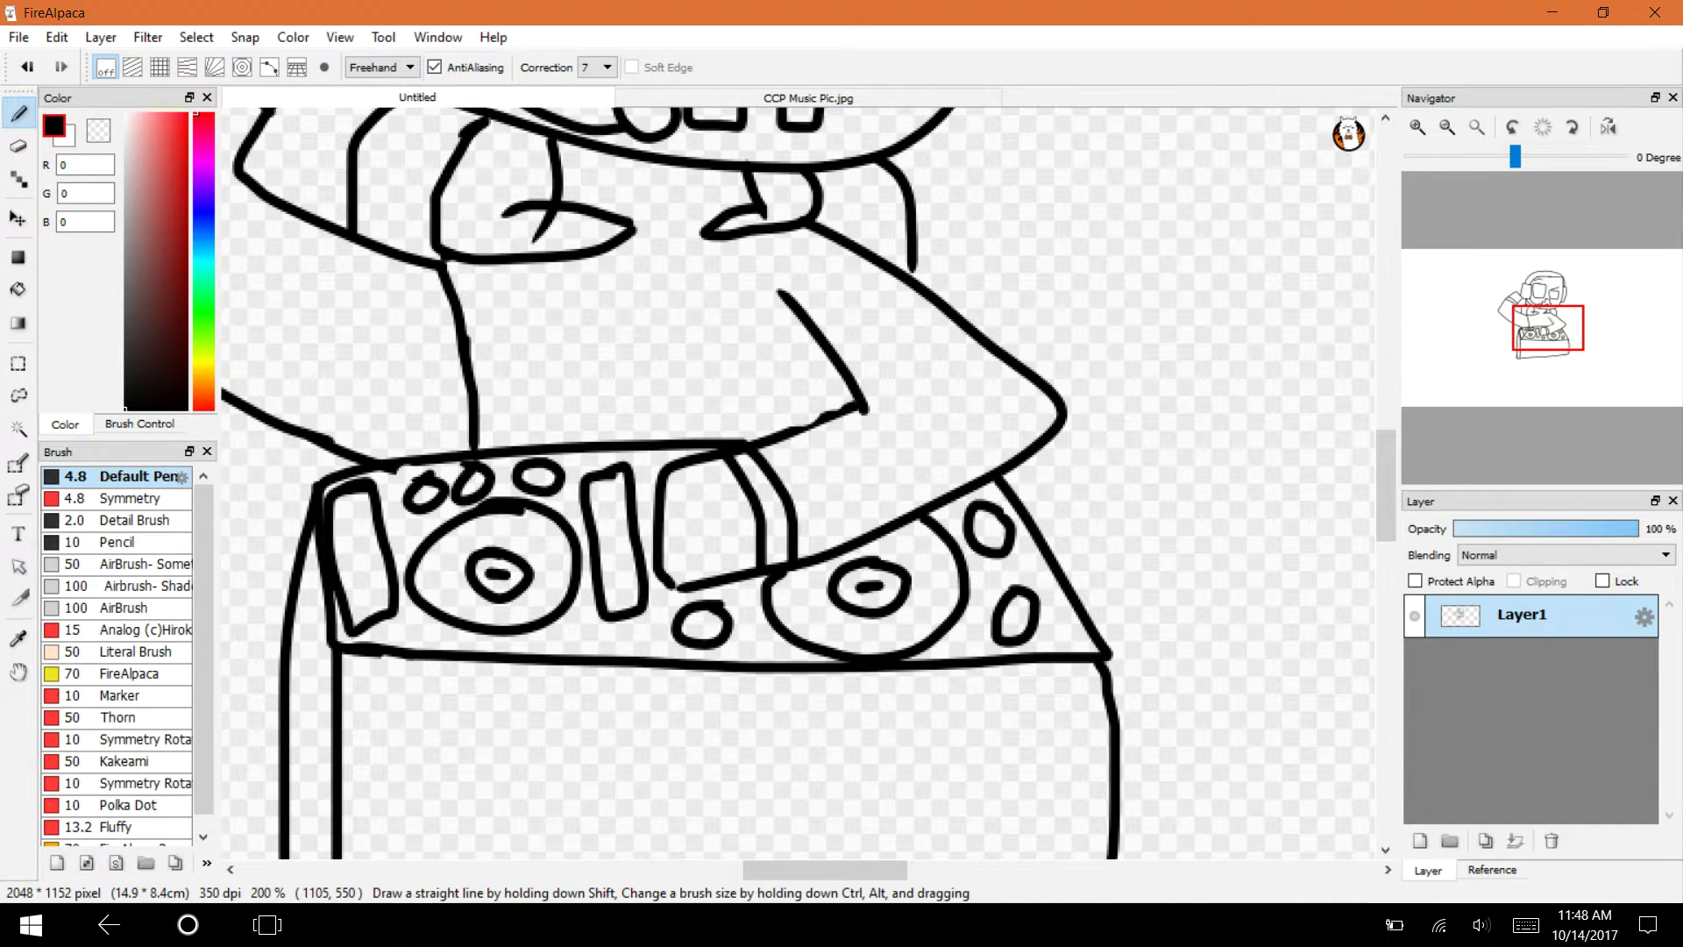
{"action": "mouse_move", "coordinate": [813, 229]}
{"action": "left_mouse_down"}
{"action": "mouse_move", "coordinate": [1048, 349]}
{"action": "mouse_move", "coordinate": [1063, 428]}
{"action": "mouse_move", "coordinate": [964, 324]}
{"action": "mouse_move", "coordinate": [864, 275]}
{"action": "left_mouse_up"}
{"action": "key", "text": "e"}
{"action": "left_click_drag", "start_coordinate": [959, 309], "coordinate": [841, 257]}
{"action": "left_click_drag", "start_coordinate": [1033, 370], "coordinate": [1064, 408]}
{"action": "mouse_move", "coordinate": [779, 291]}
{"action": "left_mouse_down"}
{"action": "mouse_move", "coordinate": [864, 408]}
{"action": "mouse_move", "coordinate": [847, 414]}
{"action": "left_mouse_up"}
{"action": "mouse_move", "coordinate": [760, 342]}
{"action": "left_mouse_down"}
{"action": "mouse_move", "coordinate": [769, 408]}
{"action": "mouse_move", "coordinate": [748, 398]}
{"action": "mouse_move", "coordinate": [877, 410]}
{"action": "left_mouse_up"}
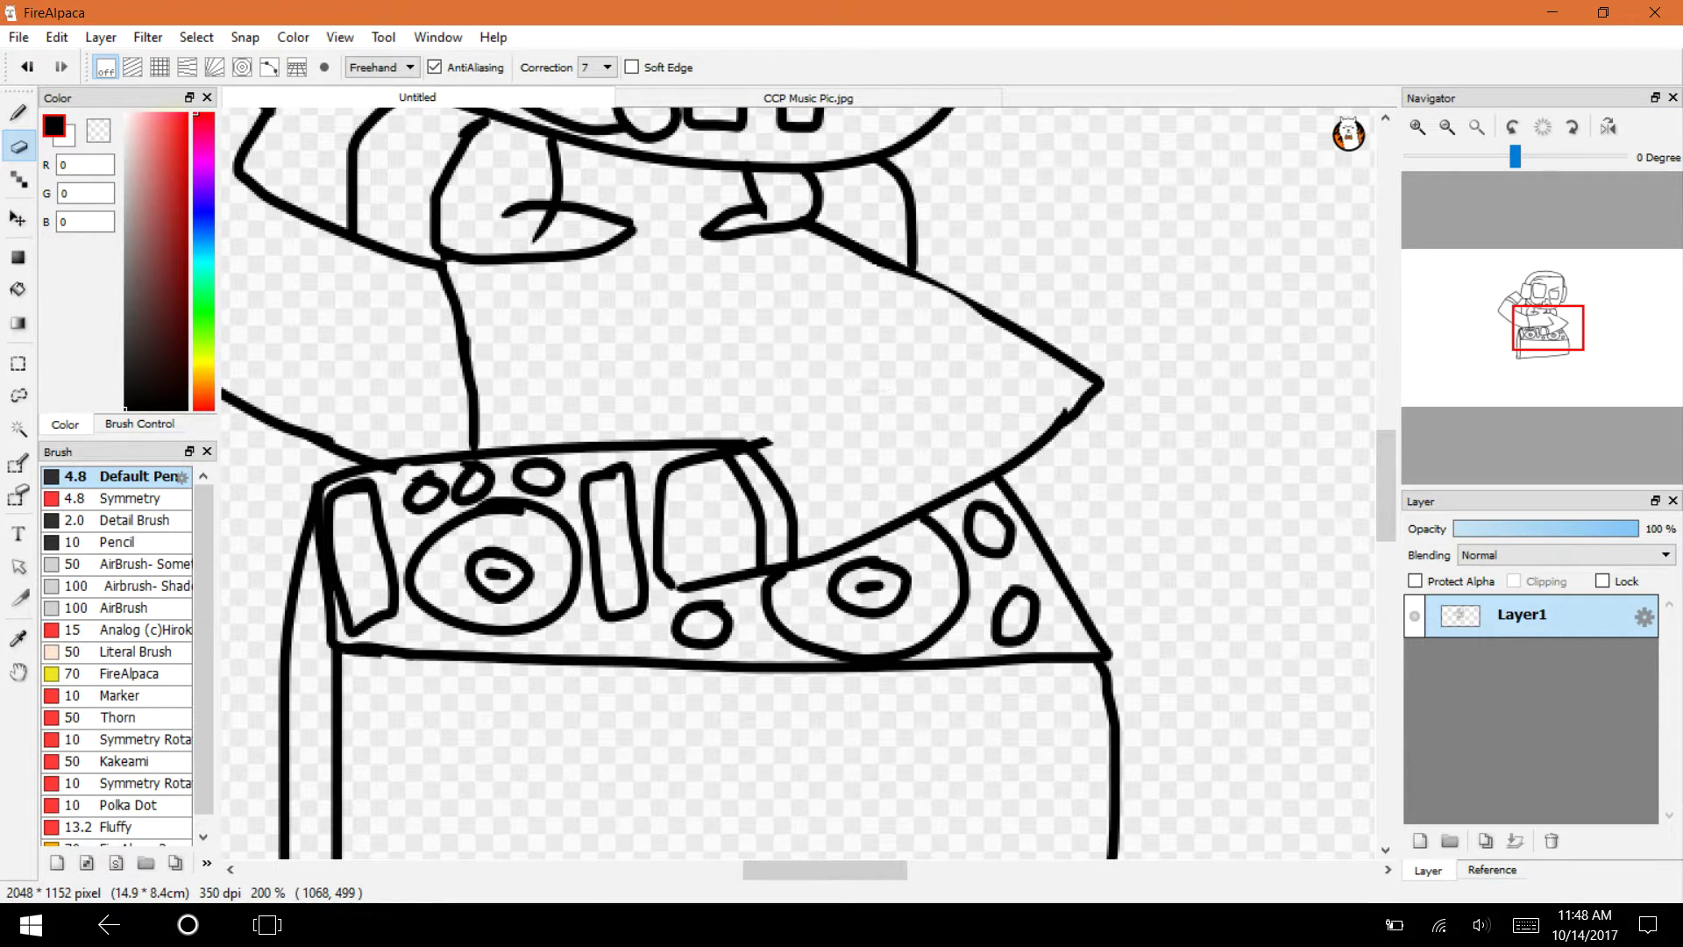
Redraw the right arm's inner edge and slanted crease, and add a vertical torso side line across them.
{"action": "key", "text": "b"}
{"action": "mouse_move", "coordinate": [764, 446]}
{"action": "left_mouse_down"}
{"action": "mouse_move", "coordinate": [907, 385]}
{"action": "mouse_move", "coordinate": [781, 304]}
{"action": "mouse_move", "coordinate": [819, 390]}
{"action": "mouse_move", "coordinate": [817, 451]}
{"action": "left_mouse_up"}
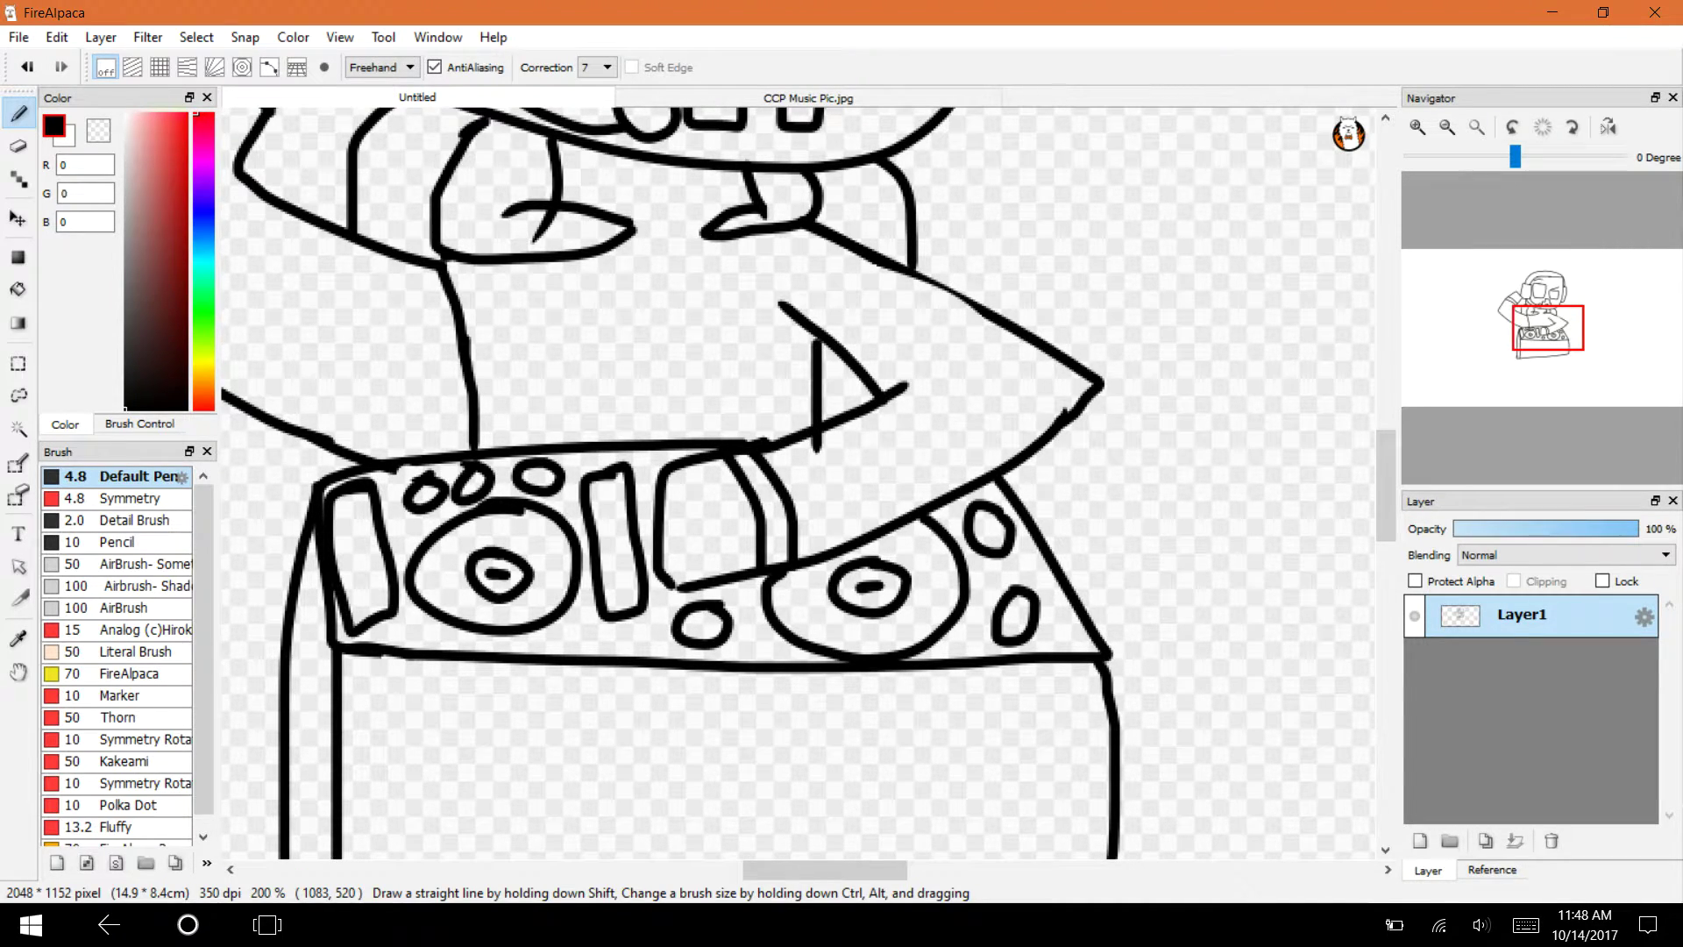
{"action": "mouse_move", "coordinate": [818, 453]}
{"action": "left_mouse_down"}
{"action": "mouse_move", "coordinate": [1139, 563]}
{"action": "mouse_move", "coordinate": [1237, 575]}
{"action": "left_mouse_up"}
Redraw the left arm slimmer with straight lower and outer edges, and erase the old outline outside them.
{"action": "left_click_drag", "start_coordinate": [888, 528], "coordinate": [423, 282]}
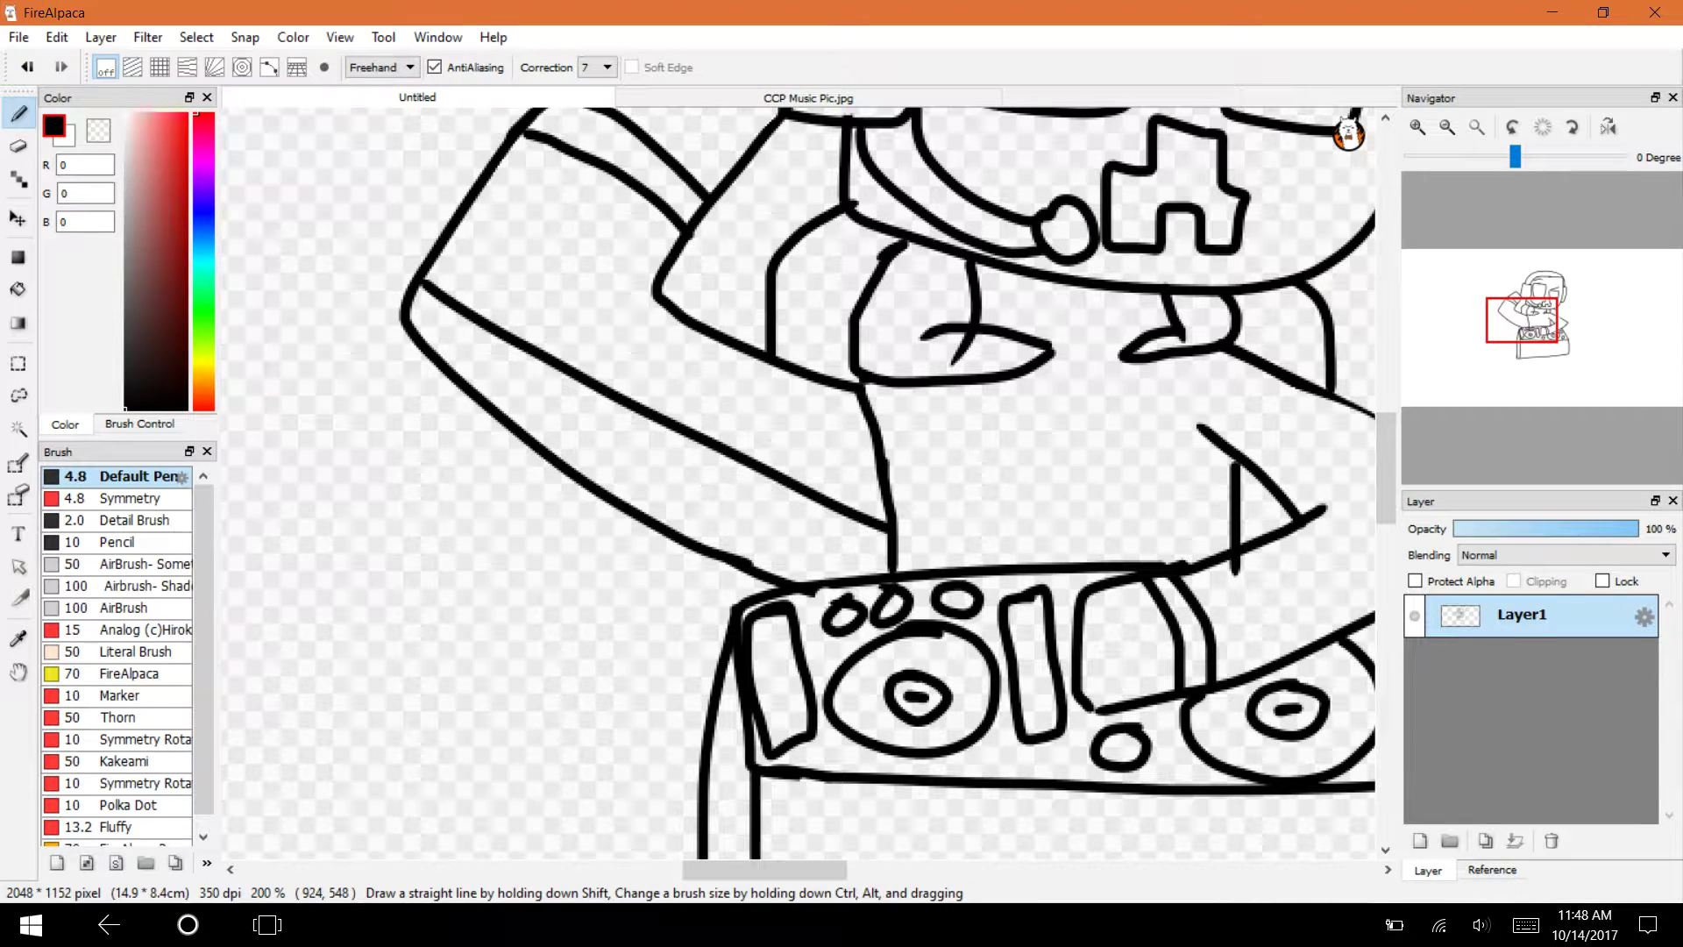
{"action": "left_click_drag", "start_coordinate": [1511, 290], "coordinate": [1509, 305]}
{"action": "left_click_drag", "start_coordinate": [895, 257], "coordinate": [643, 529]}
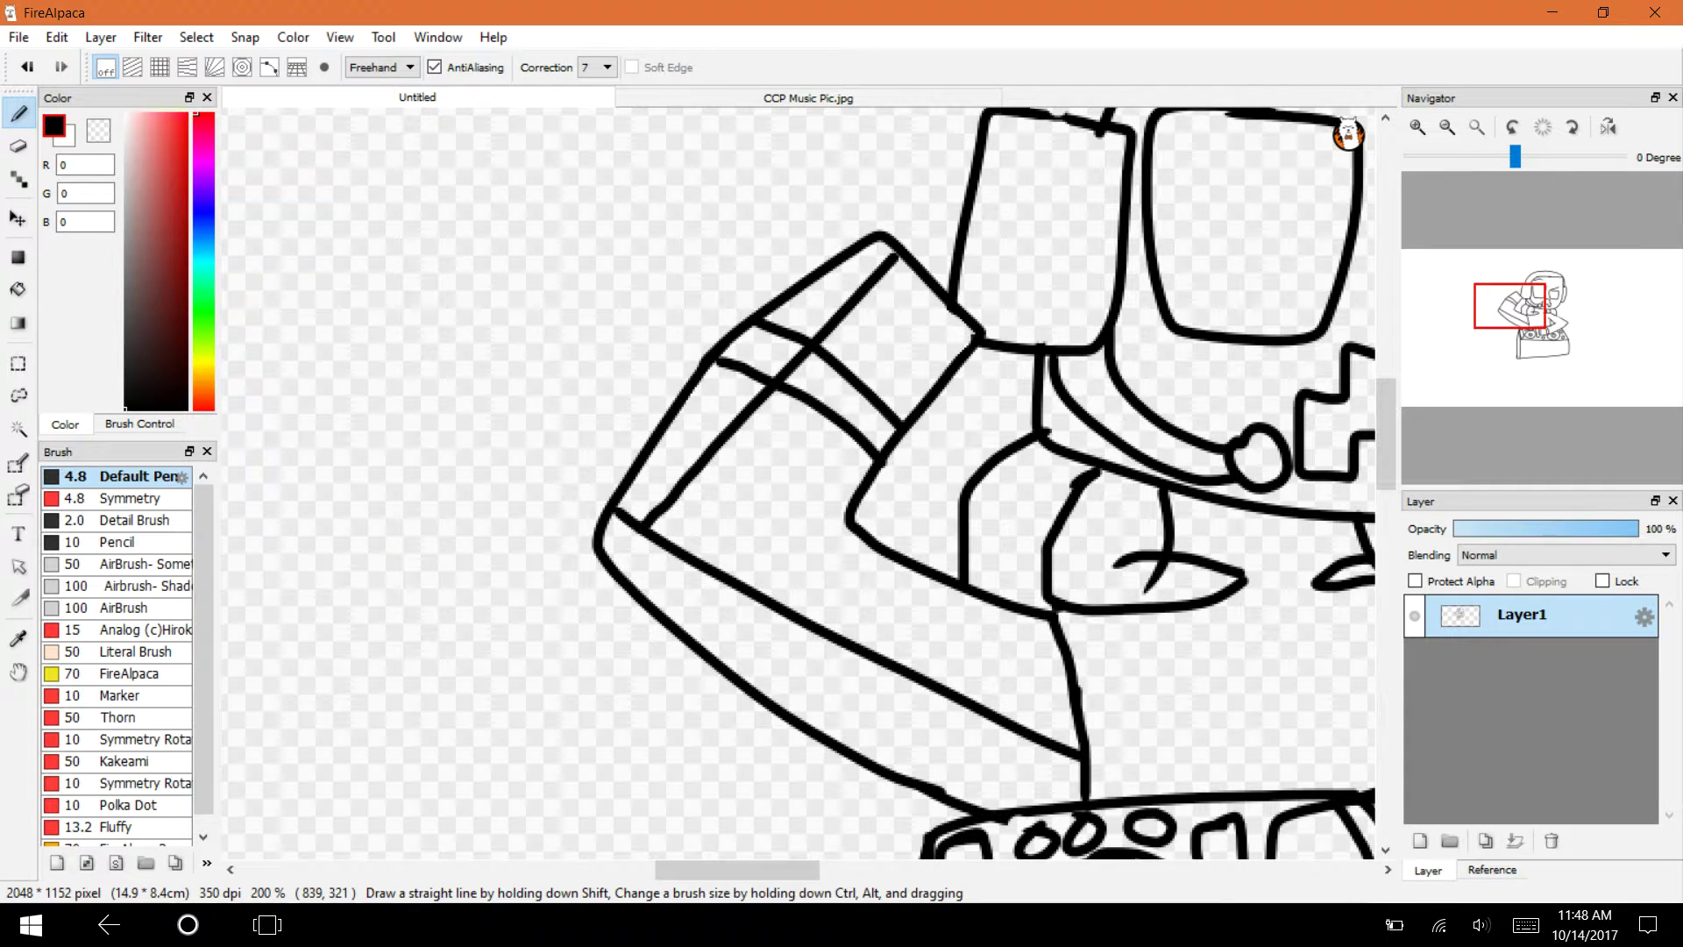
{"action": "key", "text": "e"}
{"action": "mouse_move", "coordinate": [894, 254]}
{"action": "left_mouse_down"}
{"action": "mouse_move", "coordinate": [897, 222]}
{"action": "mouse_move", "coordinate": [736, 371]}
{"action": "mouse_move", "coordinate": [698, 349]}
{"action": "mouse_move", "coordinate": [714, 376]}
{"action": "mouse_move", "coordinate": [712, 355]}
{"action": "mouse_move", "coordinate": [605, 522]}
{"action": "mouse_move", "coordinate": [627, 578]}
{"action": "mouse_move", "coordinate": [592, 531]}
{"action": "mouse_move", "coordinate": [728, 679]}
{"action": "mouse_move", "coordinate": [943, 796]}
{"action": "mouse_move", "coordinate": [883, 782]}
{"action": "left_mouse_up"}
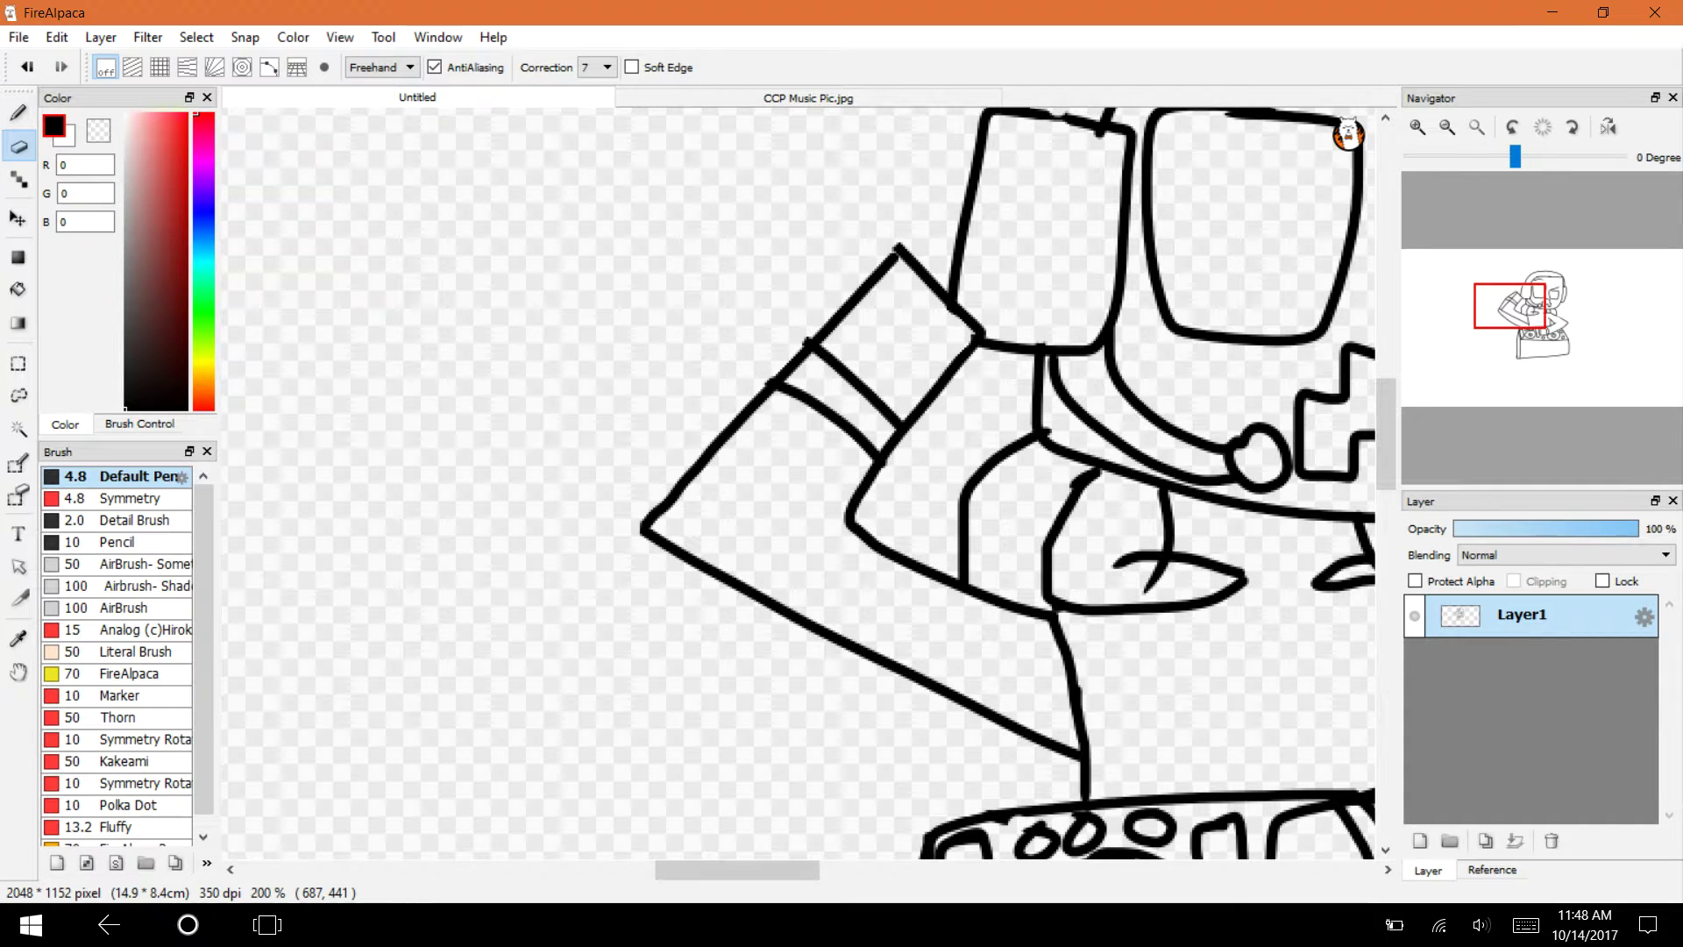
Erase the torso's left side line above the arm's lower edge, and trim the right crease where it passes the torso line.
{"action": "mouse_move", "coordinate": [1512, 307]}
{"action": "left_mouse_down"}
{"action": "mouse_move", "coordinate": [1526, 346]}
{"action": "mouse_move", "coordinate": [1523, 309]}
{"action": "mouse_move", "coordinate": [1535, 317]}
{"action": "left_mouse_up"}
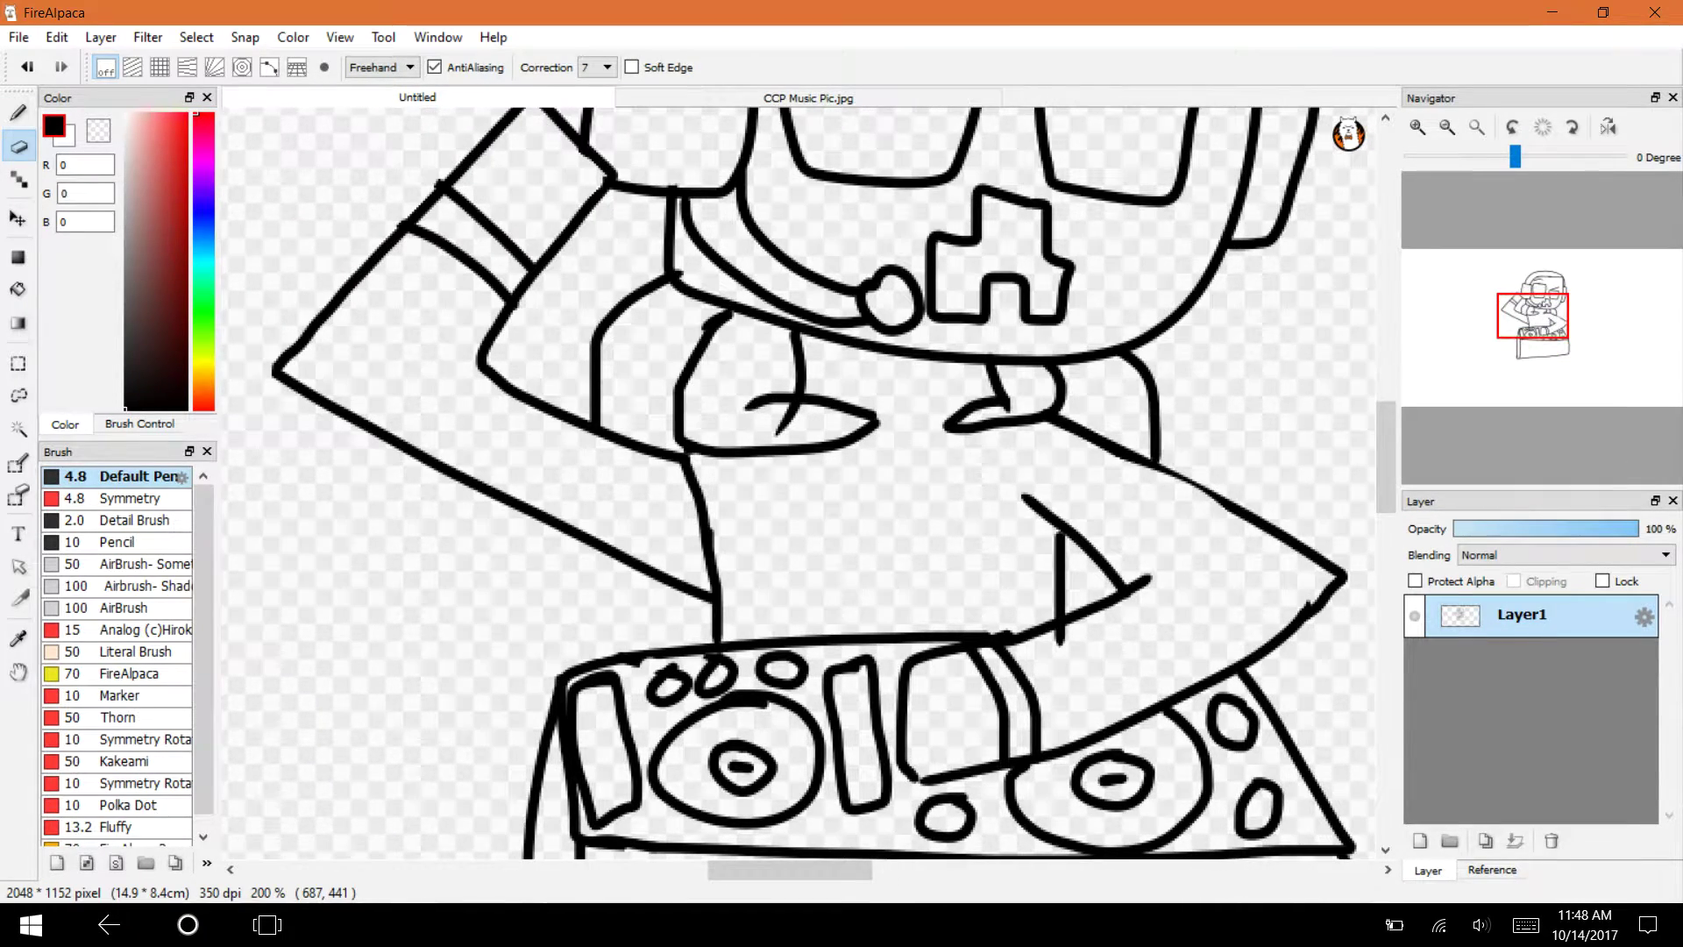
{"action": "mouse_move", "coordinate": [704, 482]}
{"action": "left_mouse_down"}
{"action": "mouse_move", "coordinate": [739, 589]}
{"action": "mouse_move", "coordinate": [699, 526]}
{"action": "left_mouse_up"}
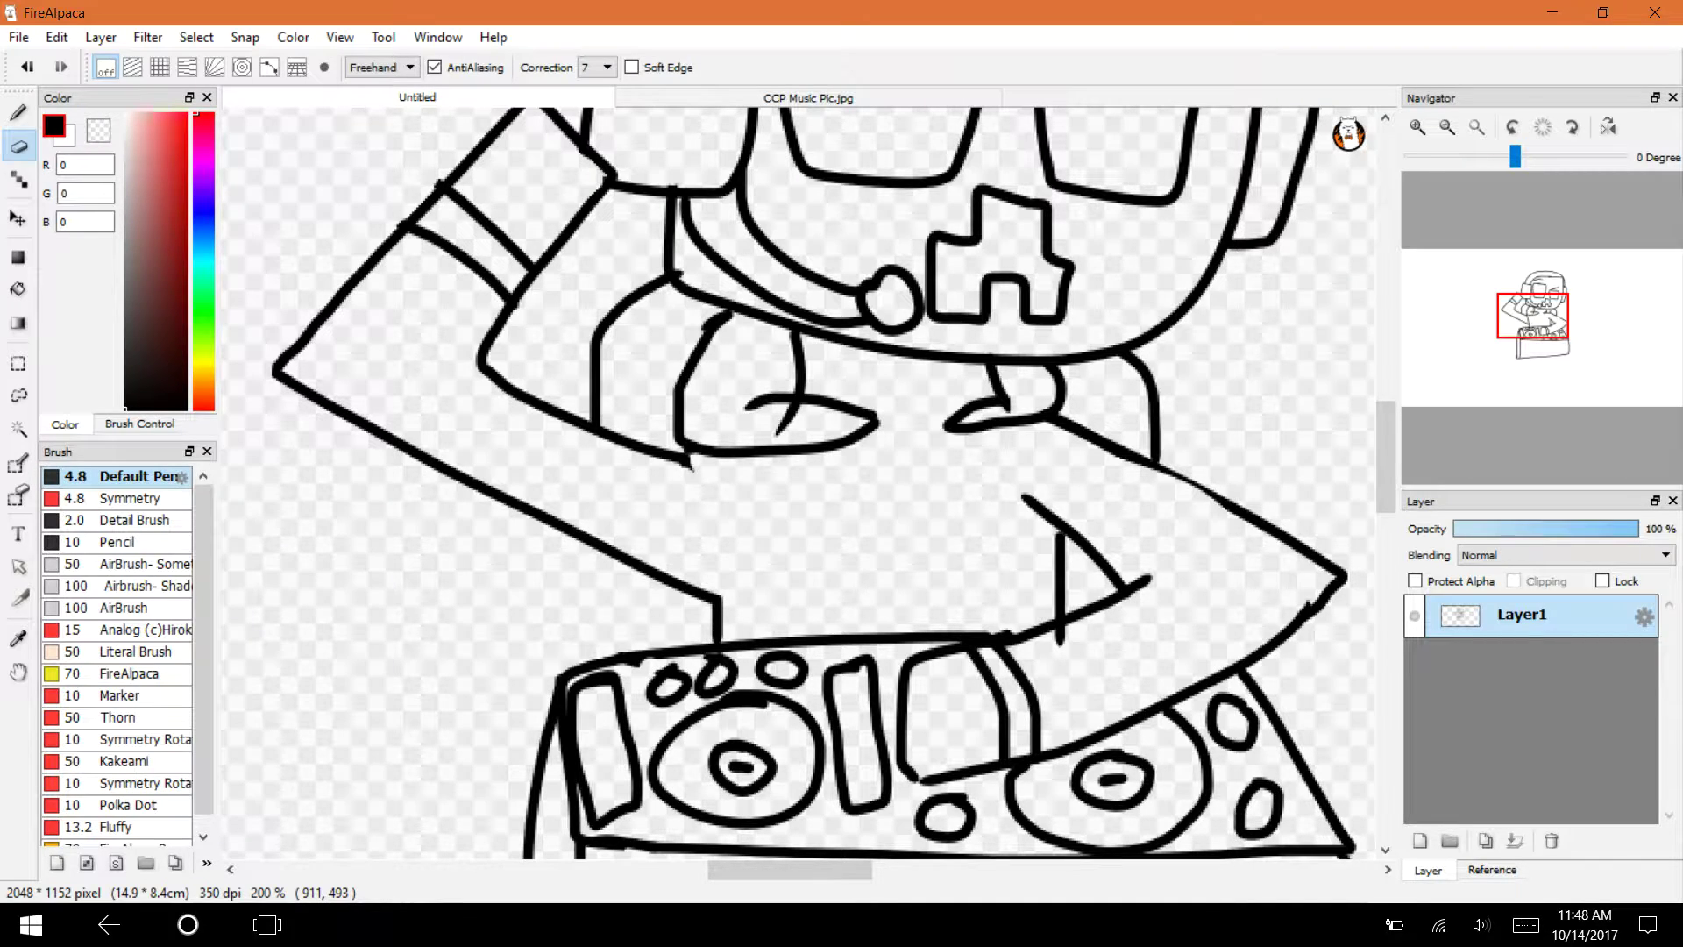
{"action": "key", "text": "b"}
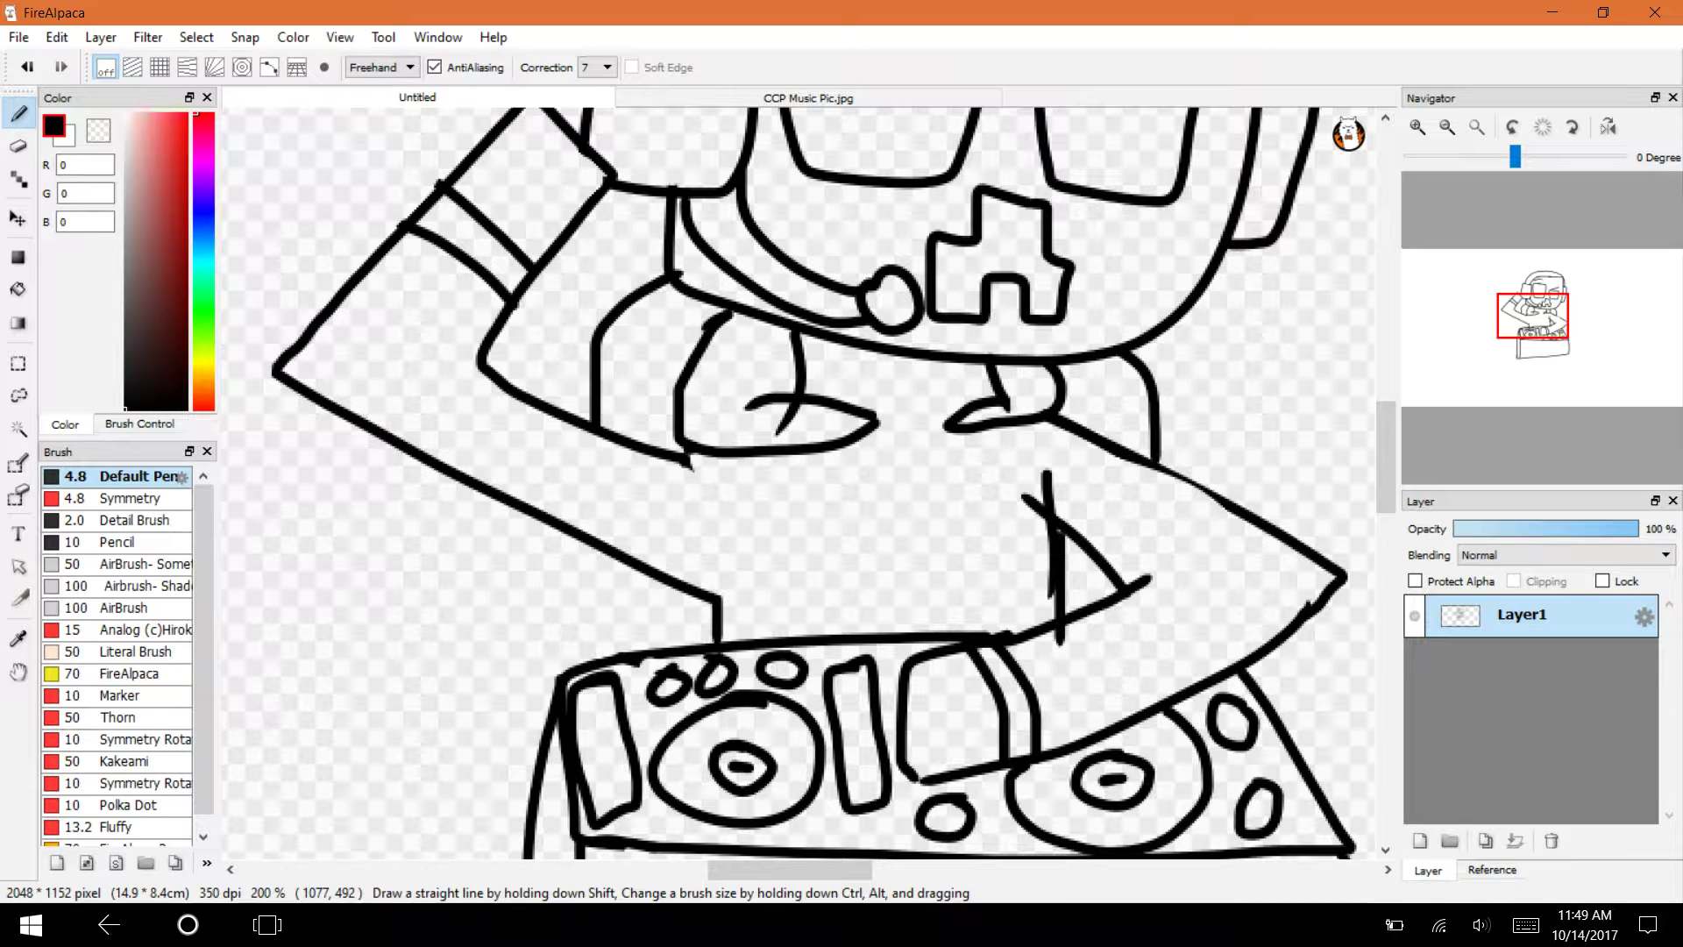
{"action": "key", "text": "ctrl+z"}
{"action": "mouse_move", "coordinate": [1061, 497]}
{"action": "left_mouse_down"}
{"action": "mouse_move", "coordinate": [1063, 552]}
{"action": "mouse_move", "coordinate": [1024, 478]}
{"action": "left_mouse_up"}
{"action": "key", "text": "e"}
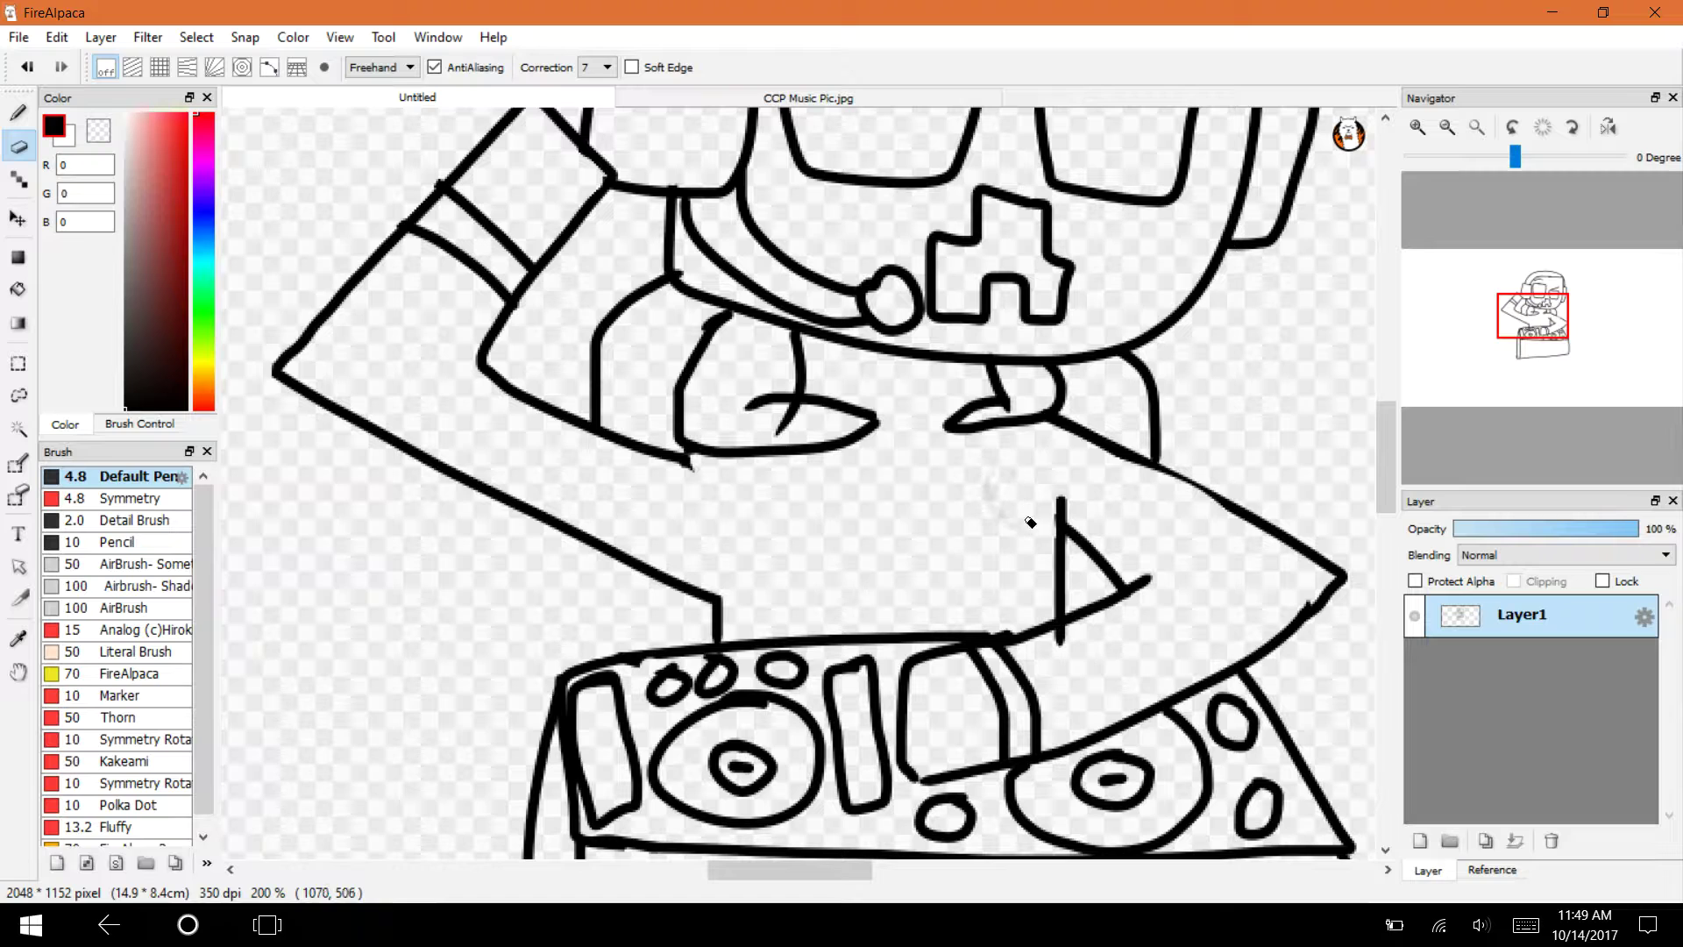
{"action": "key", "text": "b"}
Join the two hood halves with a short line beneath the chin, and erase the stray line ends inside the hood.
{"action": "left_click_drag", "start_coordinate": [953, 419], "coordinate": [873, 424]}
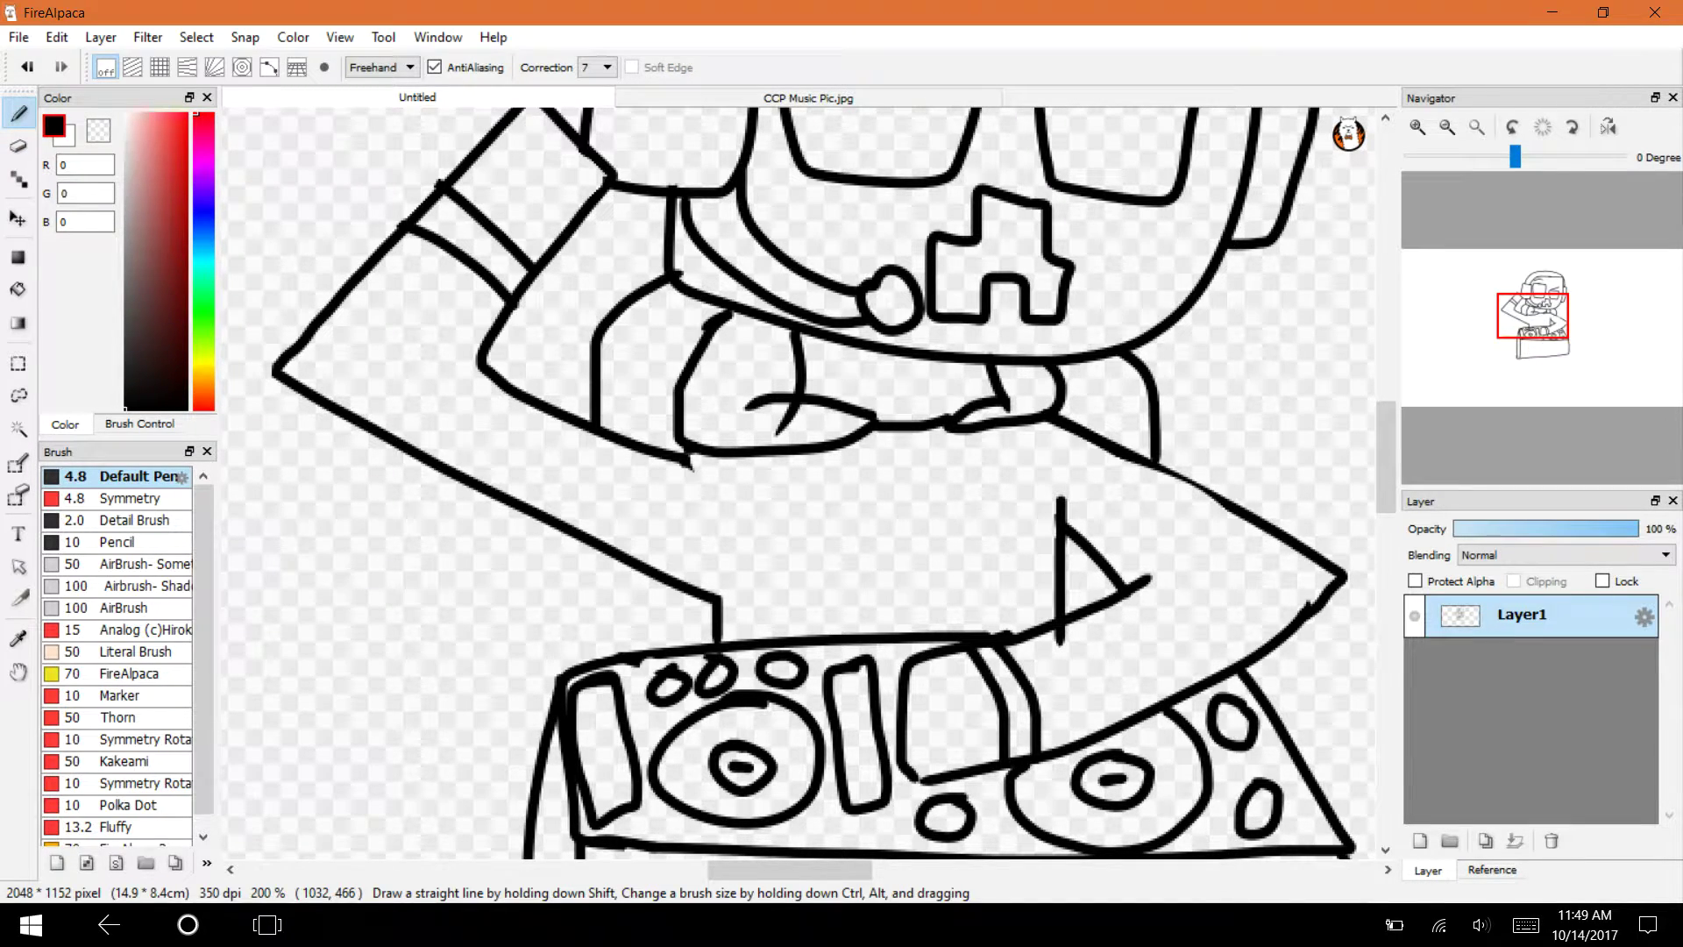
{"action": "key", "text": "e"}
{"action": "left_click_drag", "start_coordinate": [759, 410], "coordinate": [806, 407]}
{"action": "left_click", "coordinate": [1417, 127]}
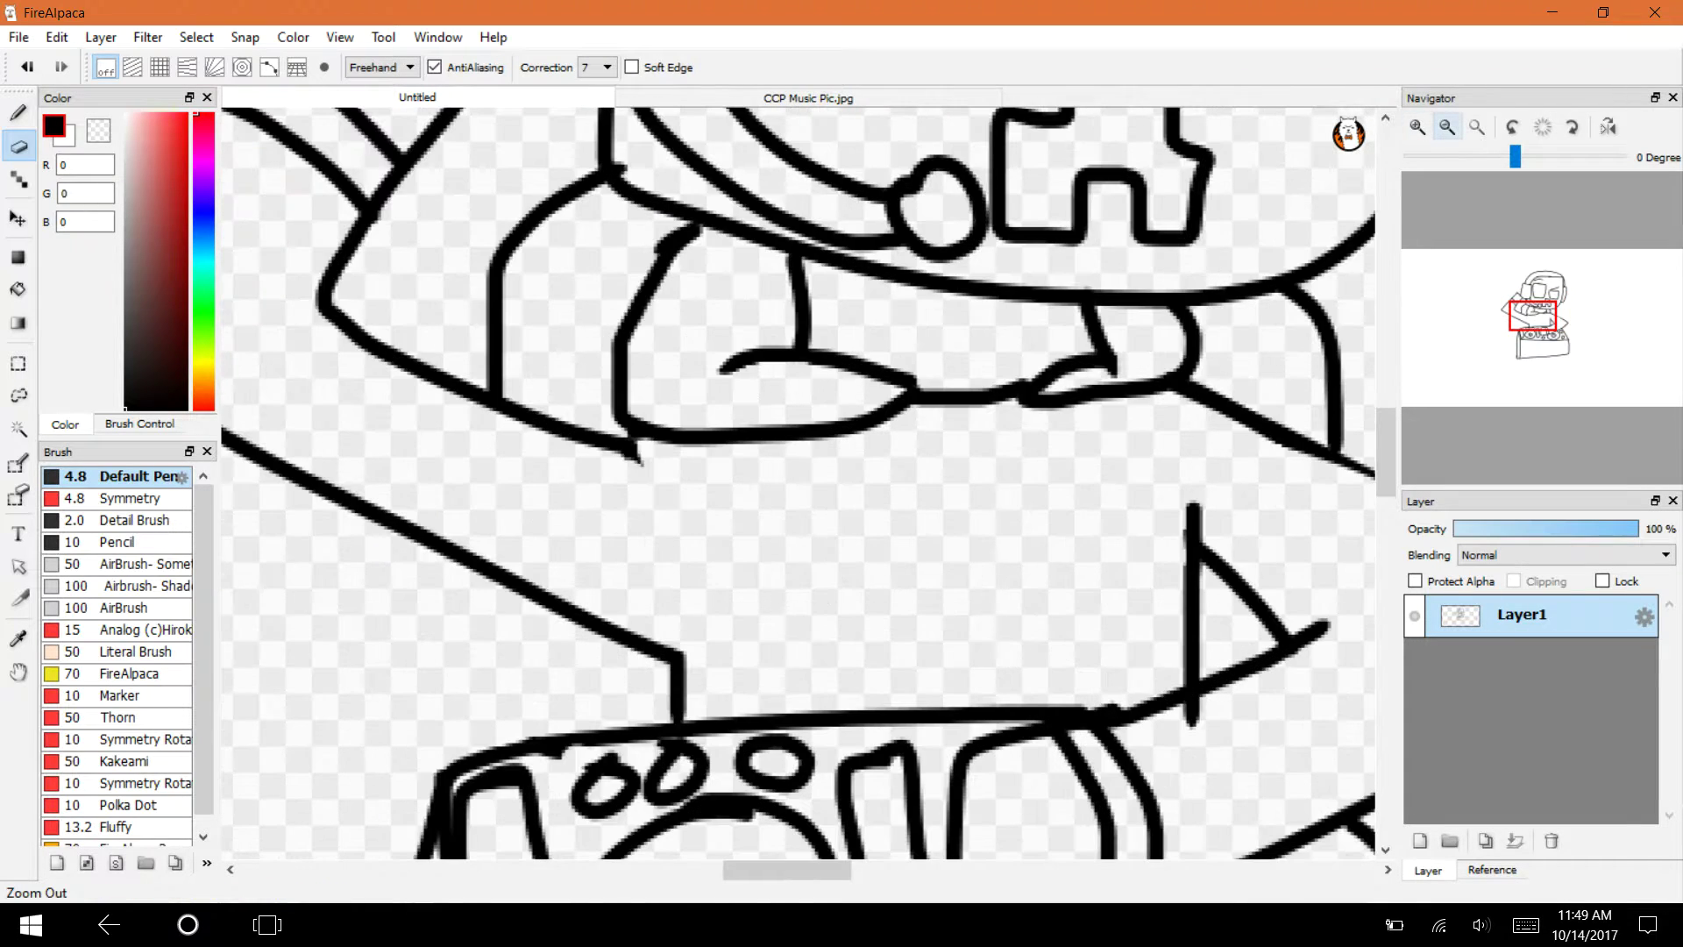
{"action": "left_click_drag", "start_coordinate": [787, 869], "coordinate": [817, 868]}
{"action": "left_click", "coordinate": [1416, 127]}
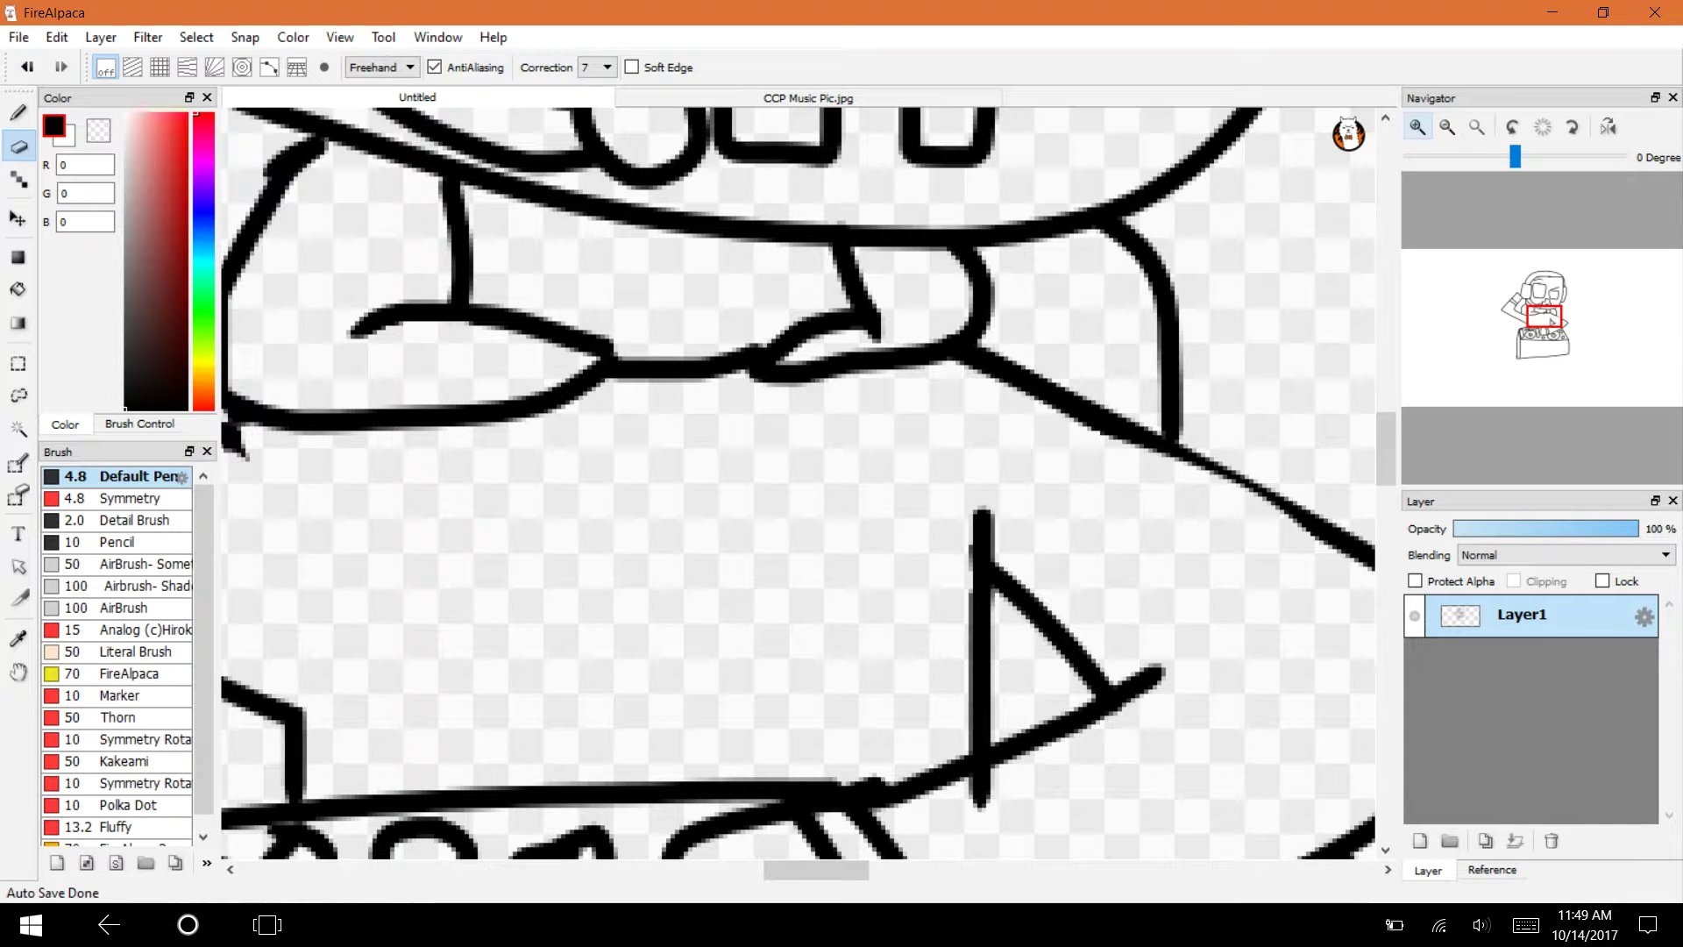
{"action": "left_click", "coordinate": [141, 423]}
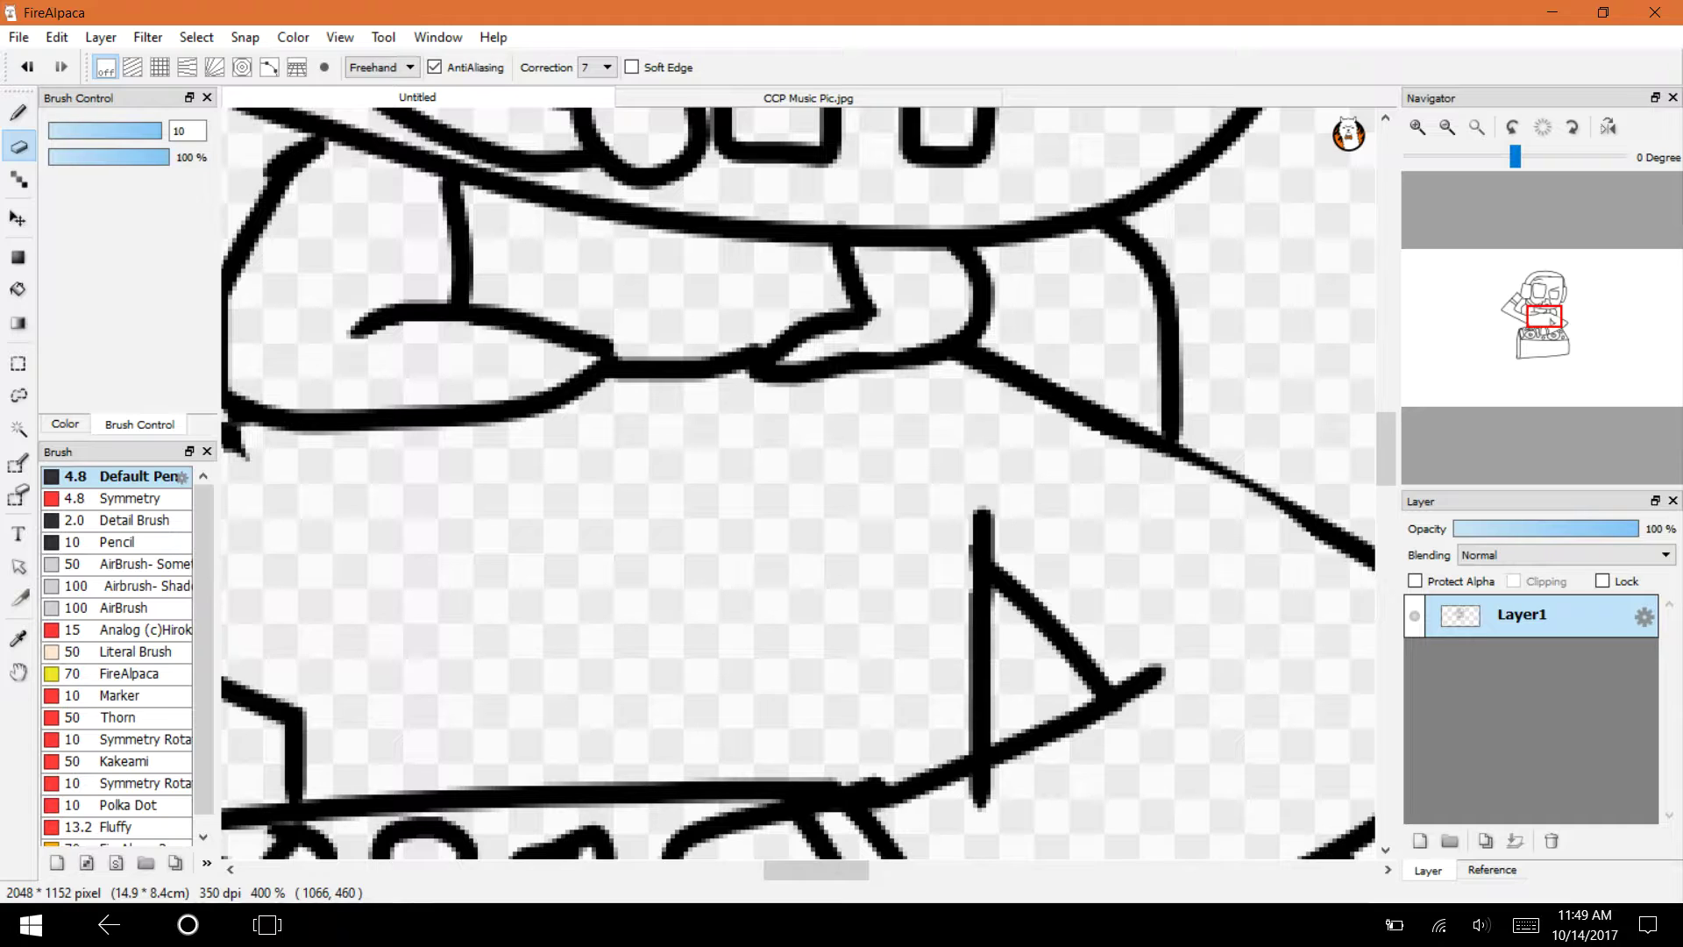
Following the reference picture, draw the hoodie's hooked stripe from the desk's back edge up and over toward the right sleeve.
{"action": "left_click", "coordinate": [808, 97]}
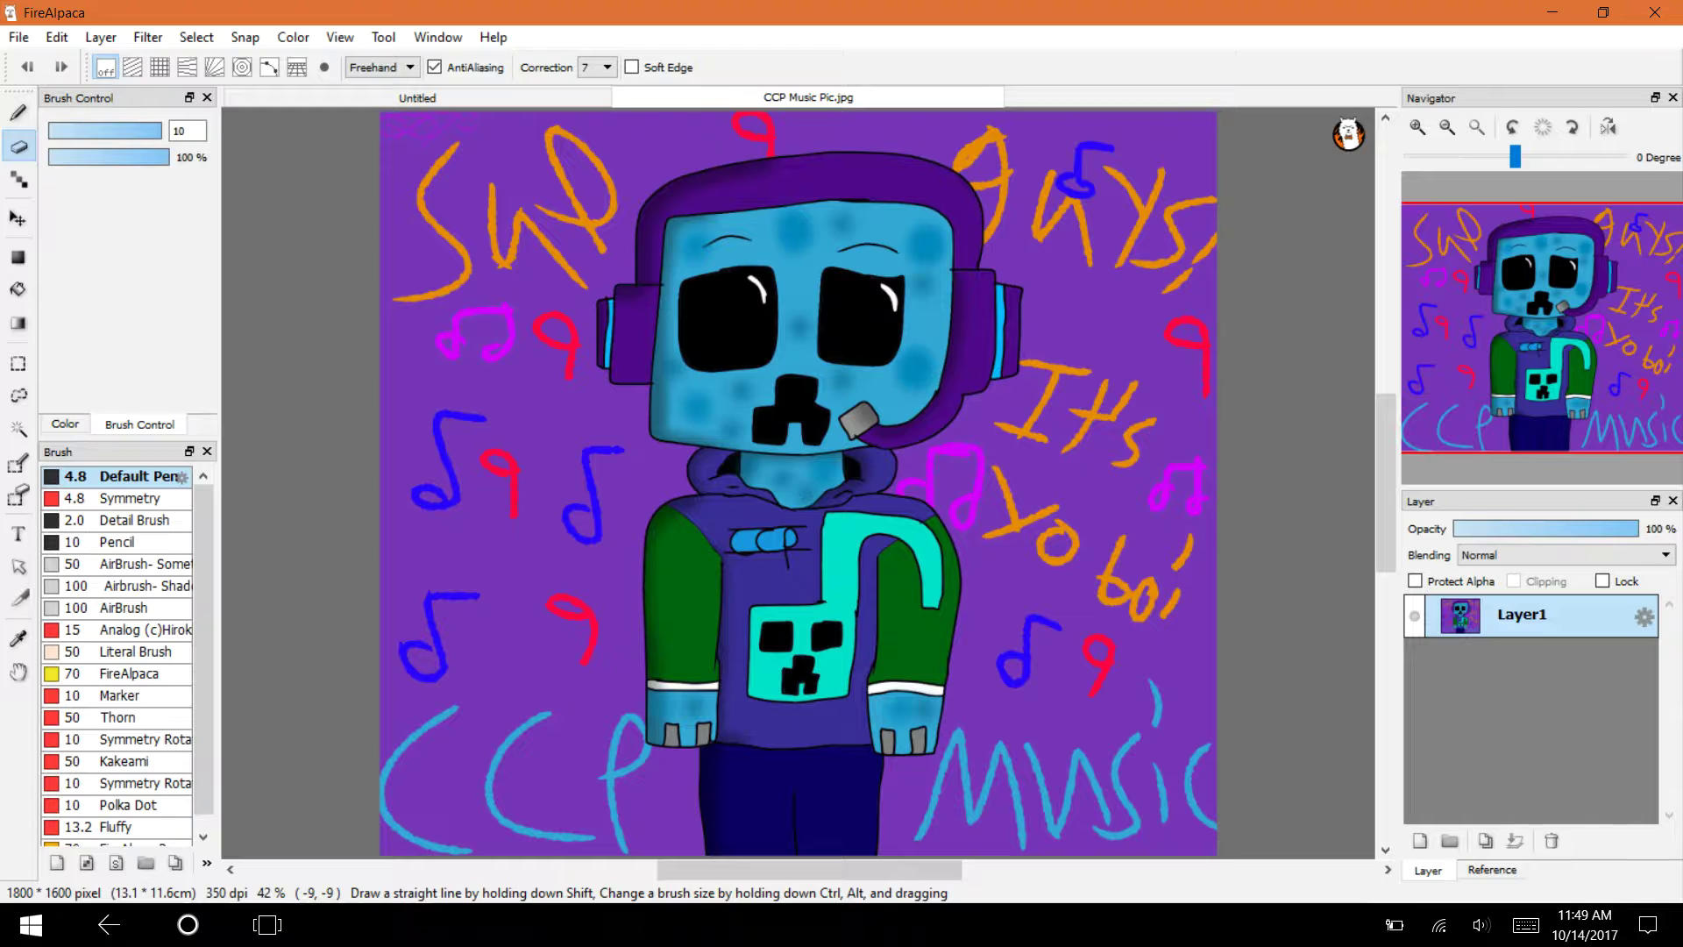
{"action": "left_click", "coordinate": [416, 97]}
{"action": "left_click_drag", "start_coordinate": [679, 798], "coordinate": [680, 727]}
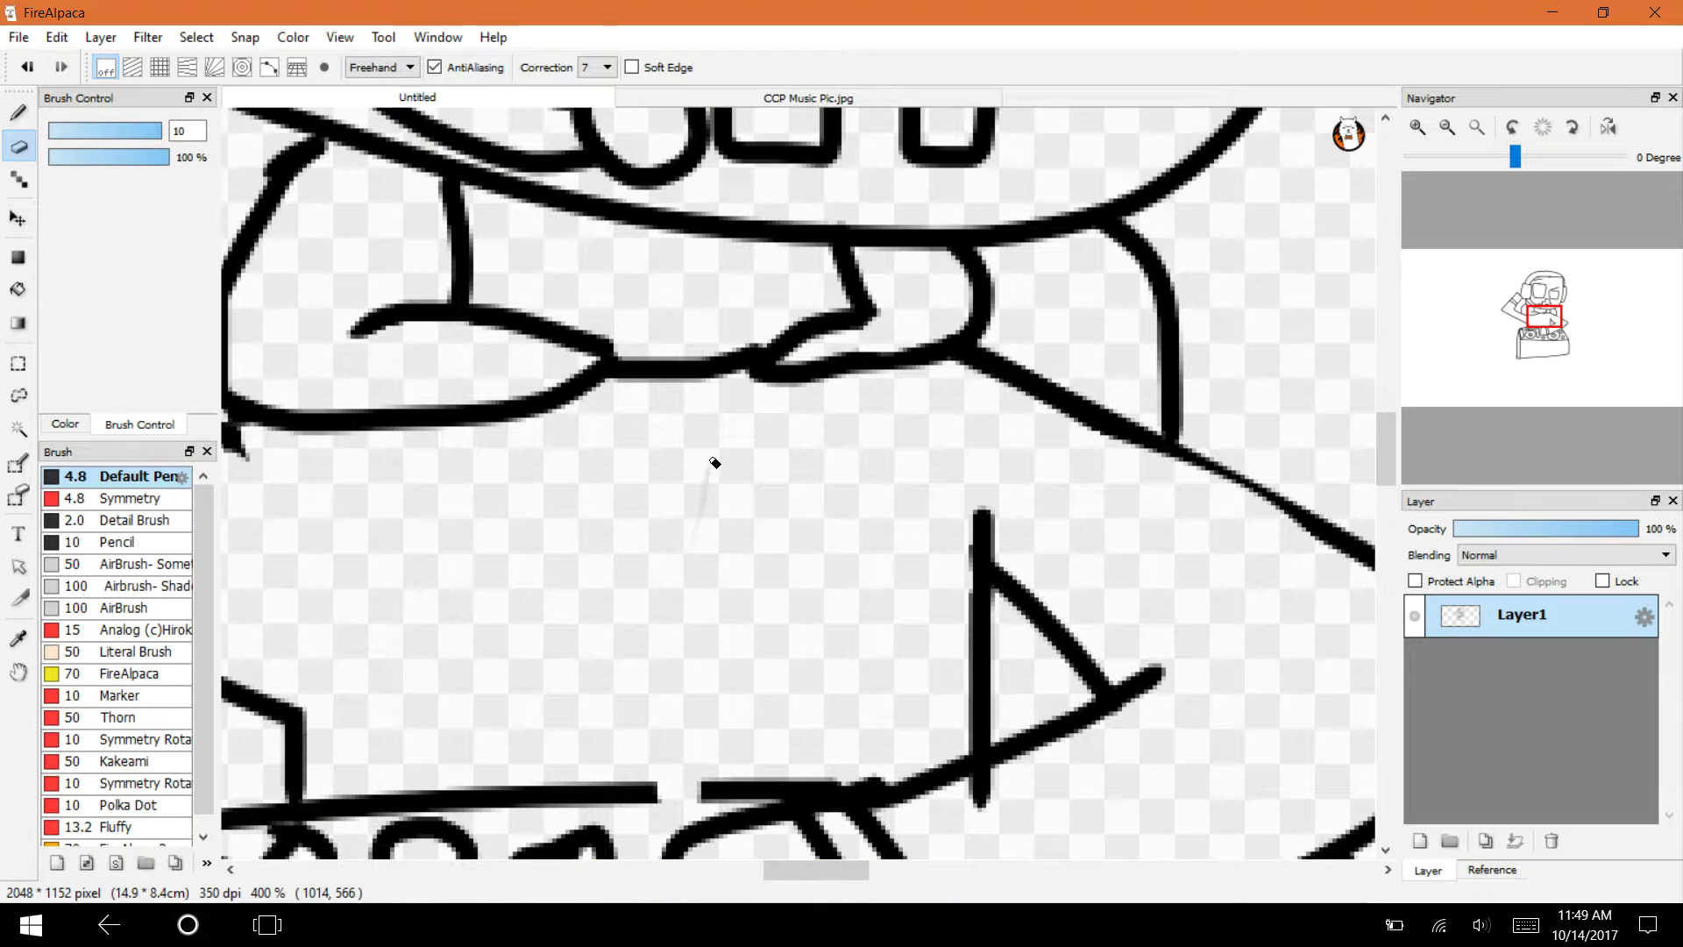
{"action": "left_click", "coordinate": [18, 113]}
{"action": "left_click", "coordinate": [27, 67]}
{"action": "mouse_move", "coordinate": [638, 785]}
{"action": "left_mouse_down"}
{"action": "mouse_move", "coordinate": [651, 583]}
{"action": "mouse_move", "coordinate": [1008, 431]}
{"action": "mouse_move", "coordinate": [1243, 649]}
{"action": "mouse_move", "coordinate": [901, 519]}
{"action": "mouse_move", "coordinate": [866, 780]}
{"action": "left_mouse_up"}
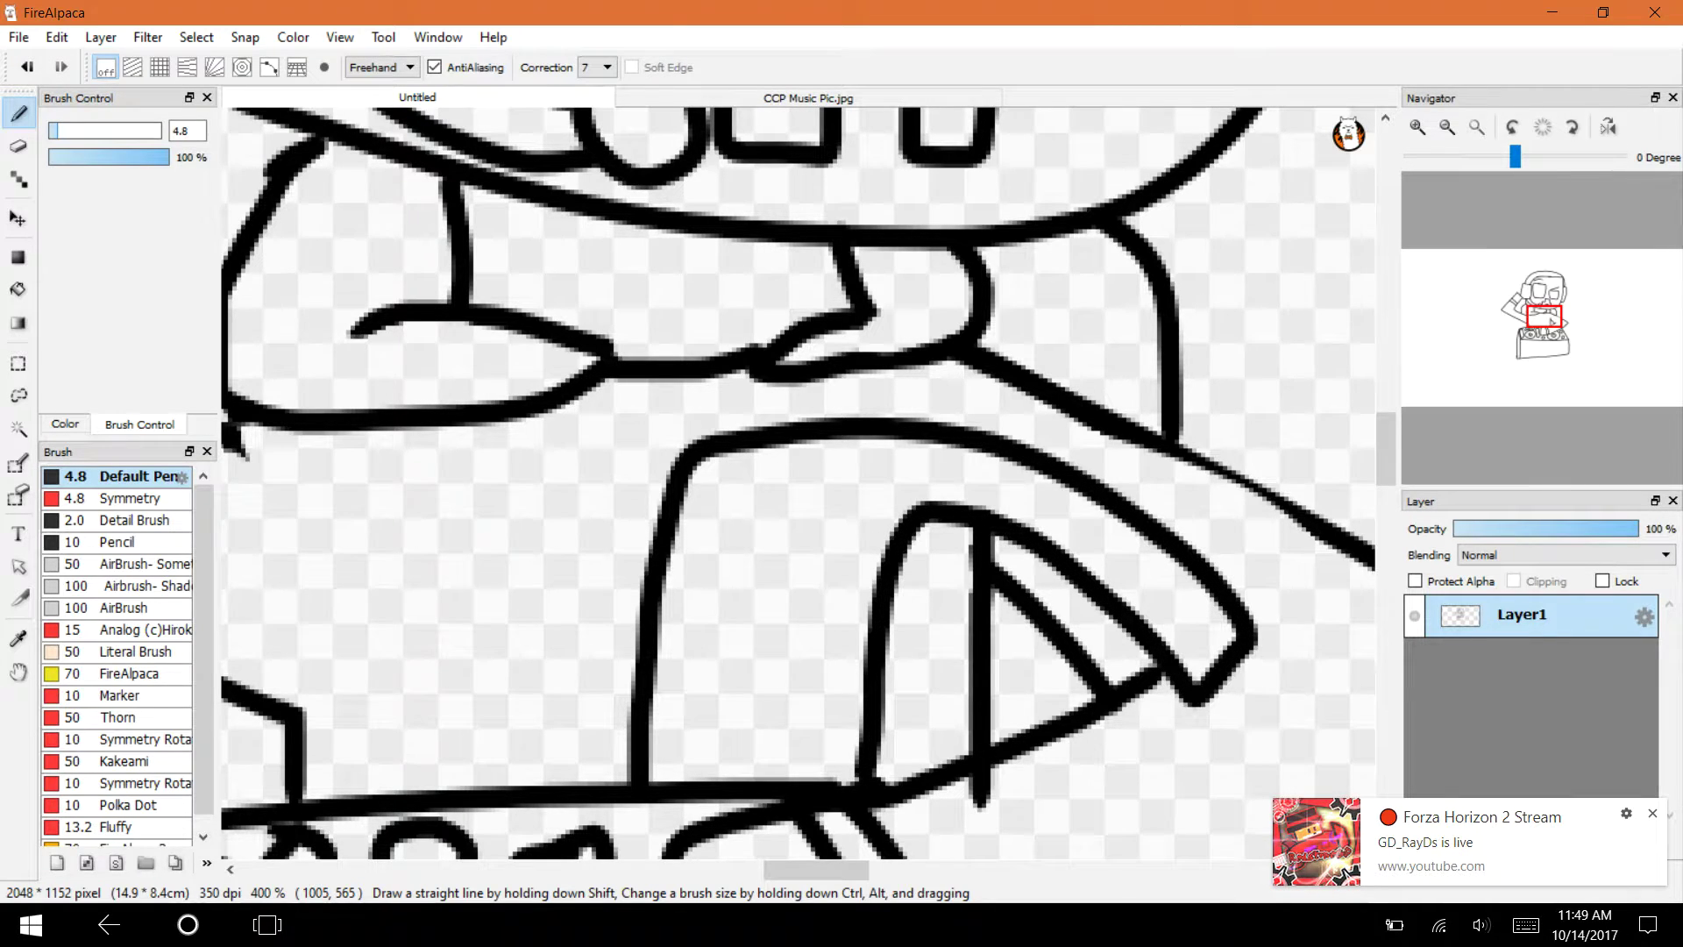
{"action": "left_click", "coordinate": [1653, 816]}
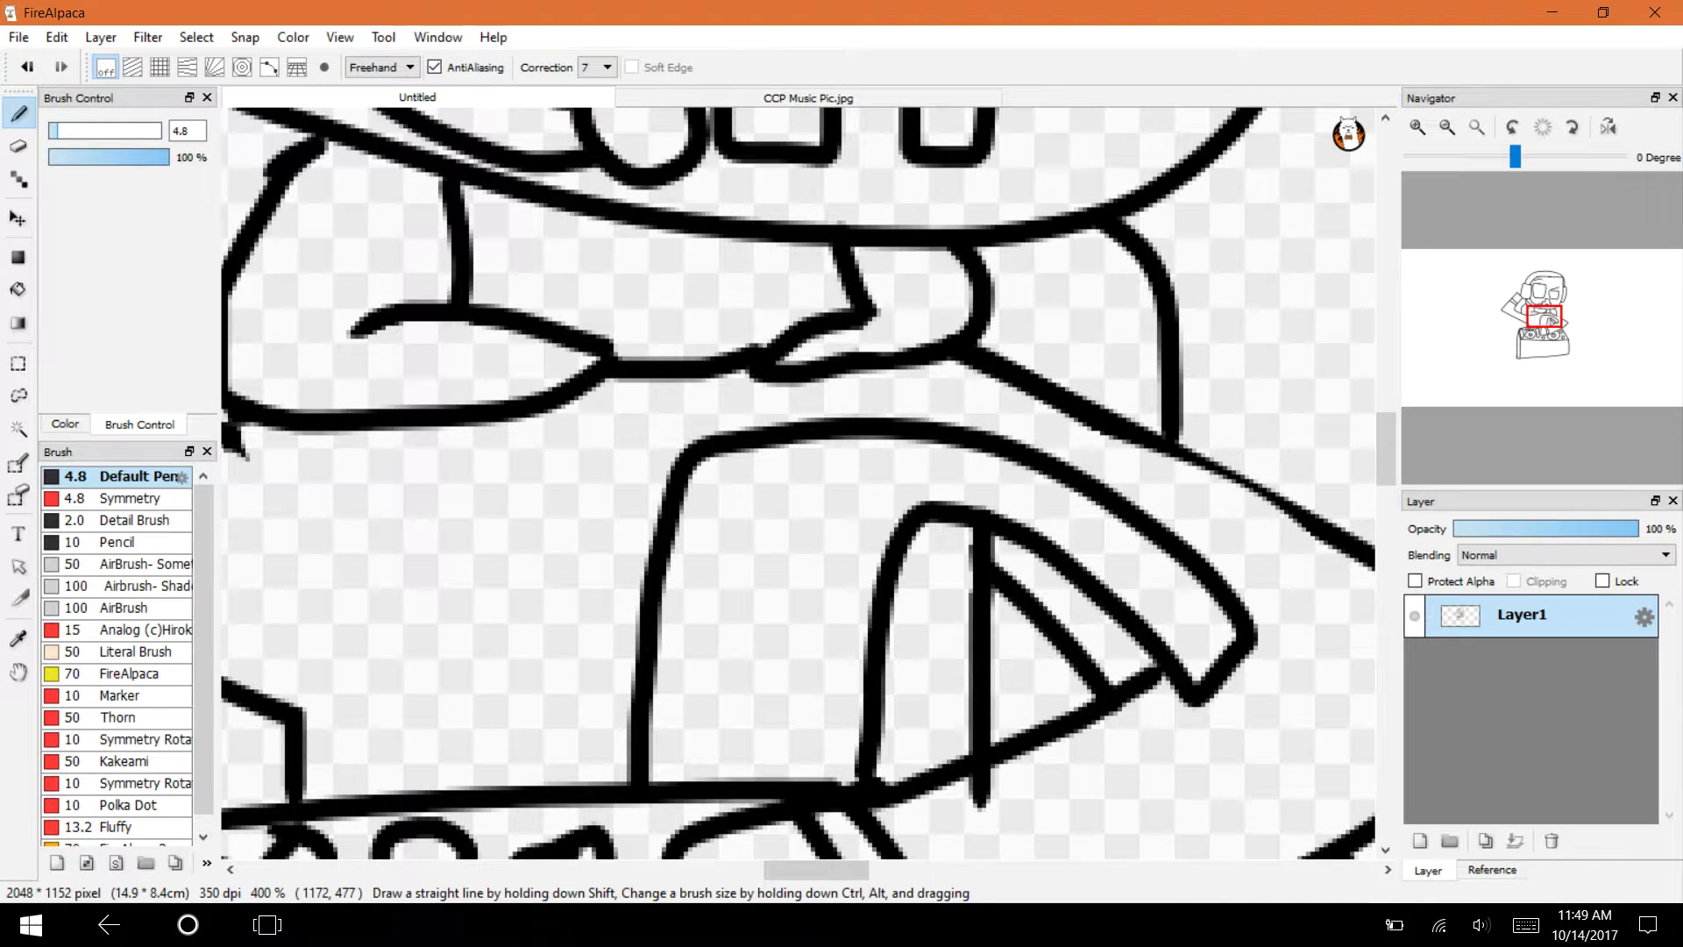
Check the reference picture, and draw short right sleeve seam segments on both sides of the hooked stripe.
{"action": "left_click", "coordinate": [807, 97]}
{"action": "left_click", "coordinate": [417, 97]}
{"action": "left_click_drag", "start_coordinate": [1125, 440], "coordinate": [1098, 474]}
{"action": "left_click_drag", "start_coordinate": [1037, 553], "coordinate": [1015, 600]}
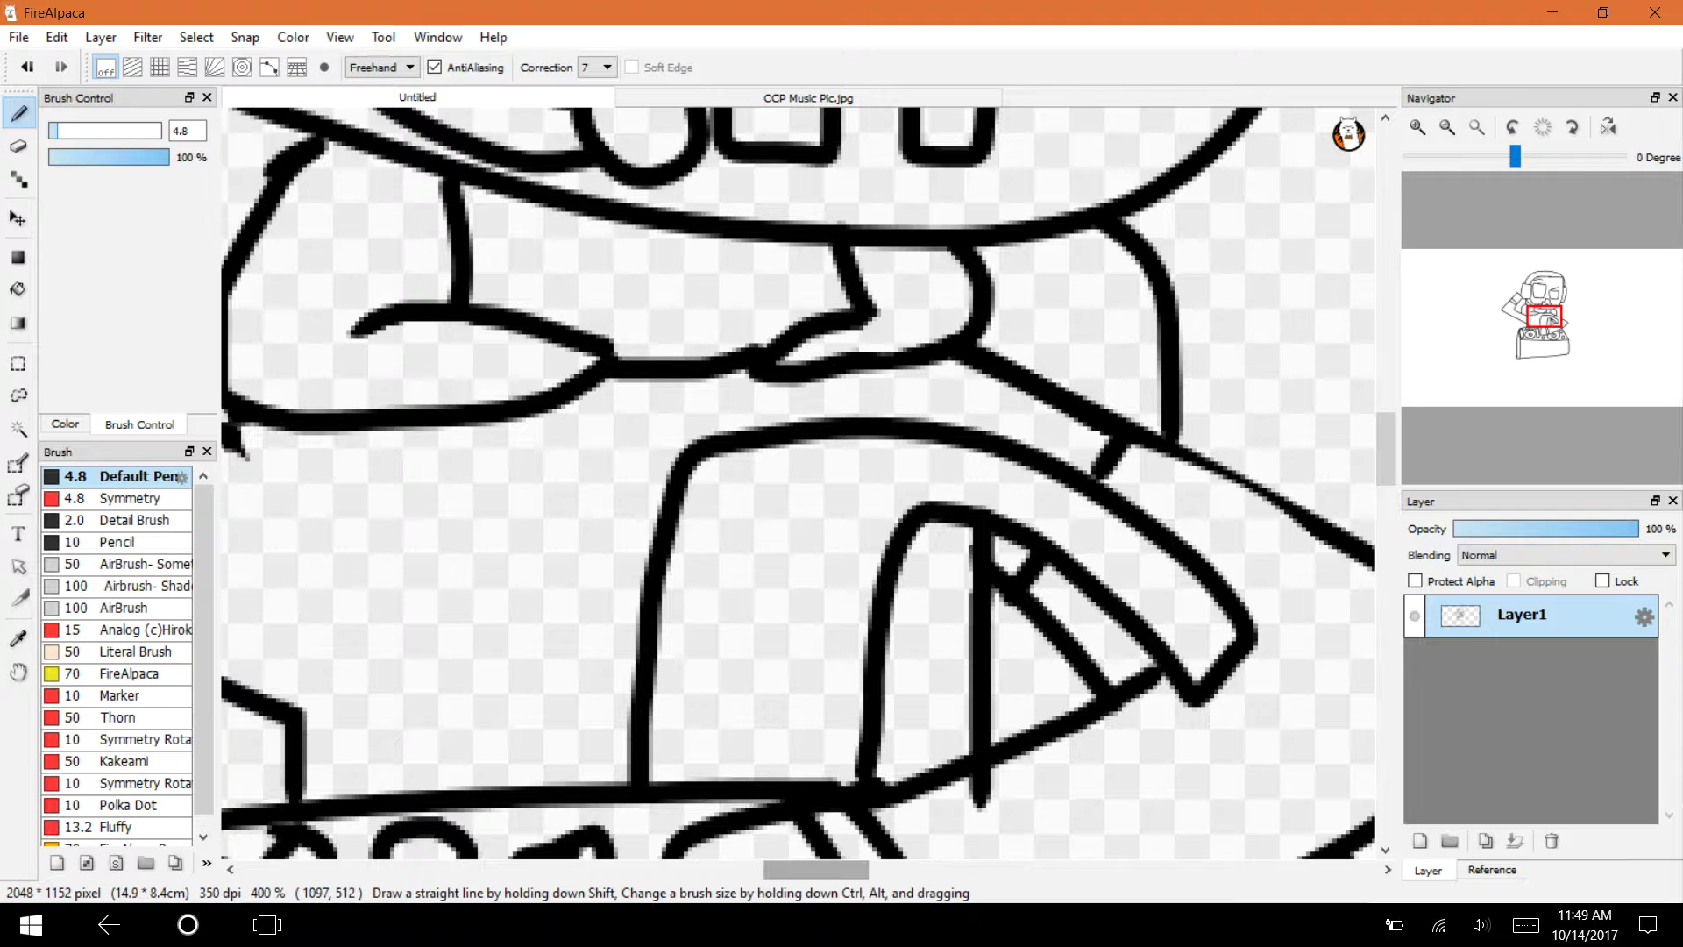
Draw a slanted shoulder seam between the upper and lower outlines of the raised arm, beside the torso.
{"action": "left_click_drag", "start_coordinate": [817, 871], "coordinate": [780, 870]}
{"action": "left_click_drag", "start_coordinate": [513, 419], "coordinate": [455, 616]}
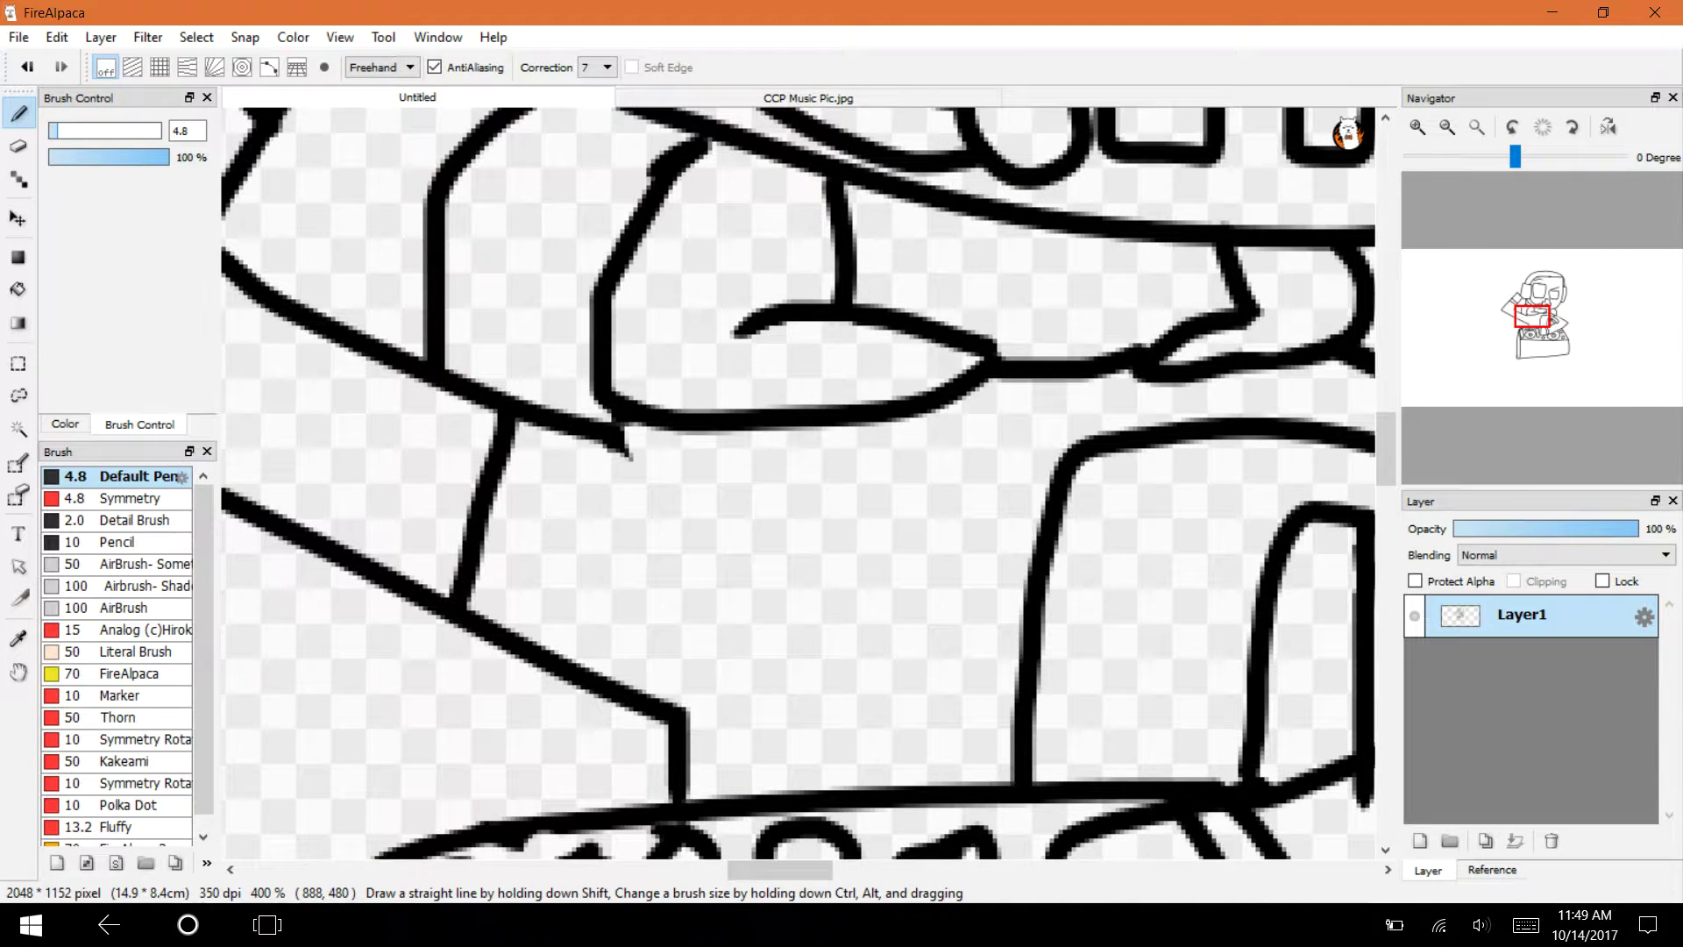
{"action": "left_click", "coordinate": [1447, 127]}
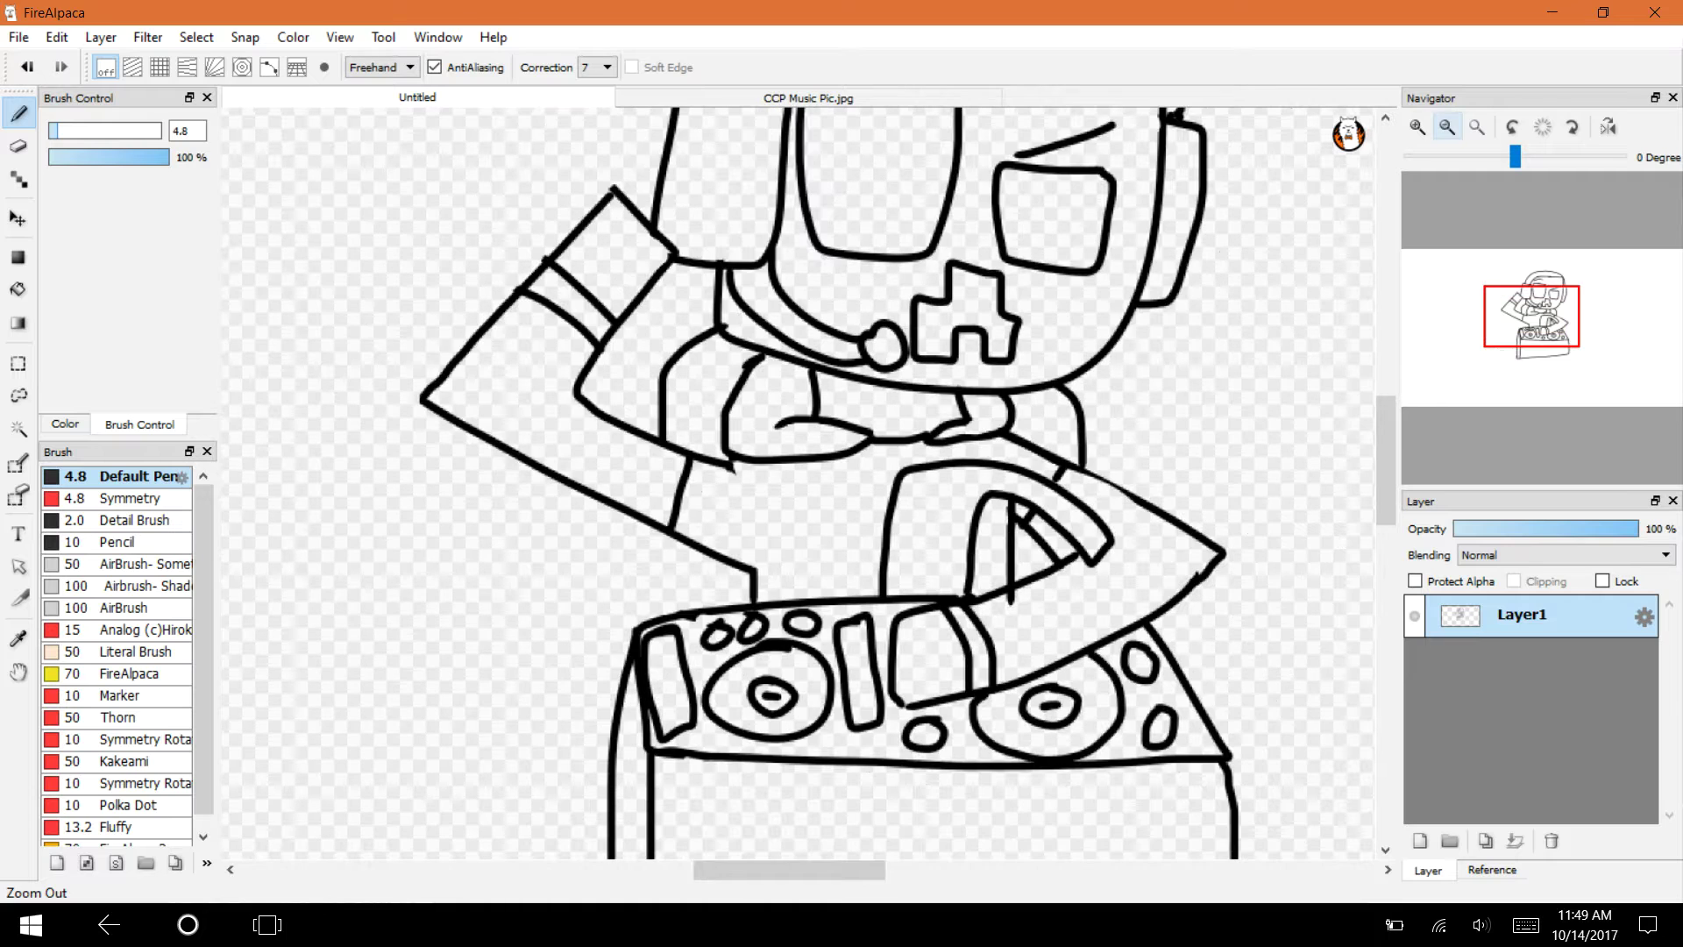
Following the reference picture, draw the hoodie's chest emblem as two near-horizontal lines with curved strokes between them.
{"action": "left_click", "coordinate": [789, 98]}
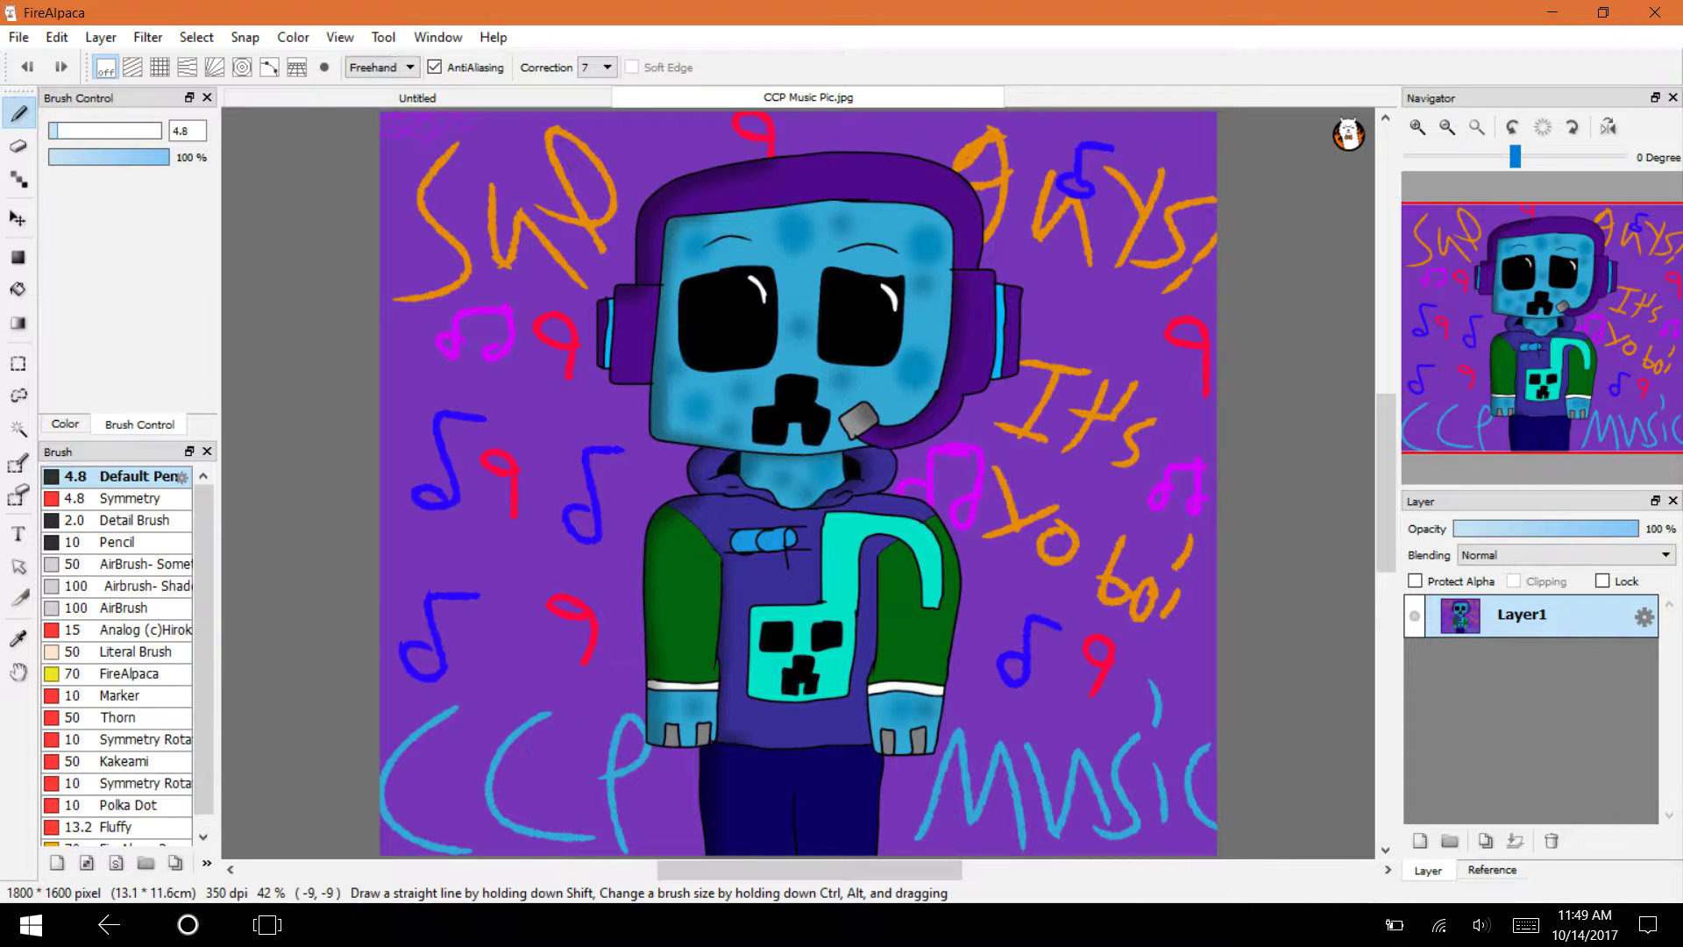
{"action": "left_click", "coordinate": [416, 97]}
{"action": "left_click", "coordinate": [1419, 127]}
{"action": "left_click_drag", "start_coordinate": [942, 472], "coordinate": [675, 497]}
{"action": "left_click_drag", "start_coordinate": [960, 598], "coordinate": [692, 625]}
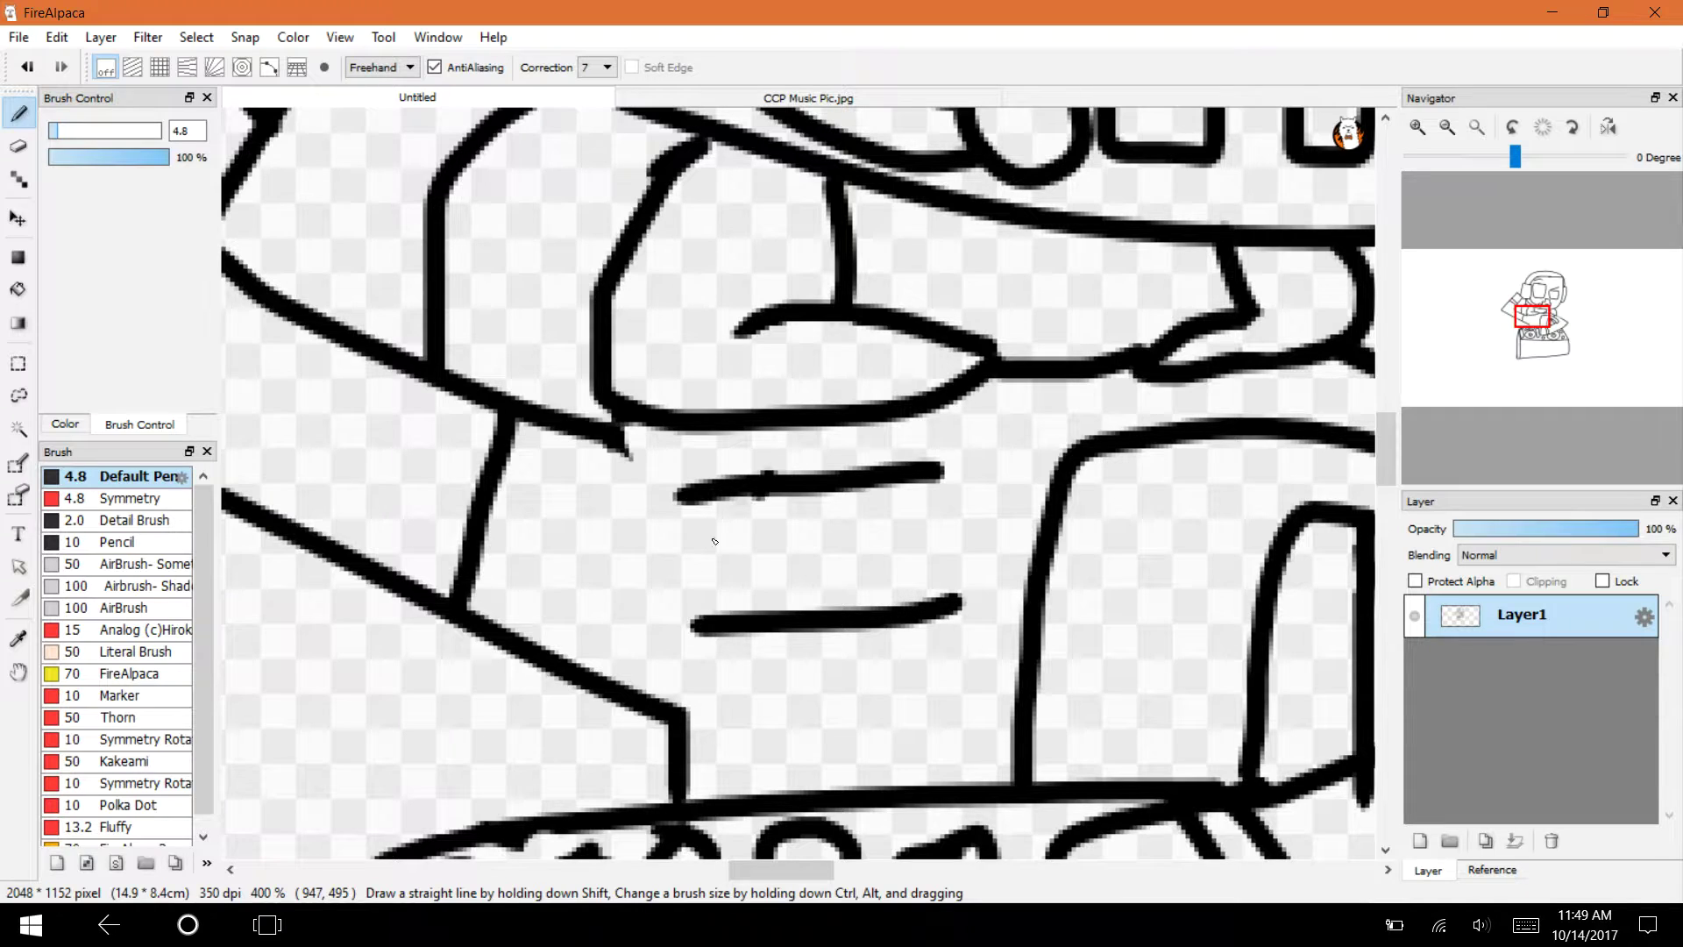
{"action": "left_click_drag", "start_coordinate": [772, 476], "coordinate": [780, 616]}
{"action": "left_click_drag", "start_coordinate": [837, 491], "coordinate": [824, 611]}
{"action": "mouse_move", "coordinate": [877, 691]}
{"action": "left_mouse_down"}
{"action": "mouse_move", "coordinate": [862, 540]}
{"action": "mouse_move", "coordinate": [941, 527]}
{"action": "mouse_move", "coordinate": [877, 607]}
{"action": "left_mouse_up"}
{"action": "left_click", "coordinate": [1448, 127]}
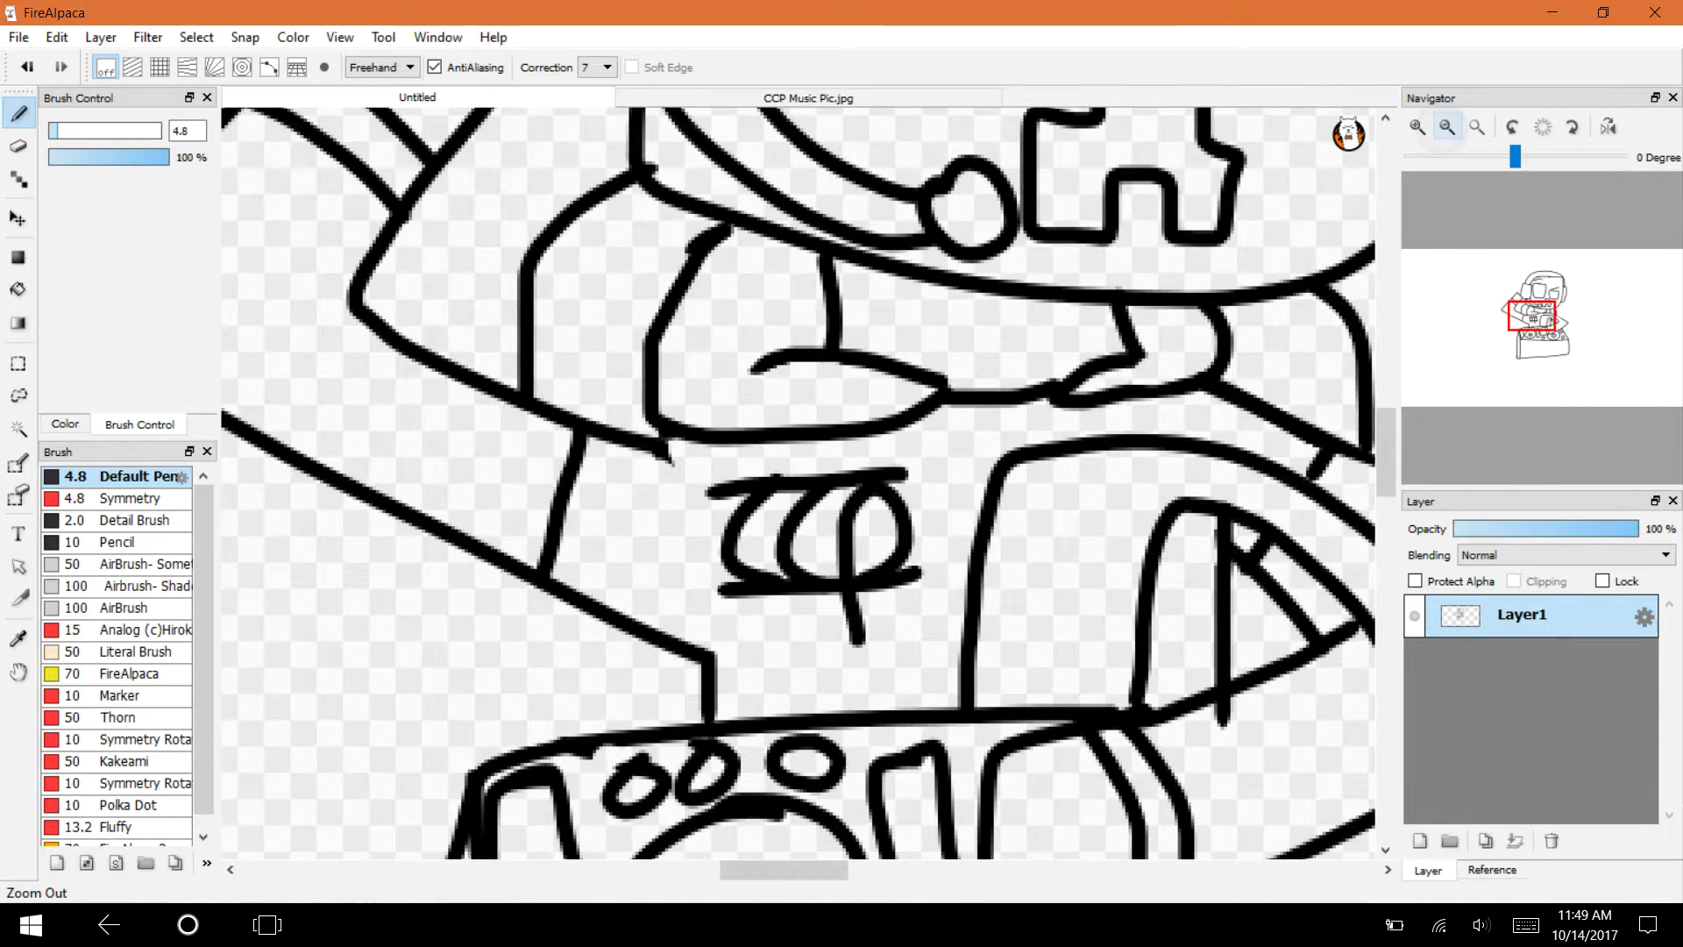
Draw the torso's short left side line from the raised arm's lower outline down to the desk's back edge.
{"action": "left_click", "coordinate": [1448, 127]}
{"action": "left_click", "coordinate": [1447, 127]}
{"action": "left_click_drag", "start_coordinate": [1537, 292], "coordinate": [1531, 340]}
{"action": "left_click", "coordinate": [1477, 127]}
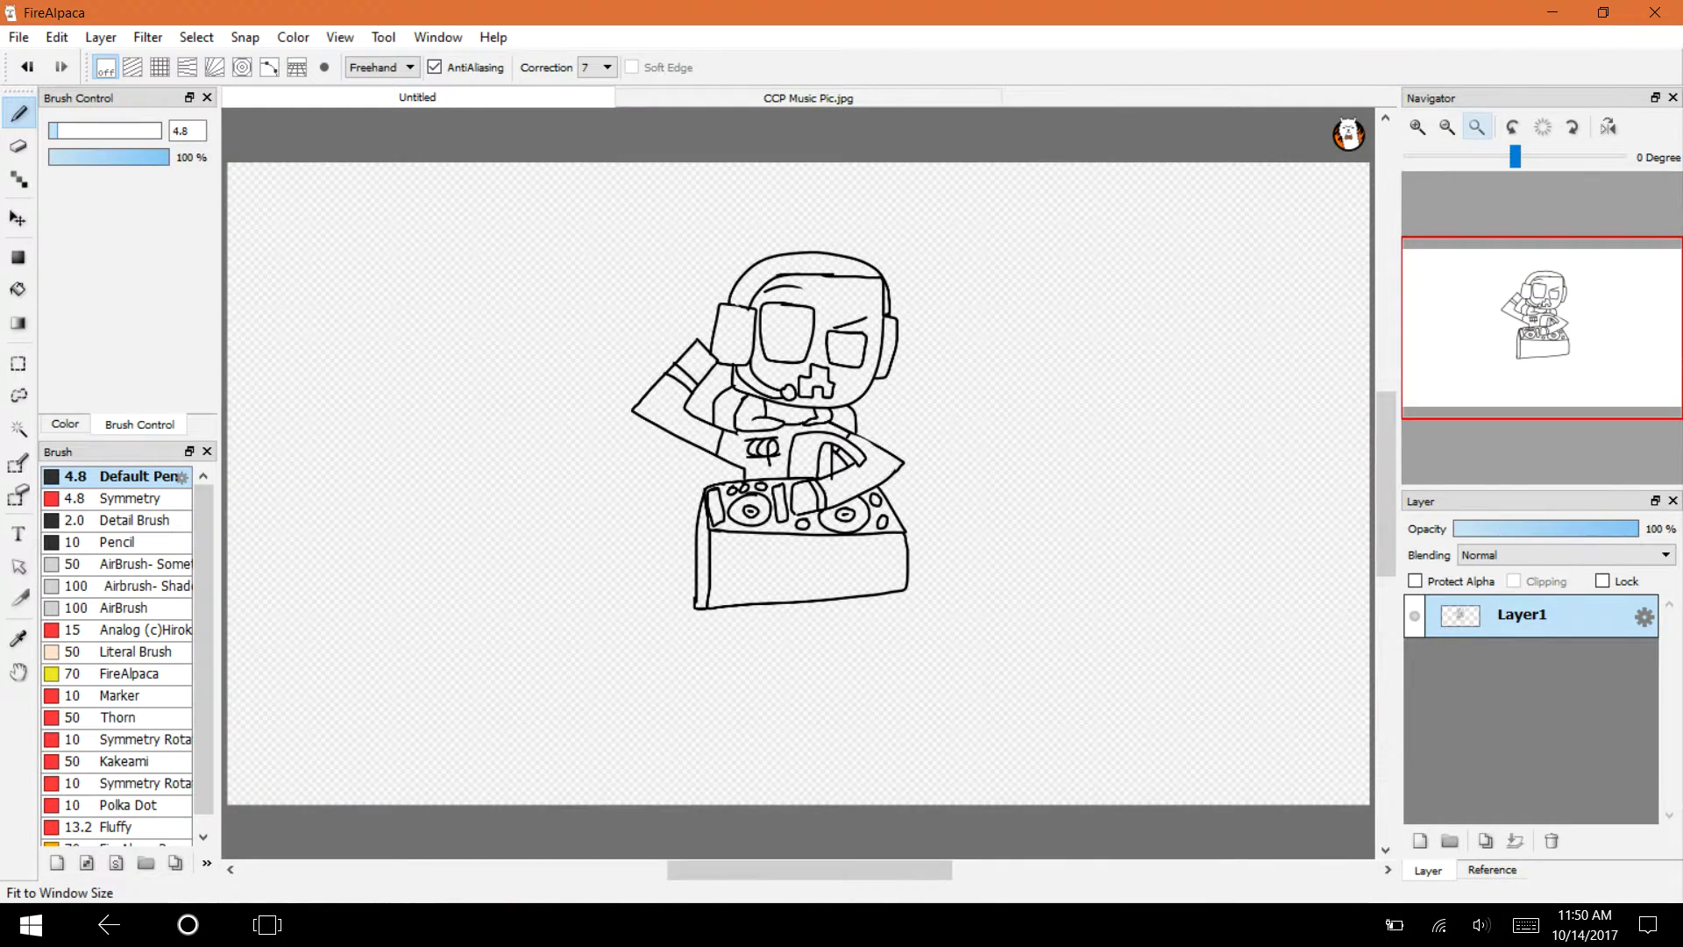
{"action": "left_click", "coordinate": [1418, 127]}
{"action": "left_click", "coordinate": [1417, 127]}
{"action": "left_click", "coordinate": [1417, 127]}
{"action": "left_click", "coordinate": [1417, 127]}
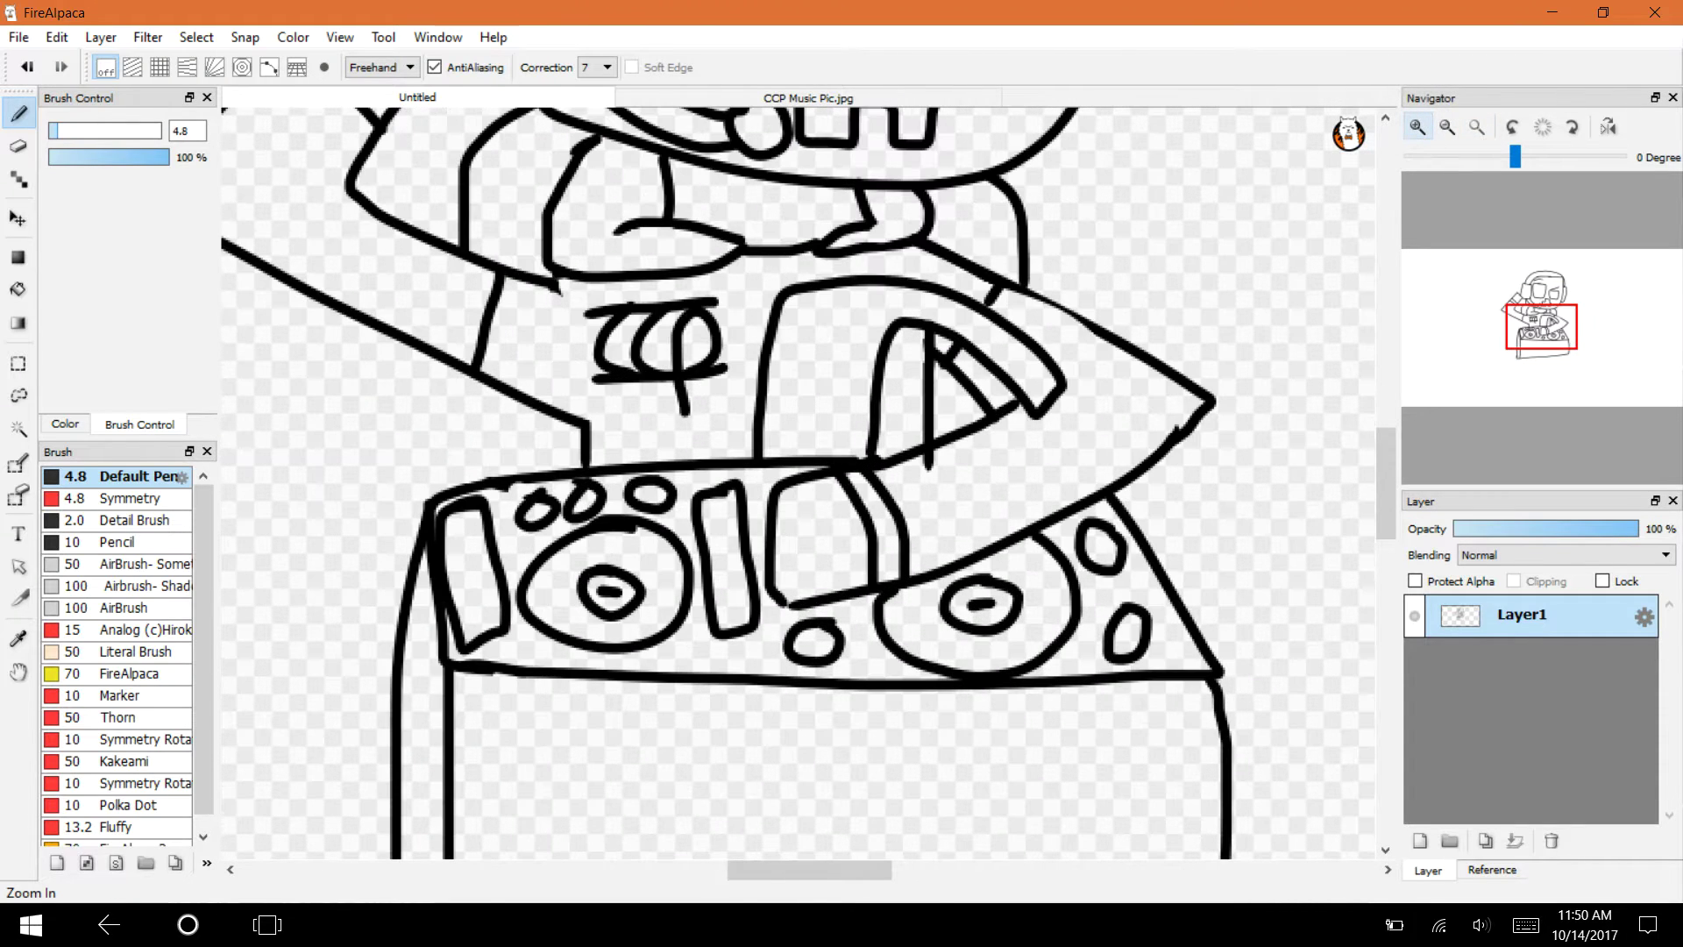
{"action": "left_click_drag", "start_coordinate": [463, 377], "coordinate": [479, 480]}
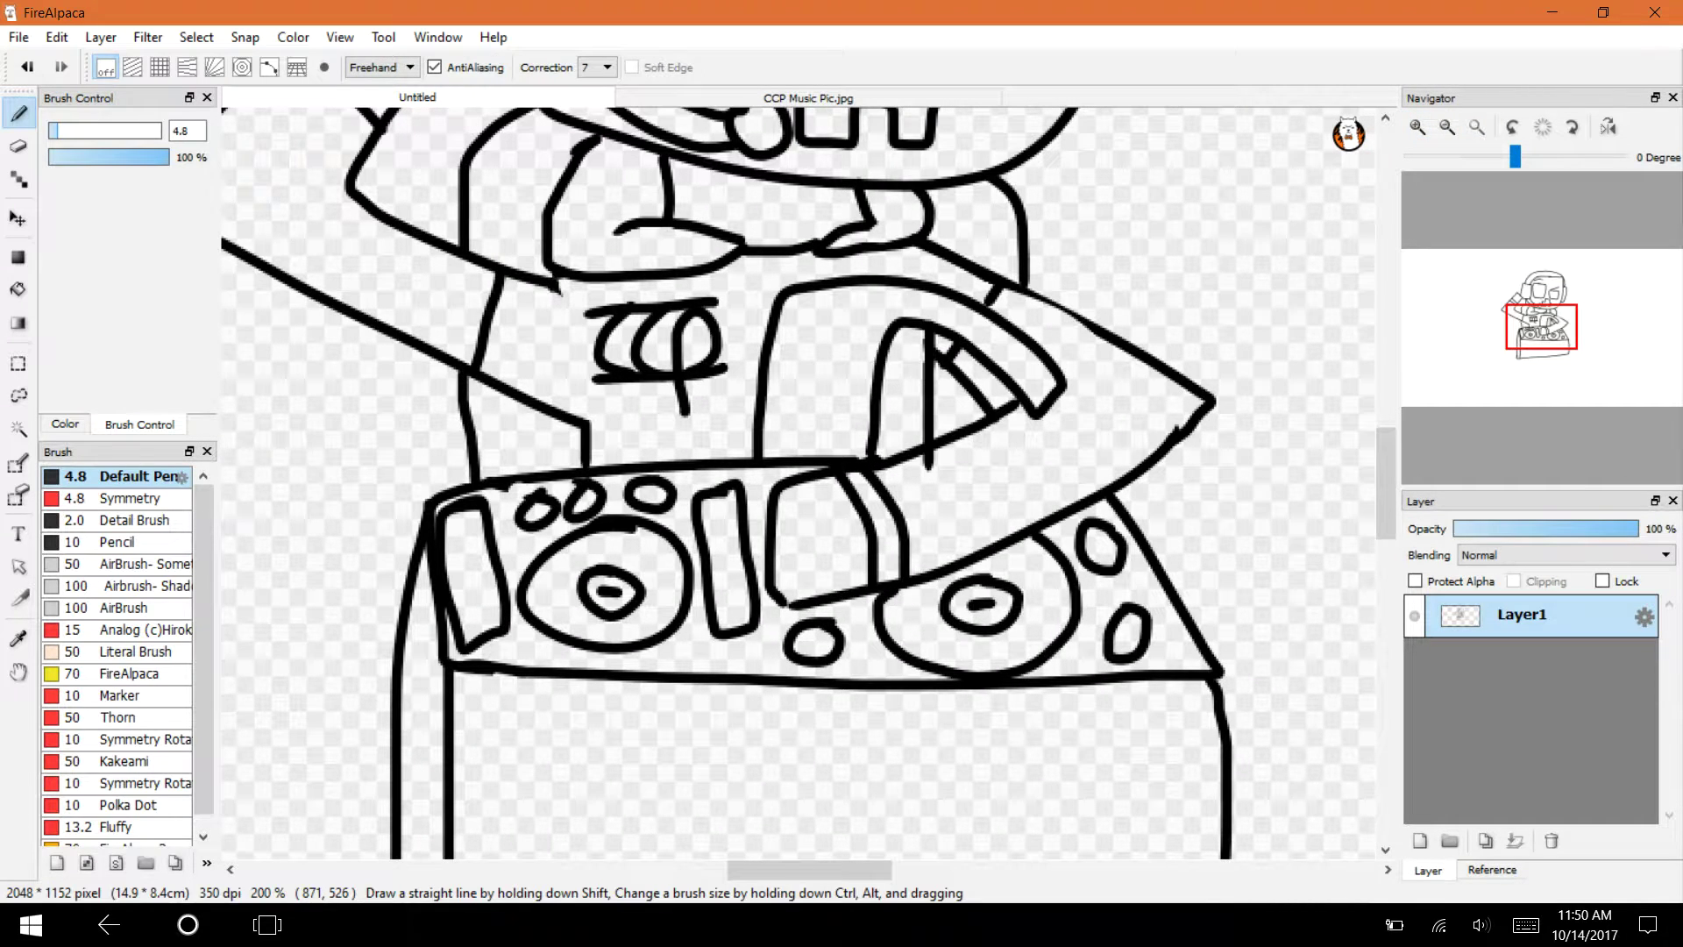
{"action": "mouse_move", "coordinate": [1543, 324]}
{"action": "left_mouse_down"}
{"action": "mouse_move", "coordinate": [1546, 296]}
{"action": "mouse_move", "coordinate": [1515, 301]}
{"action": "mouse_move", "coordinate": [1532, 294]}
{"action": "mouse_move", "coordinate": [1543, 333]}
{"action": "left_mouse_up"}
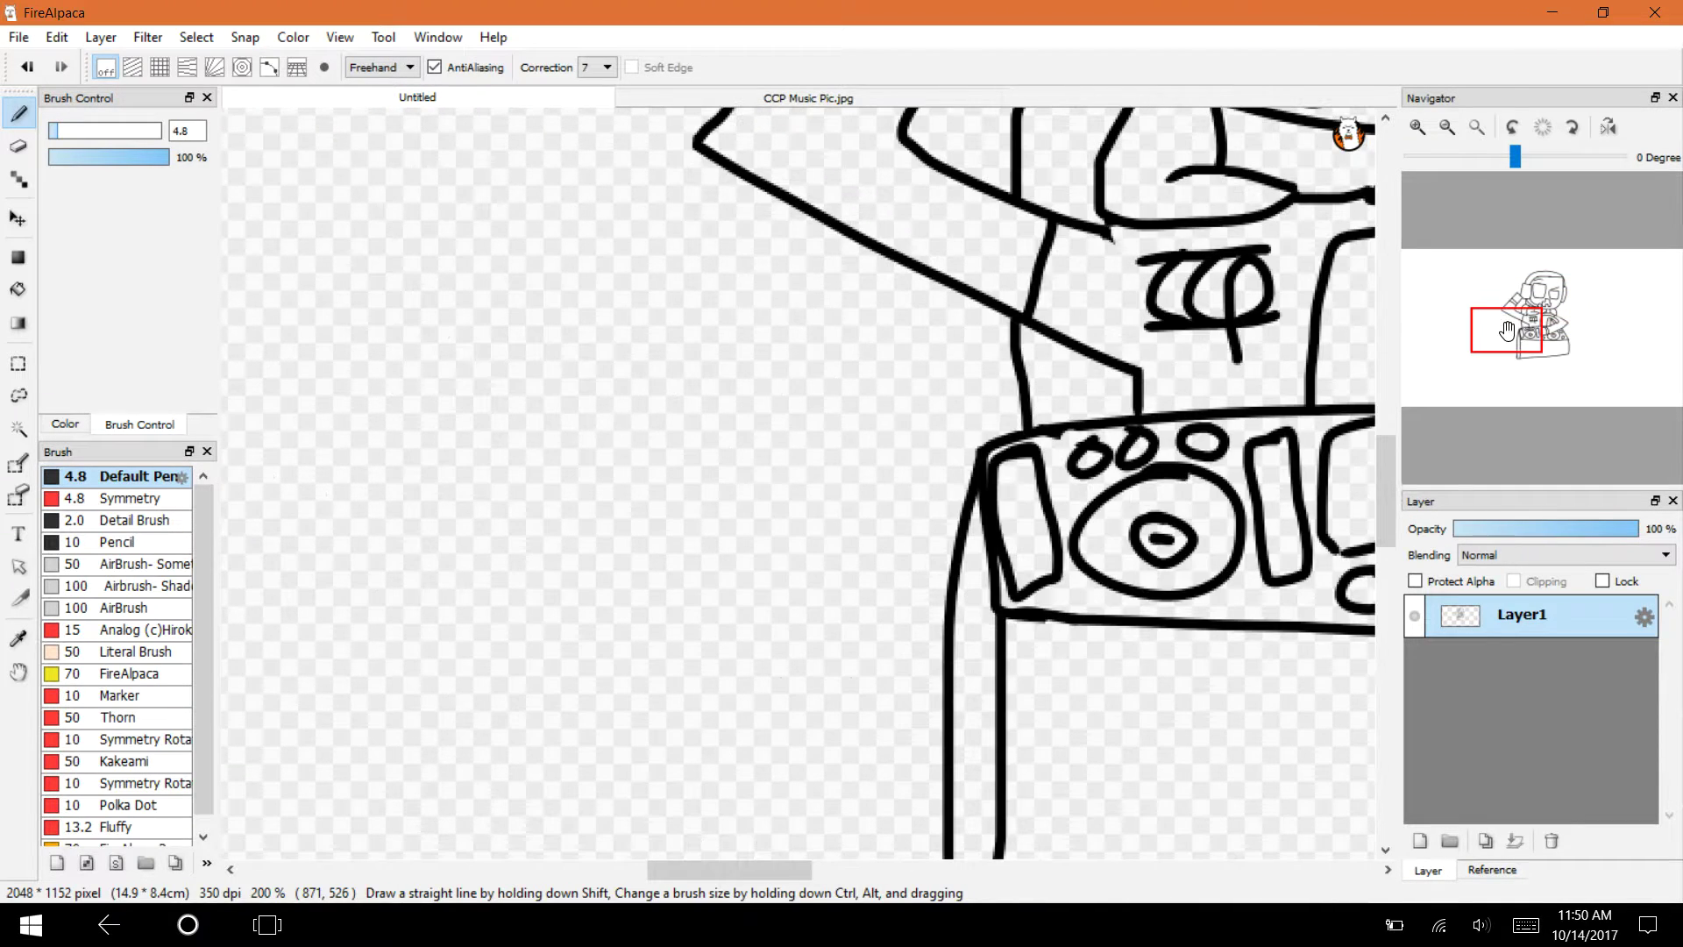
Draw horizon lines from both sides of the desk out to the canvas edges, redoing the left one slightly higher.
{"action": "left_click", "coordinate": [1477, 127]}
{"action": "left_click_drag", "start_coordinate": [692, 603], "coordinate": [226, 587]}
{"action": "key", "text": "ctrl+z"}
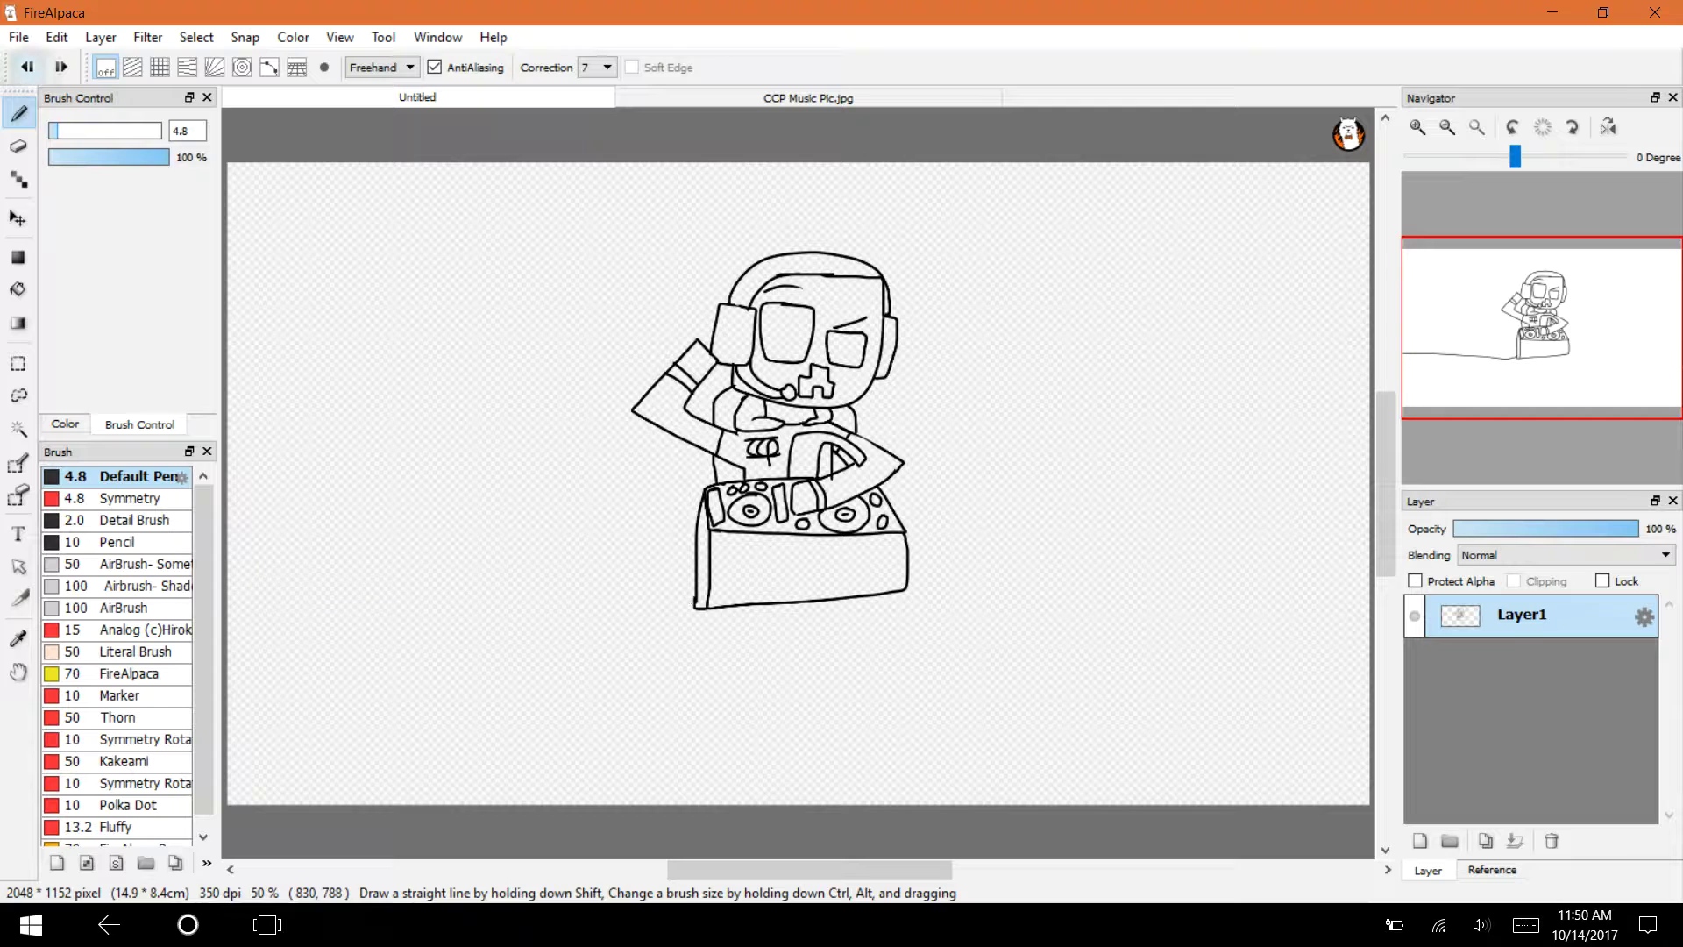
{"action": "left_click_drag", "start_coordinate": [691, 556], "coordinate": [175, 529]}
{"action": "left_click_drag", "start_coordinate": [910, 558], "coordinate": [1393, 580]}
{"action": "left_click", "coordinate": [268, 925]}
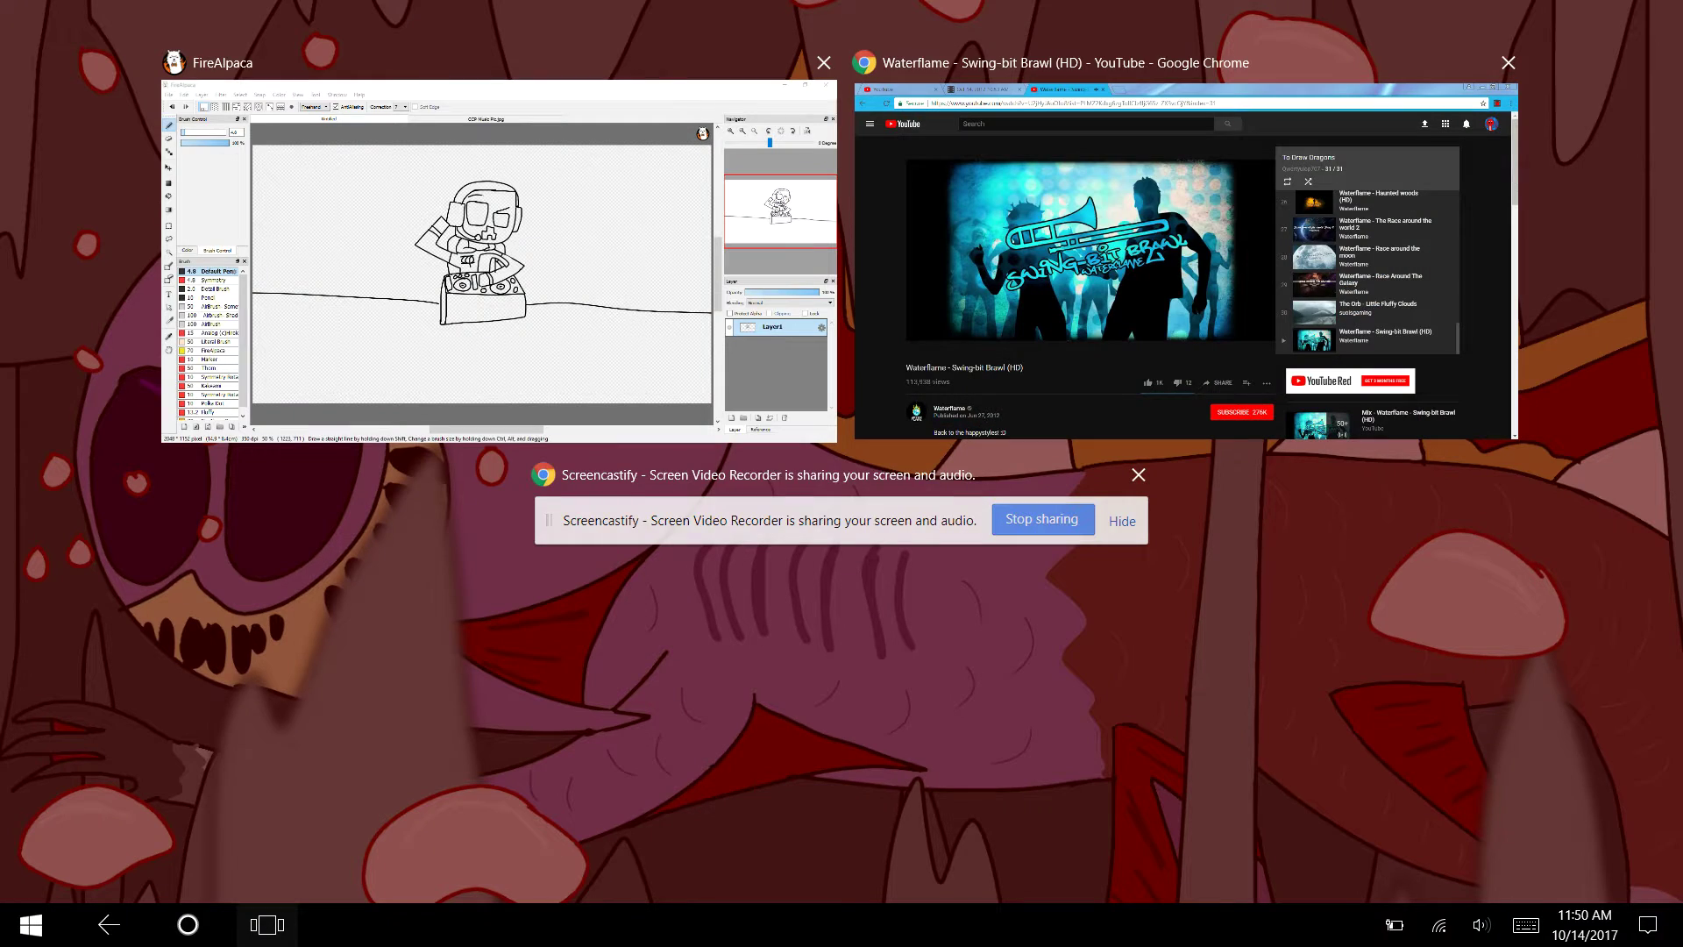
{"action": "left_click", "coordinate": [477, 315]}
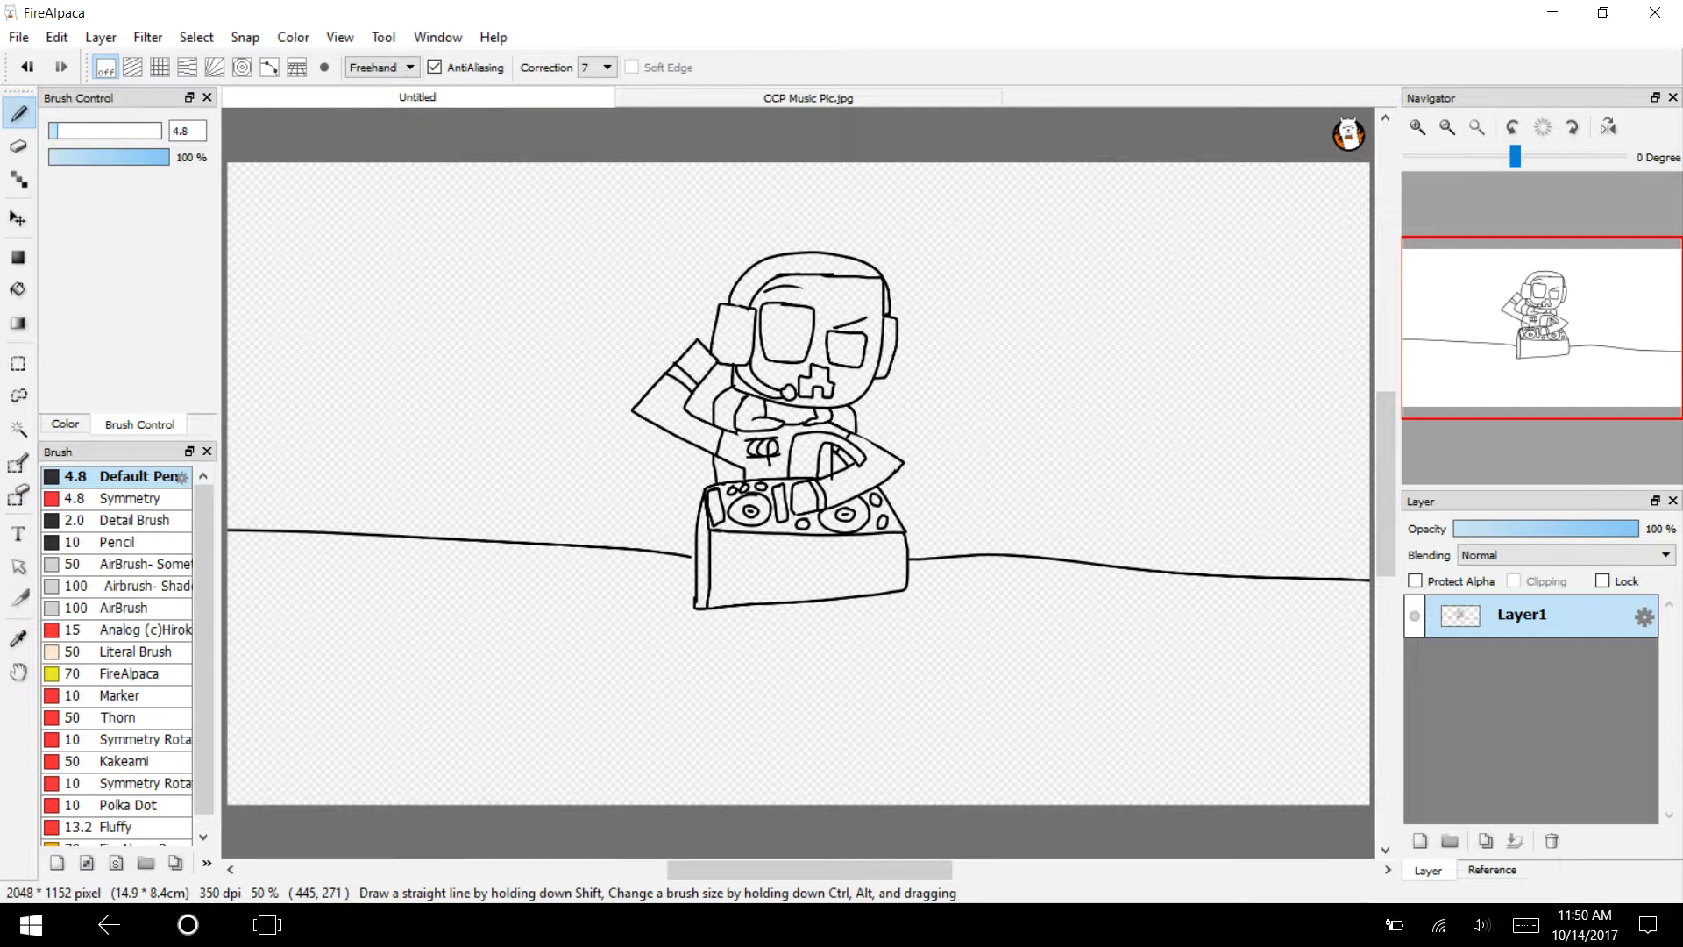
Close the gap between the left horizon line and the desk's left side with a short stroke.
{"action": "left_click", "coordinate": [1417, 127]}
{"action": "left_click", "coordinate": [1418, 127]}
{"action": "left_click_drag", "start_coordinate": [1523, 332], "coordinate": [1509, 348]}
{"action": "left_click", "coordinate": [1417, 127]}
{"action": "left_click", "coordinate": [1418, 127]}
{"action": "left_click", "coordinate": [1417, 127]}
{"action": "left_click_drag", "start_coordinate": [942, 417], "coordinate": [967, 426]}
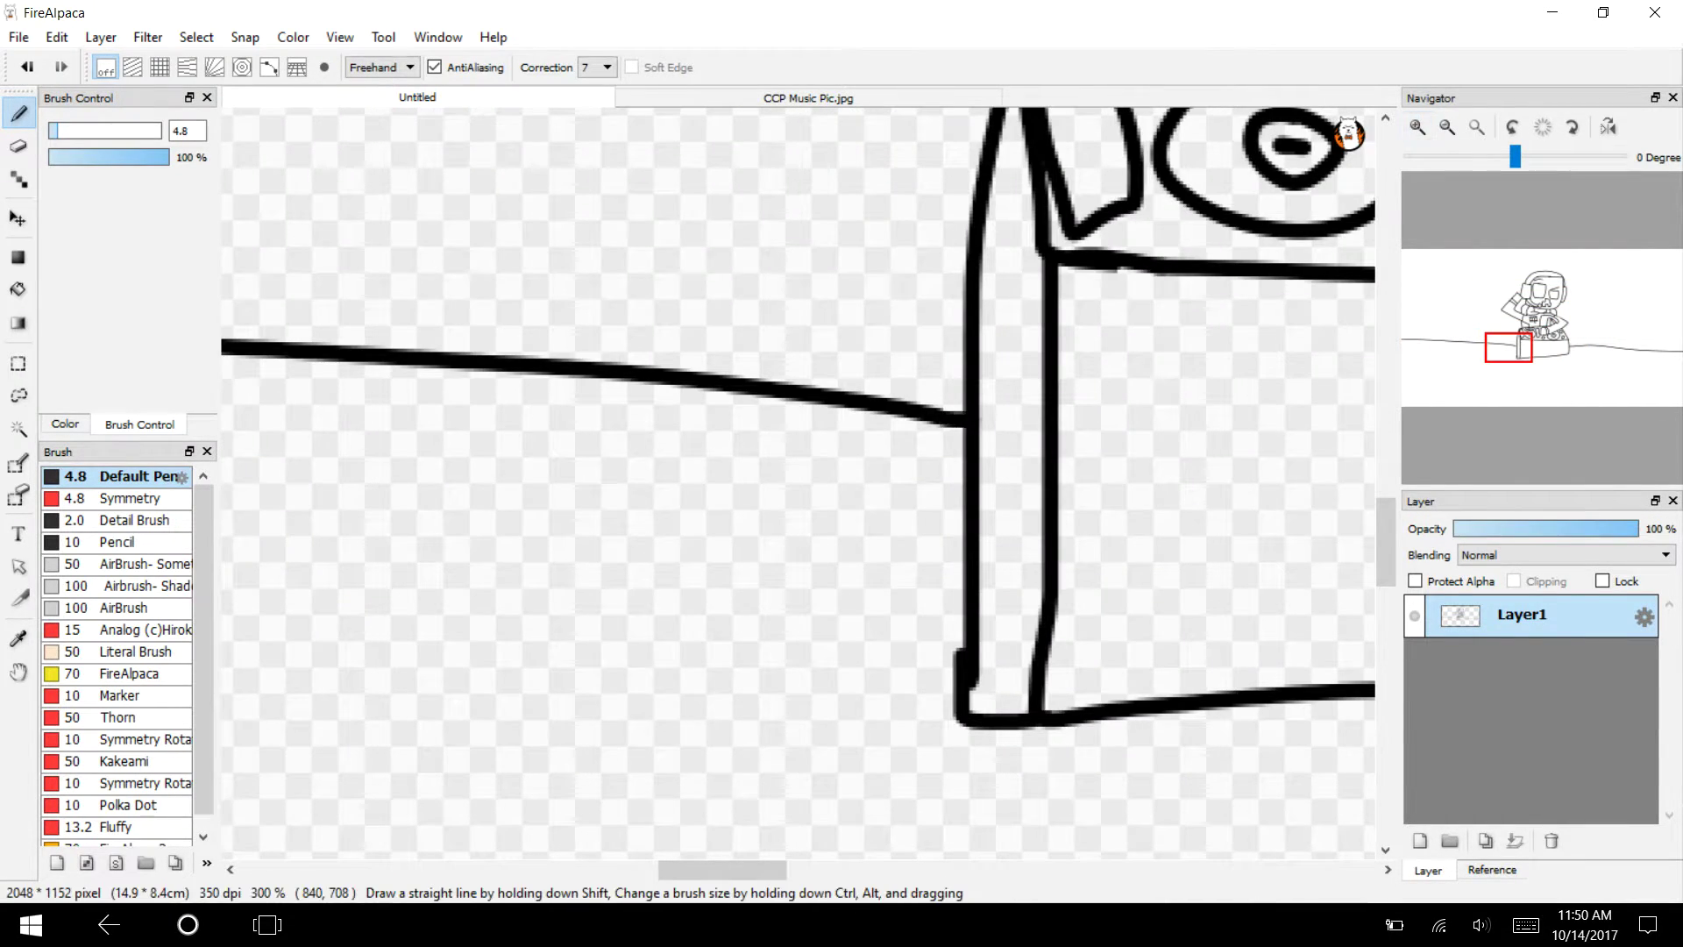
Left of the character, draw a large panel's outline from a stepped leg at the canvas bottom, up its side and across its top.
{"action": "left_click", "coordinate": [1447, 127]}
{"action": "left_click", "coordinate": [1448, 127]}
{"action": "left_click", "coordinate": [1448, 127]}
{"action": "left_click_drag", "start_coordinate": [1545, 321], "coordinate": [1482, 354]}
{"action": "mouse_move", "coordinate": [738, 779]}
{"action": "left_mouse_down"}
{"action": "mouse_move", "coordinate": [736, 648]}
{"action": "mouse_move", "coordinate": [828, 661]}
{"action": "mouse_move", "coordinate": [891, 640]}
{"action": "mouse_move", "coordinate": [903, 66]}
{"action": "left_mouse_up"}
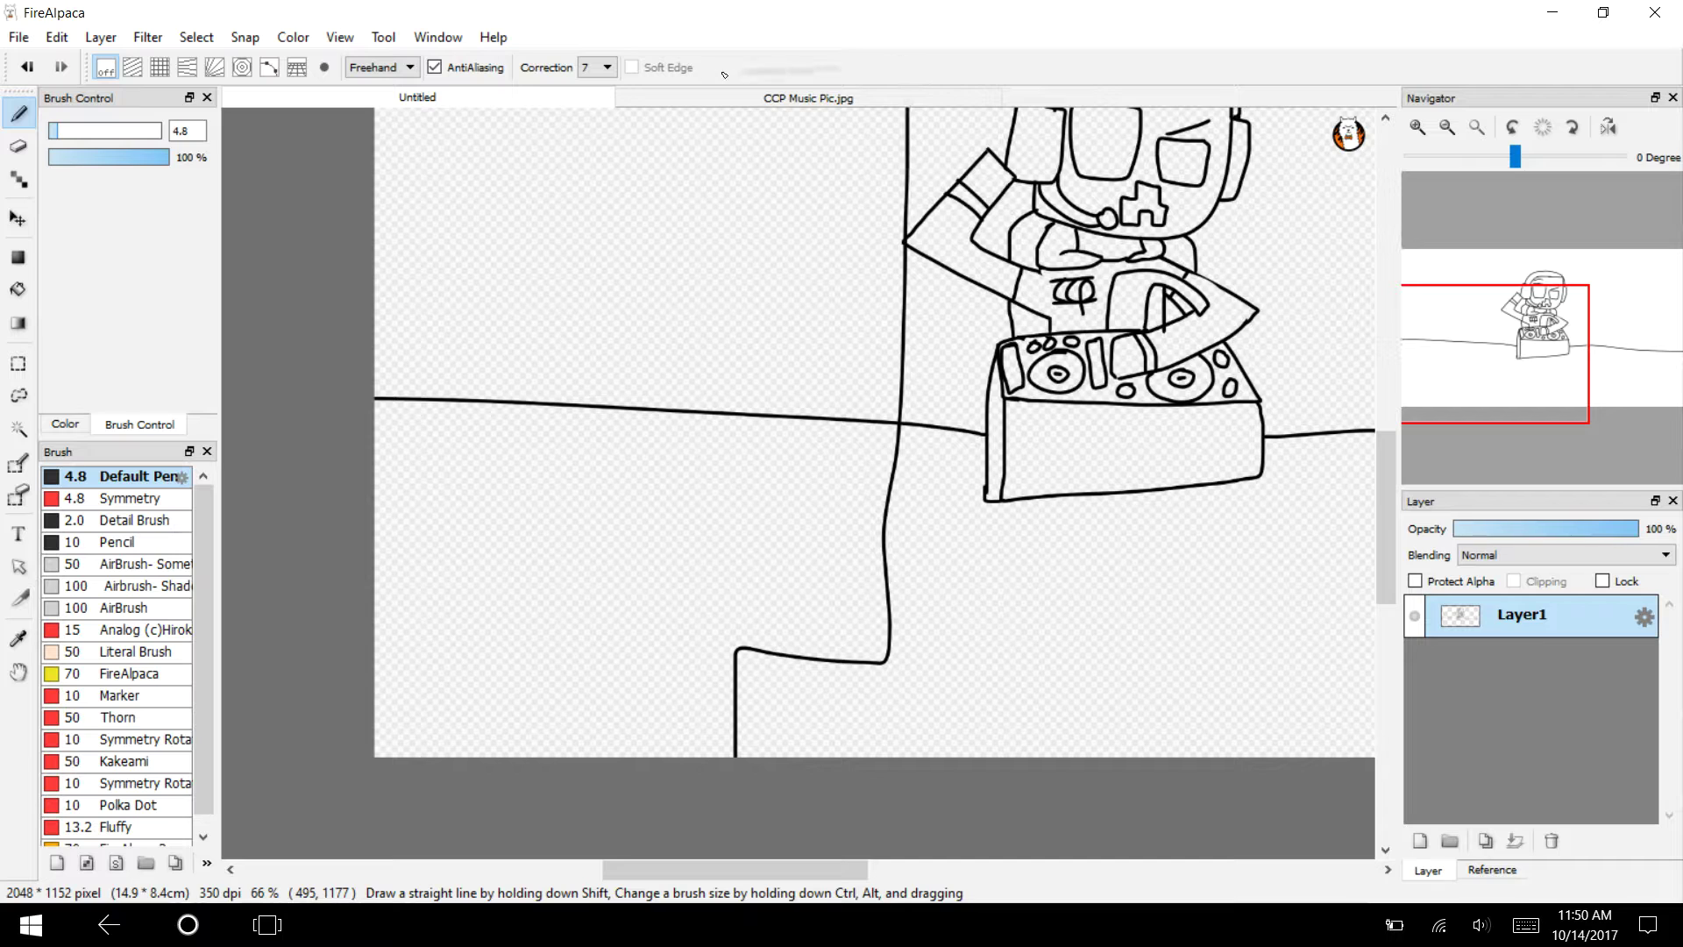
Draw the left panel's second leg as a rounded corner from the canvas bottom to the left canvas edge, undoing earlier tries.
{"action": "left_click_drag", "start_coordinate": [1504, 334], "coordinate": [1461, 358]}
{"action": "left_click_drag", "start_coordinate": [563, 737], "coordinate": [581, 602]}
{"action": "key", "text": "ctrl+z"}
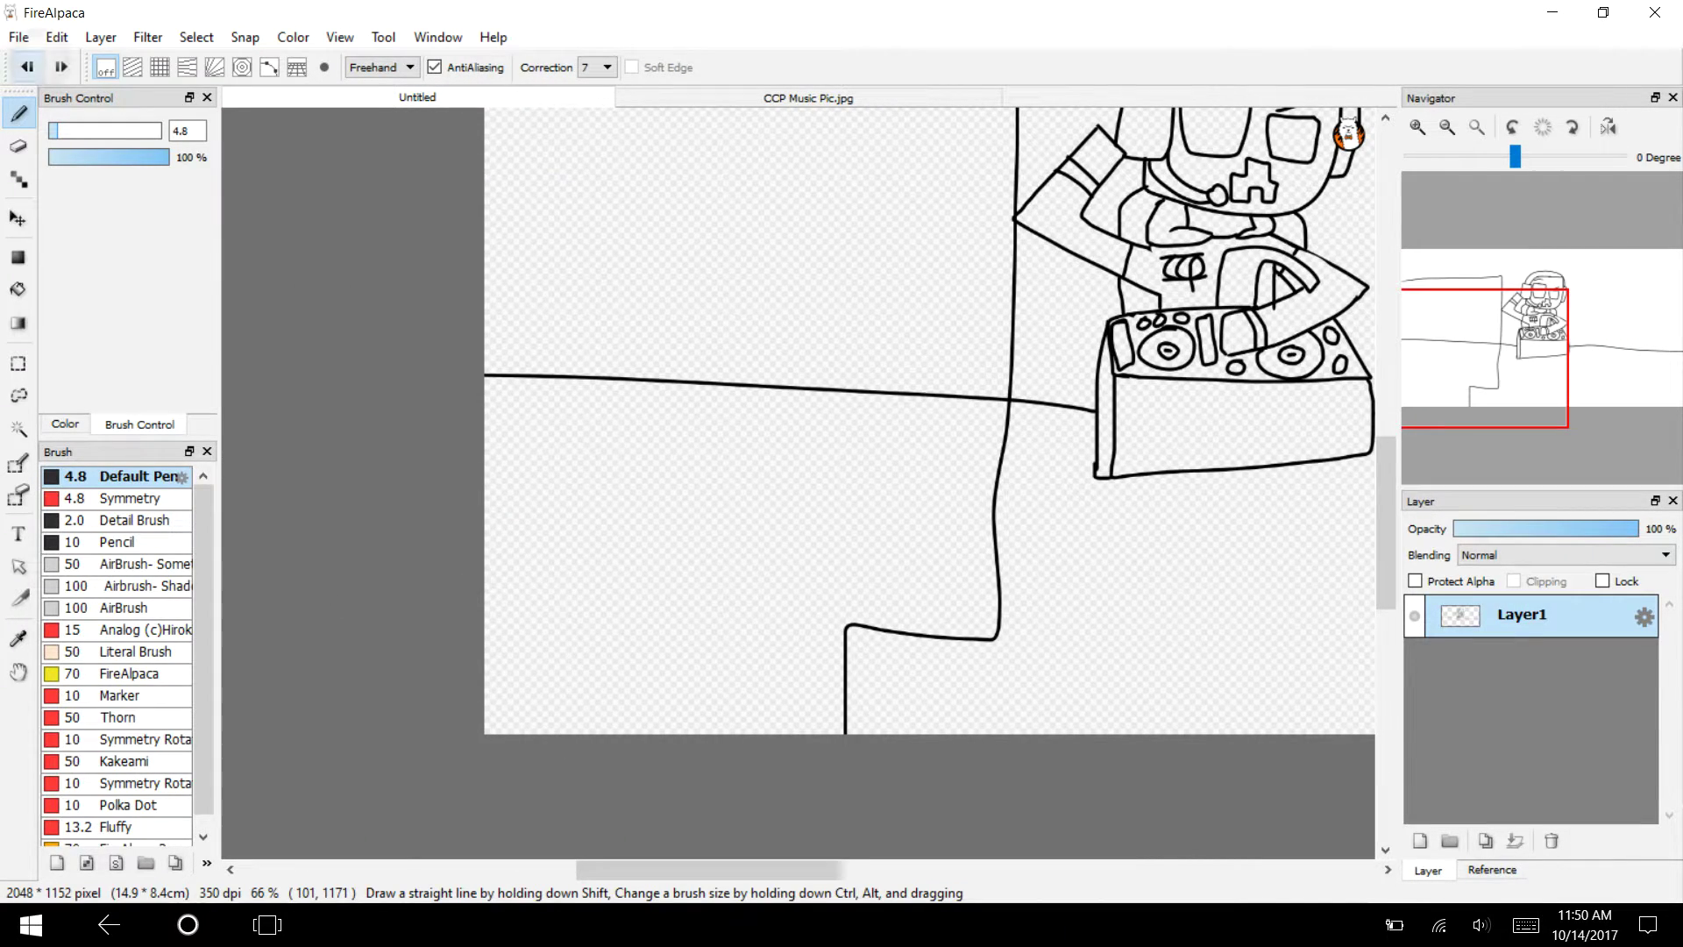
{"action": "mouse_move", "coordinate": [584, 741]}
{"action": "left_mouse_down"}
{"action": "mouse_move", "coordinate": [574, 647]}
{"action": "mouse_move", "coordinate": [484, 666]}
{"action": "left_mouse_up"}
{"action": "key", "text": "ctrl+z"}
{"action": "mouse_move", "coordinate": [577, 741]}
{"action": "left_mouse_down"}
{"action": "mouse_move", "coordinate": [586, 676]}
{"action": "mouse_move", "coordinate": [364, 671]}
{"action": "left_mouse_up"}
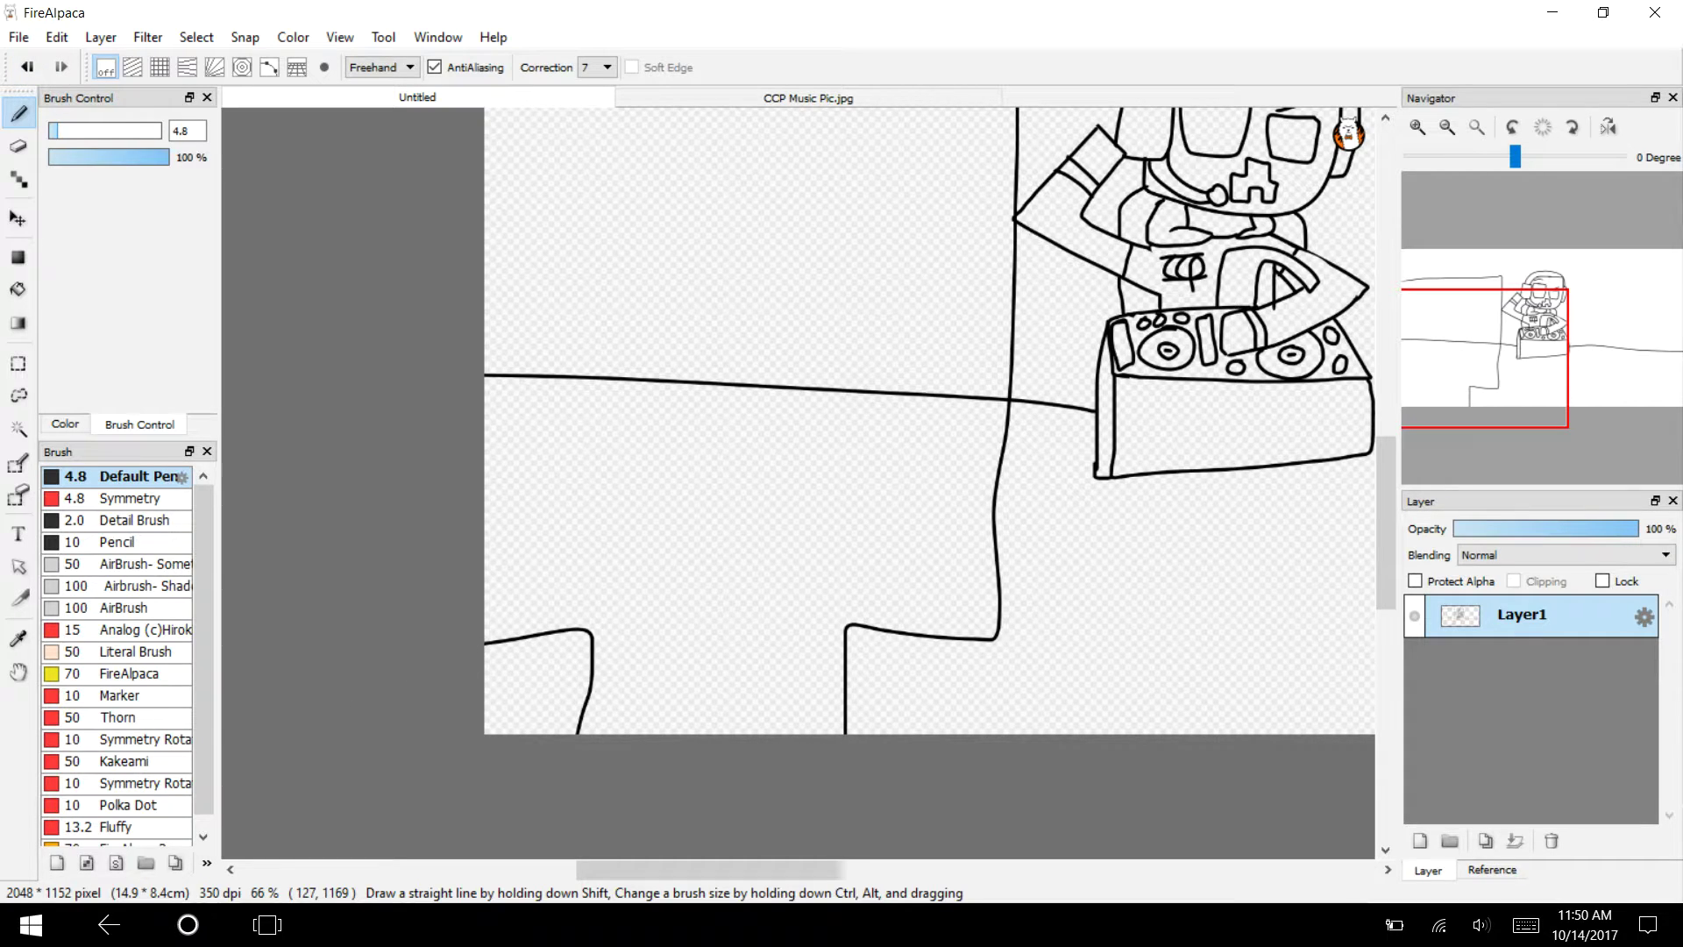
Draw a matching panel's left side with a stepped leg right of the desk, and undo the outline tried along its right side.
{"action": "left_click_drag", "start_coordinate": [1545, 350], "coordinate": [1644, 349]}
{"action": "mouse_move", "coordinate": [849, 754]}
{"action": "left_mouse_down"}
{"action": "mouse_move", "coordinate": [723, 662]}
{"action": "mouse_move", "coordinate": [676, 279]}
{"action": "mouse_move", "coordinate": [688, 106]}
{"action": "left_mouse_up"}
{"action": "mouse_move", "coordinate": [1110, 750]}
{"action": "left_mouse_down"}
{"action": "mouse_move", "coordinate": [1110, 647]}
{"action": "mouse_move", "coordinate": [1171, 526]}
{"action": "mouse_move", "coordinate": [1163, 107]}
{"action": "left_mouse_up"}
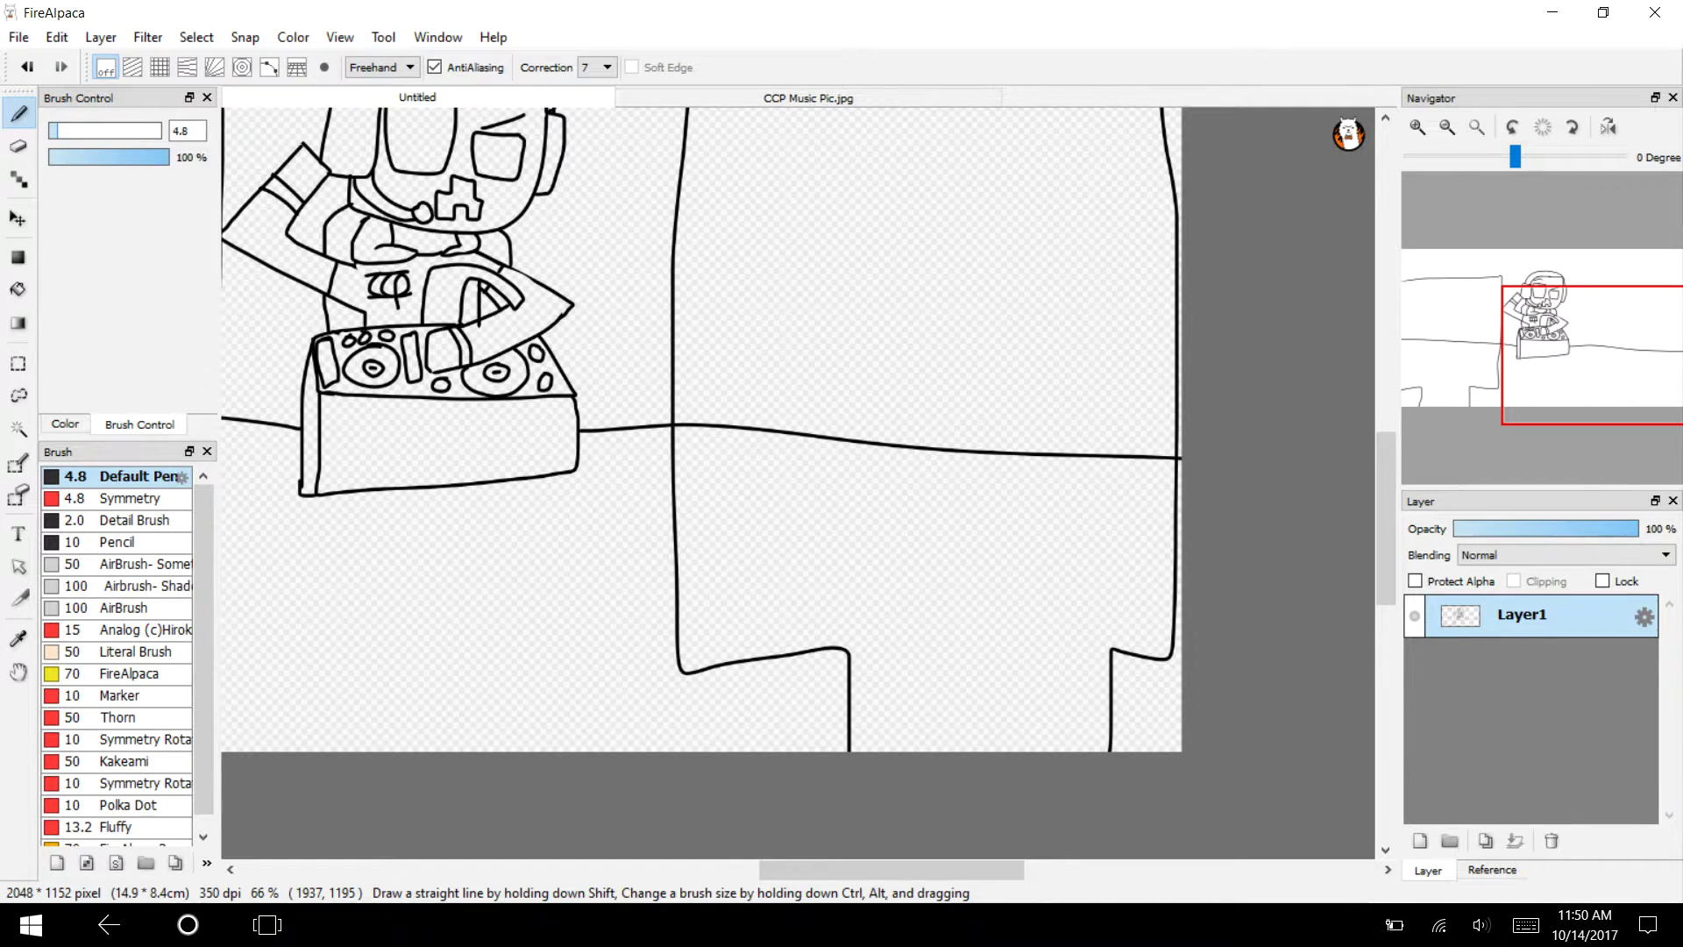
{"action": "mouse_move", "coordinate": [1612, 355]}
{"action": "left_mouse_down"}
{"action": "mouse_move", "coordinate": [1624, 327]}
{"action": "mouse_move", "coordinate": [1579, 396]}
{"action": "left_mouse_up"}
{"action": "key", "text": "ctrl+z"}
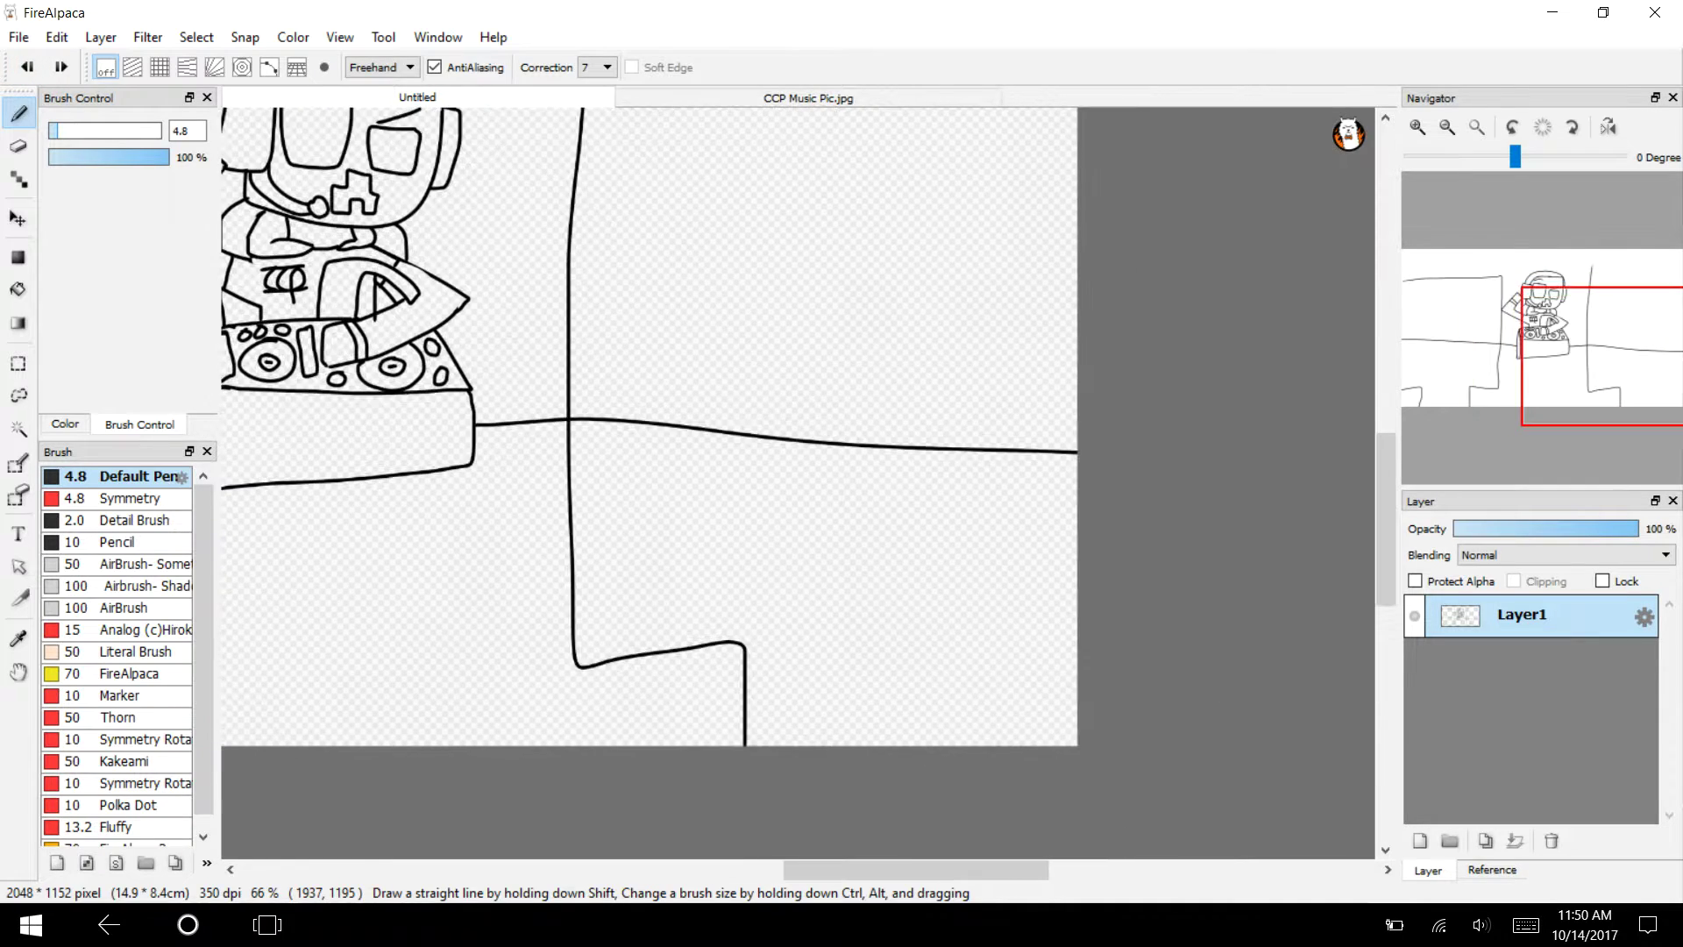
{"action": "left_click", "coordinate": [27, 67]}
Draw the right panel's second leg corner and its top edge, both running out to the right canvas edge.
{"action": "left_click_drag", "start_coordinate": [1078, 644], "coordinate": [973, 656]}
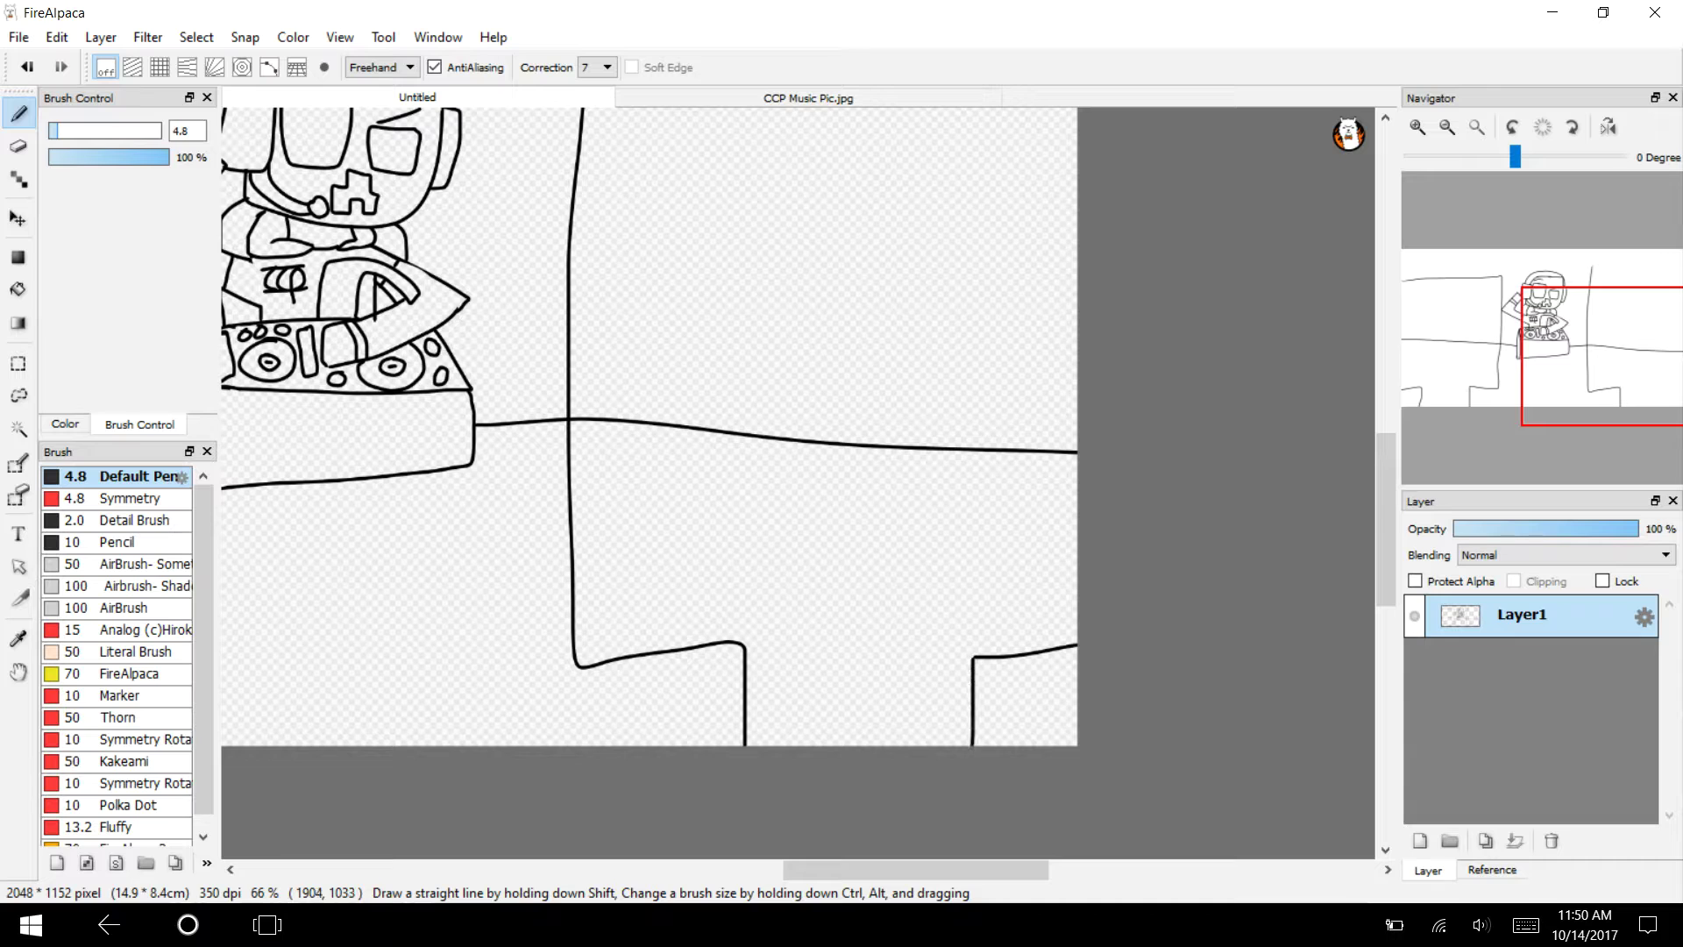
{"action": "left_click_drag", "start_coordinate": [1588, 319], "coordinate": [1575, 270]}
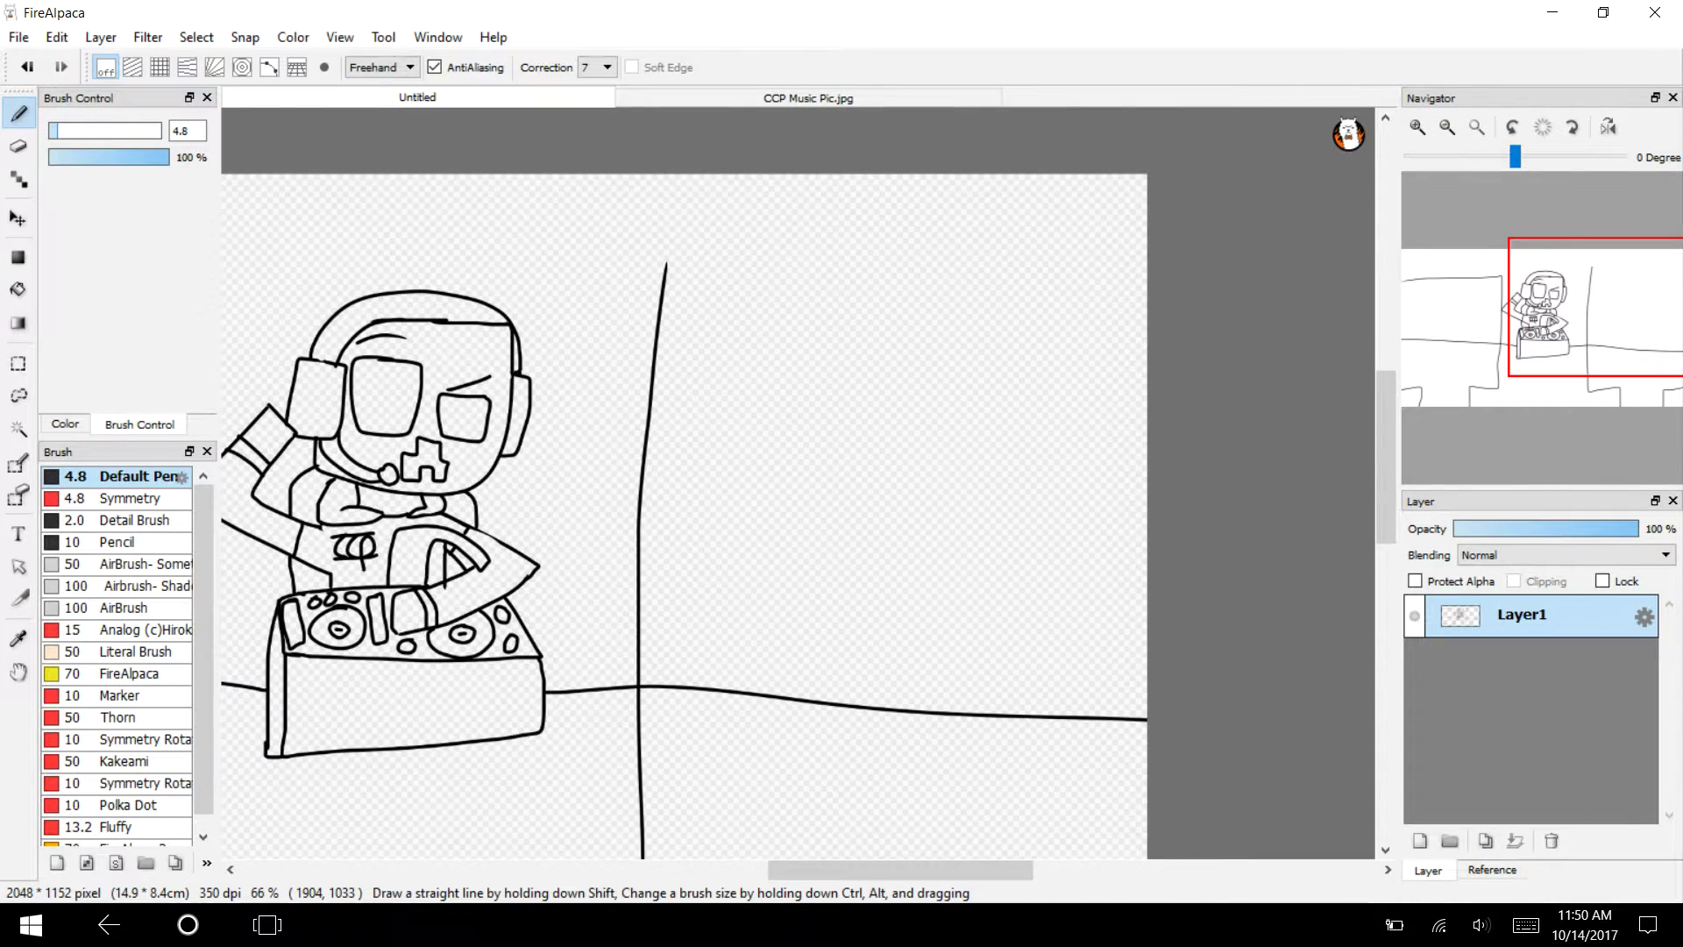
{"action": "left_click_drag", "start_coordinate": [659, 262], "coordinate": [1228, 266]}
Erase the horizon line inside the right panel, including the leftover specks near the panel's left side.
{"action": "mouse_move", "coordinate": [1582, 314]}
{"action": "left_mouse_down"}
{"action": "mouse_move", "coordinate": [1567, 341]}
{"action": "mouse_move", "coordinate": [1544, 332]}
{"action": "mouse_move", "coordinate": [1599, 361]}
{"action": "left_mouse_up"}
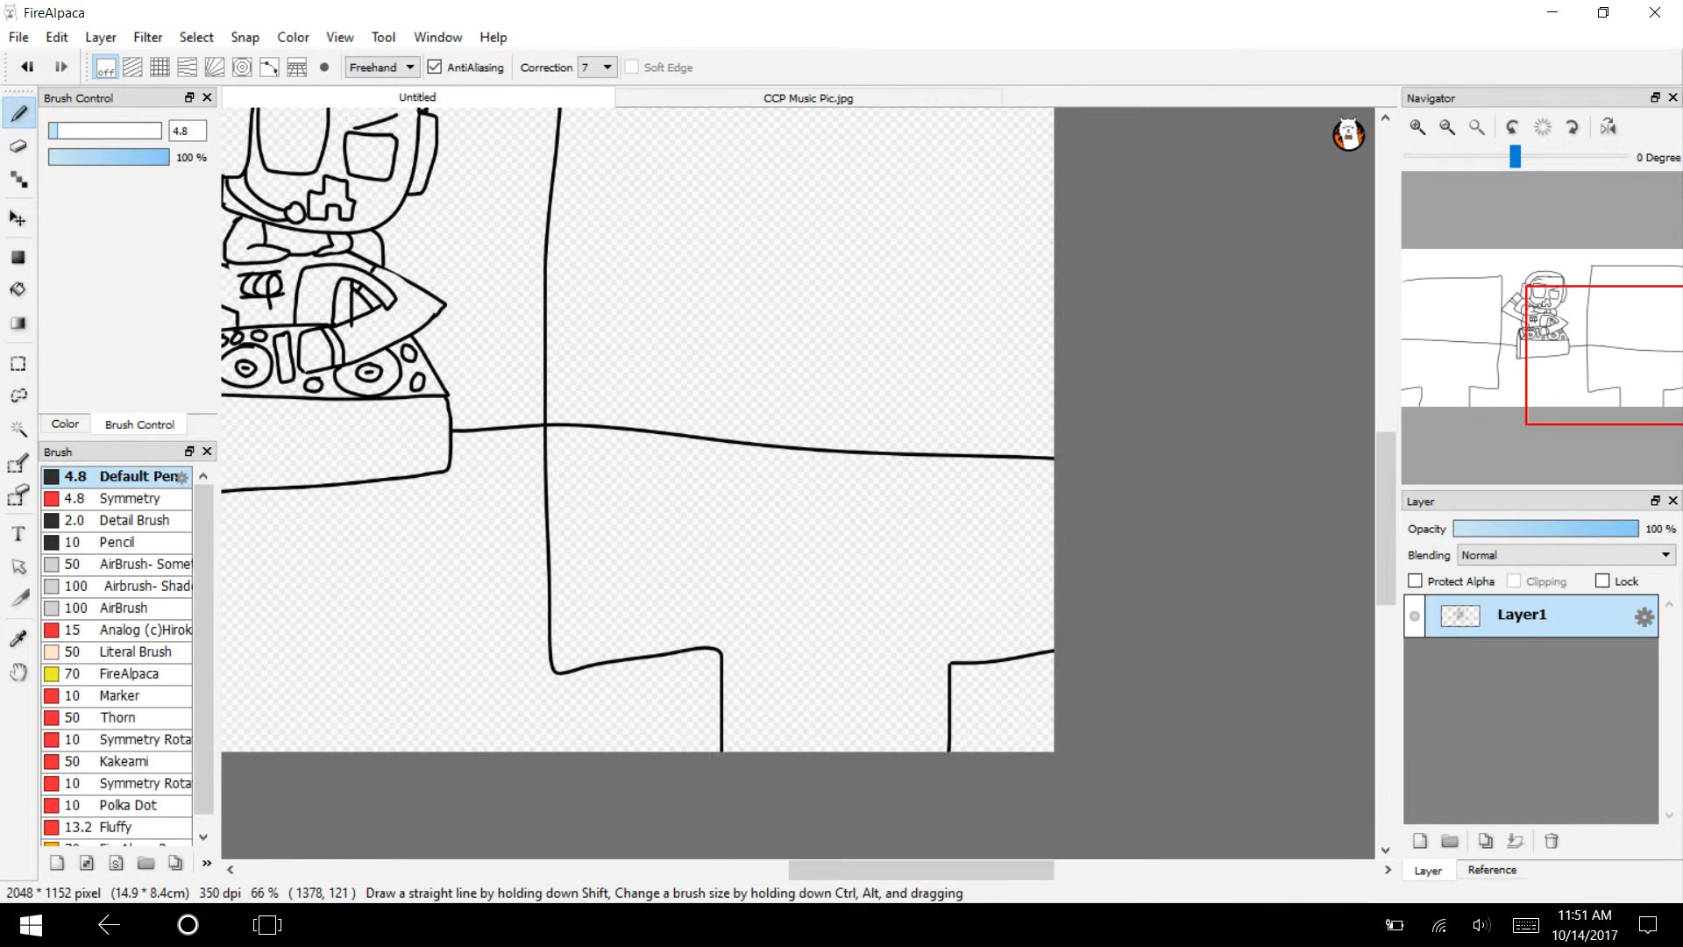
{"action": "key", "text": "e"}
{"action": "left_click", "coordinate": [1418, 127]}
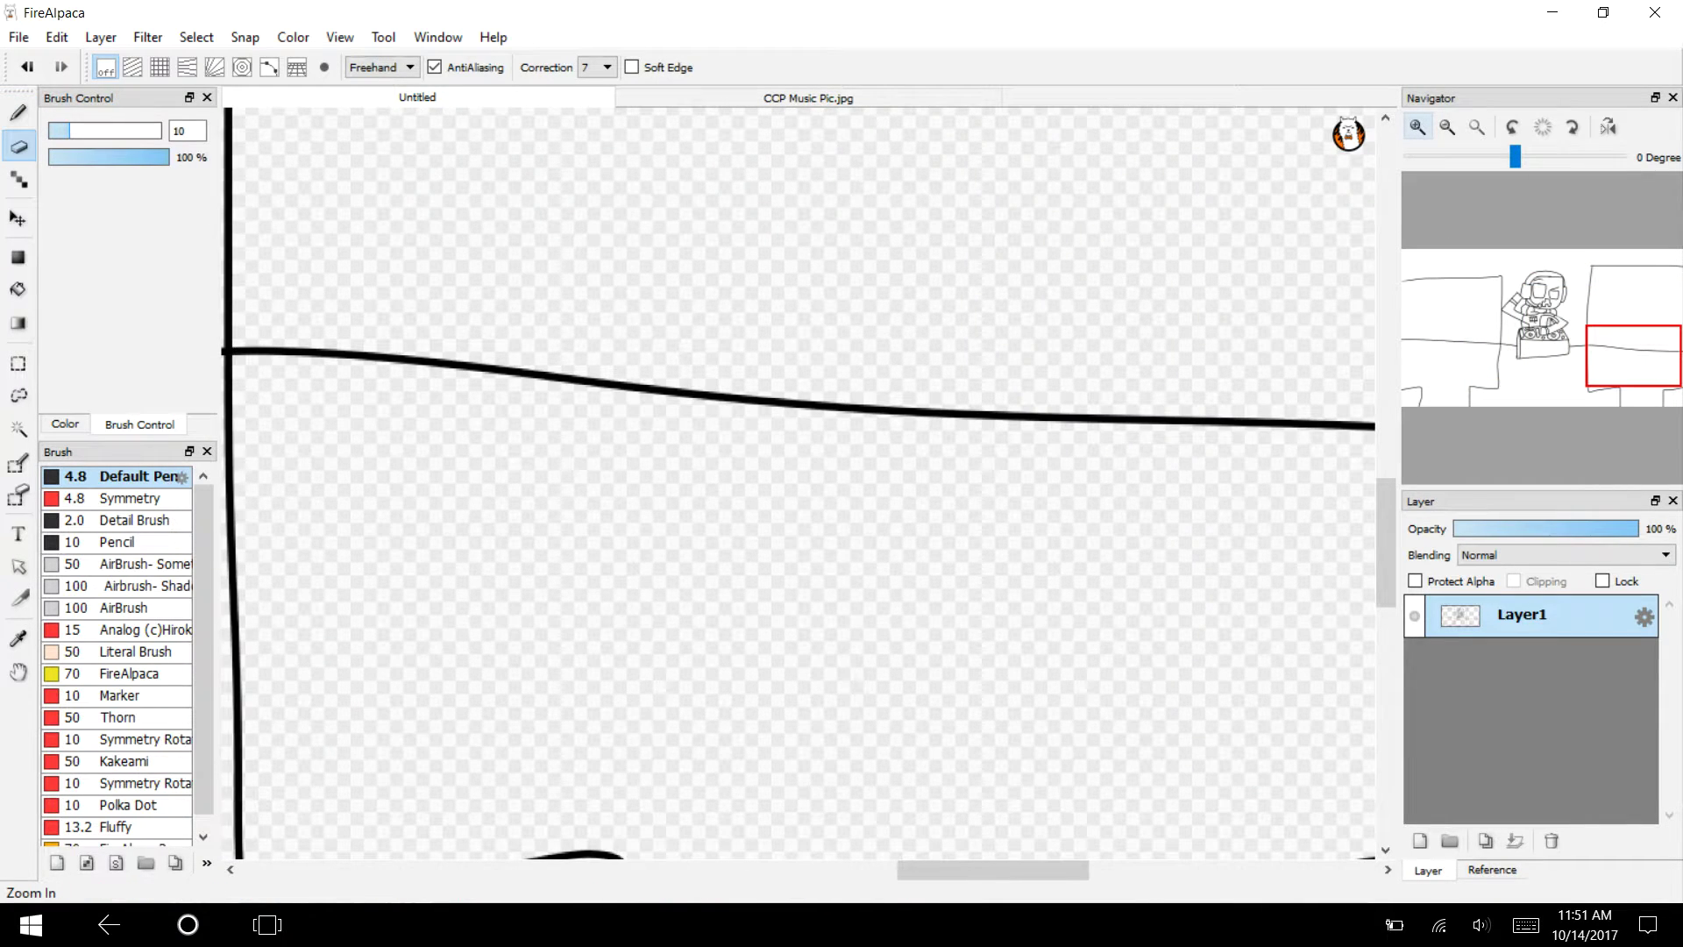
{"action": "mouse_move", "coordinate": [666, 394]}
{"action": "left_mouse_down"}
{"action": "mouse_move", "coordinate": [845, 448]}
{"action": "mouse_move", "coordinate": [891, 429]}
{"action": "mouse_move", "coordinate": [995, 470]}
{"action": "mouse_move", "coordinate": [1142, 463]}
{"action": "mouse_move", "coordinate": [1074, 386]}
{"action": "mouse_move", "coordinate": [1009, 398]}
{"action": "mouse_move", "coordinate": [1304, 438]}
{"action": "mouse_move", "coordinate": [1298, 425]}
{"action": "left_mouse_up"}
{"action": "left_click_drag", "start_coordinate": [1625, 331], "coordinate": [1657, 346]}
{"action": "mouse_move", "coordinate": [1037, 534]}
{"action": "left_mouse_down"}
{"action": "mouse_move", "coordinate": [1009, 497]}
{"action": "mouse_move", "coordinate": [1153, 559]}
{"action": "left_mouse_up"}
{"action": "mouse_move", "coordinate": [1602, 348]}
{"action": "left_mouse_down"}
{"action": "mouse_move", "coordinate": [1581, 357]}
{"action": "mouse_move", "coordinate": [1604, 349]}
{"action": "left_mouse_up"}
{"action": "mouse_move", "coordinate": [1008, 504]}
{"action": "left_mouse_down"}
{"action": "mouse_move", "coordinate": [947, 477]}
{"action": "mouse_move", "coordinate": [943, 541]}
{"action": "mouse_move", "coordinate": [615, 458]}
{"action": "left_mouse_up"}
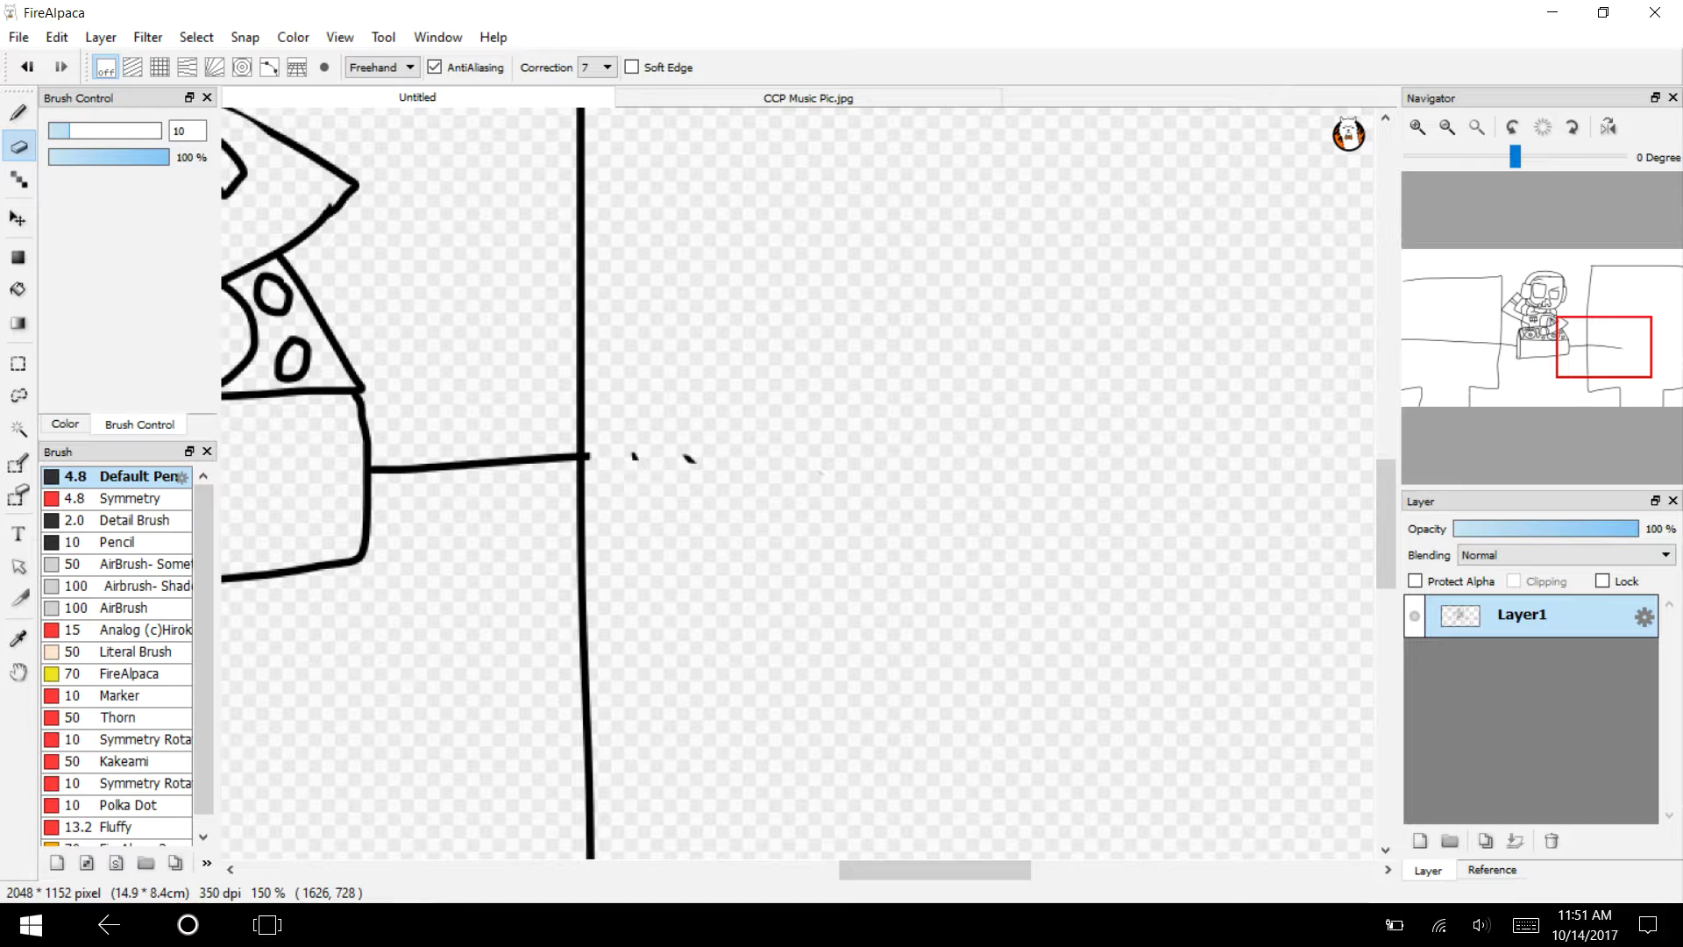
{"action": "left_click", "coordinate": [1418, 127]}
{"action": "left_click", "coordinate": [1418, 127]}
{"action": "left_click_drag", "start_coordinate": [796, 468], "coordinate": [430, 427]}
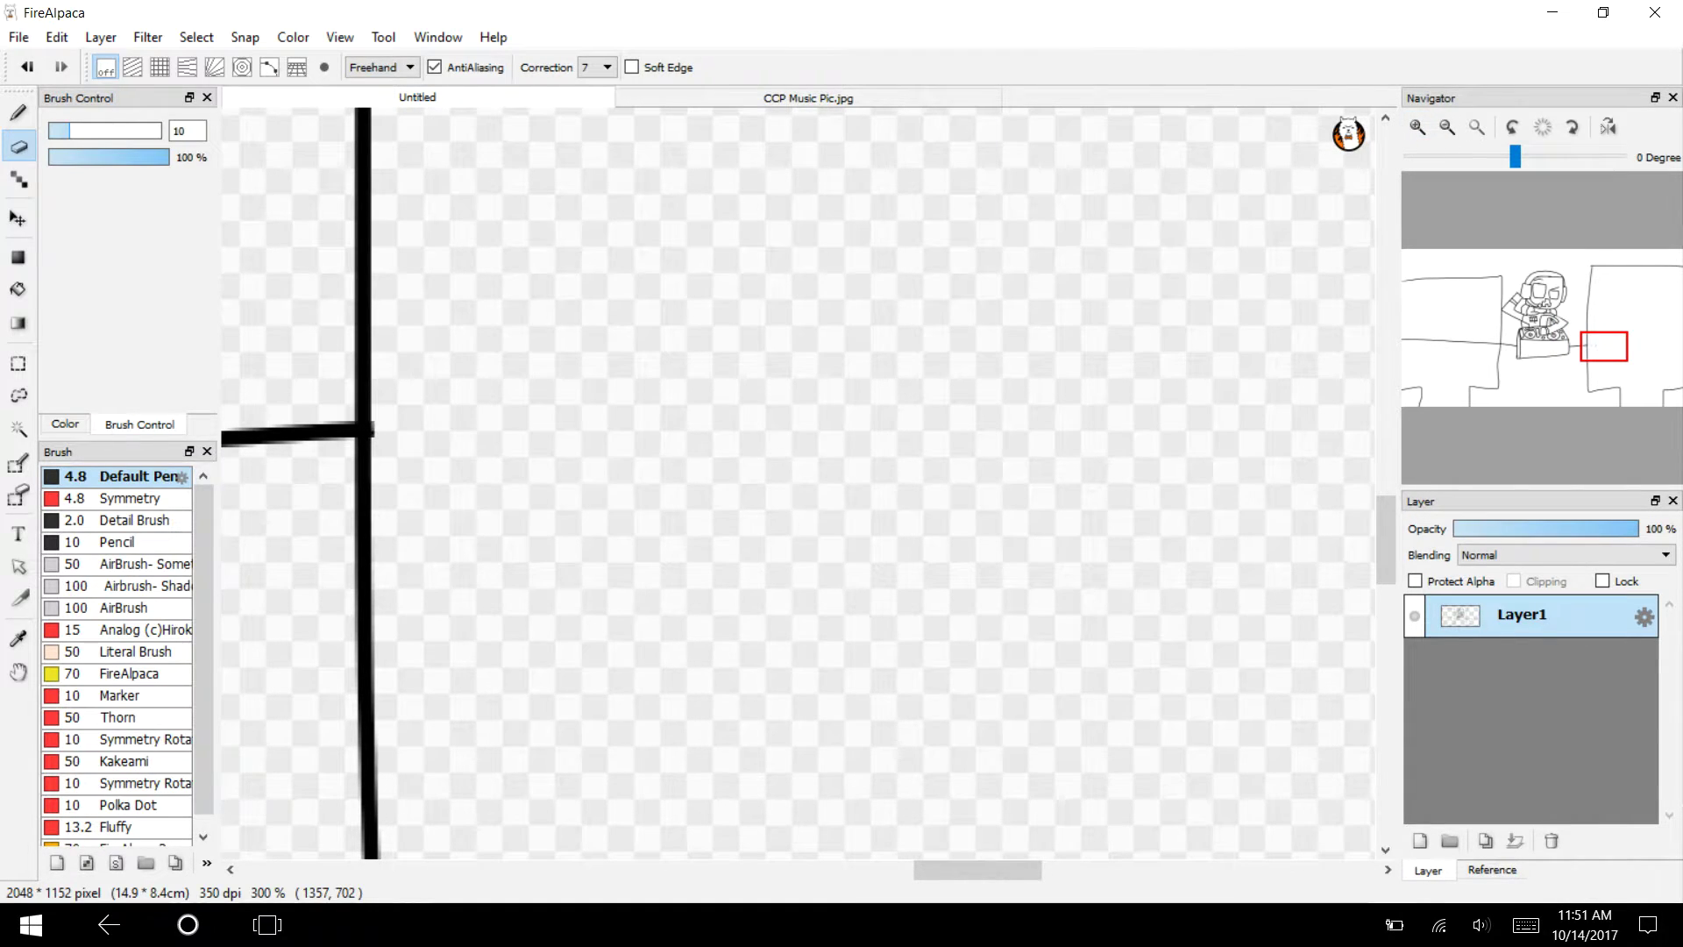
Erase the part of the horizon line that lies just inside the left panel's right side.
{"action": "left_click", "coordinate": [1447, 126]}
{"action": "left_click", "coordinate": [1447, 126]}
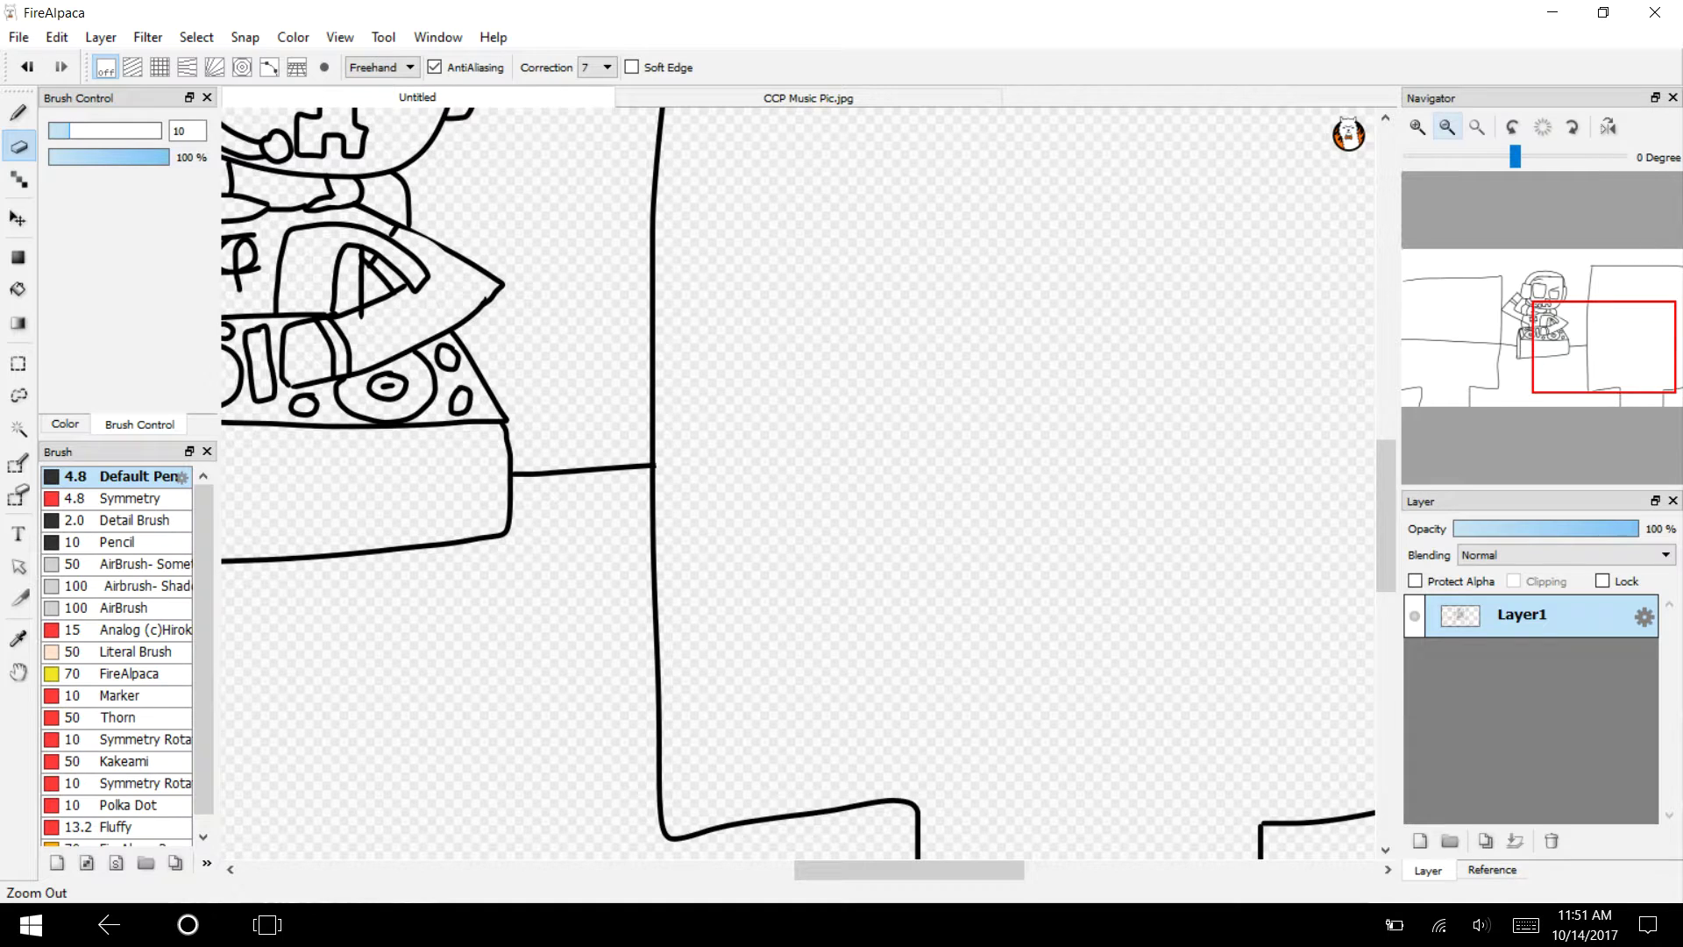
{"action": "left_click_drag", "start_coordinate": [1604, 327], "coordinate": [1473, 338]}
{"action": "left_click_drag", "start_coordinate": [987, 550], "coordinate": [983, 522]}
{"action": "left_click", "coordinate": [1418, 126]}
{"action": "left_click", "coordinate": [1417, 126]}
{"action": "left_click", "coordinate": [1417, 126]}
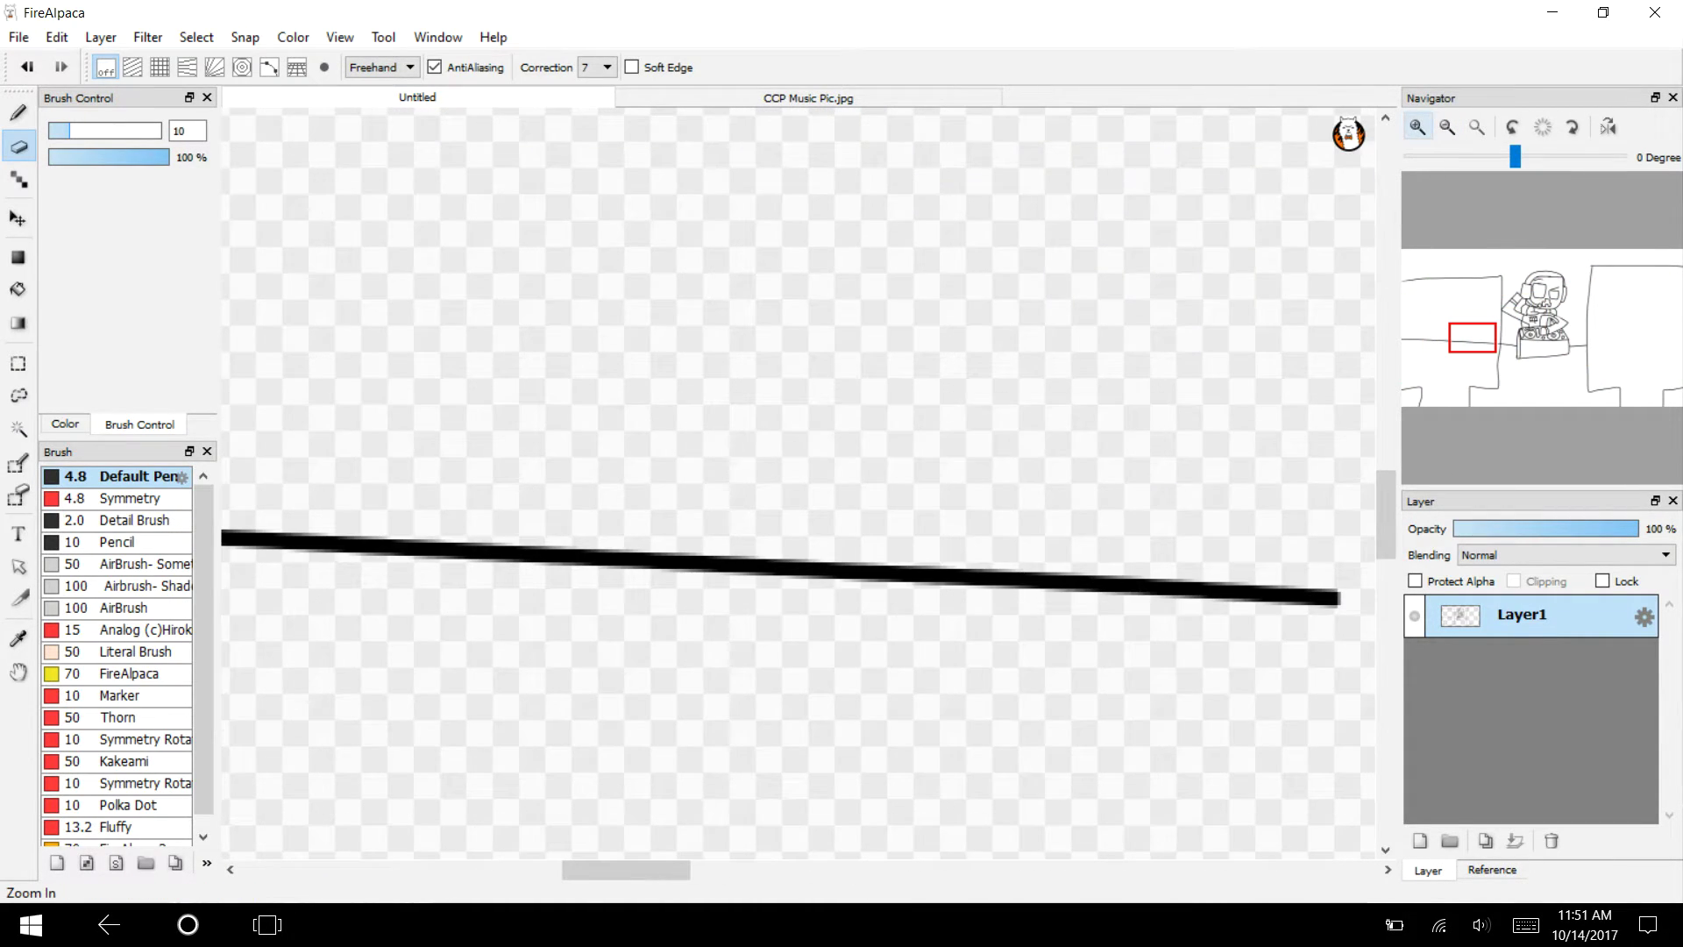
{"action": "left_click_drag", "start_coordinate": [625, 869], "coordinate": [668, 870]}
{"action": "left_click_drag", "start_coordinate": [1017, 611], "coordinate": [962, 510]}
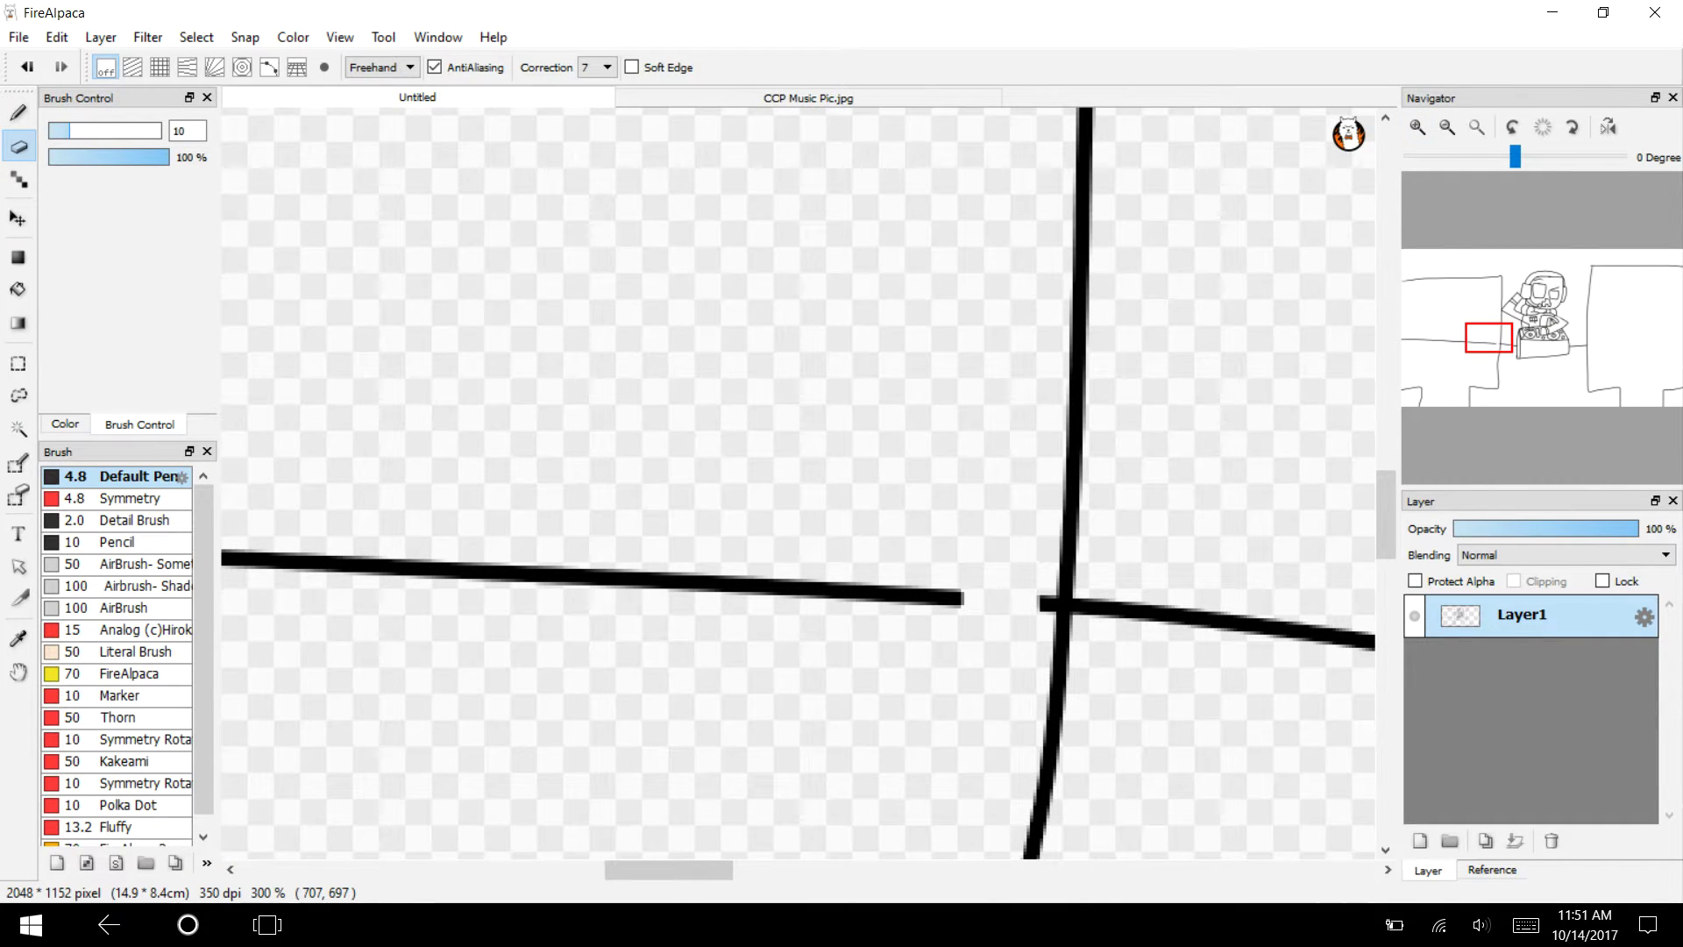
{"action": "key", "text": "XF86AudioLowerVolume"}
{"action": "left_click_drag", "start_coordinate": [1045, 613], "coordinate": [1043, 553]}
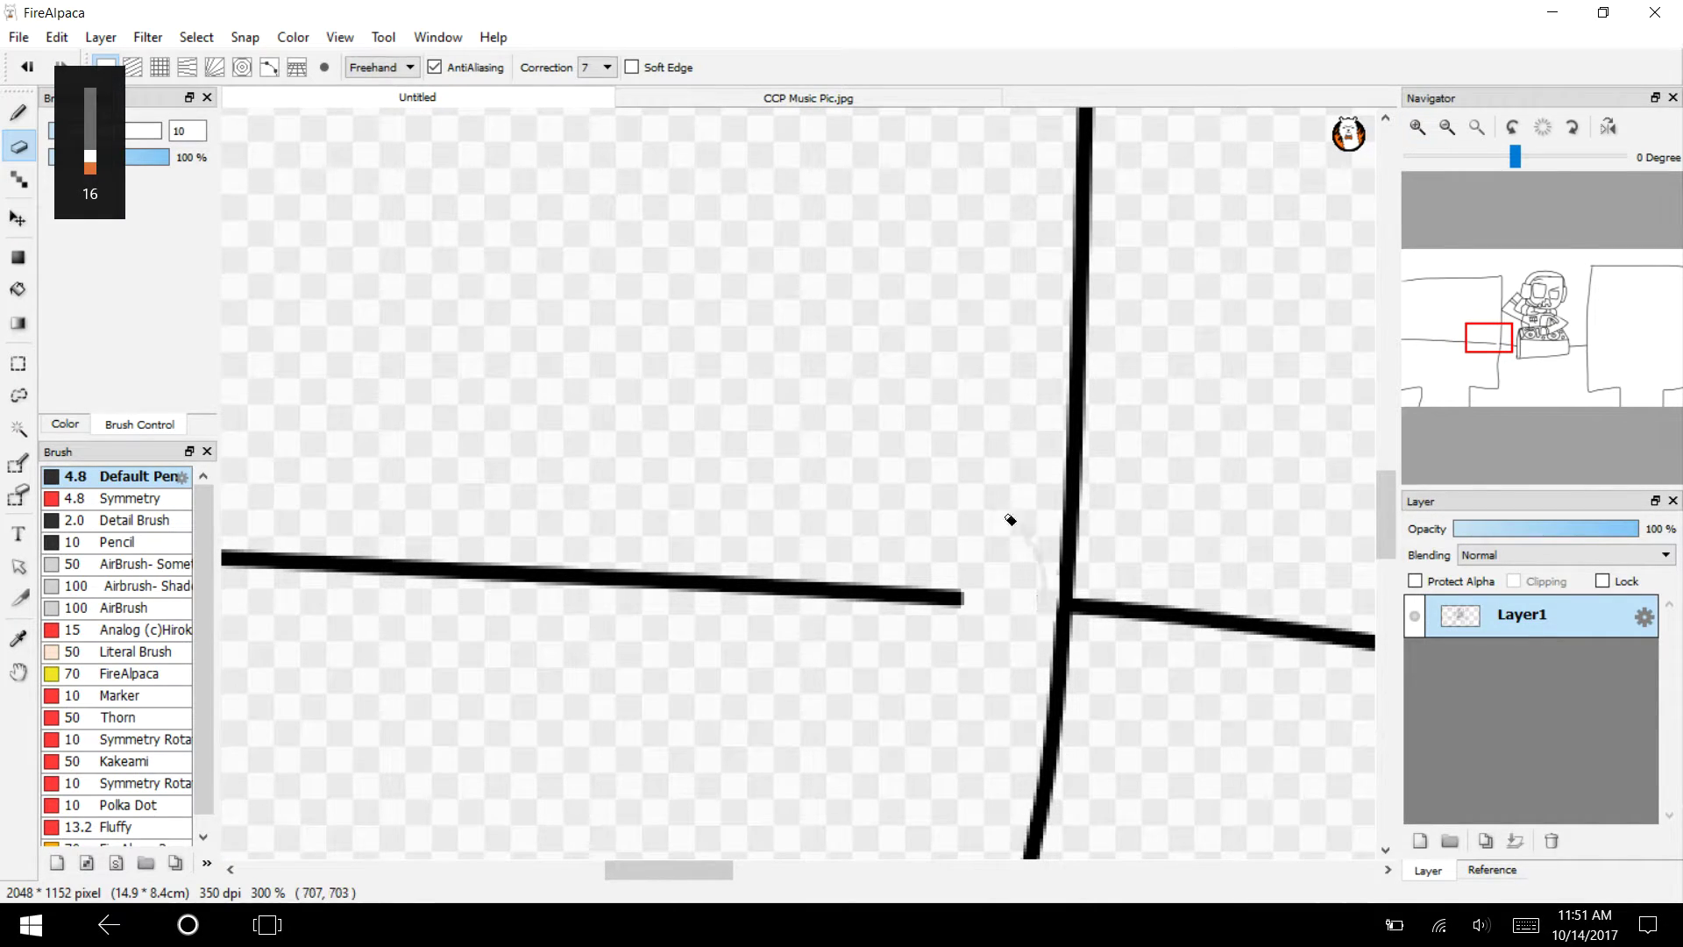
Erase the rest of the horizon line inside the left panel, out to the canvas edge.
{"action": "mouse_move", "coordinate": [963, 599]}
{"action": "left_mouse_down"}
{"action": "mouse_move", "coordinate": [263, 564]}
{"action": "mouse_move", "coordinate": [430, 568]}
{"action": "left_mouse_up"}
{"action": "left_click_drag", "start_coordinate": [669, 870], "coordinate": [511, 870]}
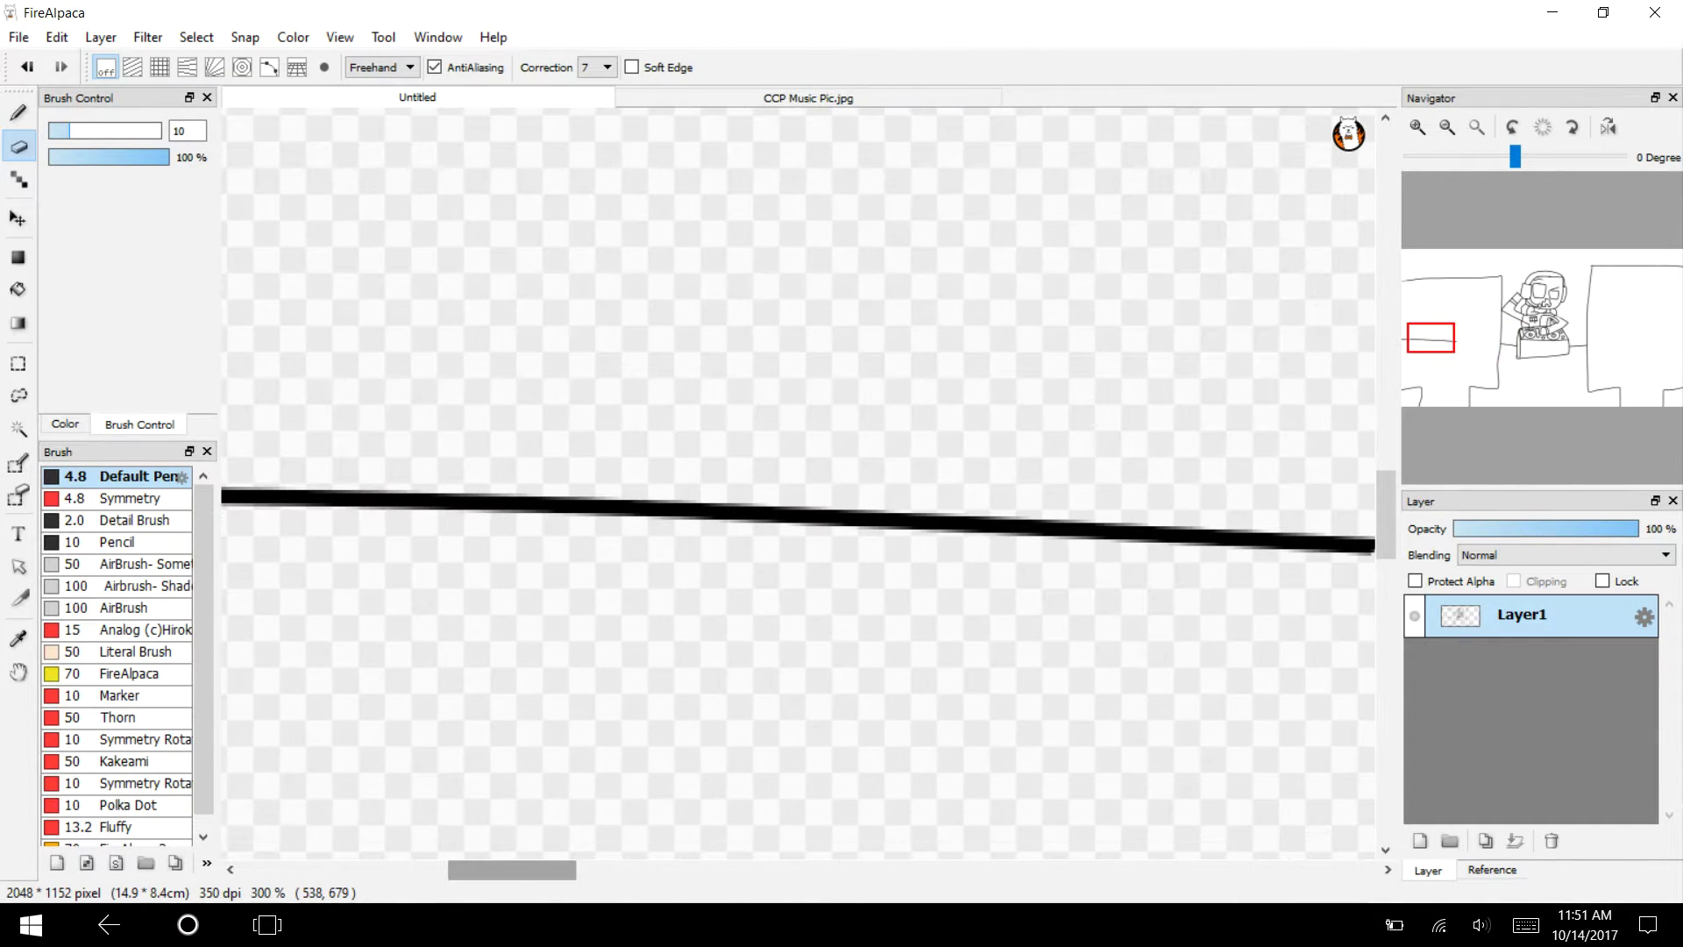
{"action": "left_click", "coordinate": [1447, 127]}
{"action": "mouse_move", "coordinate": [1183, 526]}
{"action": "left_mouse_down"}
{"action": "mouse_move", "coordinate": [266, 503]}
{"action": "mouse_move", "coordinate": [929, 508]}
{"action": "mouse_move", "coordinate": [544, 488]}
{"action": "mouse_move", "coordinate": [691, 526]}
{"action": "mouse_move", "coordinate": [614, 506]}
{"action": "left_mouse_up"}
{"action": "left_click", "coordinate": [1448, 127]}
{"action": "left_click", "coordinate": [1447, 127]}
{"action": "mouse_move", "coordinate": [1494, 325]}
{"action": "left_mouse_down"}
{"action": "mouse_move", "coordinate": [1477, 326]}
{"action": "mouse_move", "coordinate": [1512, 337]}
{"action": "mouse_move", "coordinate": [1453, 364]}
{"action": "mouse_move", "coordinate": [1450, 330]}
{"action": "mouse_move", "coordinate": [1452, 356]}
{"action": "left_mouse_up"}
With the pen, draw an inner frame inside the left panel, following its bottom, right, top and left sides.
{"action": "key", "text": "b"}
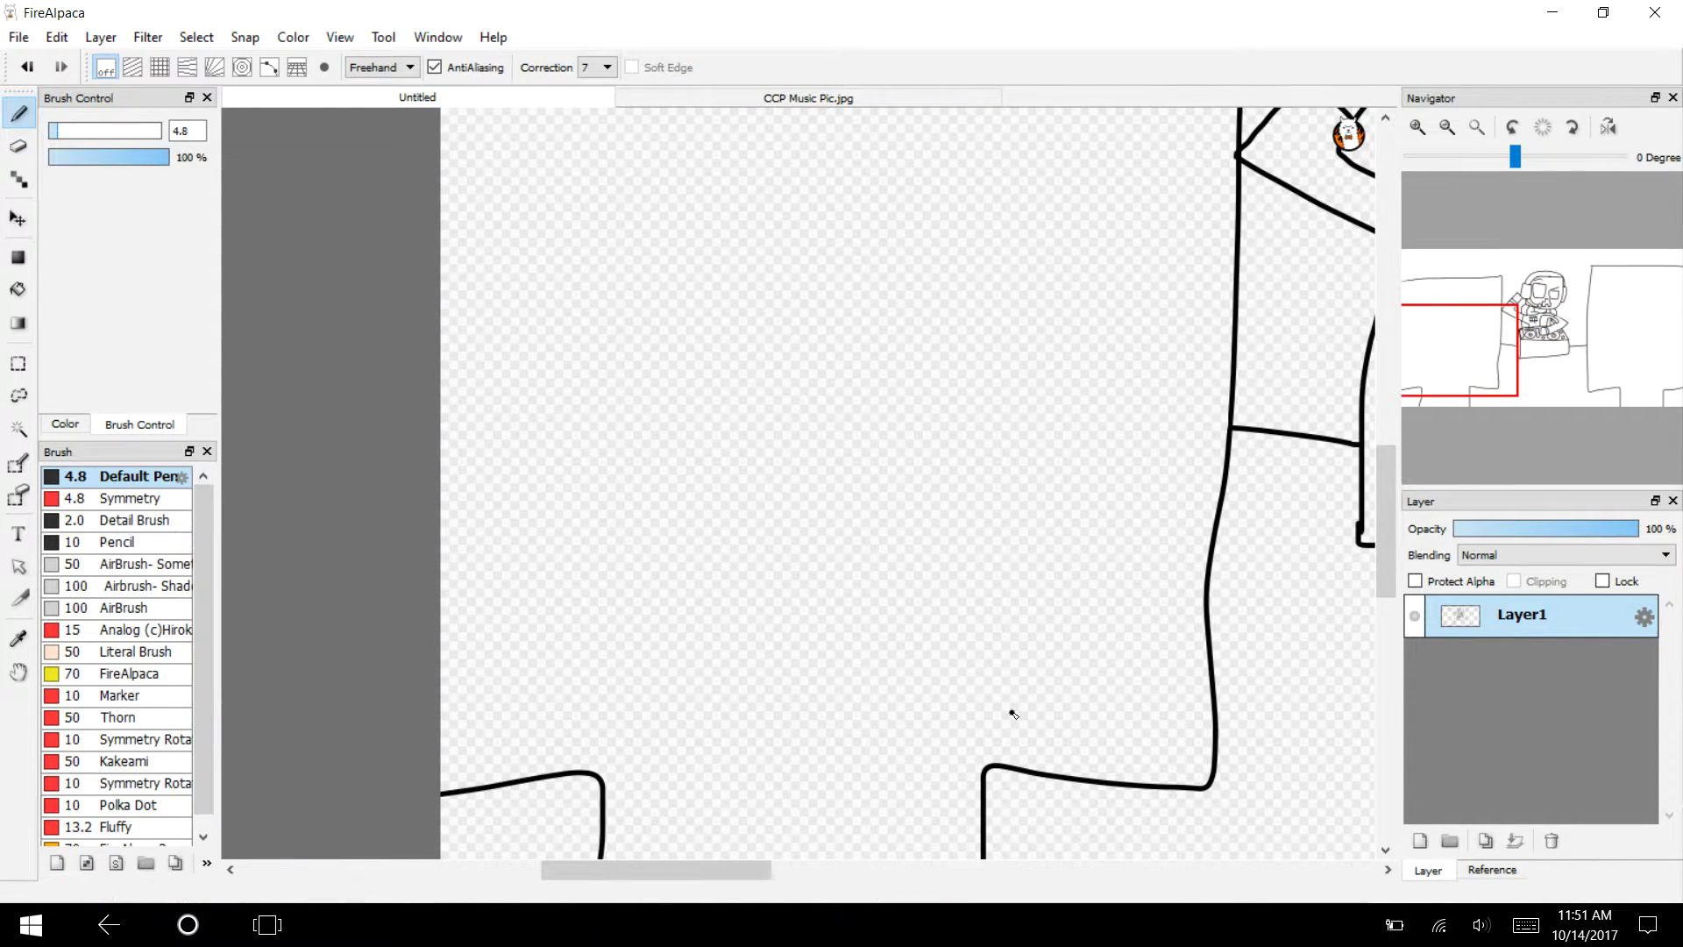
{"action": "left_click_drag", "start_coordinate": [1012, 712], "coordinate": [280, 762]}
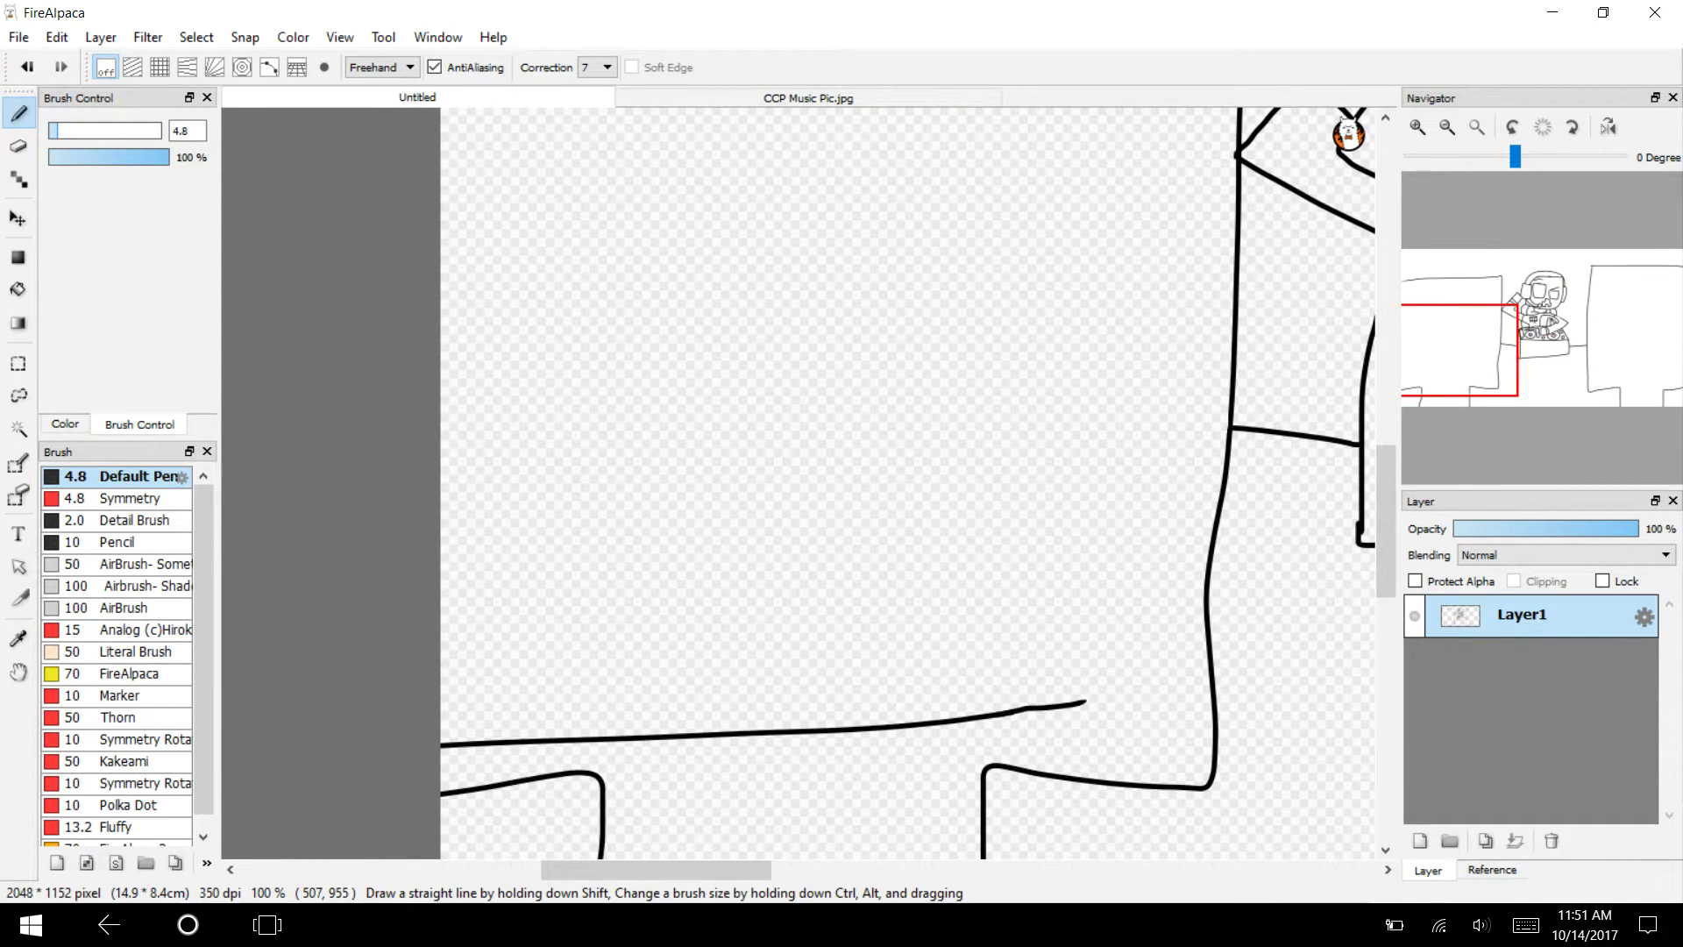
{"action": "left_click_drag", "start_coordinate": [1087, 705], "coordinate": [1110, 62]}
{"action": "scroll", "coordinate": [1097, 348], "scroll_direction": "up", "scroll_amount": 3}
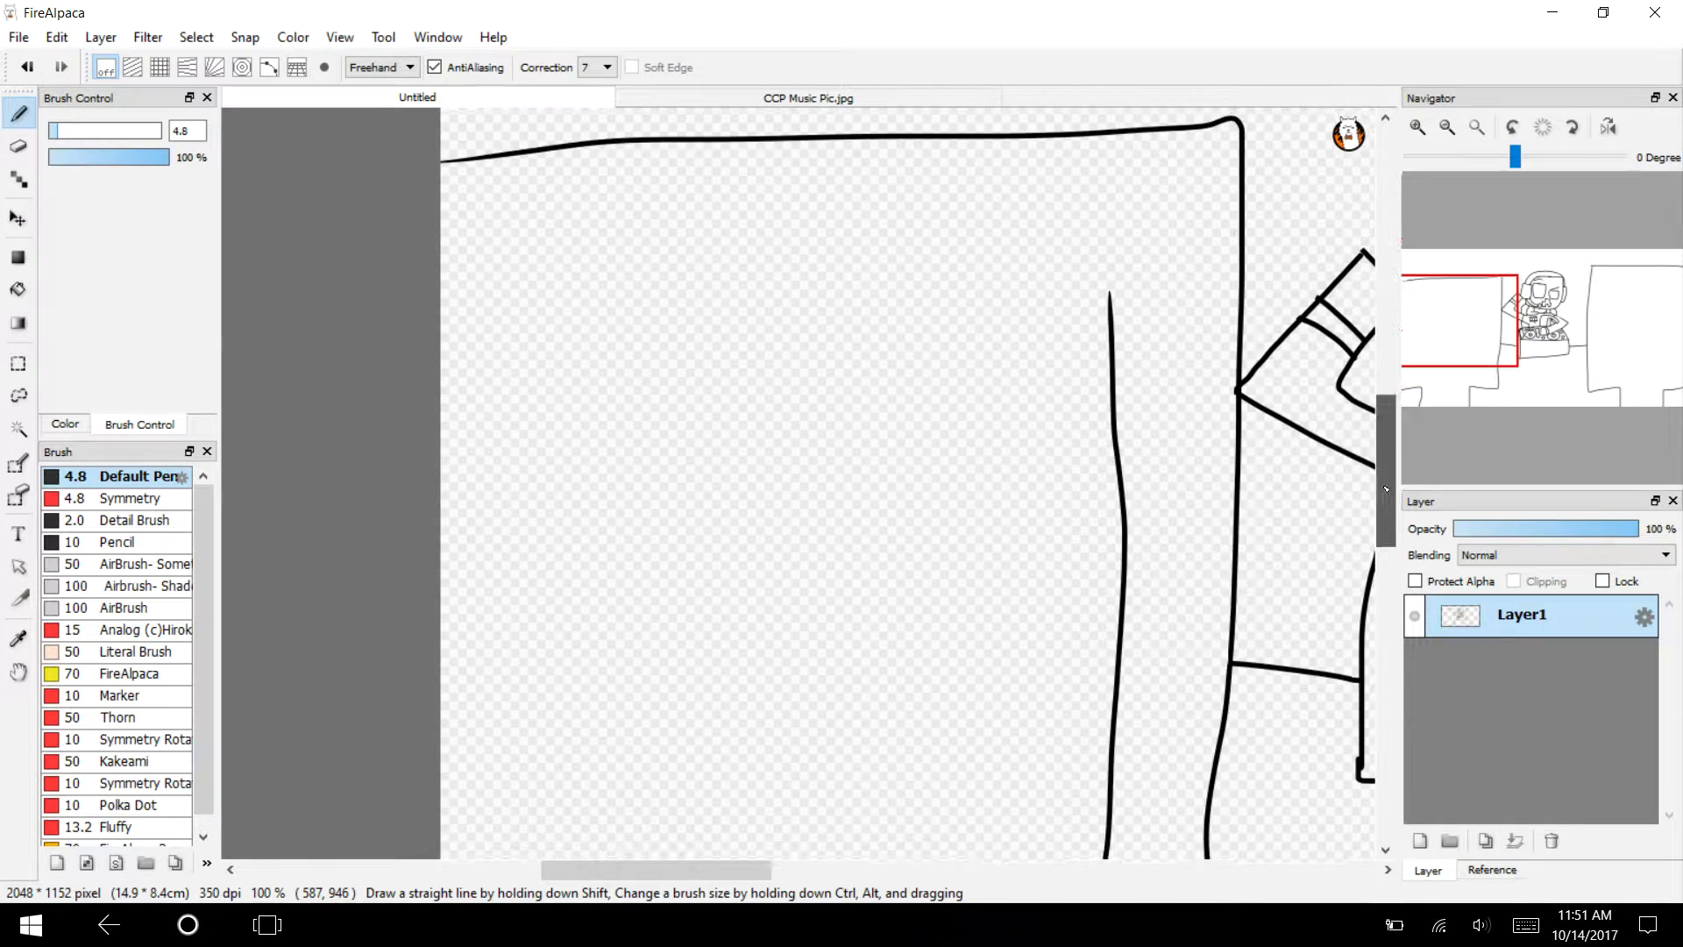
{"action": "left_click", "coordinate": [27, 67]}
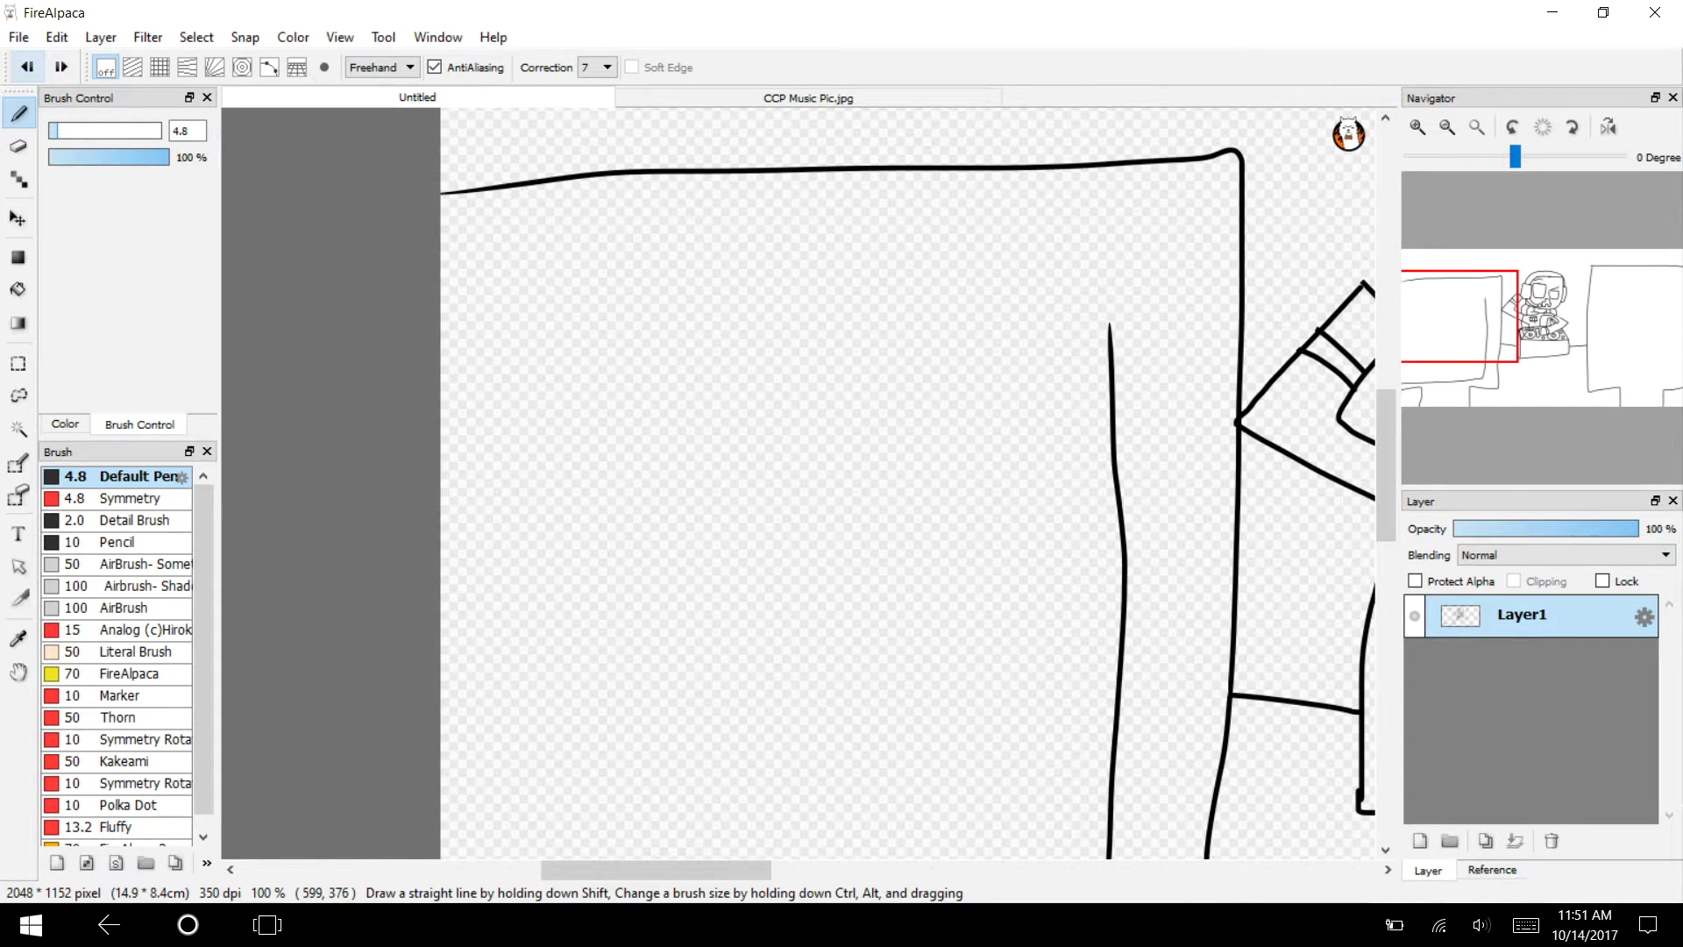
{"action": "mouse_move", "coordinate": [1111, 333]}
{"action": "left_mouse_down"}
{"action": "mouse_move", "coordinate": [1112, 268]}
{"action": "mouse_move", "coordinate": [871, 218]}
{"action": "mouse_move", "coordinate": [469, 231]}
{"action": "mouse_move", "coordinate": [447, 898]}
{"action": "left_mouse_up"}
{"action": "scroll", "coordinate": [907, 482], "scroll_direction": "down", "scroll_amount": 5}
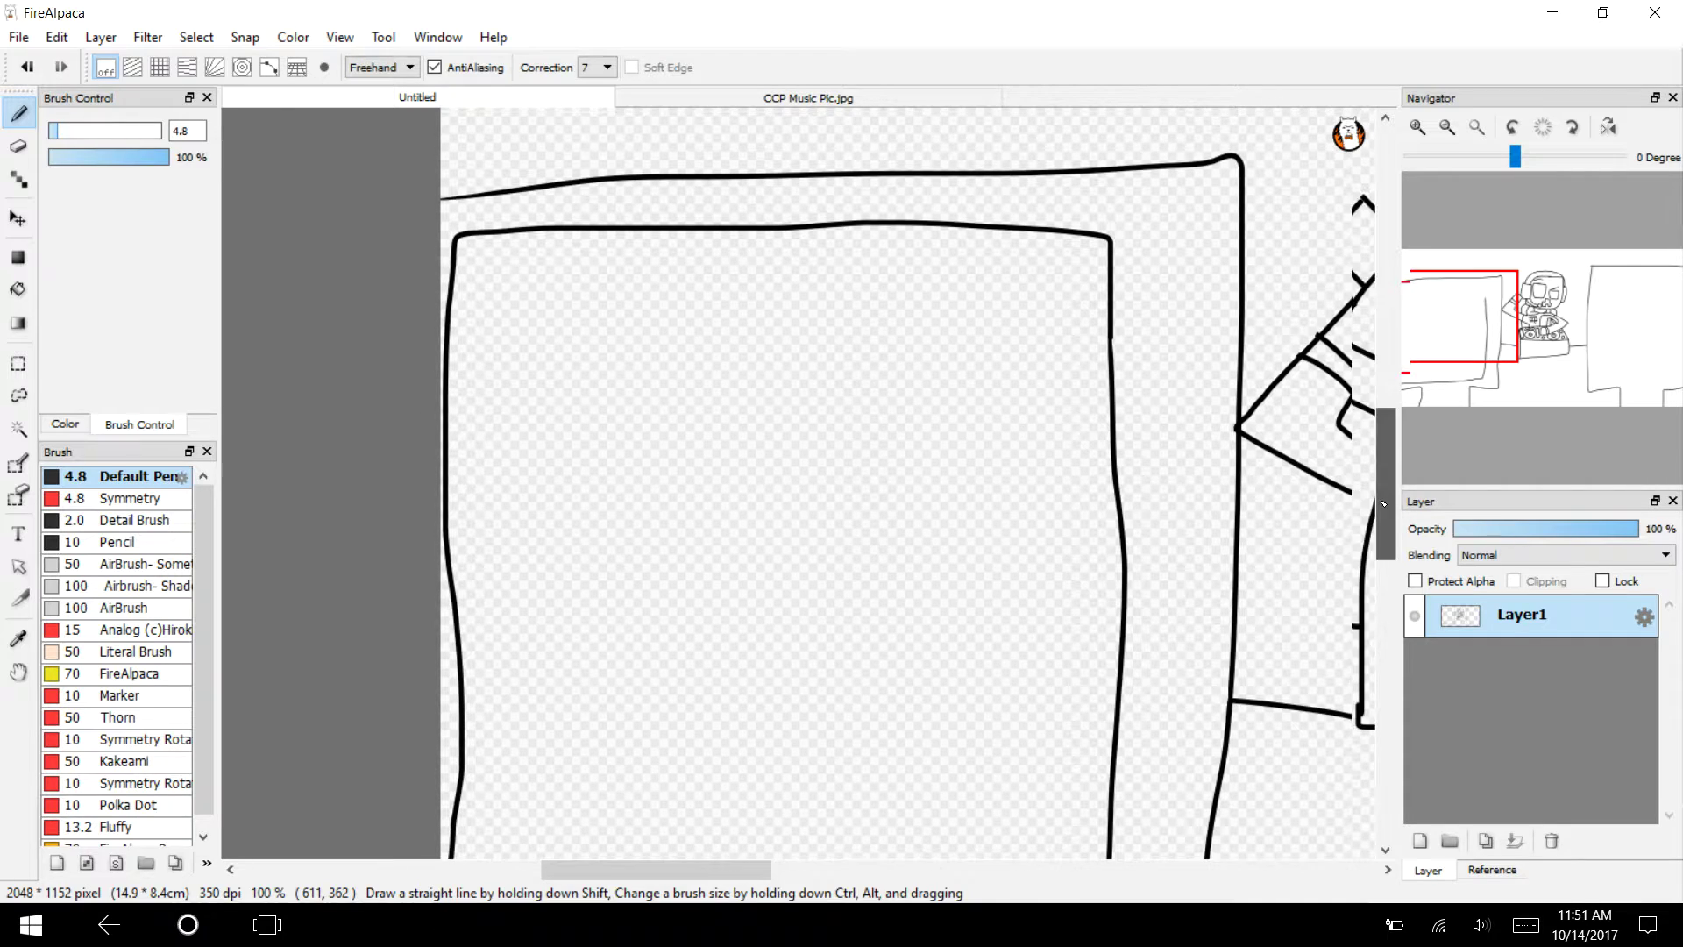
Draw the right panel's inner frame down its left side and along the bottom to the canvas edge.
{"action": "left_click_drag", "start_coordinate": [1514, 343], "coordinate": [1670, 279]}
{"action": "left_click_drag", "start_coordinate": [476, 260], "coordinate": [457, 921]}
{"action": "left_click_drag", "start_coordinate": [1385, 457], "coordinate": [1380, 575]}
{"action": "mouse_move", "coordinate": [460, 307]}
{"action": "left_mouse_down"}
{"action": "mouse_move", "coordinate": [466, 470]}
{"action": "mouse_move", "coordinate": [713, 500]}
{"action": "mouse_move", "coordinate": [1127, 479]}
{"action": "left_mouse_up"}
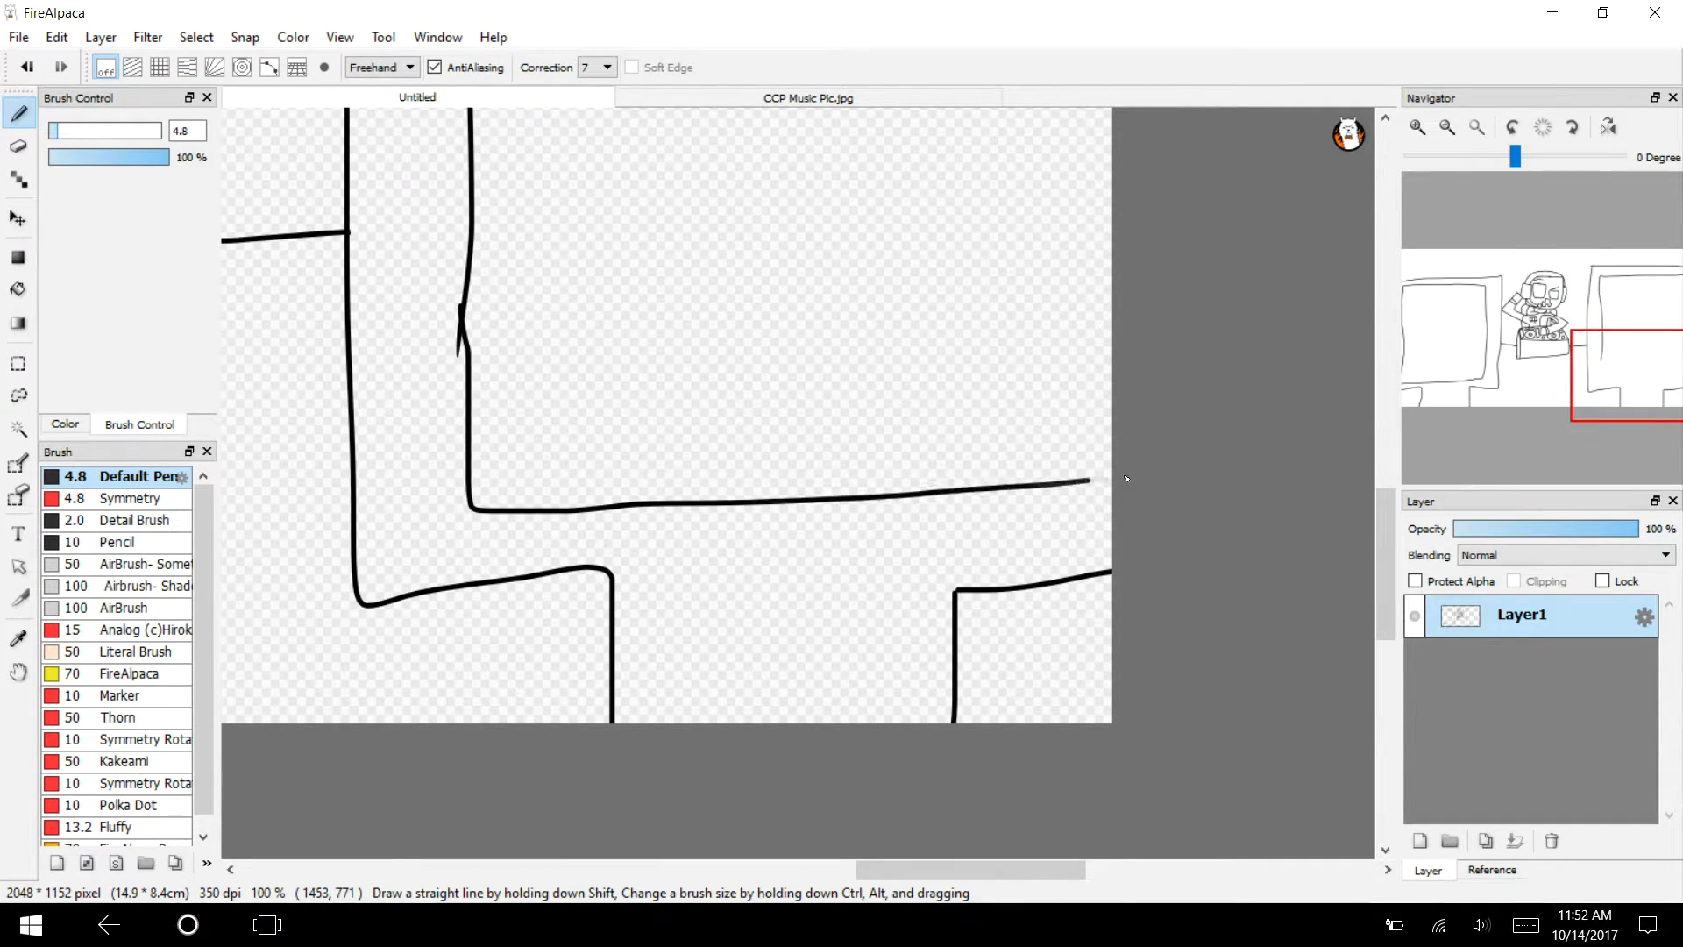
Draw the right side of the right panel's inner frame down to its bottom line with the pen.
{"action": "left_click_drag", "start_coordinate": [1385, 564], "coordinate": [1385, 461]}
{"action": "left_click_drag", "start_coordinate": [1101, 177], "coordinate": [1074, 920]}
{"action": "scroll", "coordinate": [666, 482], "scroll_direction": "down", "scroll_amount": 5}
Erase the line ends that overshoot the lower and upper right corners of the right panel's inner frame.
{"action": "mouse_move", "coordinate": [1076, 452]}
{"action": "left_mouse_down"}
{"action": "mouse_move", "coordinate": [1078, 533]}
{"action": "mouse_move", "coordinate": [1100, 469]}
{"action": "left_mouse_up"}
{"action": "key", "text": "e"}
{"action": "key", "text": "ctrl+z"}
{"action": "left_click", "coordinate": [1418, 127]}
{"action": "left_click", "coordinate": [1418, 127]}
{"action": "left_click_drag", "start_coordinate": [1040, 870], "coordinate": [1111, 870]}
{"action": "mouse_move", "coordinate": [944, 604]}
{"action": "left_mouse_down"}
{"action": "mouse_move", "coordinate": [947, 549]}
{"action": "mouse_move", "coordinate": [916, 579]}
{"action": "left_mouse_up"}
{"action": "scroll", "coordinate": [898, 580], "scroll_direction": "up", "scroll_amount": 5}
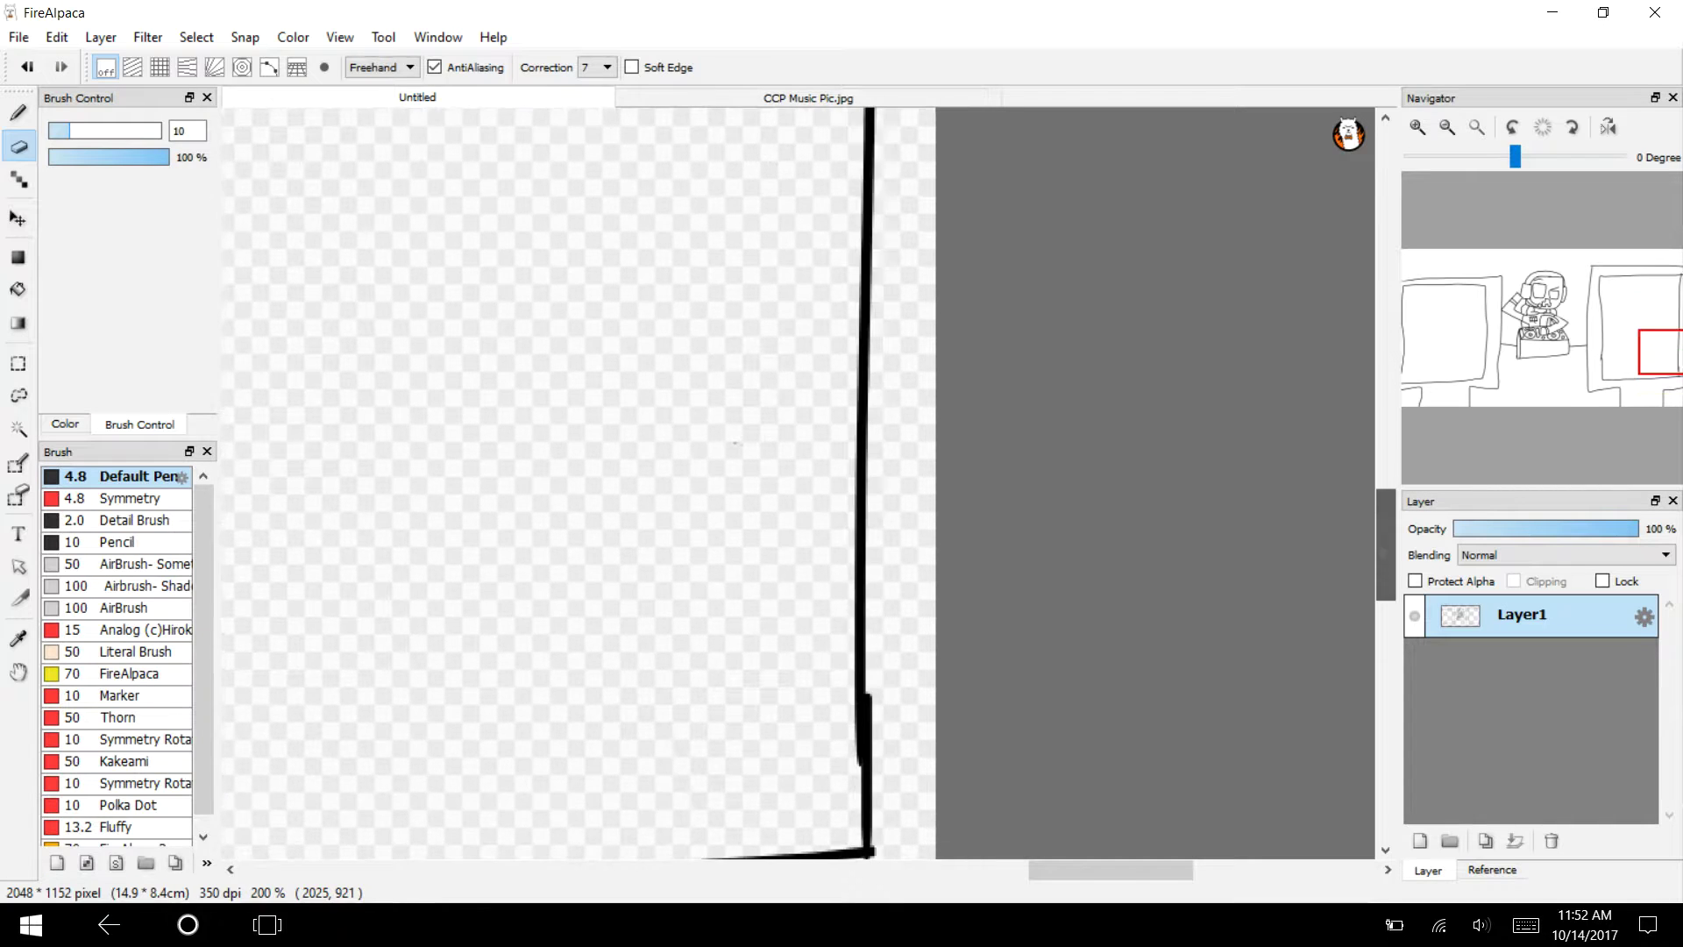
{"action": "left_click_drag", "start_coordinate": [886, 420], "coordinate": [913, 461]}
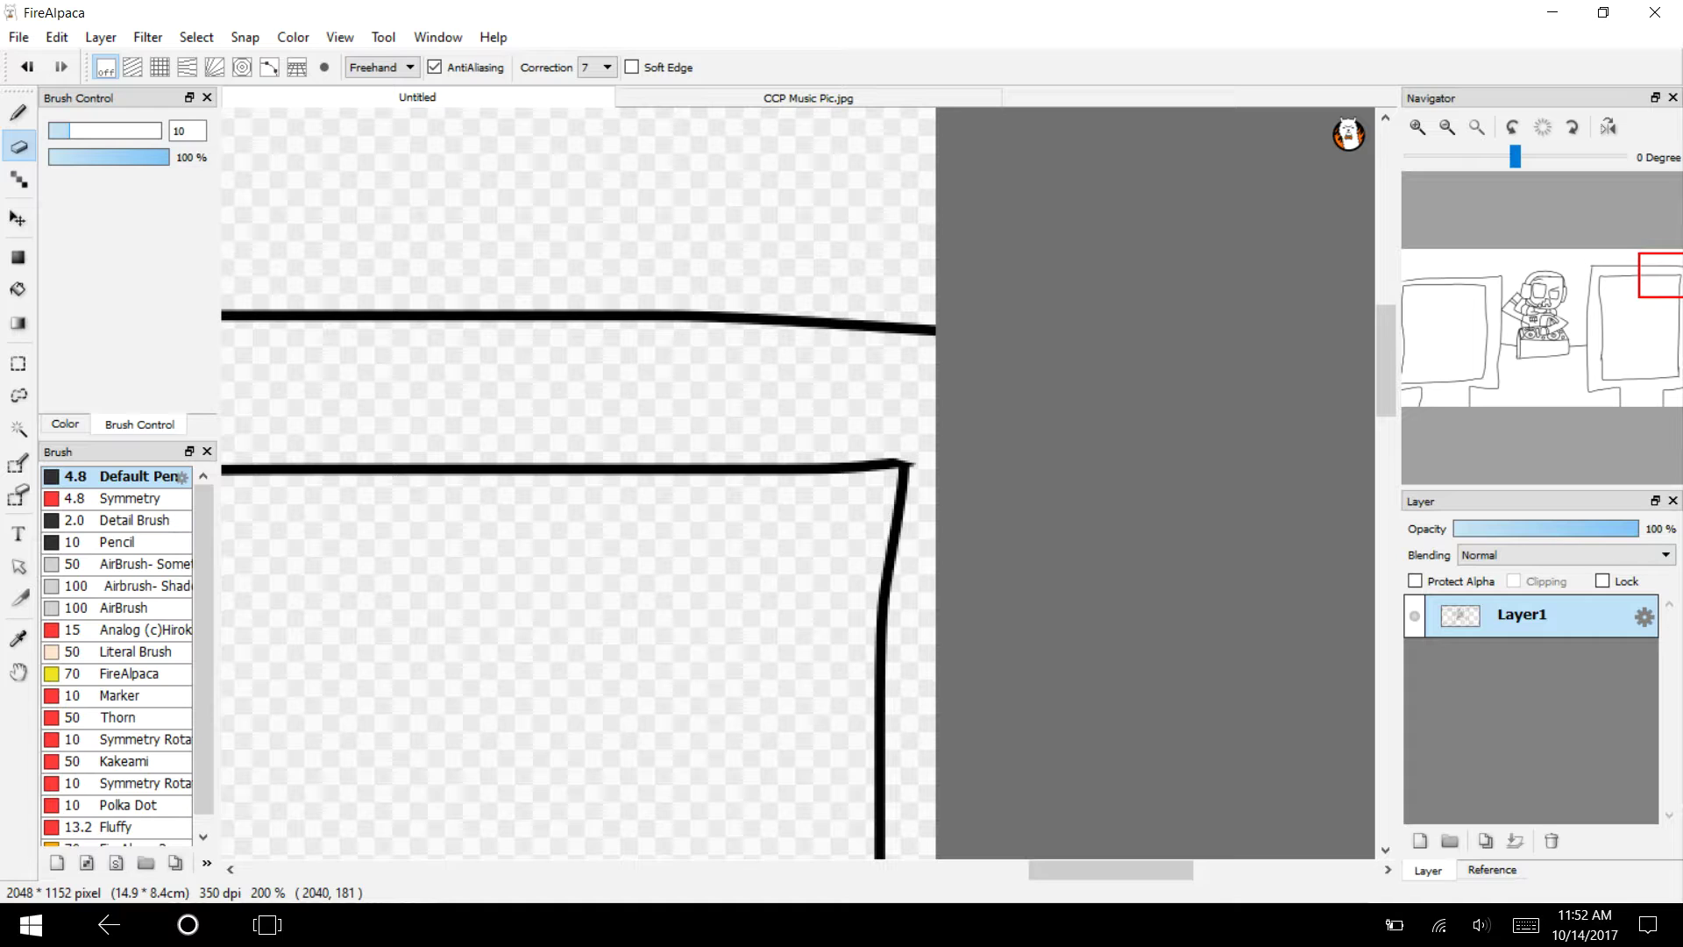
Draw a low dome on top of the right panel with two short stalks, each carrying a round bulb.
{"action": "left_click", "coordinate": [1448, 126]}
{"action": "mouse_move", "coordinate": [1620, 277]}
{"action": "left_mouse_down"}
{"action": "mouse_move", "coordinate": [1624, 293]}
{"action": "mouse_move", "coordinate": [1578, 308]}
{"action": "mouse_move", "coordinate": [1620, 277]}
{"action": "left_mouse_up"}
{"action": "key", "text": "b"}
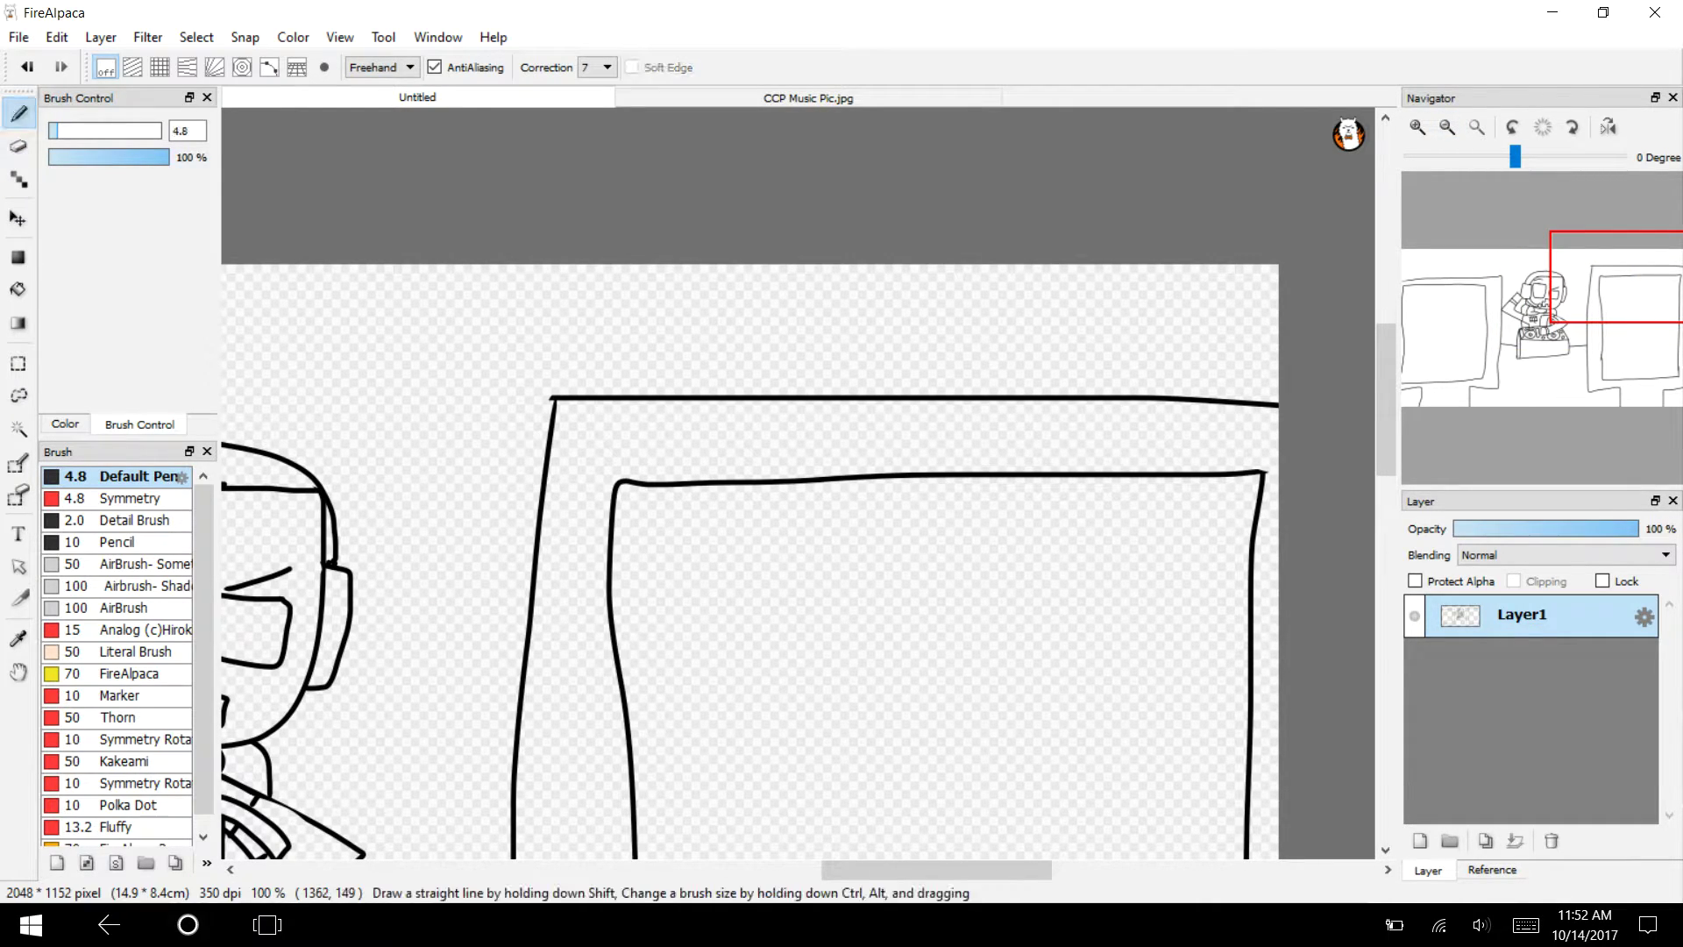
{"action": "mouse_move", "coordinate": [1179, 392]}
{"action": "left_mouse_down"}
{"action": "mouse_move", "coordinate": [807, 355]}
{"action": "mouse_move", "coordinate": [706, 395]}
{"action": "left_mouse_up"}
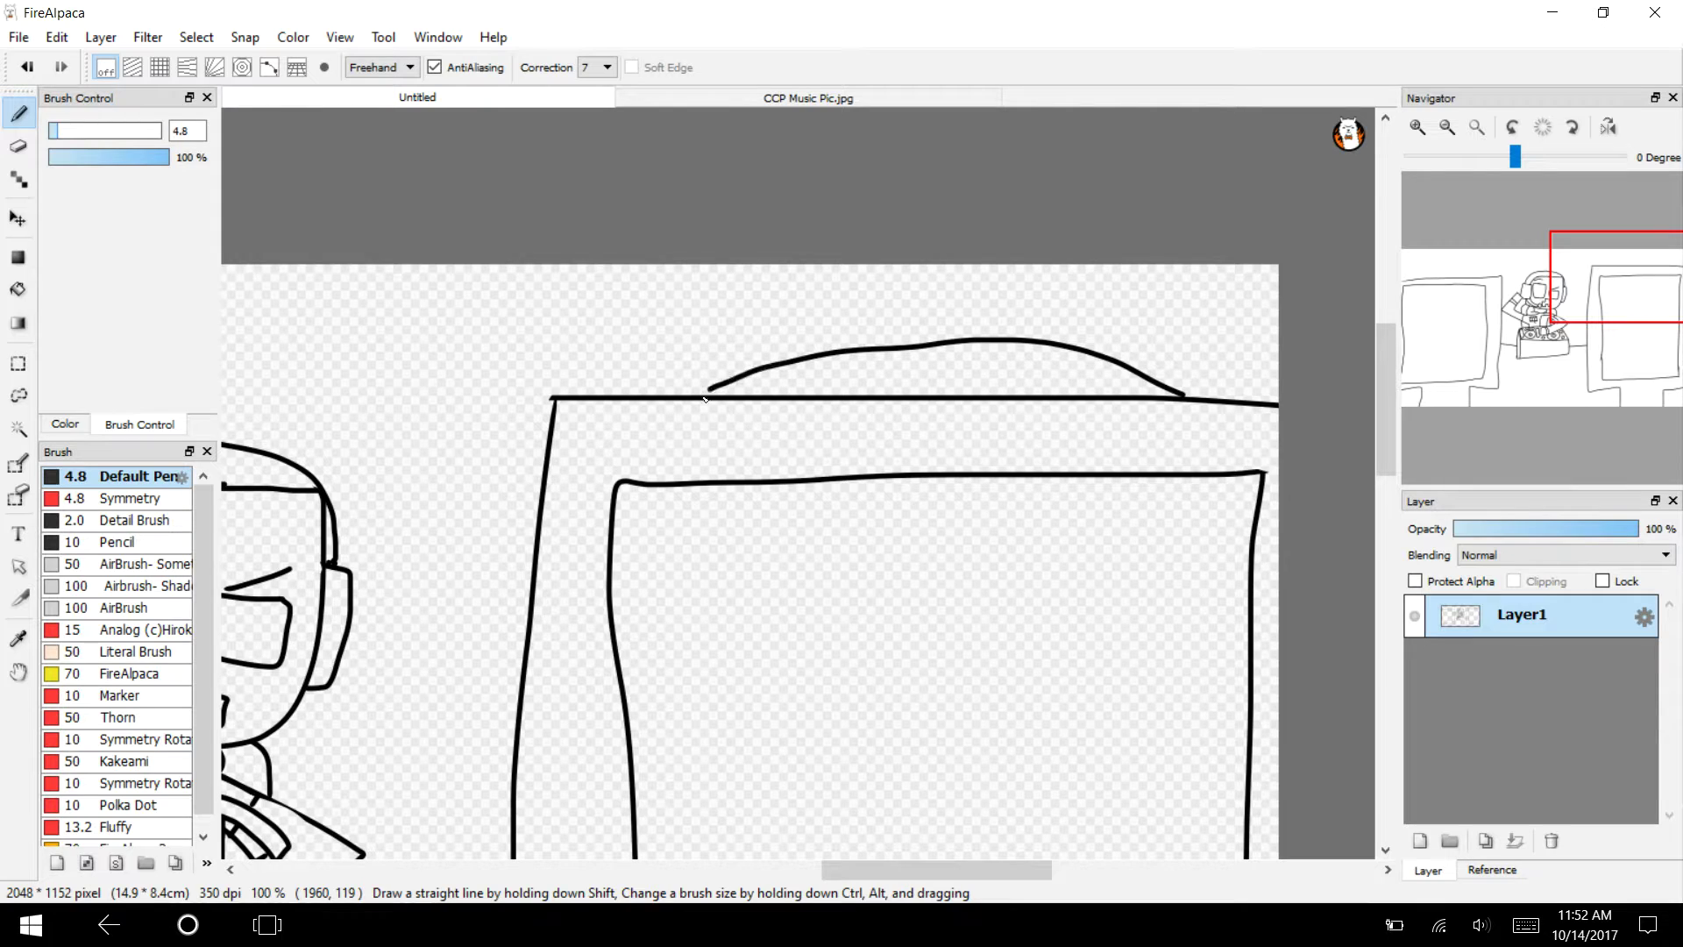
{"action": "left_click", "coordinate": [1417, 127]}
{"action": "mouse_move", "coordinate": [775, 302]}
{"action": "left_mouse_down"}
{"action": "mouse_move", "coordinate": [722, 265]}
{"action": "mouse_move", "coordinate": [583, 267]}
{"action": "mouse_move", "coordinate": [712, 261]}
{"action": "left_mouse_up"}
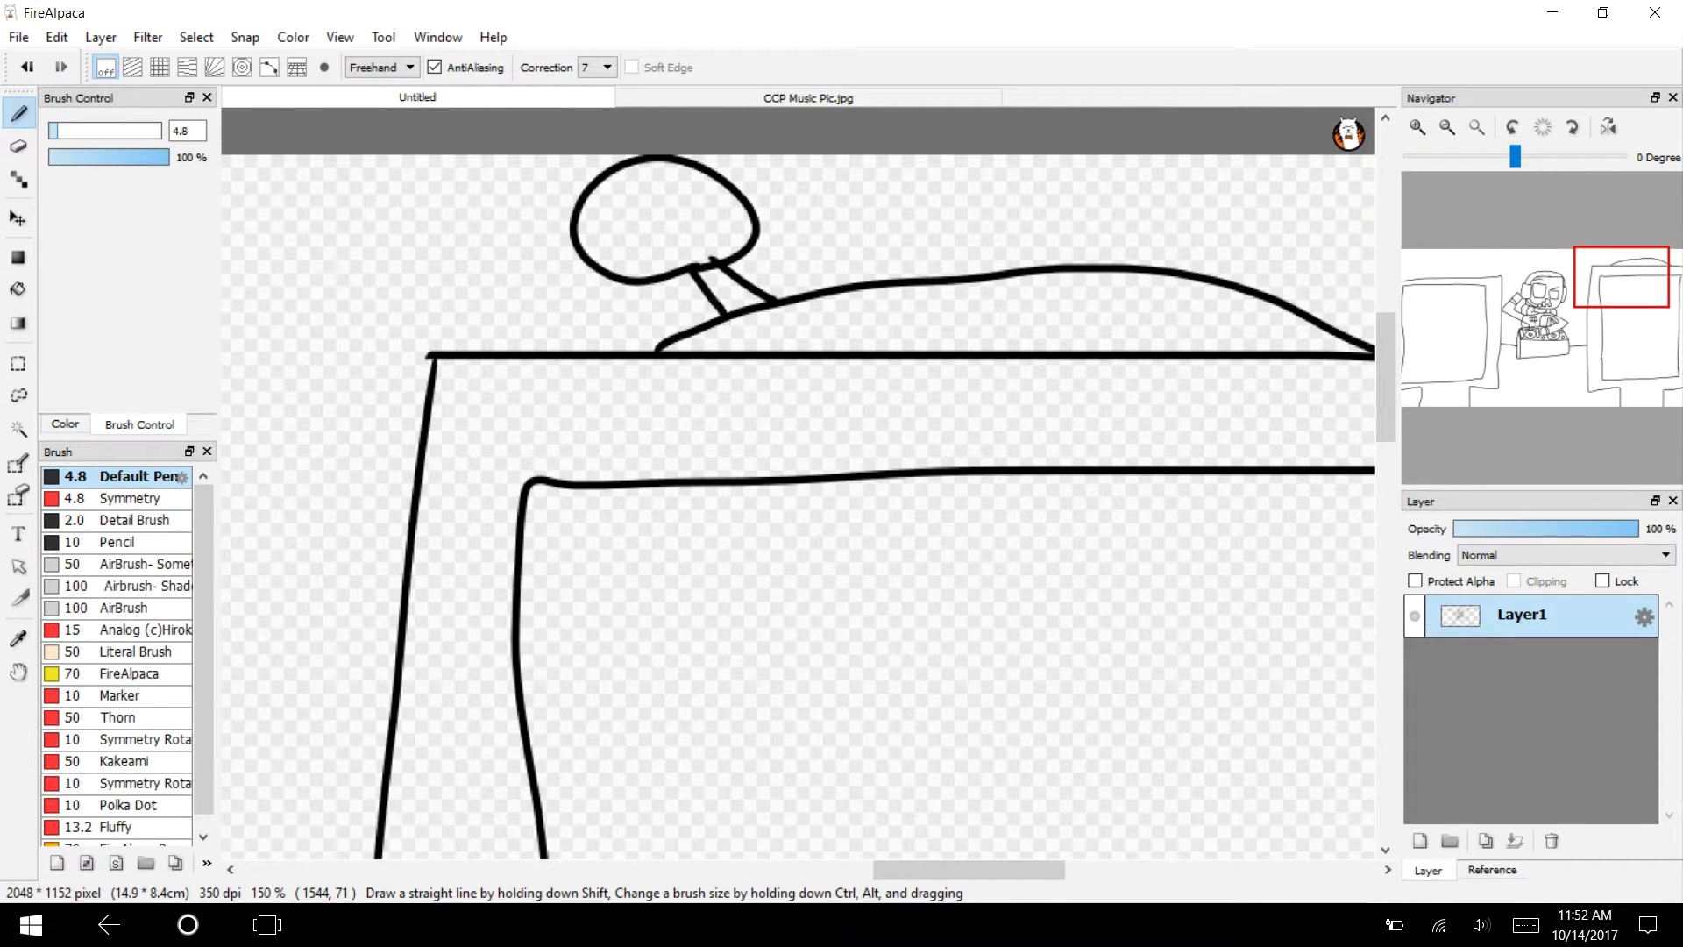
{"action": "scroll", "coordinate": [1008, 289], "scroll_direction": "right", "scroll_amount": 5}
{"action": "mouse_move", "coordinate": [1006, 283]}
{"action": "left_mouse_down"}
{"action": "mouse_move", "coordinate": [1047, 241]}
{"action": "mouse_move", "coordinate": [1034, 174]}
{"action": "mouse_move", "coordinate": [1083, 281]}
{"action": "mouse_move", "coordinate": [1043, 243]}
{"action": "left_mouse_up"}
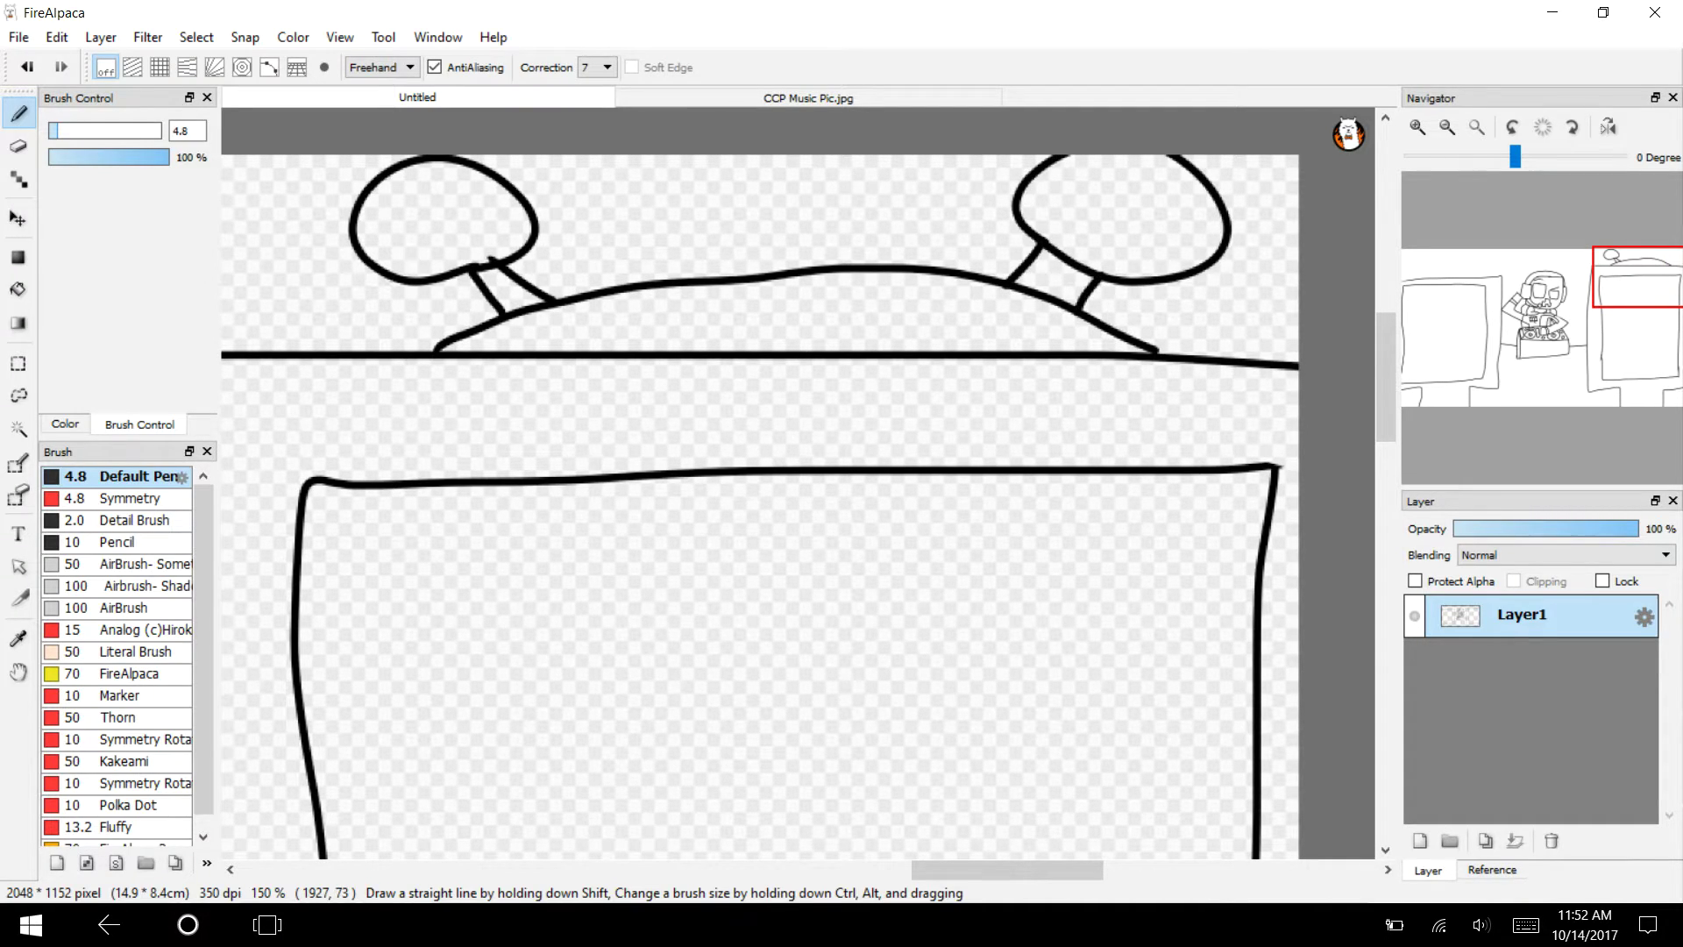
Draw a matching dome on top of the left panel with a round bulb on a short stalk at each side.
{"action": "left_click_drag", "start_coordinate": [1591, 274], "coordinate": [1454, 284]}
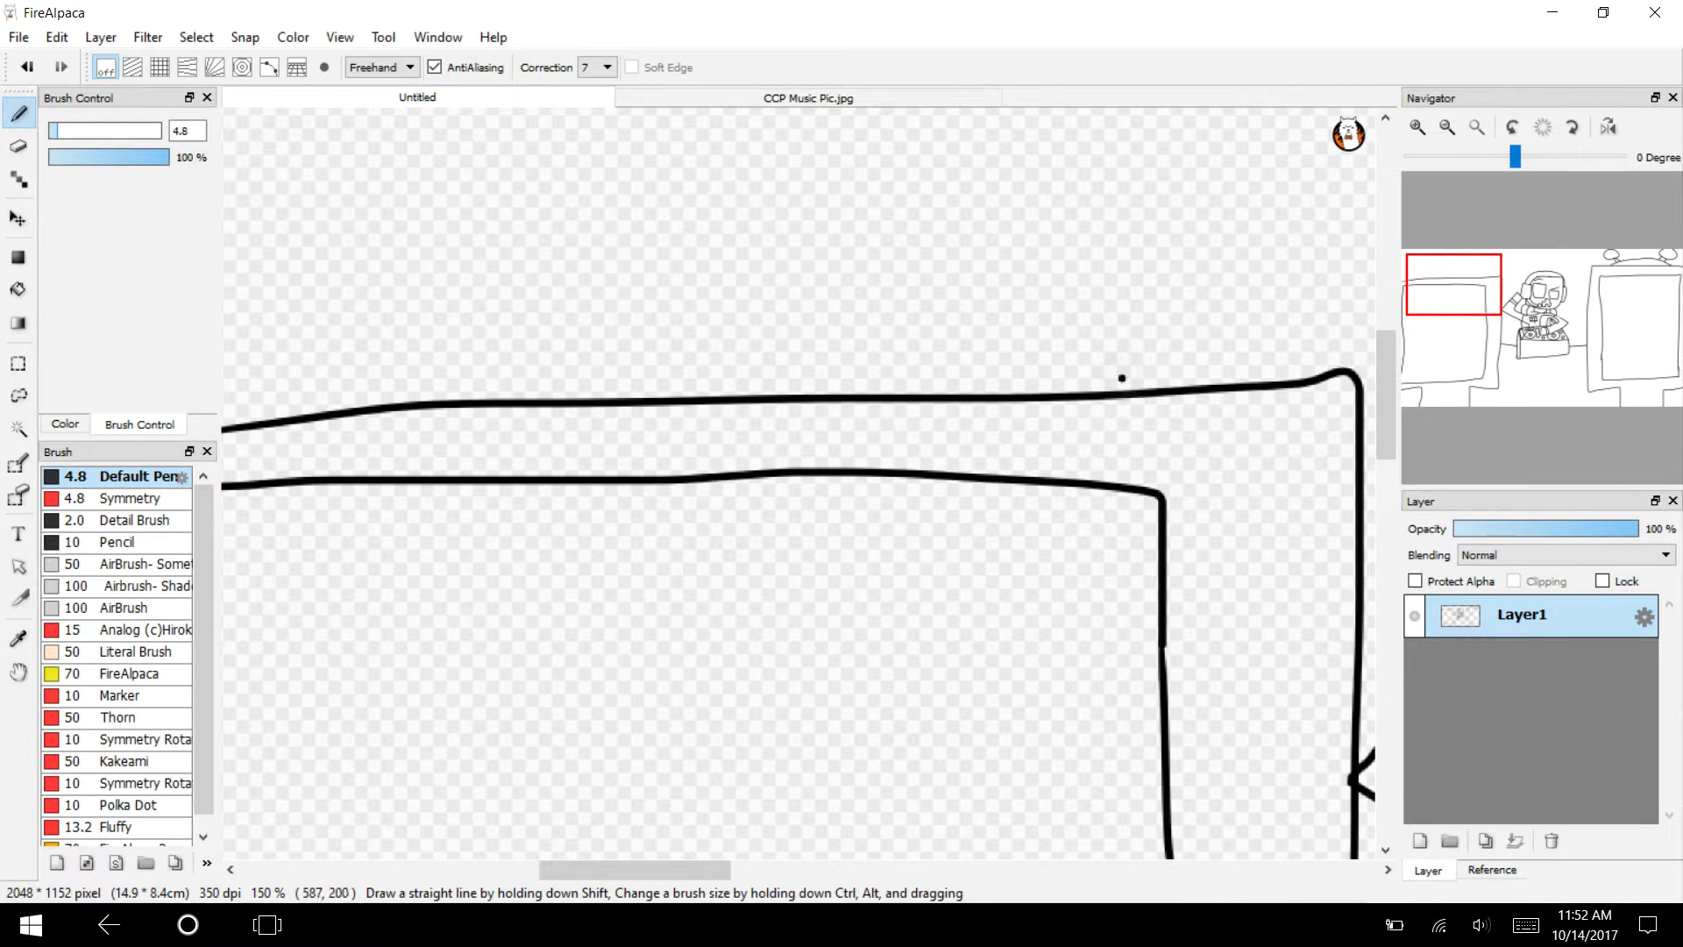
{"action": "mouse_move", "coordinate": [1138, 390]}
{"action": "left_mouse_down"}
{"action": "mouse_move", "coordinate": [877, 273]}
{"action": "mouse_move", "coordinate": [259, 368]}
{"action": "mouse_move", "coordinate": [191, 428]}
{"action": "left_mouse_up"}
{"action": "mouse_move", "coordinate": [1453, 284]}
{"action": "left_mouse_down"}
{"action": "mouse_move", "coordinate": [1476, 281]}
{"action": "mouse_move", "coordinate": [1451, 273]}
{"action": "left_mouse_up"}
{"action": "left_click_drag", "start_coordinate": [915, 410], "coordinate": [991, 324]}
{"action": "left_click_drag", "start_coordinate": [1047, 436], "coordinate": [1097, 374]}
{"action": "mouse_move", "coordinate": [986, 324]}
{"action": "left_mouse_down"}
{"action": "mouse_move", "coordinate": [1148, 379]}
{"action": "mouse_move", "coordinate": [956, 263]}
{"action": "mouse_move", "coordinate": [982, 325]}
{"action": "left_mouse_up"}
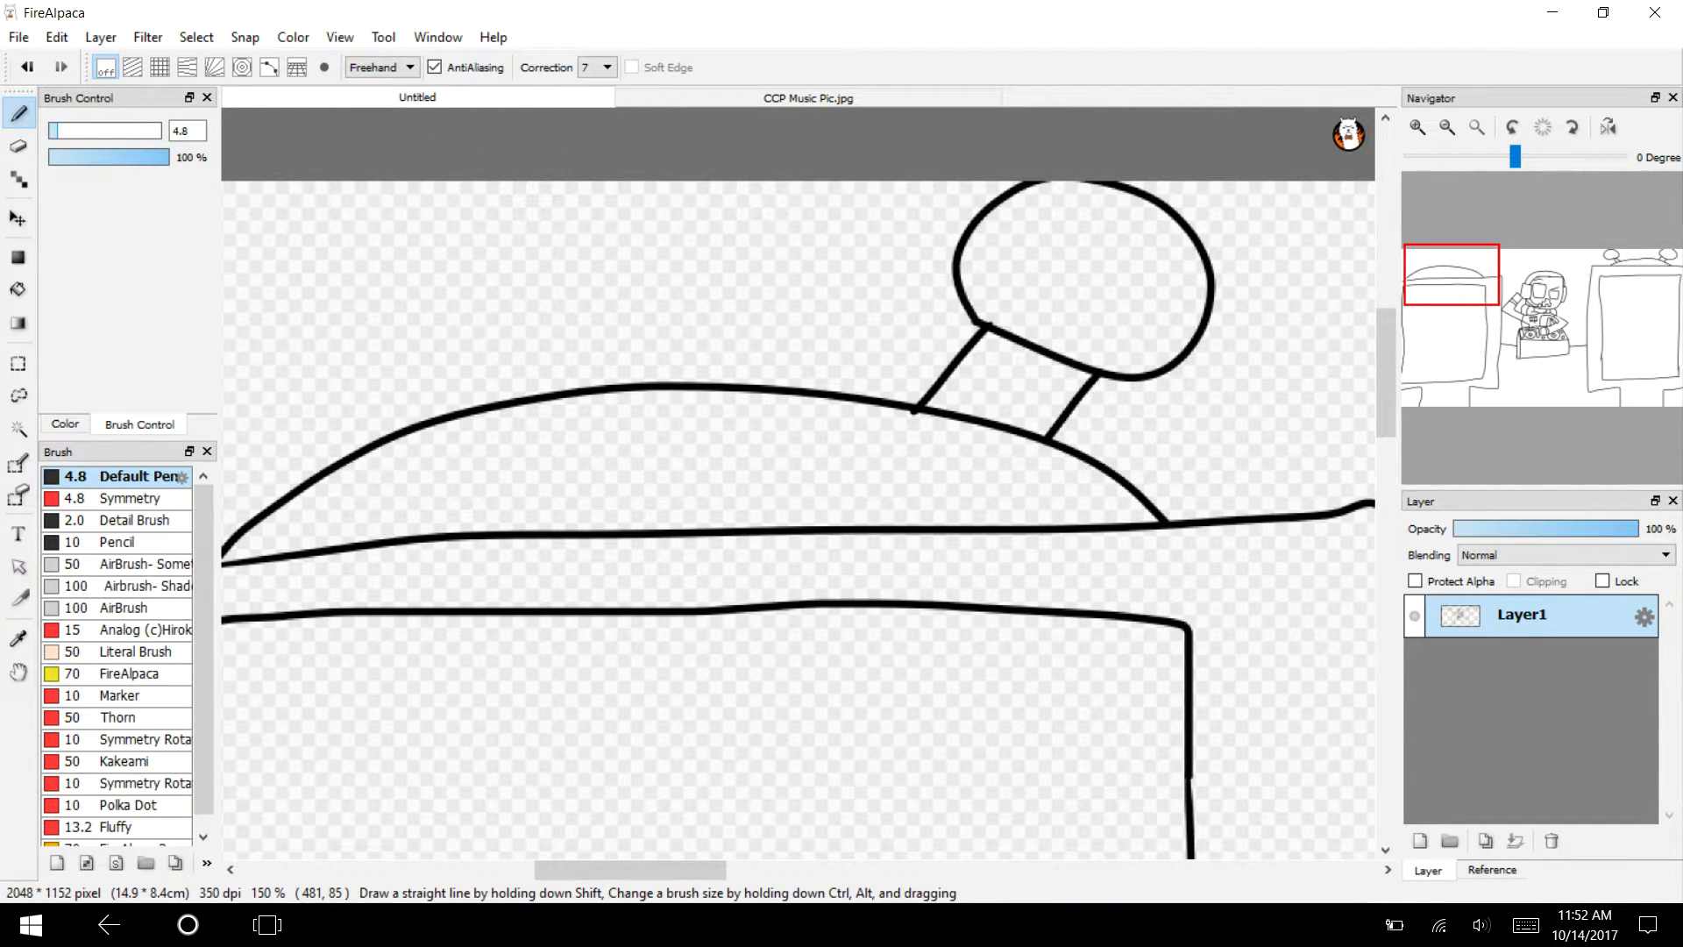
{"action": "left_click_drag", "start_coordinate": [451, 416], "coordinate": [404, 331]}
{"action": "mouse_move", "coordinate": [343, 458]}
{"action": "left_mouse_down"}
{"action": "mouse_move", "coordinate": [294, 359]}
{"action": "mouse_move", "coordinate": [298, 184]}
{"action": "mouse_move", "coordinate": [285, 359]}
{"action": "left_mouse_up"}
Draw a vertical antenna with a looping coil around it, rising from the middle of each dome.
{"action": "mouse_move", "coordinate": [701, 386]}
{"action": "left_mouse_down"}
{"action": "mouse_move", "coordinate": [649, 181]}
{"action": "mouse_move", "coordinate": [673, 292]}
{"action": "left_mouse_up"}
{"action": "left_click_drag", "start_coordinate": [675, 224], "coordinate": [673, 99]}
{"action": "left_click_drag", "start_coordinate": [1497, 263], "coordinate": [1670, 254]}
{"action": "mouse_move", "coordinate": [857, 403]}
{"action": "left_mouse_down"}
{"action": "mouse_move", "coordinate": [843, 355]}
{"action": "mouse_move", "coordinate": [777, 286]}
{"action": "mouse_move", "coordinate": [828, 285]}
{"action": "left_mouse_up"}
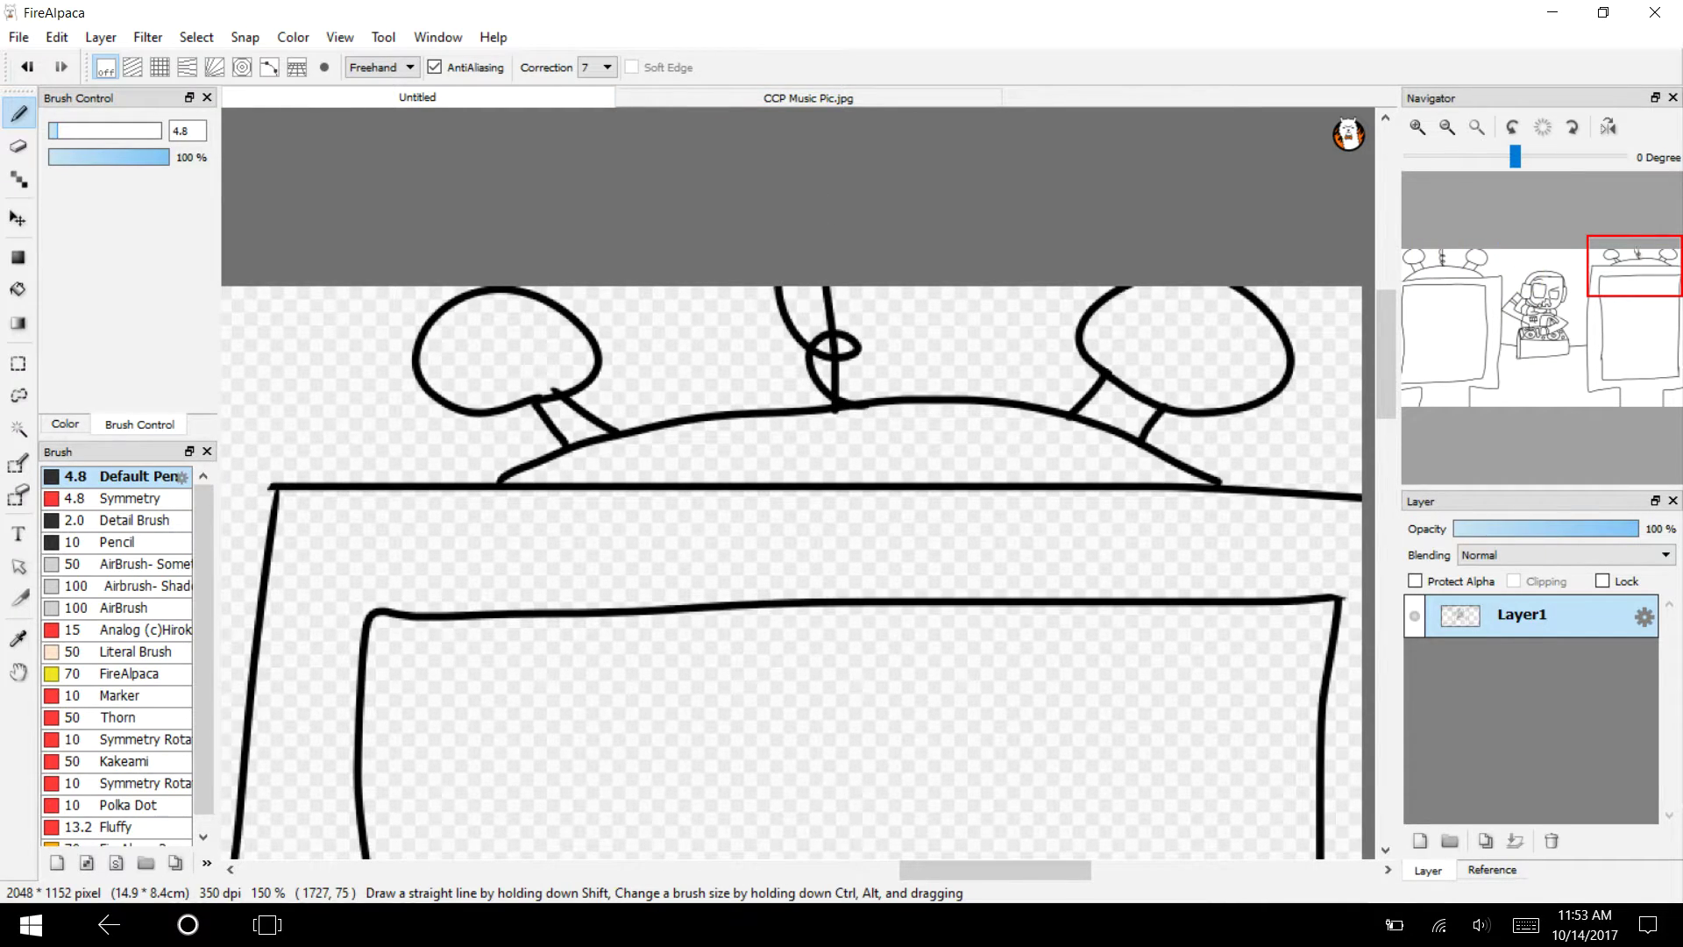
Draw a wavy, pointed floor edge hanging from the horizon line and passing below the DJ desk.
{"action": "left_click_drag", "start_coordinate": [1577, 303], "coordinate": [1535, 335]}
{"action": "double_click", "coordinate": [1447, 127]}
{"action": "left_click_drag", "start_coordinate": [1456, 350], "coordinate": [1540, 351]}
{"action": "mouse_move", "coordinate": [646, 441]}
{"action": "left_mouse_down"}
{"action": "mouse_move", "coordinate": [619, 555]}
{"action": "mouse_move", "coordinate": [715, 612]}
{"action": "mouse_move", "coordinate": [973, 617]}
{"action": "mouse_move", "coordinate": [1013, 524]}
{"action": "mouse_move", "coordinate": [1055, 524]}
{"action": "mouse_move", "coordinate": [1035, 441]}
{"action": "left_mouse_up"}
{"action": "left_click_drag", "start_coordinate": [646, 438], "coordinate": [631, 467]}
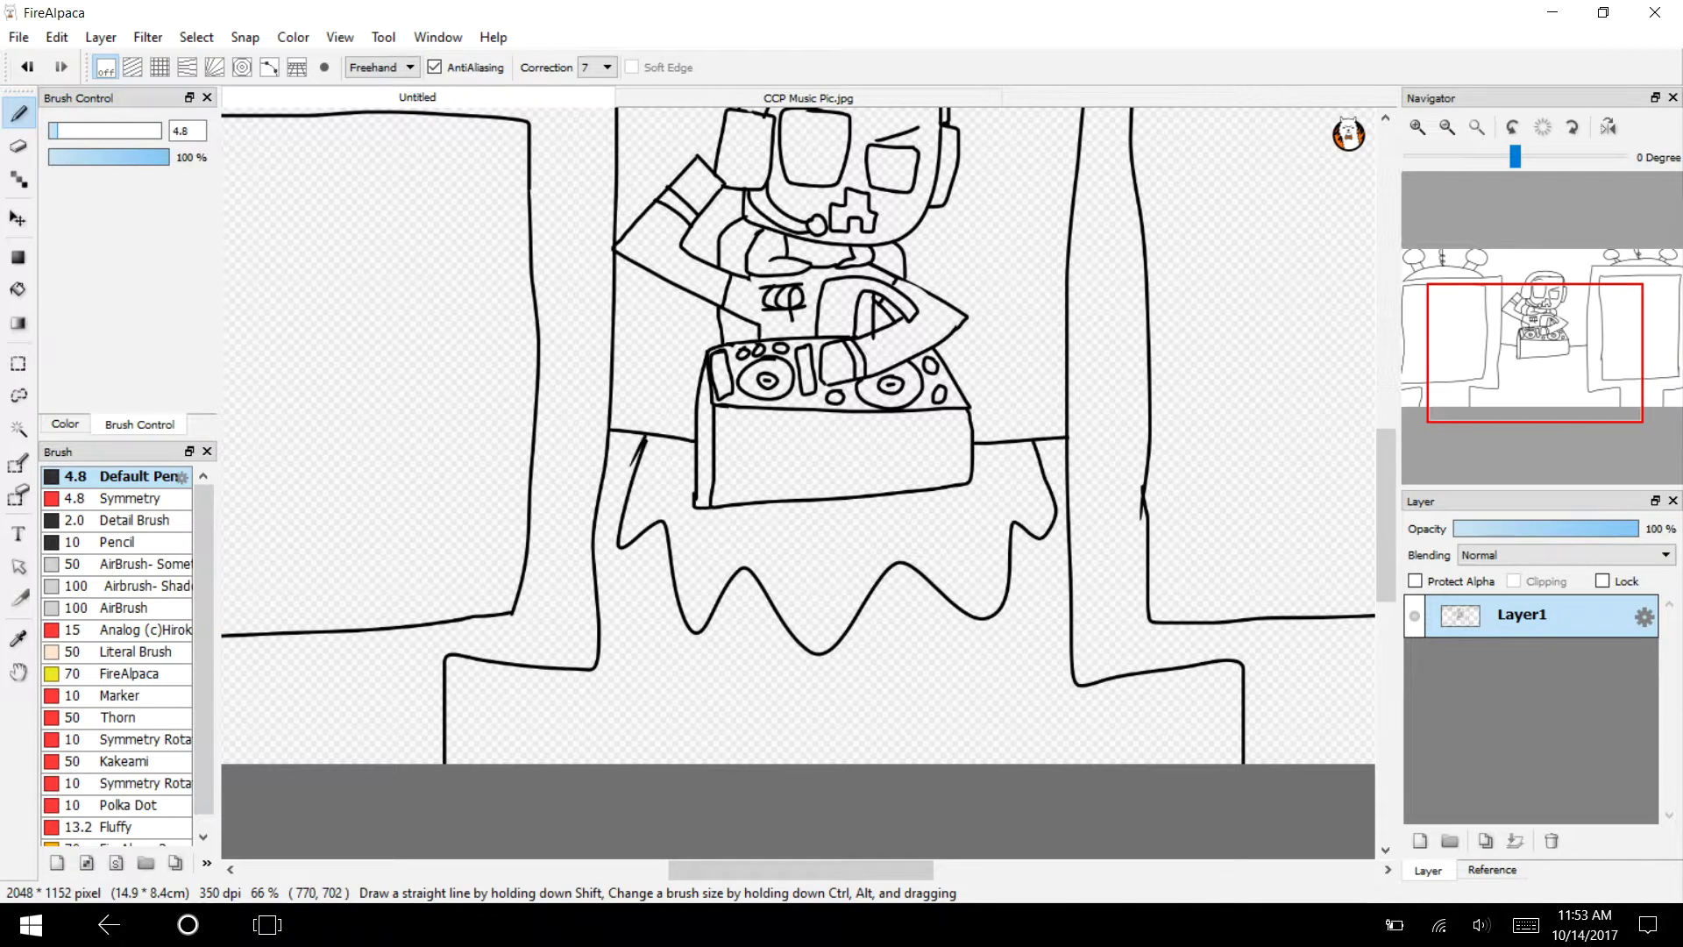
Fill the frames and stands of both panels with grey (156, 156, 156) using the Bucket tool.
{"action": "left_click", "coordinate": [1447, 127]}
{"action": "left_click", "coordinate": [1447, 127]}
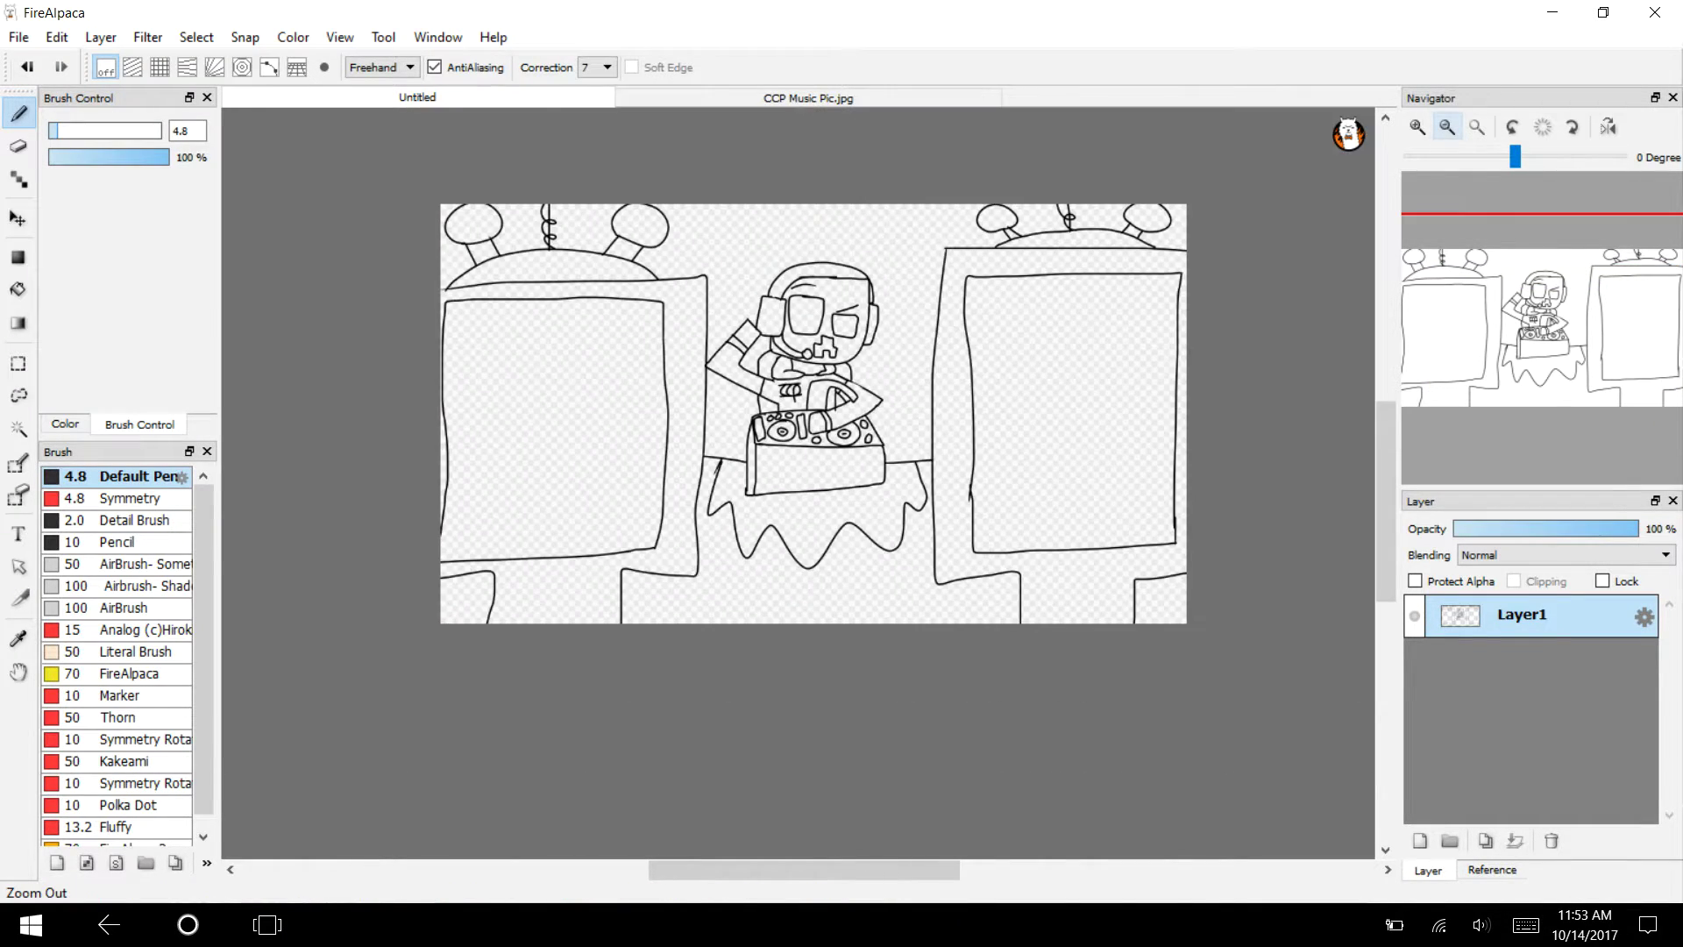
{"action": "left_click", "coordinate": [1477, 127]}
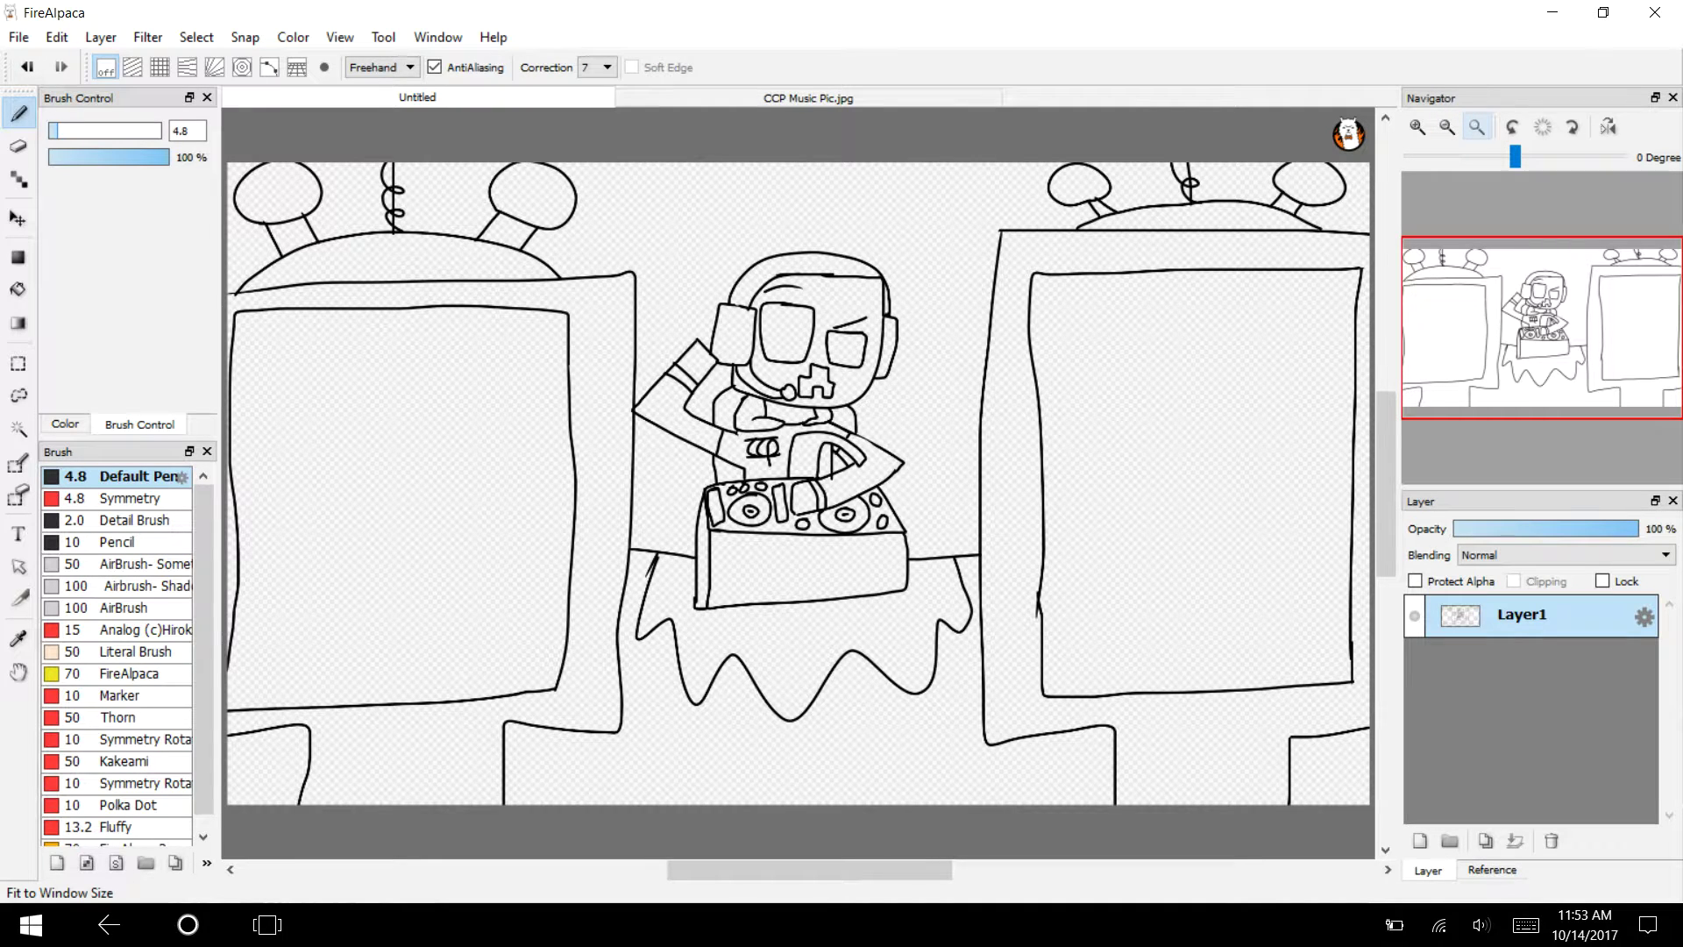
{"action": "left_click", "coordinate": [65, 424]}
{"action": "left_click", "coordinate": [125, 228]}
{"action": "left_click", "coordinate": [17, 257]}
{"action": "left_click", "coordinate": [17, 290]}
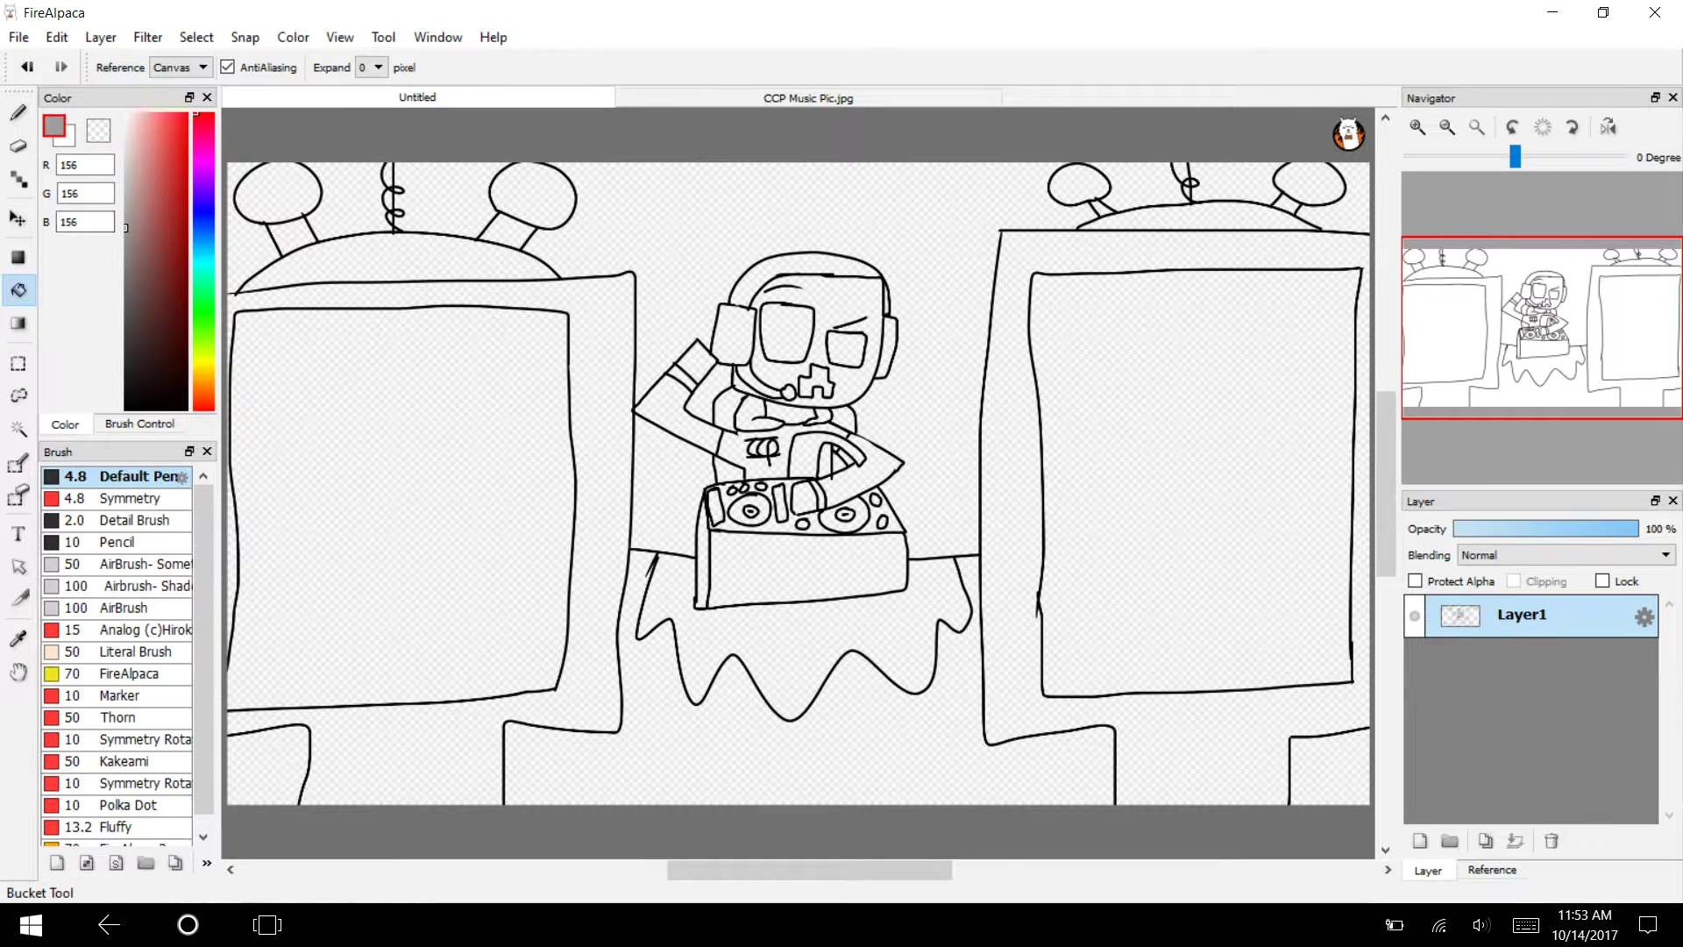
{"action": "left_click", "coordinate": [609, 326]}
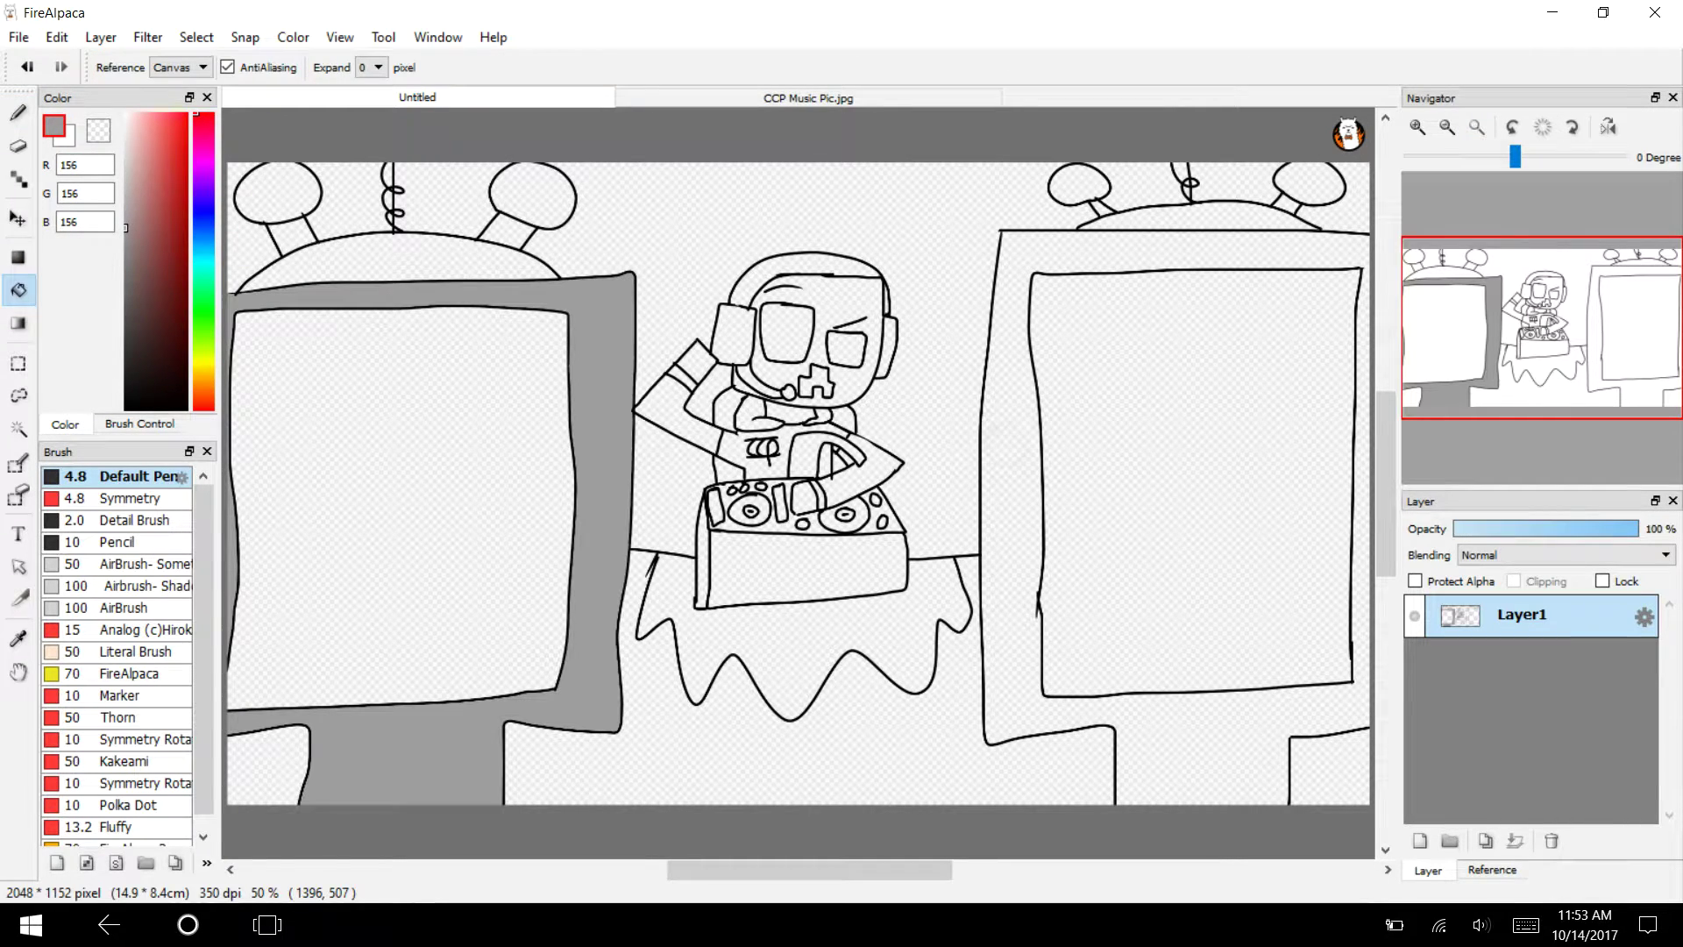
{"action": "left_click", "coordinate": [1007, 445]}
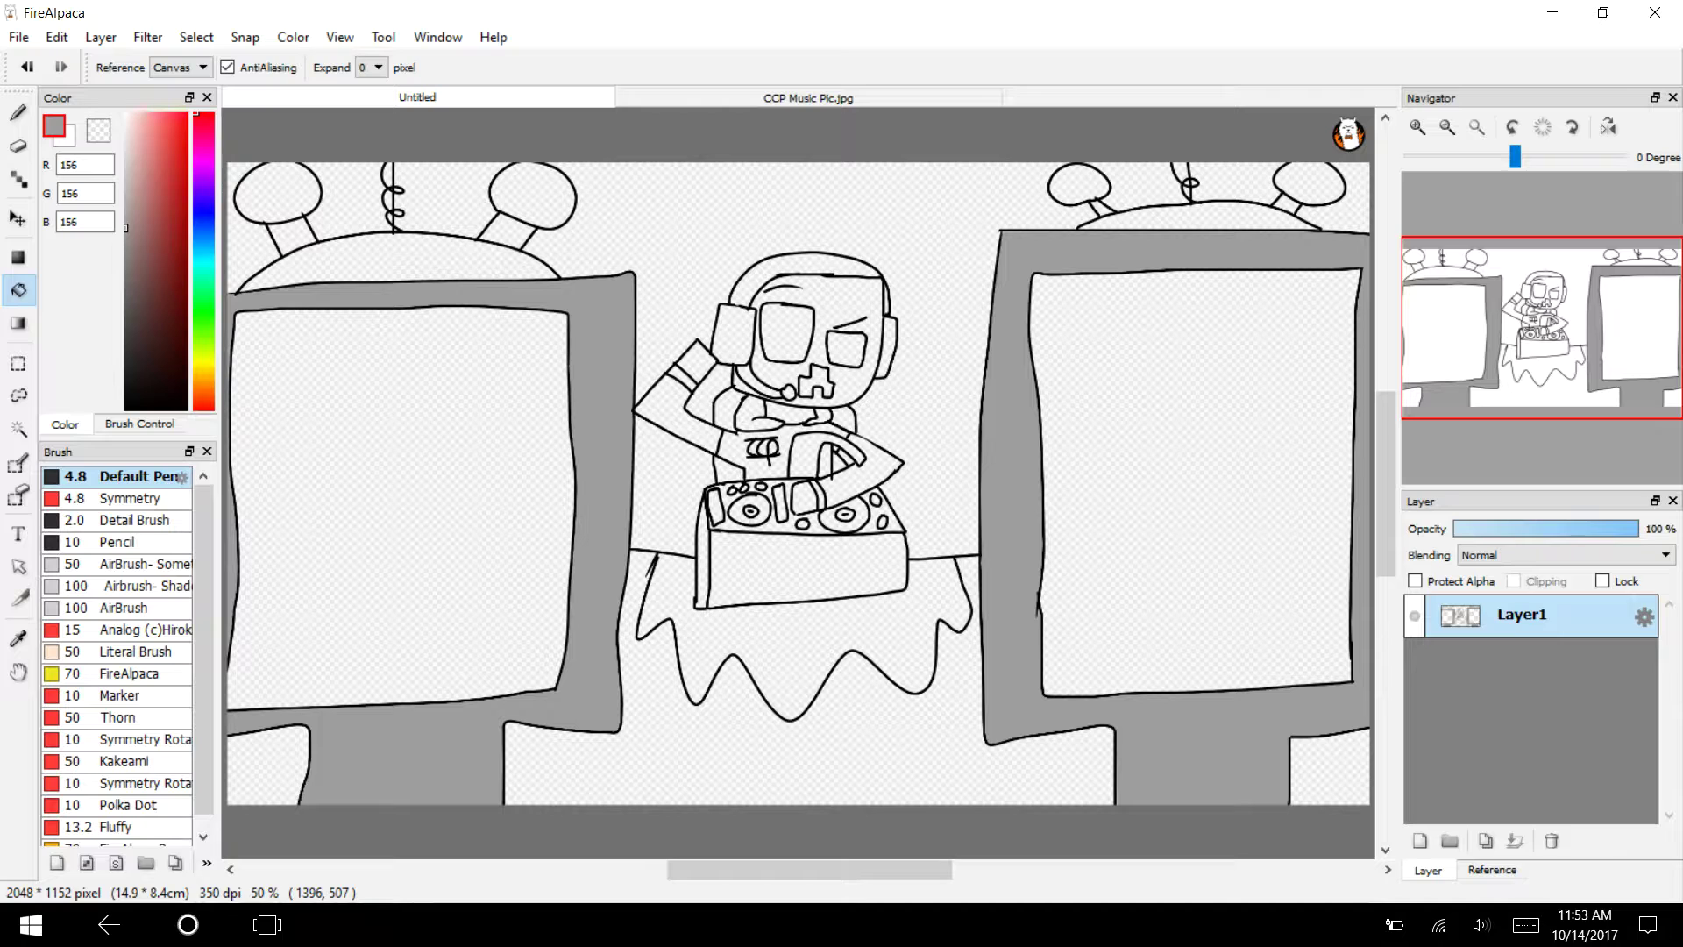
Fill both domes and the stalks of their bulbs with dark grey (82, 82, 82).
{"action": "left_click", "coordinate": [125, 313]}
{"action": "left_click", "coordinate": [391, 254]}
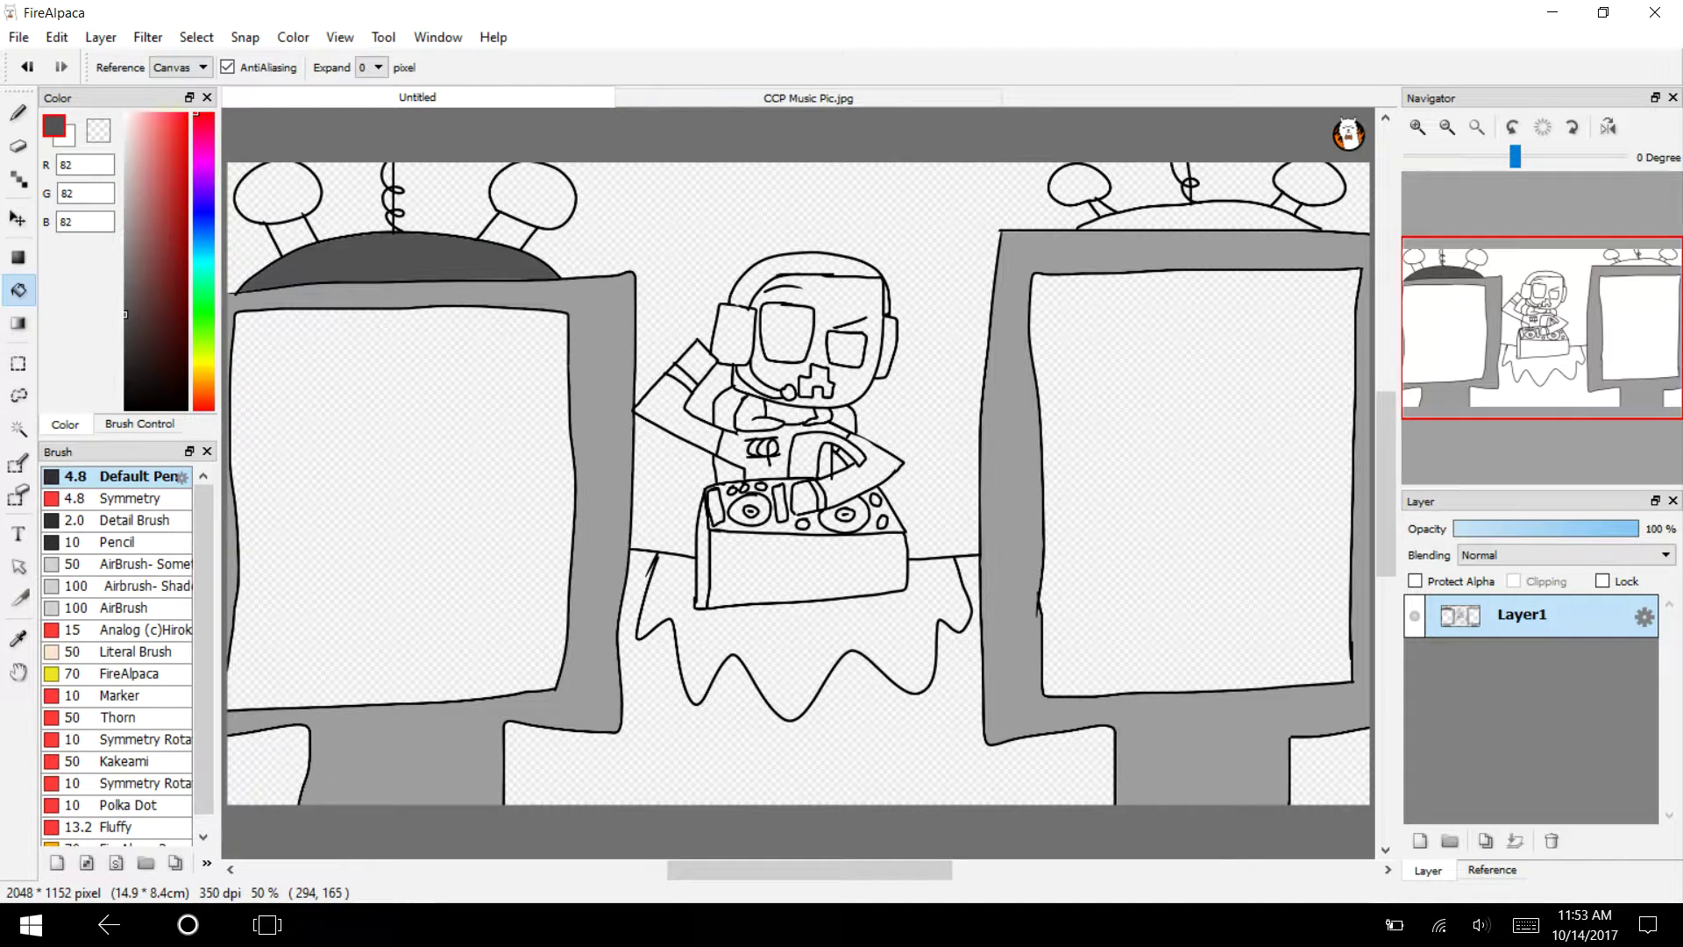
{"action": "left_click", "coordinate": [1223, 213]}
{"action": "left_click", "coordinate": [1417, 126]}
{"action": "left_click", "coordinate": [1417, 126]}
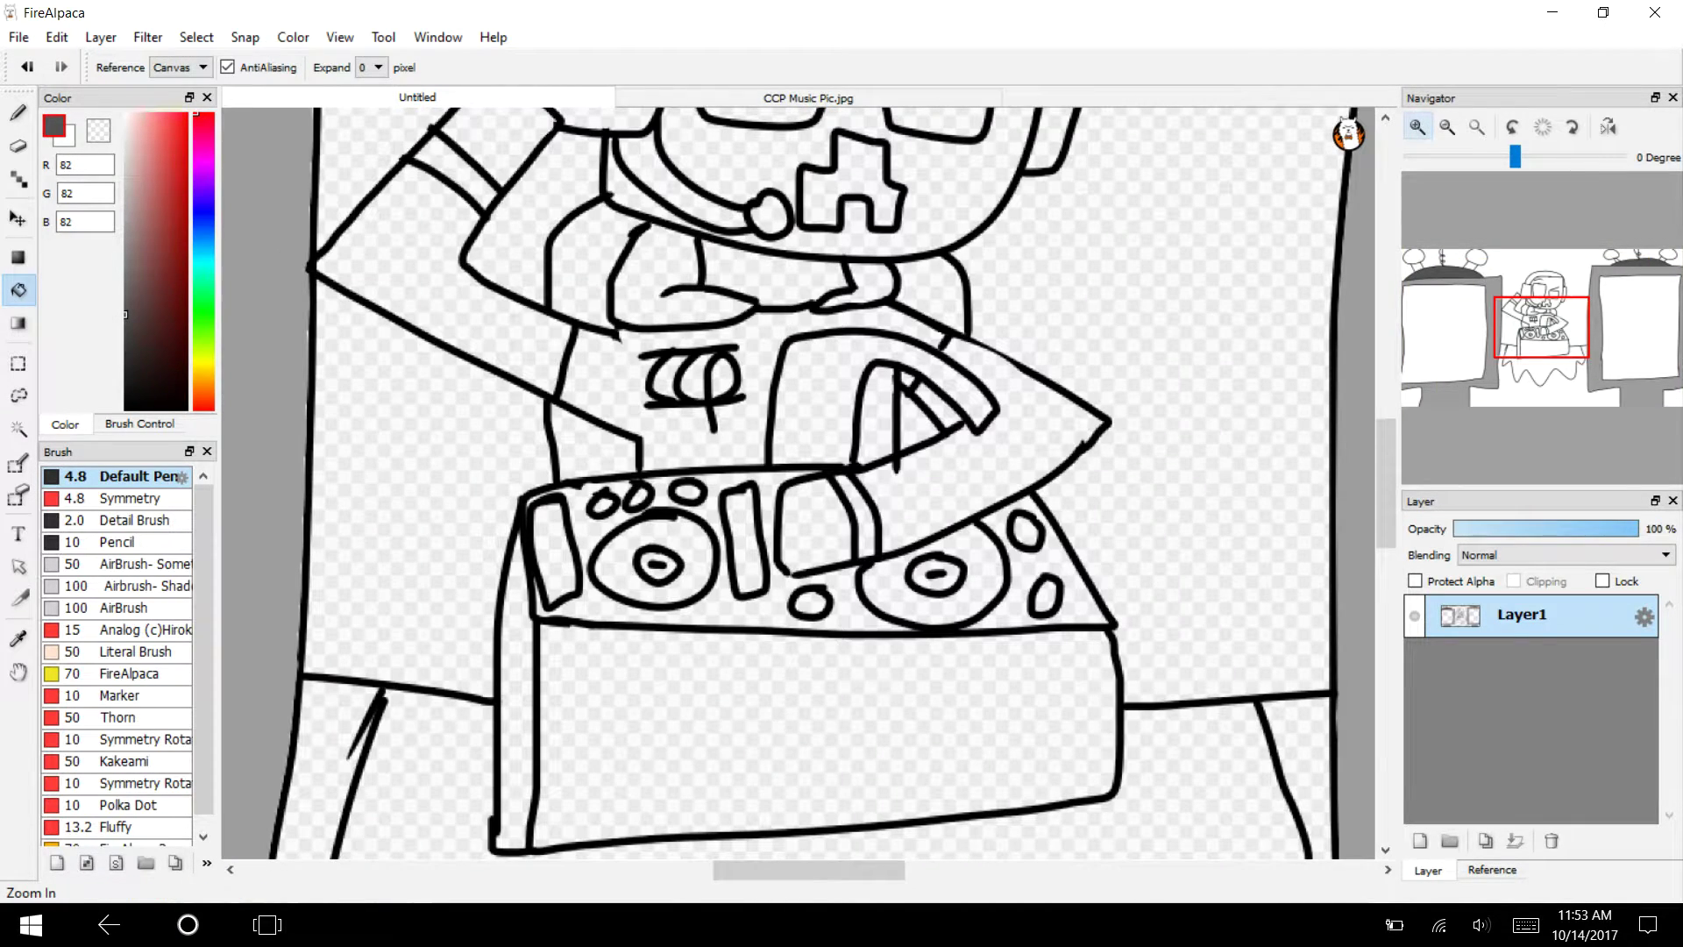
{"action": "left_click_drag", "start_coordinate": [1517, 300], "coordinate": [1634, 267]}
{"action": "left_click", "coordinate": [383, 455]}
{"action": "left_click", "coordinate": [1000, 434]}
{"action": "left_click", "coordinate": [583, 407]}
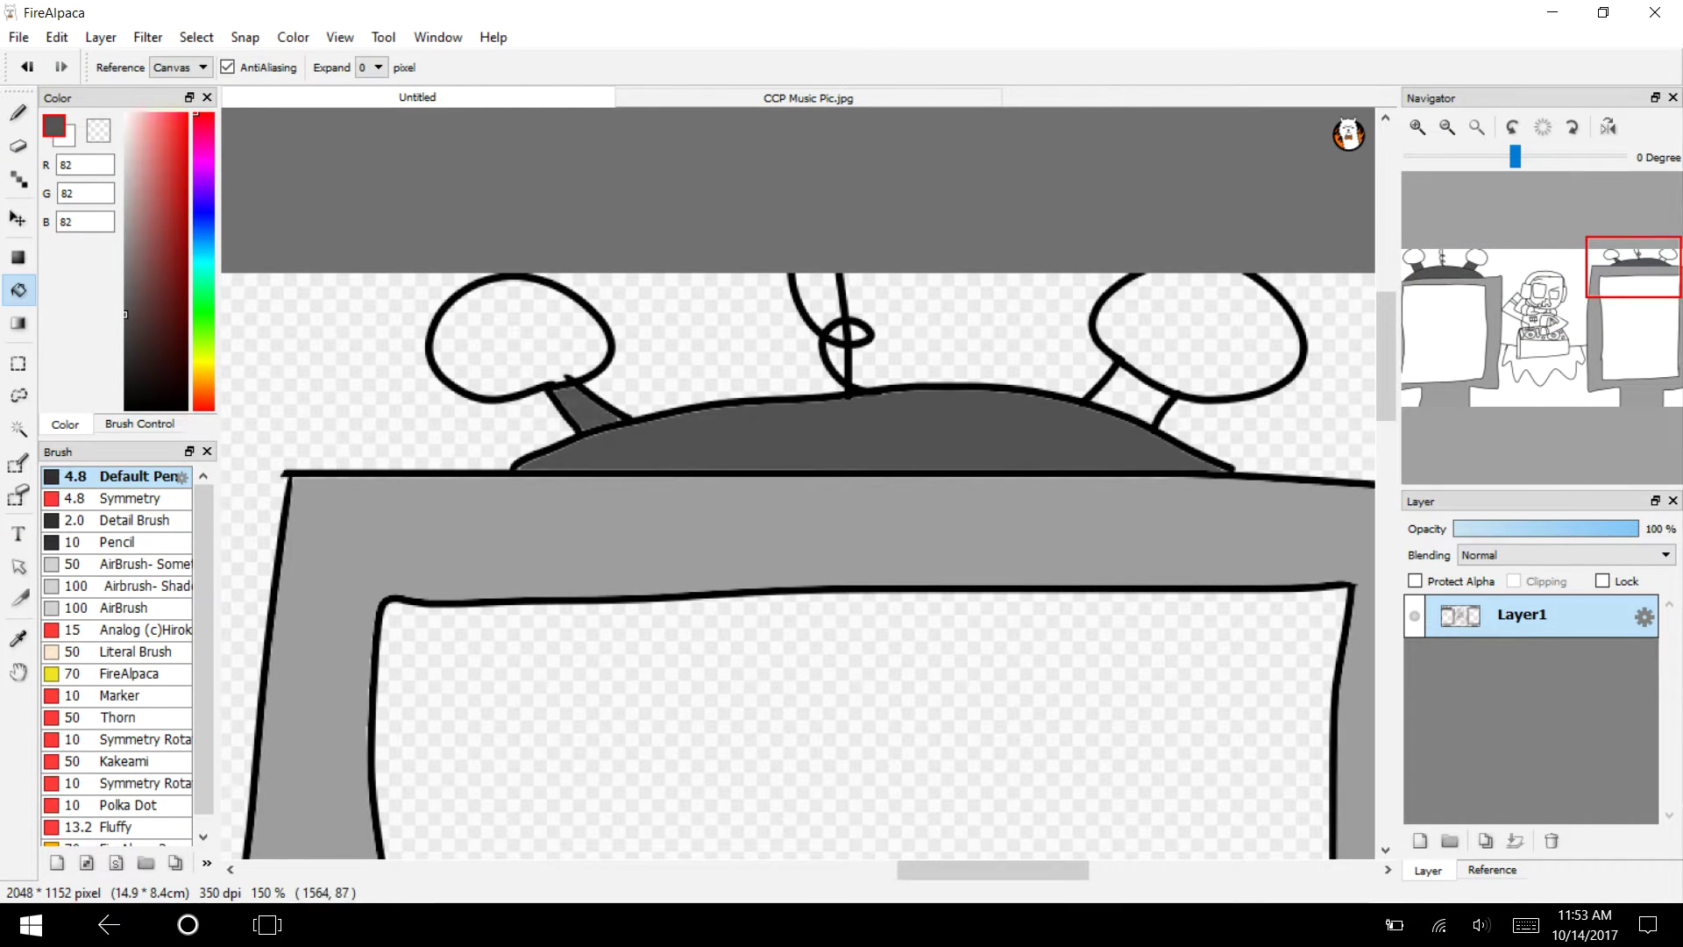
{"action": "left_click", "coordinate": [1129, 394]}
Fill the four round bulbs above the two panels with red (255, 0, 0).
{"action": "left_click_drag", "start_coordinate": [151, 148], "coordinate": [190, 112]}
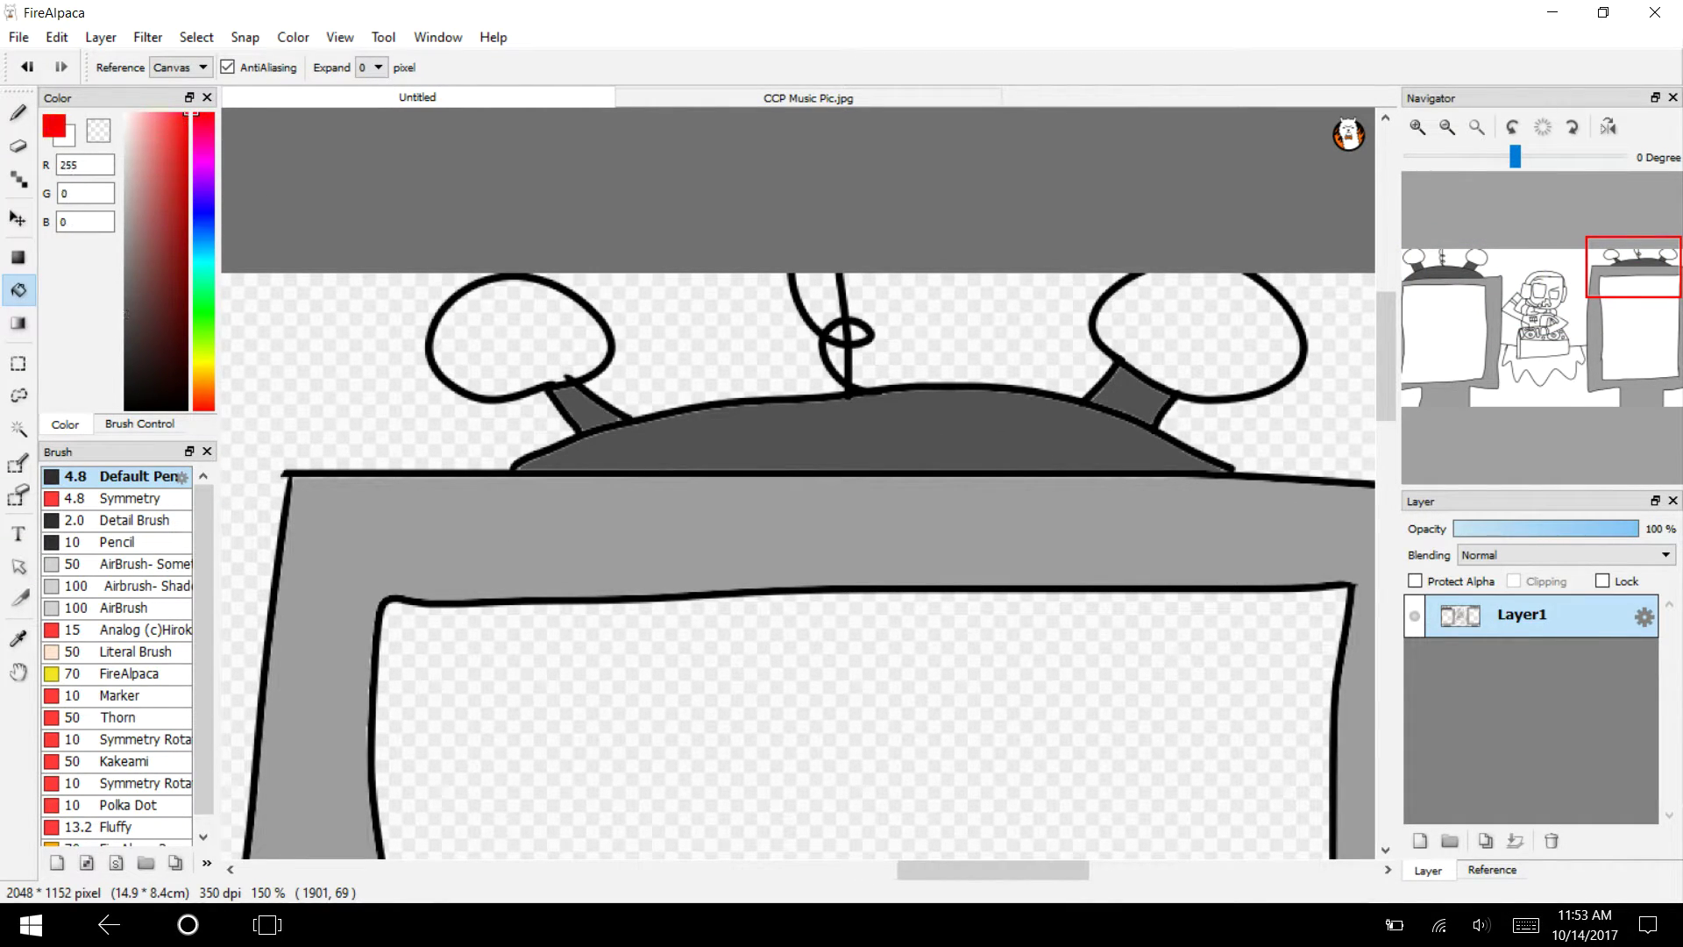
{"action": "left_click", "coordinate": [526, 341]}
{"action": "left_click", "coordinate": [1233, 312]}
{"action": "left_click_drag", "start_coordinate": [1546, 268], "coordinate": [1410, 274]}
{"action": "left_click", "coordinate": [351, 369]}
{"action": "left_click", "coordinate": [1105, 365]}
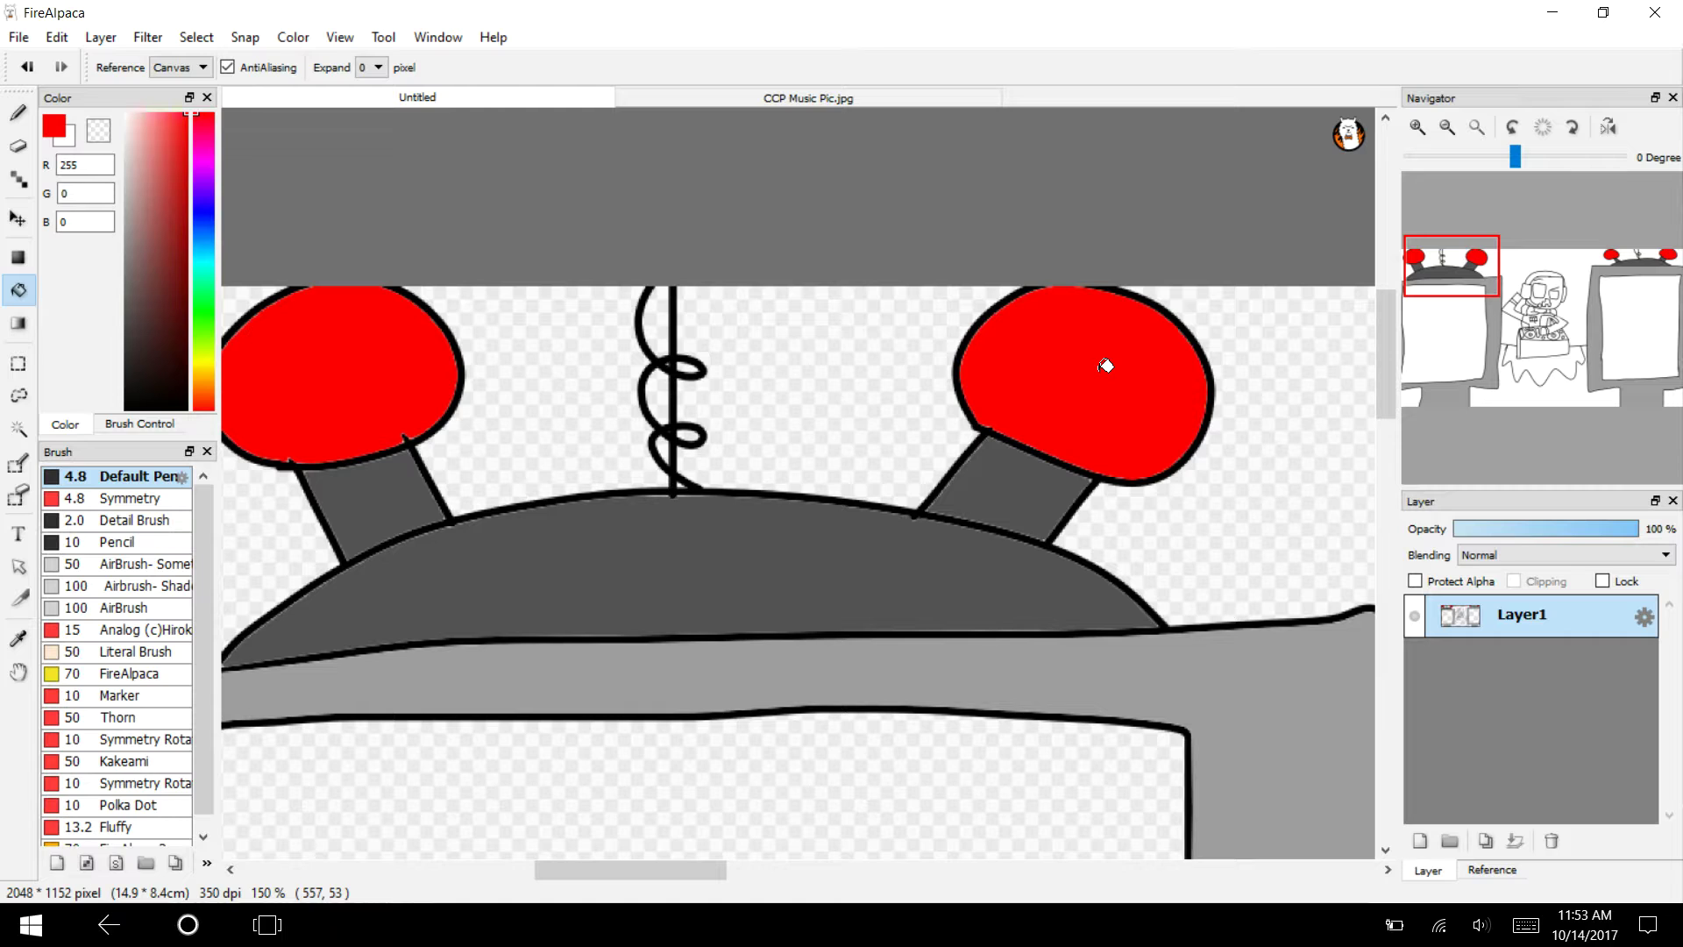
Sample the headphone purple from CCP Music Pic.jpg and fill the character's headband and both ear cups with it.
{"action": "left_click_drag", "start_coordinate": [1485, 297], "coordinate": [1549, 292]}
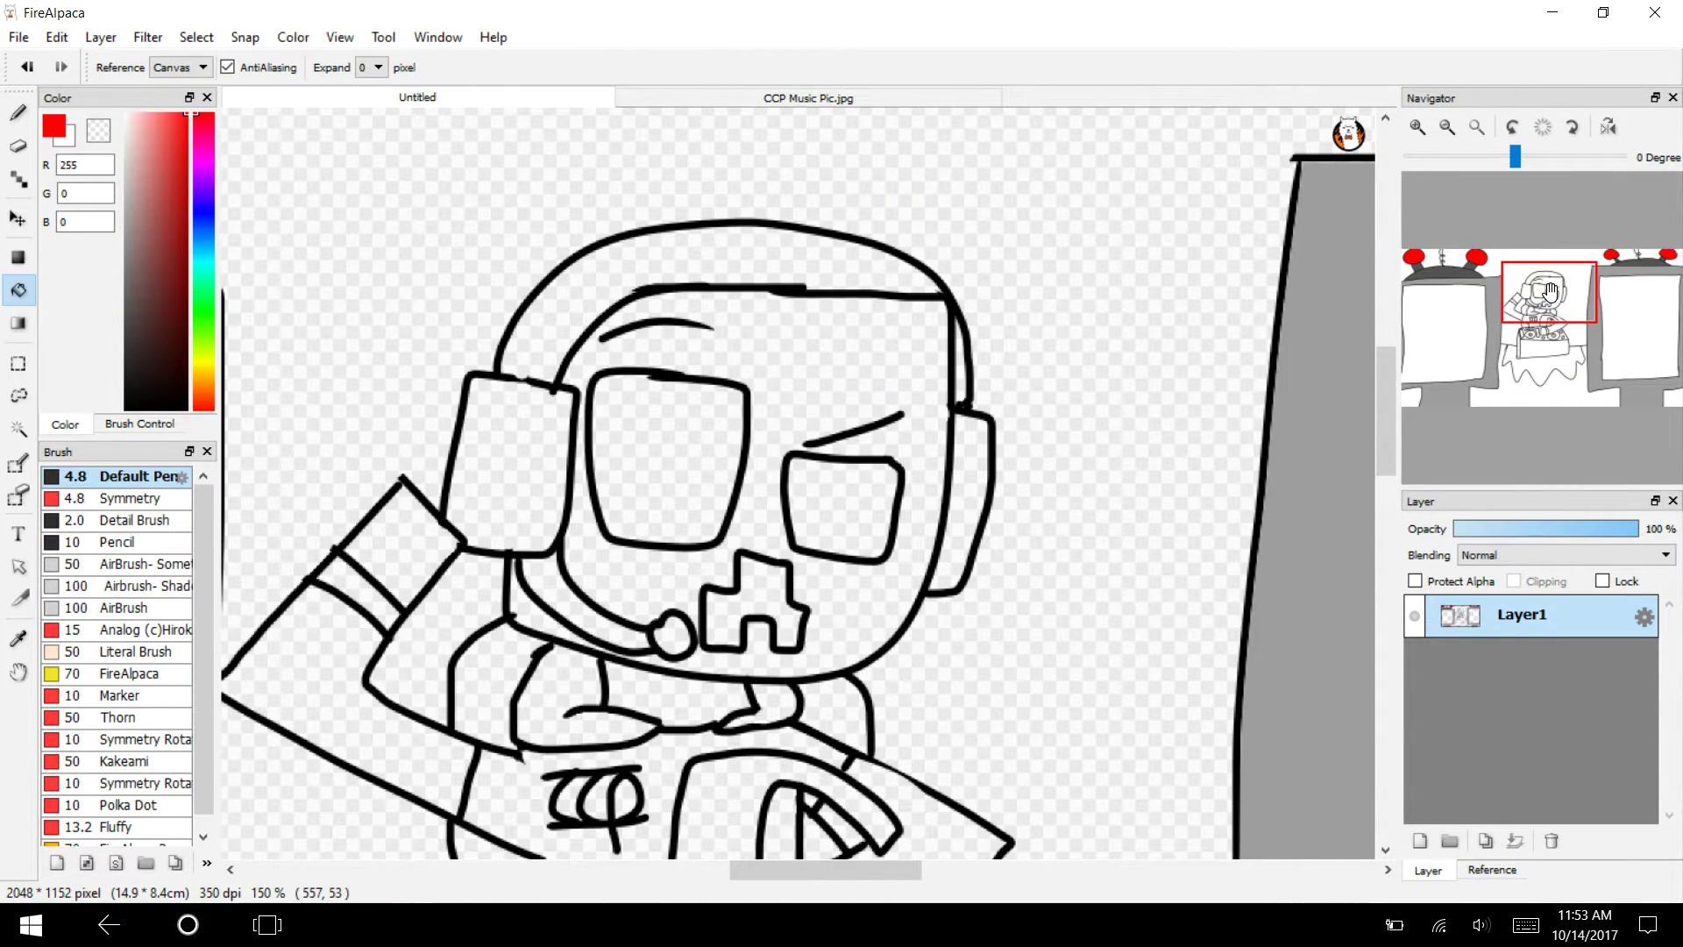
{"action": "left_click", "coordinate": [808, 97]}
{"action": "key", "text": "i"}
{"action": "left_click", "coordinate": [944, 204]}
{"action": "left_click", "coordinate": [438, 95]}
{"action": "left_click", "coordinate": [18, 289]}
{"action": "left_click", "coordinate": [495, 478]}
{"action": "left_click", "coordinate": [727, 254]}
{"action": "left_click", "coordinate": [969, 499]}
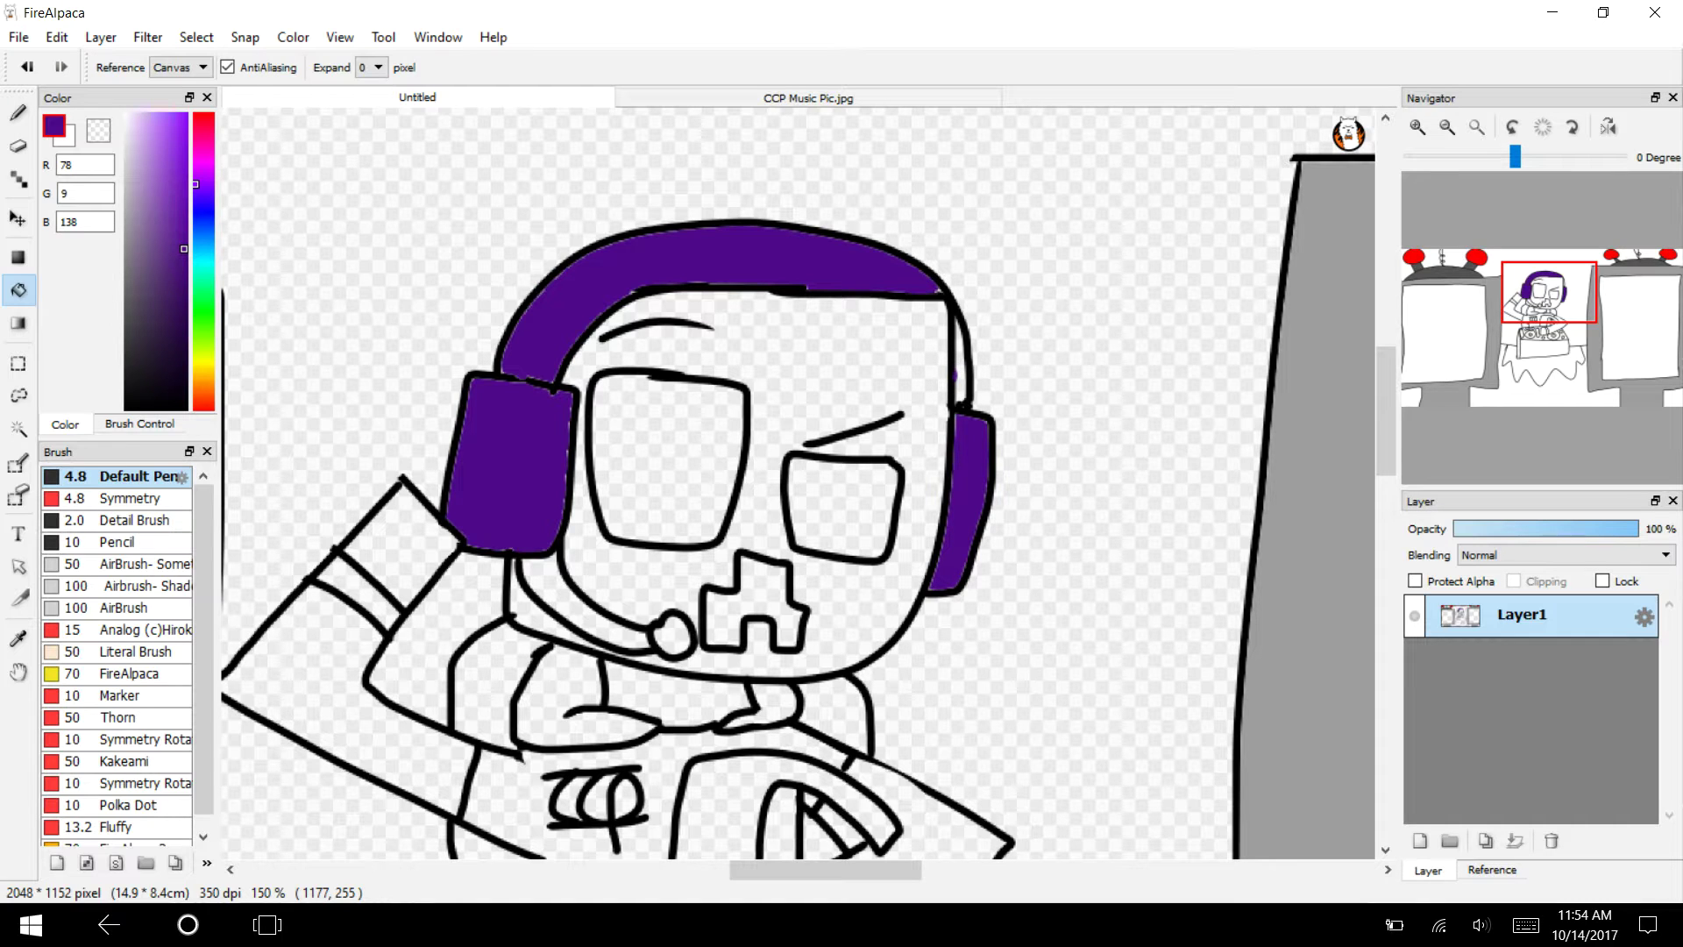
Fill the narrow strip of headband above the right ear cup with the same purple.
{"action": "left_click", "coordinate": [1421, 129]}
{"action": "left_click", "coordinate": [1421, 129]}
{"action": "left_click", "coordinate": [1121, 289]}
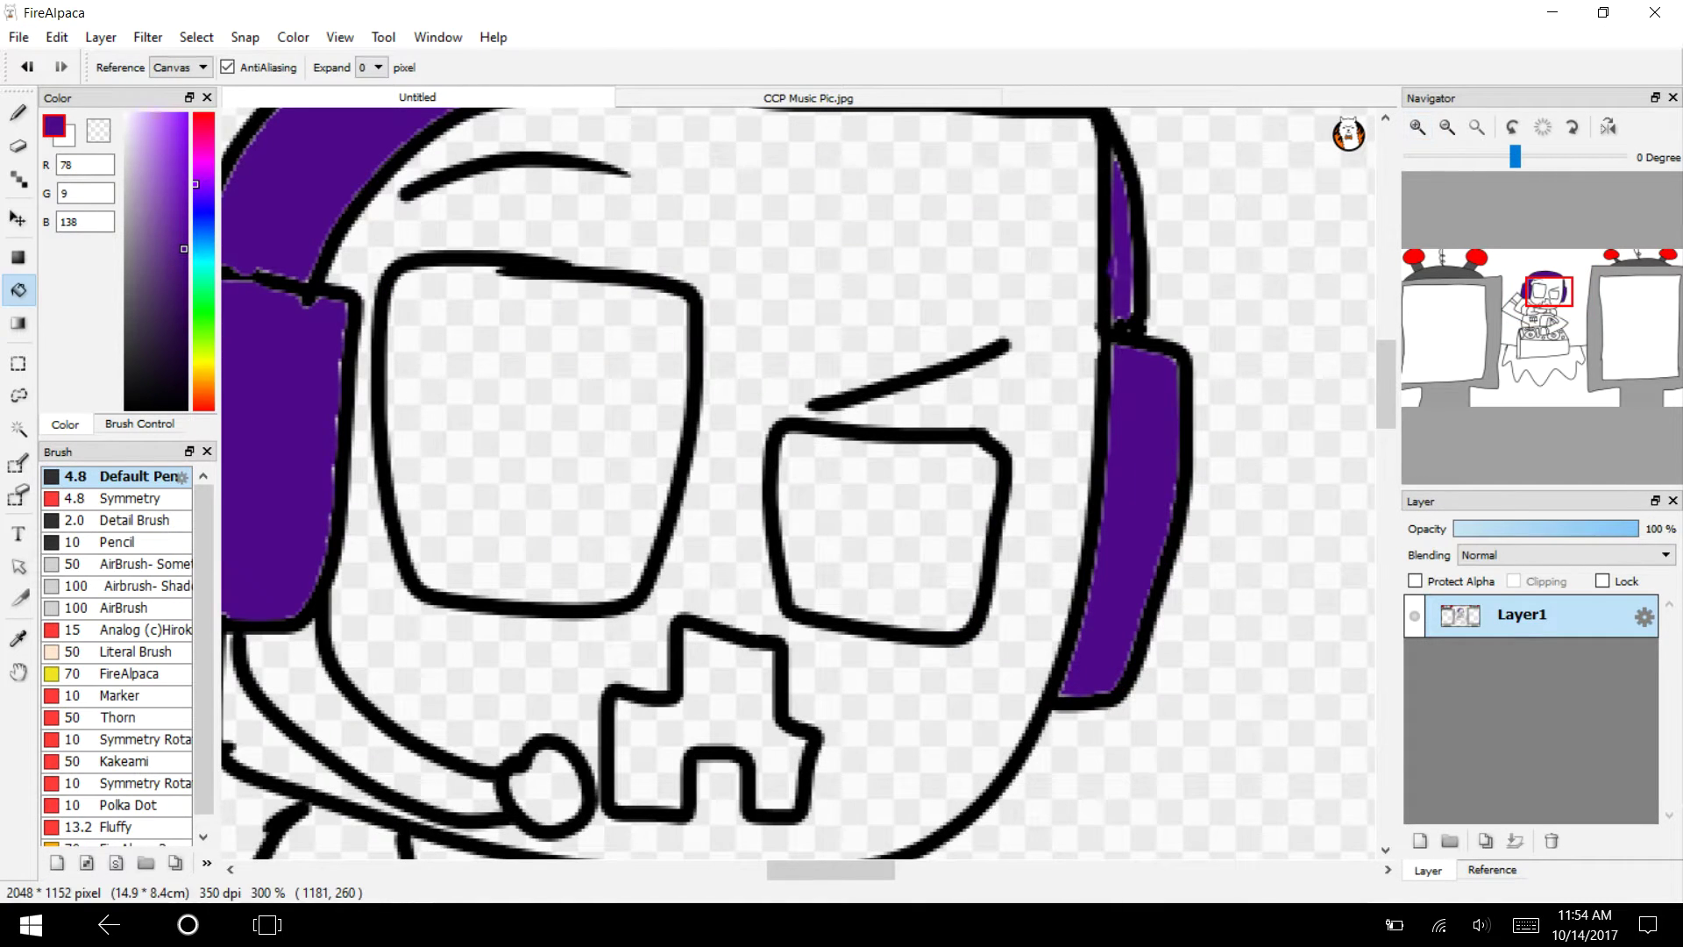
{"action": "left_click", "coordinate": [1122, 291]}
Fill the character's two eyes and the creeper mouth with black (0, 0, 0).
{"action": "left_click_drag", "start_coordinate": [154, 154], "coordinate": [124, 410]}
{"action": "left_click", "coordinate": [507, 460]}
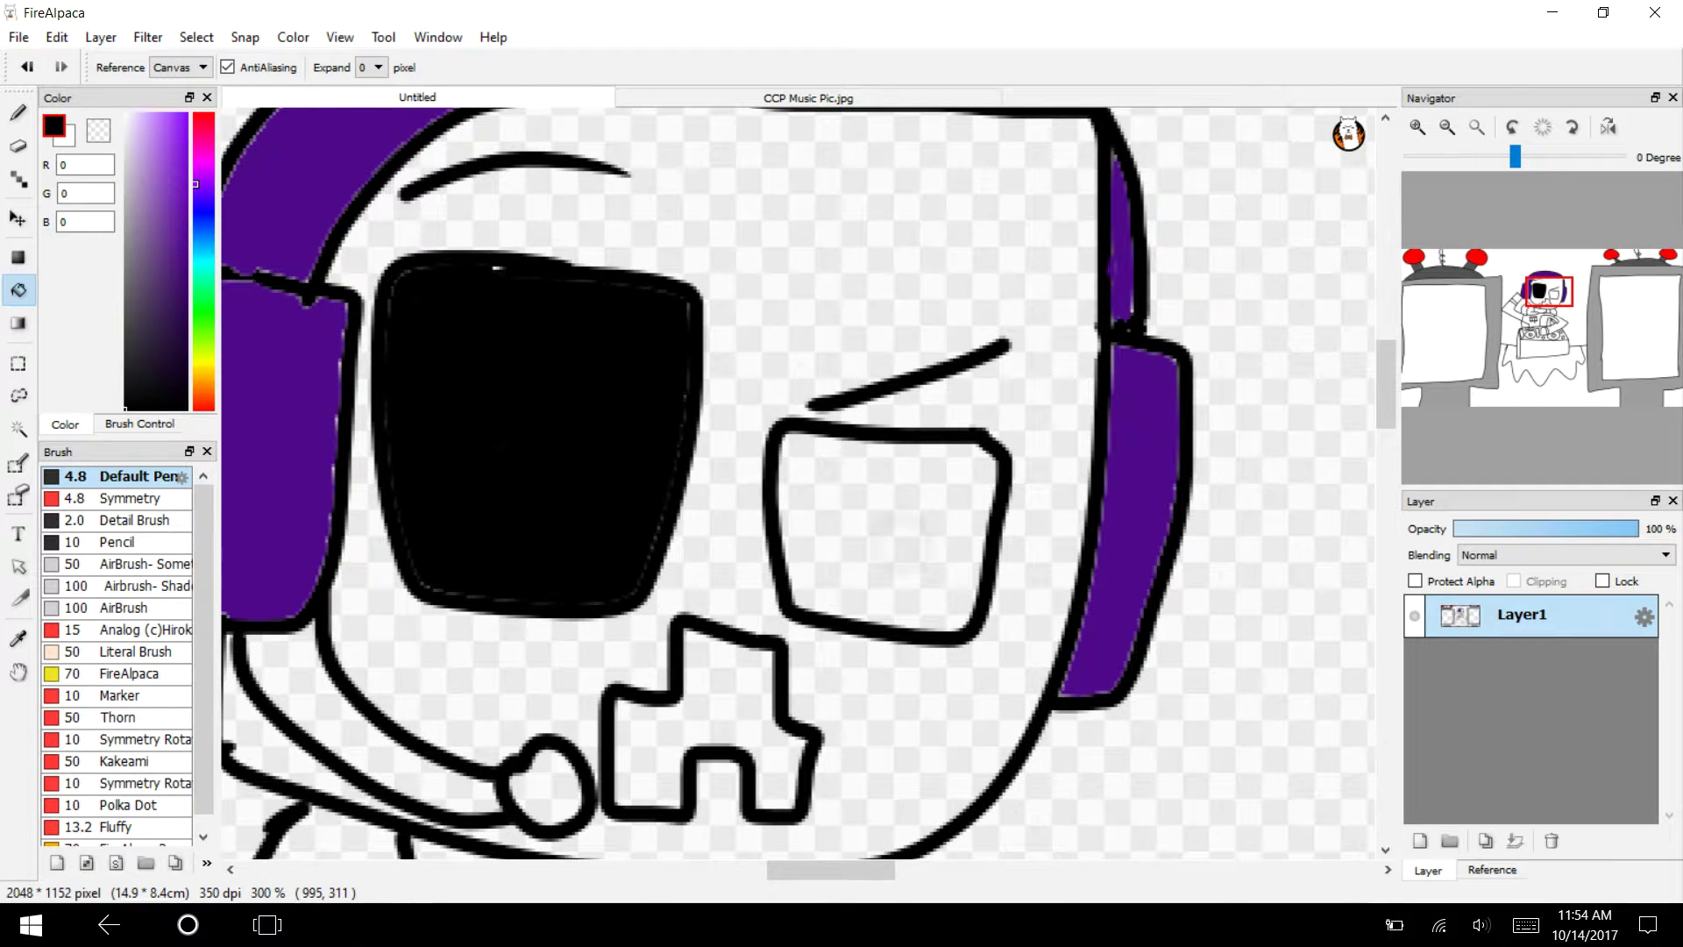
{"action": "left_click", "coordinate": [912, 534]}
{"action": "left_click", "coordinate": [688, 710]}
{"action": "left_click", "coordinate": [653, 735]}
Check the reference picture, then fill the microphone arm with the headphone purple and its tip with light grey (213, 213, 213).
{"action": "left_click", "coordinate": [807, 98]}
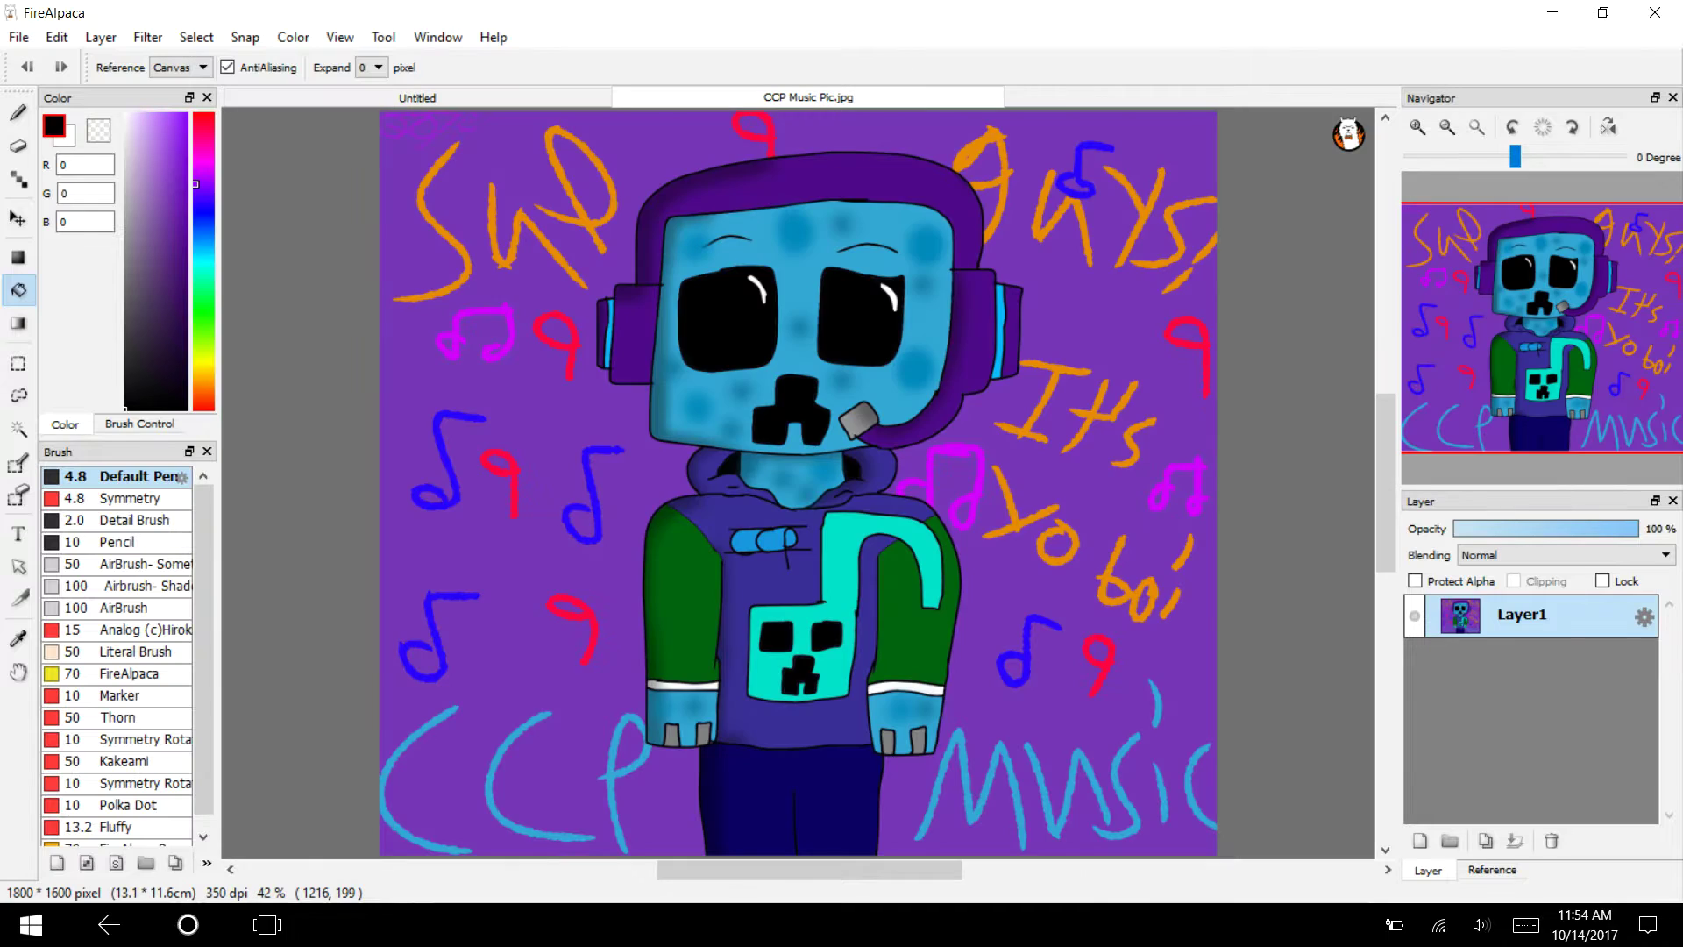
{"action": "left_click", "coordinate": [545, 99]}
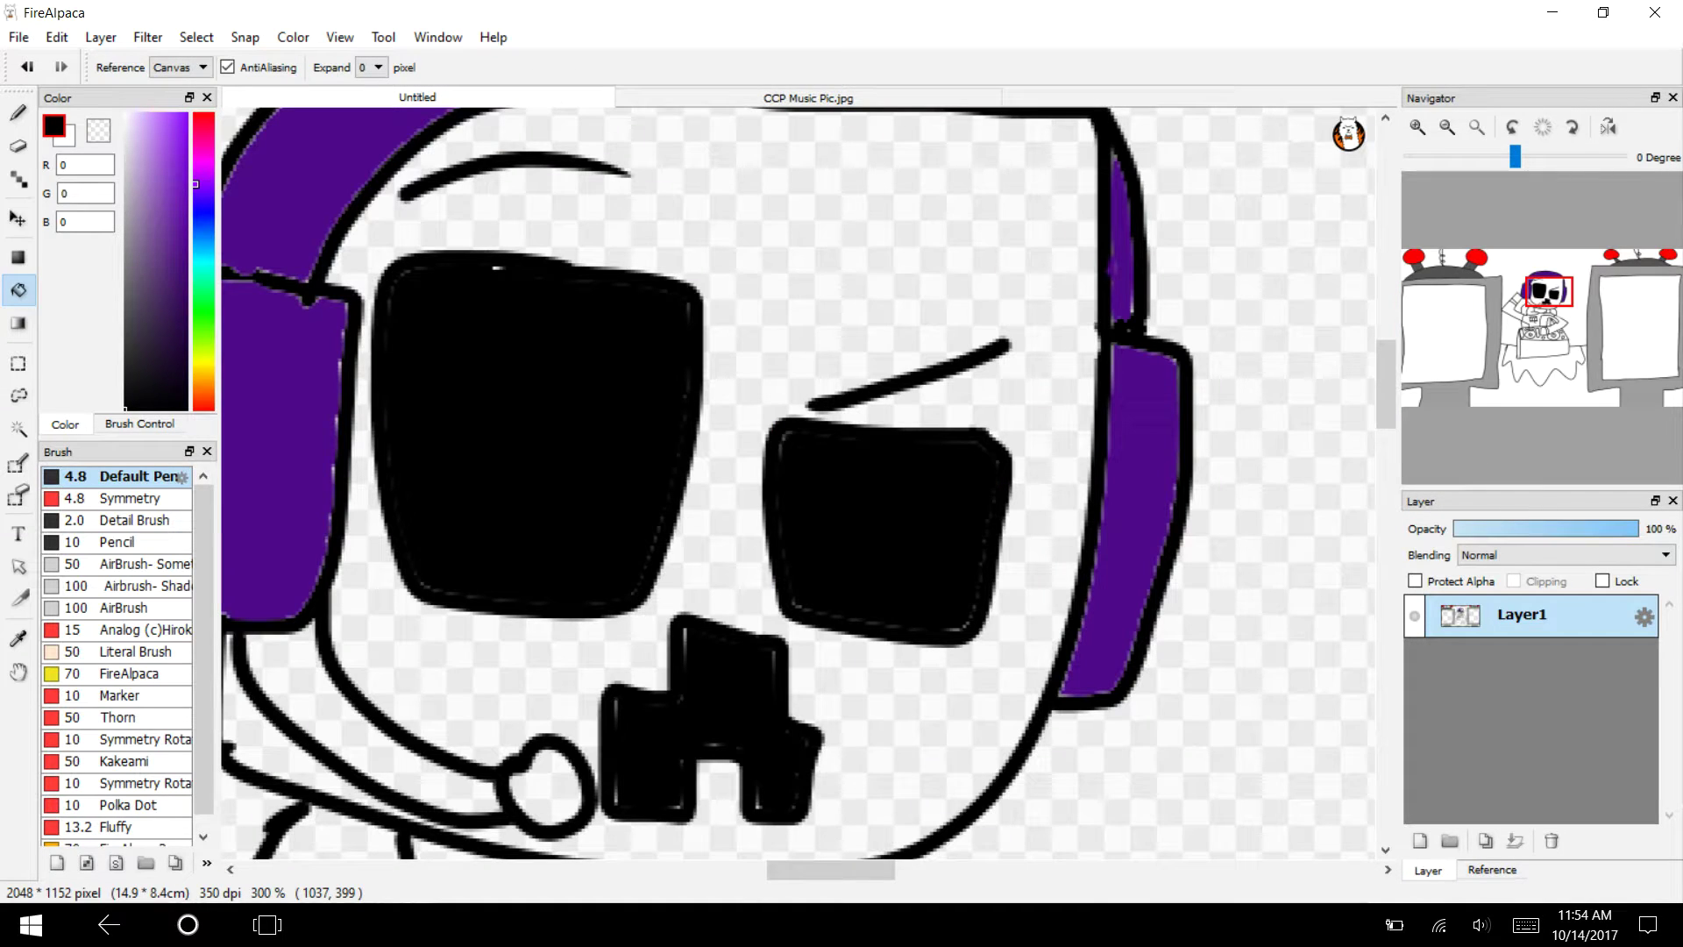
{"action": "left_click", "coordinate": [269, 533], "text": "alt"}
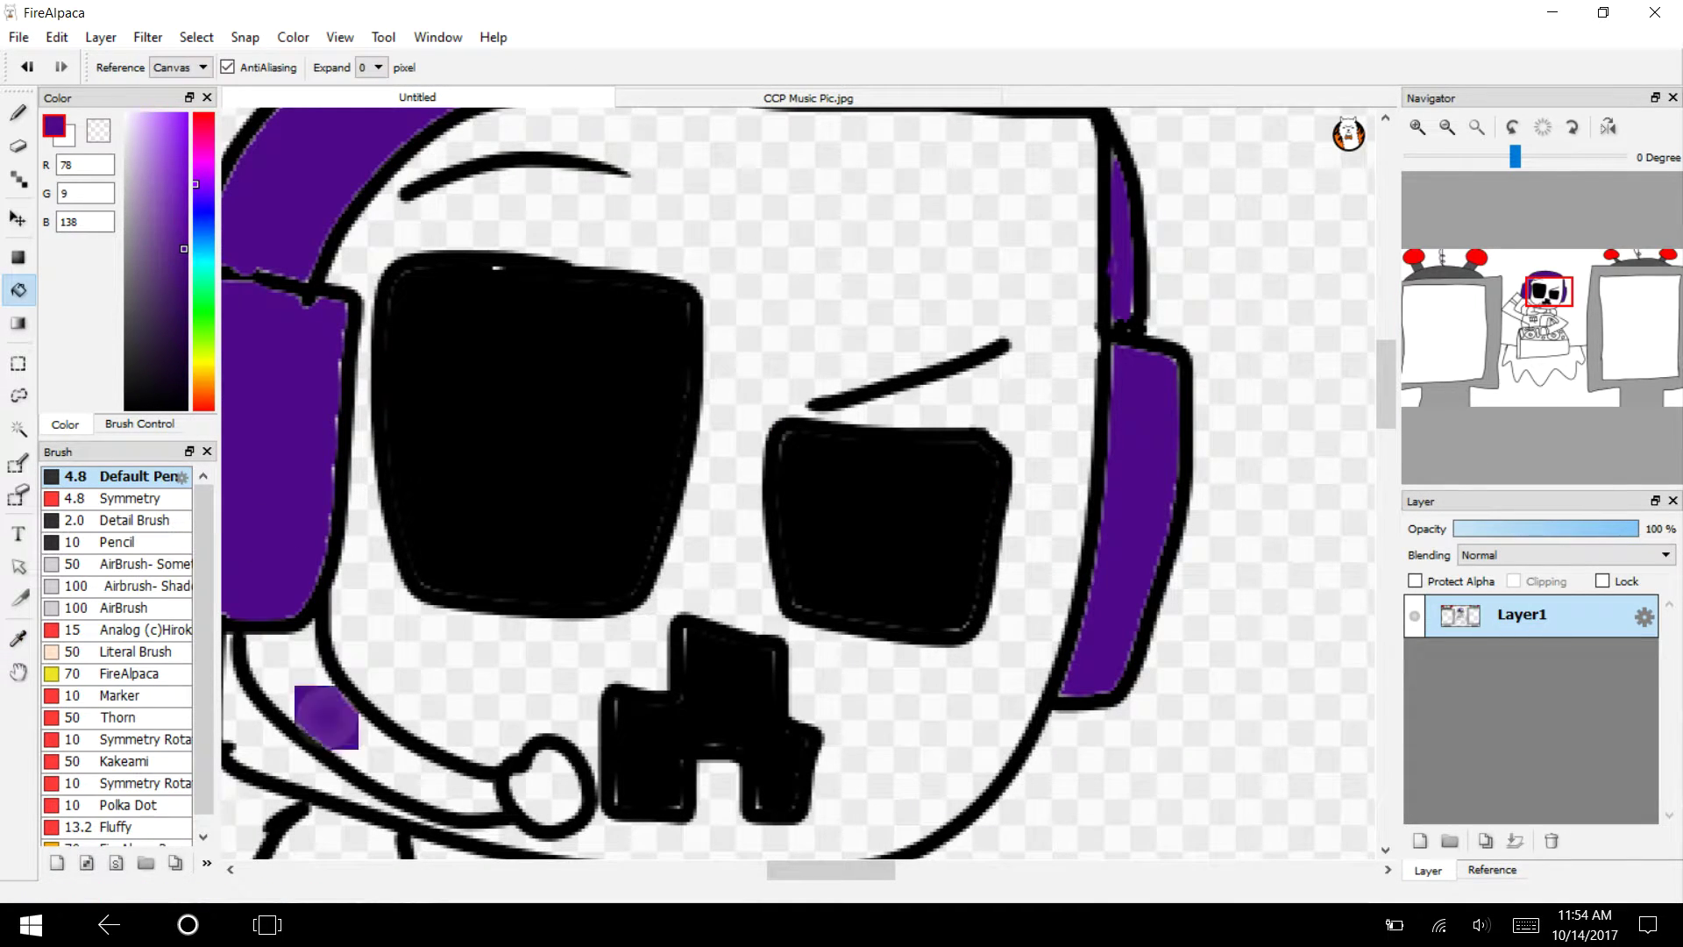
{"action": "left_click", "coordinate": [326, 717]}
{"action": "left_click", "coordinate": [126, 161]}
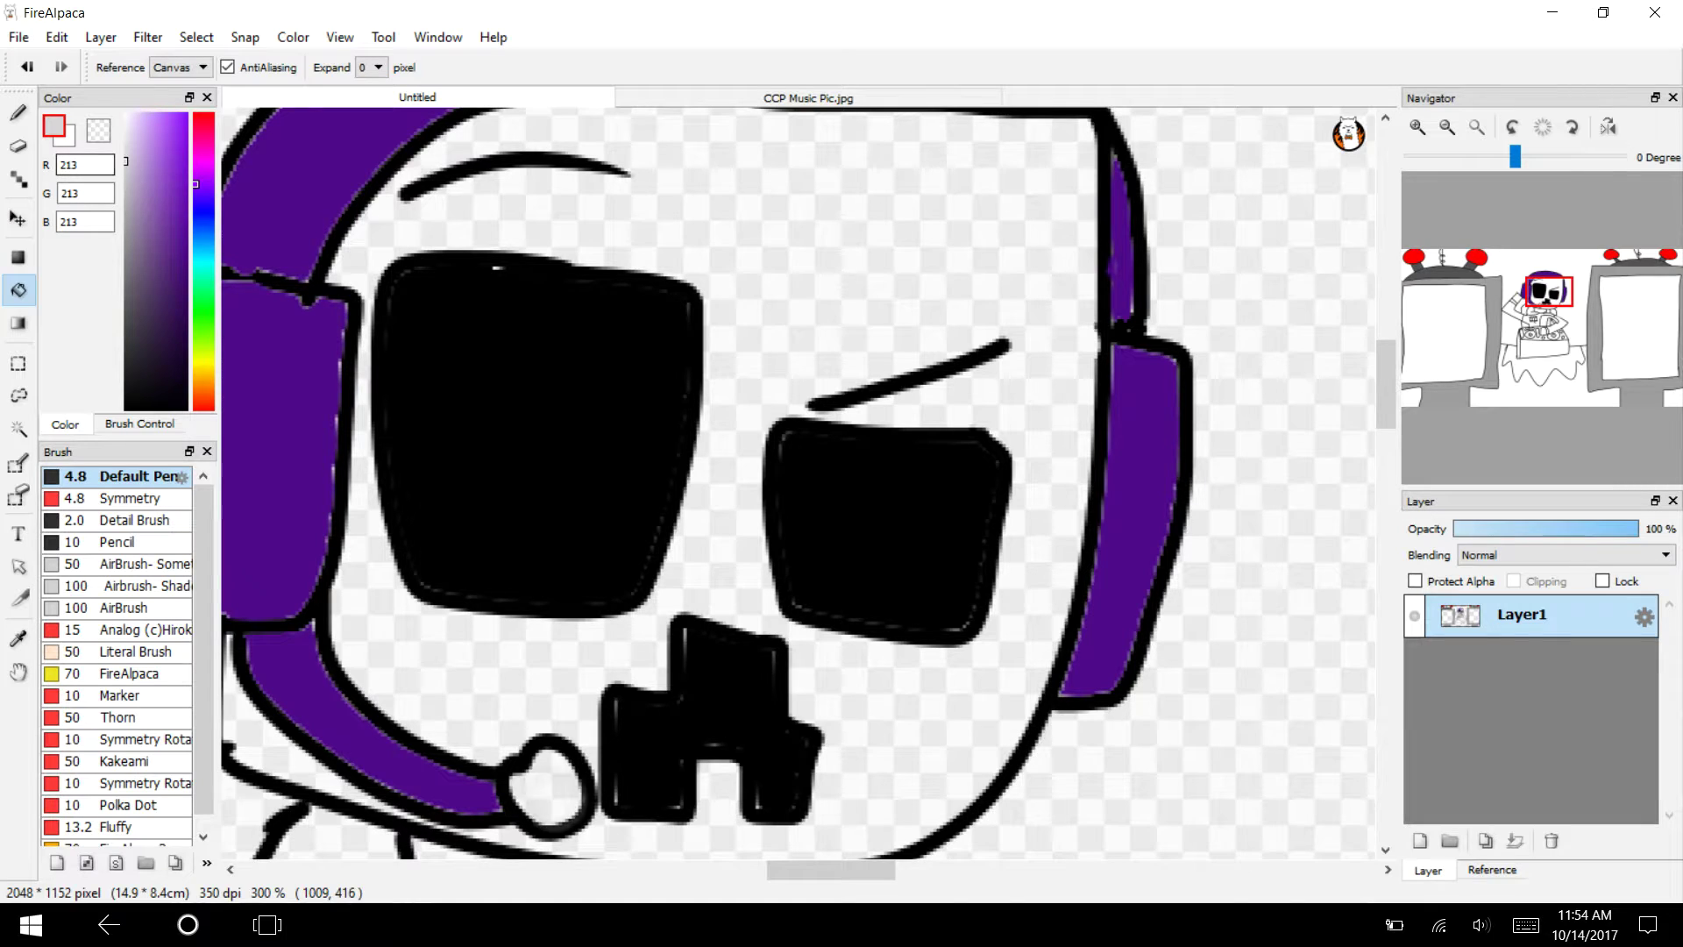
{"action": "left_click", "coordinate": [548, 783]}
Fill the cuff bands on the raised arm and on the arm over the desk with white (255, 255, 255).
{"action": "left_click", "coordinate": [1447, 127]}
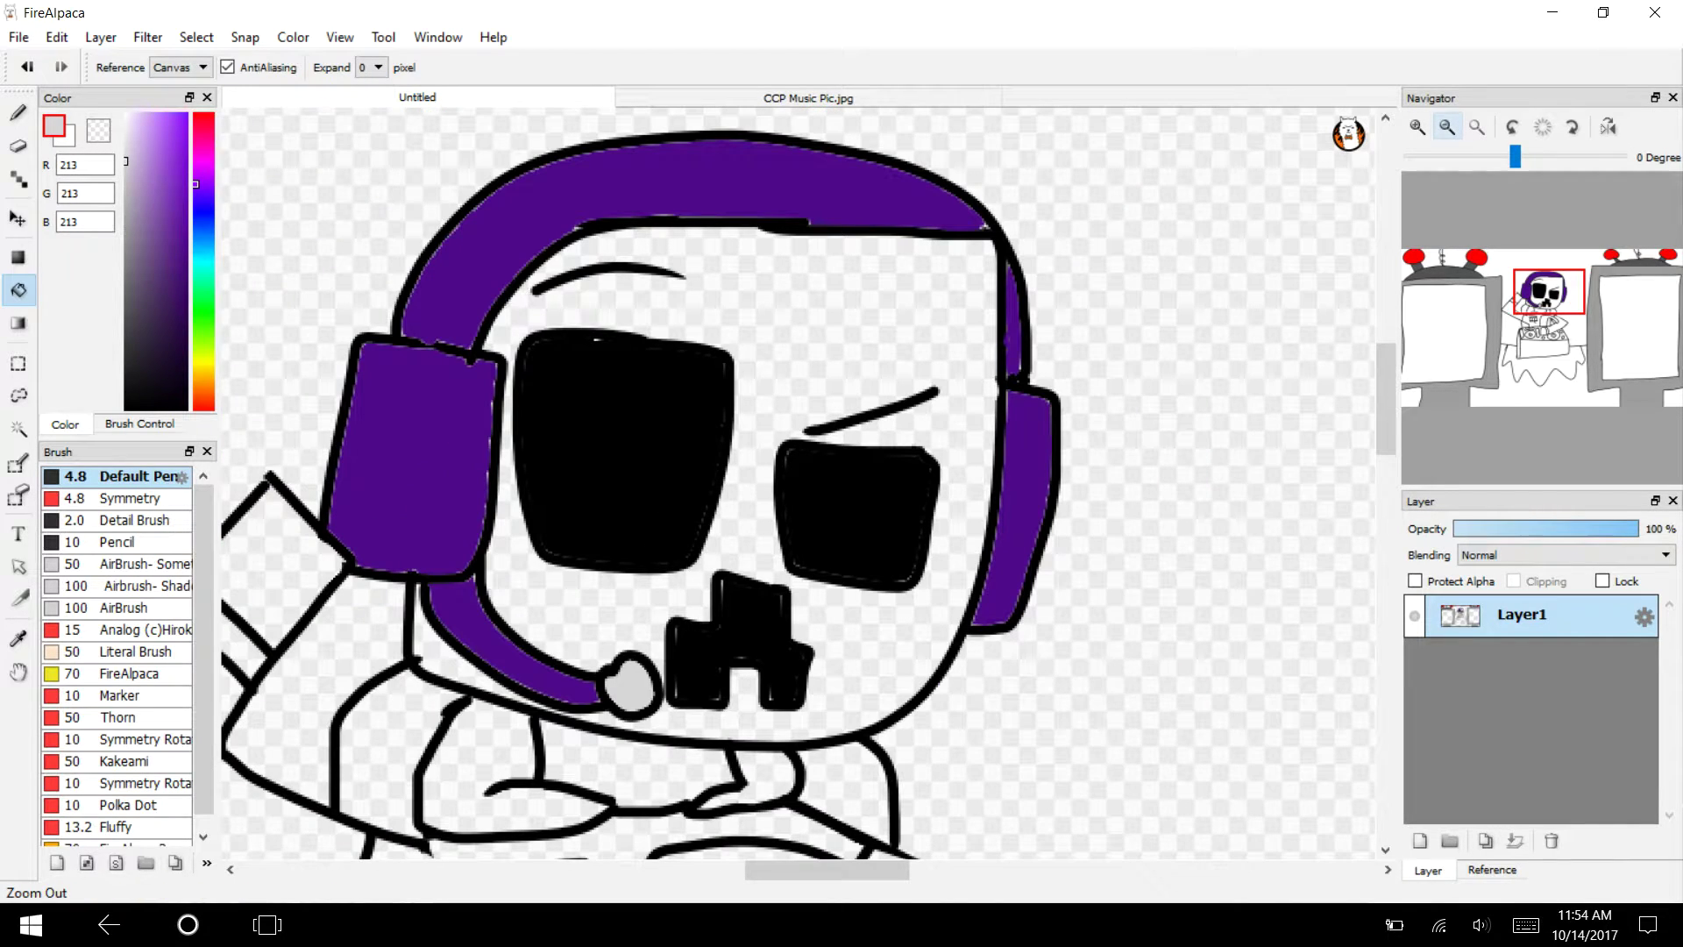
{"action": "mouse_move", "coordinate": [1524, 293]}
{"action": "left_mouse_down"}
{"action": "mouse_move", "coordinate": [1510, 302]}
{"action": "mouse_move", "coordinate": [1535, 305]}
{"action": "left_mouse_up"}
{"action": "left_click", "coordinate": [126, 114]}
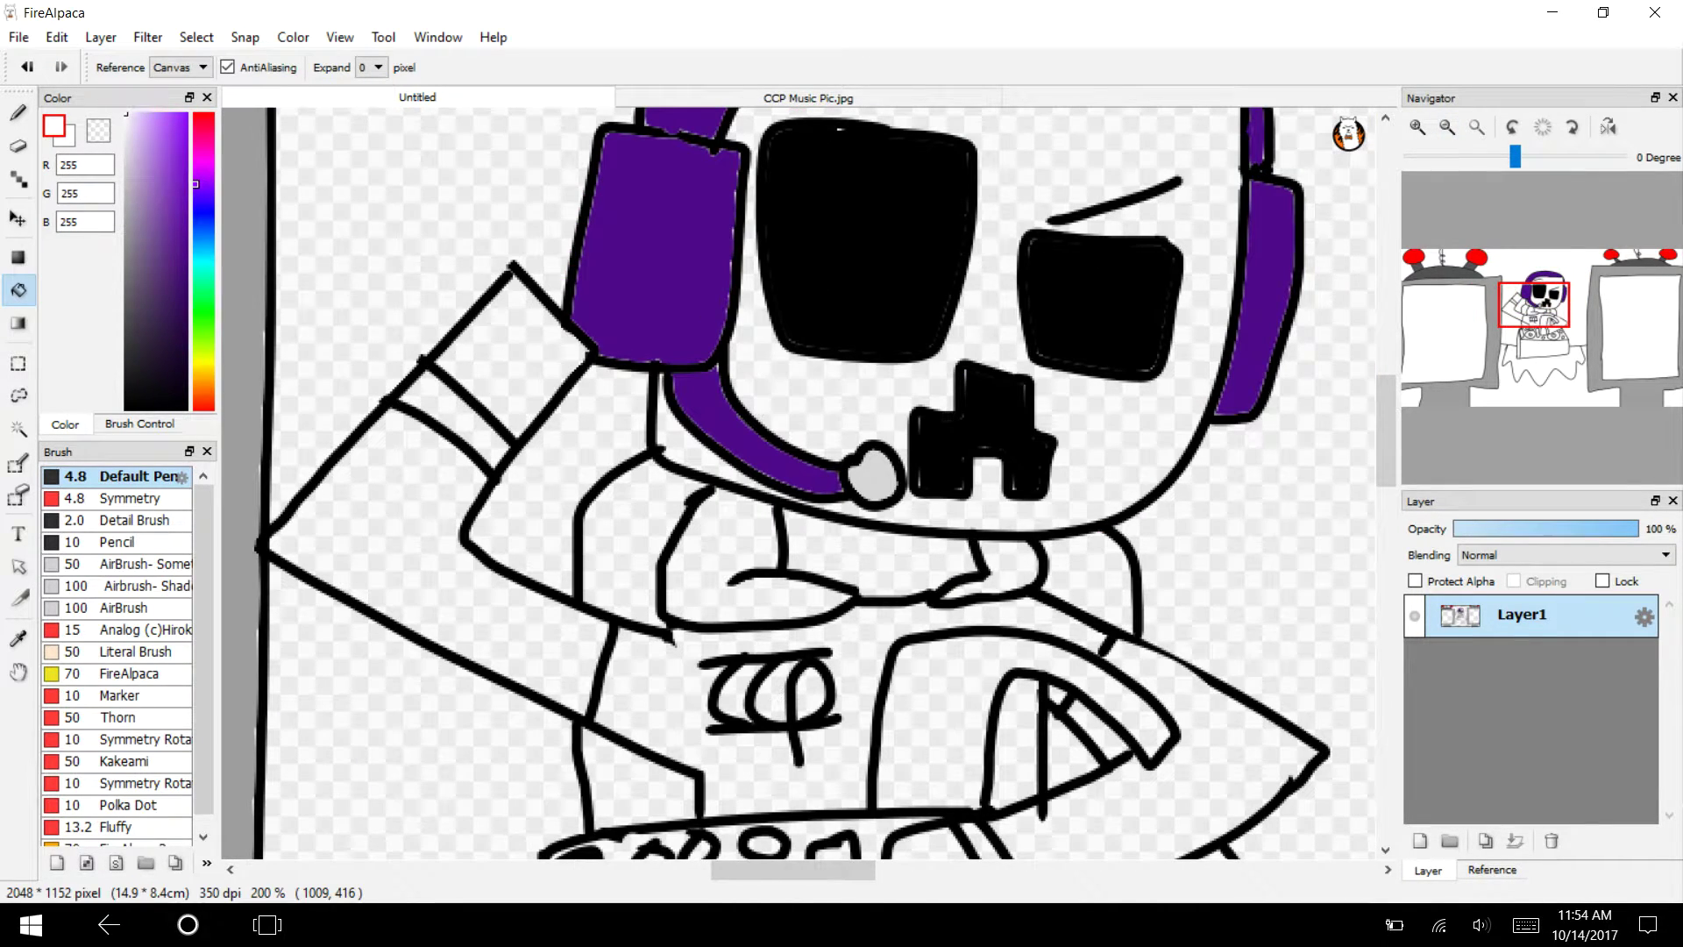
{"action": "left_click", "coordinate": [450, 414]}
{"action": "left_click_drag", "start_coordinate": [1551, 317], "coordinate": [1562, 348]}
{"action": "left_click", "coordinate": [819, 390]}
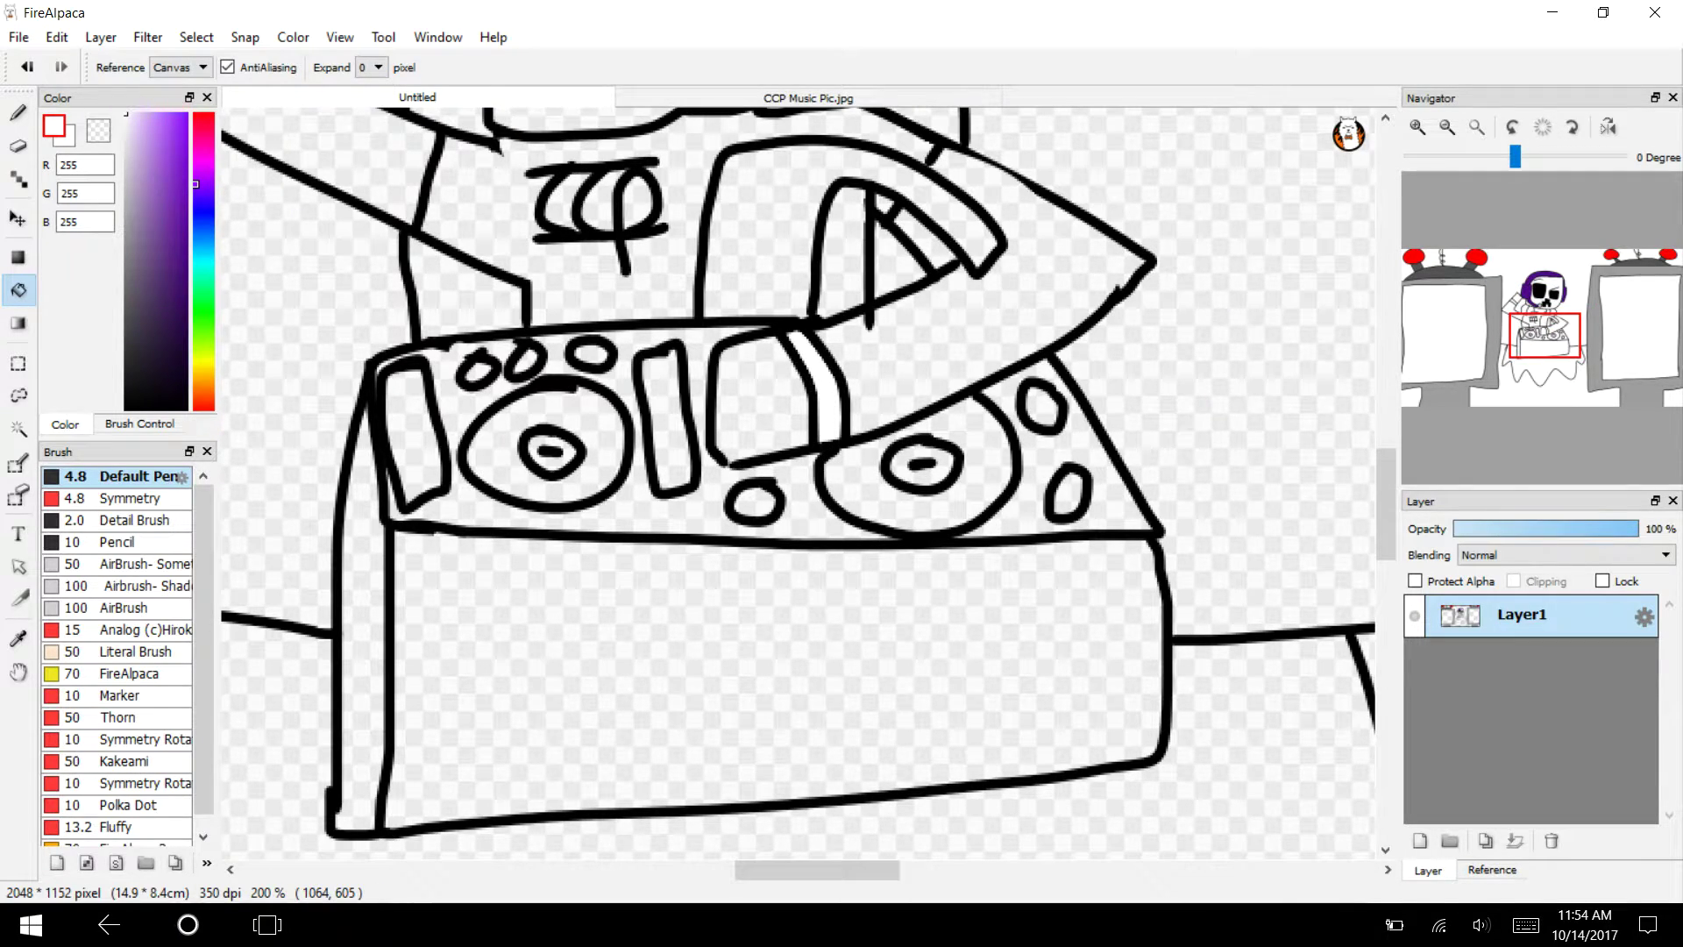
With a black pen, draw two dividing lines across each of the two tall rectangles on the DJ mixer.
{"action": "key", "text": "b"}
{"action": "left_click_drag", "start_coordinate": [148, 263], "coordinate": [119, 407]}
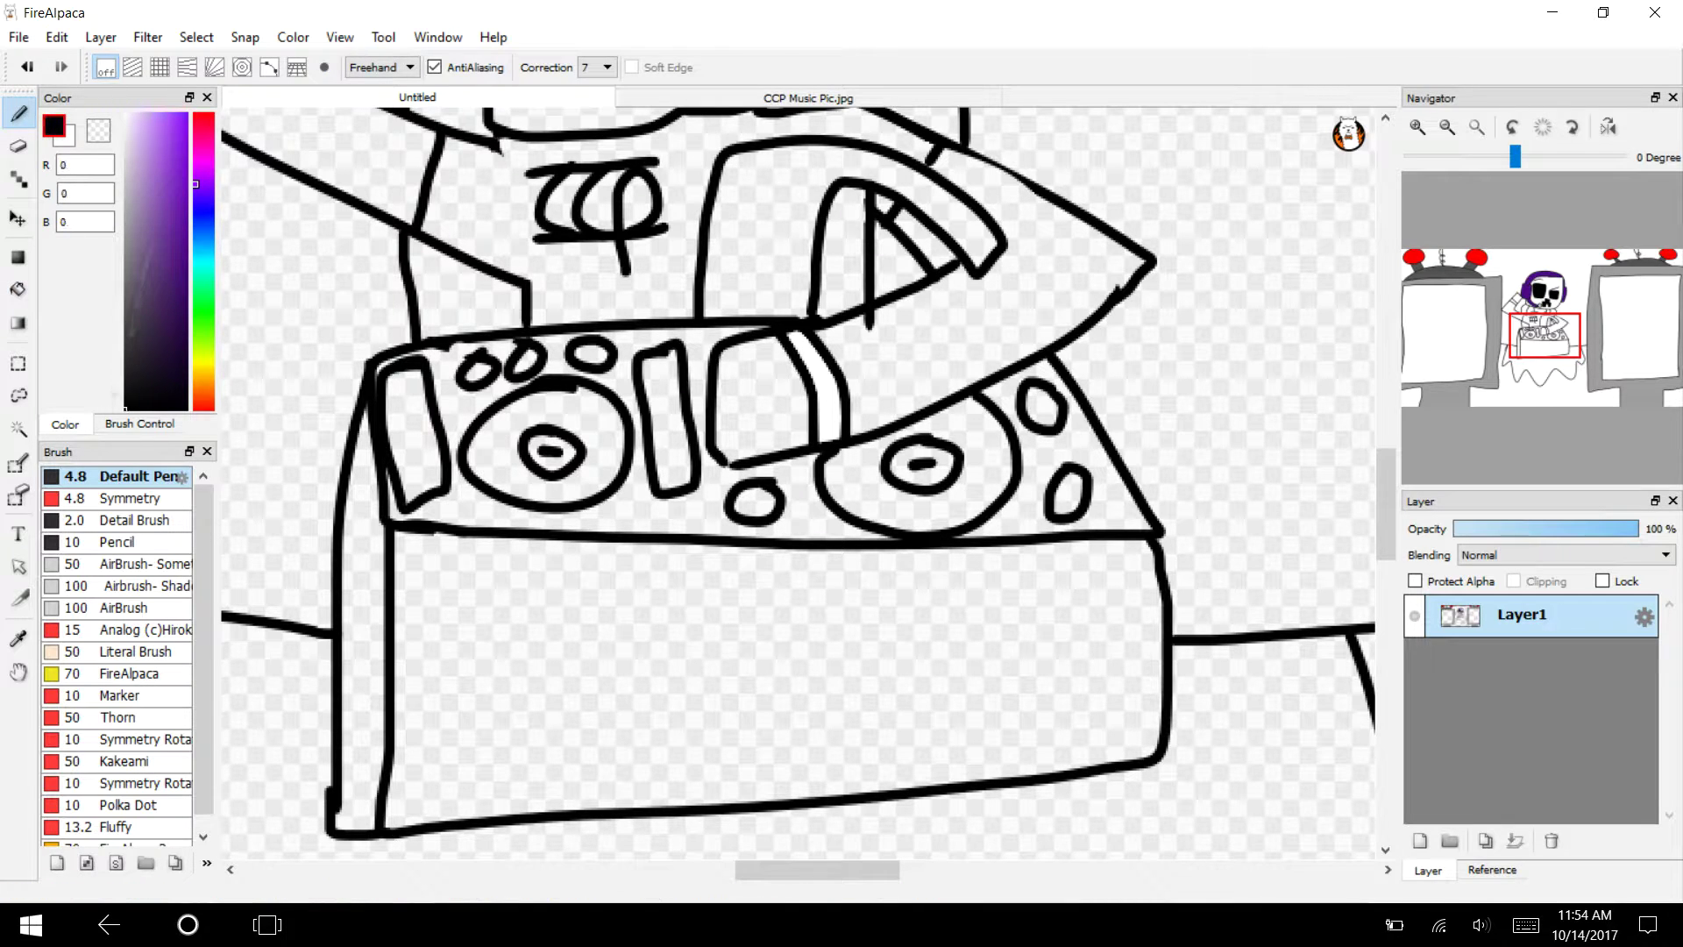
{"action": "left_click", "coordinate": [1416, 127]}
{"action": "left_click", "coordinate": [1417, 127]}
{"action": "left_click_drag", "start_coordinate": [844, 869], "coordinate": [805, 870]}
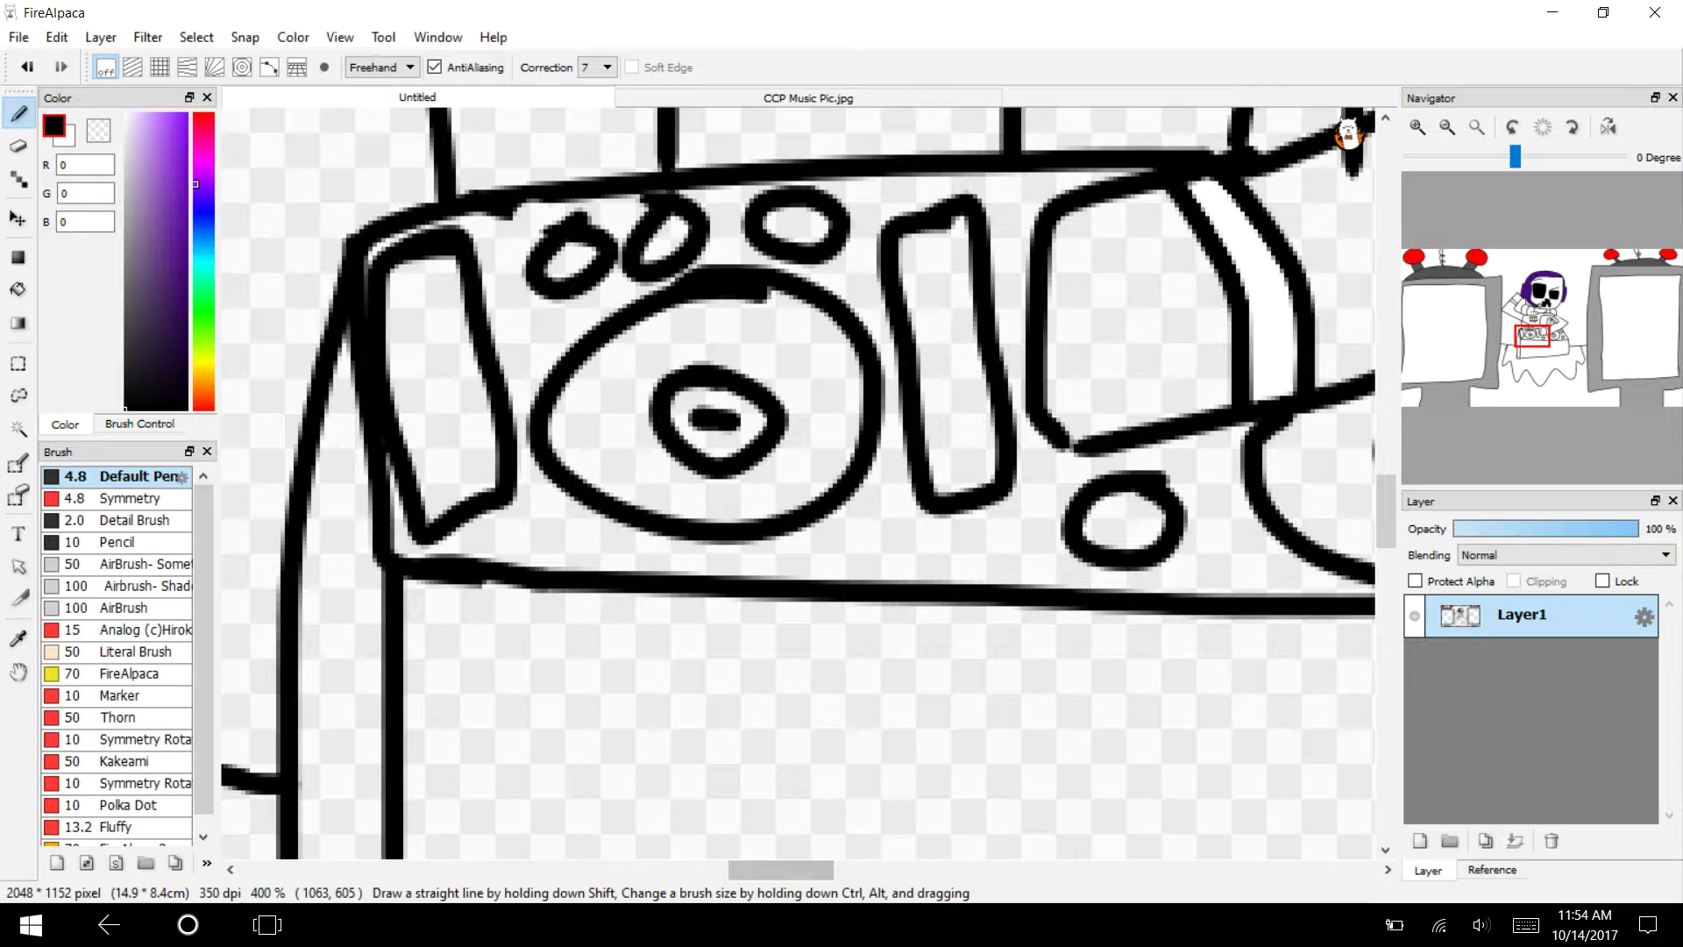
{"action": "left_click_drag", "start_coordinate": [475, 342], "coordinate": [386, 355]}
{"action": "left_click_drag", "start_coordinate": [487, 405], "coordinate": [394, 449]}
{"action": "left_click_drag", "start_coordinate": [972, 281], "coordinate": [883, 313]}
{"action": "left_click_drag", "start_coordinate": [996, 392], "coordinate": [898, 430]}
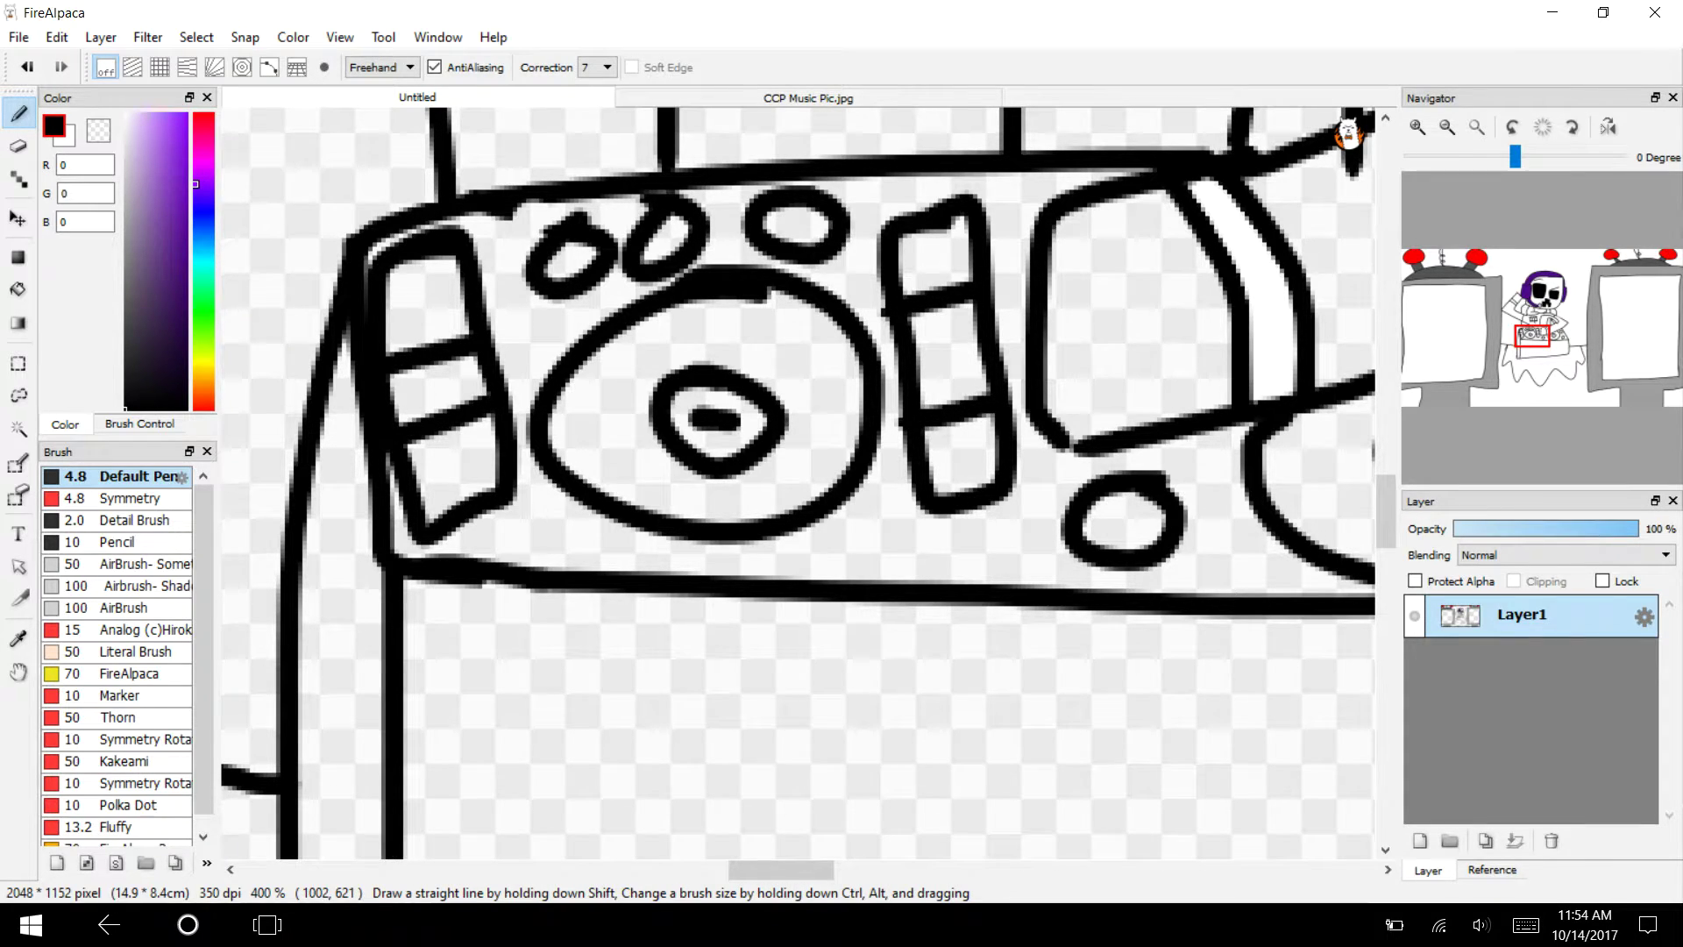
Fill the first slider's top section, the second slider's bottom section and three of the mixer's knobs with red (255, 0, 0).
{"action": "left_click", "coordinate": [187, 114]}
{"action": "left_click", "coordinate": [18, 290]}
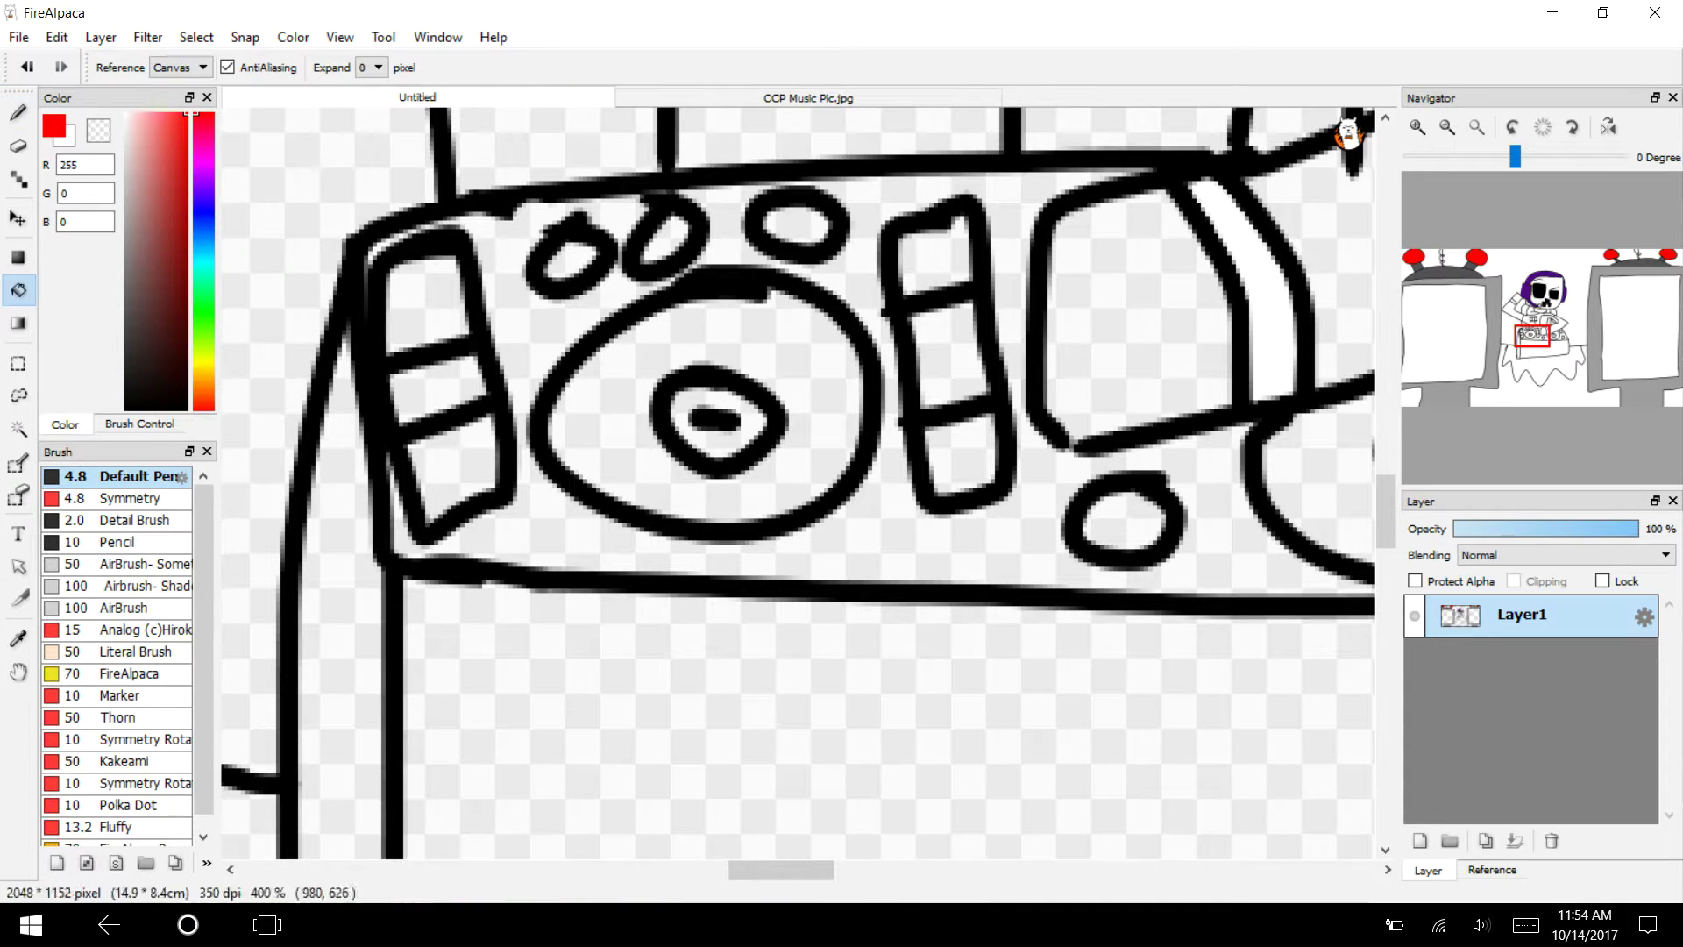
{"action": "left_click", "coordinate": [425, 303]}
{"action": "left_click", "coordinate": [965, 457]}
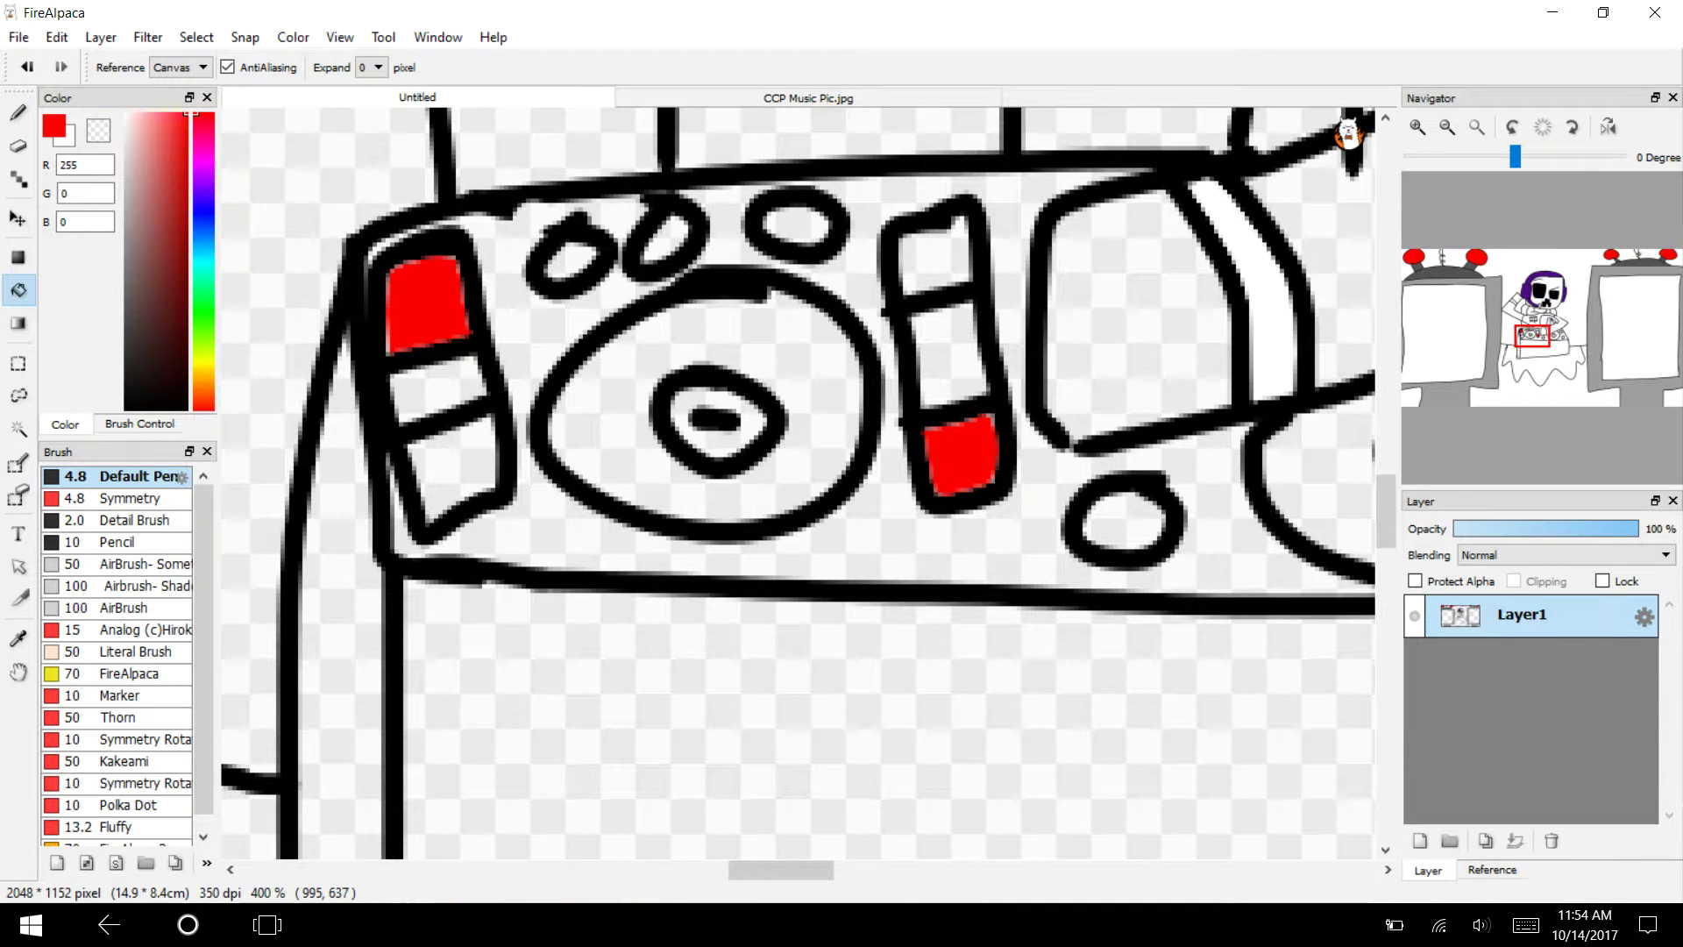
{"action": "left_click", "coordinate": [1124, 519]}
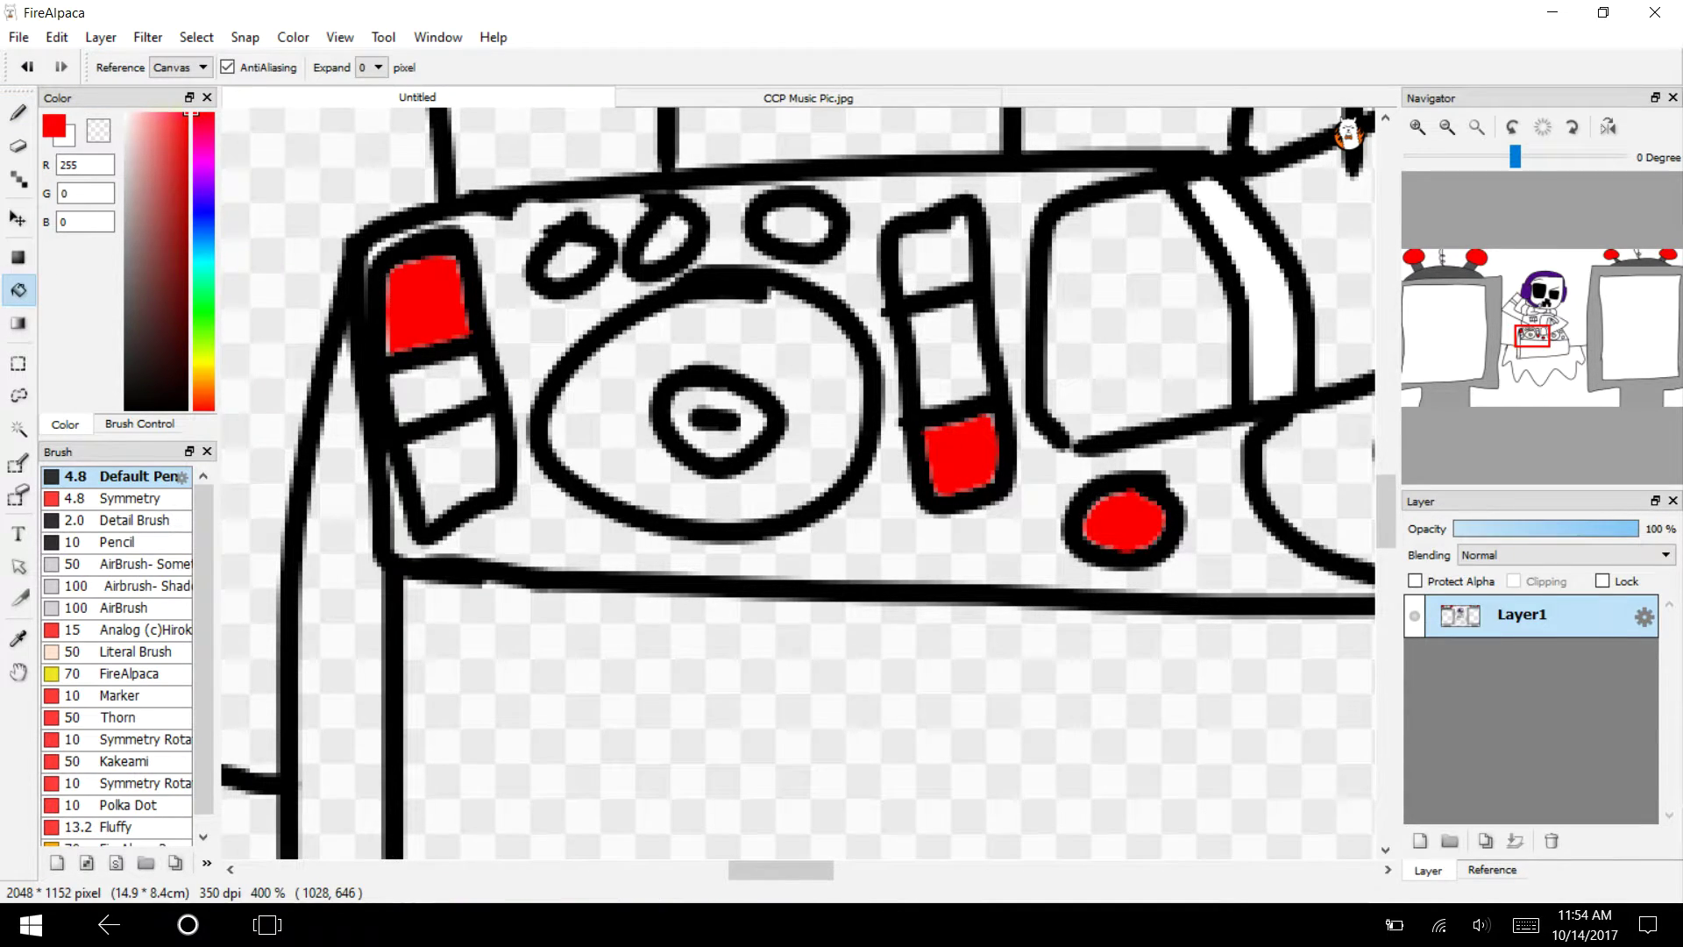
{"action": "left_click", "coordinate": [666, 237]}
{"action": "left_click_drag", "start_coordinate": [781, 869], "coordinate": [833, 869]}
{"action": "left_click", "coordinate": [1144, 329]}
Fill the middle sections of both sliders and two of the mixer's knobs with blue (0, 28, 255).
{"action": "left_click", "coordinate": [203, 217]}
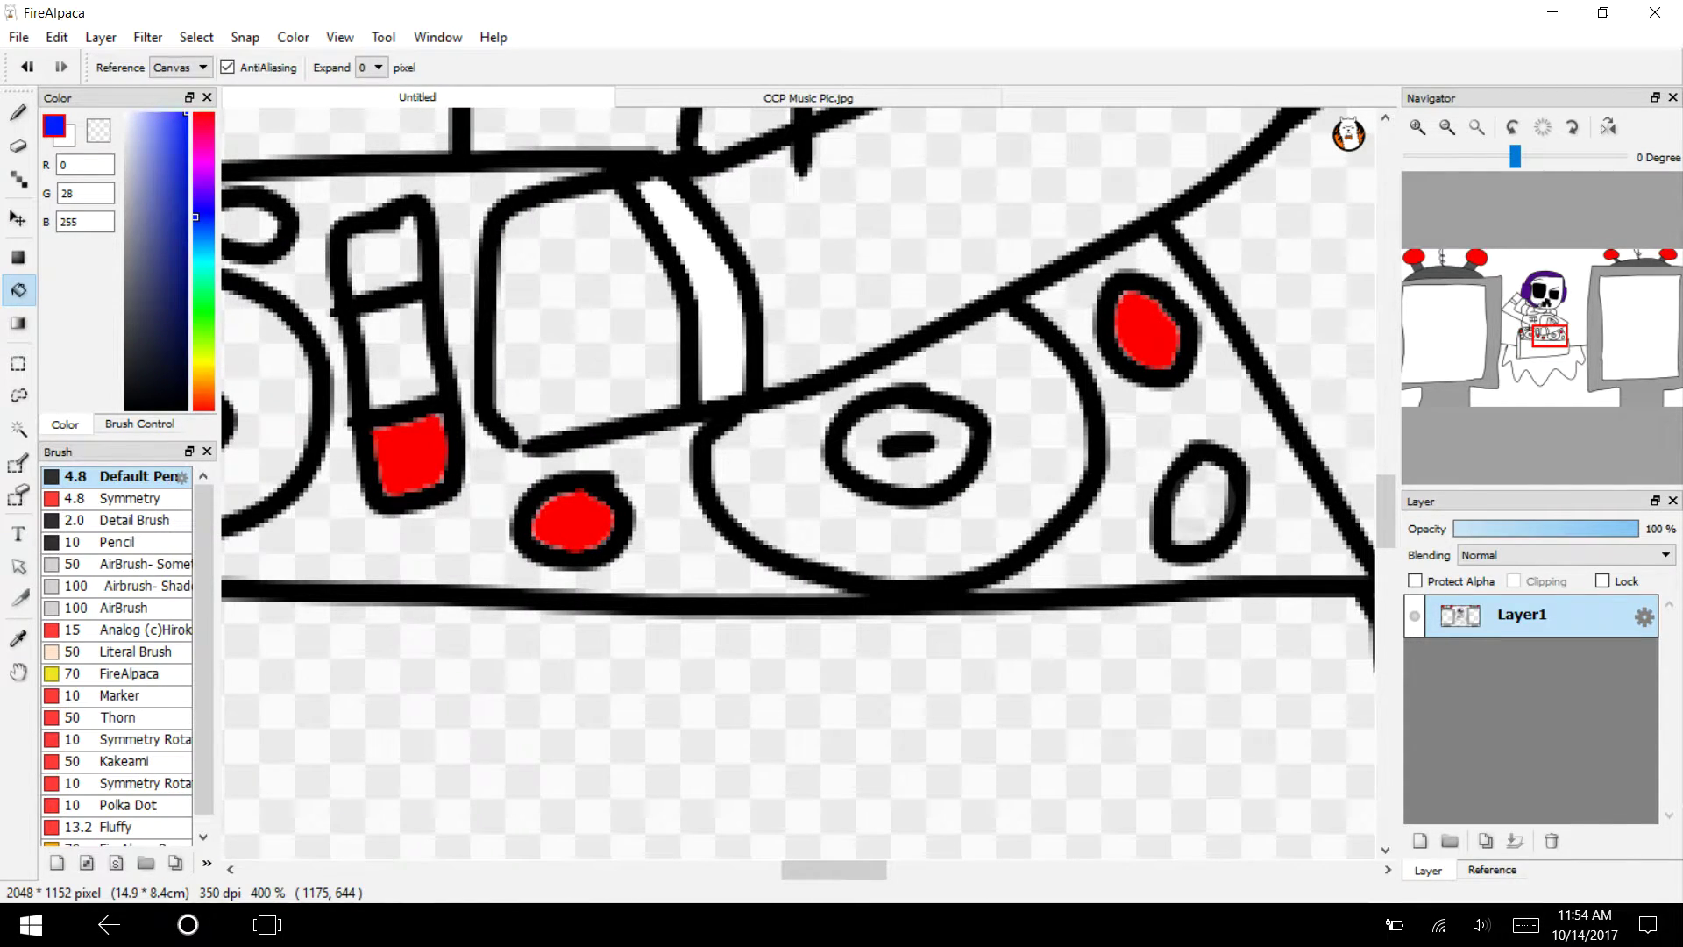
{"action": "left_click", "coordinate": [1201, 504]}
{"action": "left_click_drag", "start_coordinate": [837, 870], "coordinate": [801, 870]}
{"action": "left_click", "coordinate": [592, 226]}
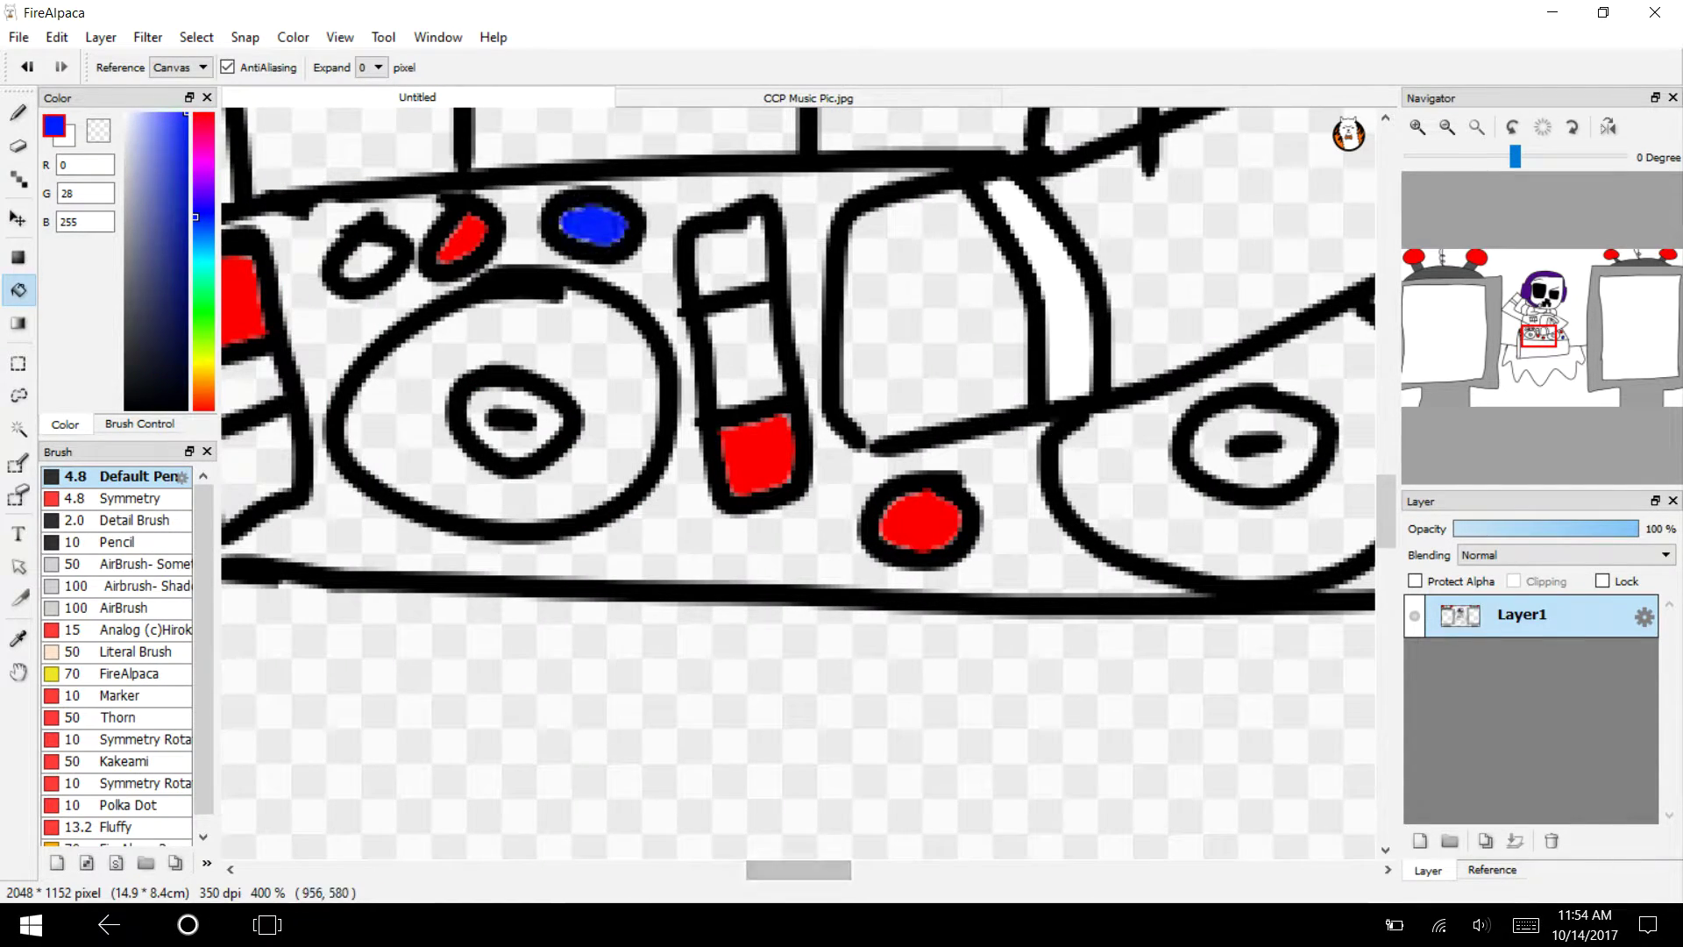
{"action": "left_click", "coordinate": [740, 346]}
{"action": "left_click", "coordinate": [250, 386]}
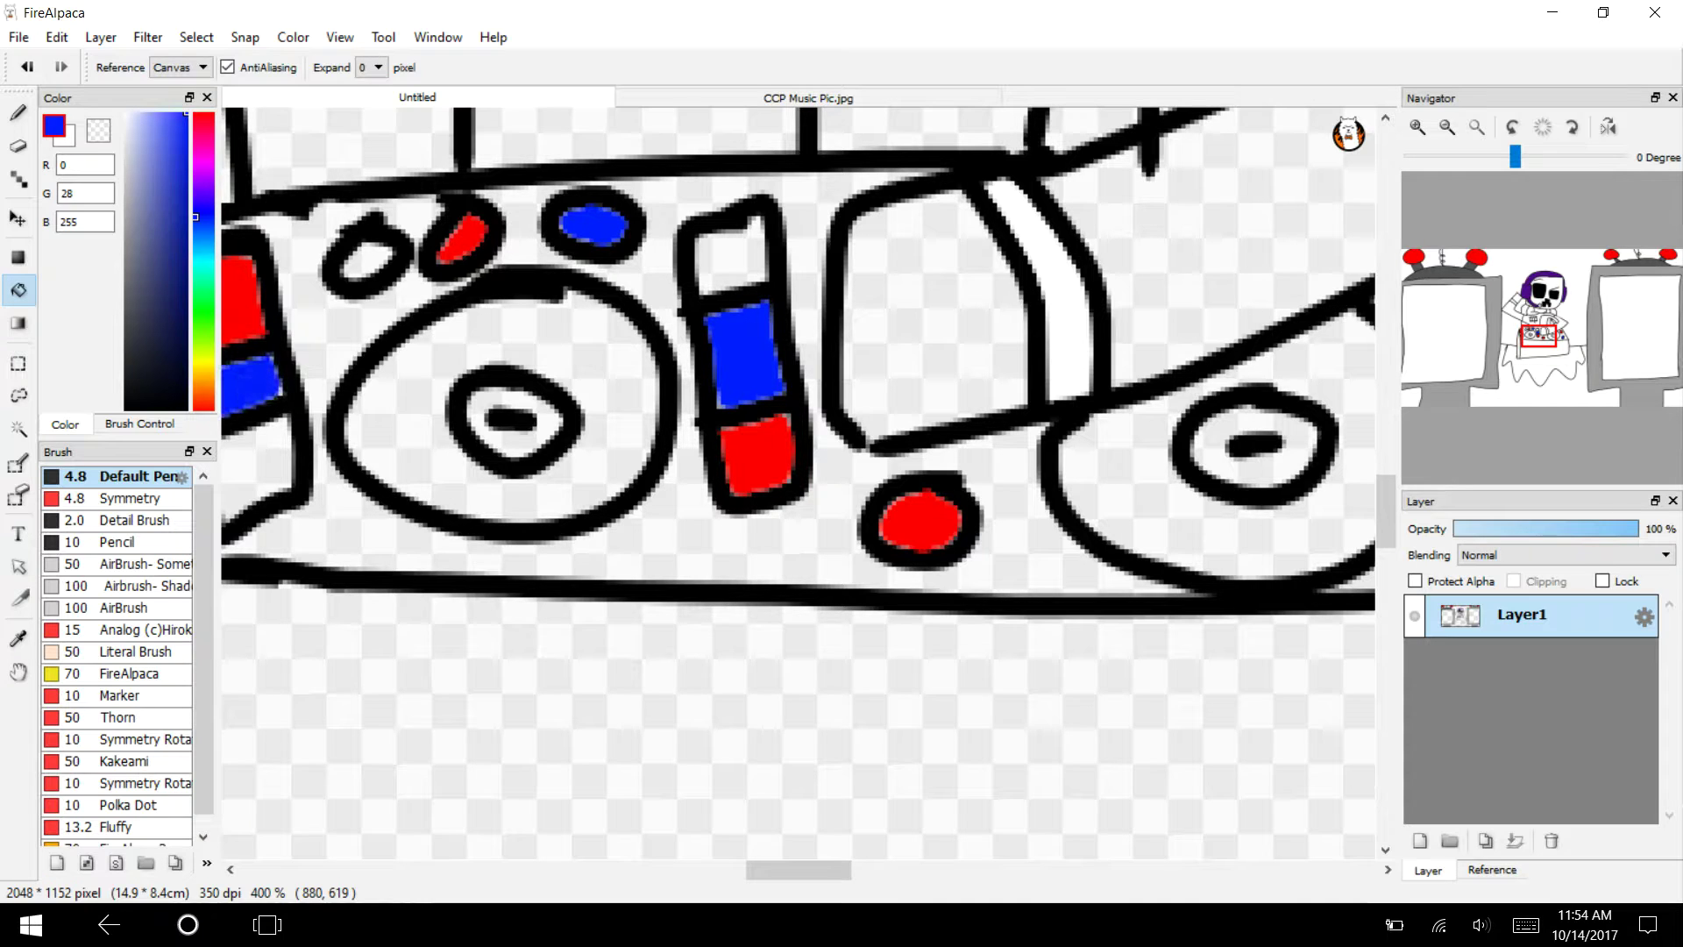
Fill the leftmost knob, the first slider's bottom section, the left turntable's centre and the second slider's top section with green (67, 255, 0).
{"action": "left_click", "coordinate": [204, 325]}
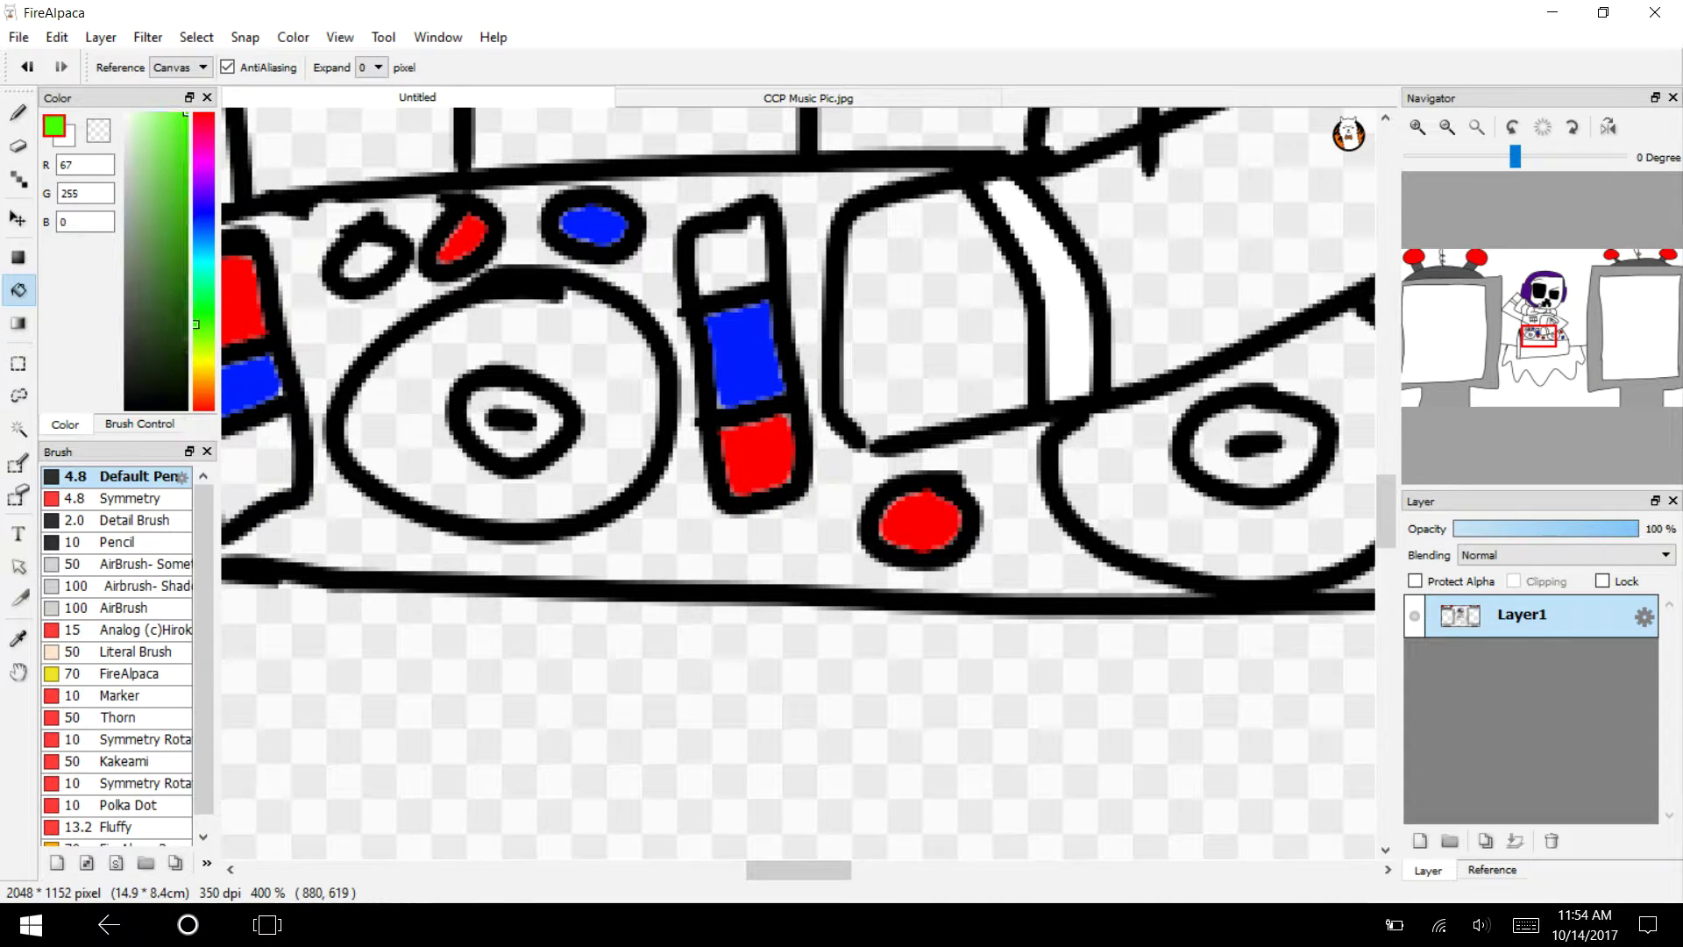
{"action": "left_click", "coordinate": [361, 261]}
{"action": "left_click", "coordinate": [254, 464]}
{"action": "left_click", "coordinate": [495, 407]}
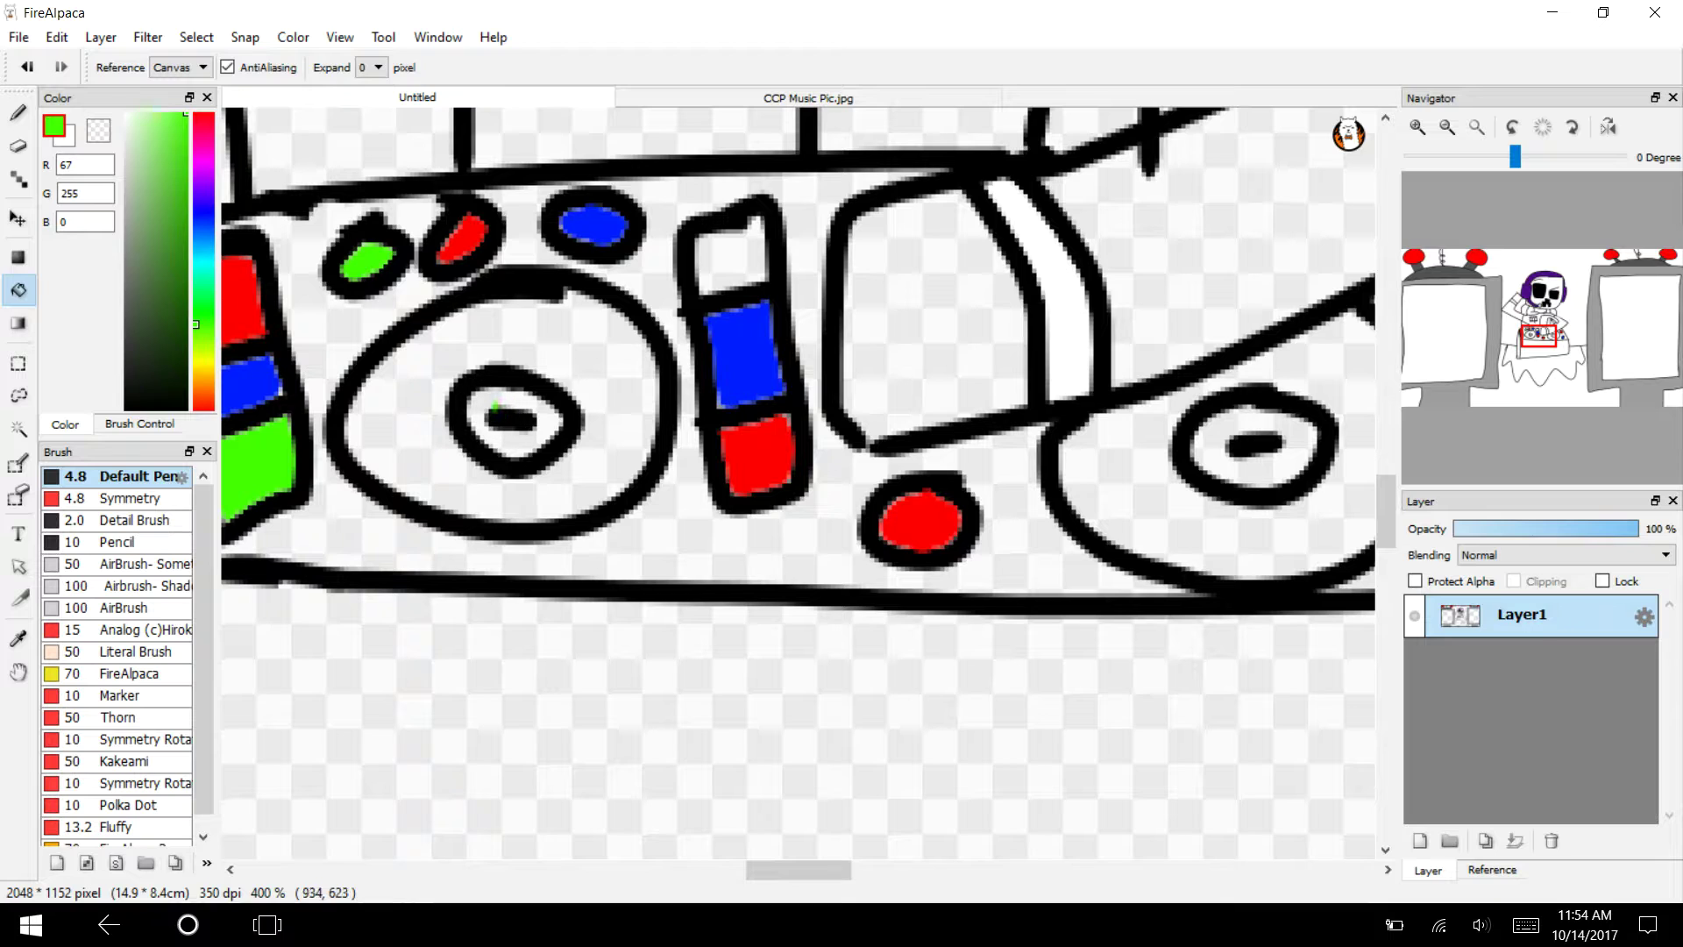
{"action": "left_click", "coordinate": [491, 438]}
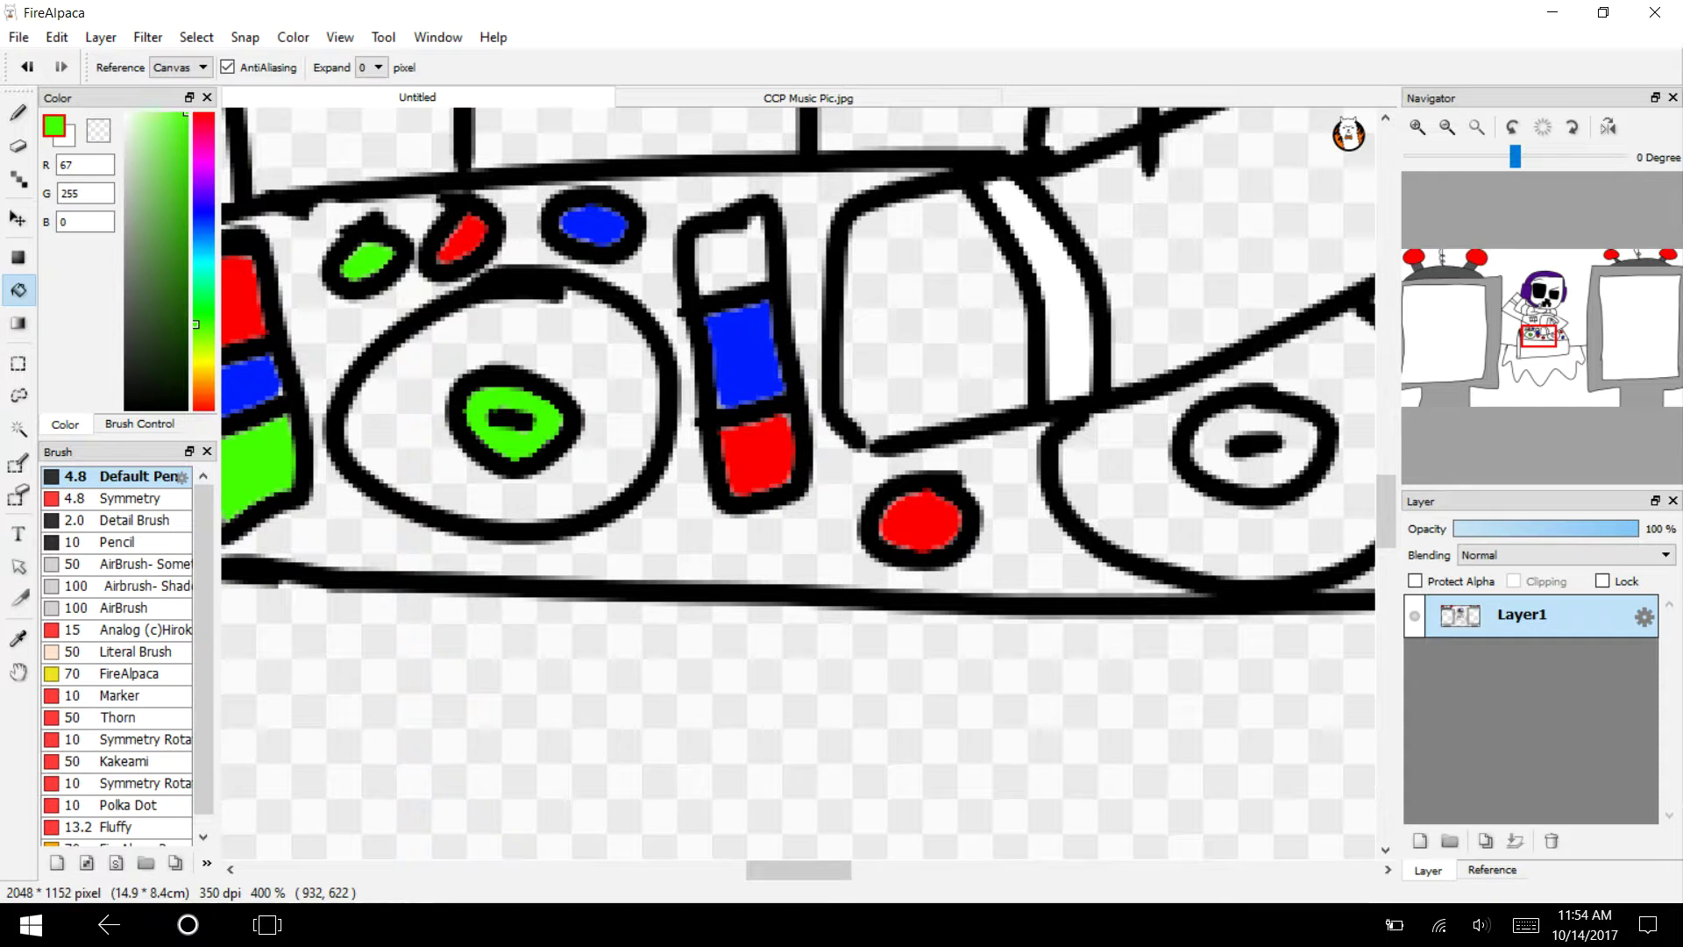
{"action": "left_click", "coordinate": [732, 254]}
Fill the centre ring of the right turntable with orange (255, 134, 0).
{"action": "left_click_drag", "start_coordinate": [798, 870], "coordinate": [845, 870]}
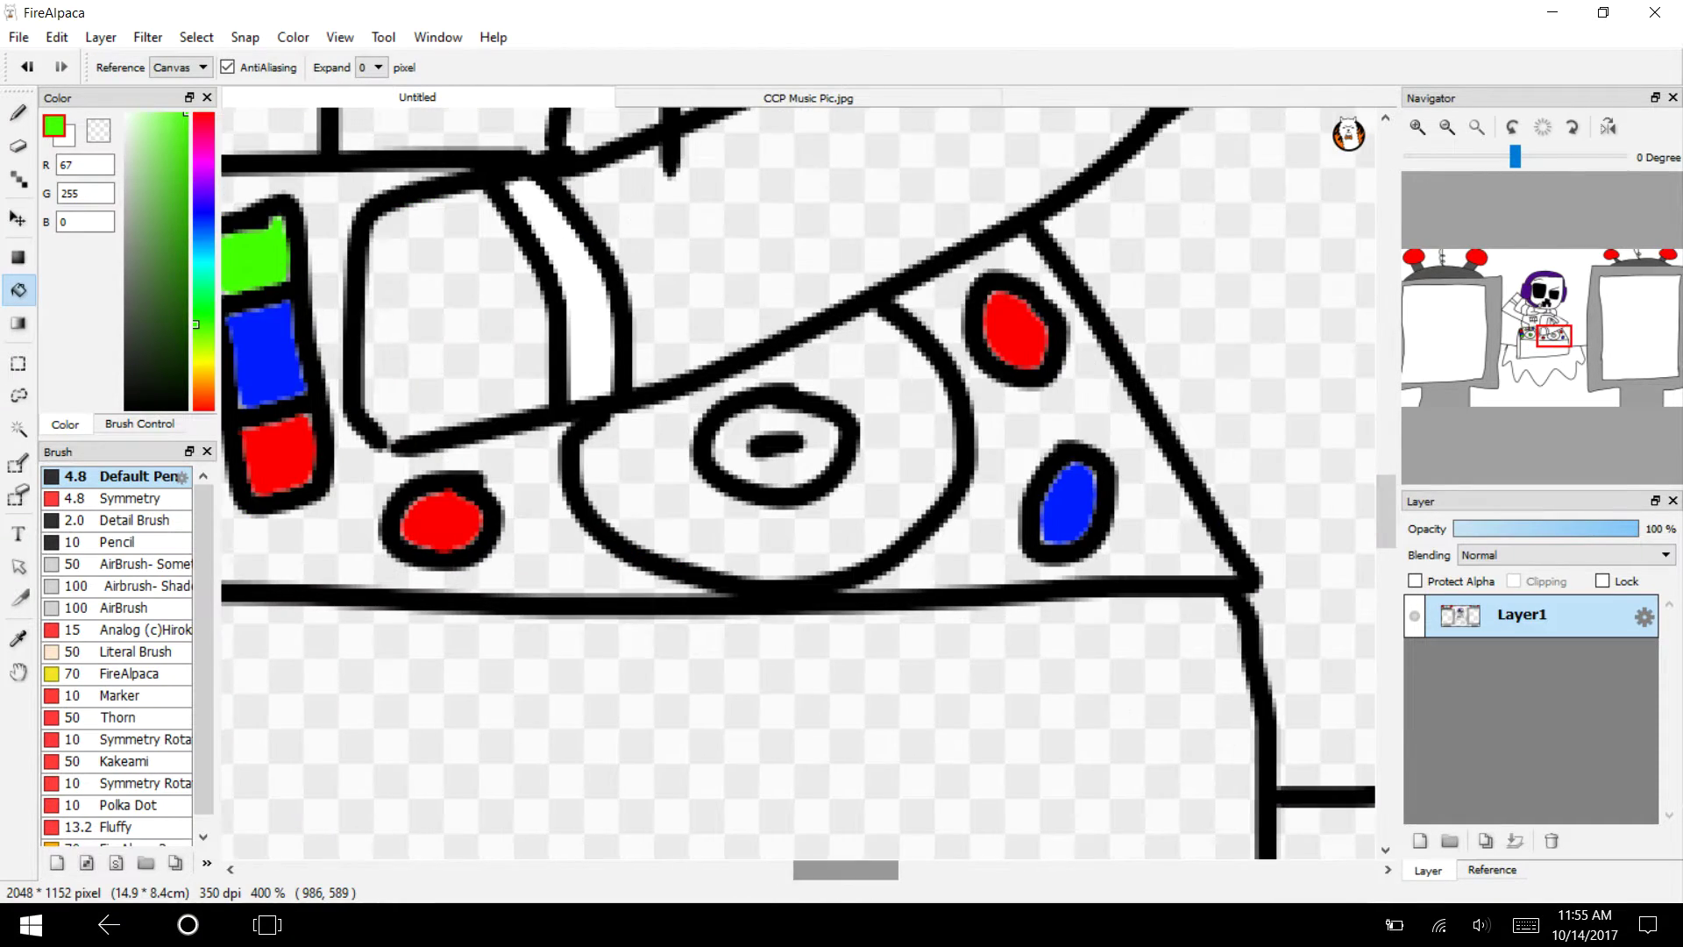
{"action": "left_click", "coordinate": [203, 385]}
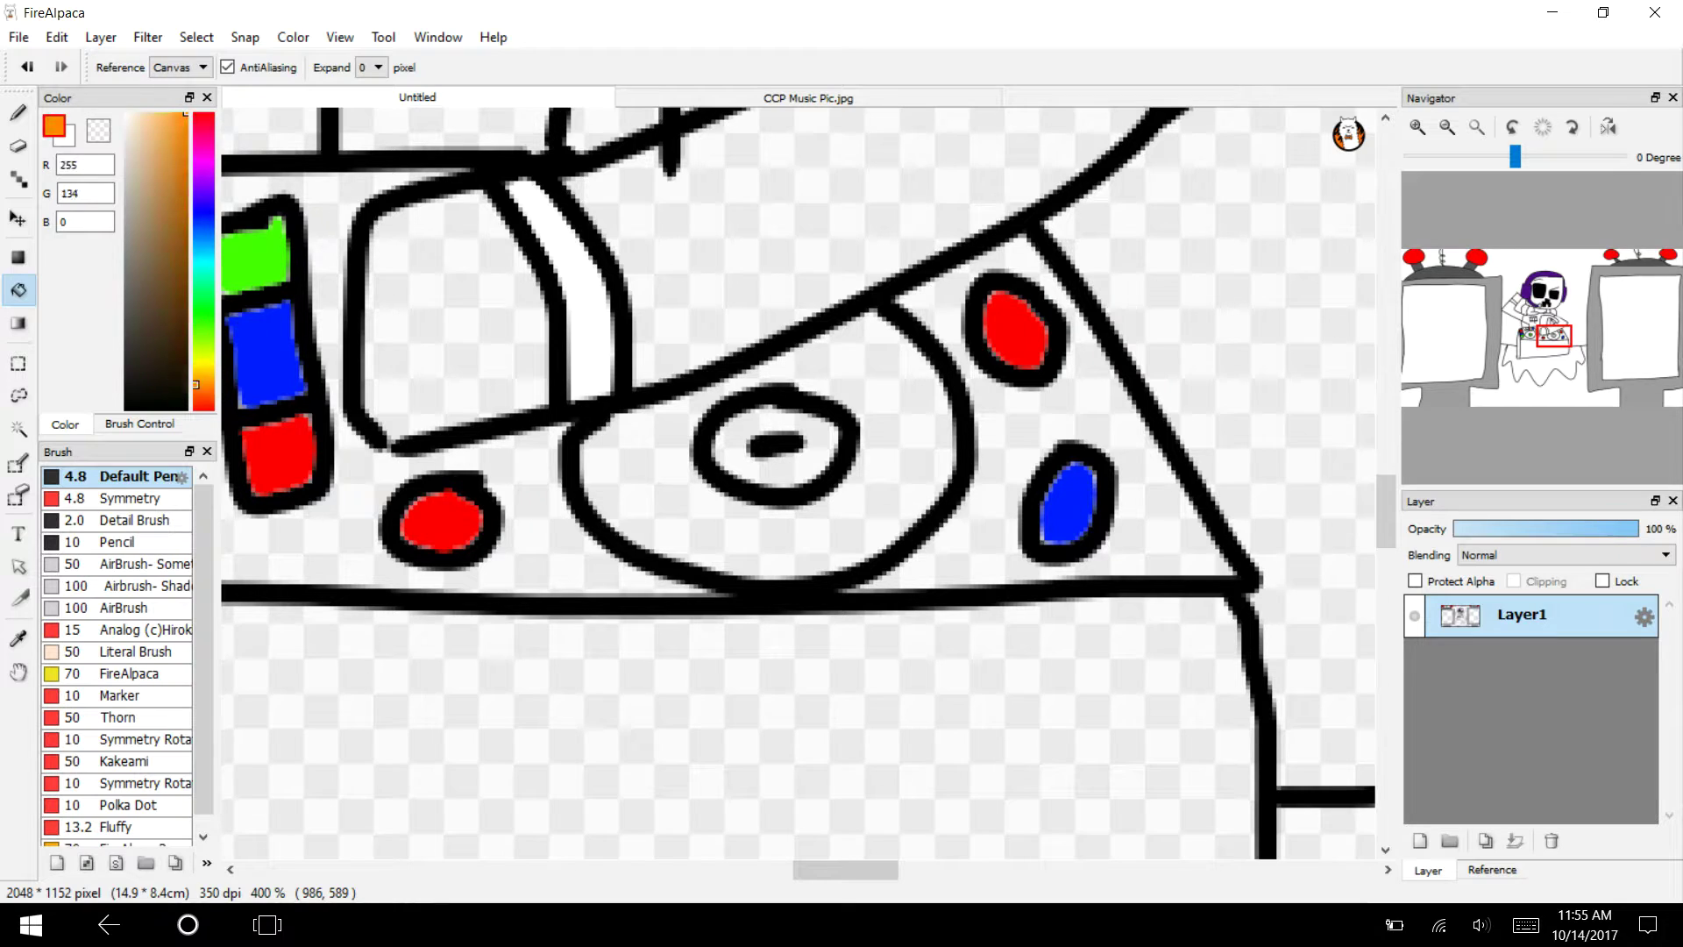
{"action": "left_click", "coordinate": [734, 428]}
Fill the discs of both turntables with medium grey (128, 128, 128).
{"action": "left_click_drag", "start_coordinate": [846, 869], "coordinate": [787, 869]}
{"action": "left_click", "coordinate": [125, 260]}
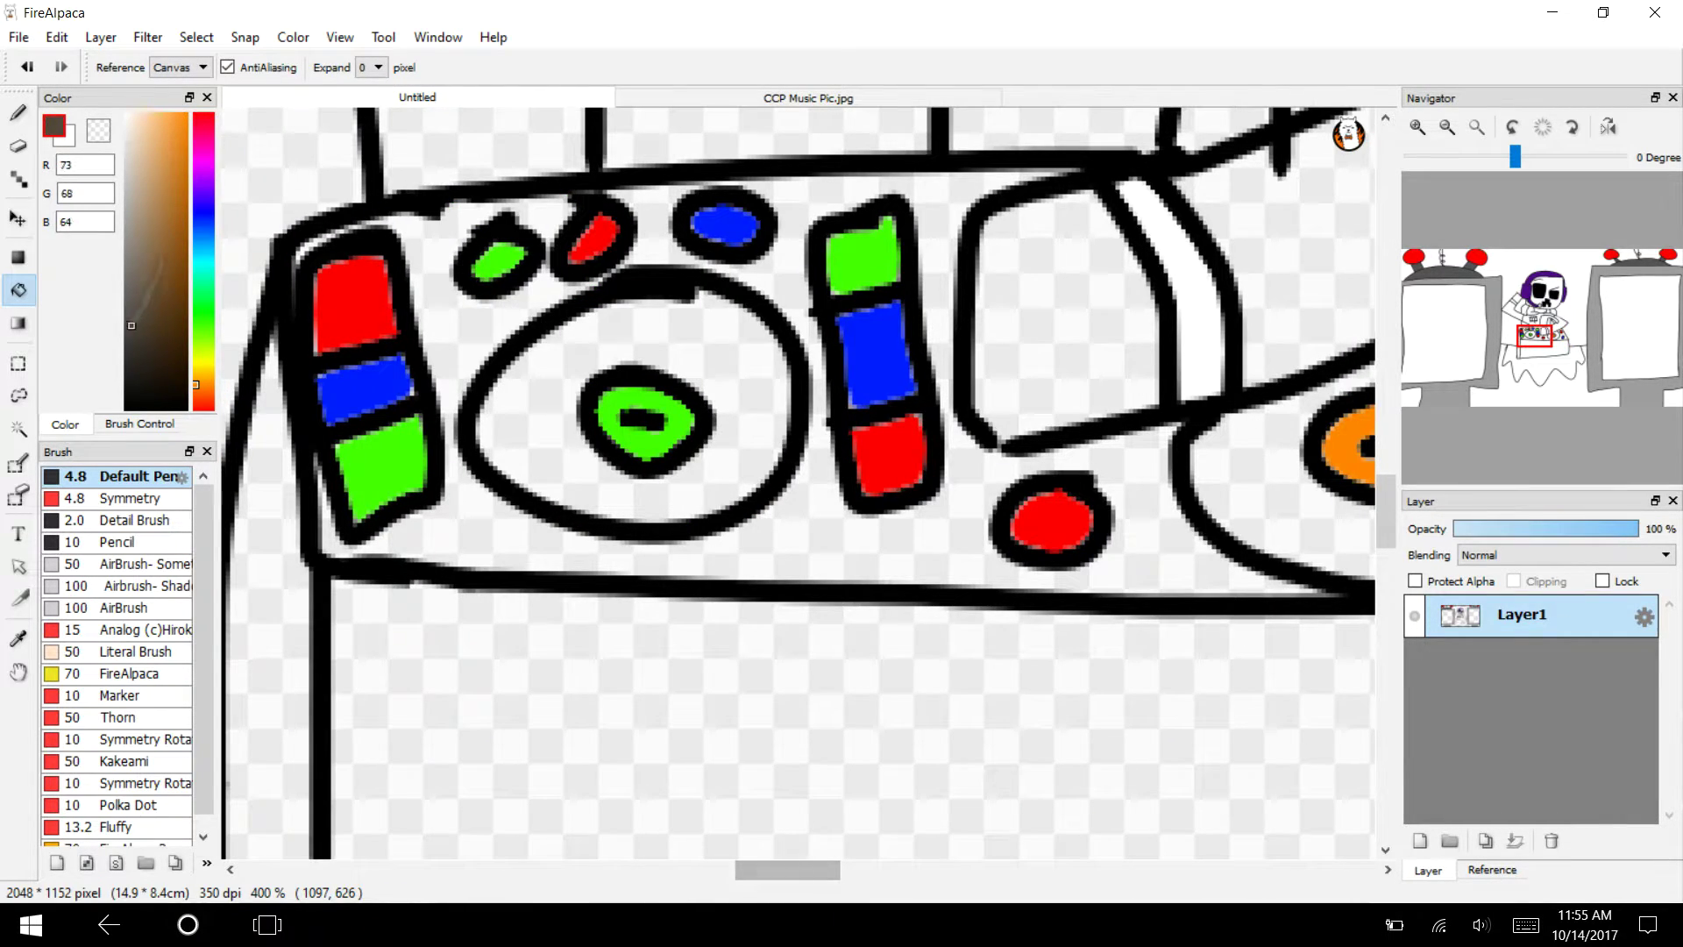
{"action": "left_click", "coordinate": [542, 358]}
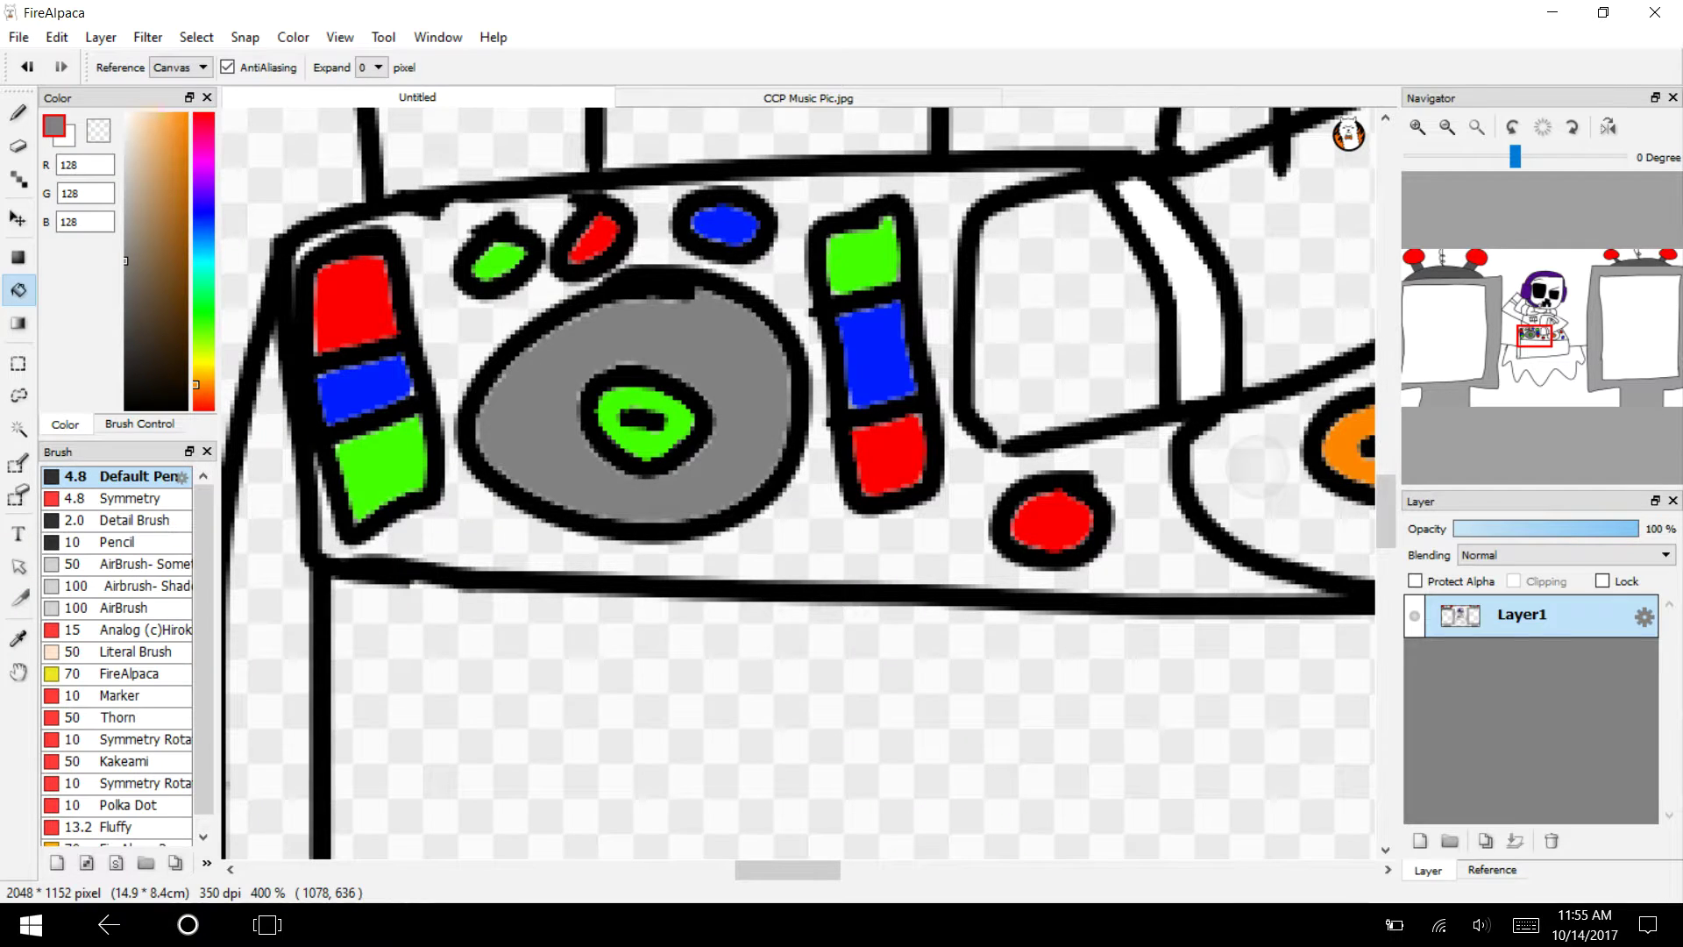
{"action": "left_click", "coordinate": [1276, 466]}
Try filling the mixer's top surface with near-black grey (28, 28, 28), and undo the fill.
{"action": "left_click", "coordinate": [126, 378]}
{"action": "left_click", "coordinate": [506, 545]}
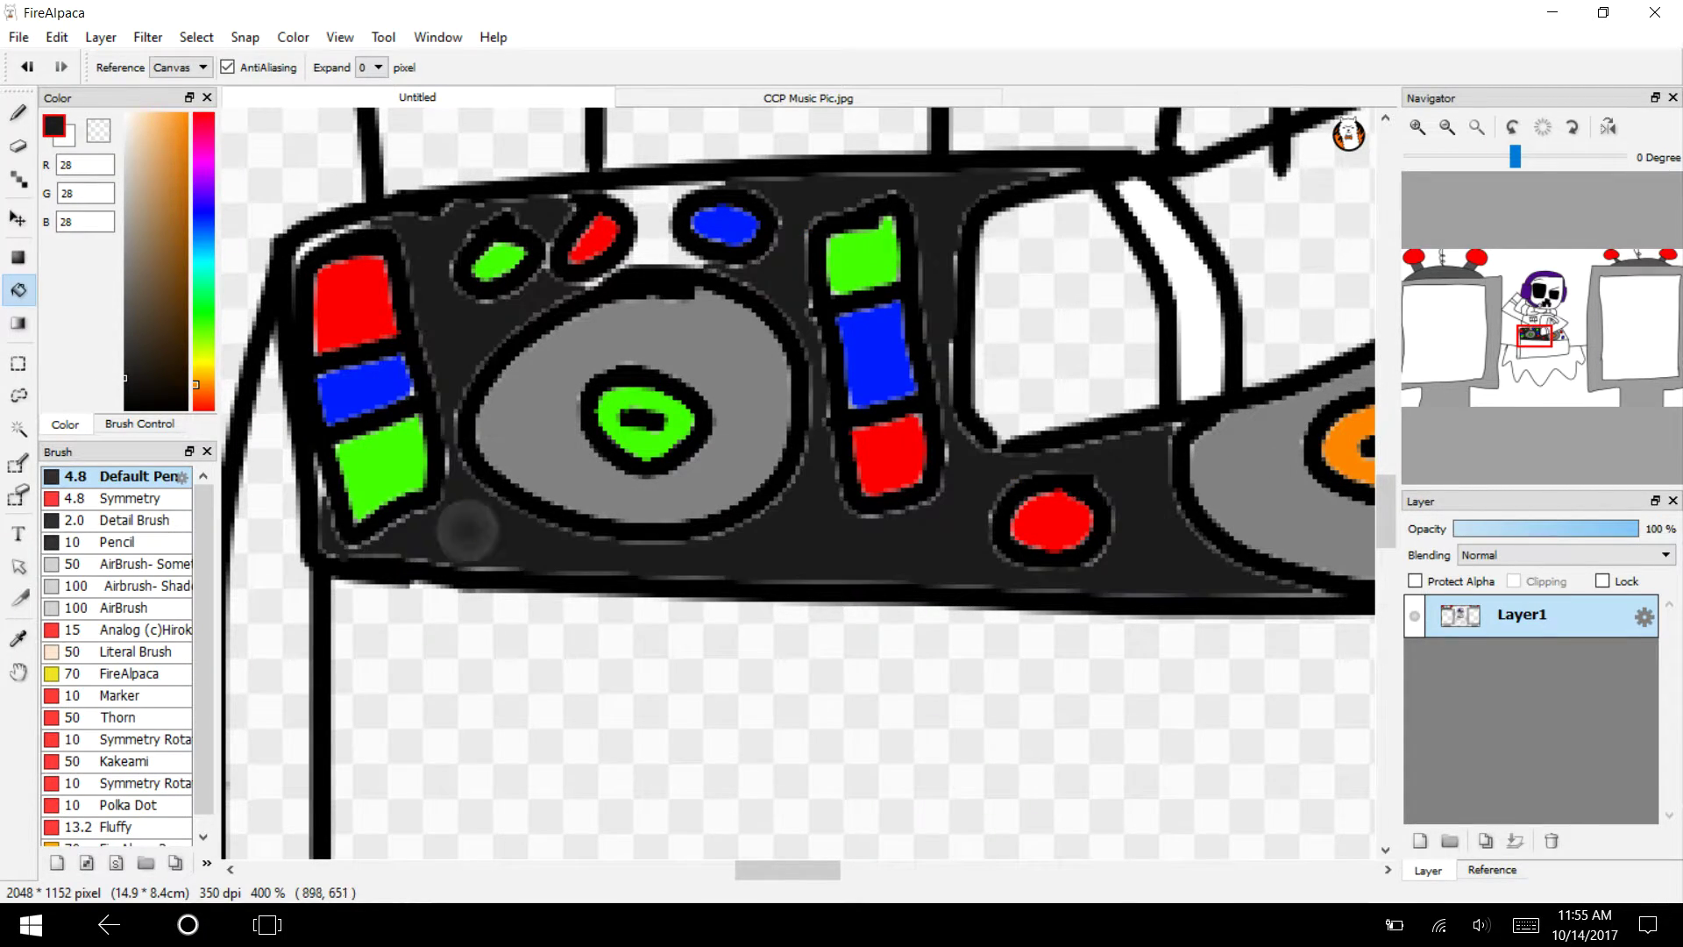
{"action": "left_click", "coordinate": [27, 67]}
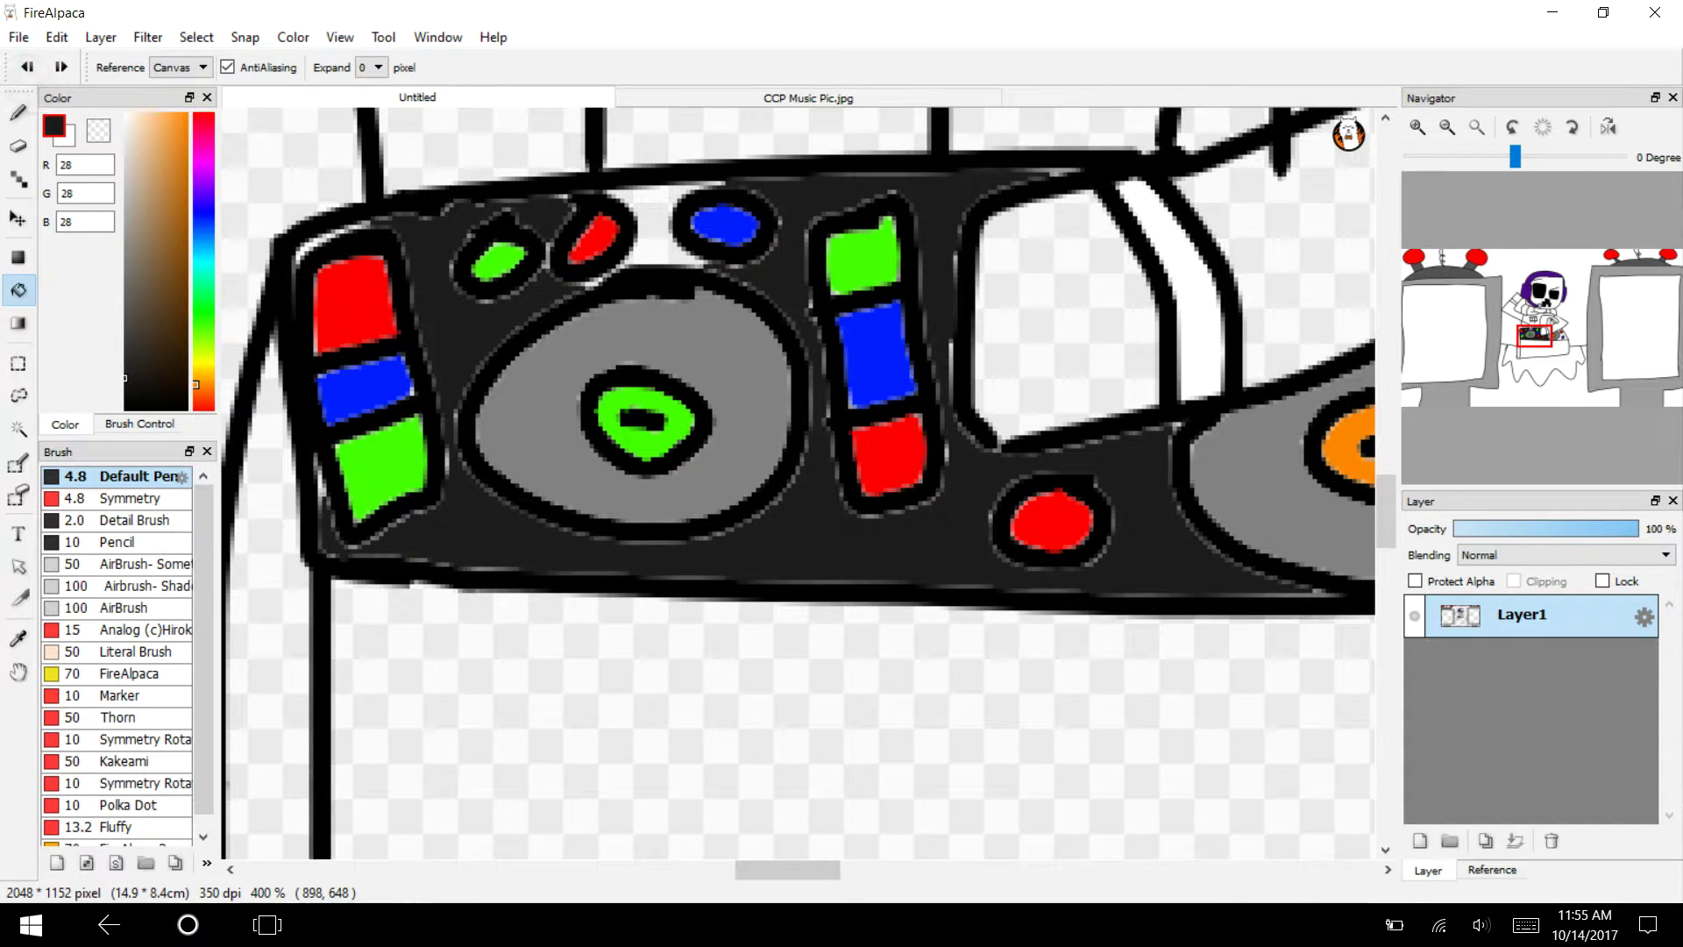
{"action": "left_click", "coordinate": [27, 66]}
Fill the mixer's top surface around the turntables, sliders and knobs with dark grey (83, 83, 83), including the pocket between the upper knobs.
{"action": "left_click", "coordinate": [124, 313]}
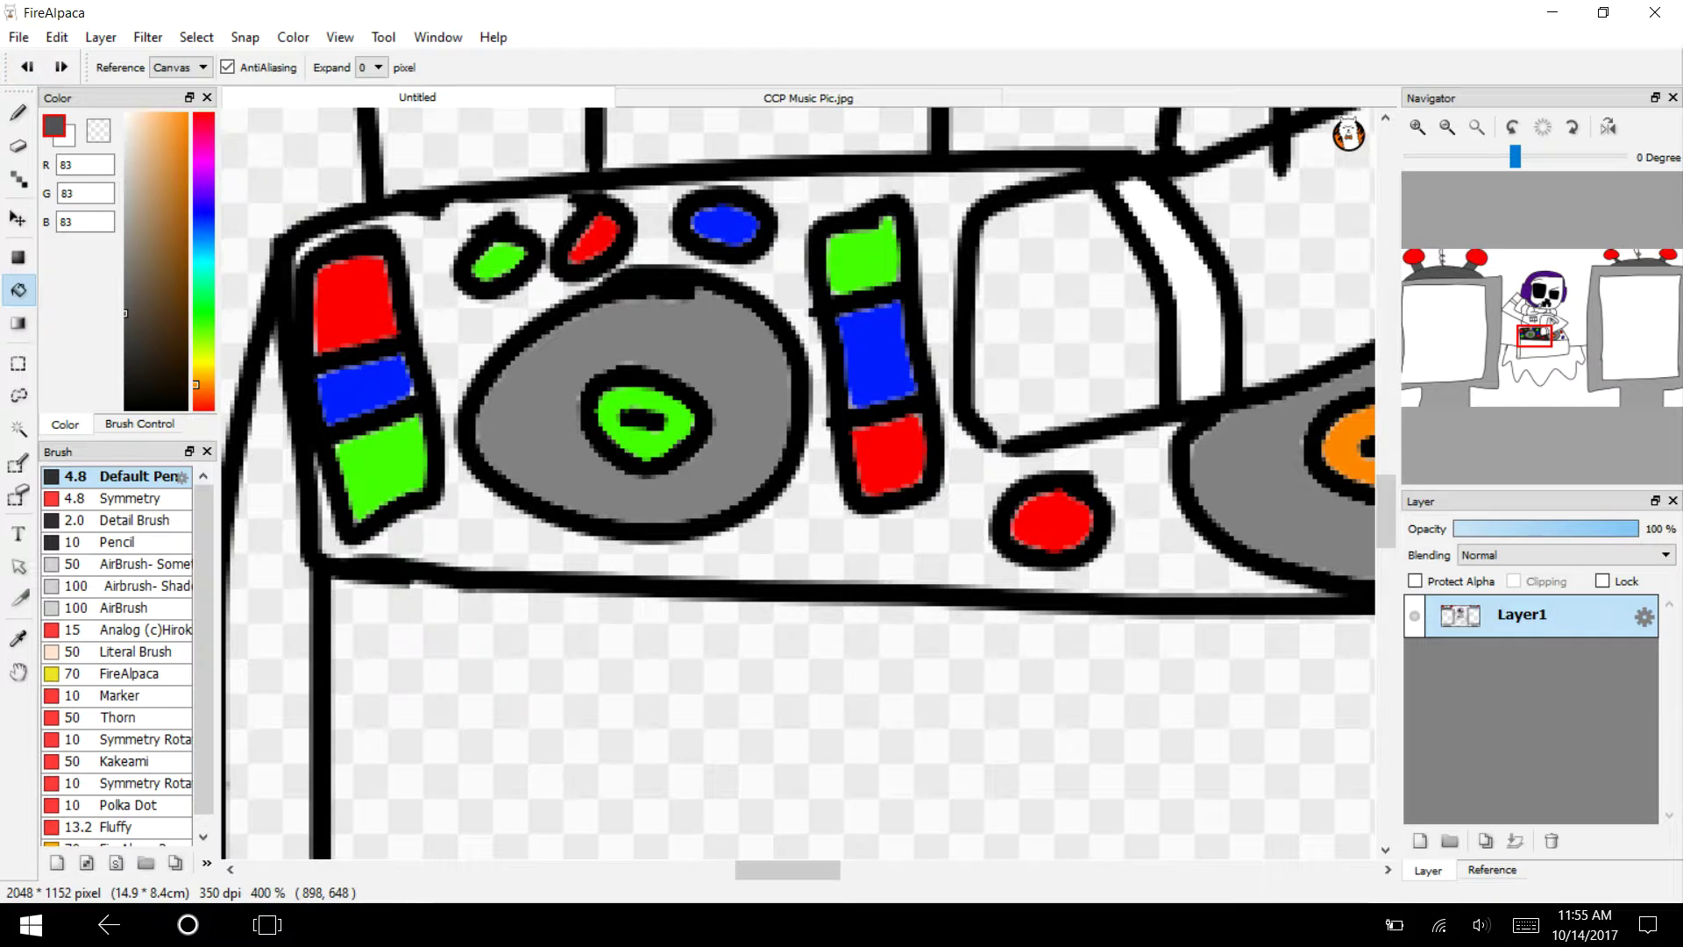
{"action": "left_click", "coordinate": [491, 516]}
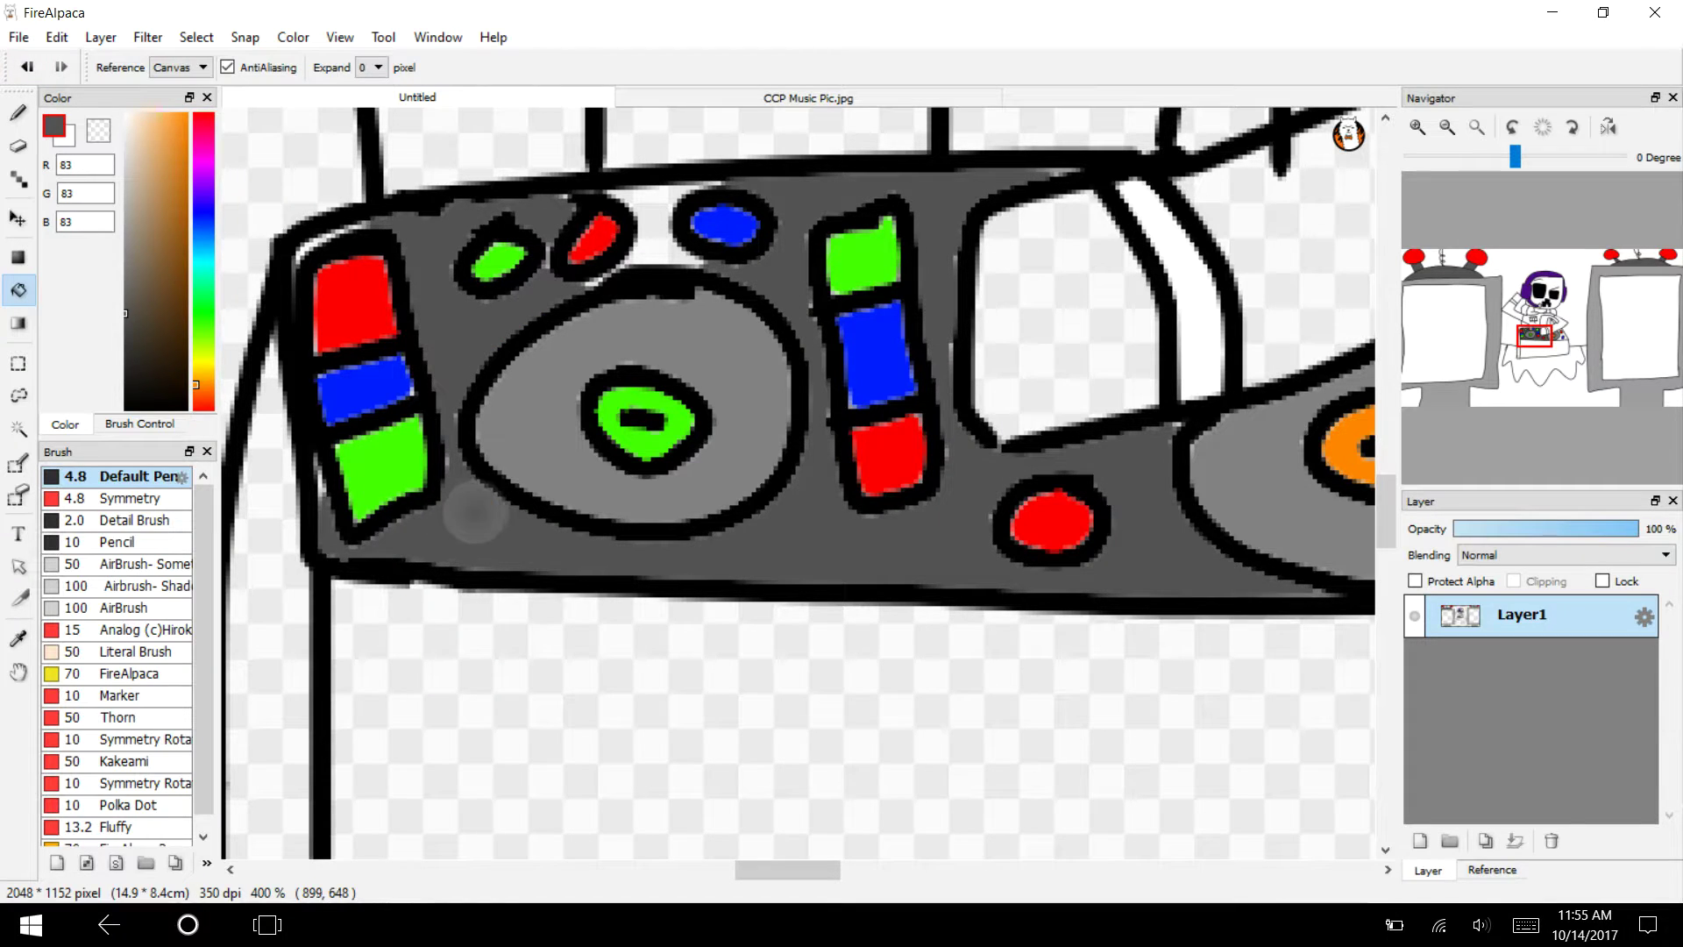
{"action": "left_click", "coordinate": [648, 232]}
{"action": "mouse_move", "coordinate": [788, 870]}
{"action": "left_mouse_down"}
{"action": "mouse_move", "coordinate": [859, 870]}
{"action": "mouse_move", "coordinate": [771, 869]}
{"action": "left_mouse_up"}
{"action": "left_click", "coordinate": [838, 512]}
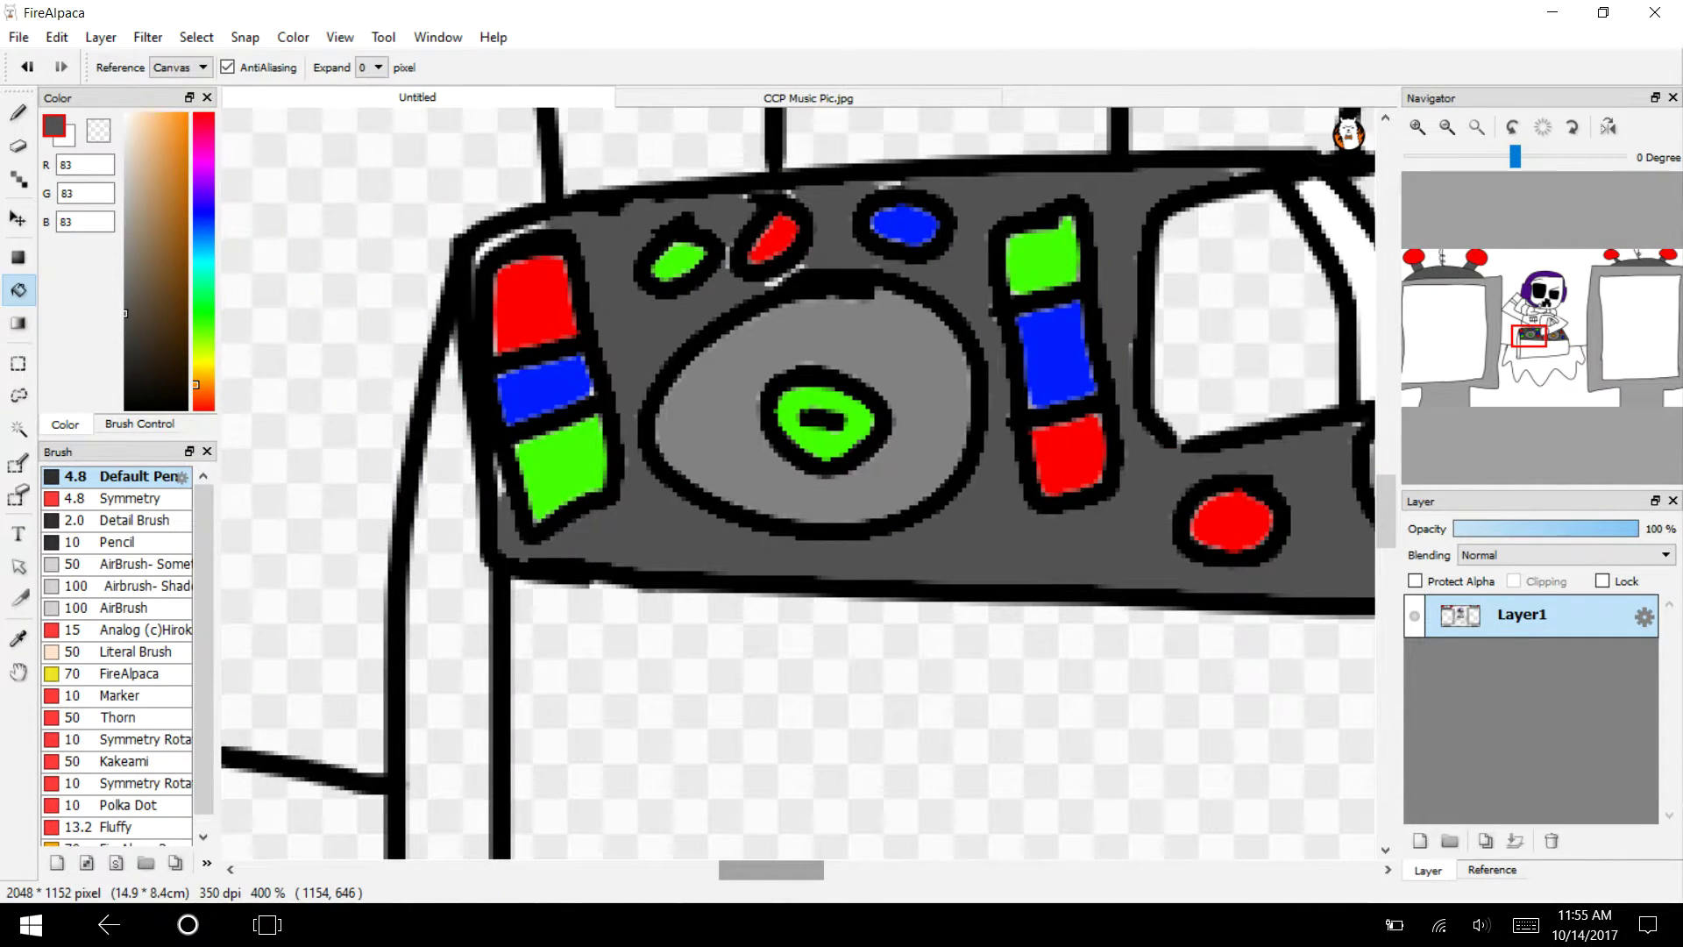
With the 2.0 Detail Brush, paint over the light gaps around the mixer's upper knobs and upper-left corner in the same dark grey.
{"action": "left_click", "coordinate": [117, 520]}
{"action": "left_click", "coordinate": [1416, 127]}
{"action": "left_click", "coordinate": [1416, 127]}
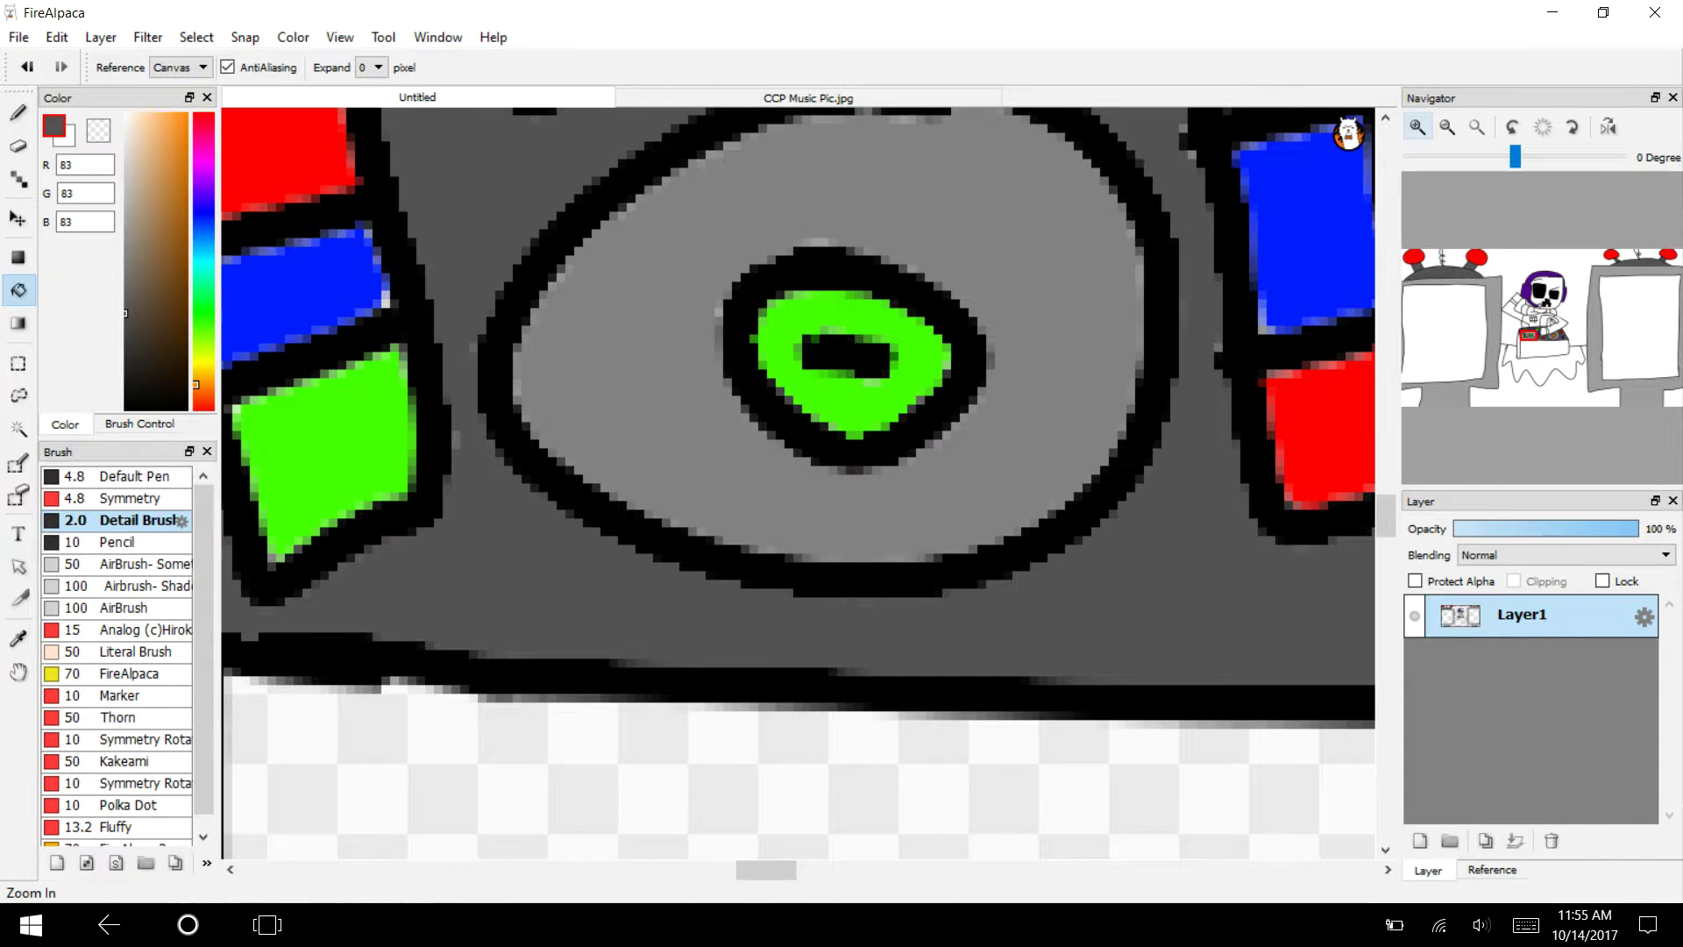
{"action": "left_click_drag", "start_coordinate": [1385, 515], "coordinate": [1385, 490]}
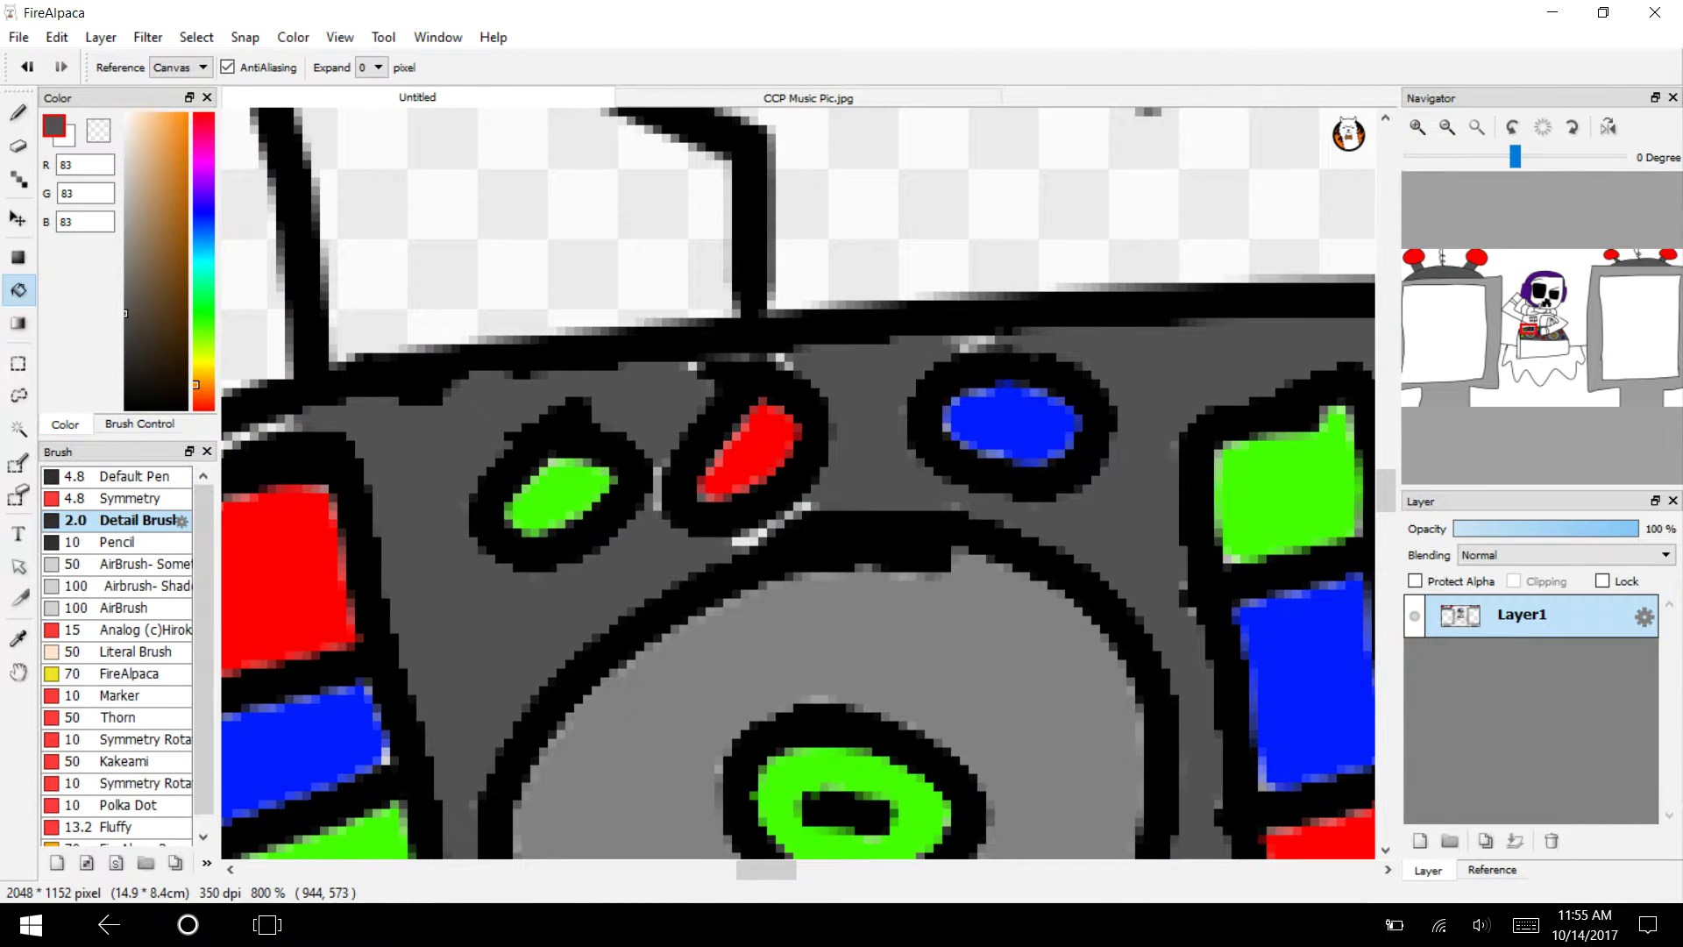
{"action": "key", "text": "b"}
{"action": "mouse_move", "coordinate": [780, 360]}
{"action": "left_mouse_down"}
{"action": "mouse_move", "coordinate": [642, 384]}
{"action": "mouse_move", "coordinate": [776, 352]}
{"action": "mouse_move", "coordinate": [709, 375]}
{"action": "left_mouse_up"}
{"action": "left_click_drag", "start_coordinate": [817, 505], "coordinate": [673, 584]}
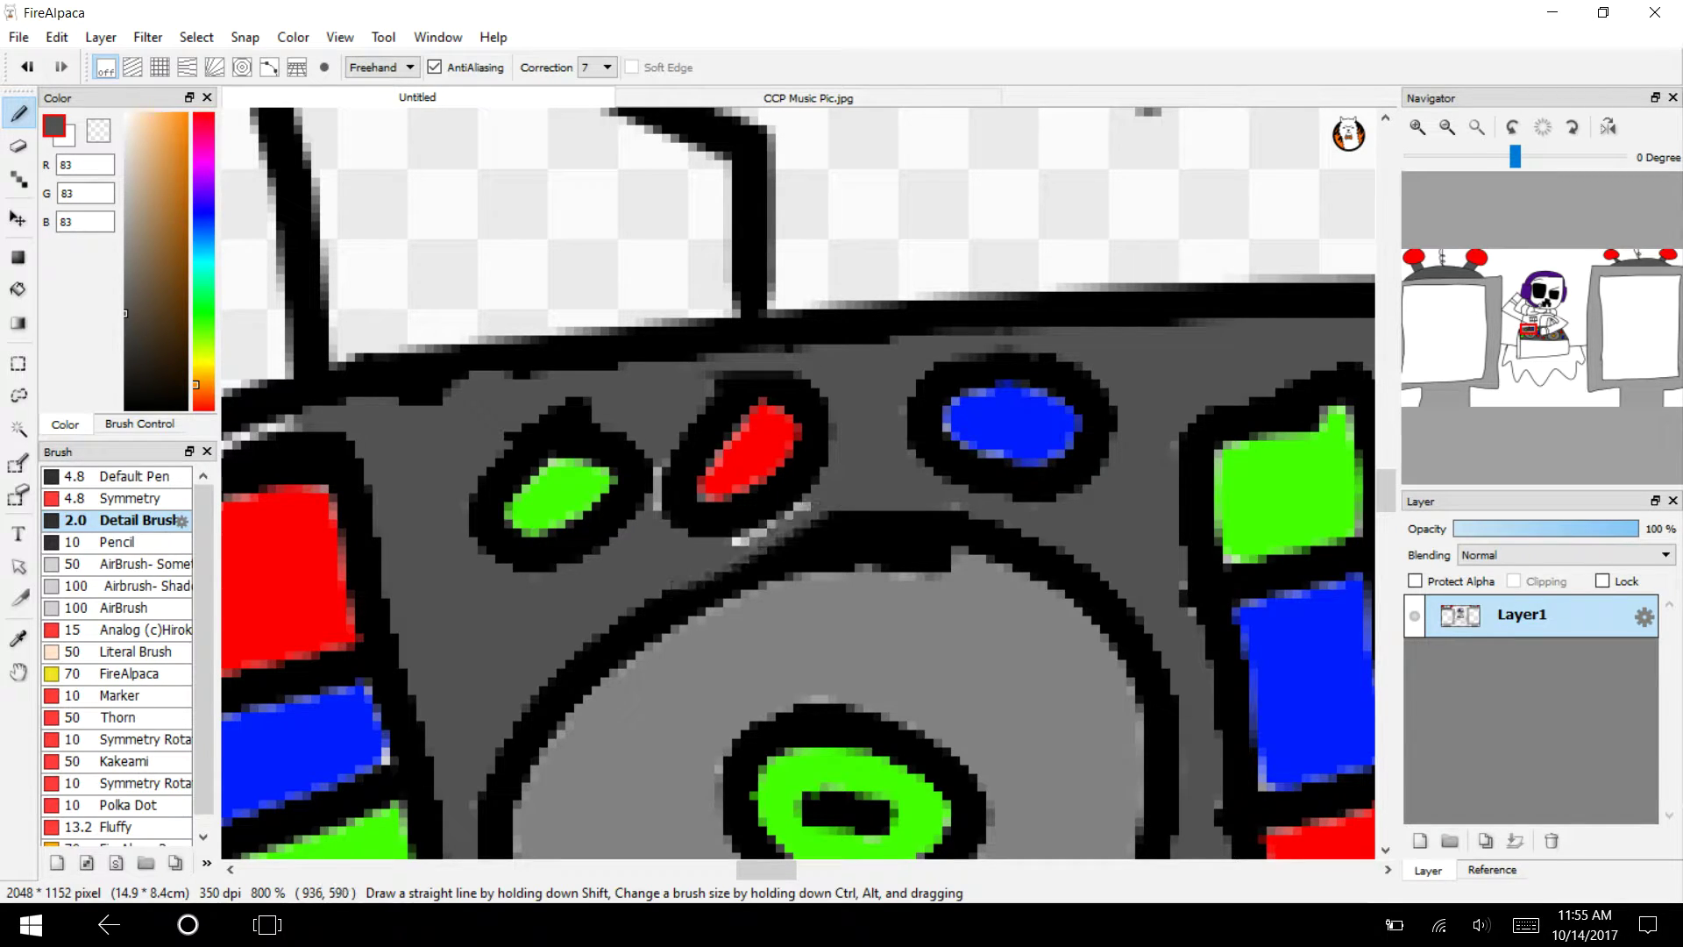
{"action": "left_click_drag", "start_coordinate": [805, 507], "coordinate": [737, 542]}
{"action": "left_click_drag", "start_coordinate": [660, 451], "coordinate": [653, 513]}
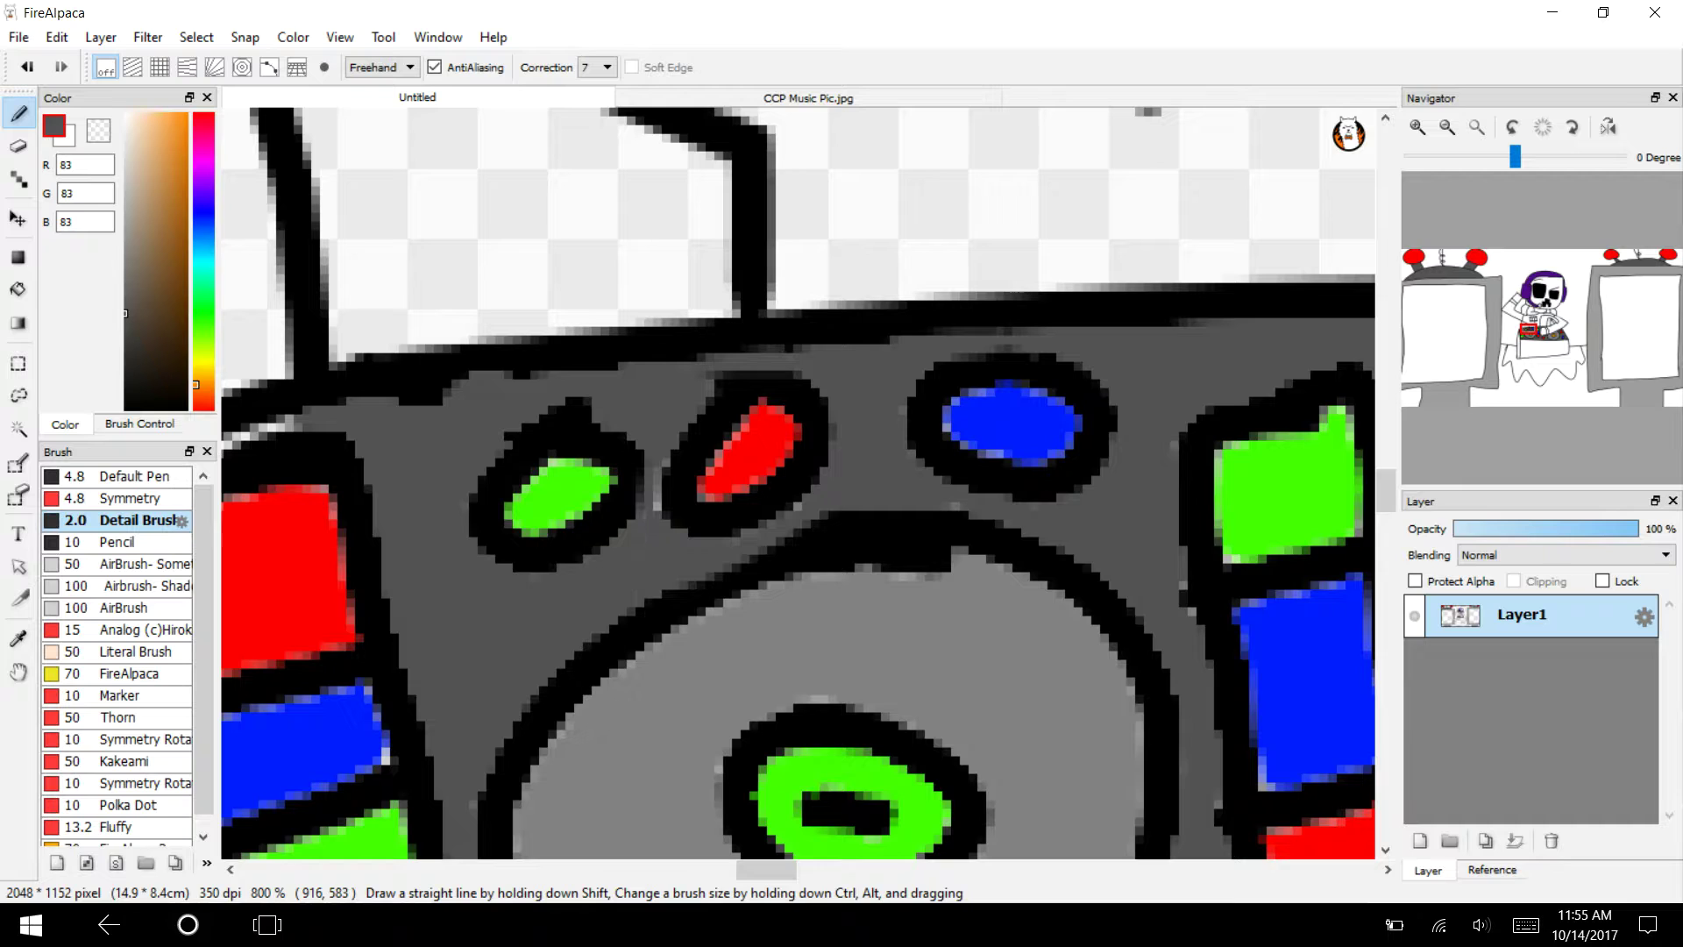
{"action": "mouse_move", "coordinate": [298, 413]}
{"action": "left_mouse_down"}
{"action": "mouse_move", "coordinate": [229, 435]}
{"action": "mouse_move", "coordinate": [1012, 433]}
{"action": "mouse_move", "coordinate": [962, 441]}
{"action": "mouse_move", "coordinate": [936, 469]}
{"action": "mouse_move", "coordinate": [957, 463]}
{"action": "left_mouse_up"}
Fill the large front face below the mixer's controls with the same dark grey (83, 83, 83).
{"action": "left_click", "coordinate": [1448, 126]}
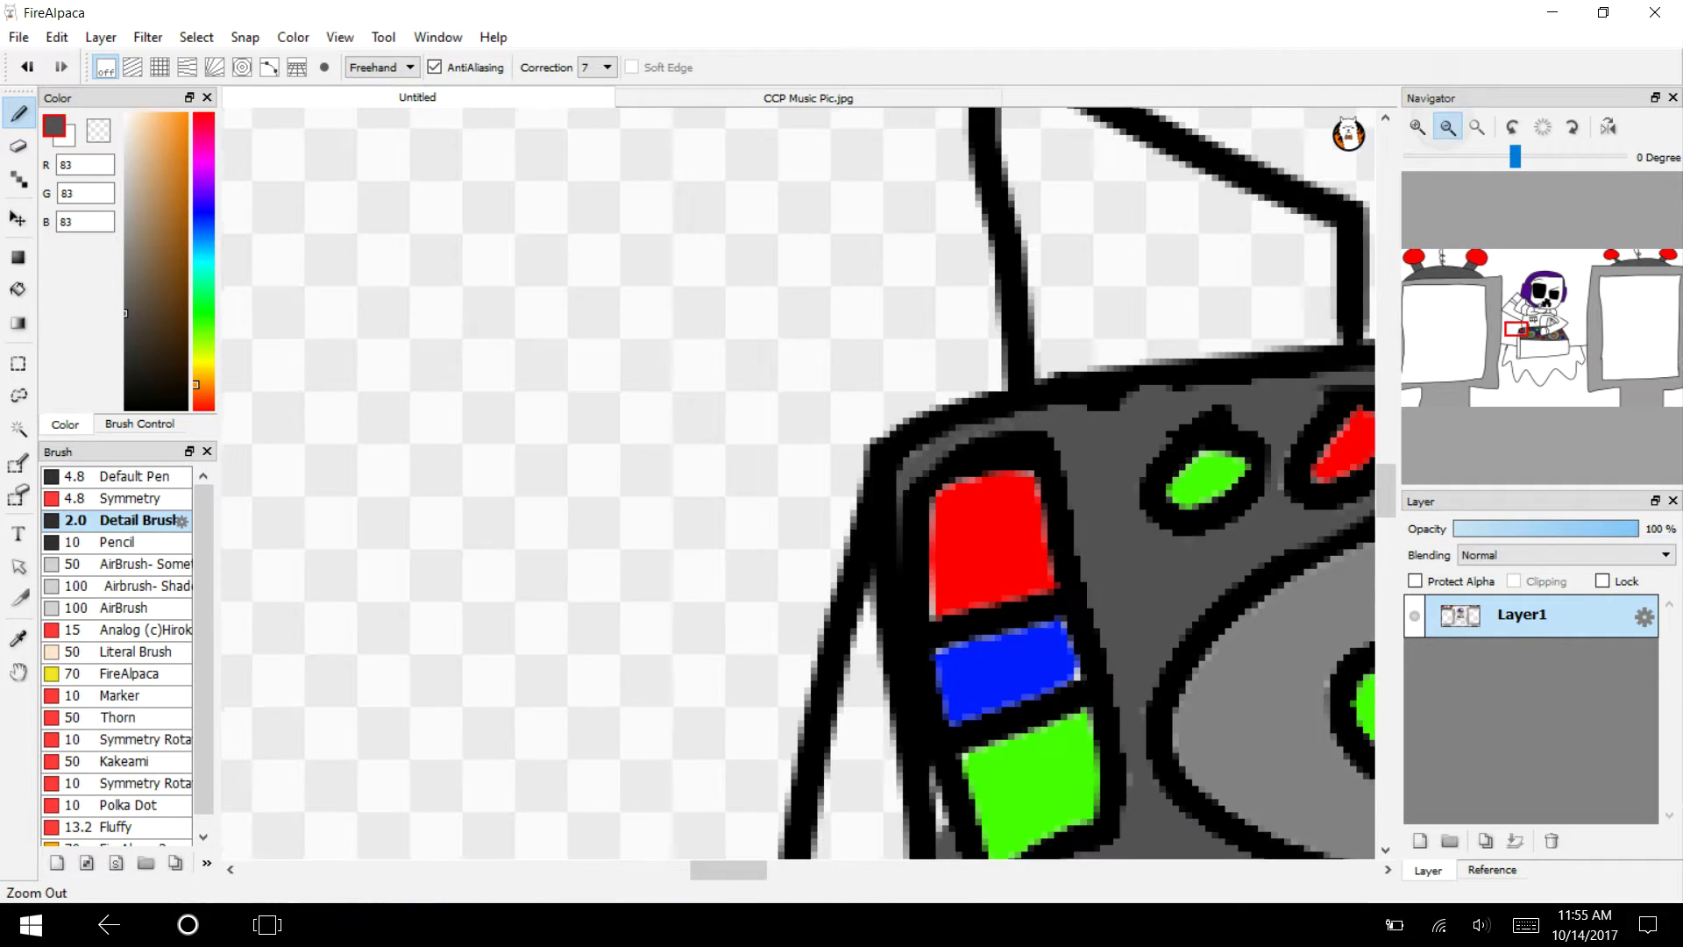
{"action": "left_click", "coordinate": [1448, 126]}
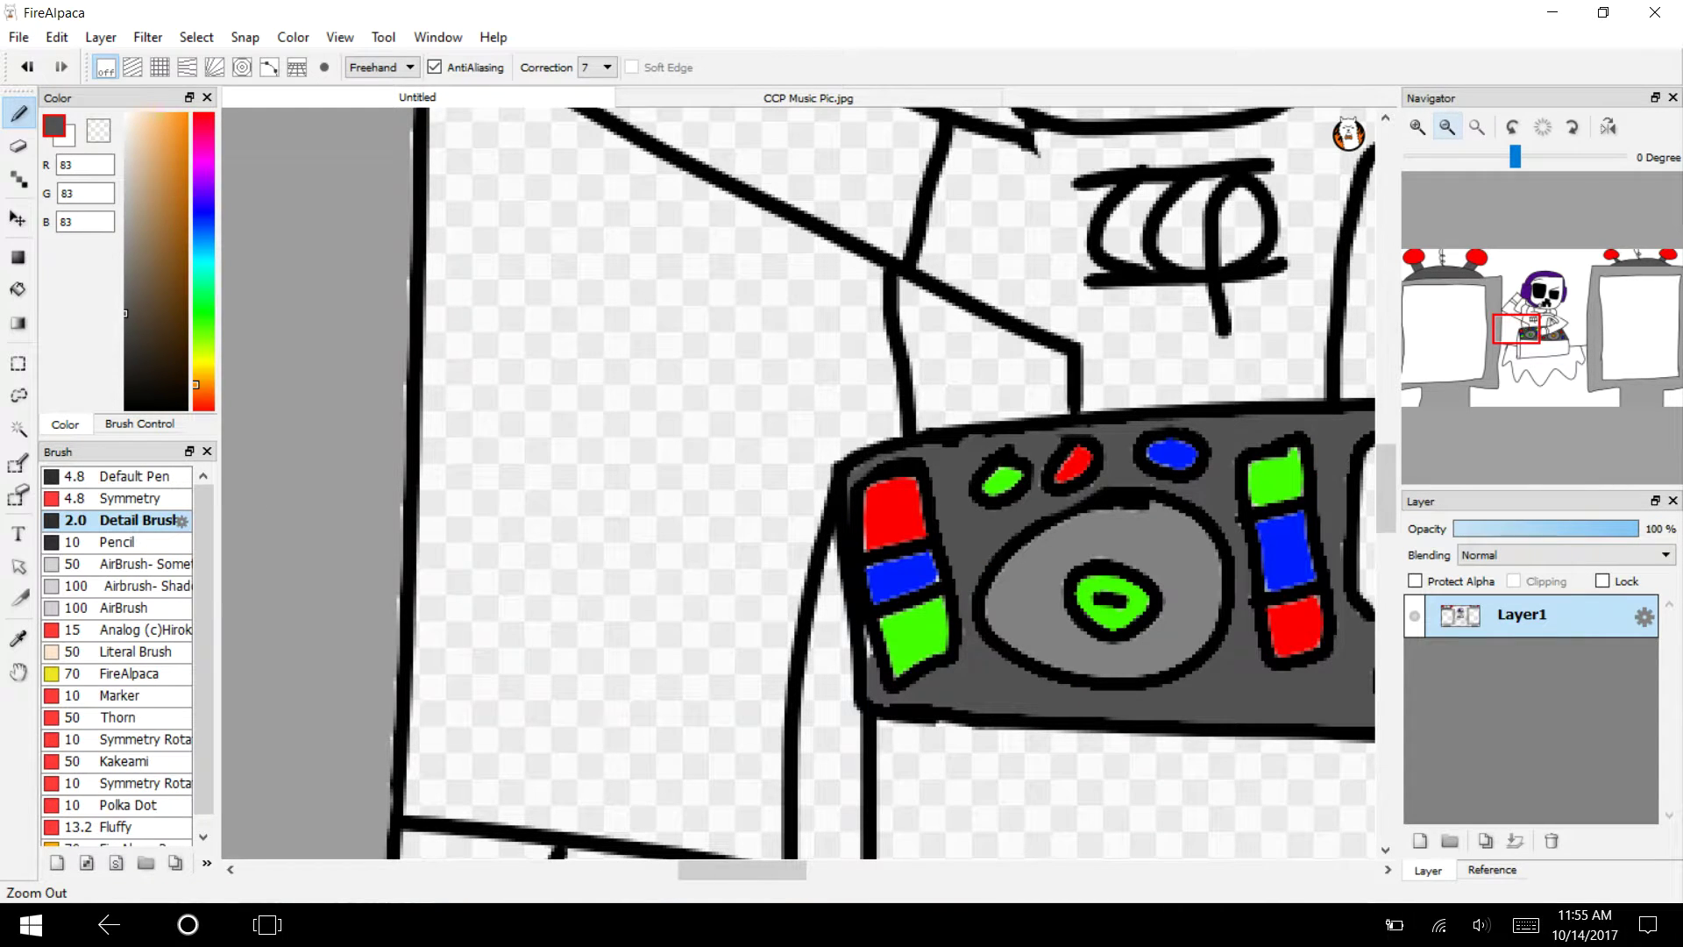
{"action": "left_click", "coordinate": [19, 290]}
{"action": "left_click", "coordinate": [946, 748]}
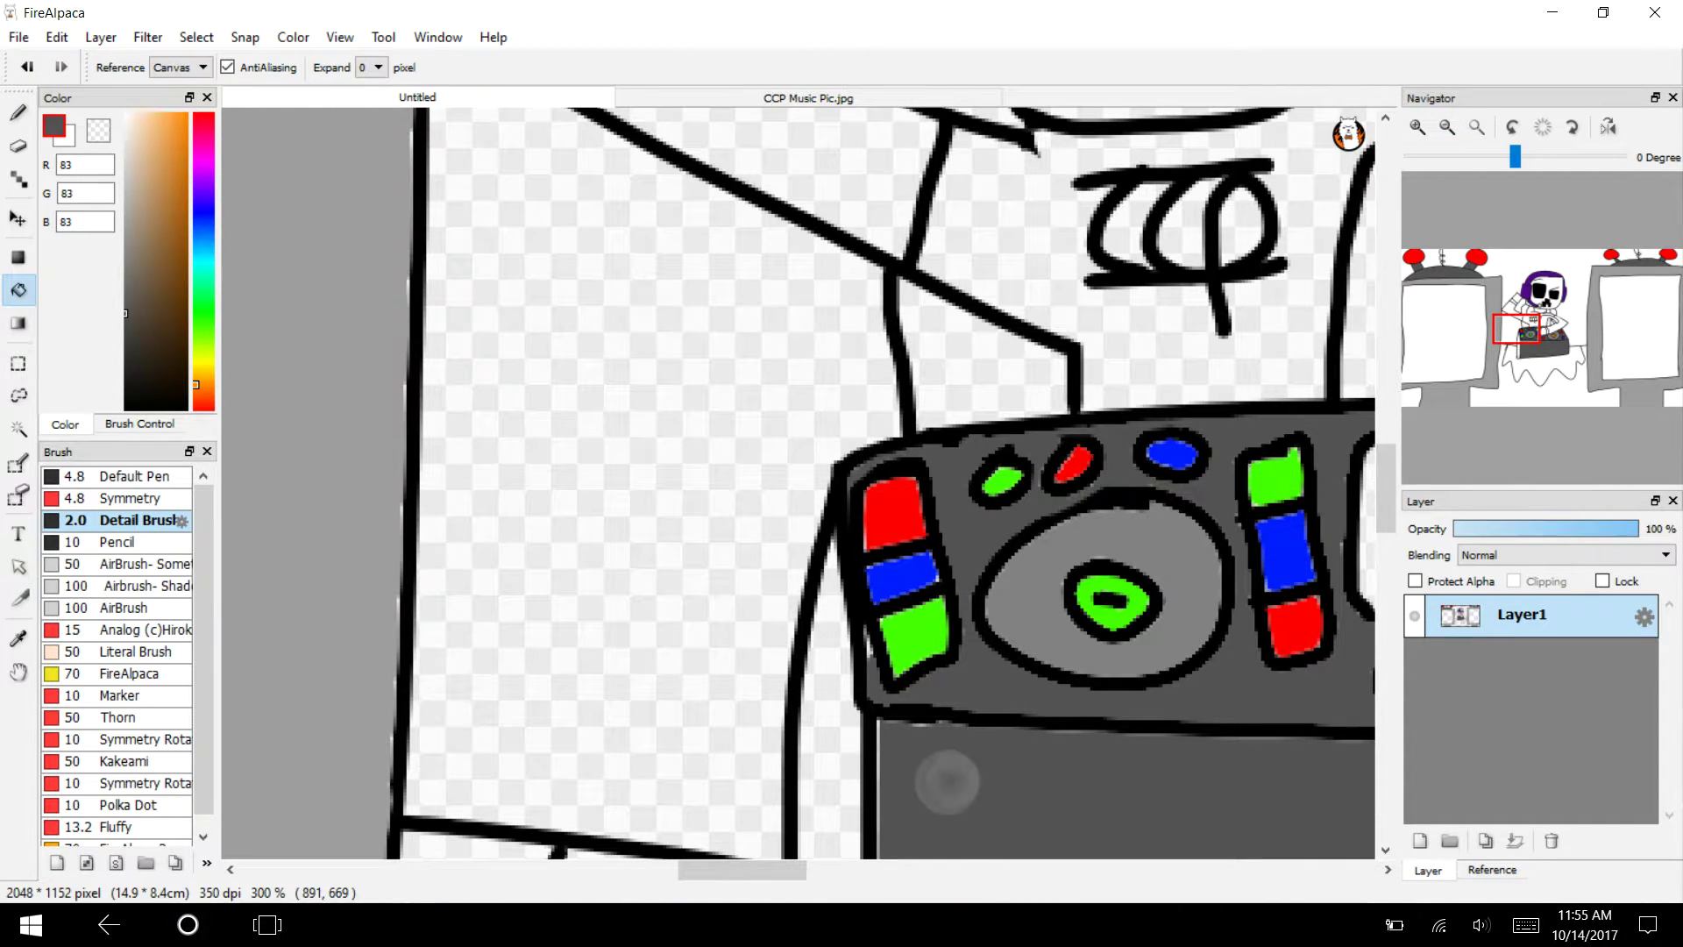
Touch up the light gaps along the left edge of the mixer's front face with the dark grey Detail Brush.
{"action": "mouse_move", "coordinate": [1516, 329]}
{"action": "left_mouse_down"}
{"action": "mouse_move", "coordinate": [1555, 348]}
{"action": "mouse_move", "coordinate": [1521, 338]}
{"action": "left_mouse_up"}
{"action": "key", "text": "b"}
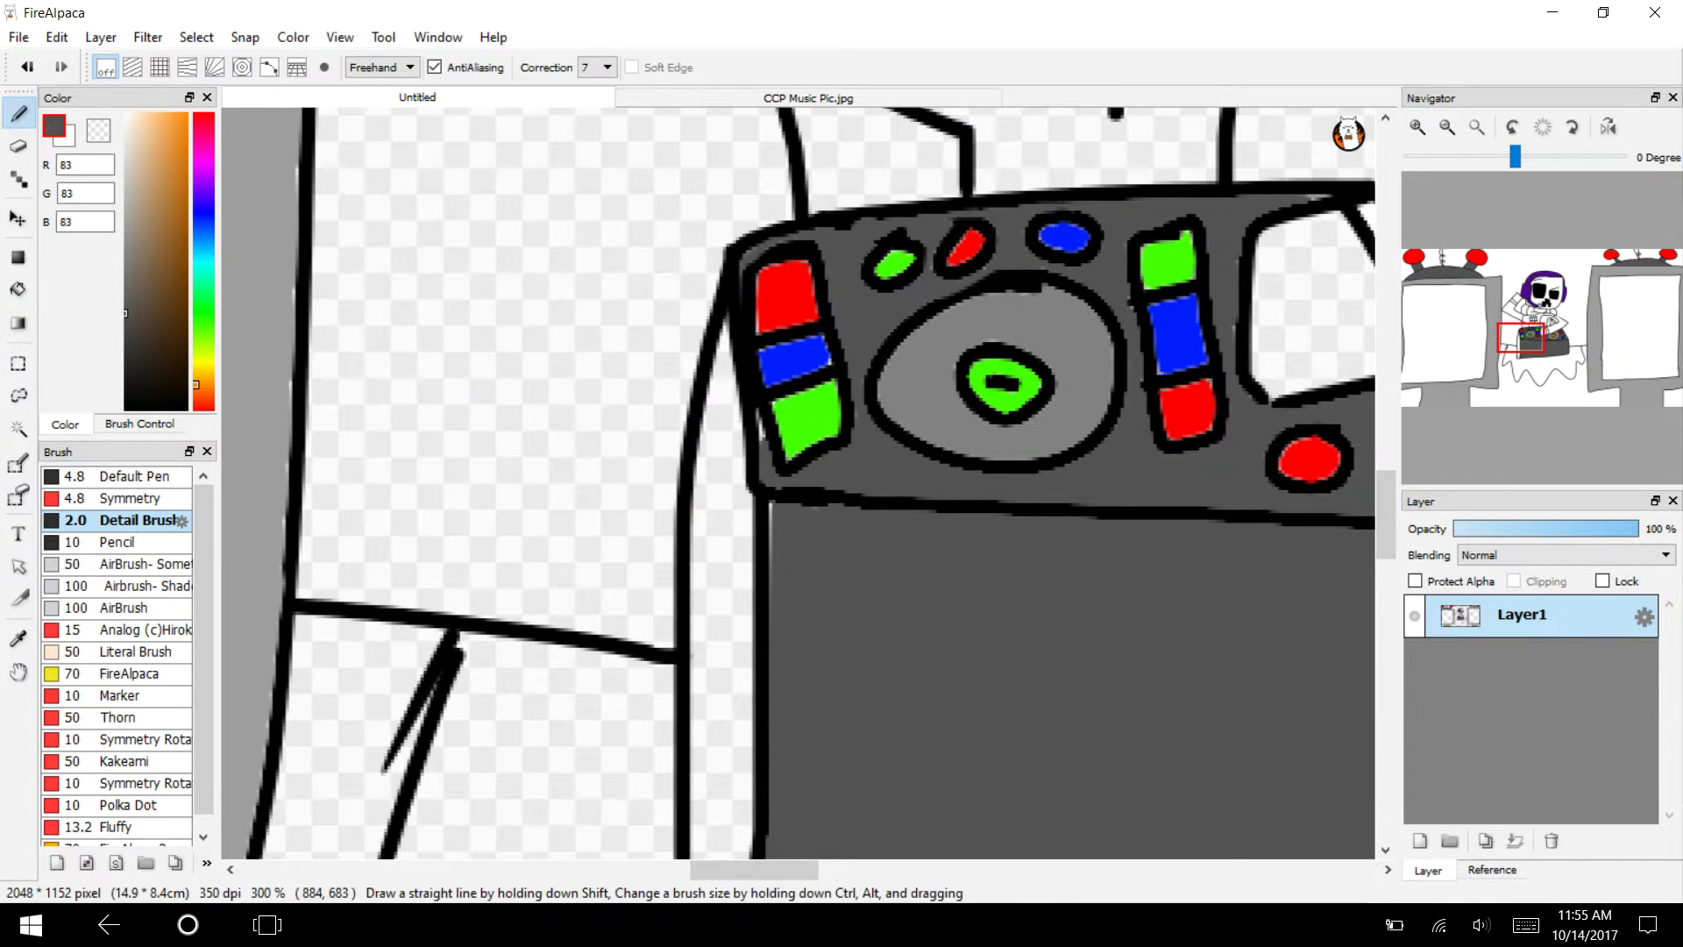
{"action": "scroll", "coordinate": [789, 487], "scroll_direction": "up", "scroll_amount": 2}
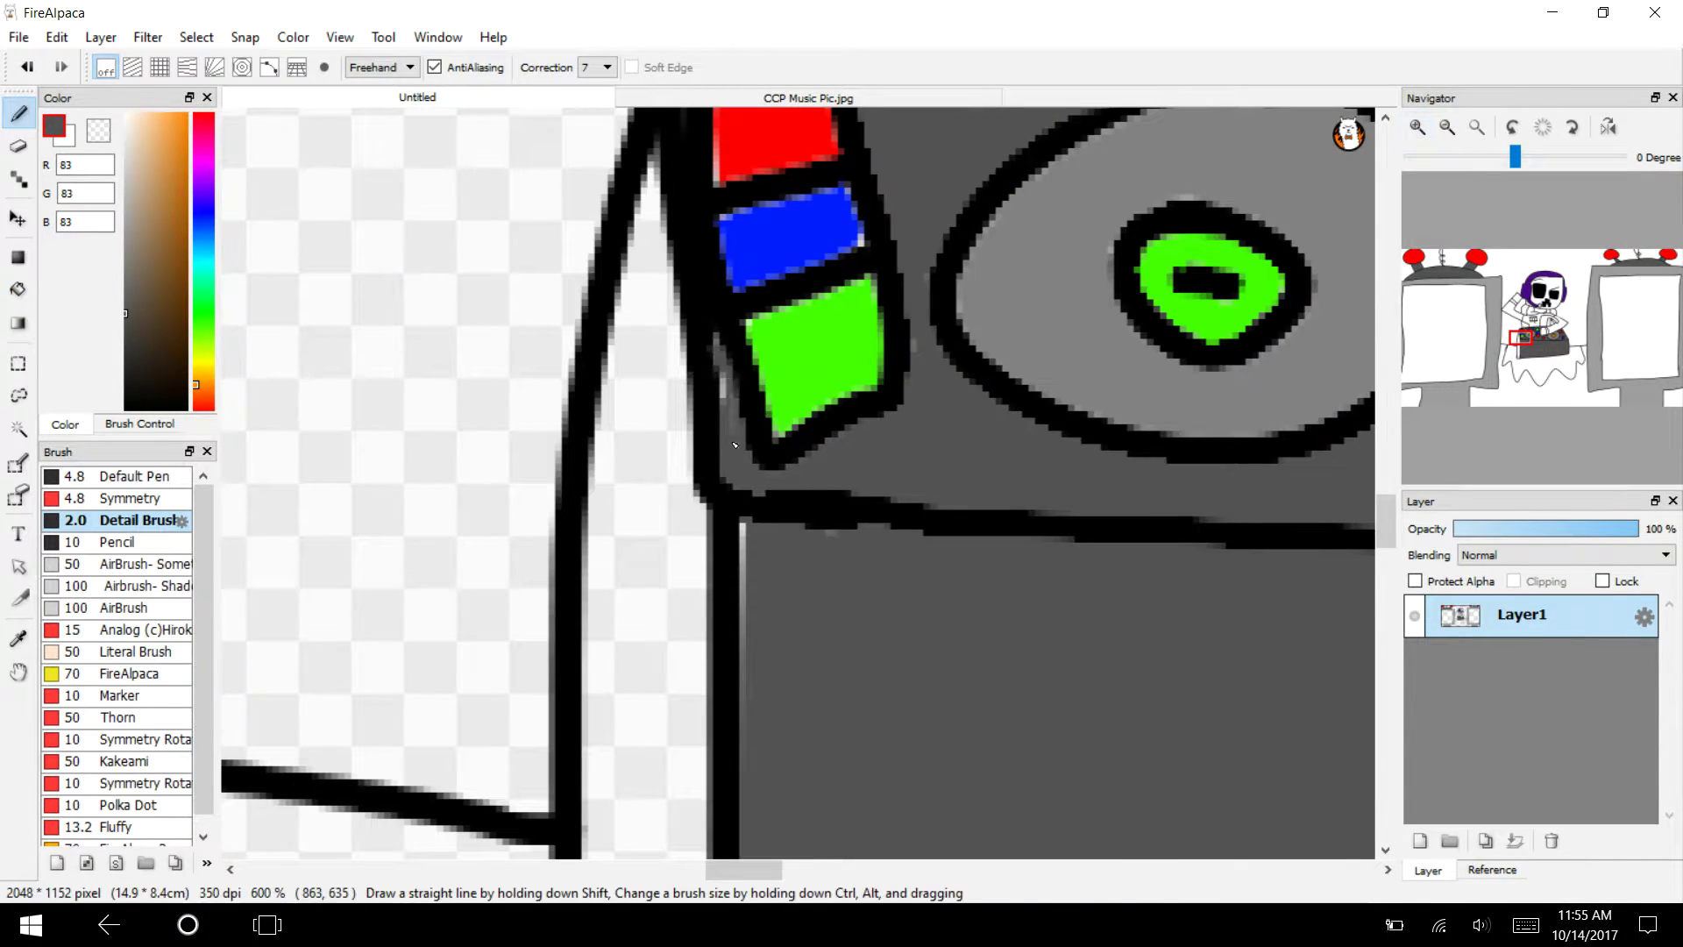
{"action": "left_click_drag", "start_coordinate": [742, 521], "coordinate": [744, 633]}
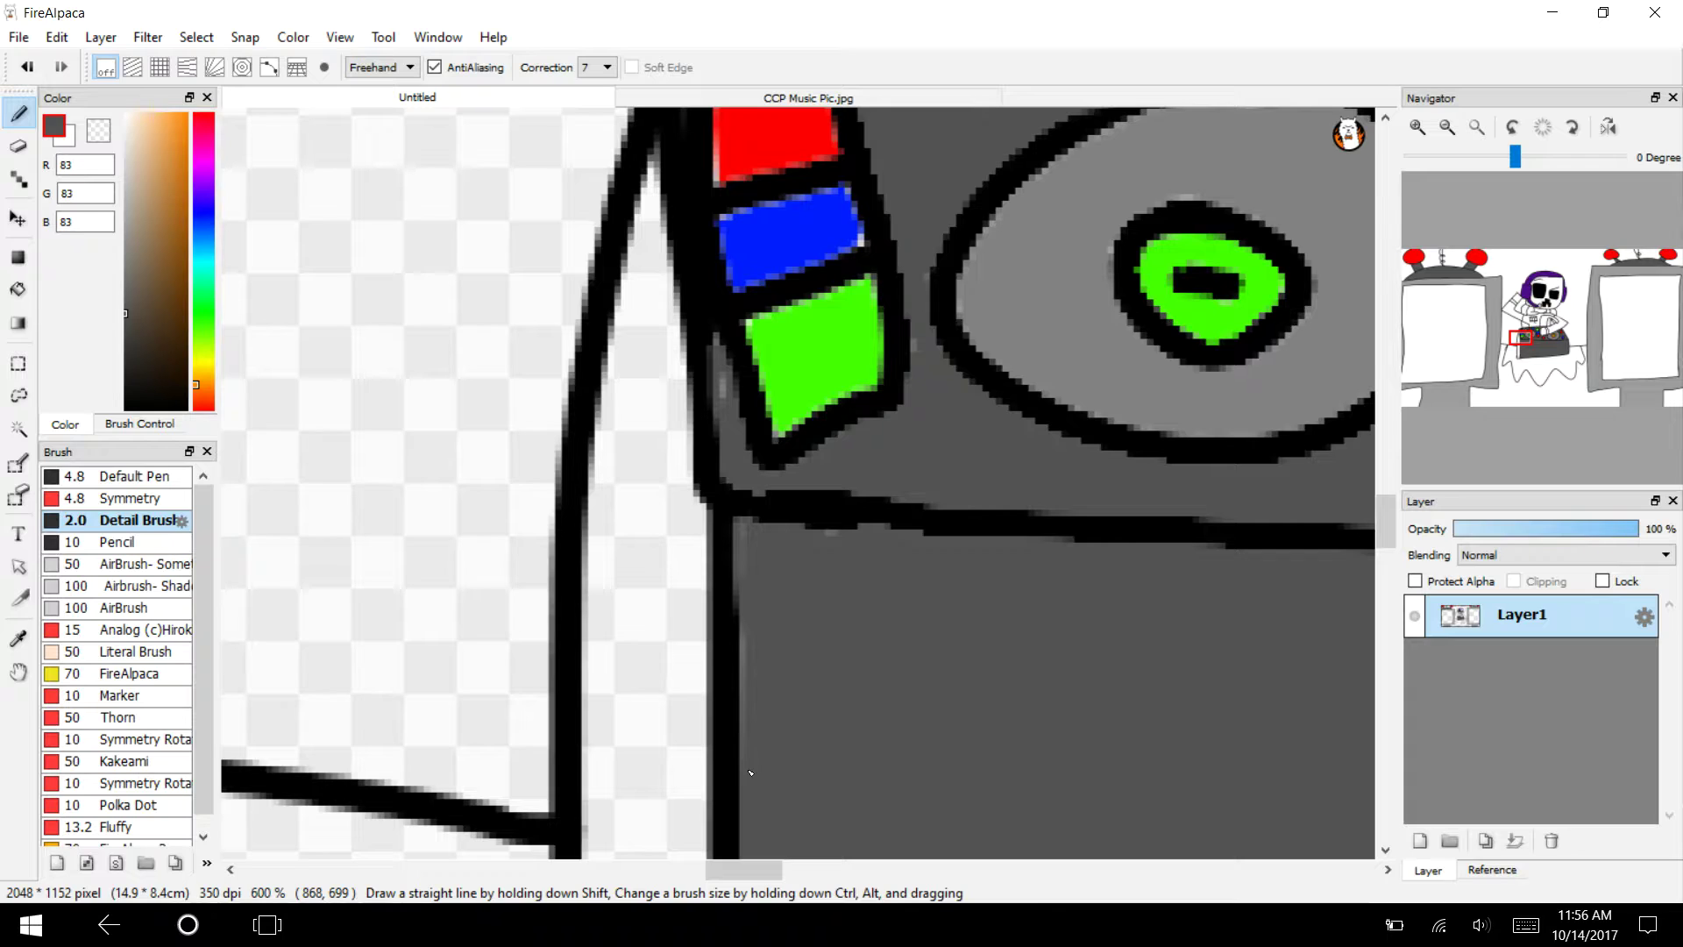
Fill the narrow left side of the mixer with near-black (16, 16, 16).
{"action": "left_click", "coordinate": [124, 391]}
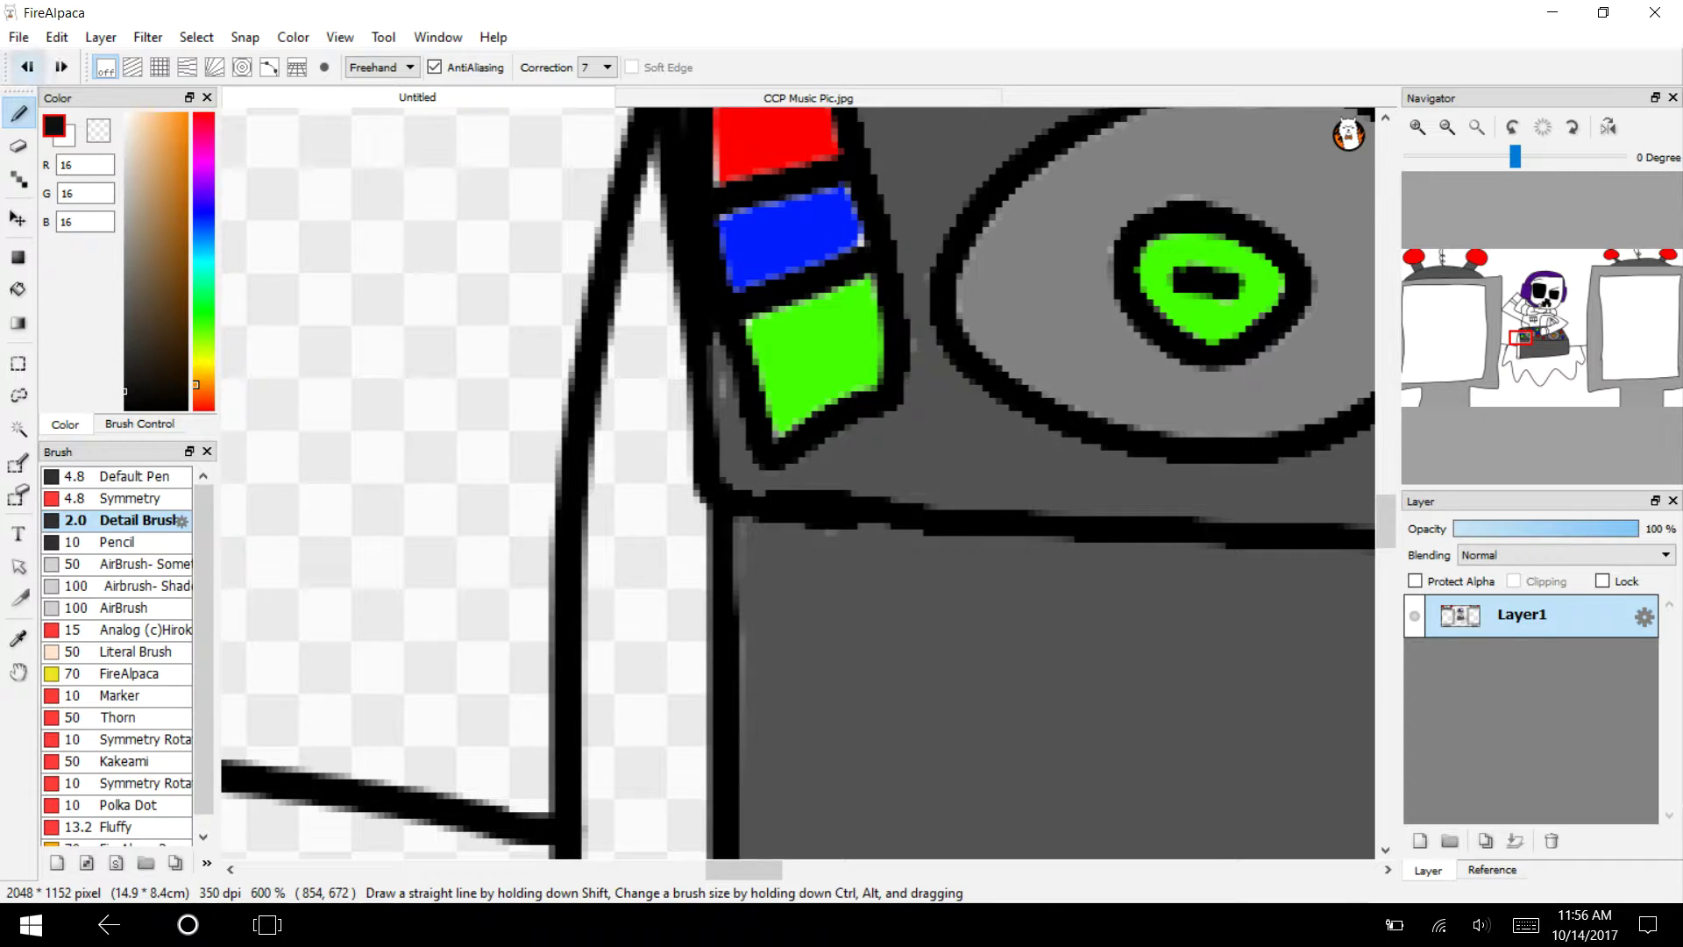
{"action": "key", "text": "f"}
{"action": "left_click", "coordinate": [649, 650]}
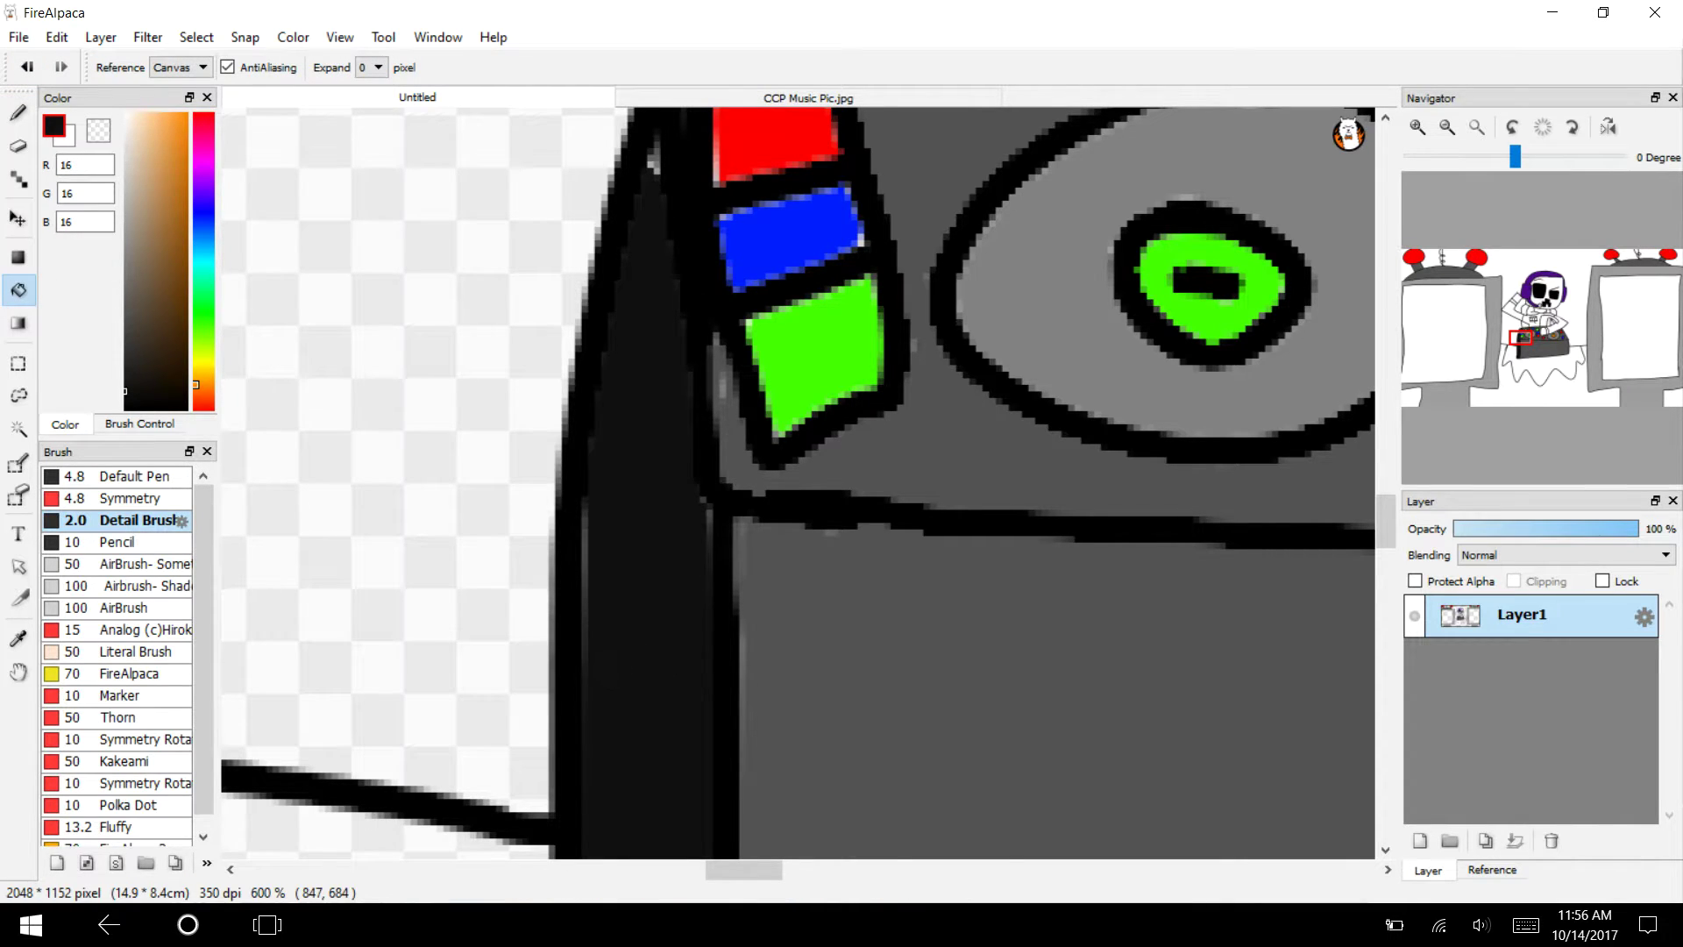
Fill both shoulders, the torso area below the raised arm and the triangle inside the bent arm with grey (152, 152, 152).
{"action": "left_click", "coordinate": [1447, 126]}
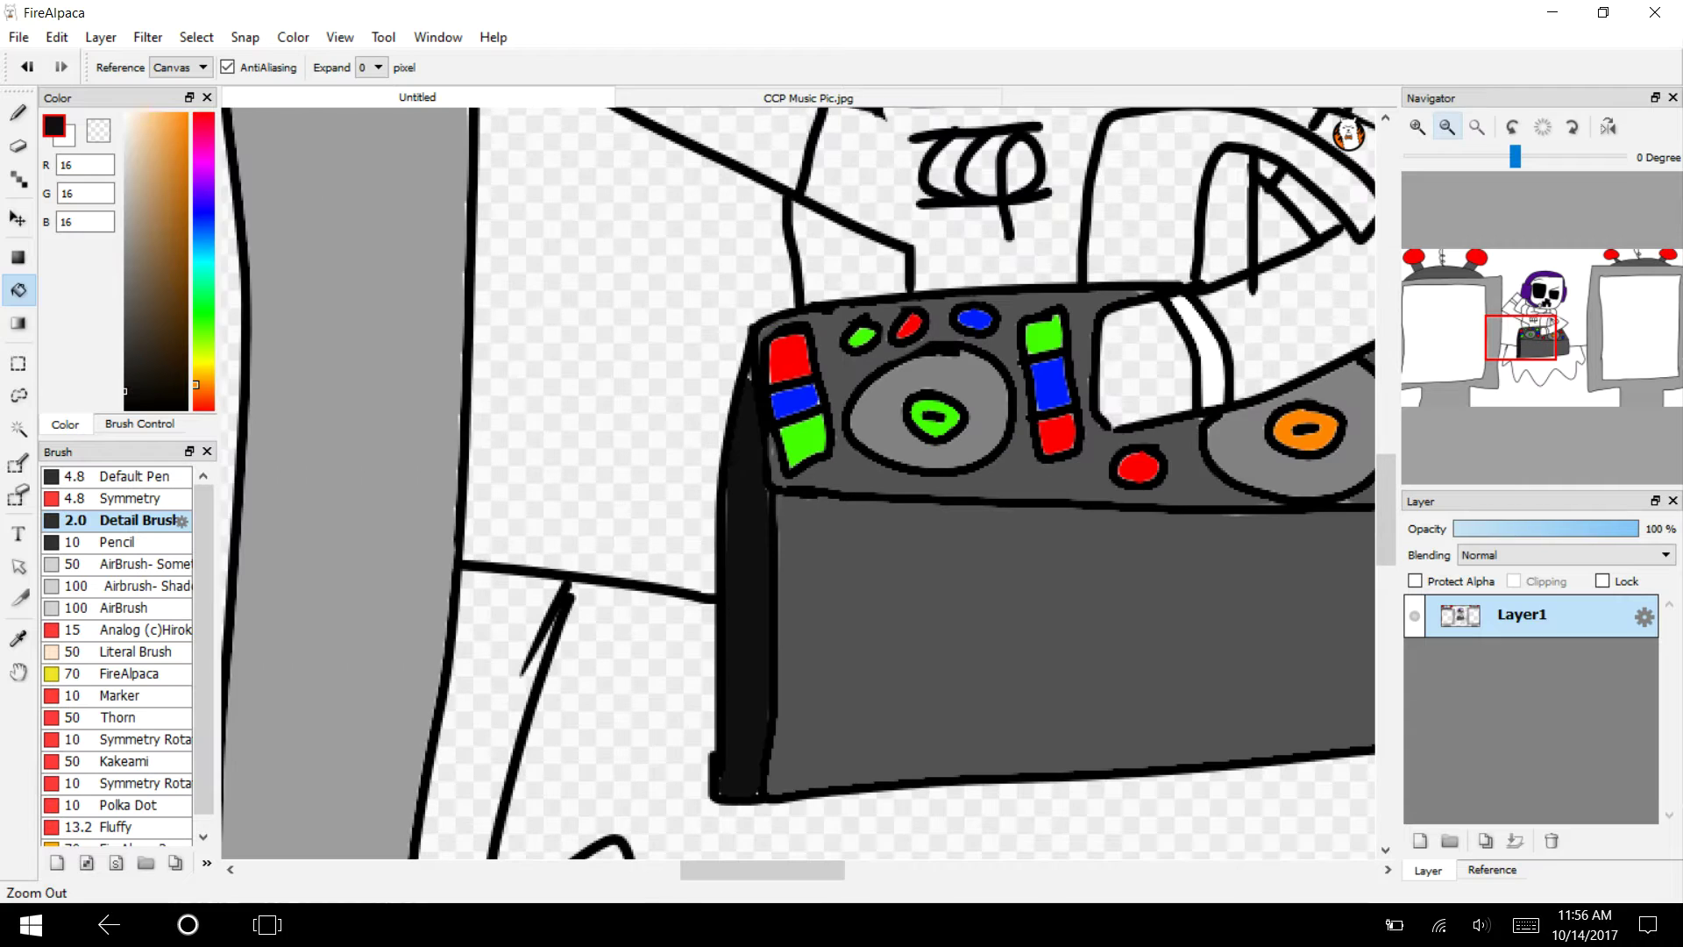
{"action": "mouse_move", "coordinate": [1521, 337]}
{"action": "left_mouse_down"}
{"action": "mouse_move", "coordinate": [1508, 323]}
{"action": "mouse_move", "coordinate": [1548, 322]}
{"action": "mouse_move", "coordinate": [1528, 337]}
{"action": "mouse_move", "coordinate": [1542, 315]}
{"action": "left_mouse_up"}
{"action": "left_click", "coordinate": [125, 232]}
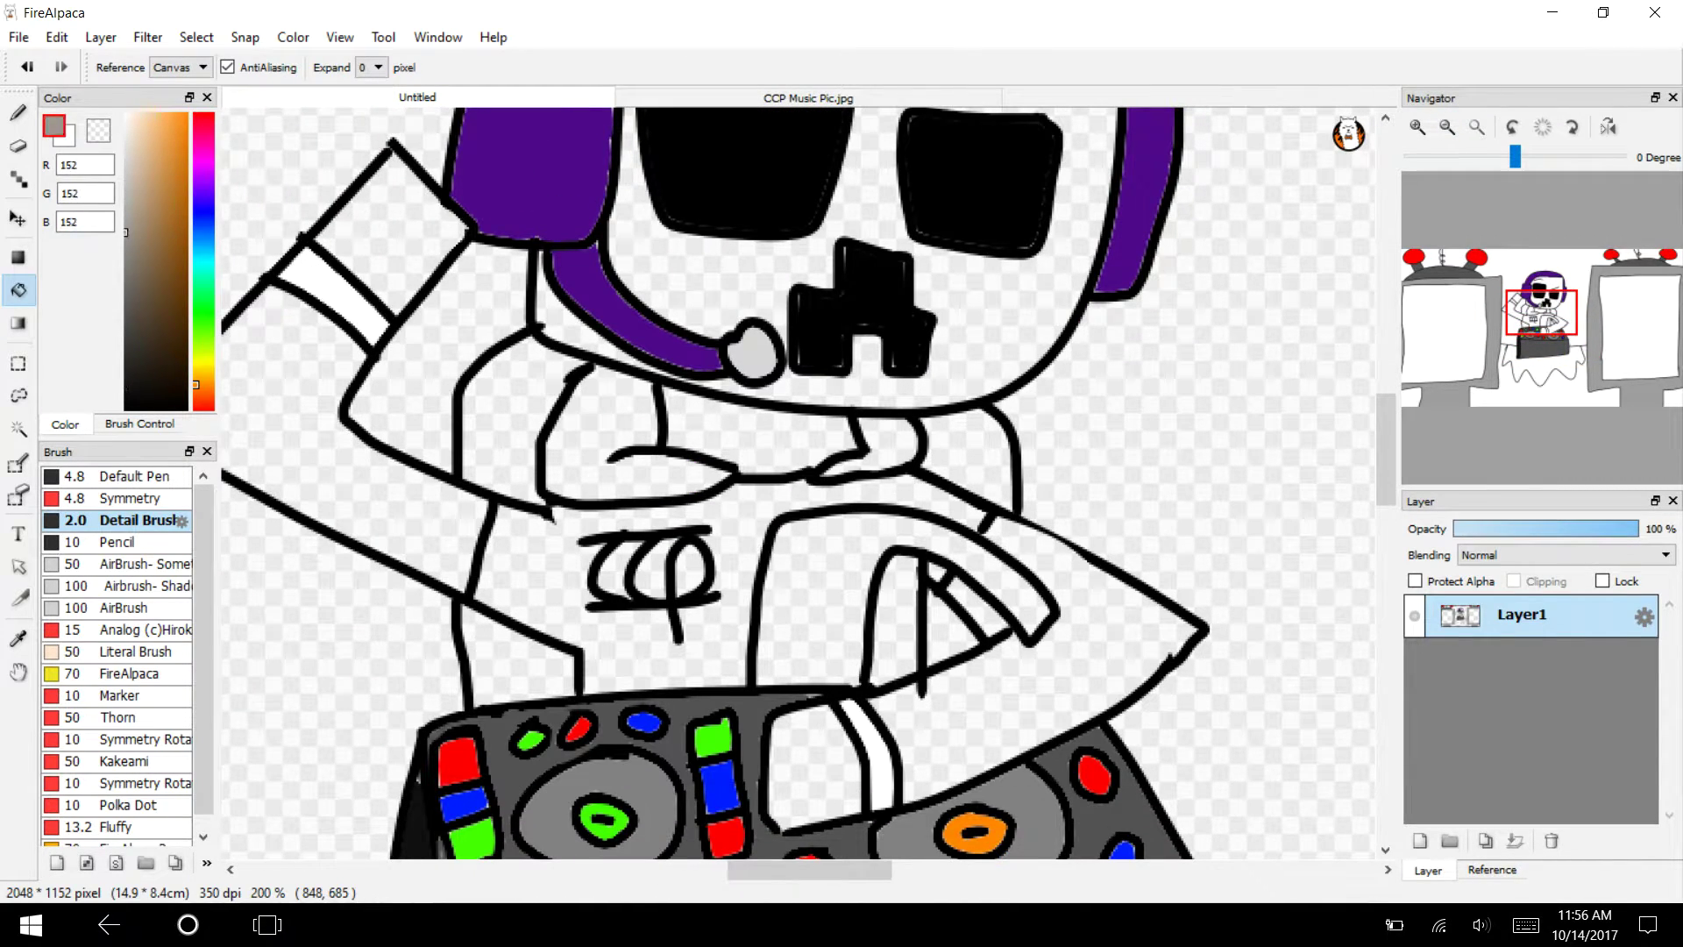
{"action": "left_click", "coordinate": [520, 659]}
{"action": "left_click", "coordinate": [504, 421]}
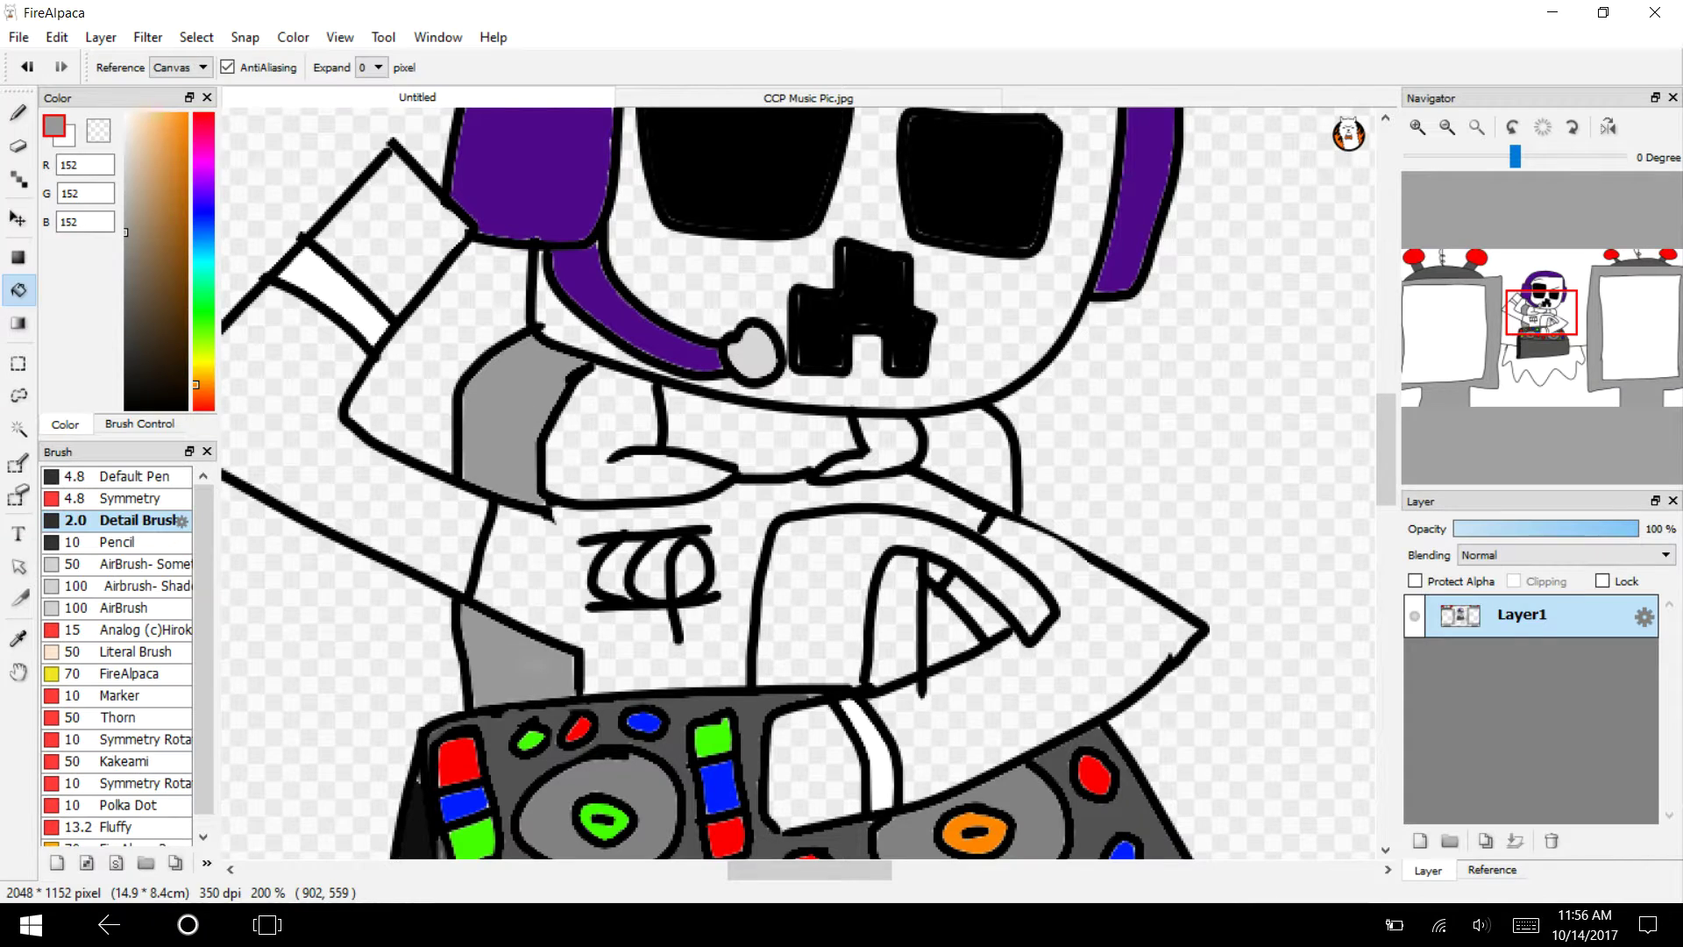
{"action": "left_click", "coordinate": [945, 642]}
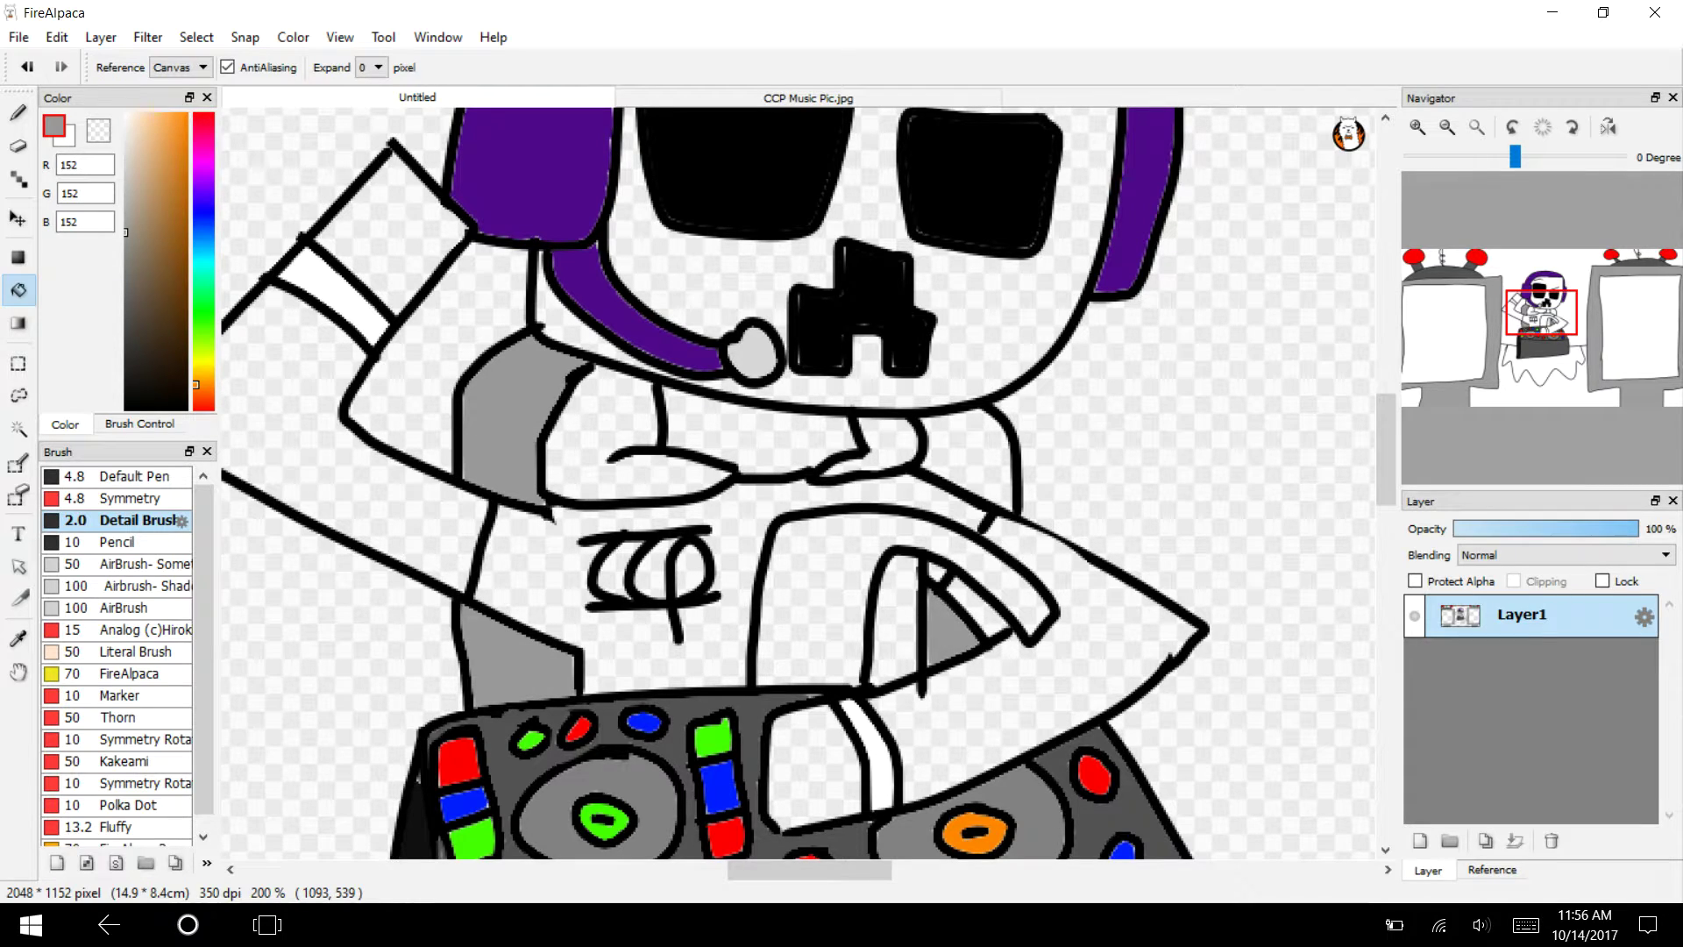
{"action": "left_click", "coordinate": [960, 448]}
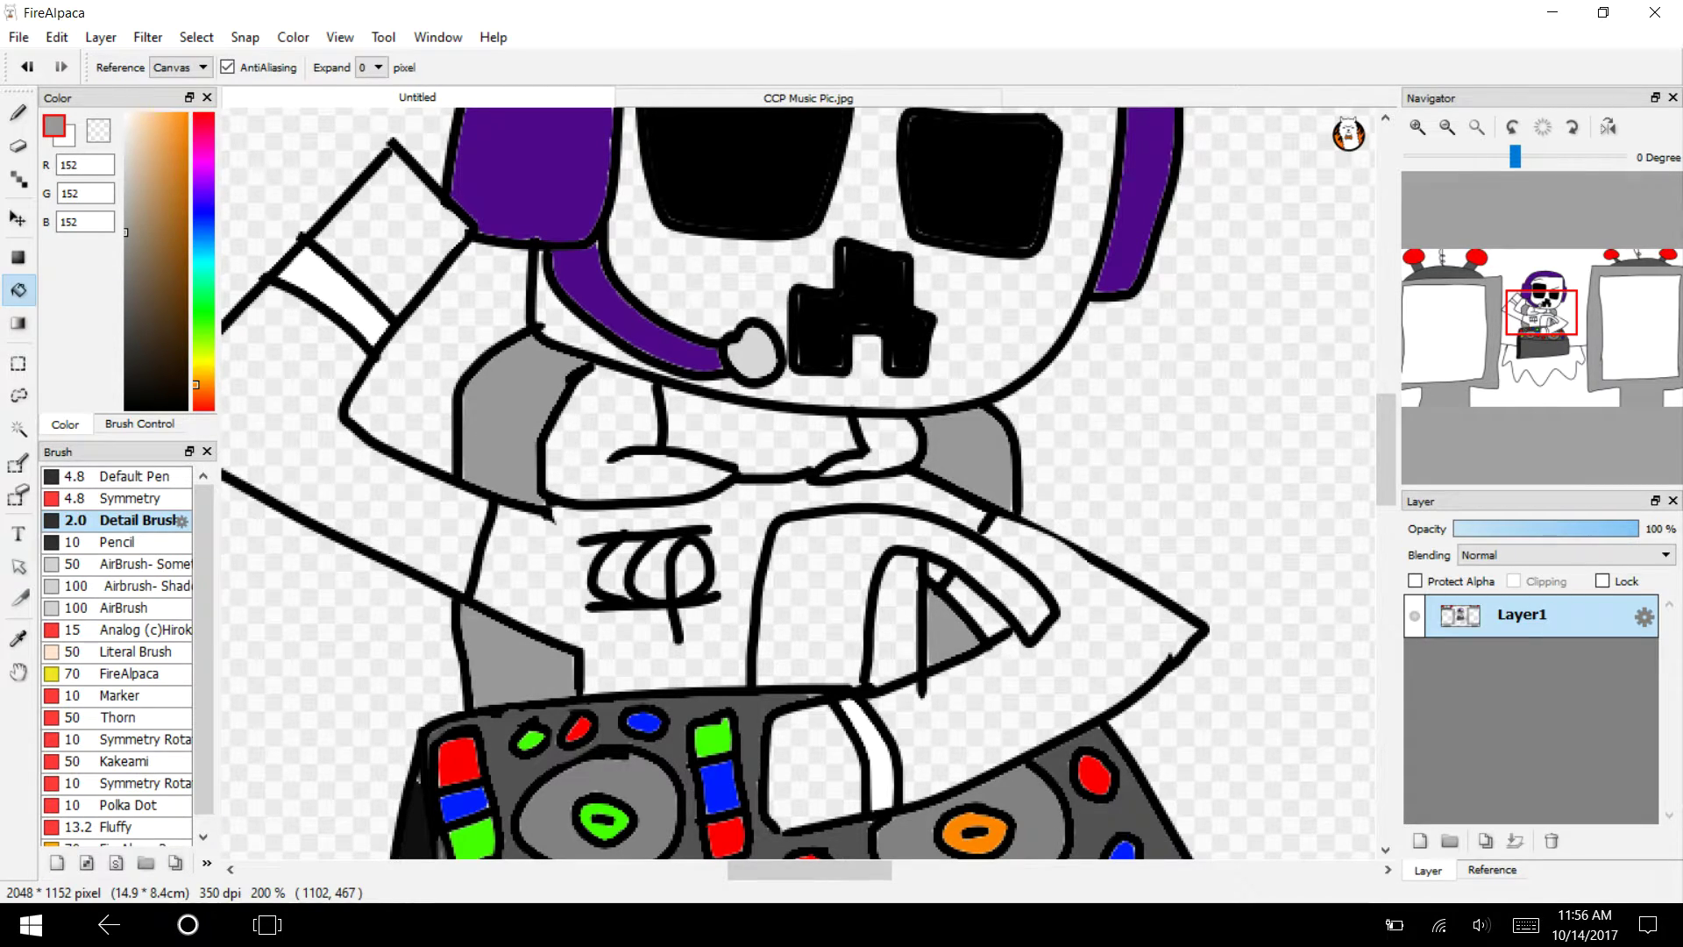
Sample the face blue (50, 167, 211) from CCP Music Pic.jpg and fill the drawing's face, neck and jaw edge with it.
{"action": "left_click", "coordinate": [807, 97]}
{"action": "left_click", "coordinate": [18, 639]}
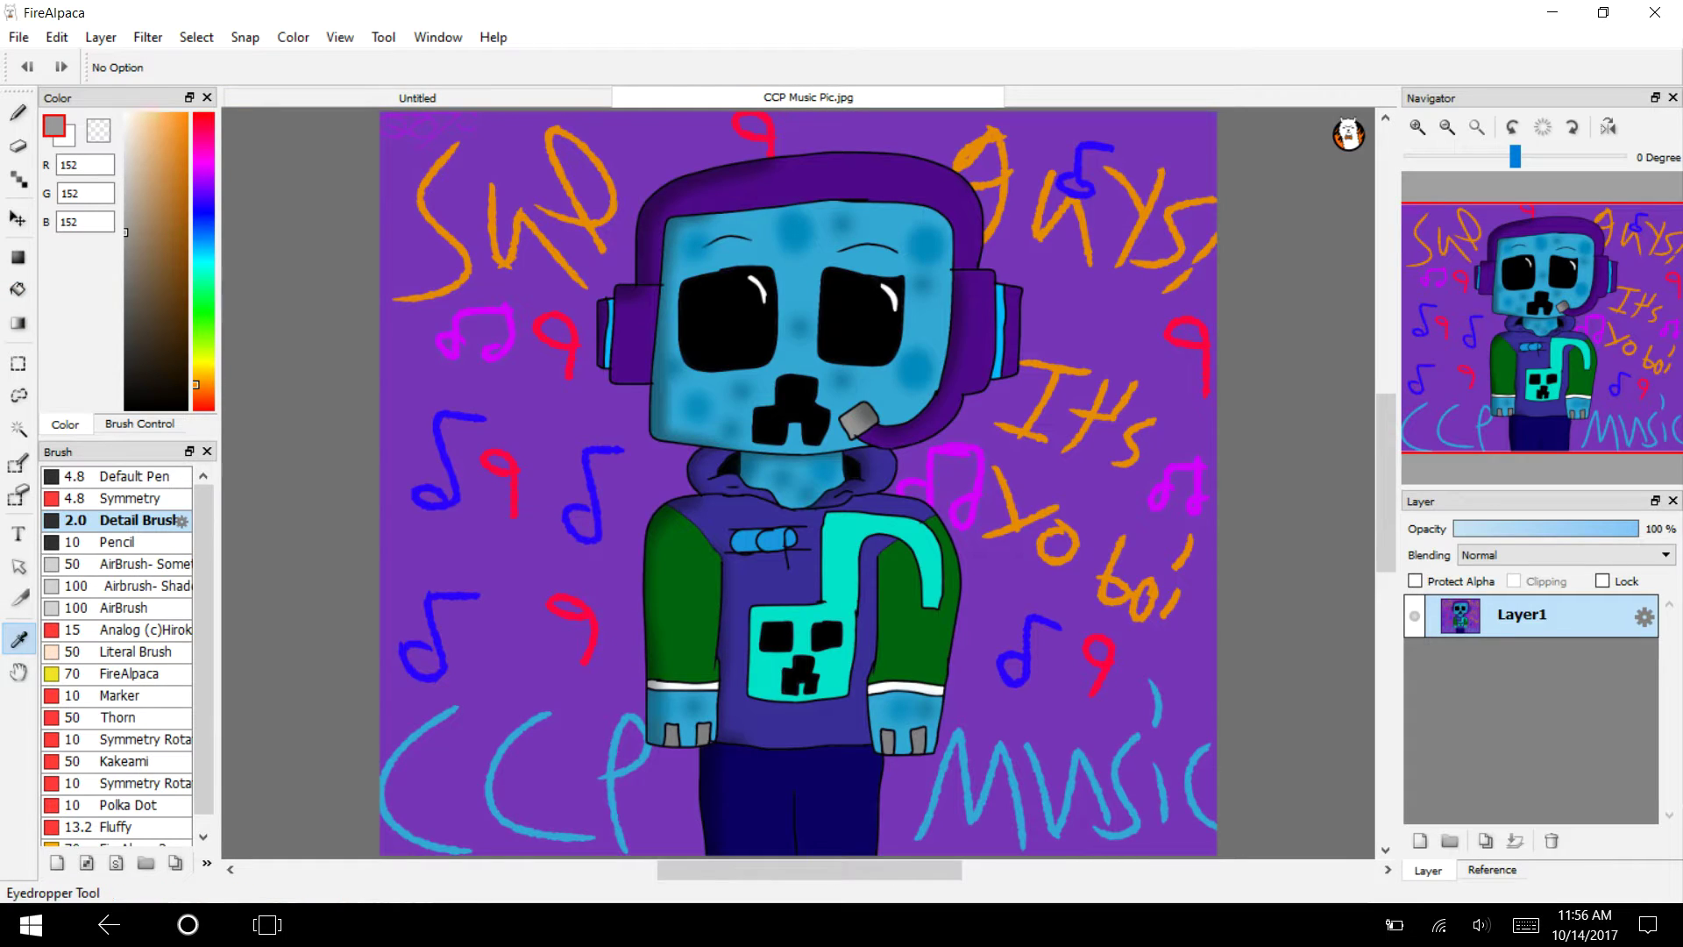
{"action": "left_click", "coordinate": [878, 227]}
{"action": "left_click", "coordinate": [417, 97]}
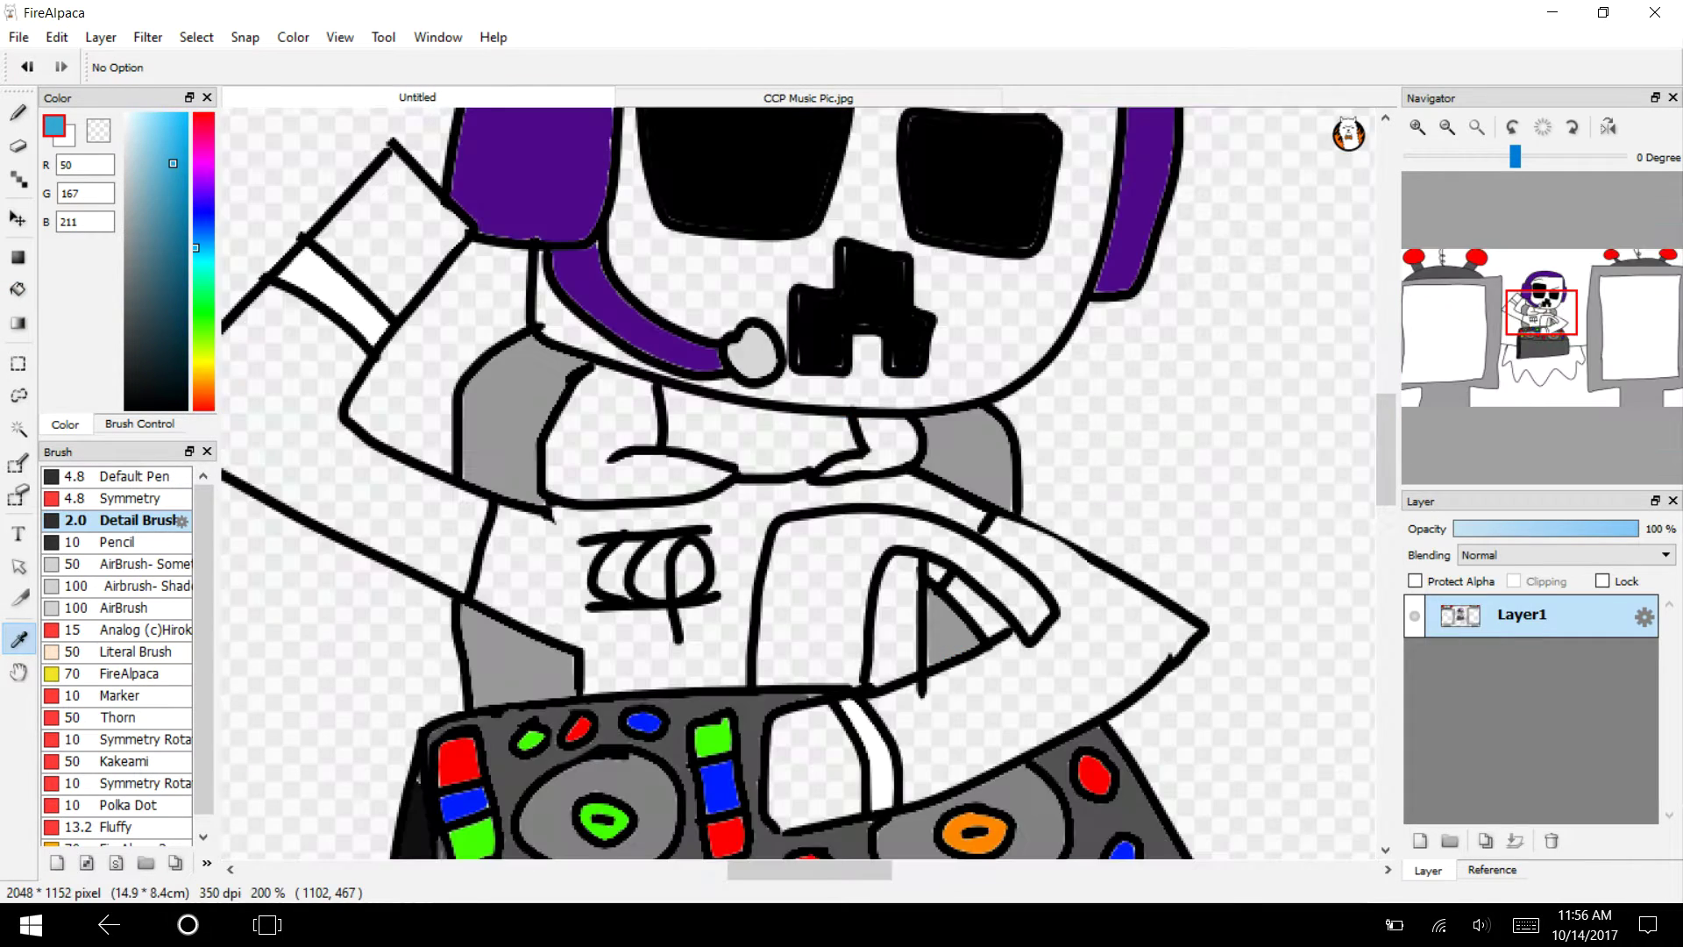
{"action": "left_click", "coordinate": [17, 289]}
{"action": "left_click", "coordinate": [763, 430]}
{"action": "left_click", "coordinate": [728, 312]}
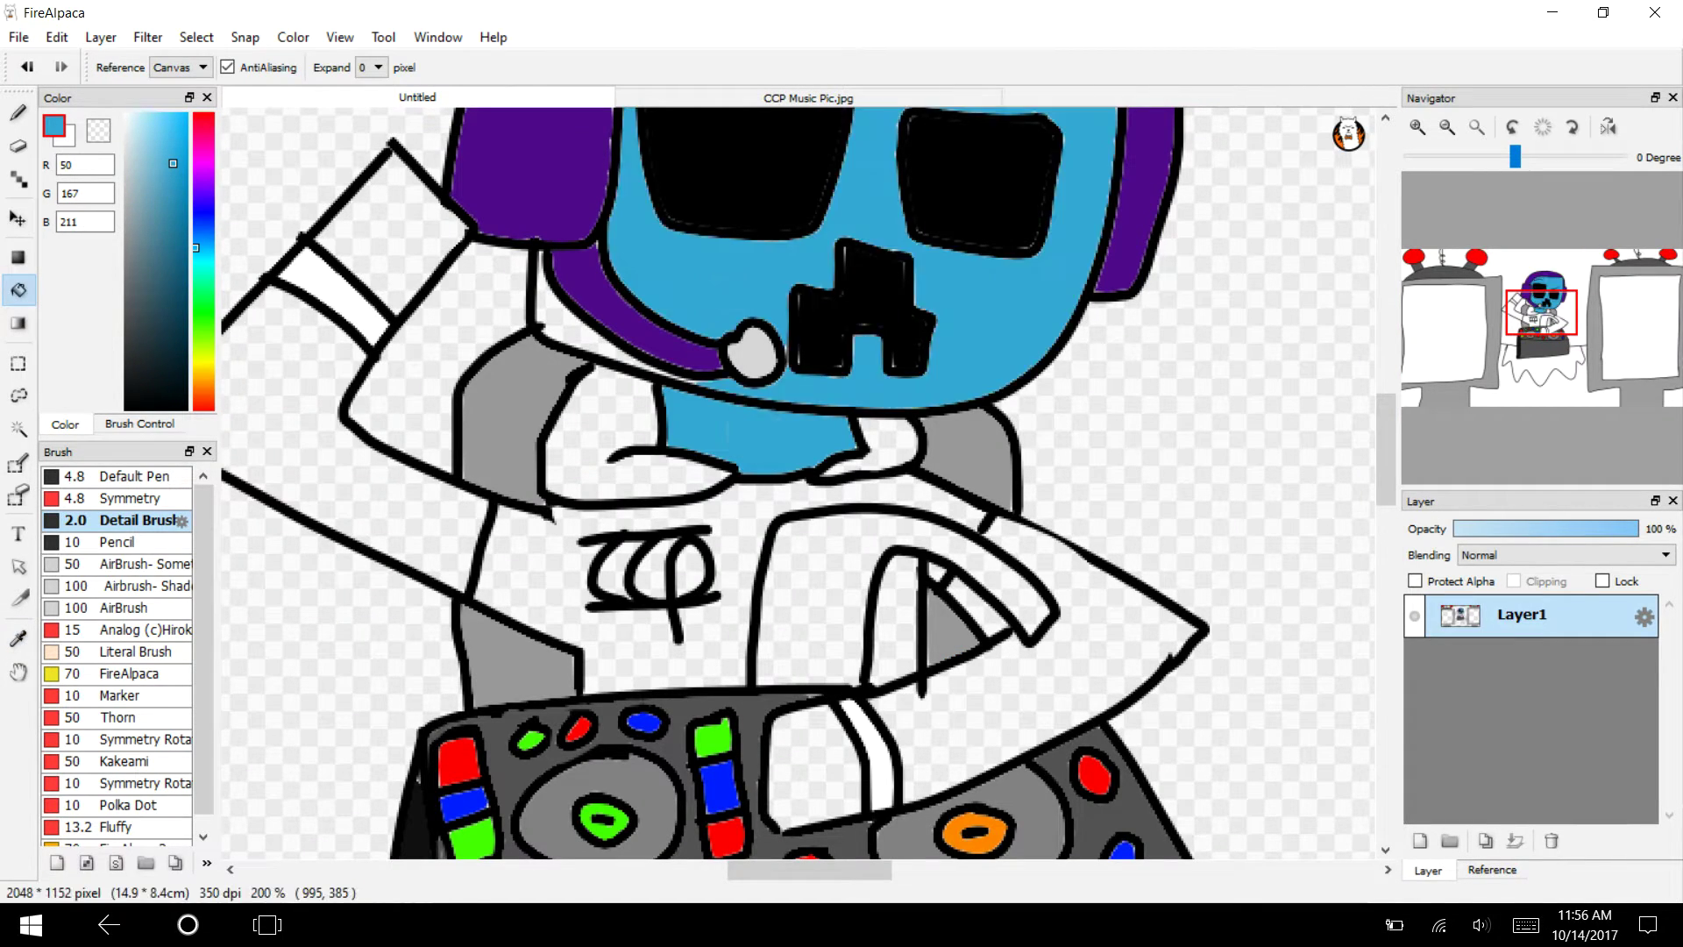
{"action": "left_click", "coordinate": [549, 302]}
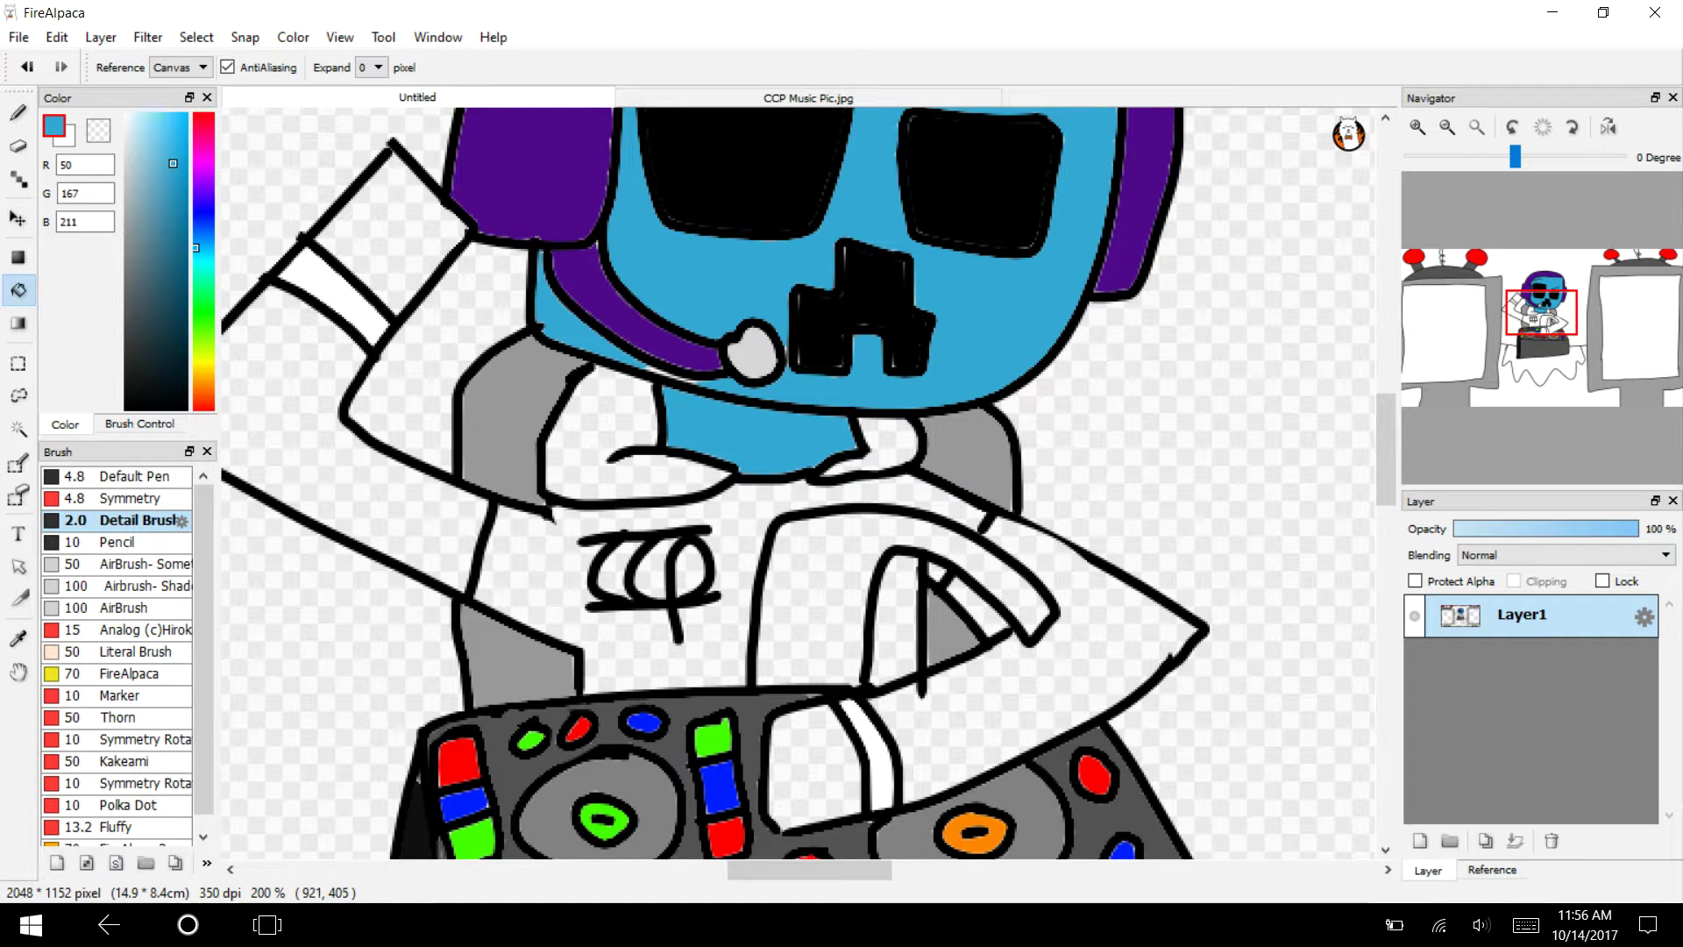
Touch up the narrow strip between the microphone arm and the chin line with the blue Detail Brush.
{"action": "key", "text": "e"}
{"action": "left_click", "coordinate": [18, 113]}
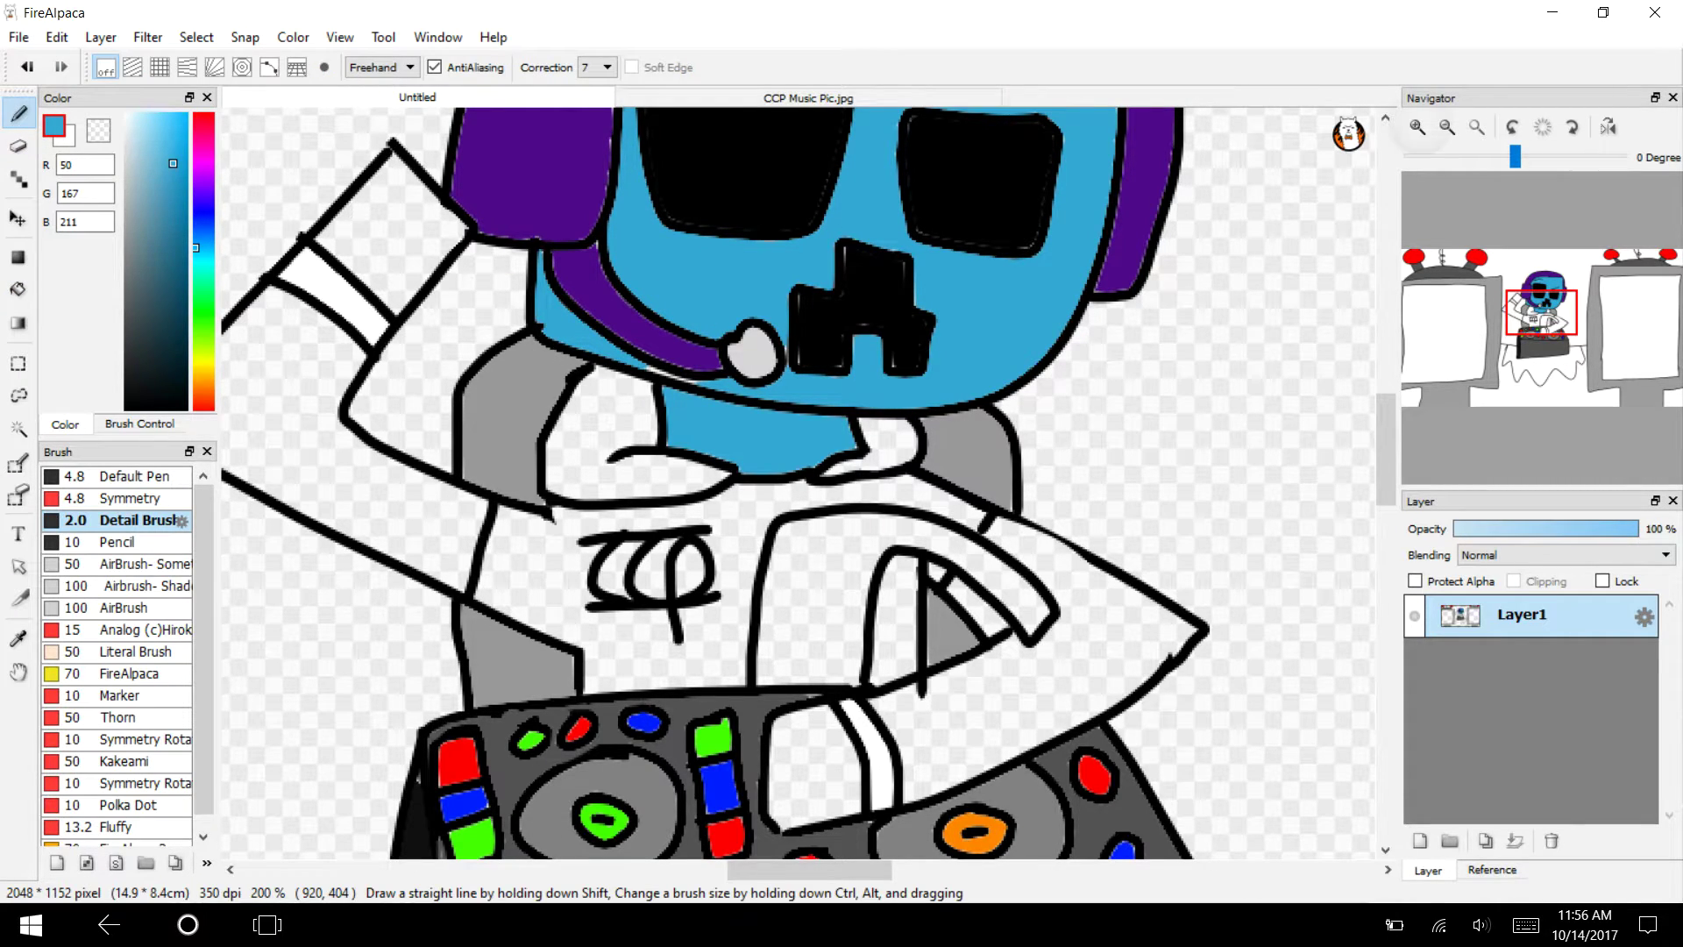
{"action": "left_click", "coordinate": [1417, 128]}
{"action": "mouse_move", "coordinate": [596, 283]}
{"action": "left_mouse_down"}
{"action": "mouse_move", "coordinate": [453, 236]}
{"action": "mouse_move", "coordinate": [509, 258]}
{"action": "left_mouse_up"}
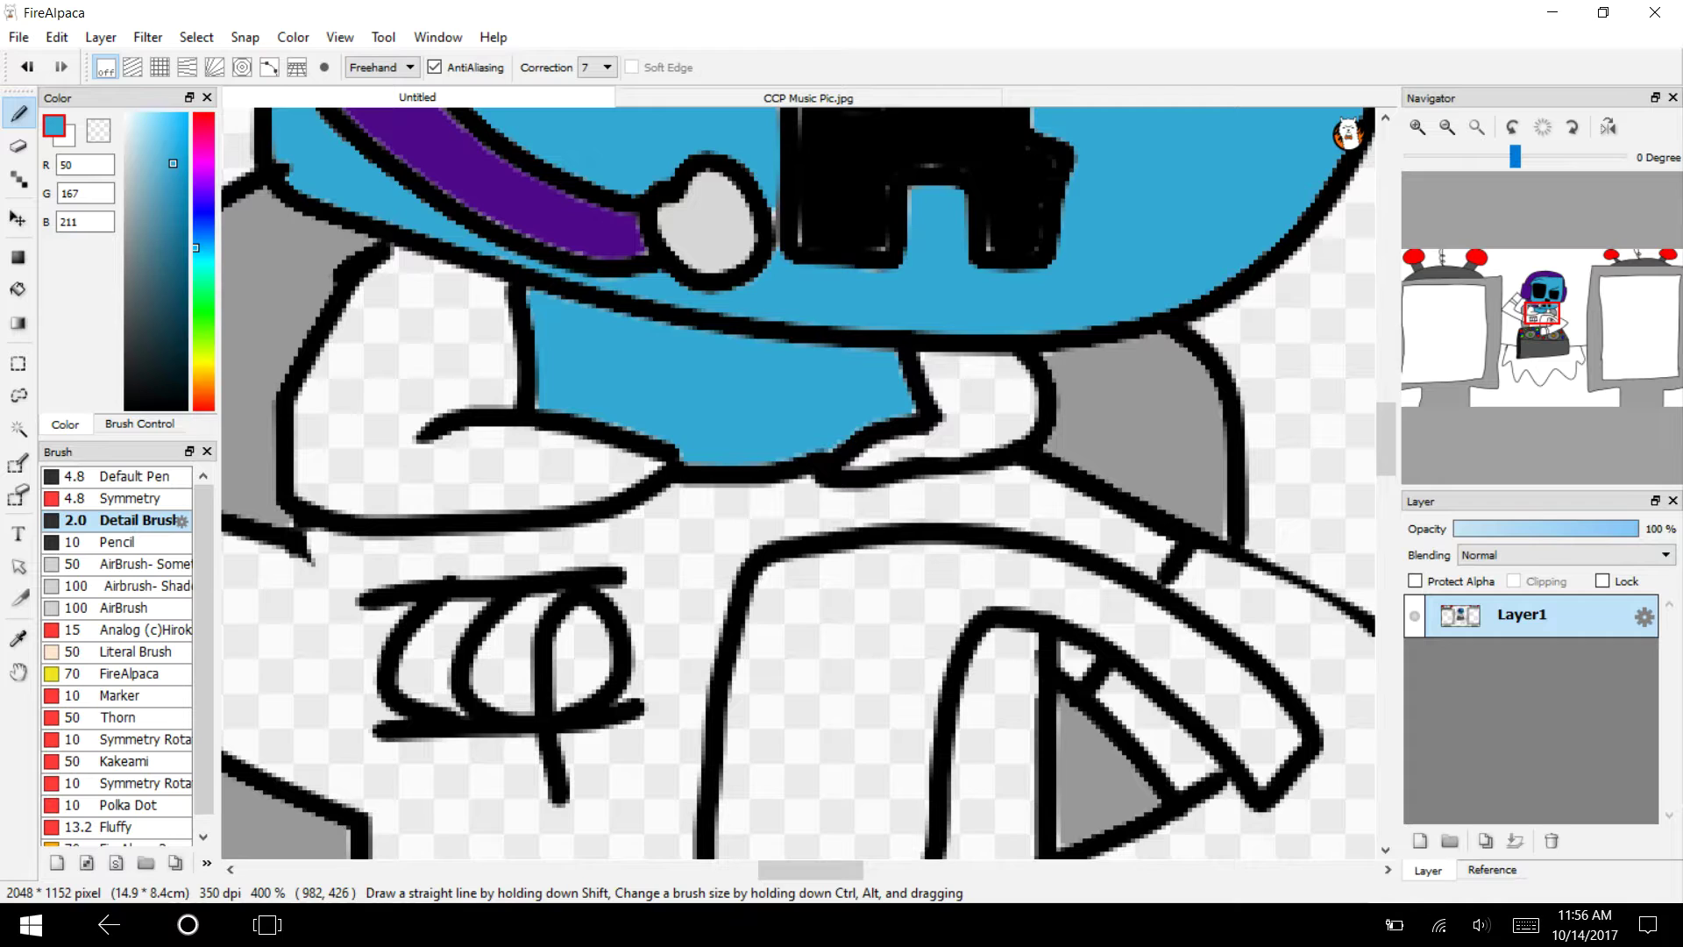
{"action": "left_click", "coordinate": [1447, 127]}
{"action": "left_click", "coordinate": [1446, 127]}
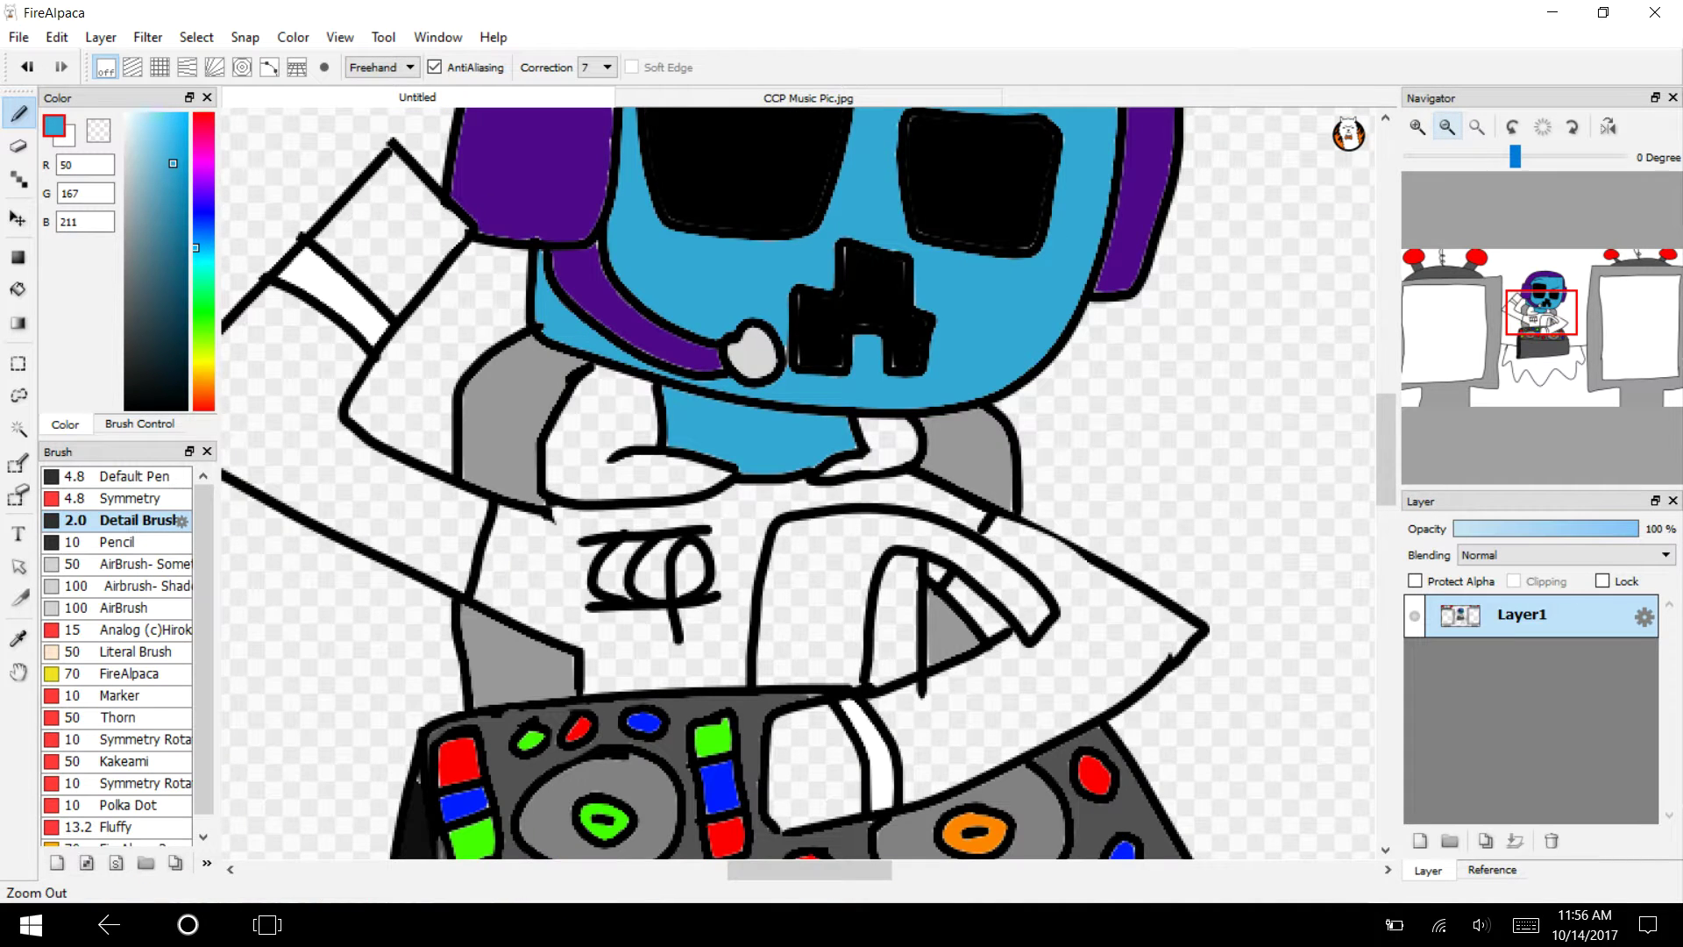
Fill the raised hand and the hand resting on the mixer with the same blue (50, 167, 211).
{"action": "left_click", "coordinate": [18, 289]}
{"action": "left_click", "coordinate": [408, 267]}
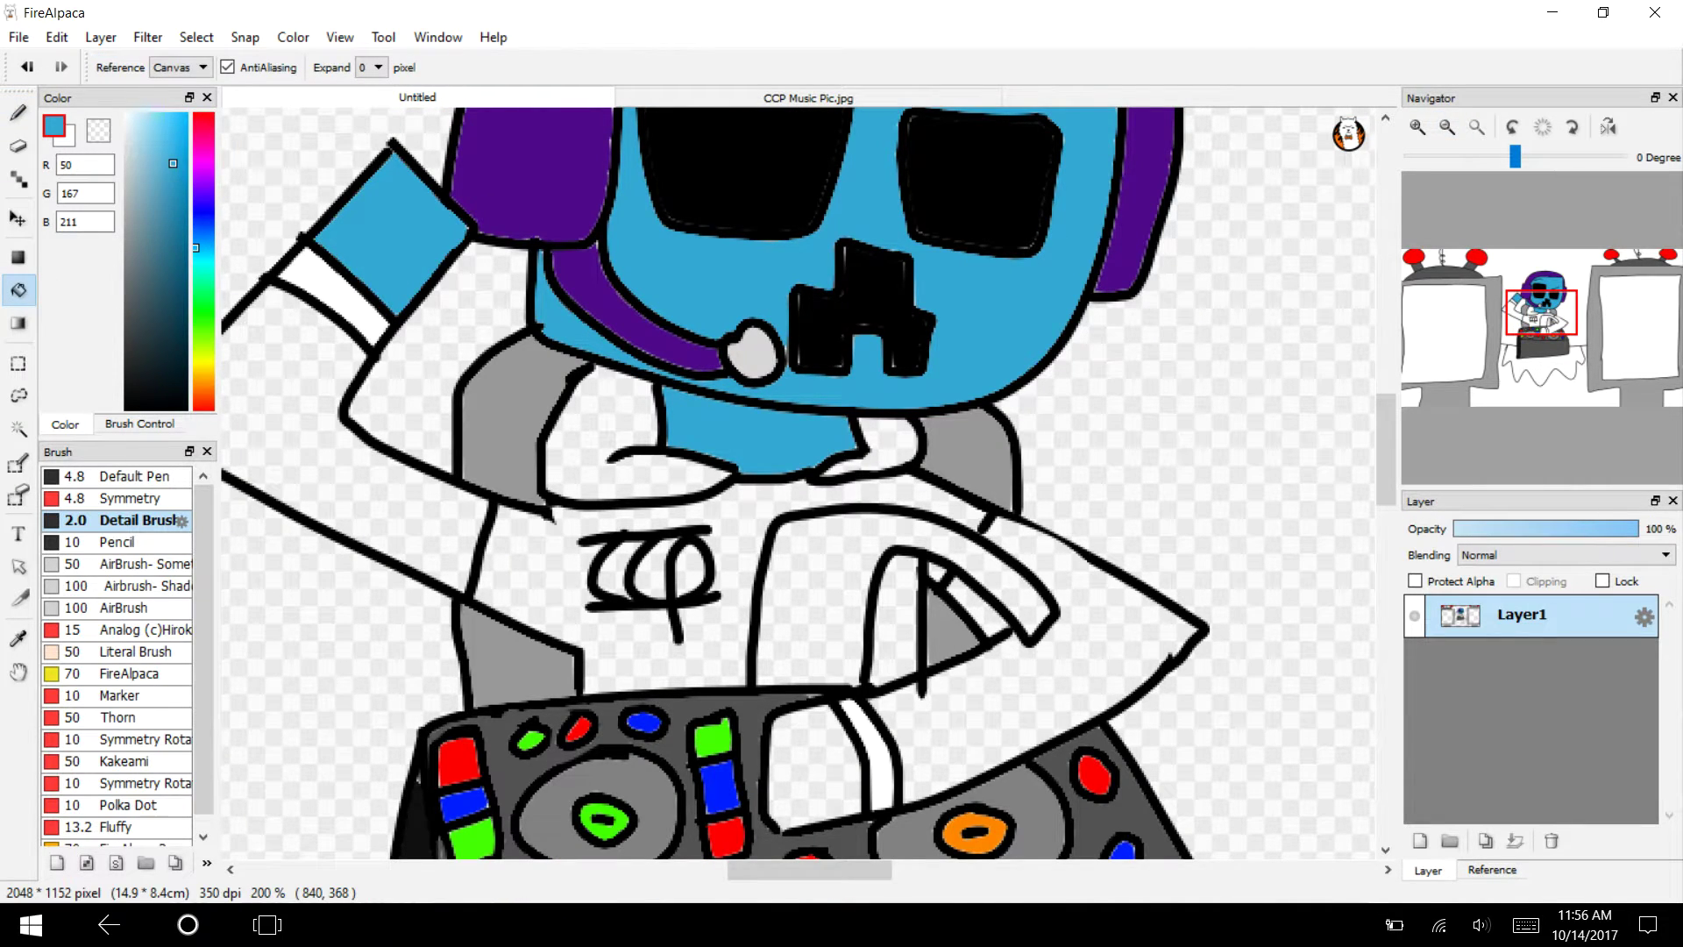
{"action": "left_click", "coordinate": [813, 761]}
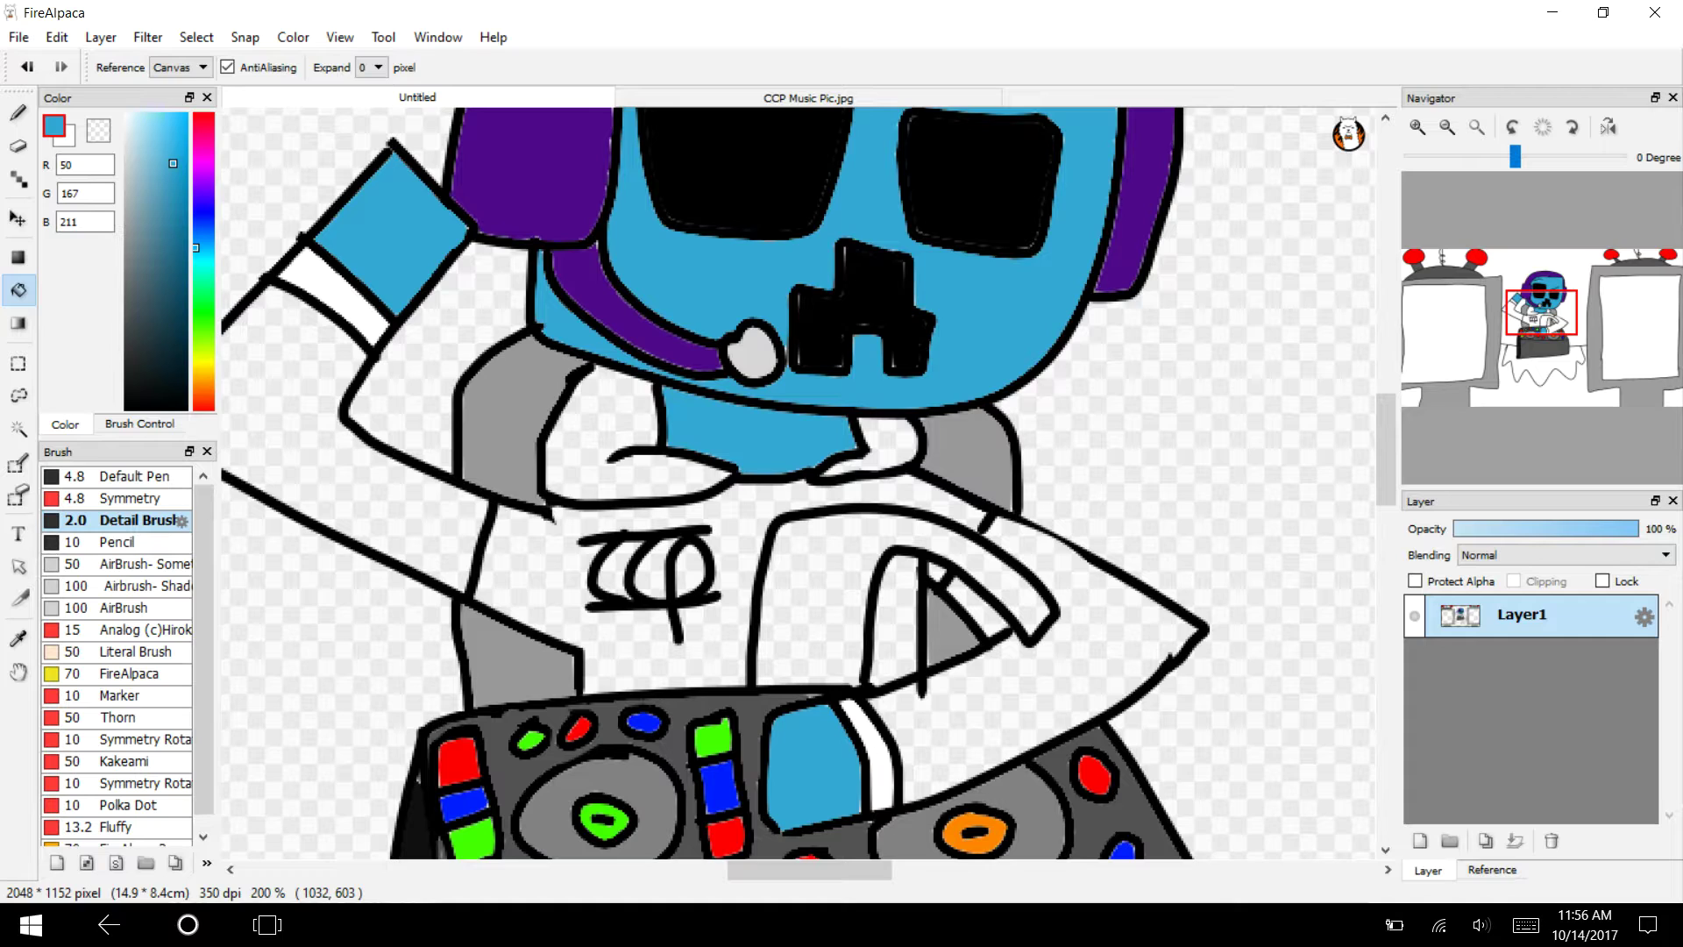
Sample the hoodie indigo (57, 46, 151) from CCP Music Pic.jpg and fill the drawing's torso with it.
{"action": "left_click", "coordinate": [789, 97]}
{"action": "key", "text": "i"}
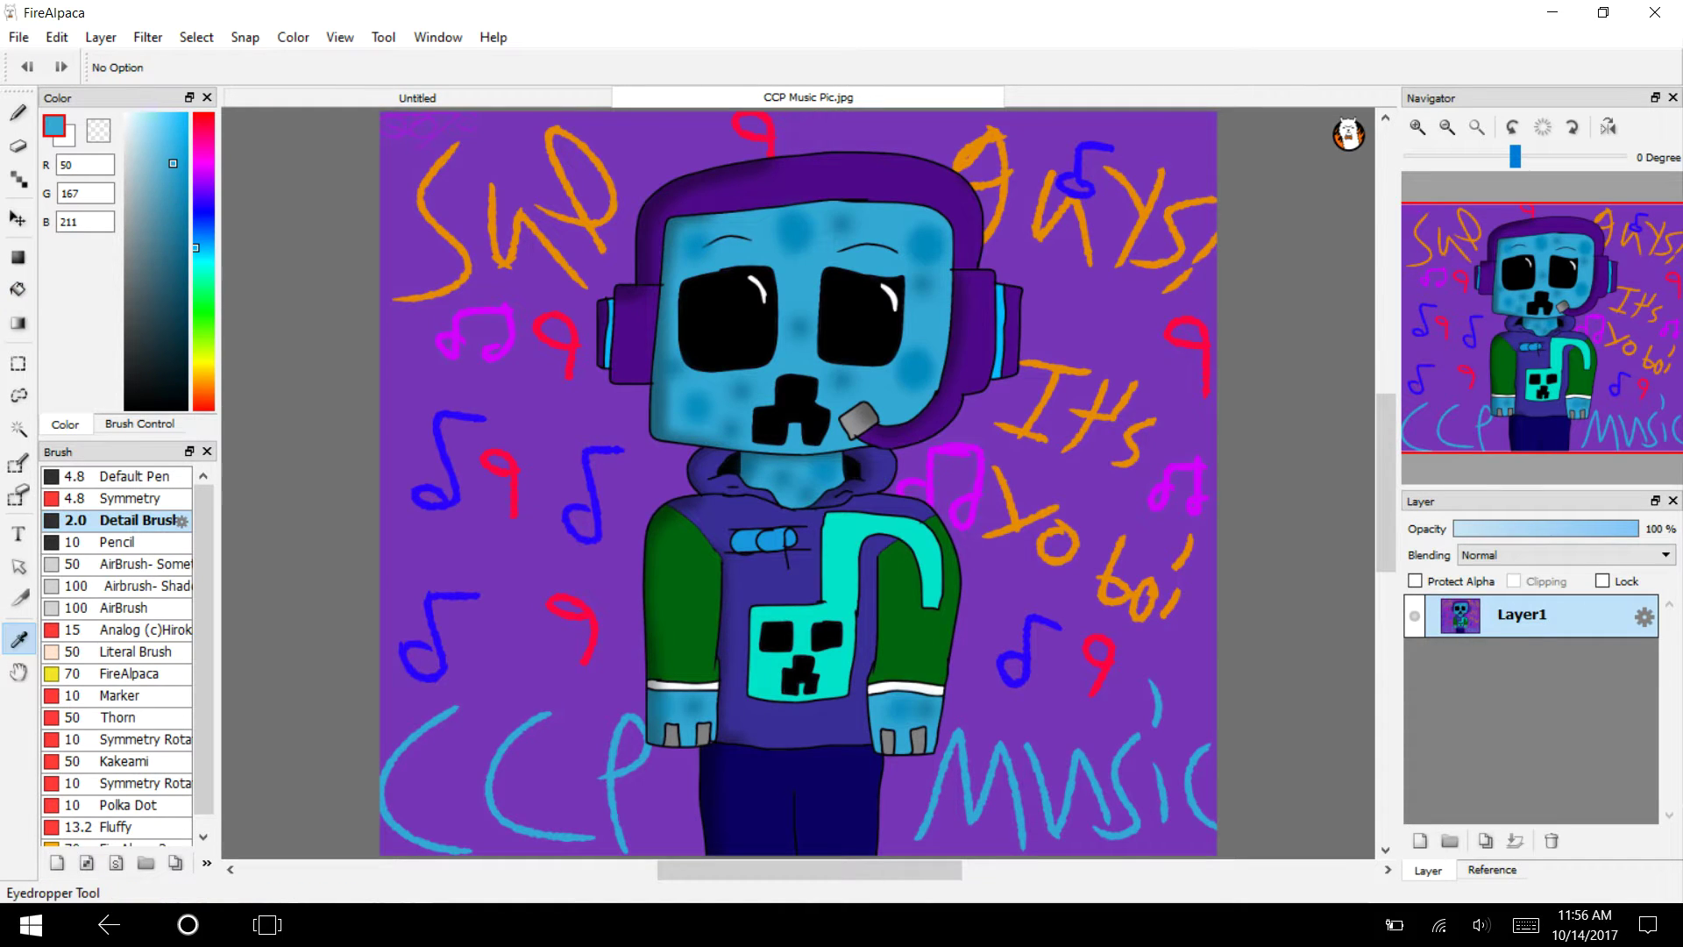
{"action": "left_click", "coordinate": [750, 587]}
{"action": "left_click", "coordinate": [416, 98]}
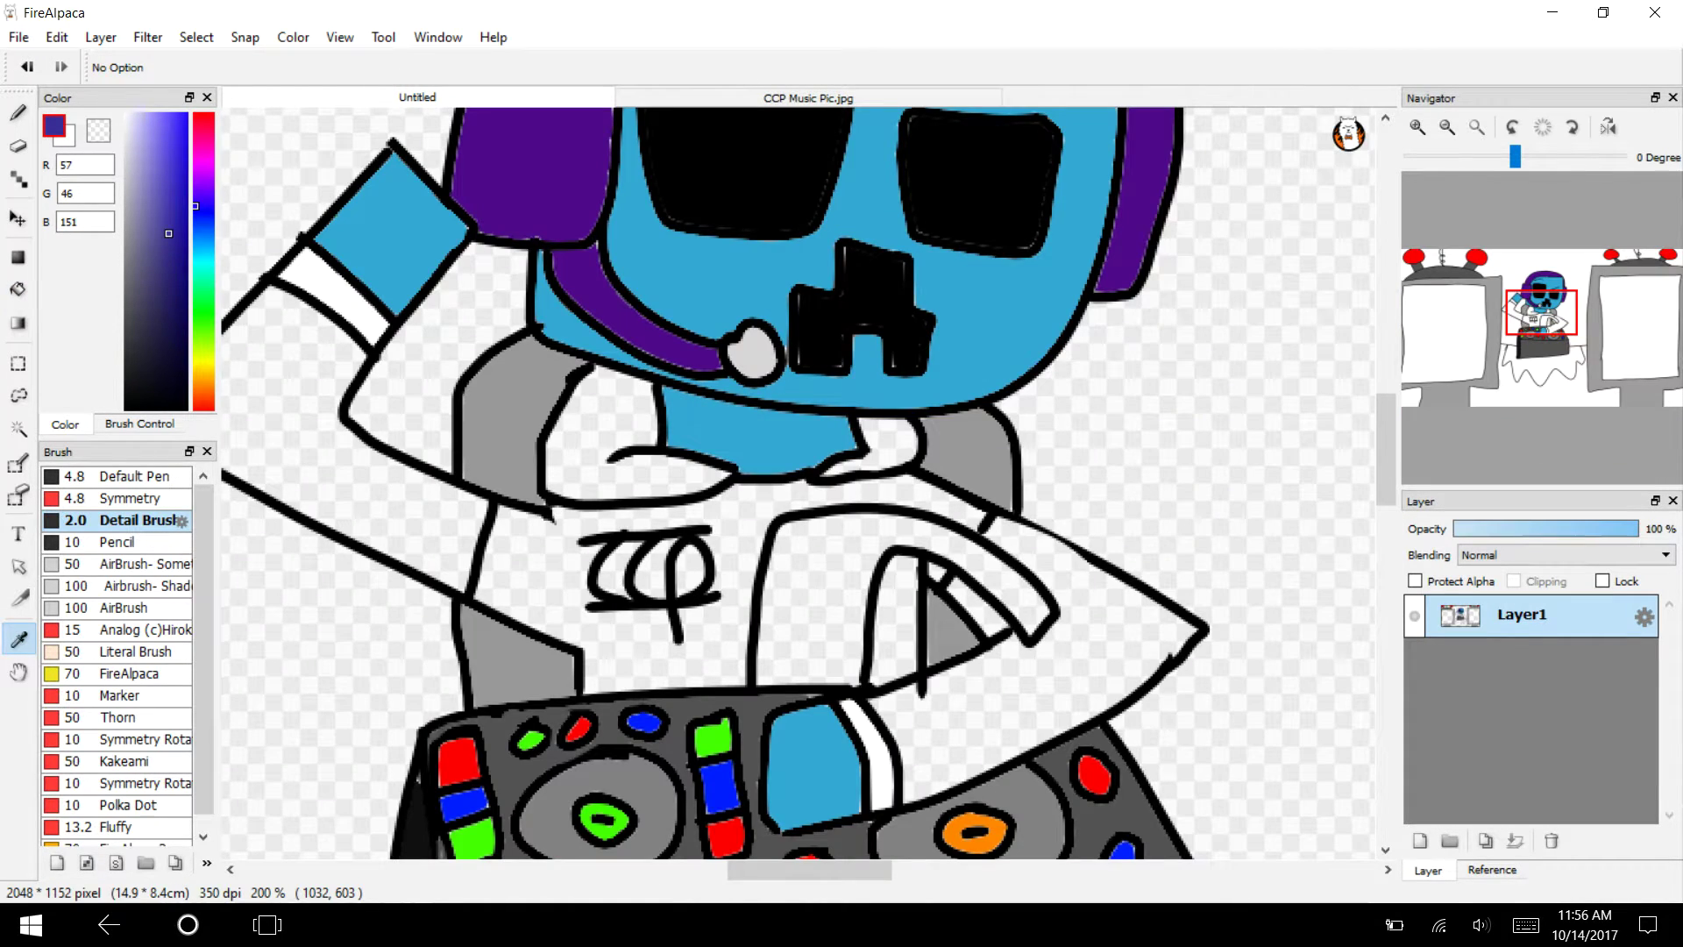
{"action": "left_click", "coordinate": [18, 289]}
{"action": "left_click", "coordinate": [628, 491]}
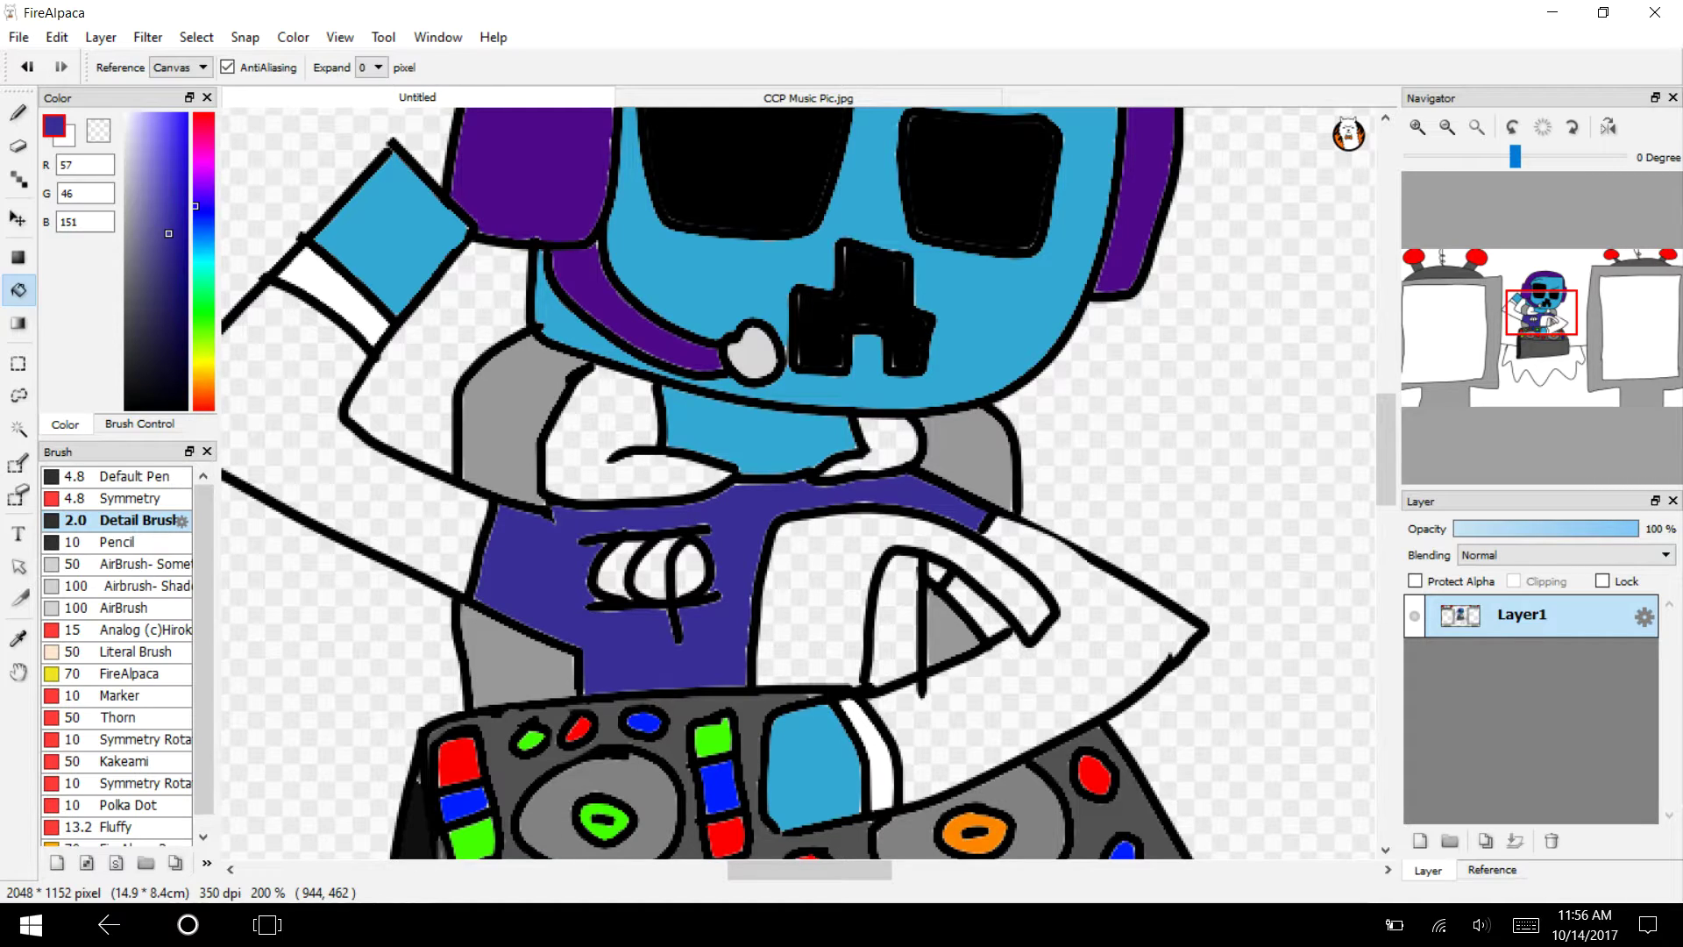
Fill both sides of the hood and the small torso areas inside the bent arm with the same indigo.
{"action": "left_click", "coordinate": [618, 457]}
{"action": "left_click", "coordinate": [589, 443]}
{"action": "left_click", "coordinate": [28, 66]}
{"action": "left_click", "coordinate": [27, 67]}
{"action": "left_click", "coordinate": [642, 438]}
{"action": "left_click", "coordinate": [877, 438]}
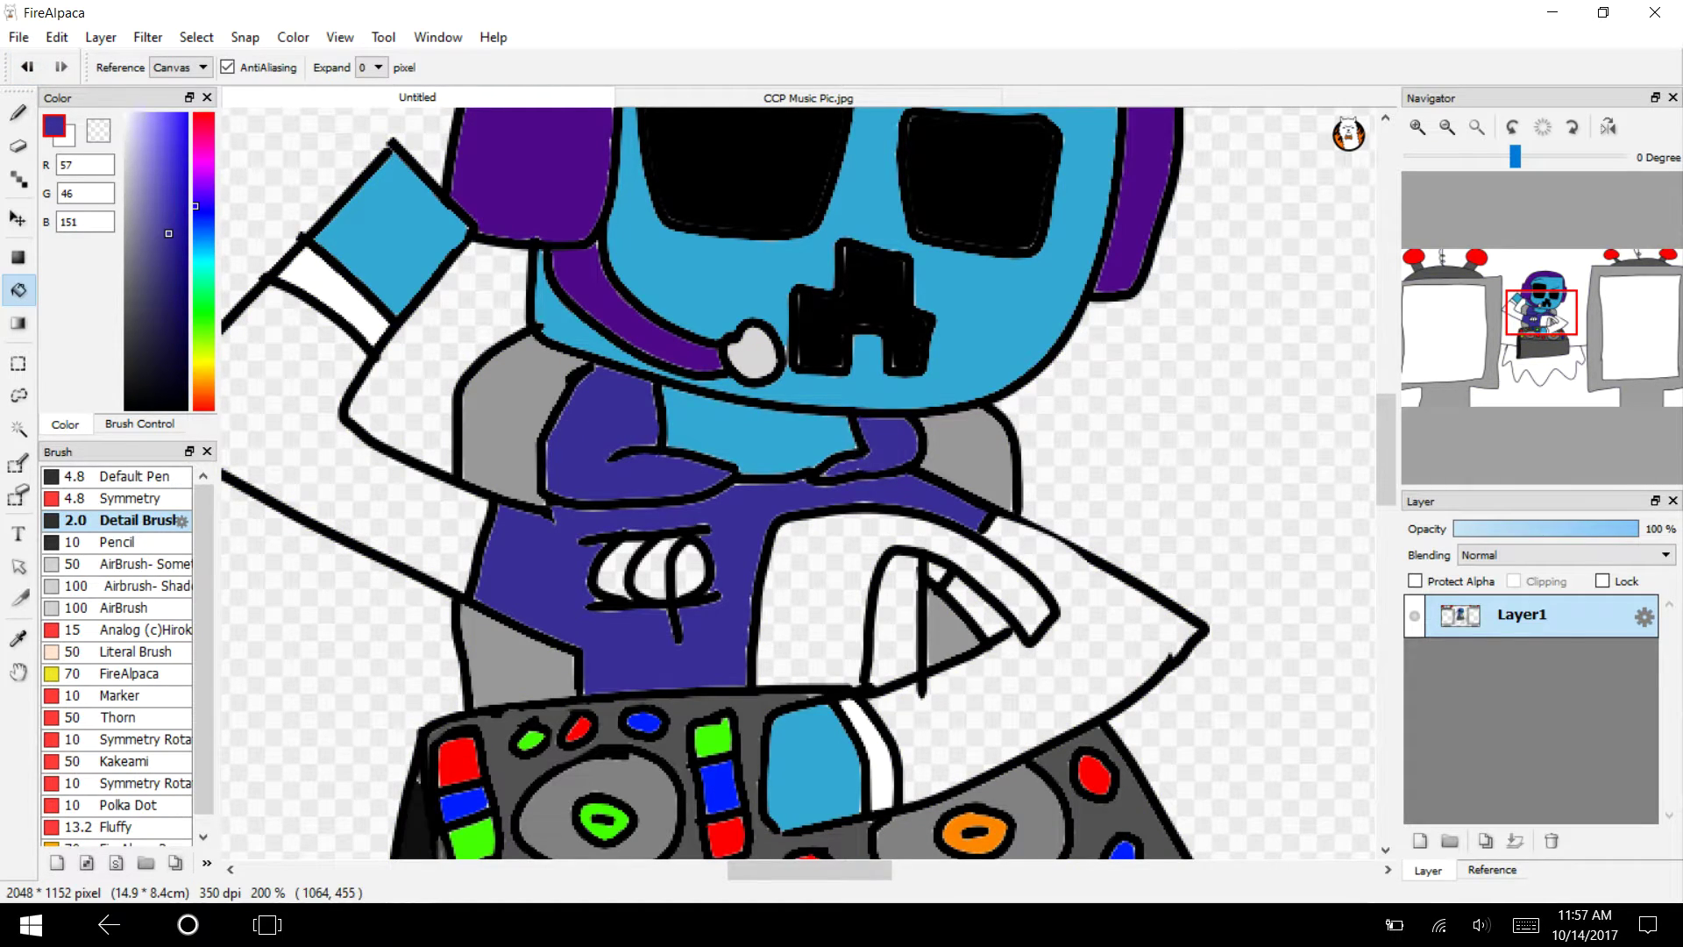
{"action": "left_click", "coordinate": [887, 628]}
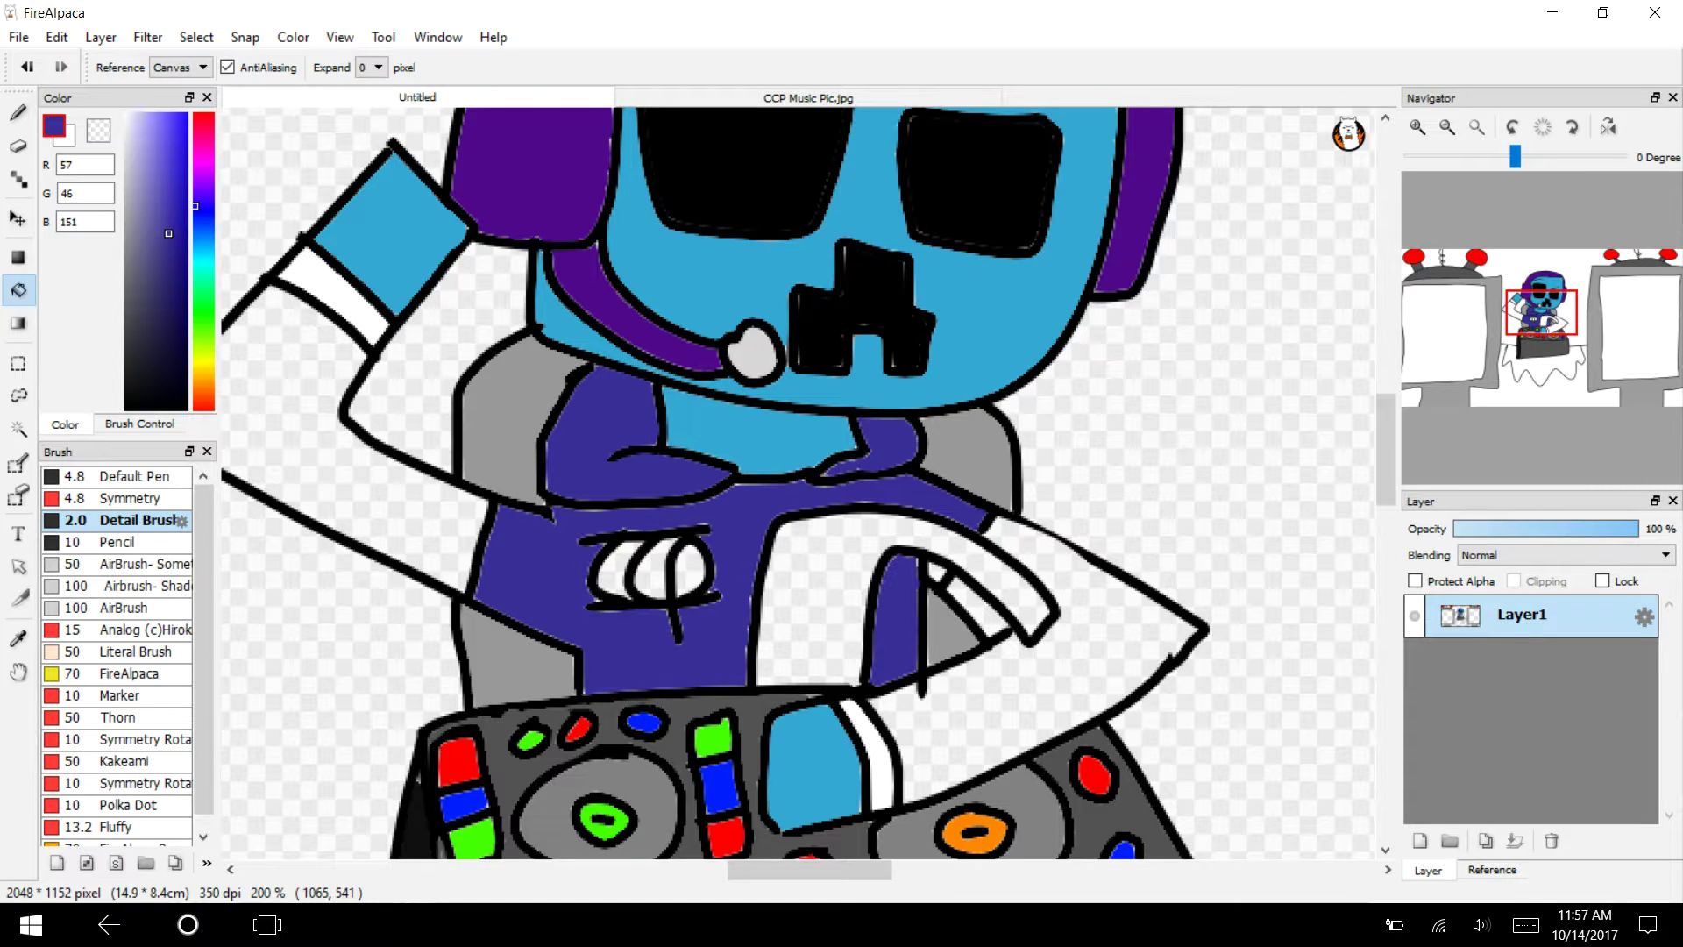
{"action": "left_click", "coordinate": [942, 568]}
Sample the sleeve green (0, 100, 14) from CCP Music Pic.jpg and fill both sleeves and the sliver inside the bent arm.
{"action": "left_click", "coordinate": [807, 98]}
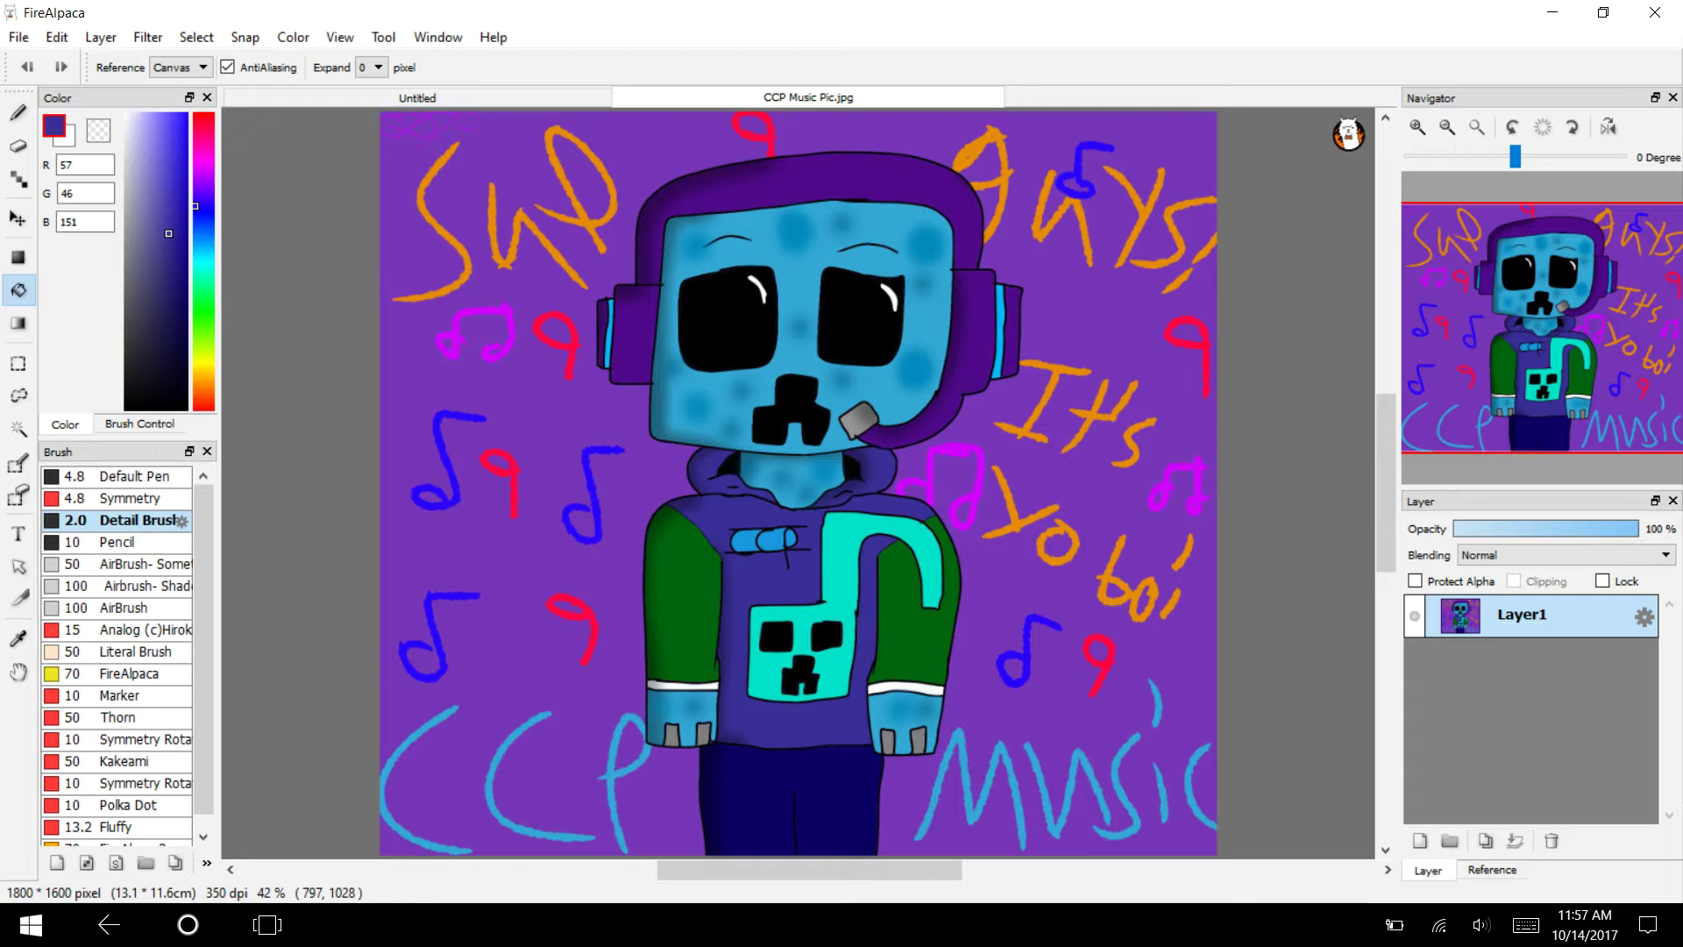
{"action": "left_click", "coordinate": [18, 639]}
{"action": "left_click", "coordinate": [904, 626]}
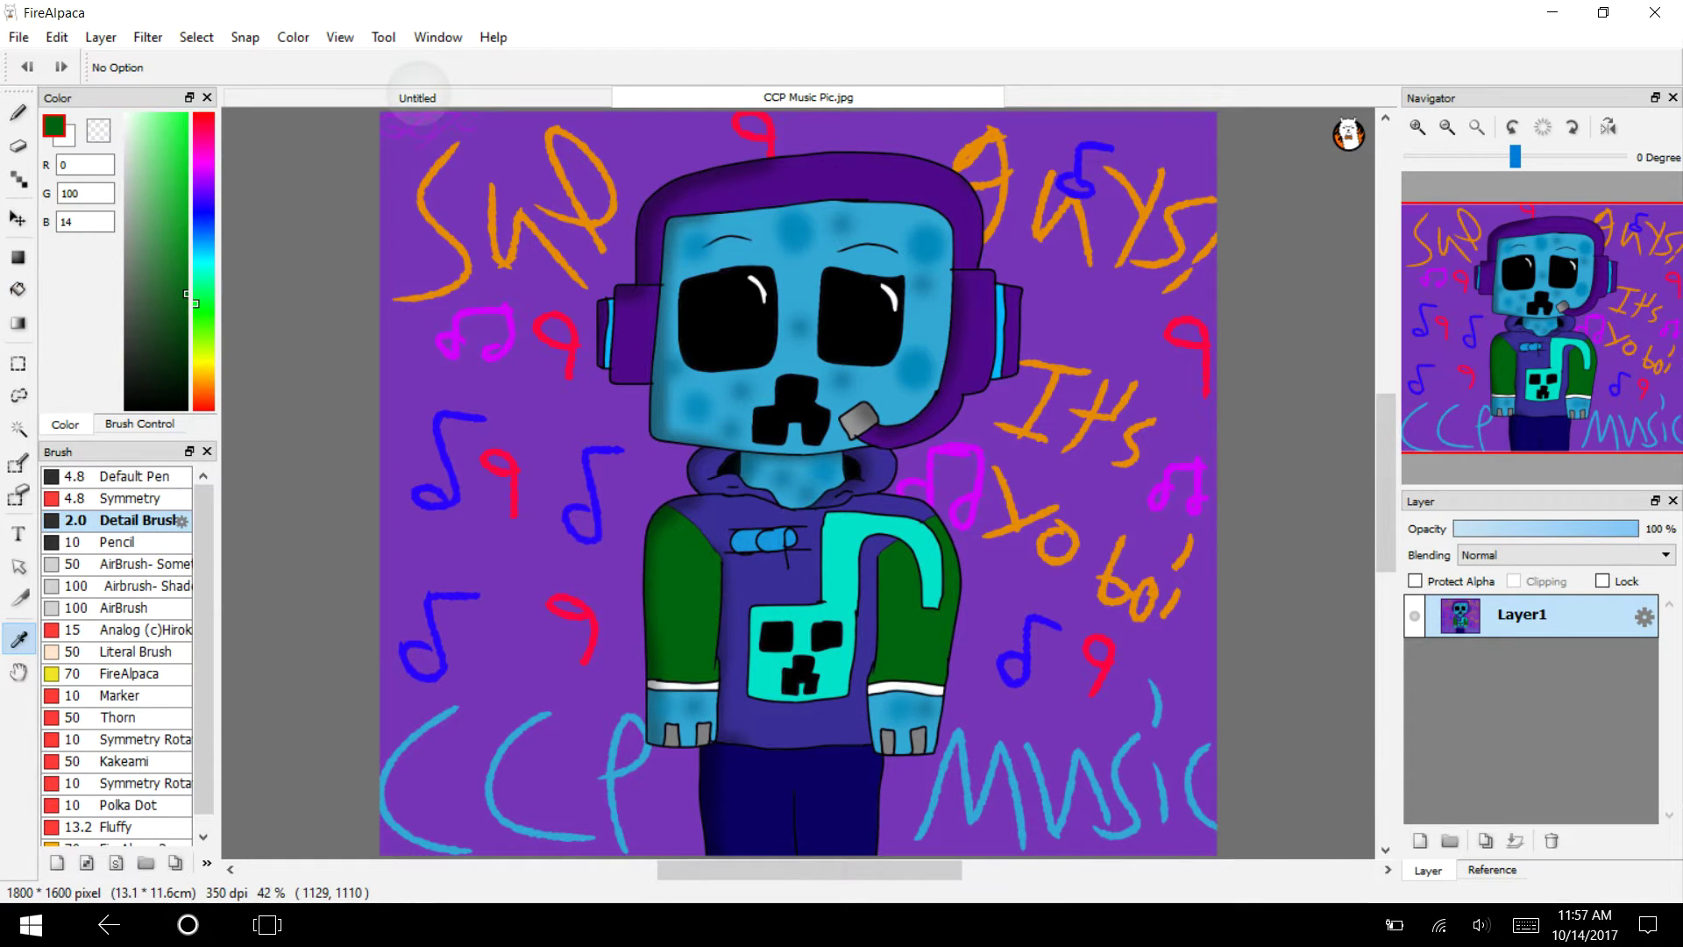
{"action": "key", "text": "ctrl+Tab"}
{"action": "key", "text": "g"}
{"action": "left_click", "coordinate": [280, 427]}
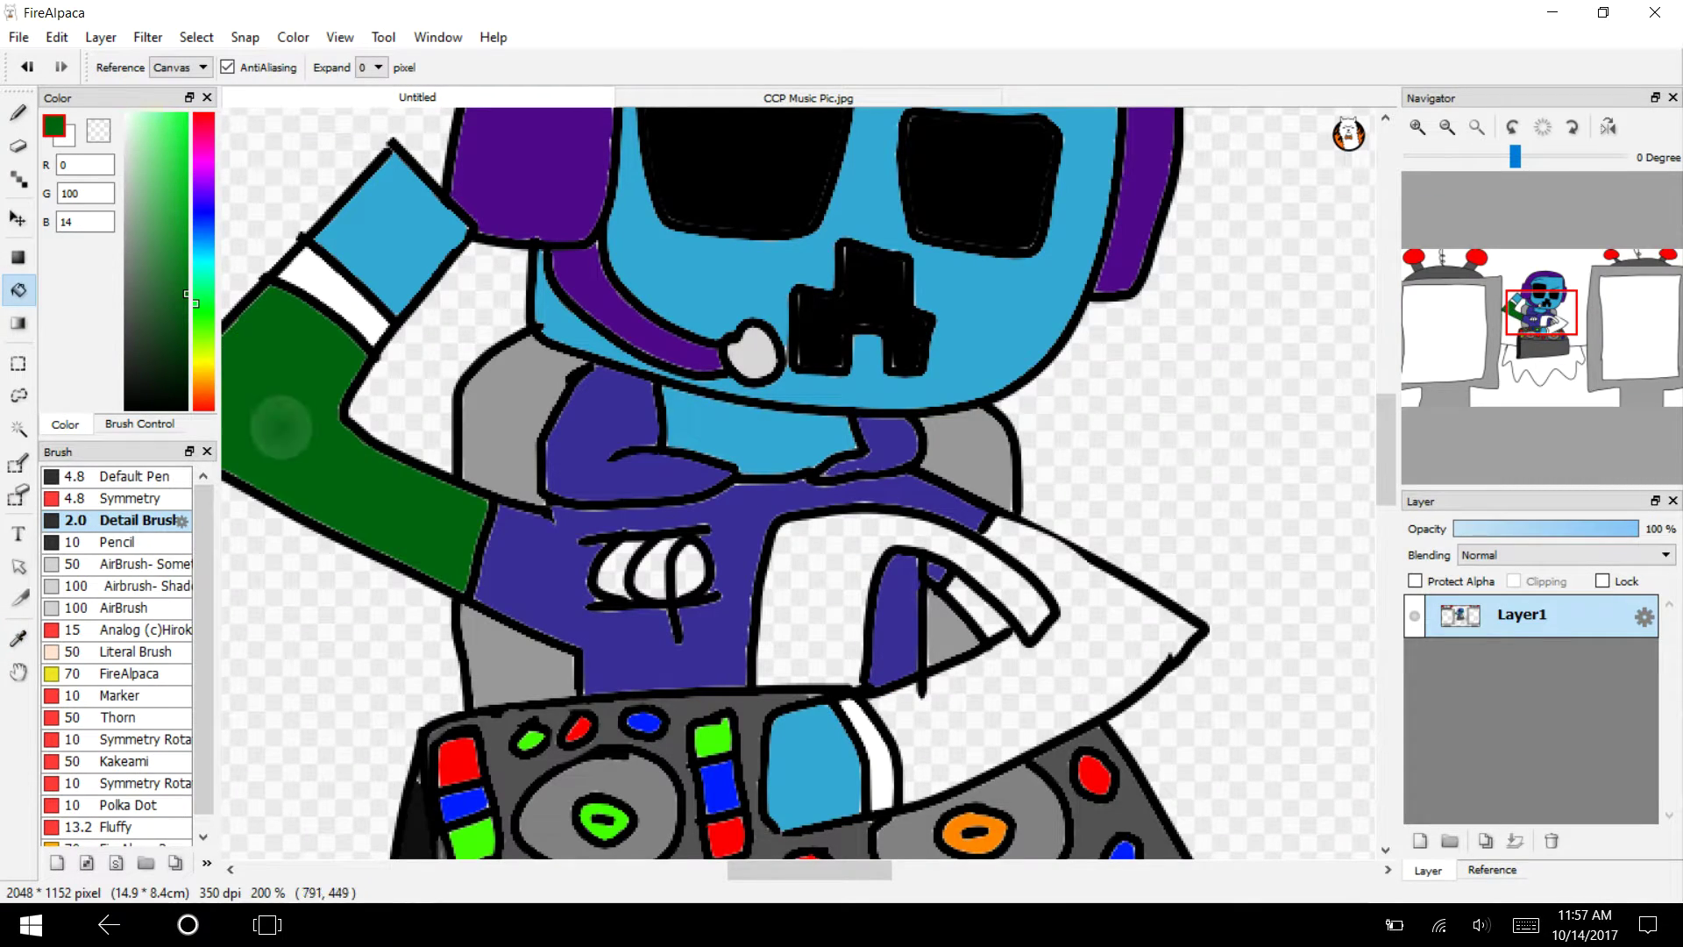
{"action": "left_click", "coordinate": [1105, 654]}
{"action": "left_click", "coordinate": [986, 609]}
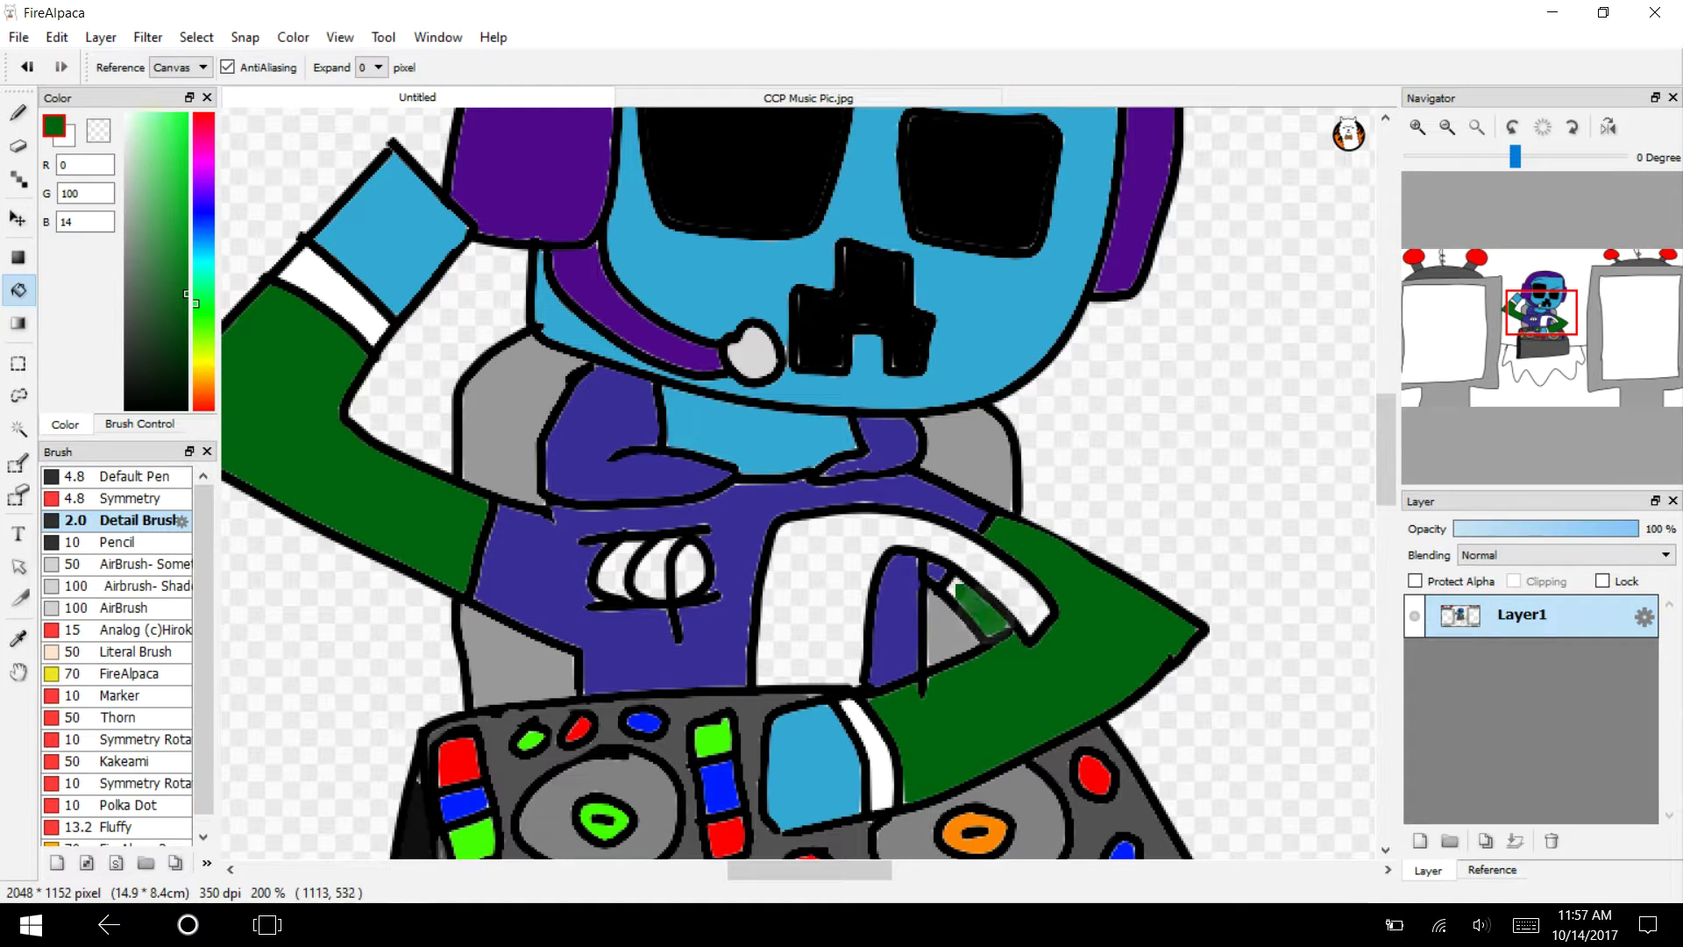
Sample the emblem turquoise (0, 224, 200) from CCP Music Pic.jpg and fill the curved band on the hoodie's chest.
{"action": "key", "text": "ctrl+Tab"}
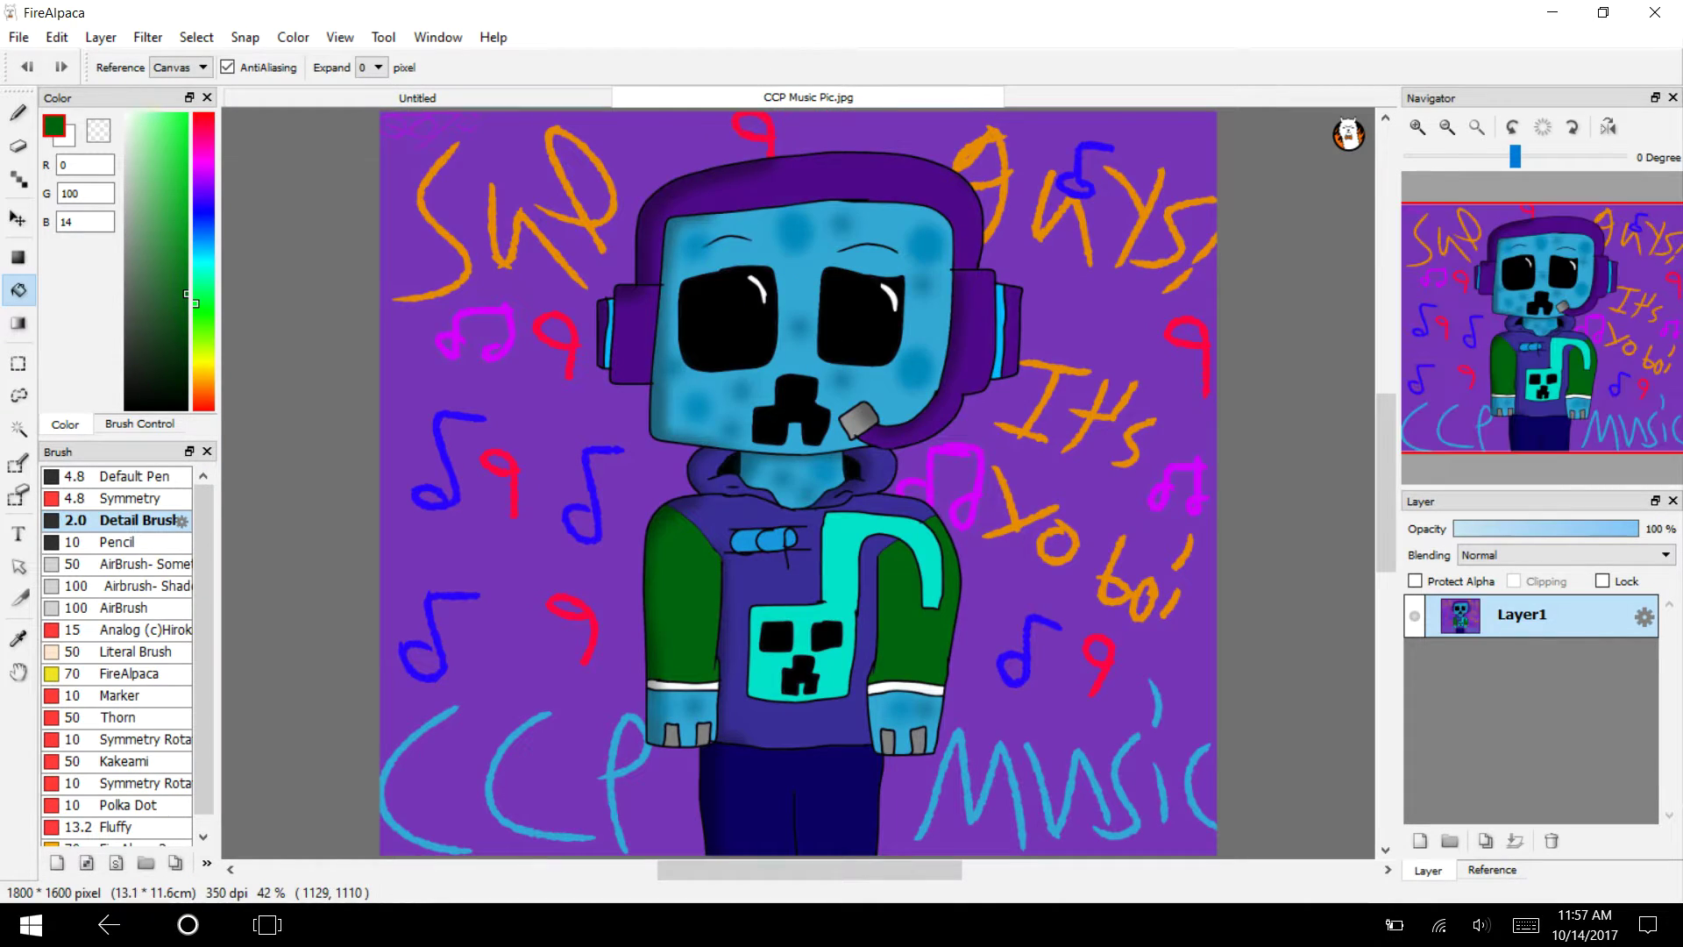
{"action": "left_click", "coordinate": [18, 639]}
{"action": "left_click", "coordinate": [859, 552]}
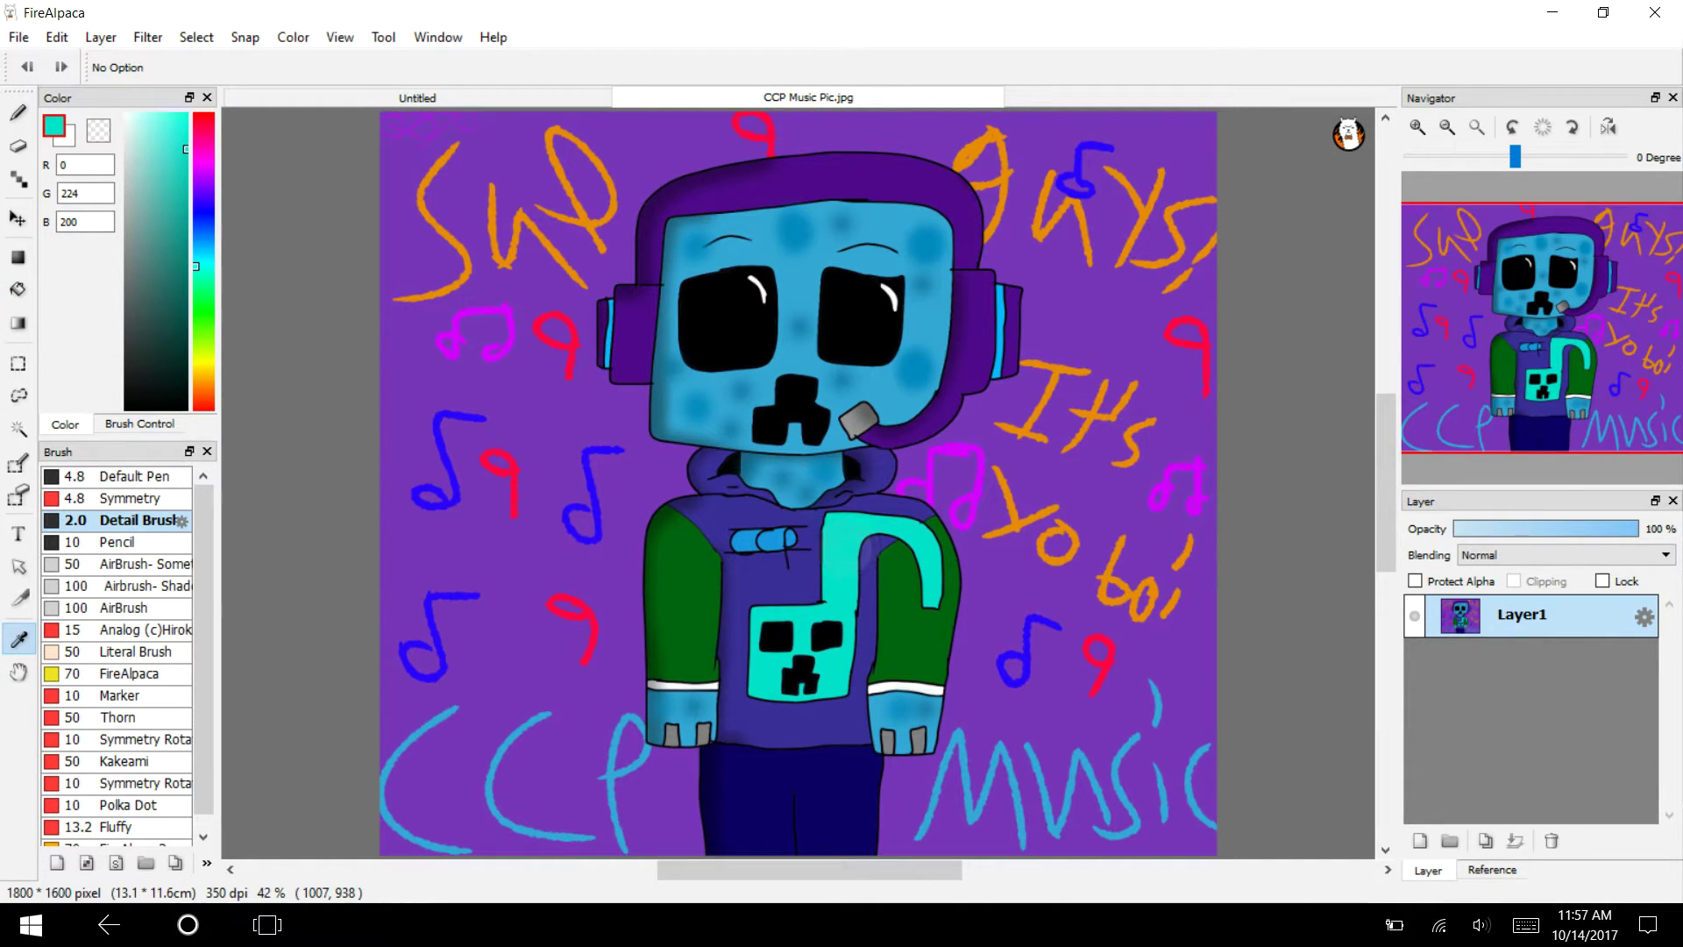
{"action": "left_click", "coordinate": [417, 97]}
{"action": "left_click", "coordinate": [17, 289]}
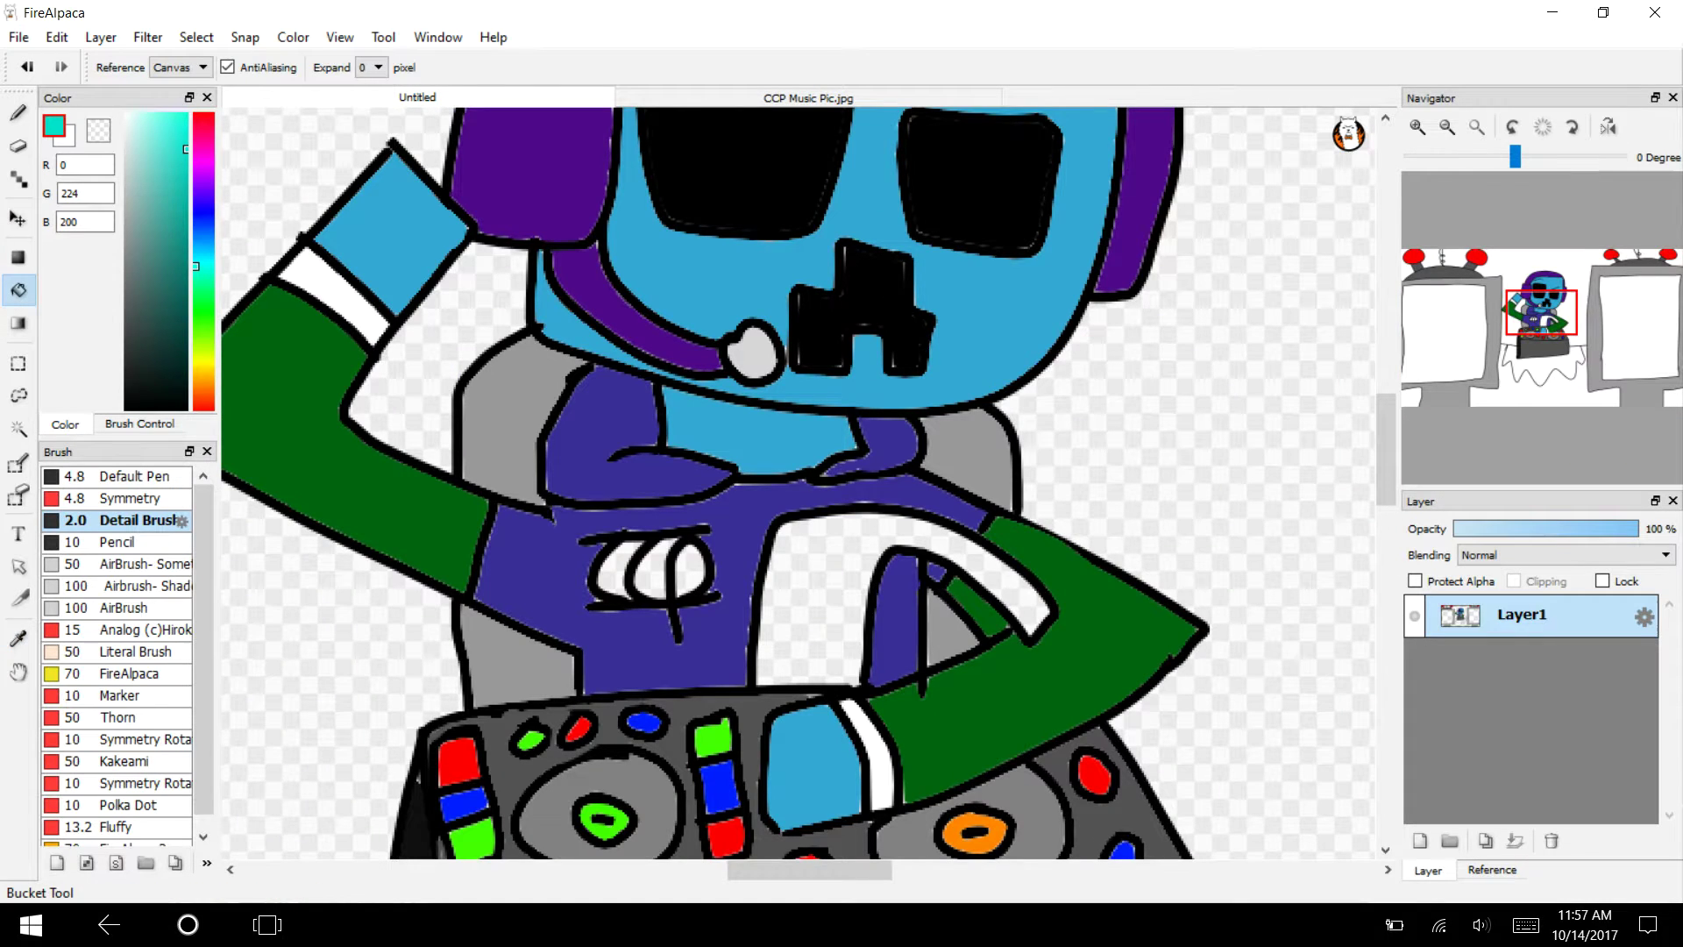
{"action": "left_click", "coordinate": [820, 556]}
Sample the badge blue (22, 150, 221) from CCP Music Pic.jpg and fill all sections of the small rounded chest badge.
{"action": "left_click", "coordinate": [727, 92]}
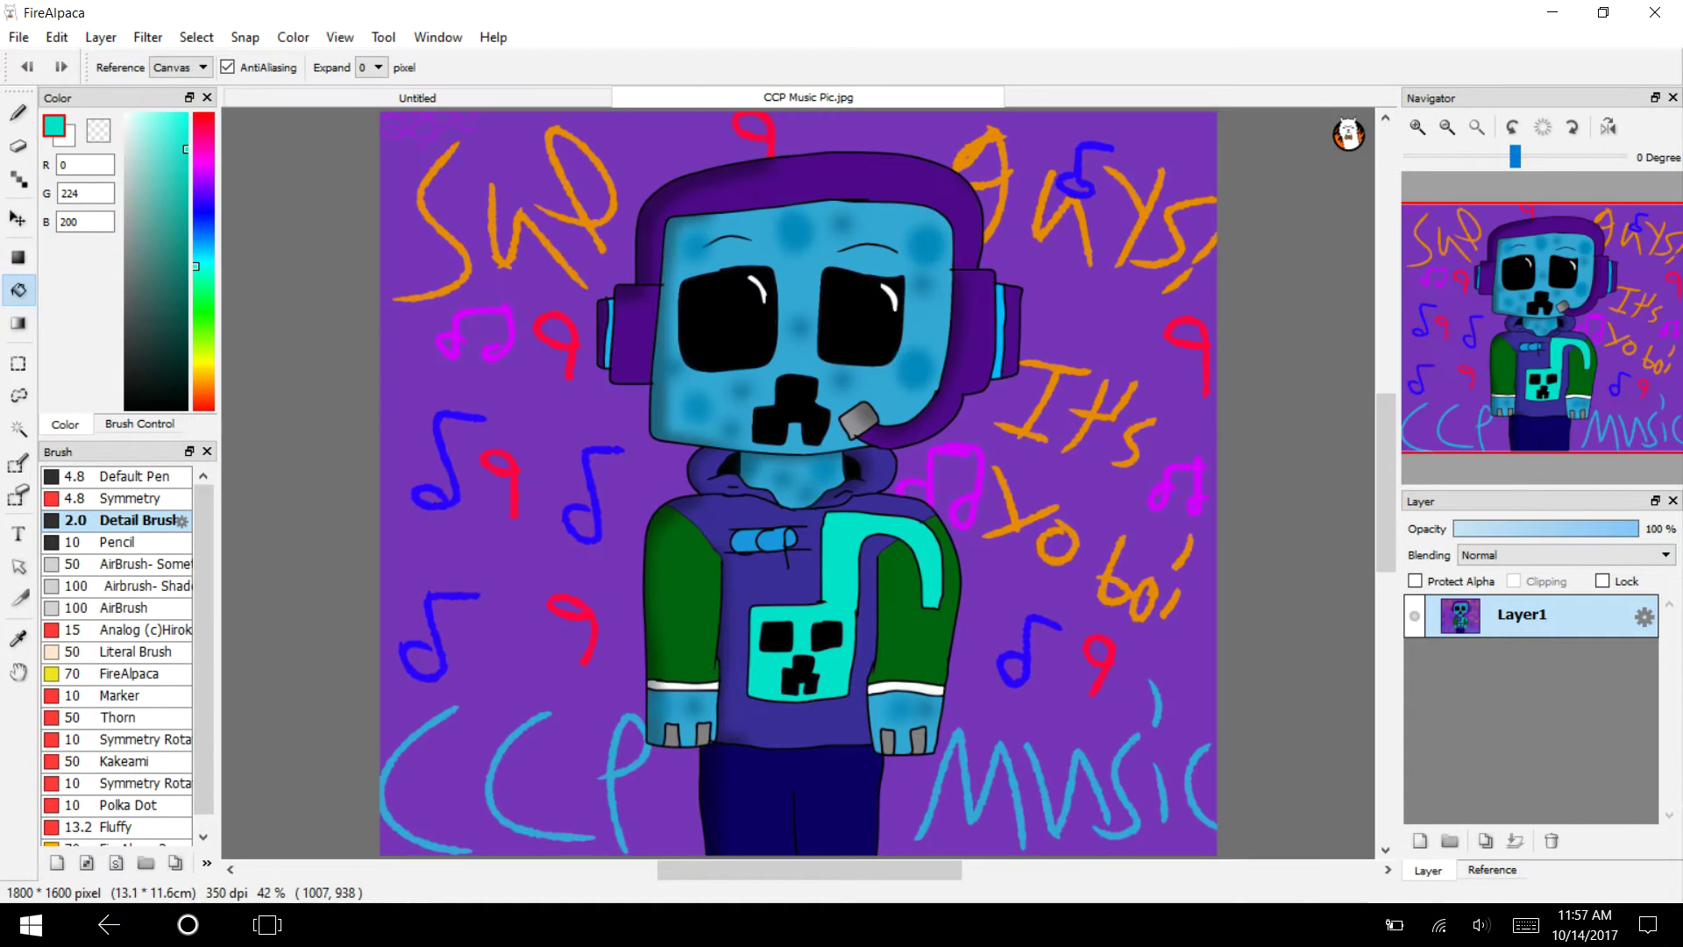
{"action": "left_click", "coordinate": [17, 638]}
{"action": "left_click", "coordinate": [757, 538]}
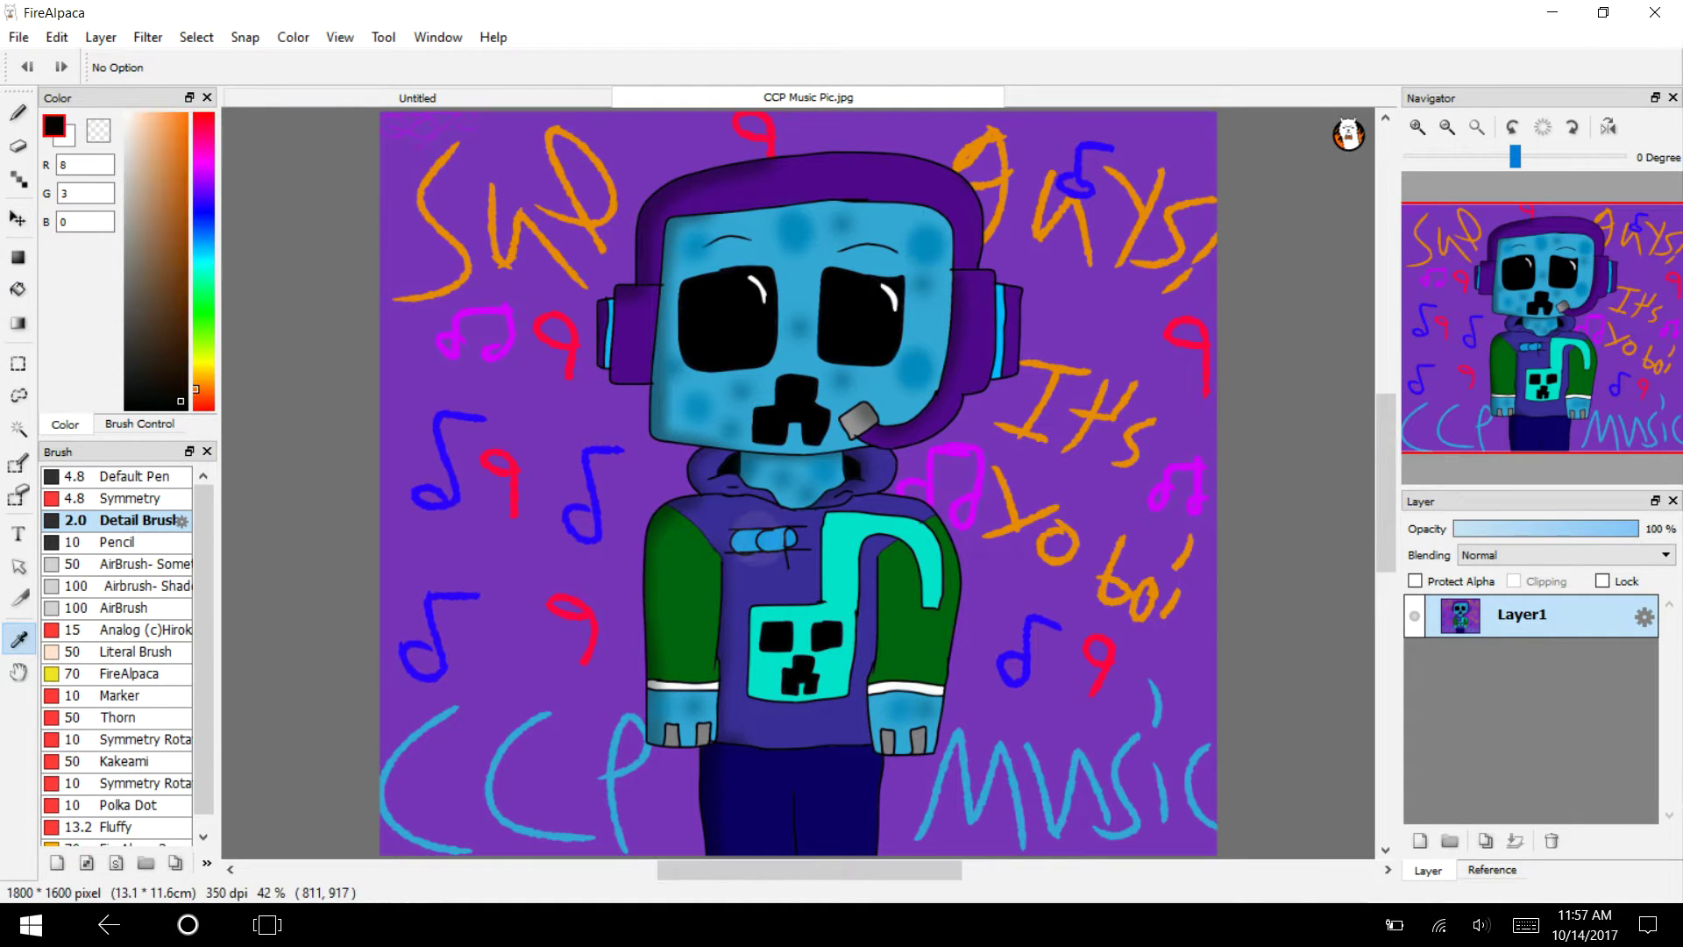
{"action": "left_click", "coordinate": [766, 540]}
{"action": "left_click", "coordinate": [417, 98]}
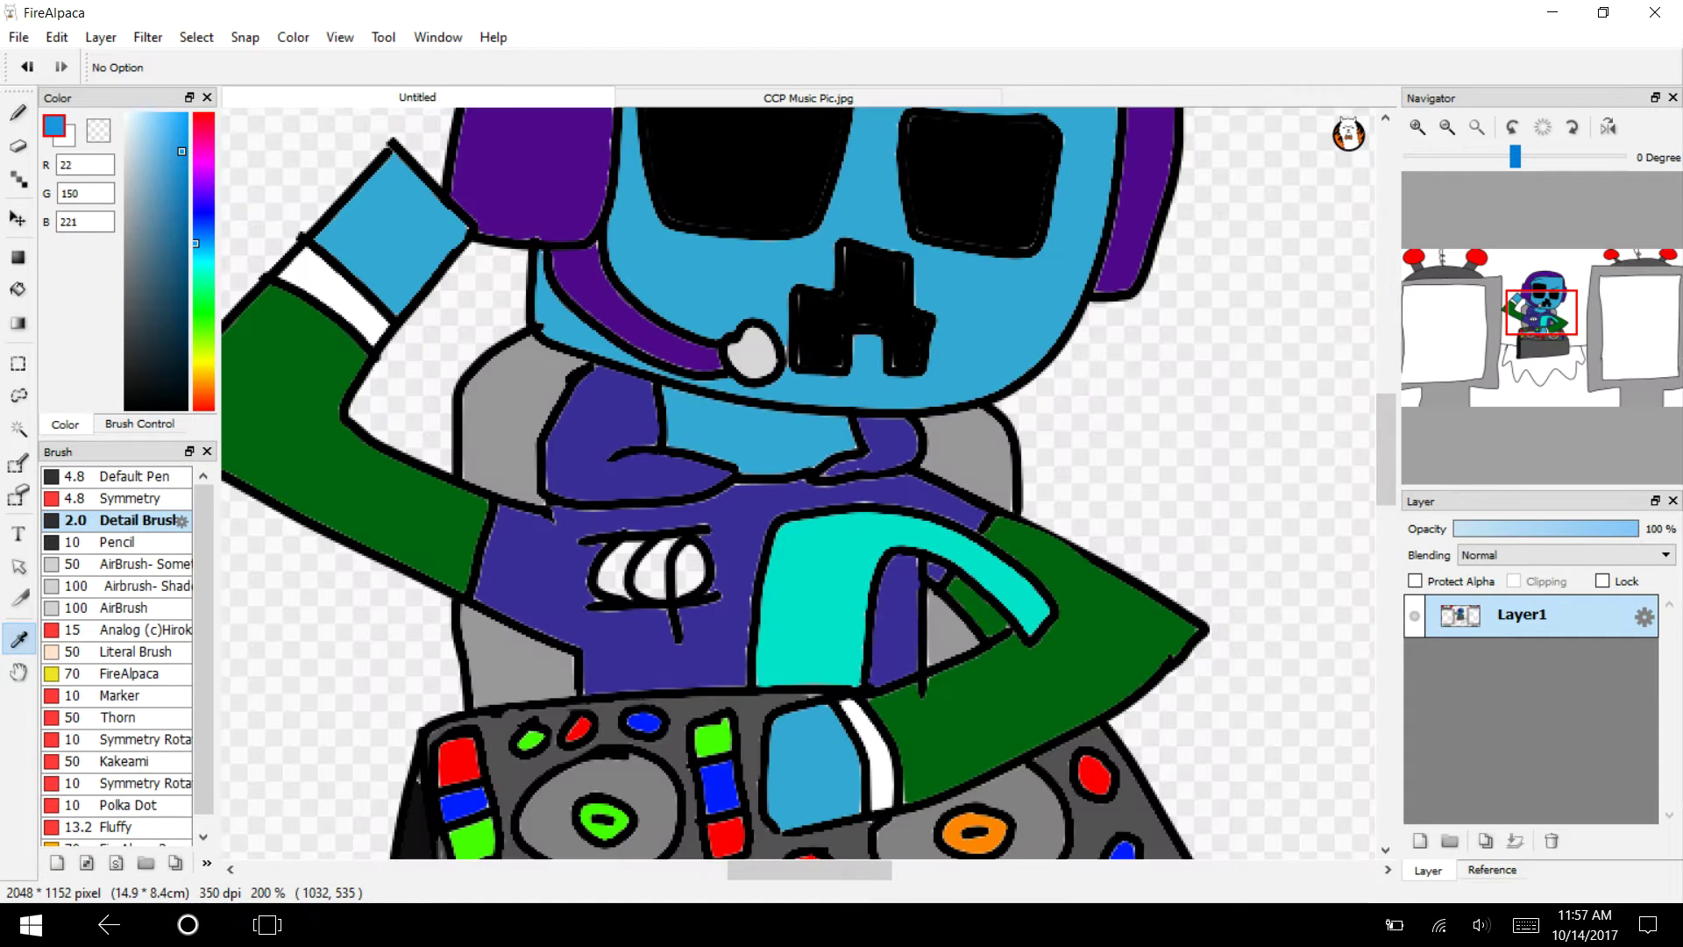
{"action": "left_click", "coordinate": [18, 290]}
{"action": "left_click", "coordinate": [611, 575]}
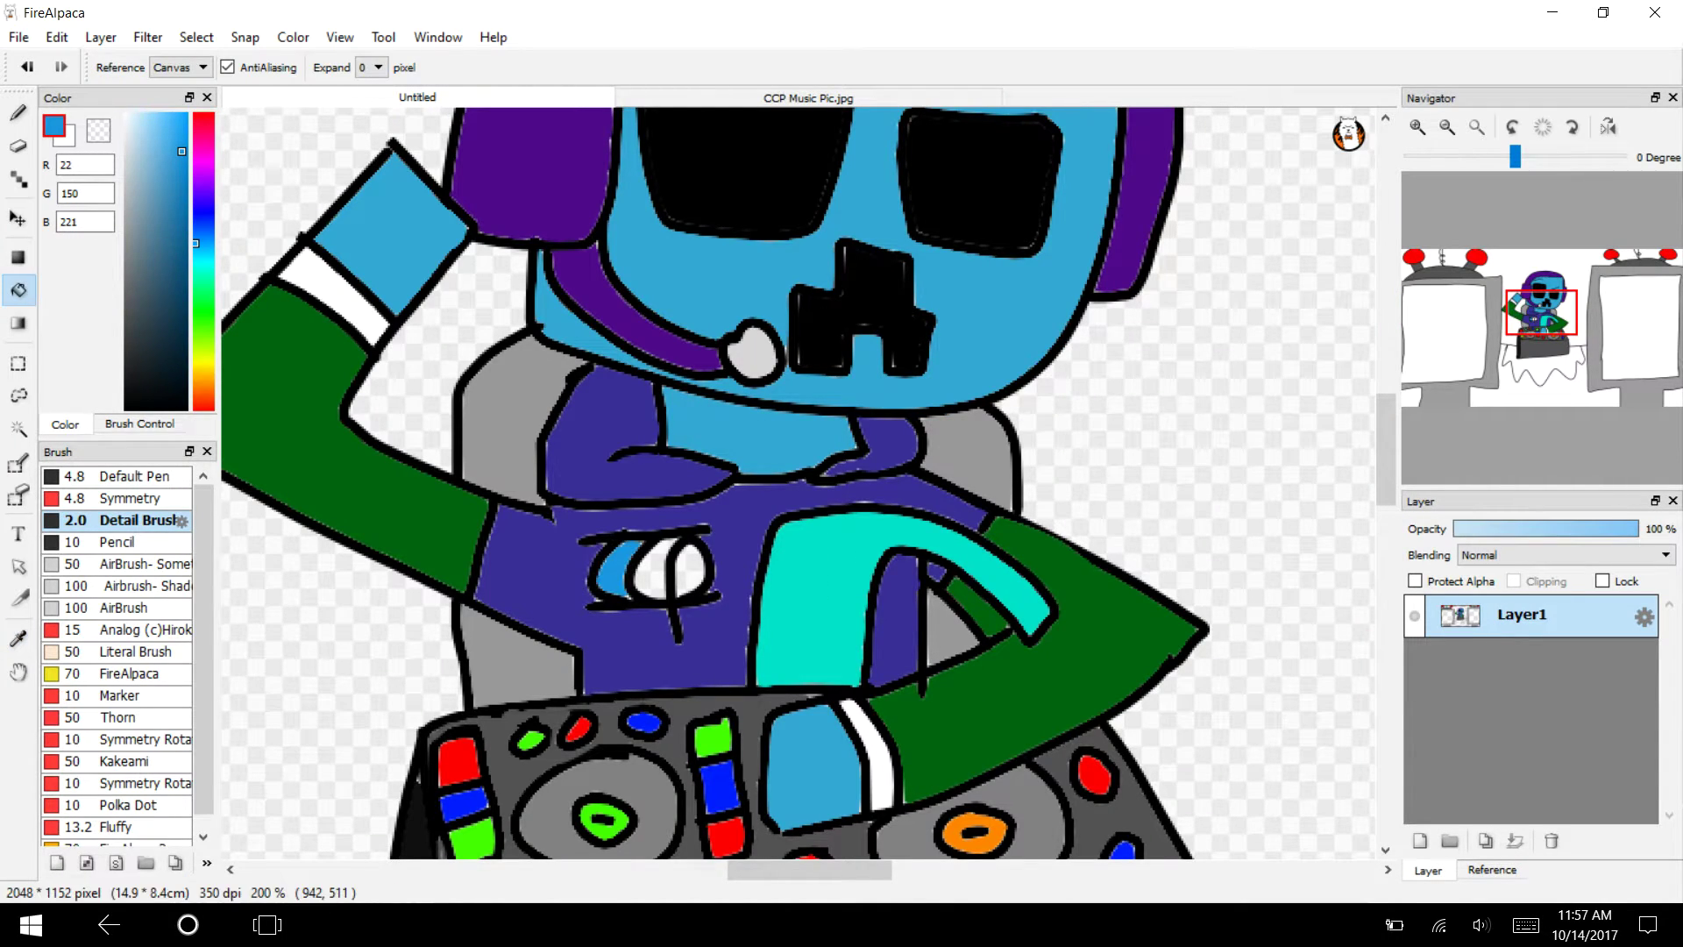
{"action": "left_click", "coordinate": [655, 583]}
{"action": "left_click", "coordinate": [679, 586]}
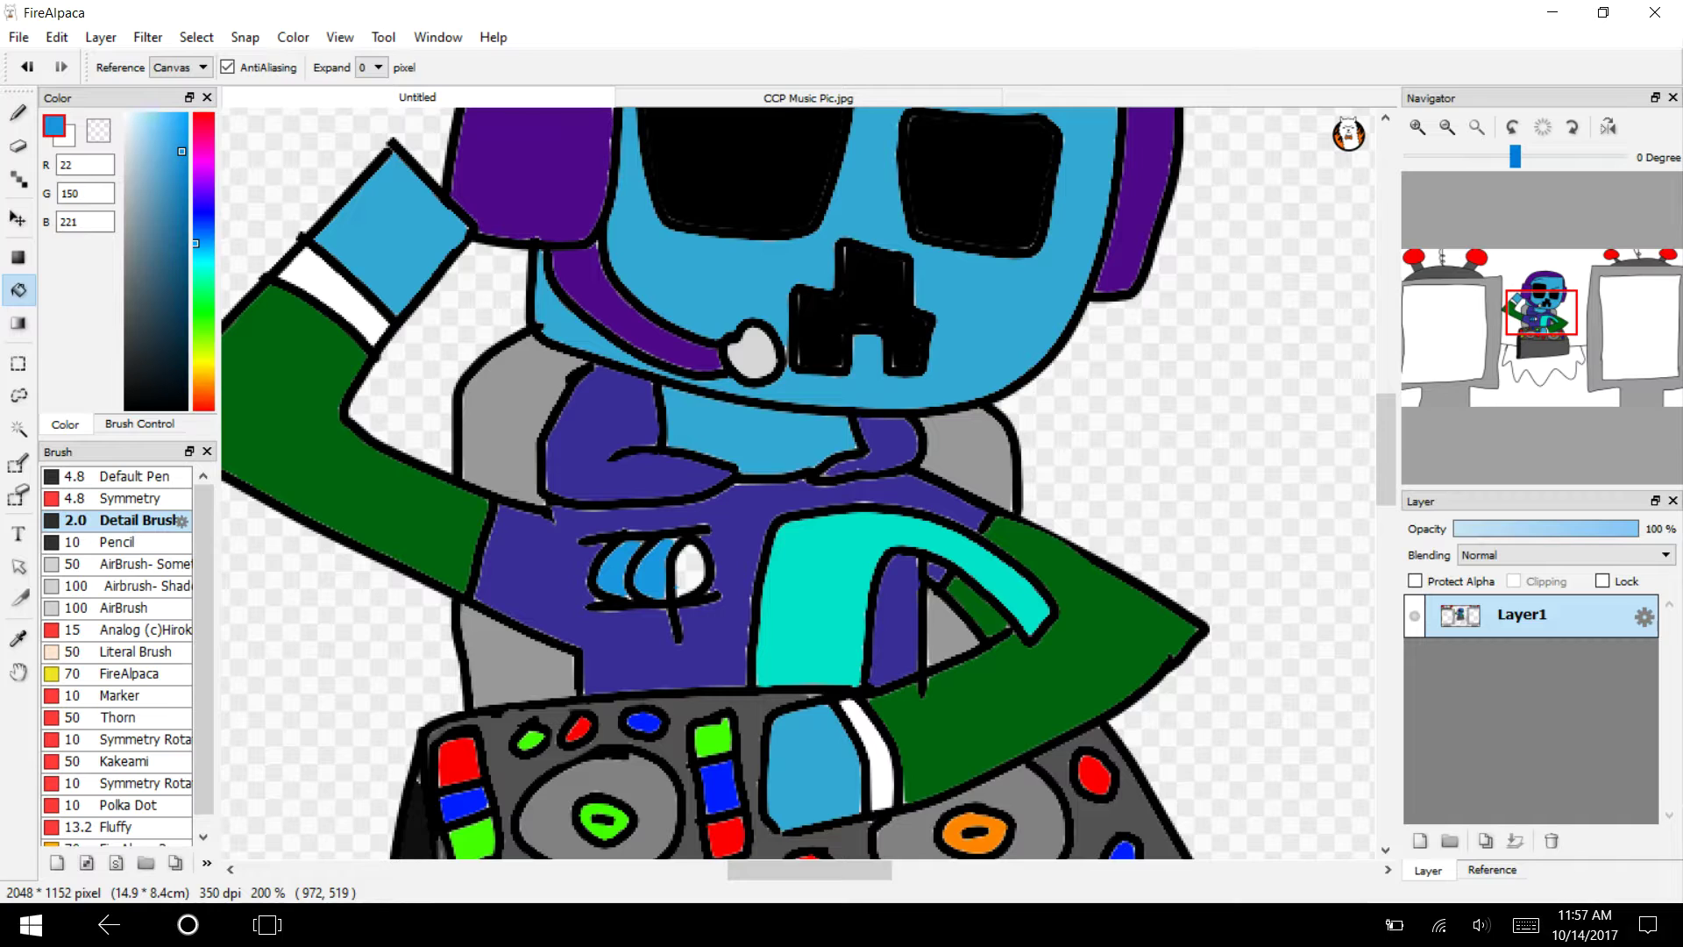
{"action": "left_click", "coordinate": [691, 572]}
{"action": "left_click", "coordinate": [1448, 128]}
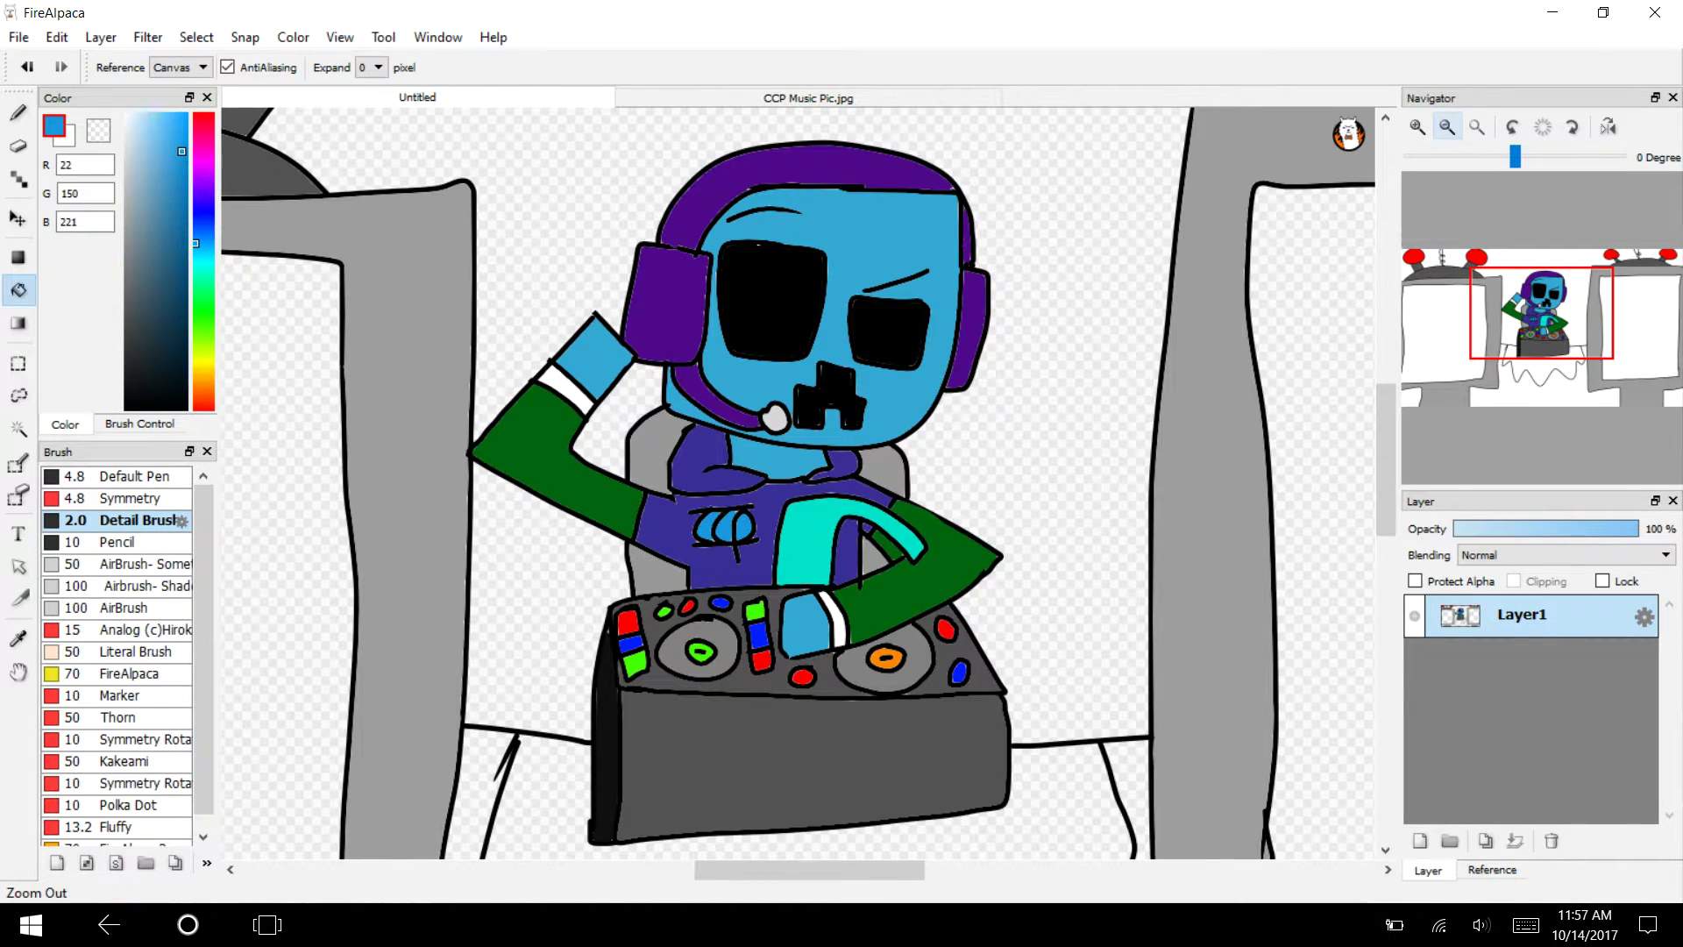
Paint two solid black fingertips on the hand resting on the mixer with the 4.8 Default Pen.
{"action": "left_click", "coordinate": [18, 113]}
{"action": "left_click", "coordinate": [125, 409]}
{"action": "left_click", "coordinate": [1417, 127]}
{"action": "left_click", "coordinate": [1417, 127]}
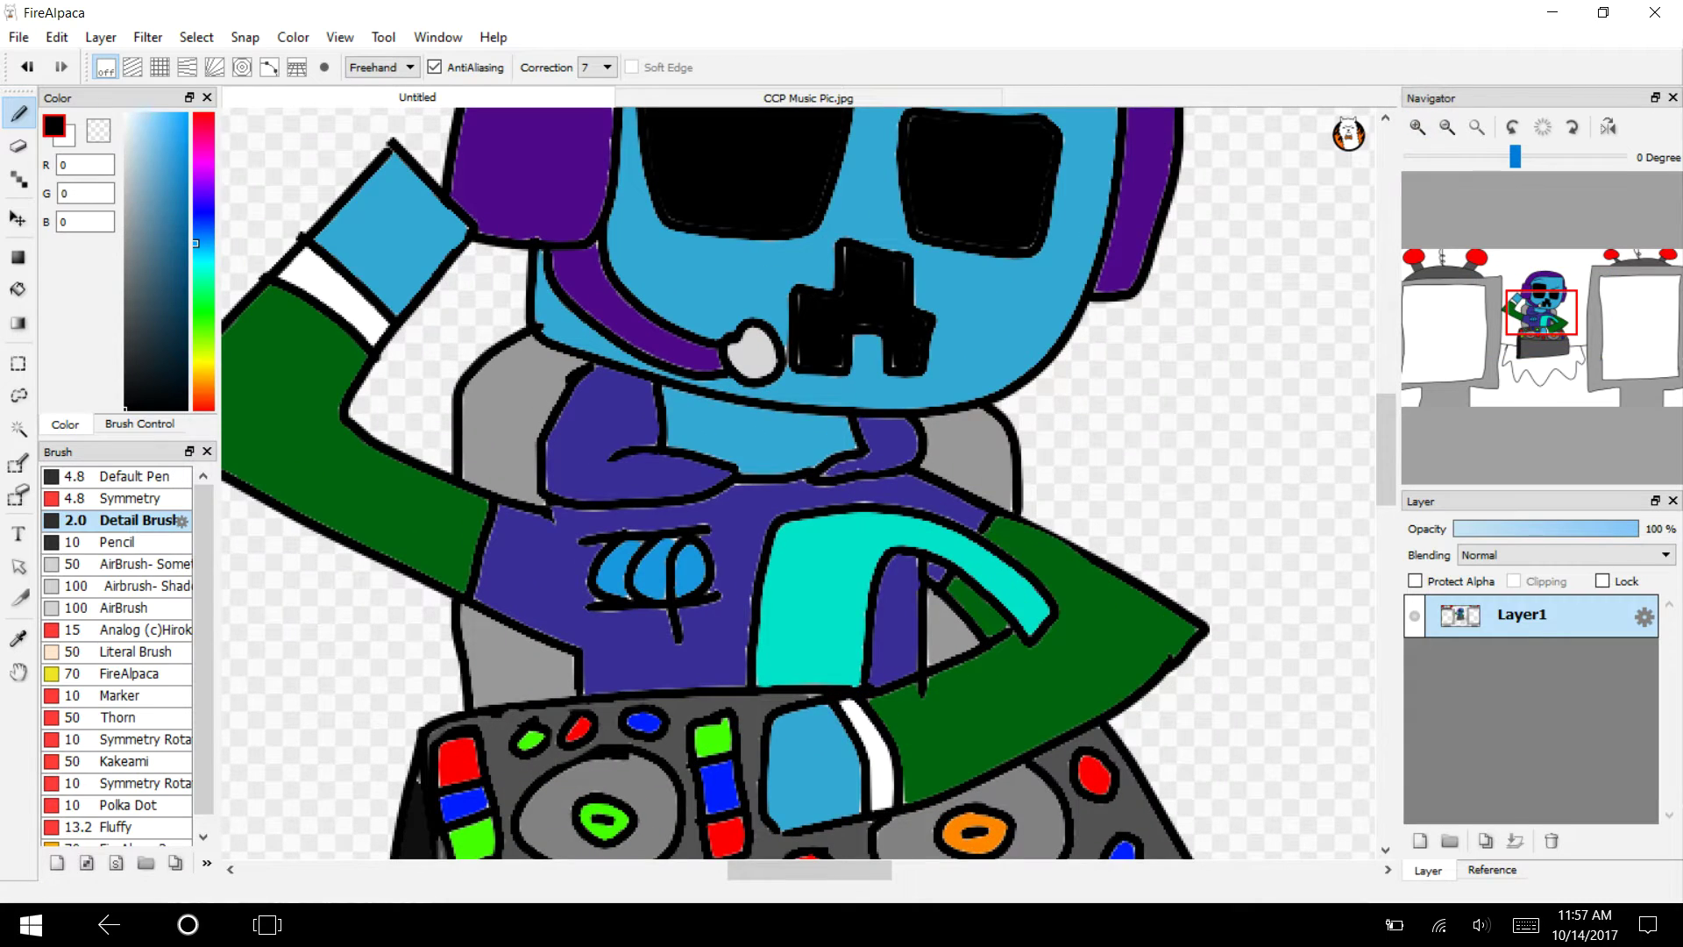
{"action": "left_click", "coordinate": [1417, 127]}
{"action": "left_click", "coordinate": [1418, 127]}
{"action": "mouse_move", "coordinate": [753, 489]}
{"action": "left_mouse_down"}
{"action": "mouse_move", "coordinate": [813, 501]}
{"action": "mouse_move", "coordinate": [741, 589]}
{"action": "left_mouse_up"}
{"action": "left_click", "coordinate": [27, 67]}
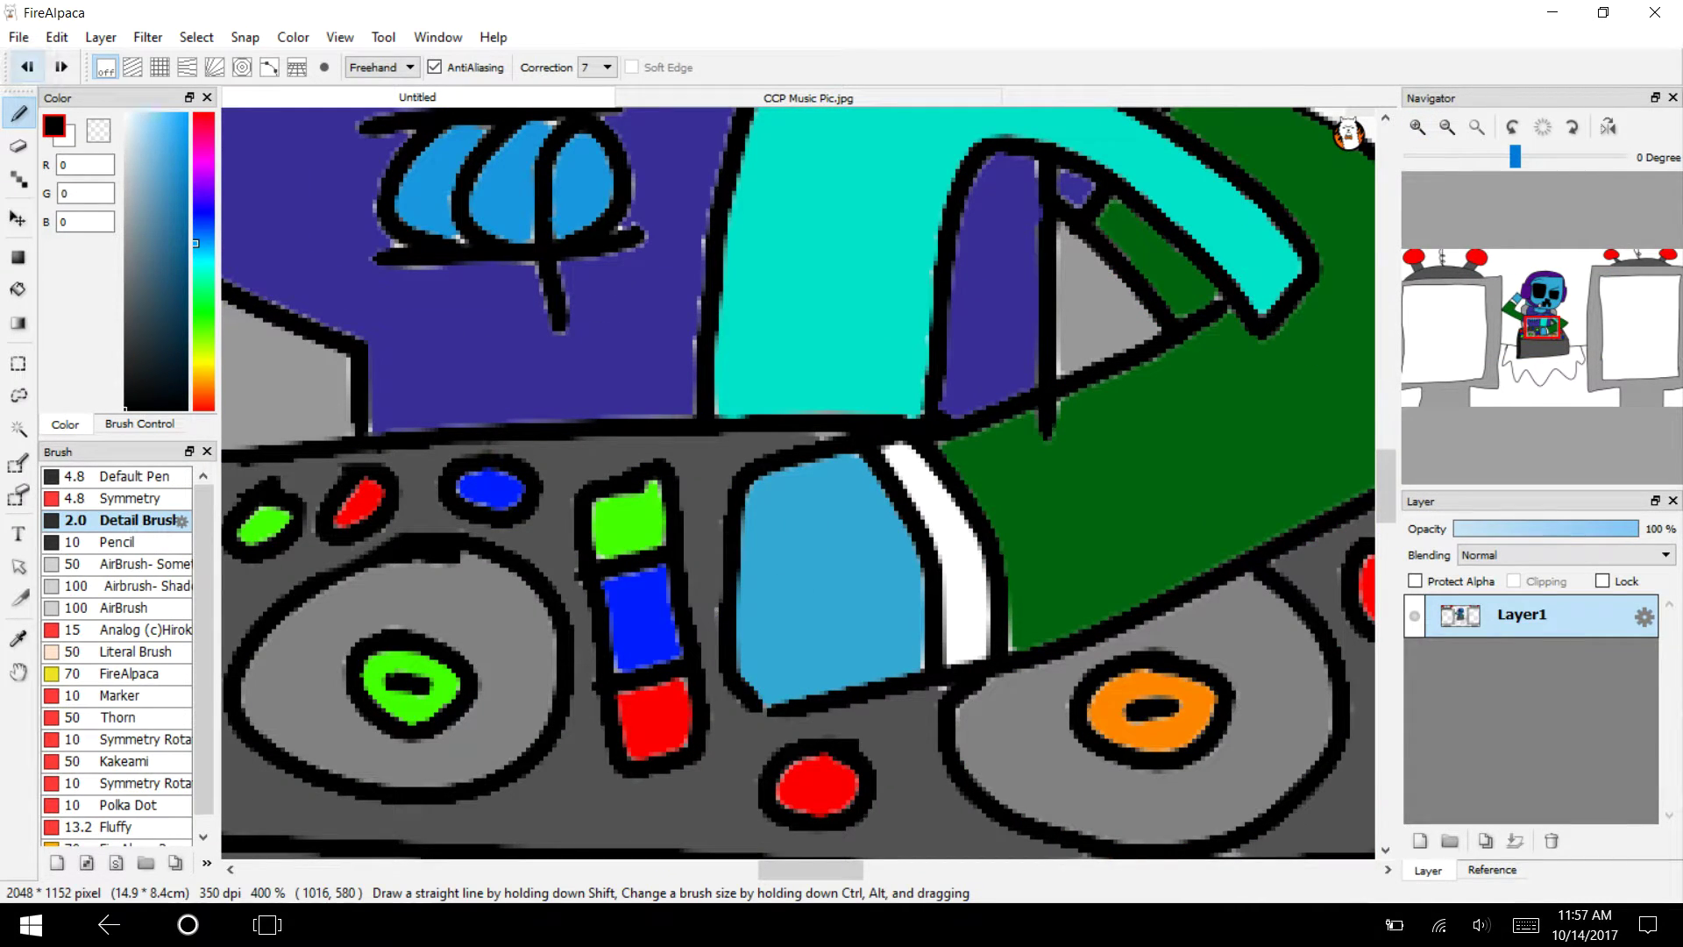
{"action": "left_click", "coordinate": [116, 476]}
{"action": "mouse_move", "coordinate": [744, 484]}
{"action": "left_mouse_down"}
{"action": "mouse_move", "coordinate": [794, 561]}
{"action": "mouse_move", "coordinate": [741, 586]}
{"action": "left_mouse_up"}
{"action": "mouse_move", "coordinate": [741, 620]}
{"action": "left_mouse_down"}
{"action": "mouse_move", "coordinate": [794, 632]}
{"action": "mouse_move", "coordinate": [746, 704]}
{"action": "mouse_move", "coordinate": [749, 647]}
{"action": "mouse_move", "coordinate": [778, 663]}
{"action": "mouse_move", "coordinate": [770, 639]}
{"action": "mouse_move", "coordinate": [789, 686]}
{"action": "mouse_move", "coordinate": [785, 644]}
{"action": "left_mouse_up"}
{"action": "left_click", "coordinate": [750, 664]}
{"action": "mouse_move", "coordinate": [758, 517]}
{"action": "left_mouse_down"}
{"action": "mouse_move", "coordinate": [767, 552]}
{"action": "mouse_move", "coordinate": [754, 509]}
{"action": "mouse_move", "coordinate": [745, 562]}
{"action": "mouse_move", "coordinate": [751, 523]}
{"action": "left_mouse_up"}
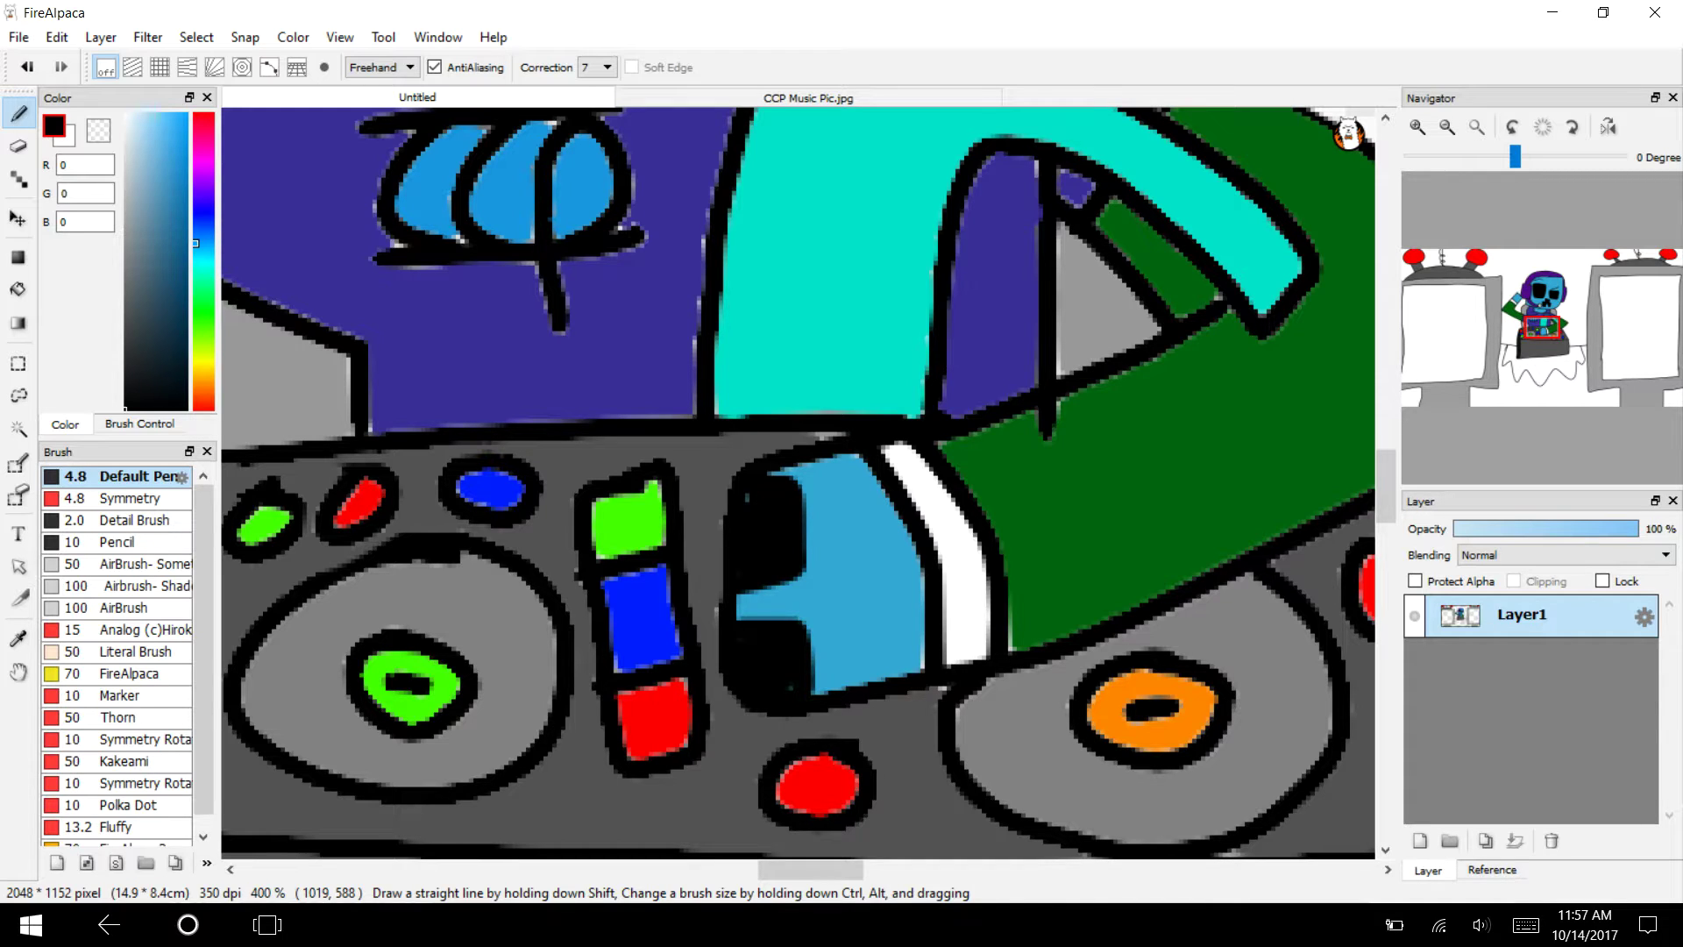
Paint two solid black fingertips on the raised hand beside the headphones with the same pen.
{"action": "left_click_drag", "start_coordinate": [831, 868], "coordinate": [758, 869]}
{"action": "left_click_drag", "start_coordinate": [1386, 487], "coordinate": [1386, 397]}
{"action": "mouse_move", "coordinate": [760, 251]}
{"action": "left_mouse_down"}
{"action": "mouse_move", "coordinate": [728, 305]}
{"action": "mouse_move", "coordinate": [790, 317]}
{"action": "mouse_move", "coordinate": [767, 300]}
{"action": "mouse_move", "coordinate": [786, 288]}
{"action": "mouse_move", "coordinate": [758, 301]}
{"action": "mouse_move", "coordinate": [752, 334]}
{"action": "mouse_move", "coordinate": [796, 269]}
{"action": "mouse_move", "coordinate": [774, 326]}
{"action": "mouse_move", "coordinate": [866, 404]}
{"action": "mouse_move", "coordinate": [901, 353]}
{"action": "mouse_move", "coordinate": [854, 386]}
{"action": "left_mouse_up"}
{"action": "left_click_drag", "start_coordinate": [763, 337], "coordinate": [723, 320]}
{"action": "left_click_drag", "start_coordinate": [873, 427], "coordinate": [833, 394]}
{"action": "left_click", "coordinate": [1448, 127]}
{"action": "left_click", "coordinate": [1447, 127]}
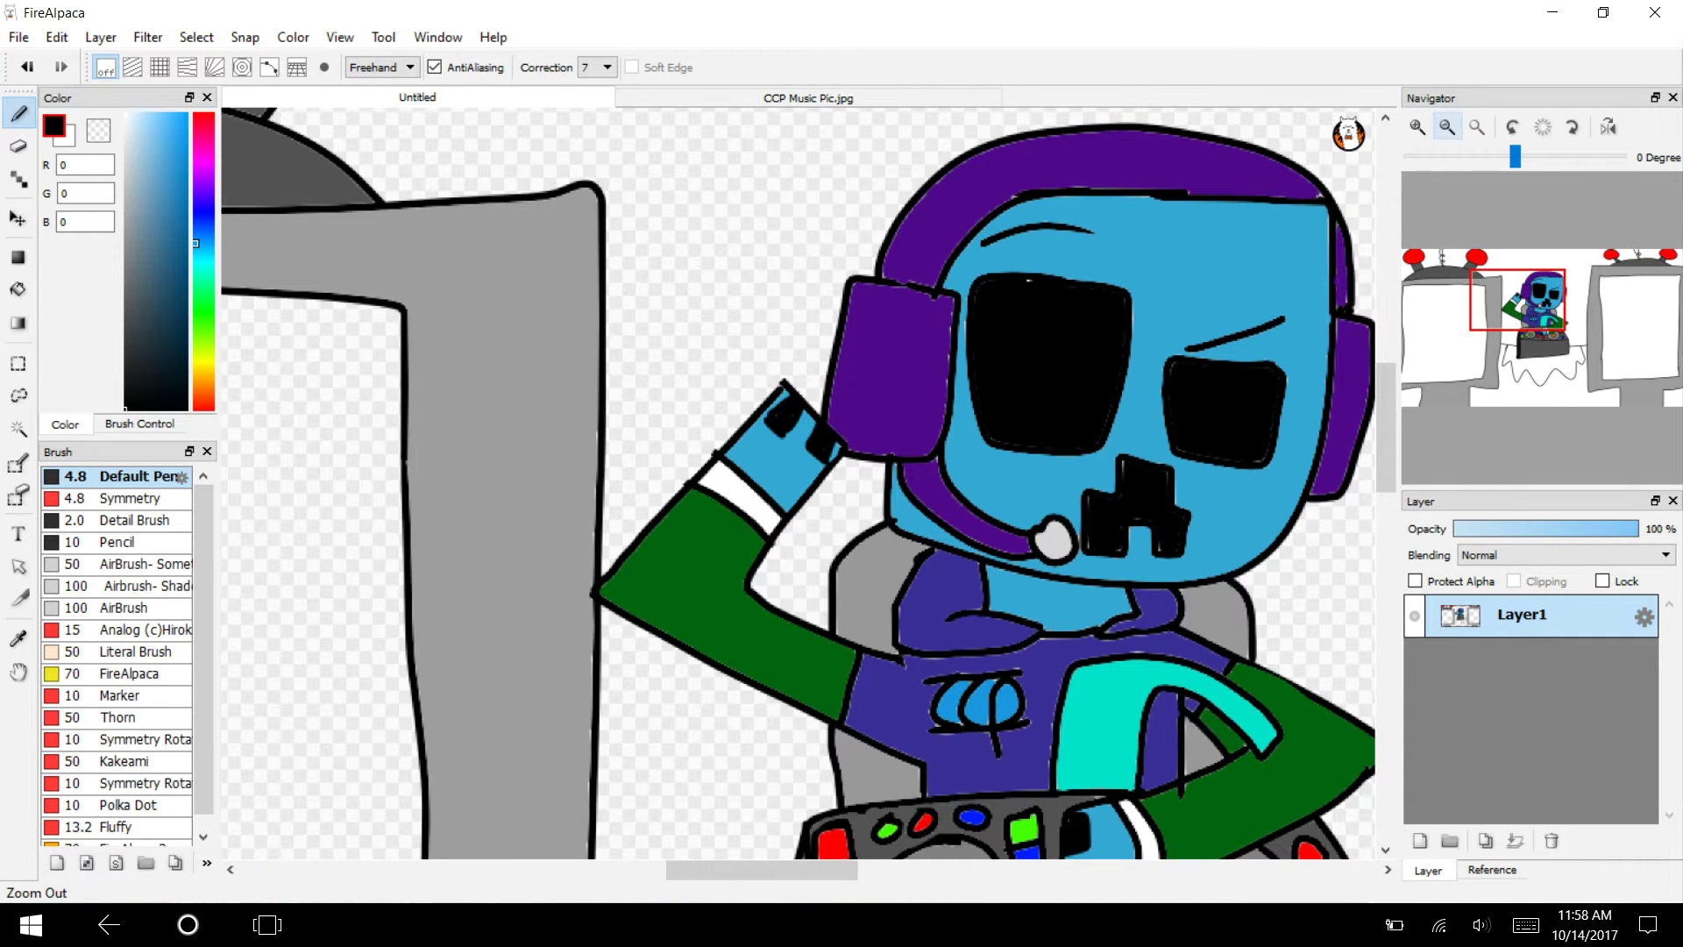
Set the colour to bright blue (44, 178, 255) and fill the inside of both large framed panels.
{"action": "left_click_drag", "start_coordinate": [1517, 300], "coordinate": [1485, 330]}
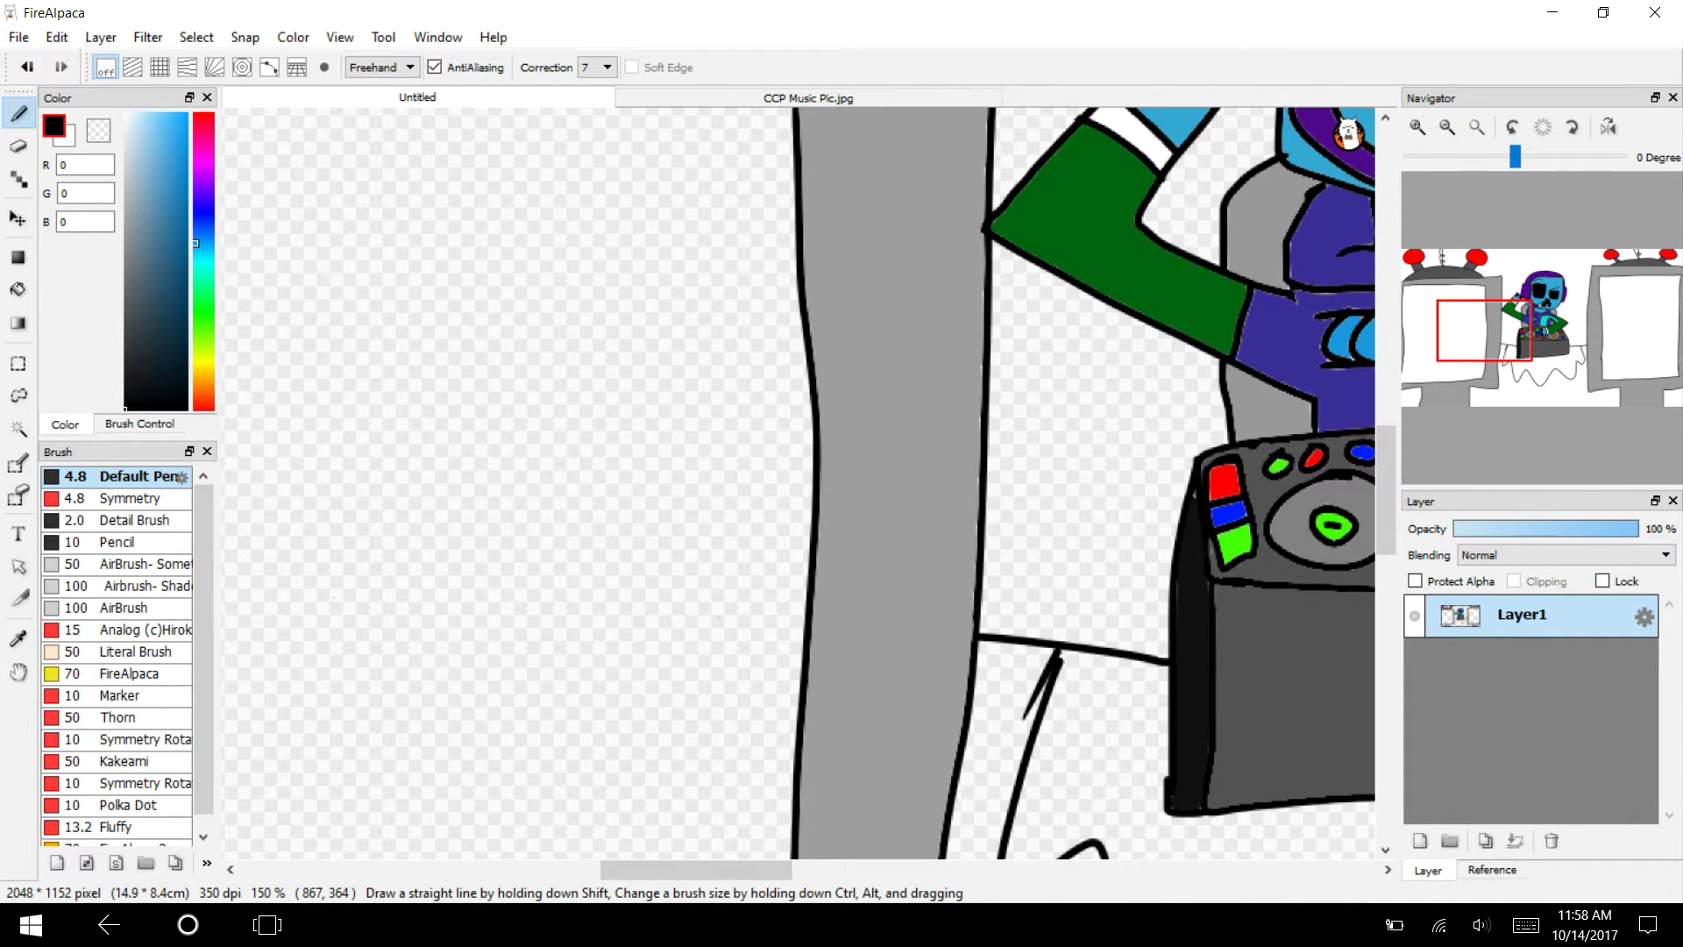
{"action": "left_click", "coordinate": [1477, 126]}
{"action": "mouse_move", "coordinate": [153, 184]}
{"action": "left_mouse_down"}
{"action": "mouse_move", "coordinate": [149, 149]}
{"action": "mouse_move", "coordinate": [178, 114]}
{"action": "left_mouse_up"}
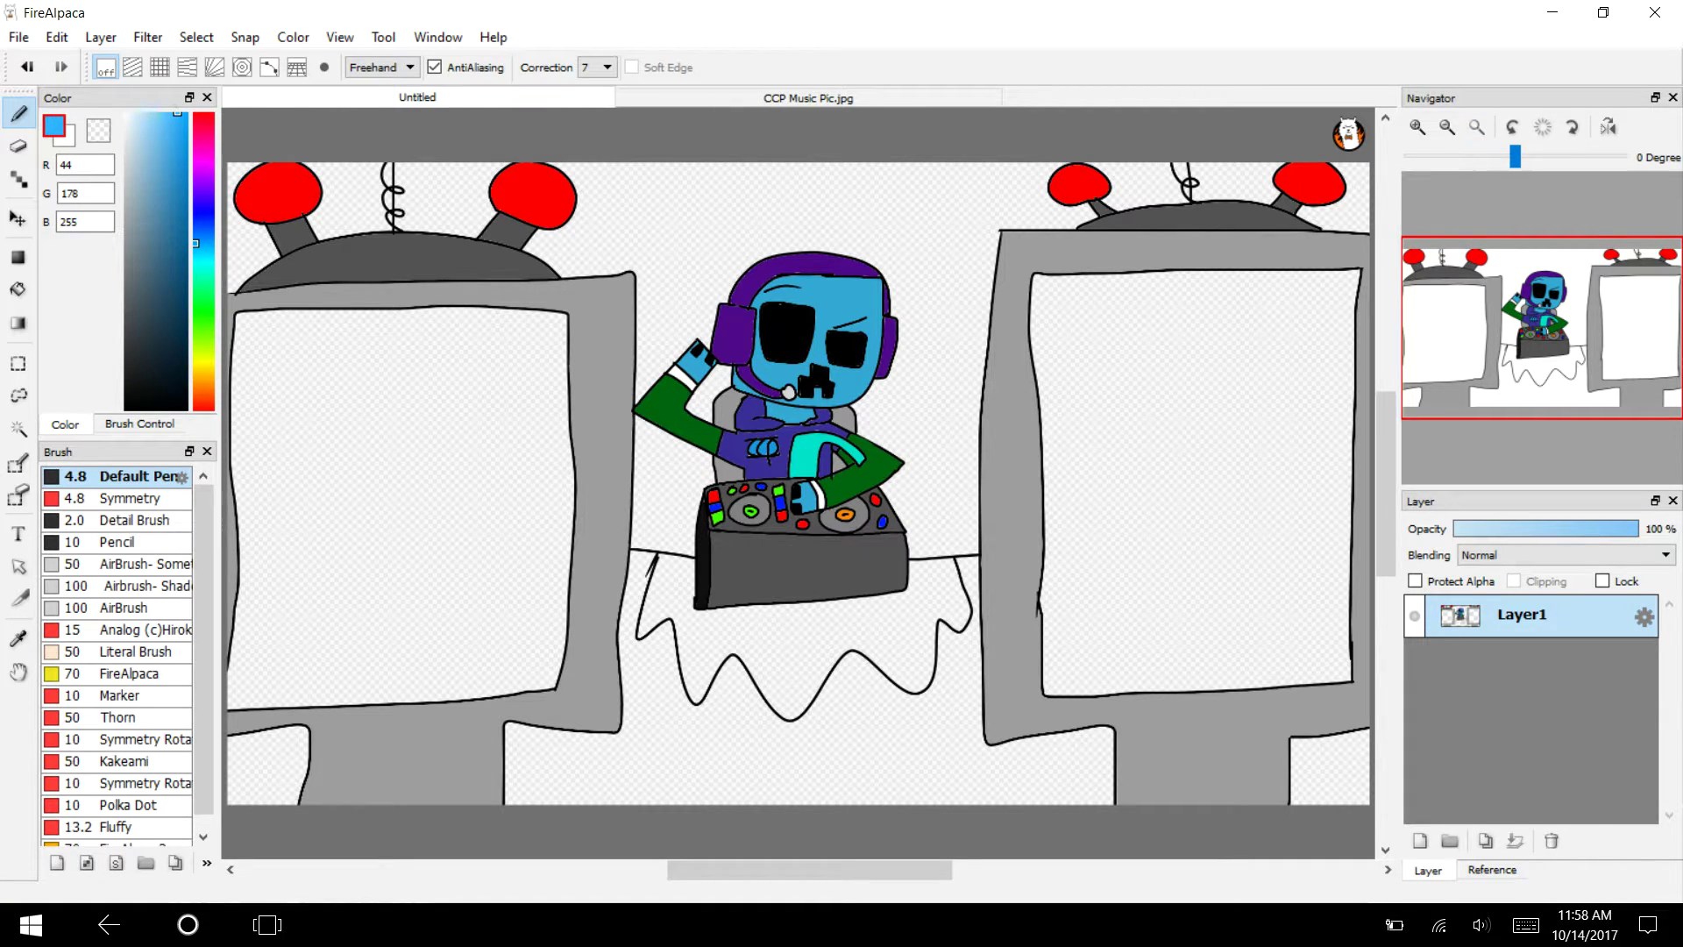
{"action": "left_click", "coordinate": [18, 288]}
{"action": "left_click", "coordinate": [462, 477]}
{"action": "left_click", "coordinate": [1205, 537]}
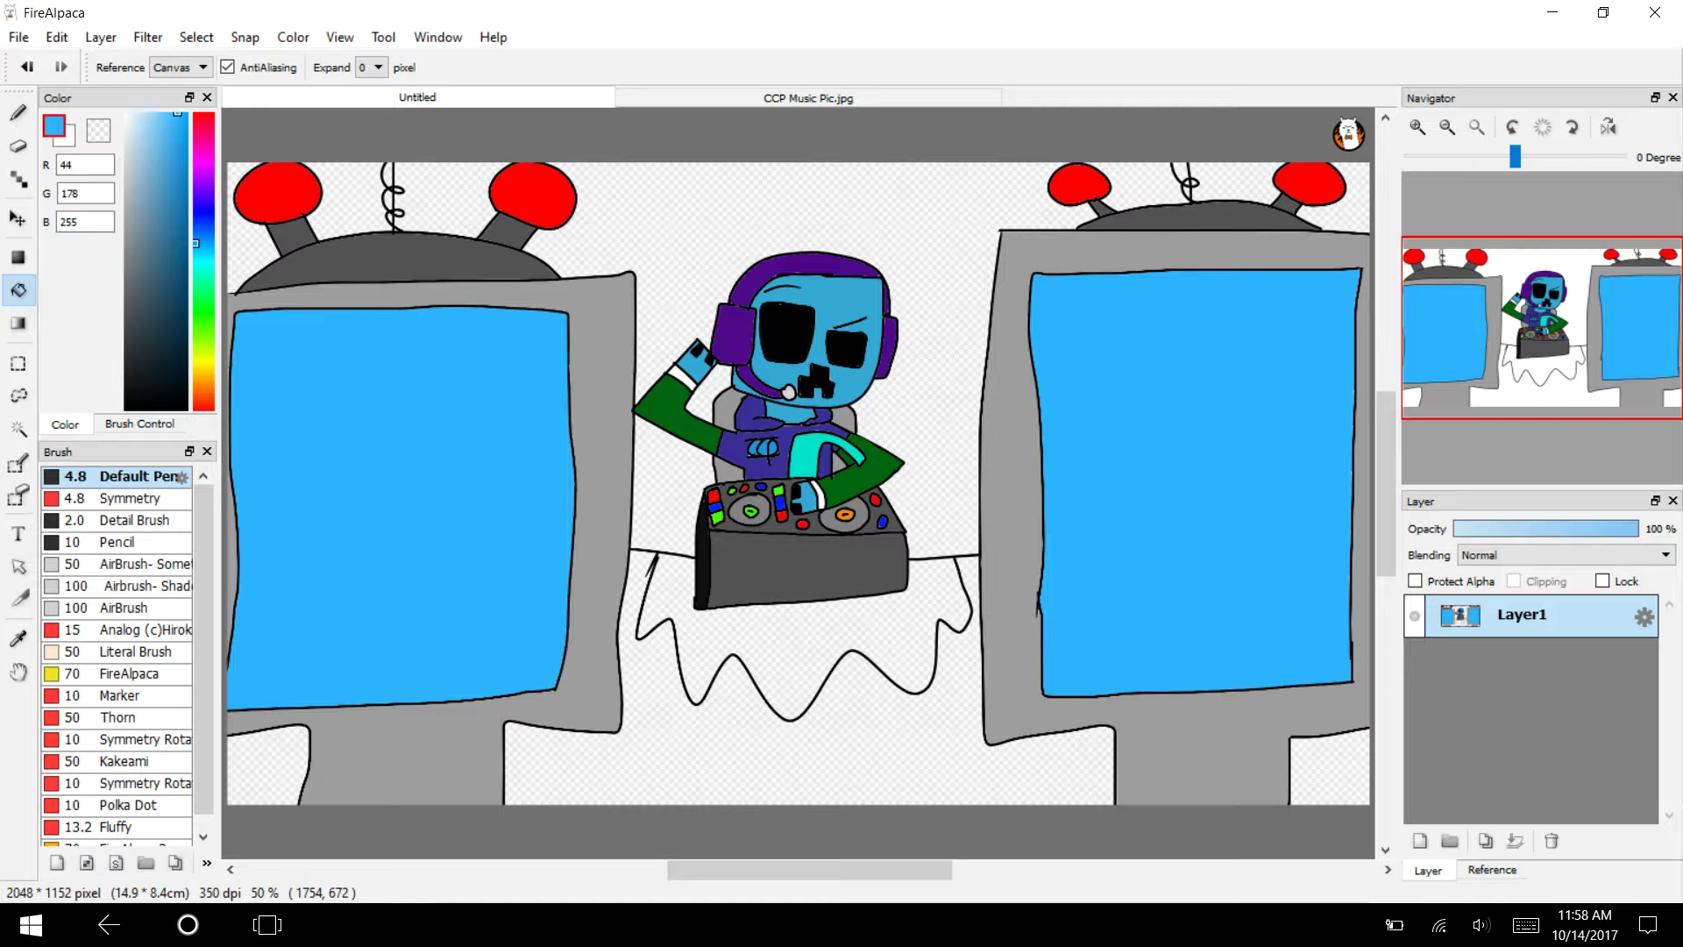
Select the left blue screen with the Magic Wand and draw four wavy pale blue (188, 221, 241) lines across it with the 4.8 Default Pen.
{"action": "left_click", "coordinate": [19, 428]}
{"action": "left_click", "coordinate": [417, 517]}
{"action": "left_click", "coordinate": [137, 128]}
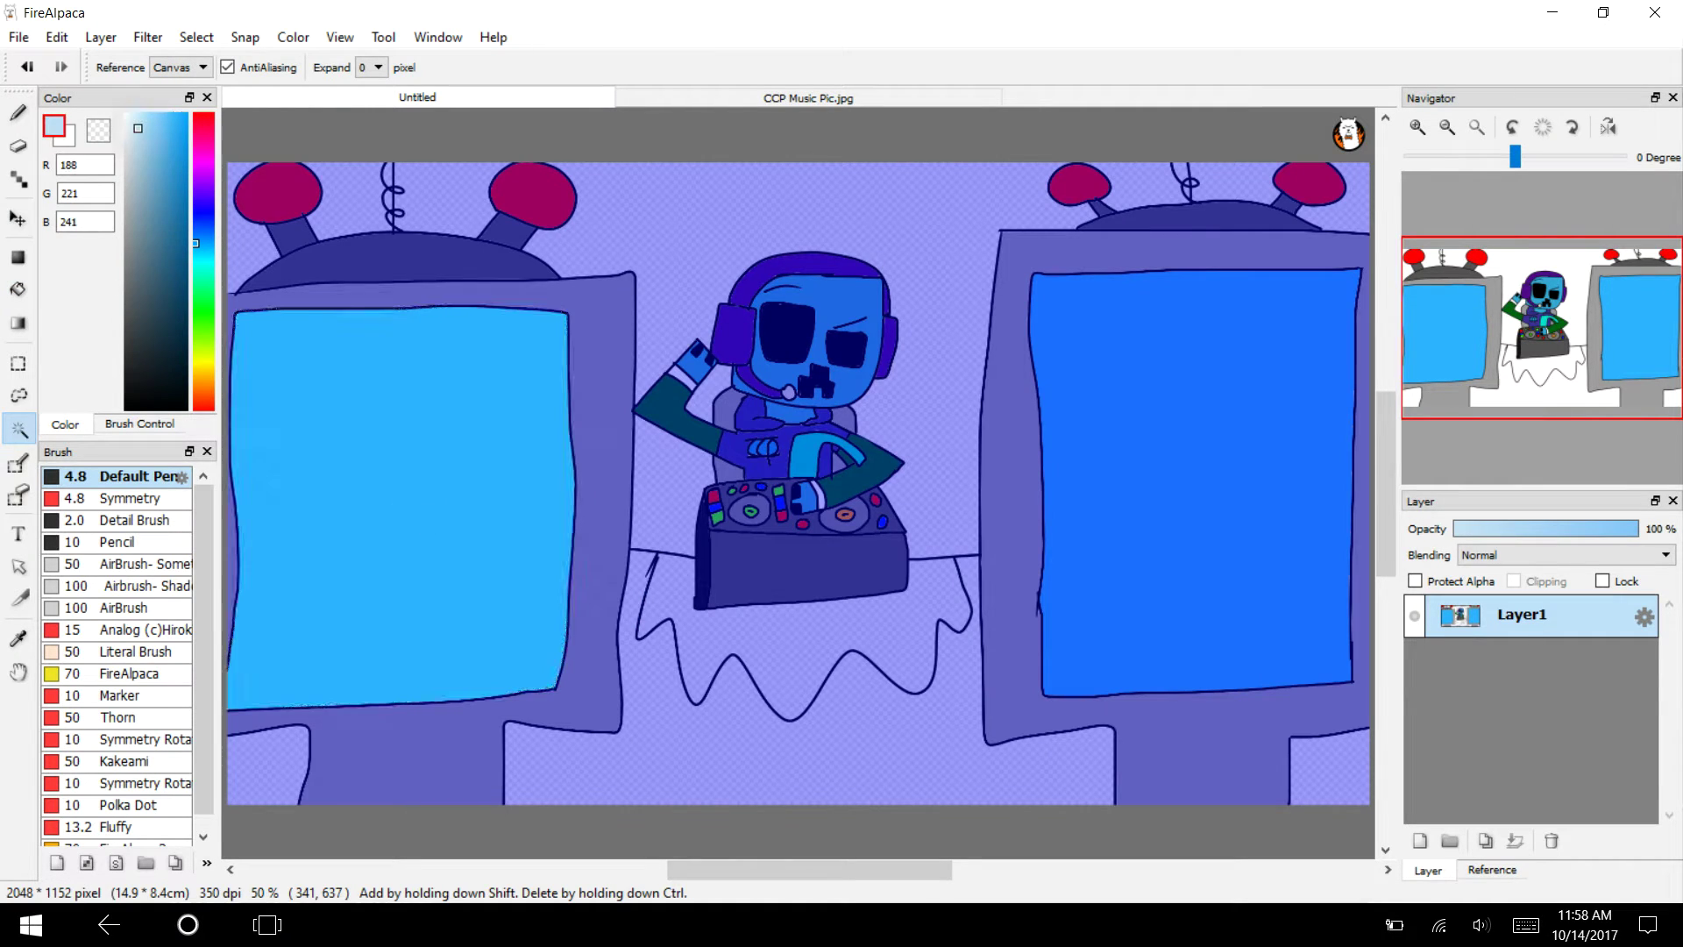
{"action": "key", "text": "b"}
{"action": "mouse_move", "coordinate": [569, 390]}
{"action": "left_mouse_down"}
{"action": "mouse_move", "coordinate": [450, 403]}
{"action": "mouse_move", "coordinate": [232, 368]}
{"action": "left_mouse_up"}
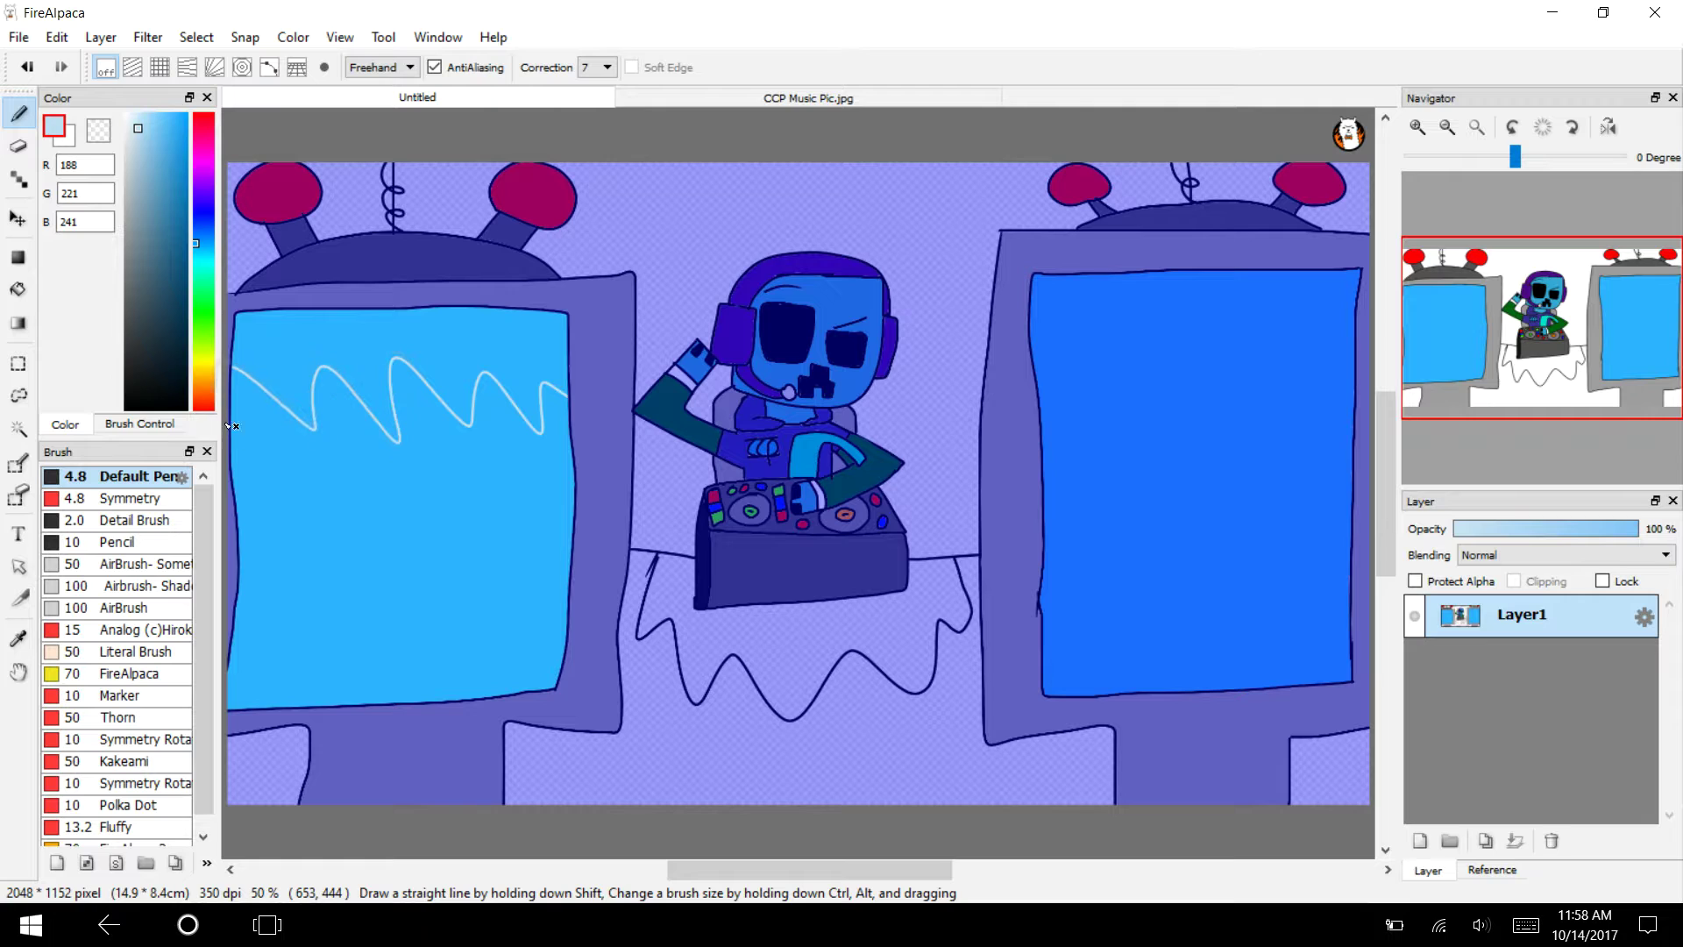
{"action": "left_click_drag", "start_coordinate": [568, 530], "coordinate": [157, 544]}
{"action": "mouse_move", "coordinate": [574, 644]}
{"action": "left_mouse_down"}
{"action": "mouse_move", "coordinate": [543, 663]}
{"action": "mouse_move", "coordinate": [360, 629]}
{"action": "mouse_move", "coordinate": [219, 635]}
{"action": "mouse_move", "coordinate": [165, 665]}
{"action": "left_mouse_up"}
{"action": "left_click_drag", "start_coordinate": [573, 462], "coordinate": [229, 484]}
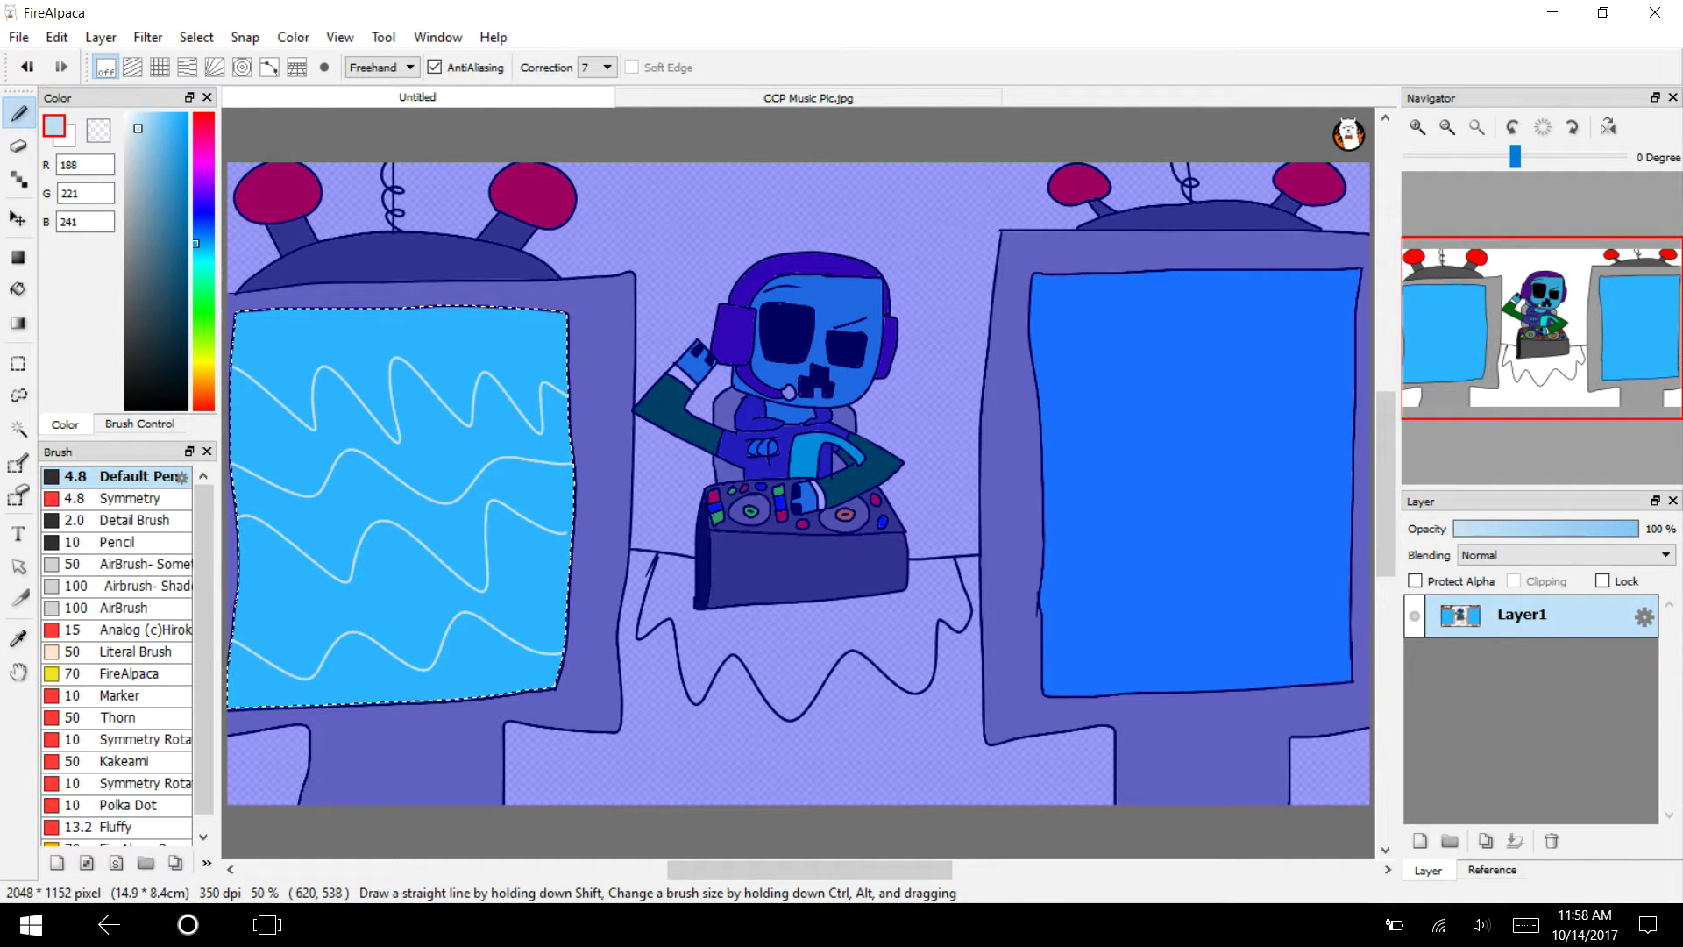
Select the right blue screen, draw four wavy lines across it in the same pale blue, and clear the selection.
{"action": "key", "text": "w"}
{"action": "left_click", "coordinate": [1227, 565]}
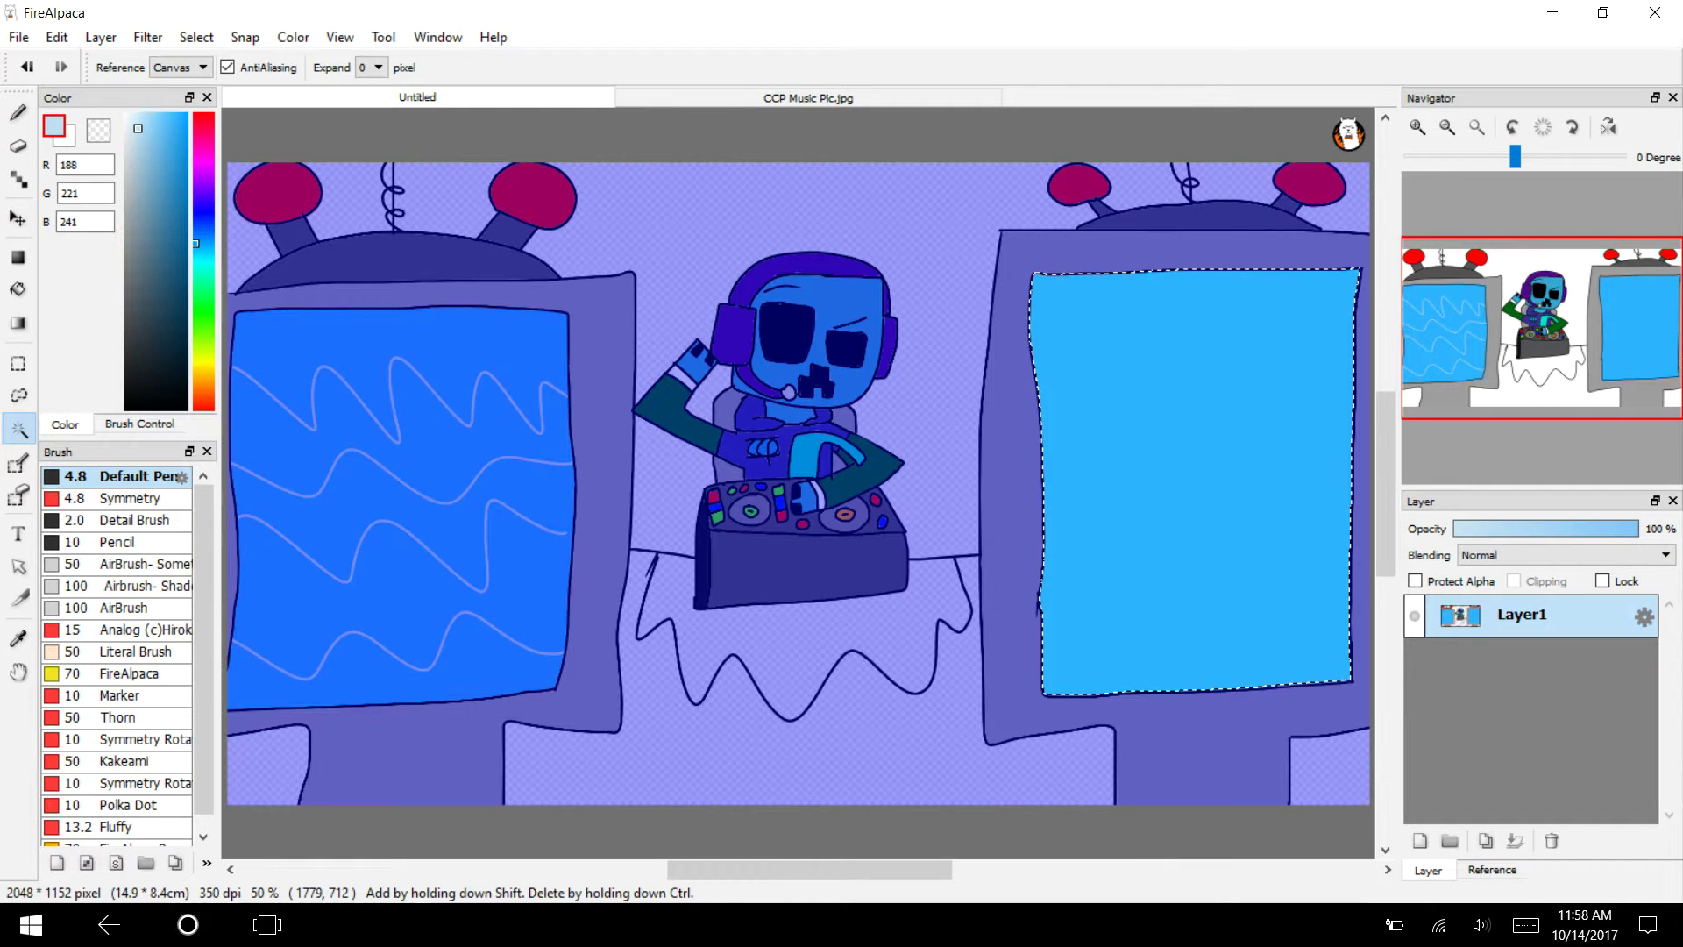
{"action": "key", "text": "b"}
{"action": "left_click_drag", "start_coordinate": [1031, 317], "coordinate": [1354, 329]}
{"action": "left_click_drag", "start_coordinate": [1035, 410], "coordinate": [1355, 428]}
{"action": "left_click_drag", "start_coordinate": [1045, 539], "coordinate": [1354, 508]}
{"action": "left_click_drag", "start_coordinate": [1039, 627], "coordinate": [1353, 605]}
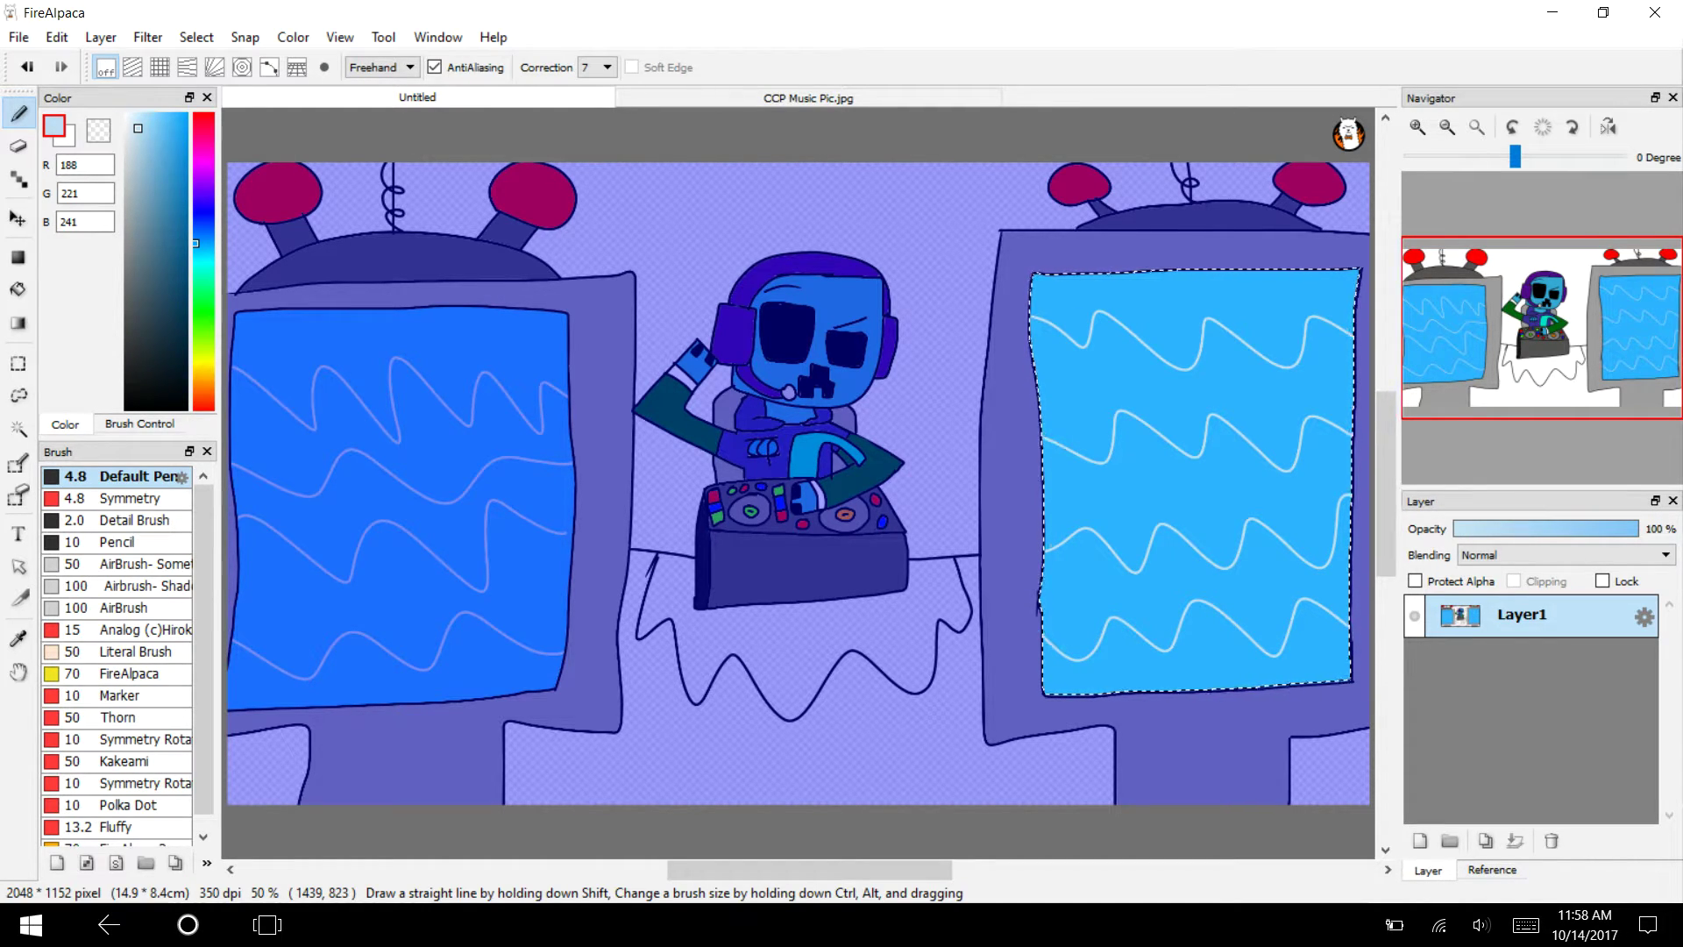
{"action": "left_click", "coordinate": [197, 37]}
{"action": "left_click", "coordinate": [219, 85]}
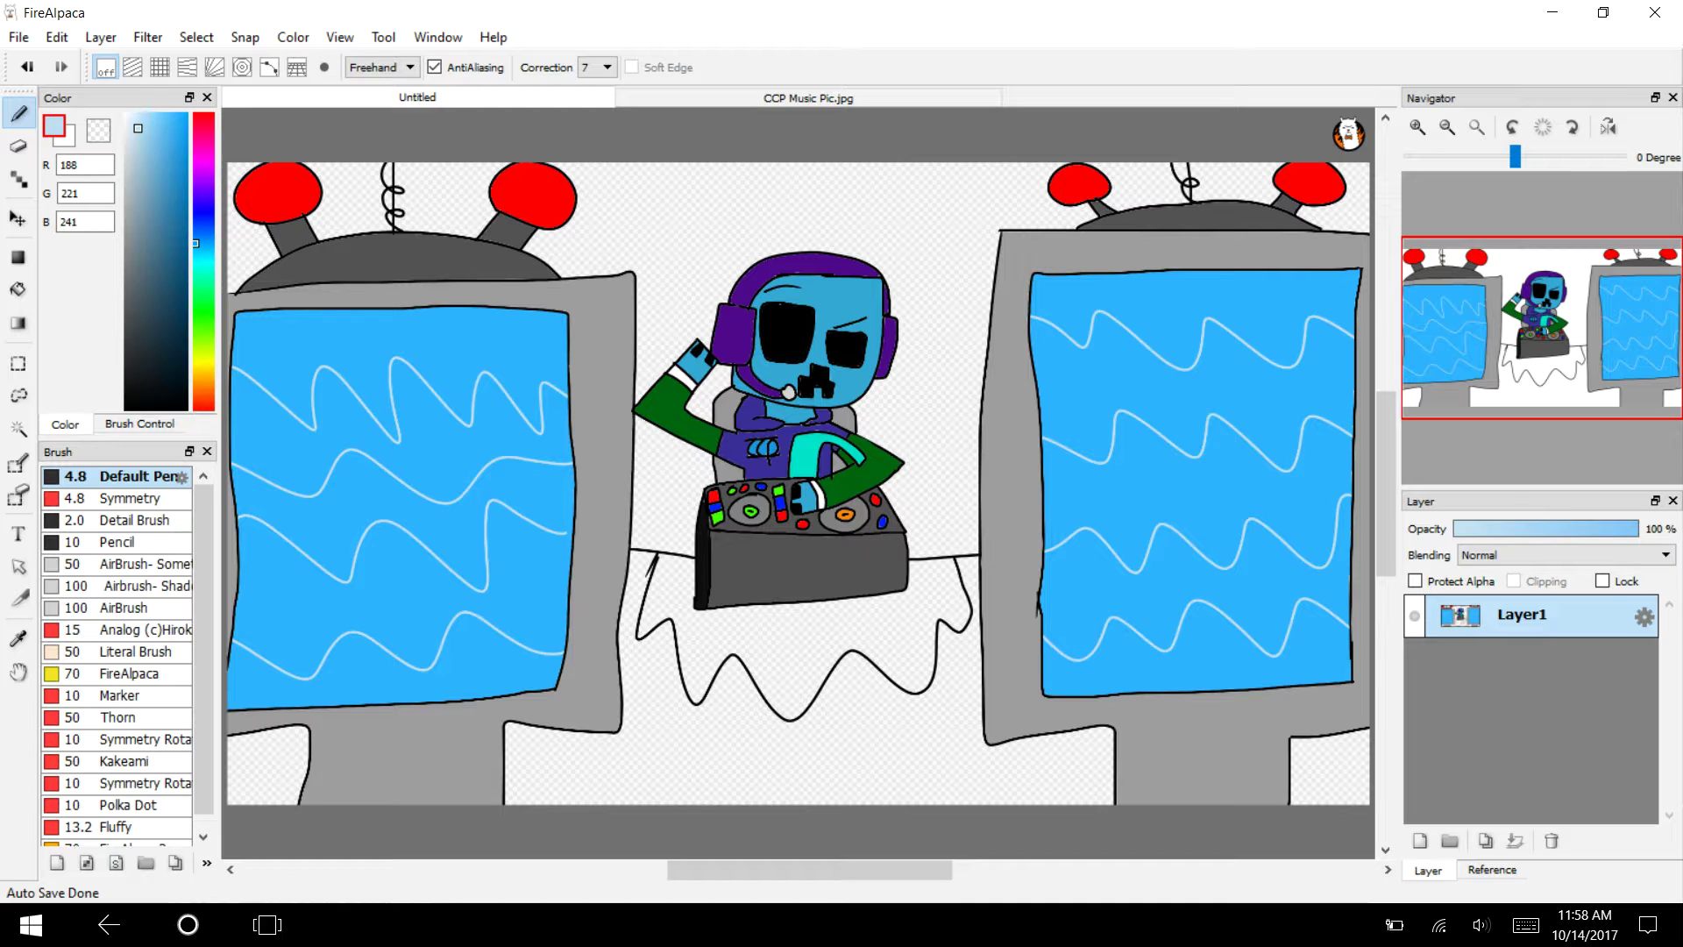
Add a new layer and draw blue (0, 162, 255) zigzag electricity between the two red bulbs above the left screen.
{"action": "left_click", "coordinate": [100, 37]}
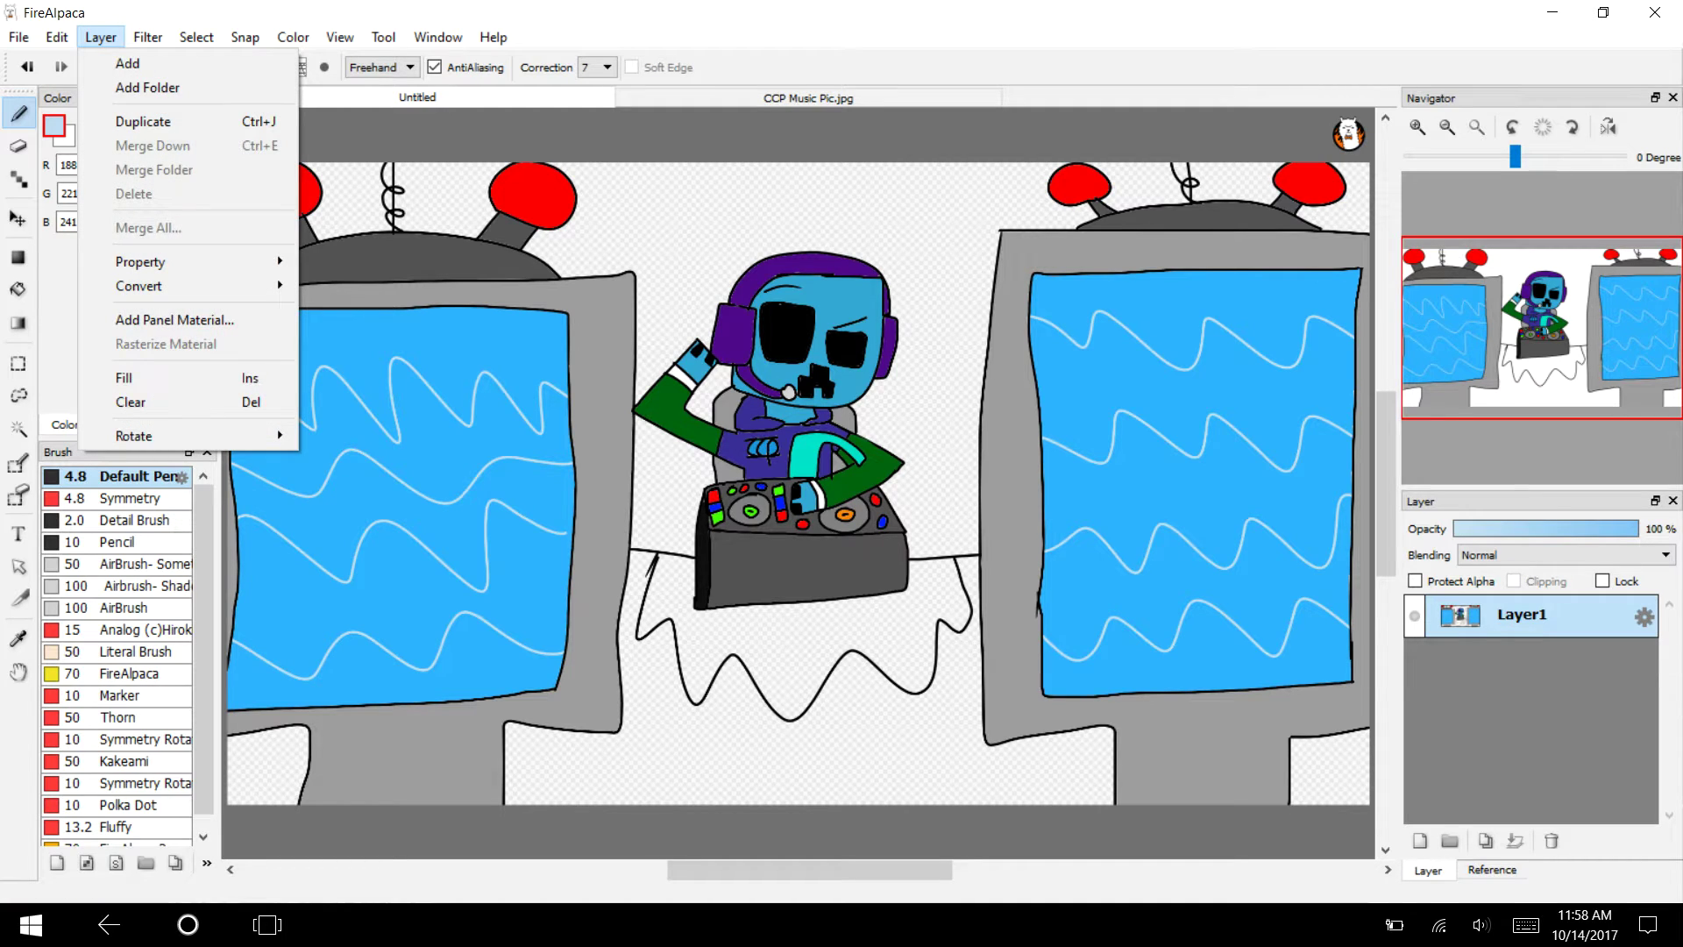
{"action": "left_click", "coordinate": [128, 63]}
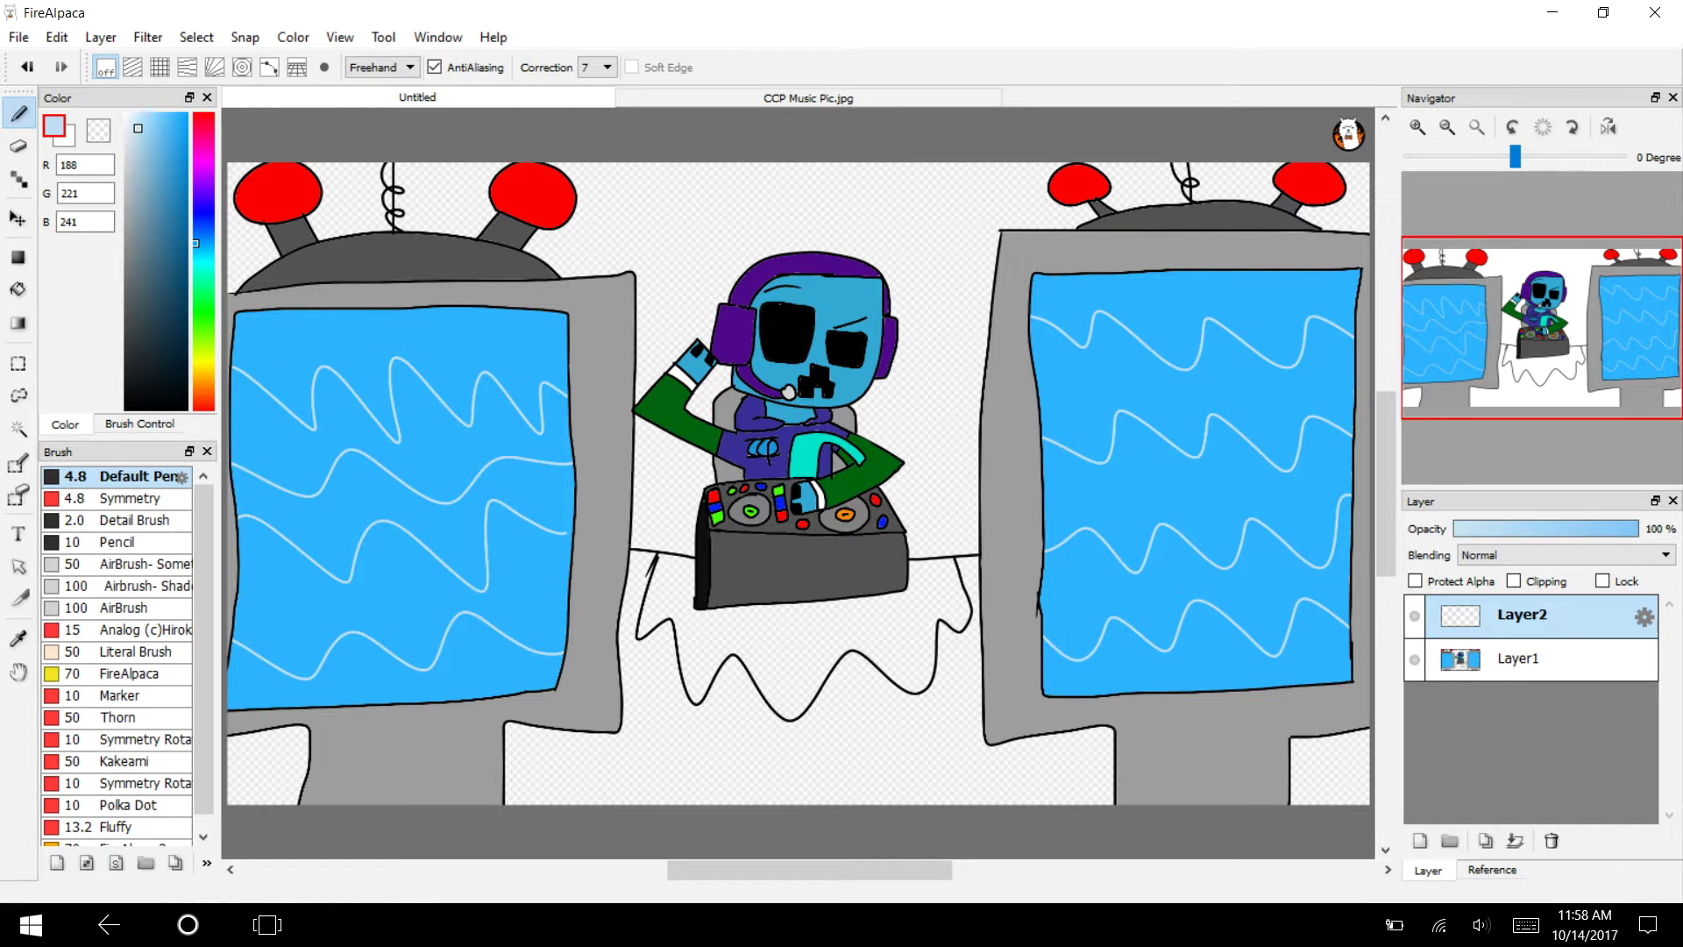
{"action": "left_click", "coordinate": [1418, 127]}
{"action": "left_click", "coordinate": [1418, 127]}
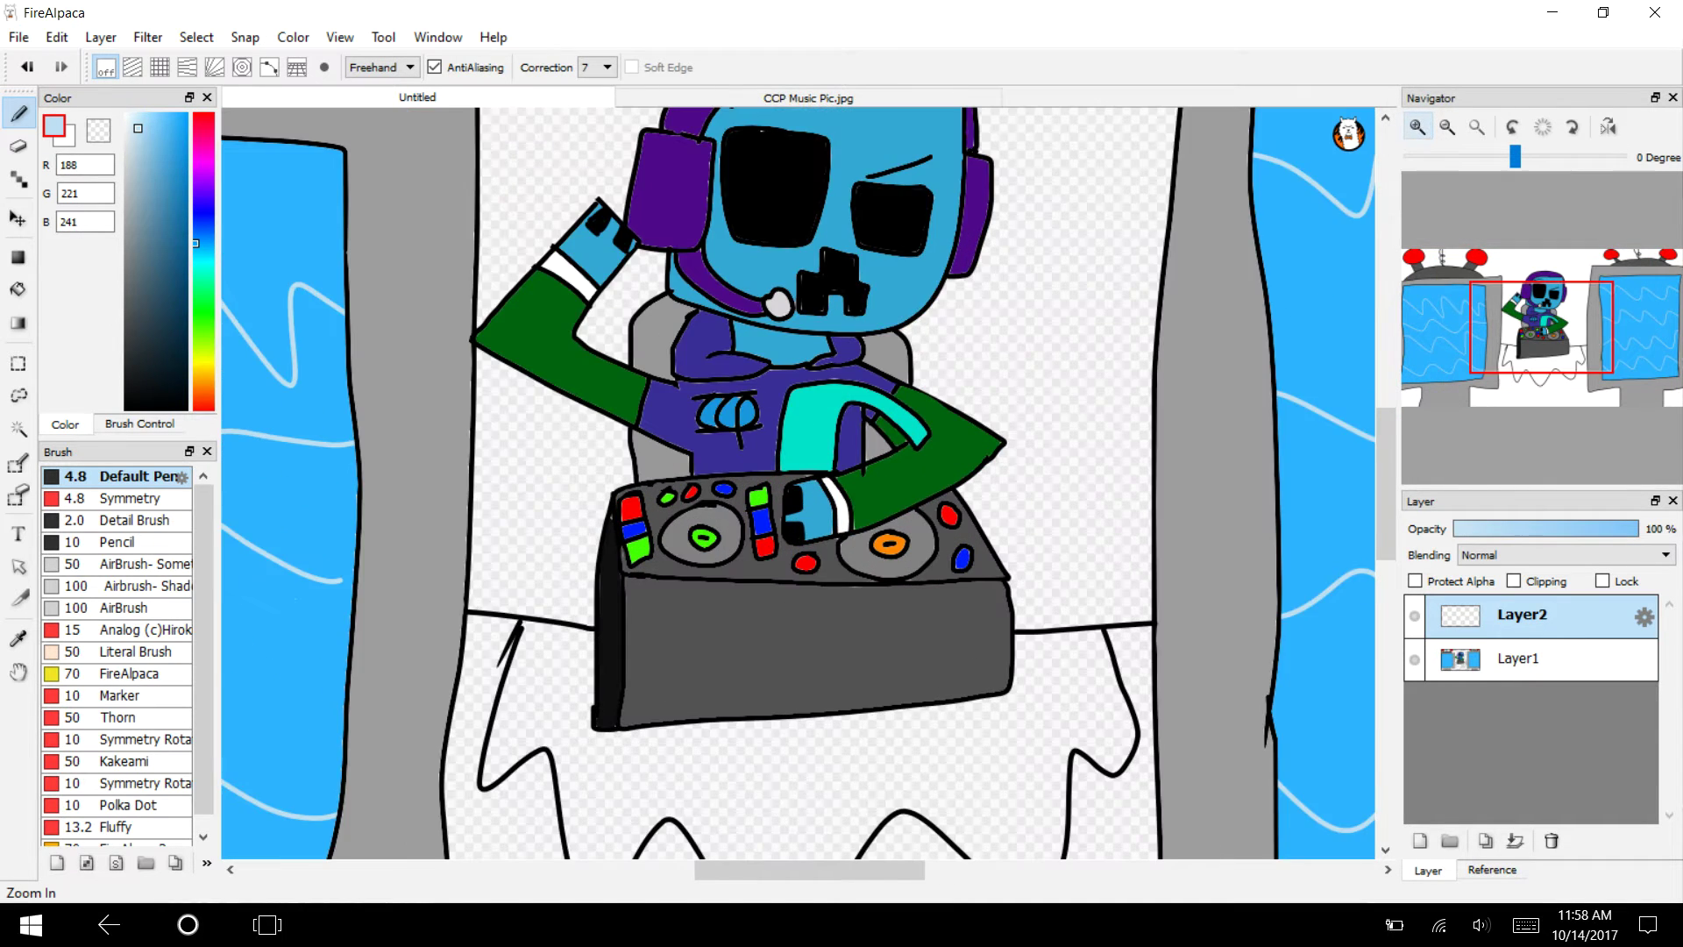
{"action": "left_click", "coordinate": [1417, 127]}
{"action": "left_click_drag", "start_coordinate": [1557, 315], "coordinate": [1538, 293]}
{"action": "left_click", "coordinate": [1455, 267]}
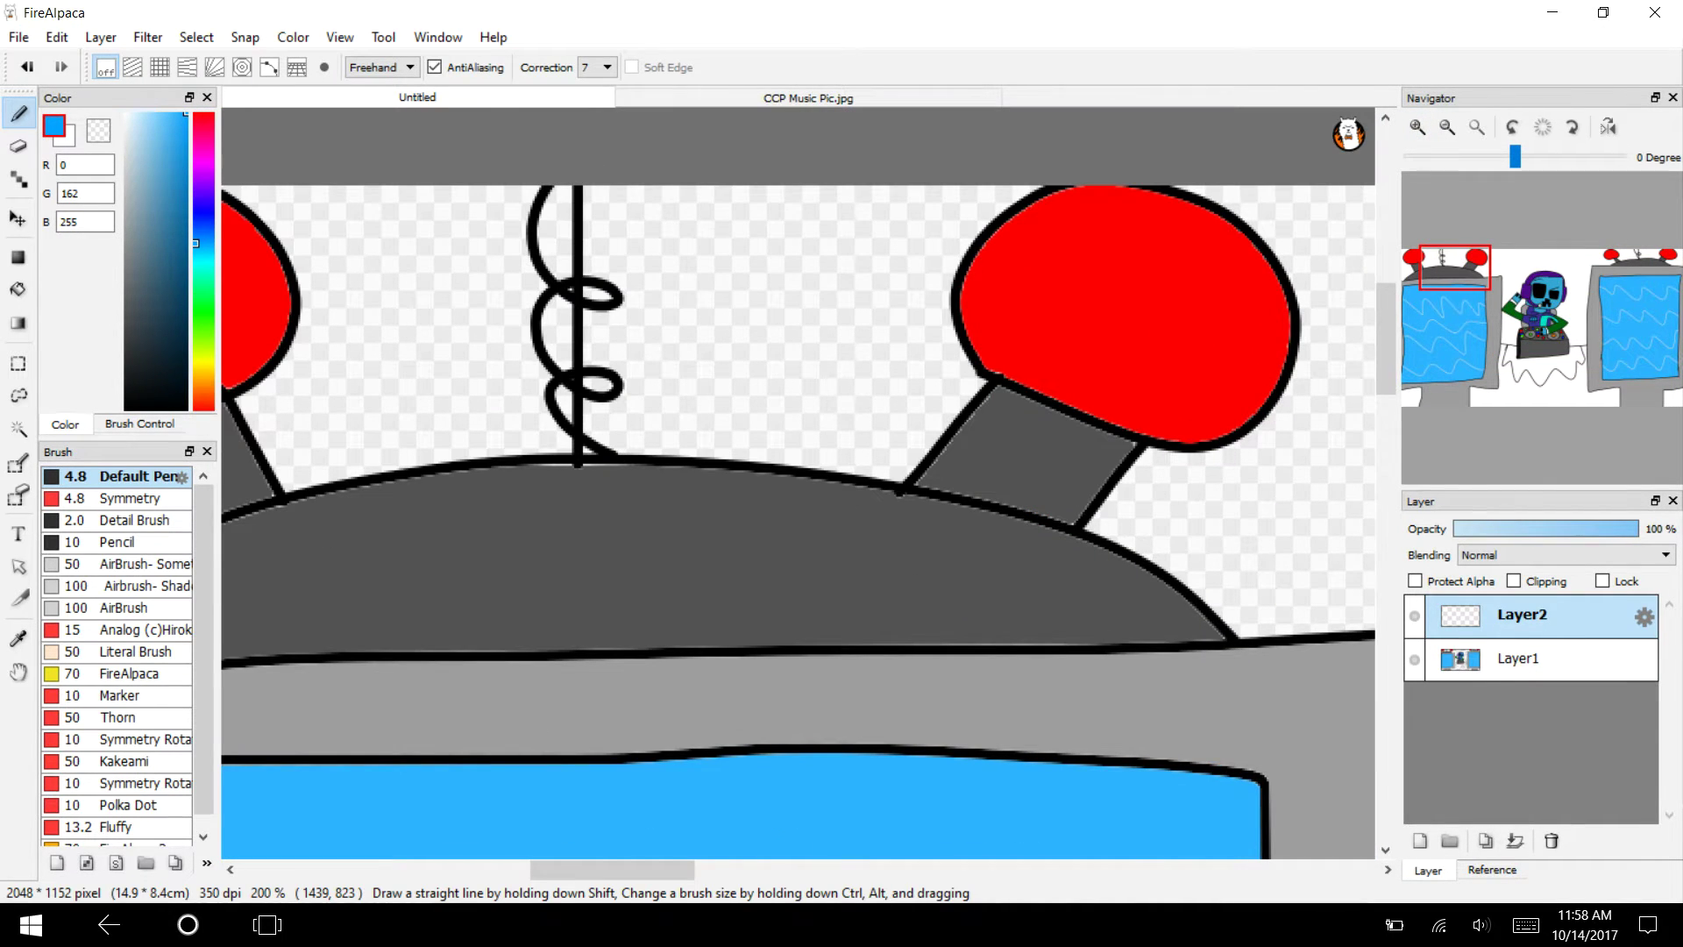
{"action": "left_click_drag", "start_coordinate": [655, 872], "coordinate": [620, 872]}
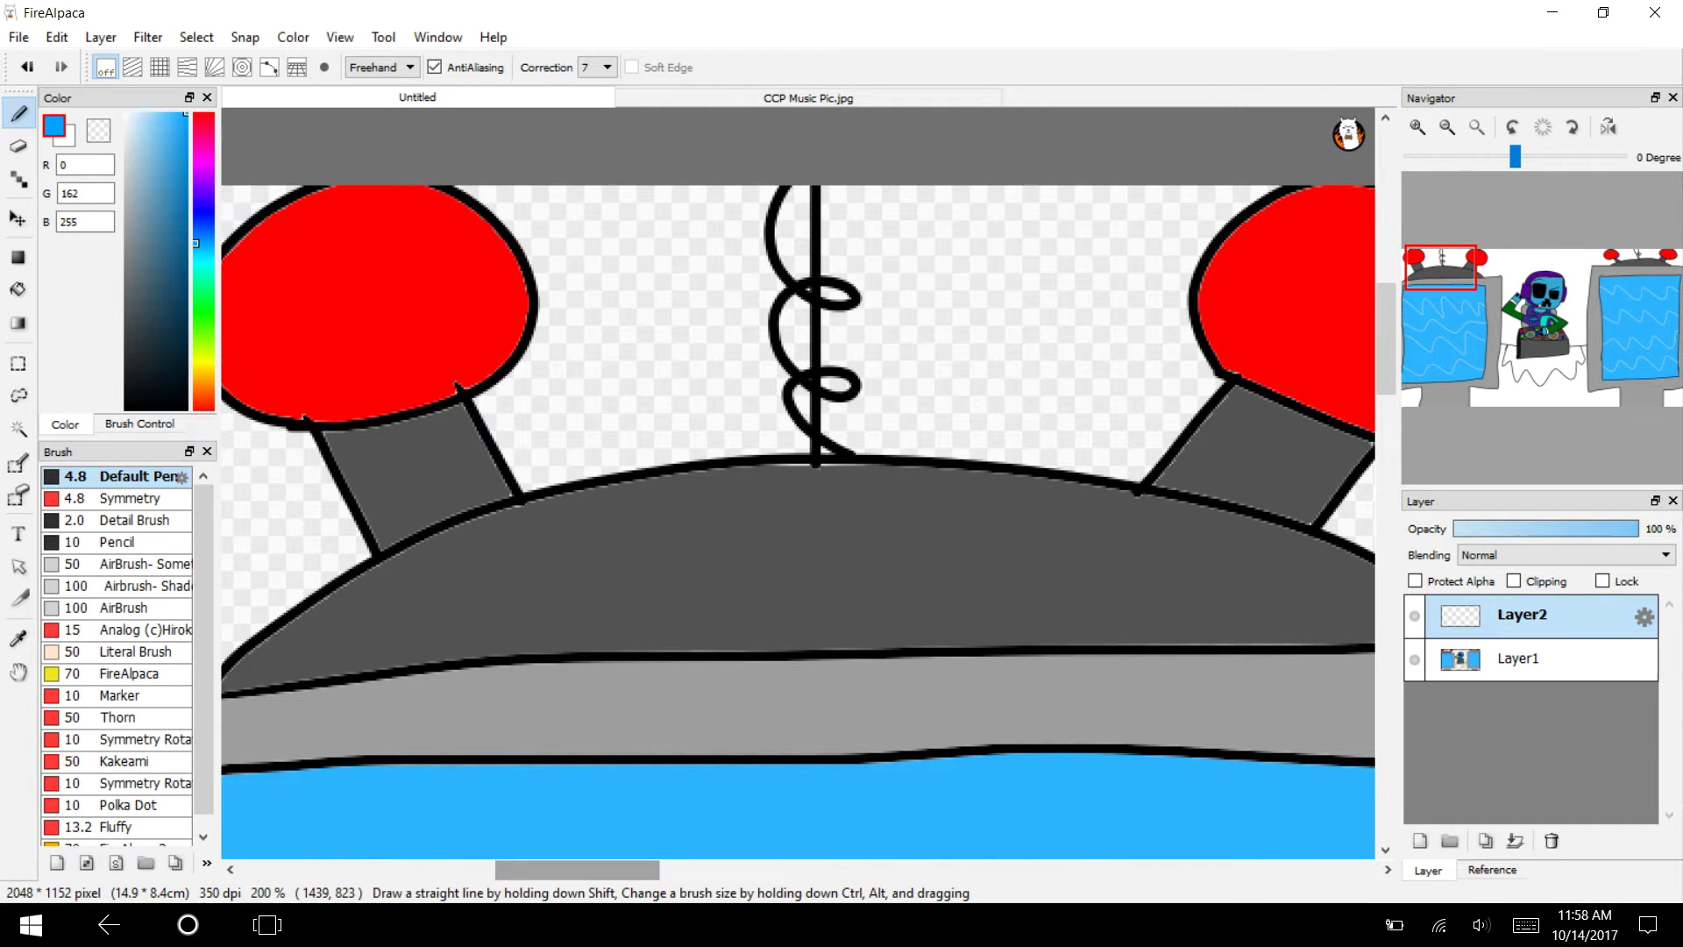
{"action": "mouse_move", "coordinate": [529, 283]}
{"action": "left_mouse_down"}
{"action": "mouse_move", "coordinate": [1026, 235]}
{"action": "mouse_move", "coordinate": [1212, 320]}
{"action": "mouse_move", "coordinate": [1084, 378]}
{"action": "mouse_move", "coordinate": [601, 401]}
{"action": "mouse_move", "coordinate": [511, 326]}
{"action": "mouse_move", "coordinate": [1122, 265]}
{"action": "mouse_move", "coordinate": [1197, 307]}
{"action": "left_mouse_up"}
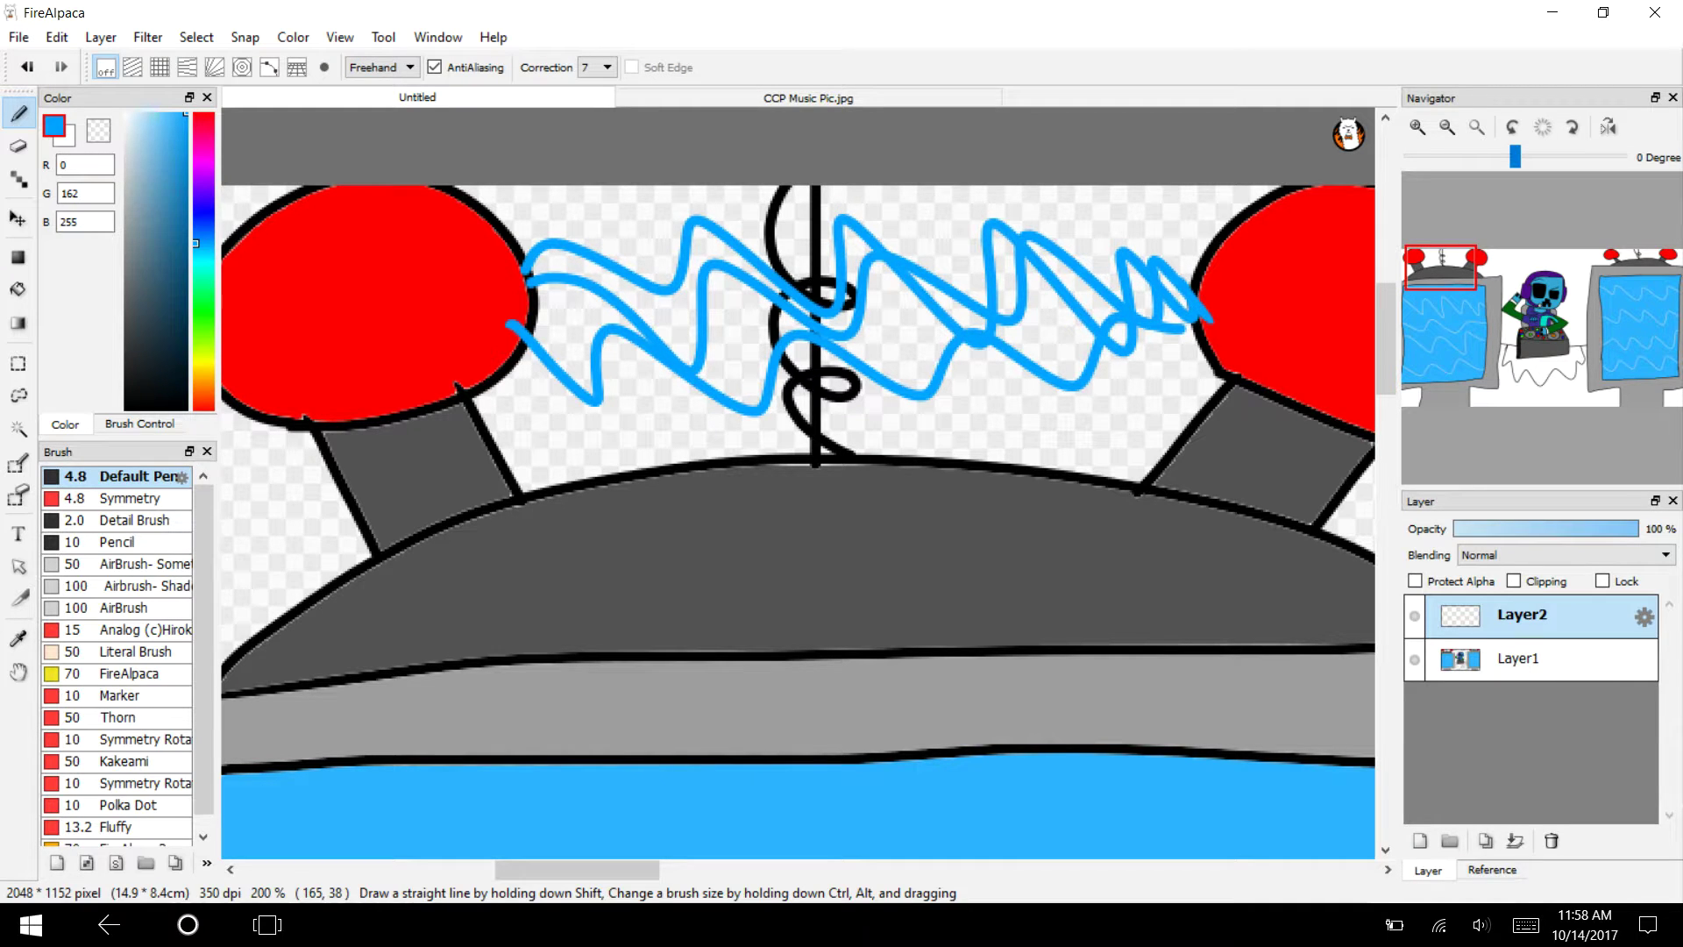
Draw yellow (255, 224, 0) zigzag electricity between the red bulbs above both the left and the right screen.
{"action": "left_click", "coordinate": [203, 381]}
{"action": "left_click", "coordinate": [203, 366]}
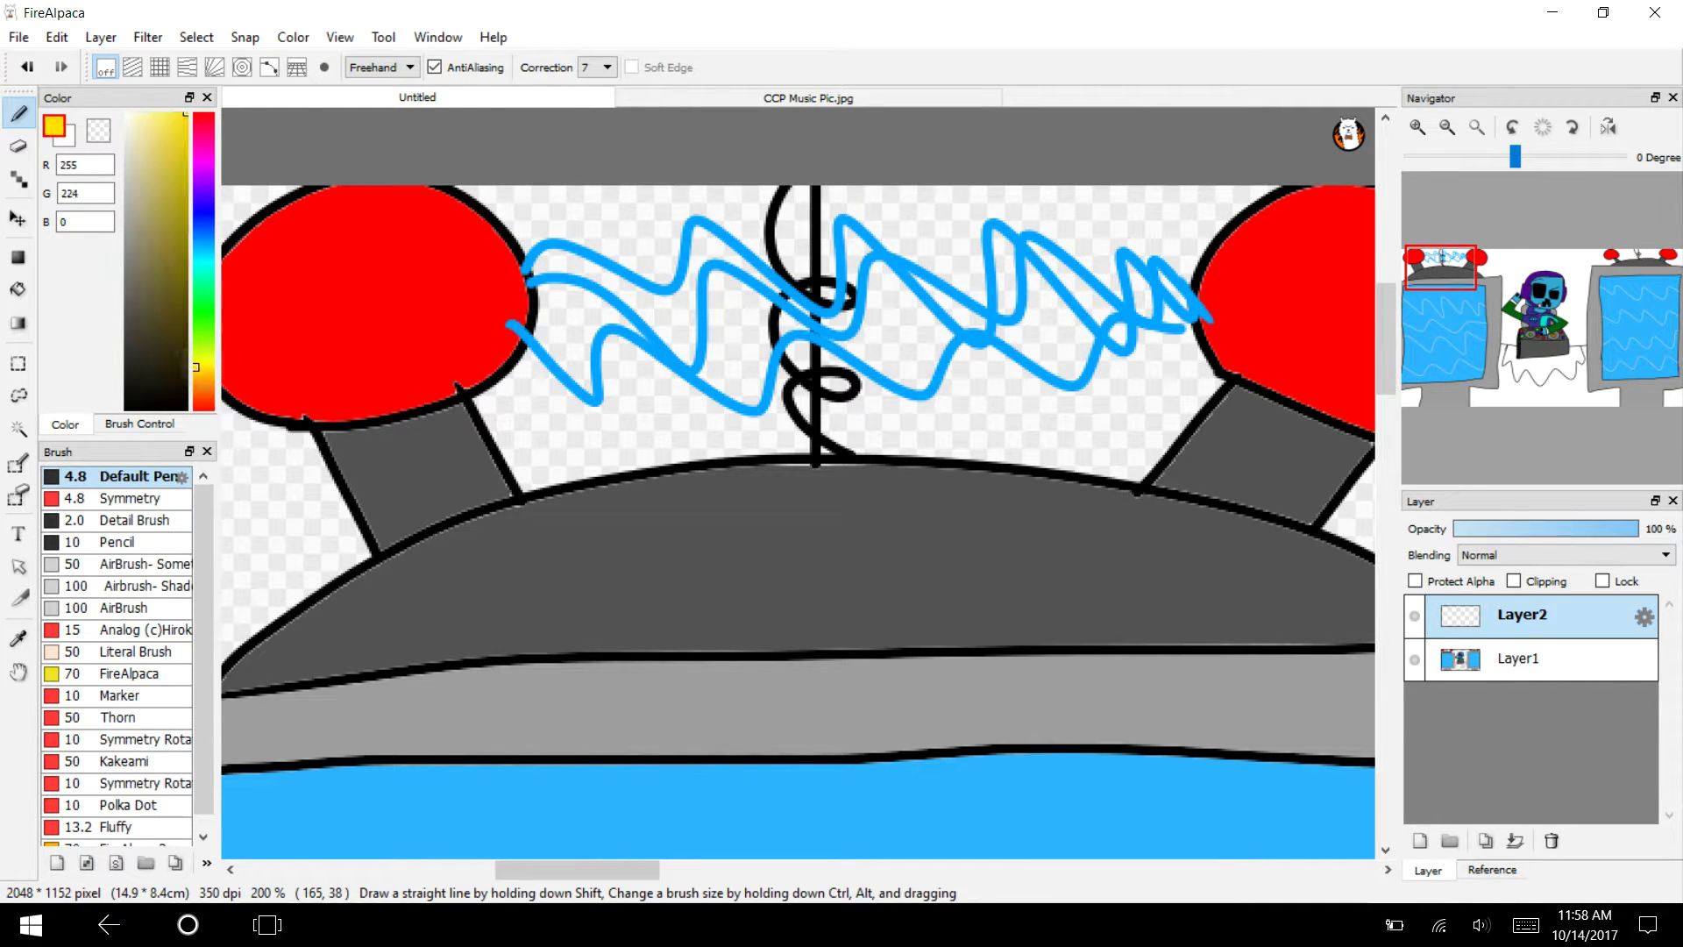
{"action": "mouse_move", "coordinate": [511, 256]}
{"action": "left_mouse_down"}
{"action": "mouse_move", "coordinate": [653, 346]}
{"action": "mouse_move", "coordinate": [1087, 353]}
{"action": "left_mouse_up"}
{"action": "mouse_move", "coordinate": [1079, 286]}
{"action": "left_mouse_down"}
{"action": "mouse_move", "coordinate": [1183, 320]}
{"action": "mouse_move", "coordinate": [1113, 377]}
{"action": "mouse_move", "coordinate": [482, 333]}
{"action": "left_mouse_up"}
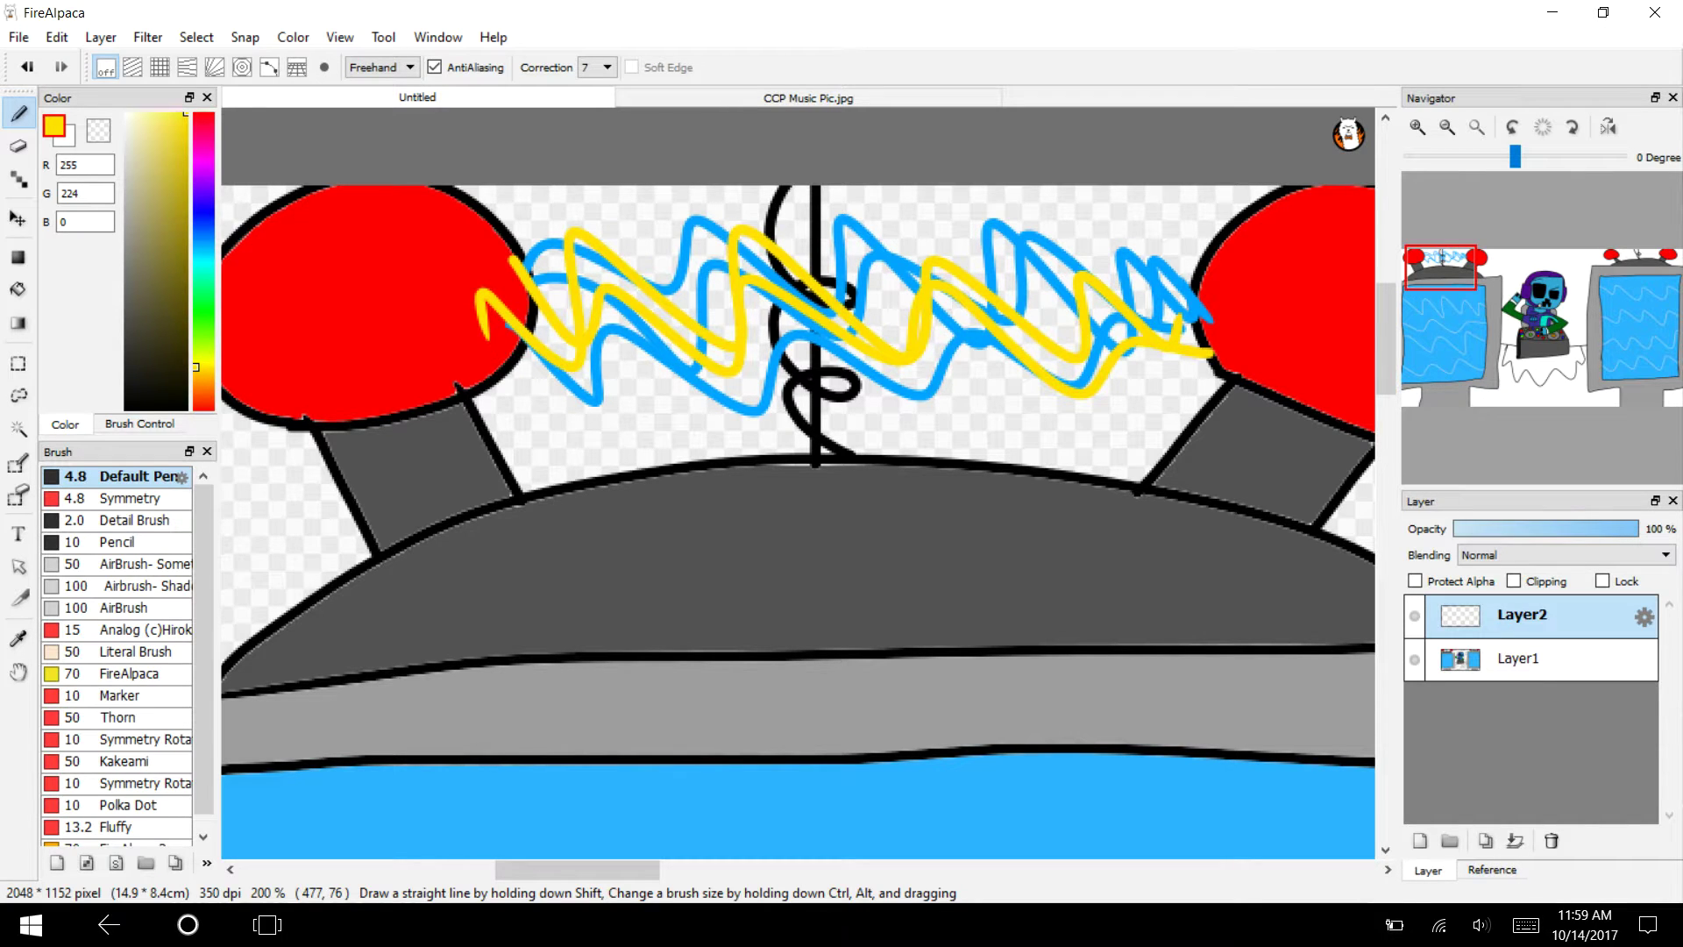
{"action": "left_click", "coordinate": [1623, 246]}
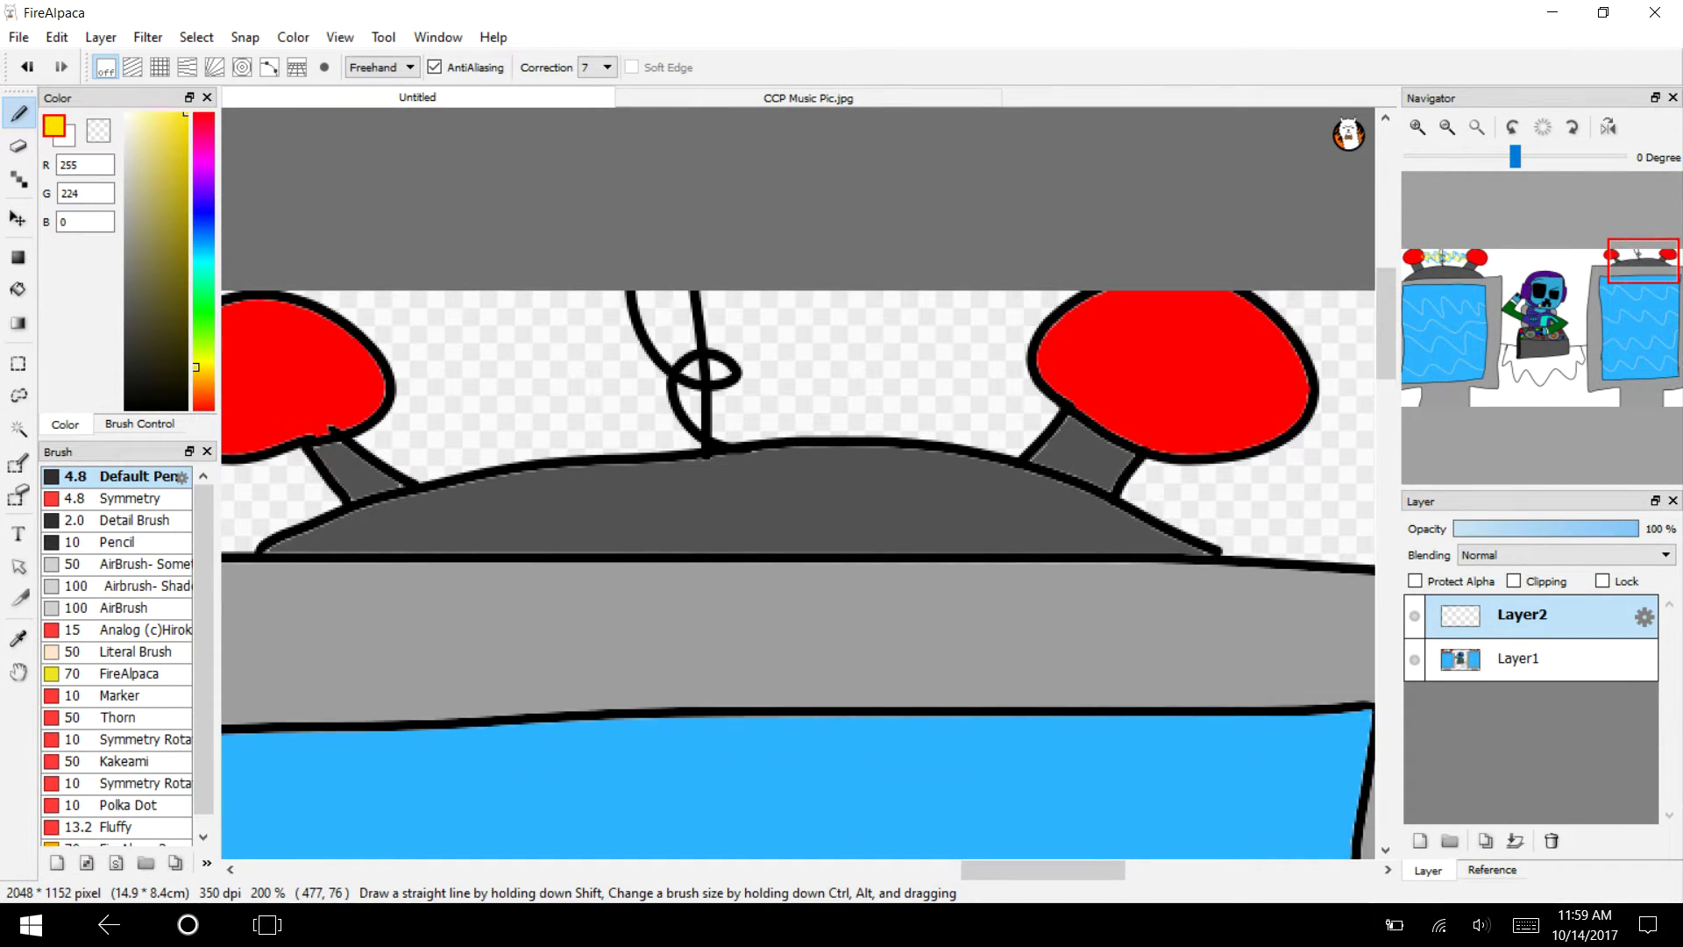
{"action": "mouse_move", "coordinate": [390, 355]}
{"action": "left_mouse_down"}
{"action": "mouse_move", "coordinate": [876, 364]}
{"action": "mouse_move", "coordinate": [1043, 347]}
{"action": "mouse_move", "coordinate": [771, 369]}
{"action": "mouse_move", "coordinate": [359, 355]}
{"action": "mouse_move", "coordinate": [614, 319]}
{"action": "mouse_move", "coordinate": [885, 315]}
{"action": "mouse_move", "coordinate": [1026, 350]}
{"action": "left_mouse_up"}
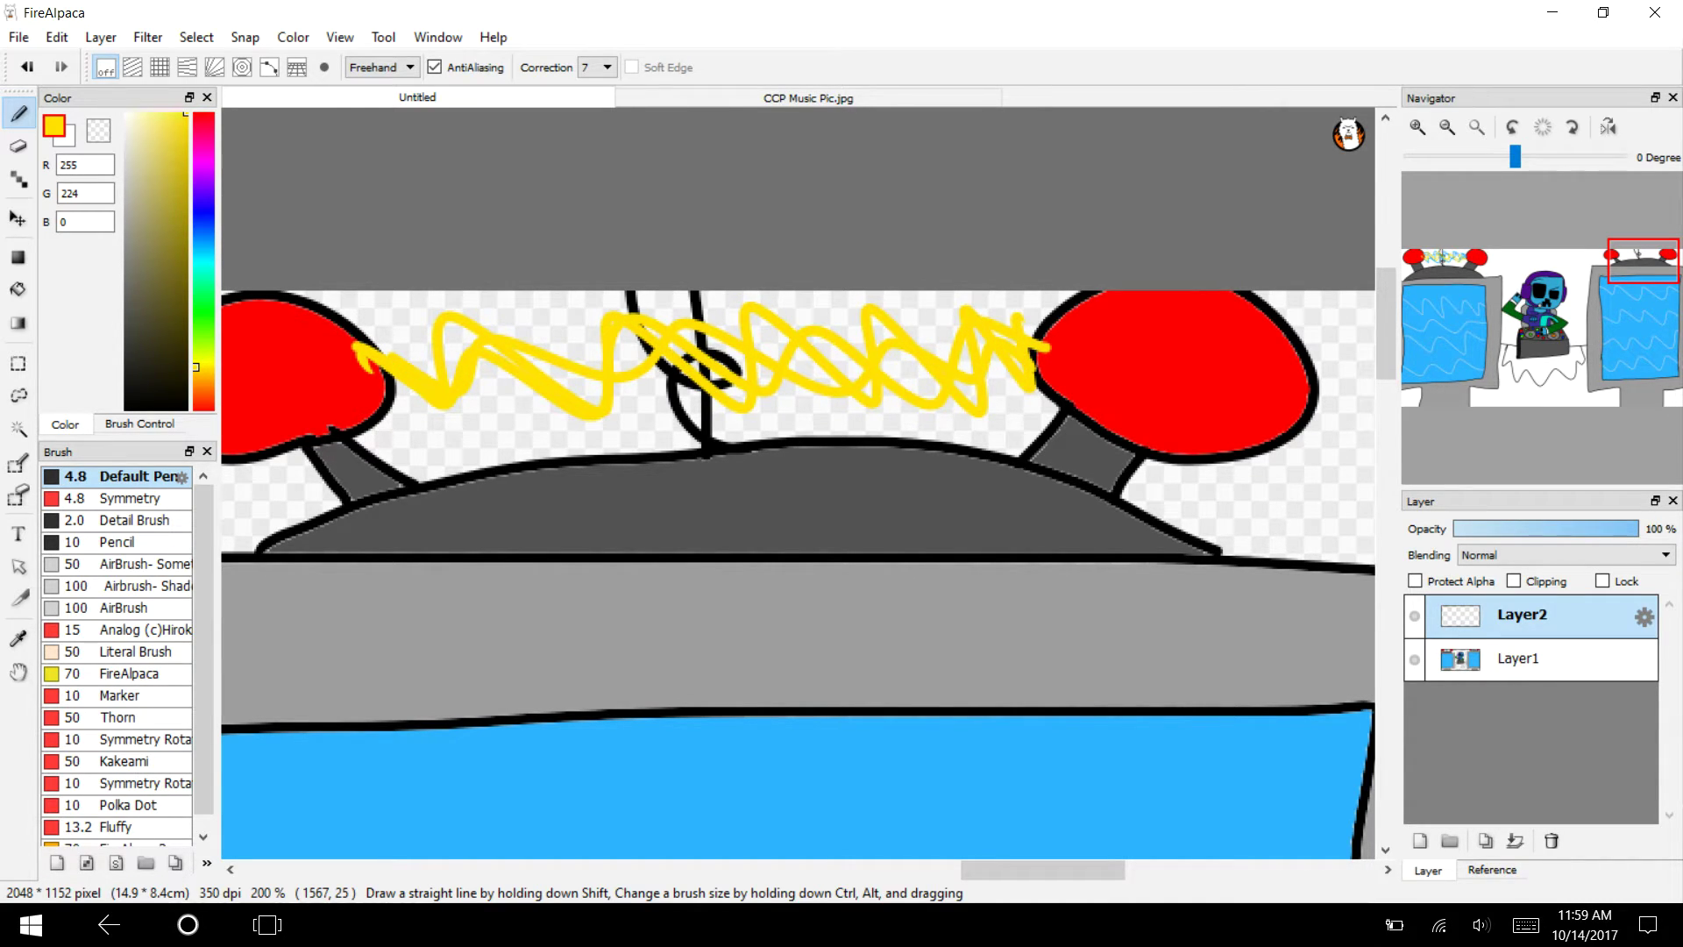
Add cyan (0, 235, 255) zigzags between the bulbs above the right screen and set the electricity layer's opacity to 67%.
{"action": "left_click", "coordinate": [203, 257]}
{"action": "mouse_move", "coordinate": [347, 321]}
{"action": "left_mouse_down"}
{"action": "mouse_move", "coordinate": [373, 355]}
{"action": "mouse_move", "coordinate": [653, 402]}
{"action": "left_mouse_up"}
{"action": "mouse_move", "coordinate": [656, 327]}
{"action": "left_mouse_down"}
{"action": "mouse_move", "coordinate": [1051, 379]}
{"action": "mouse_move", "coordinate": [911, 367]}
{"action": "mouse_move", "coordinate": [707, 315]}
{"action": "mouse_move", "coordinate": [528, 333]}
{"action": "mouse_move", "coordinate": [410, 382]}
{"action": "mouse_move", "coordinate": [350, 355]}
{"action": "left_mouse_up"}
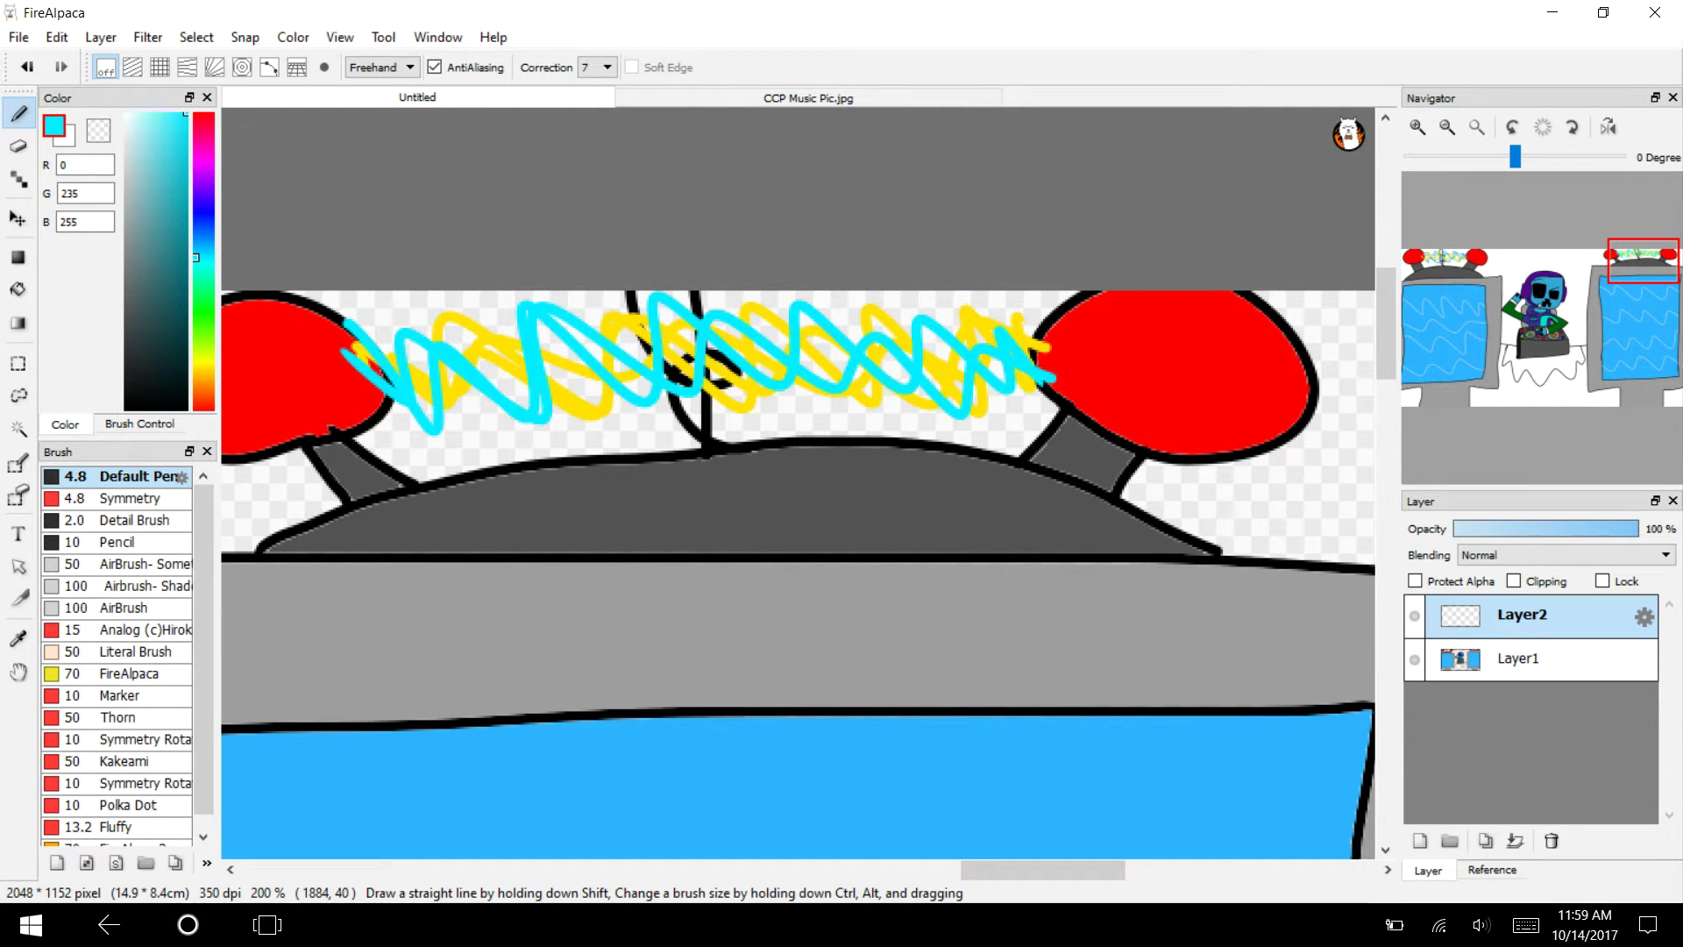
{"action": "left_click", "coordinate": [1477, 128]}
{"action": "left_click", "coordinate": [1581, 527]}
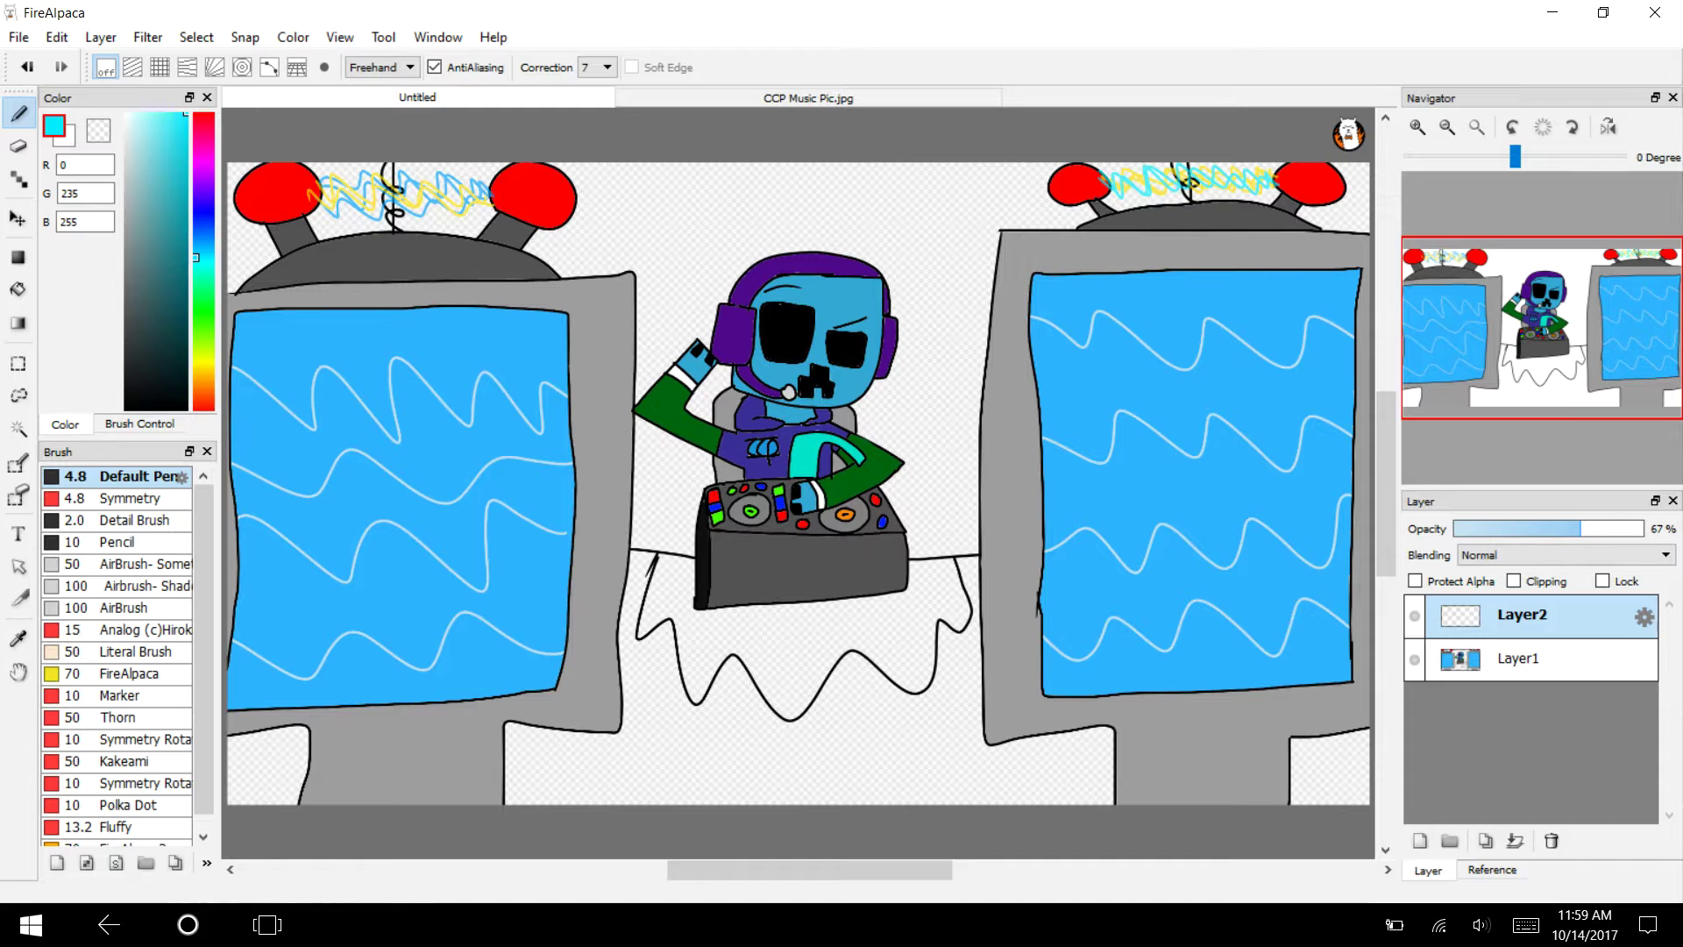
On Layer1, bucket-fill the three floor areas below and beside the monitor stands with muted lavender (149, 150, 209).
{"action": "left_click", "coordinate": [1540, 659]}
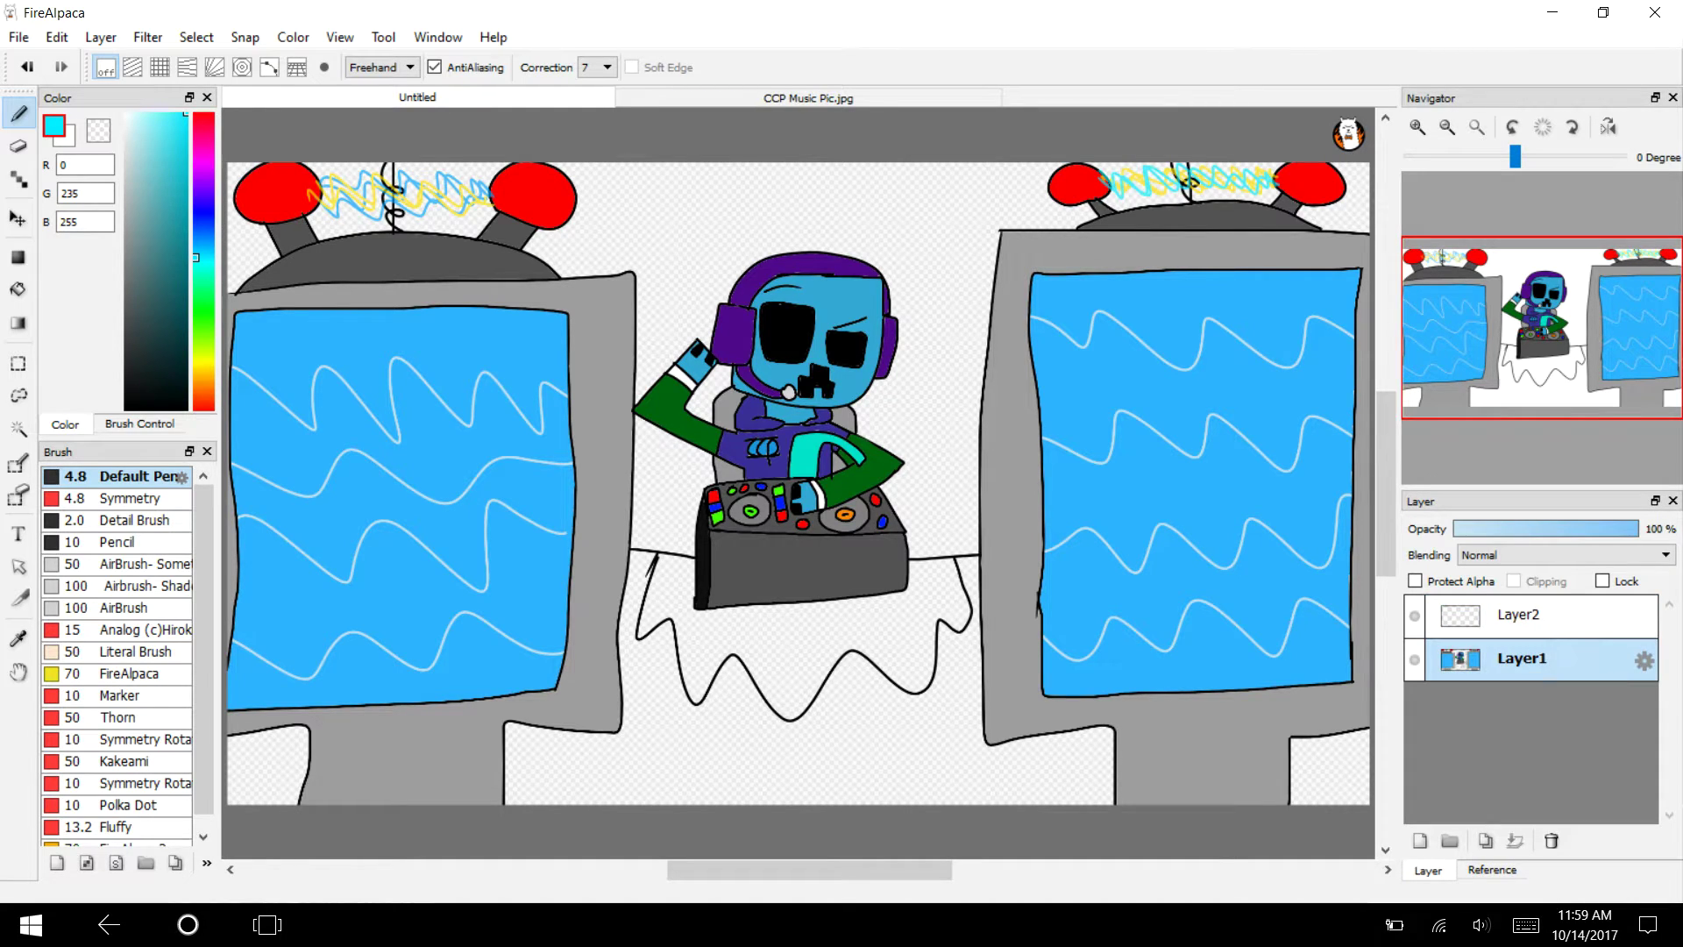
{"action": "left_click", "coordinate": [126, 408]}
{"action": "left_click", "coordinate": [203, 213]}
{"action": "left_click_drag", "start_coordinate": [147, 262], "coordinate": [142, 167]}
{"action": "left_click", "coordinate": [17, 257]}
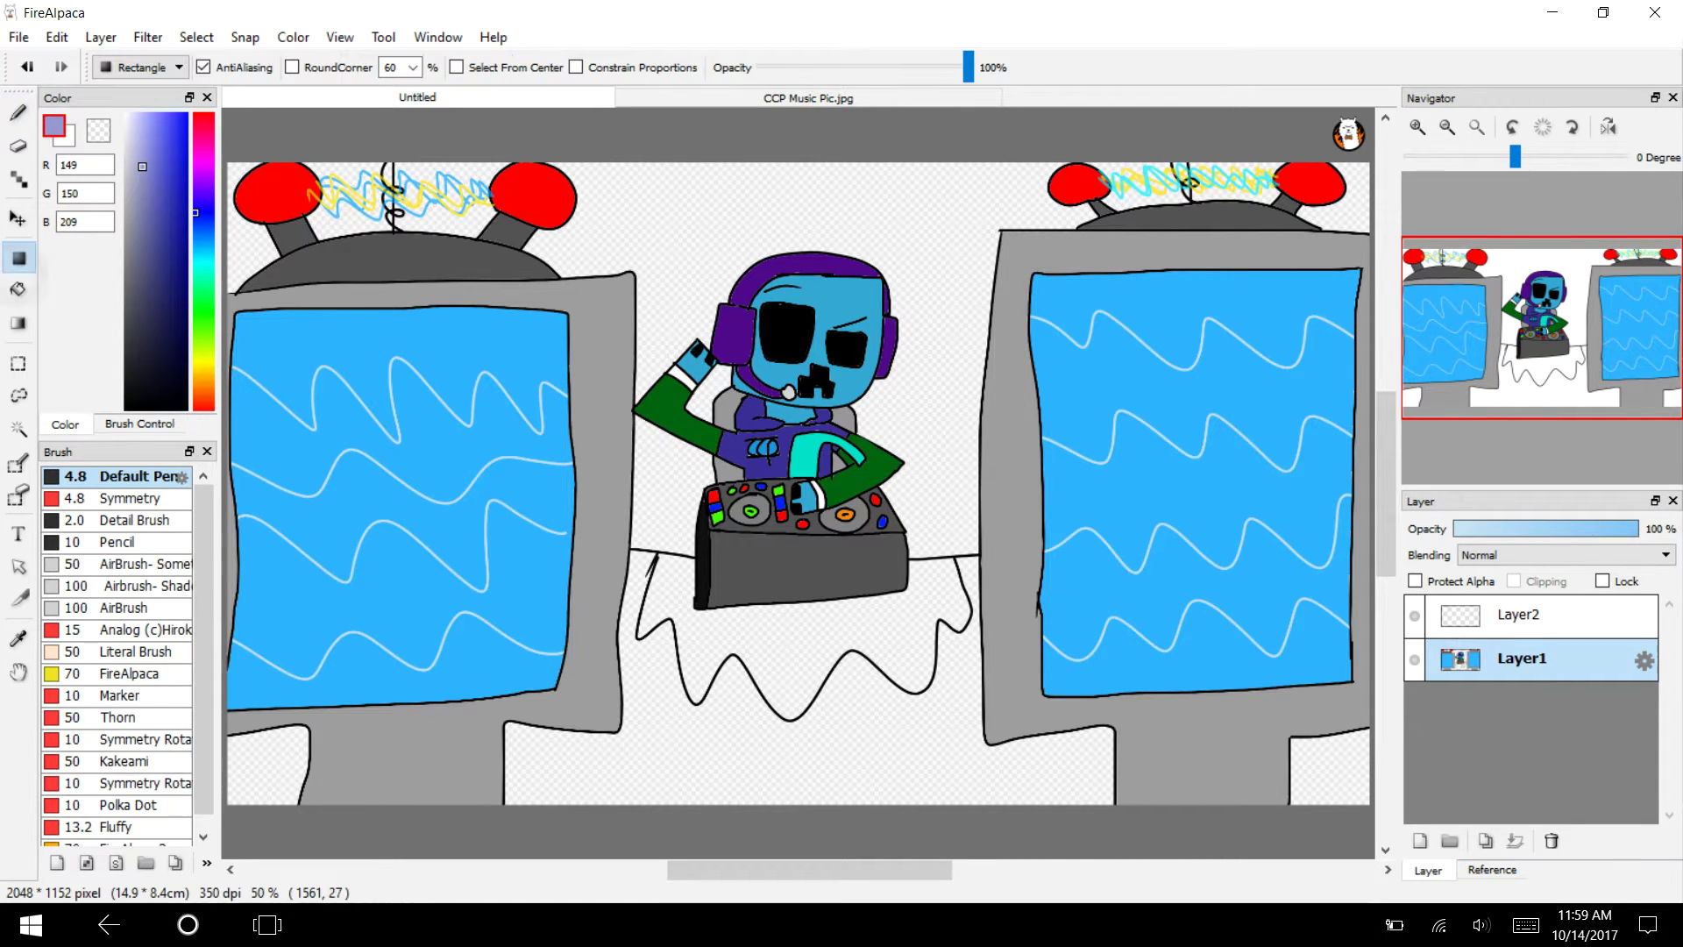
{"action": "left_click", "coordinate": [17, 289]}
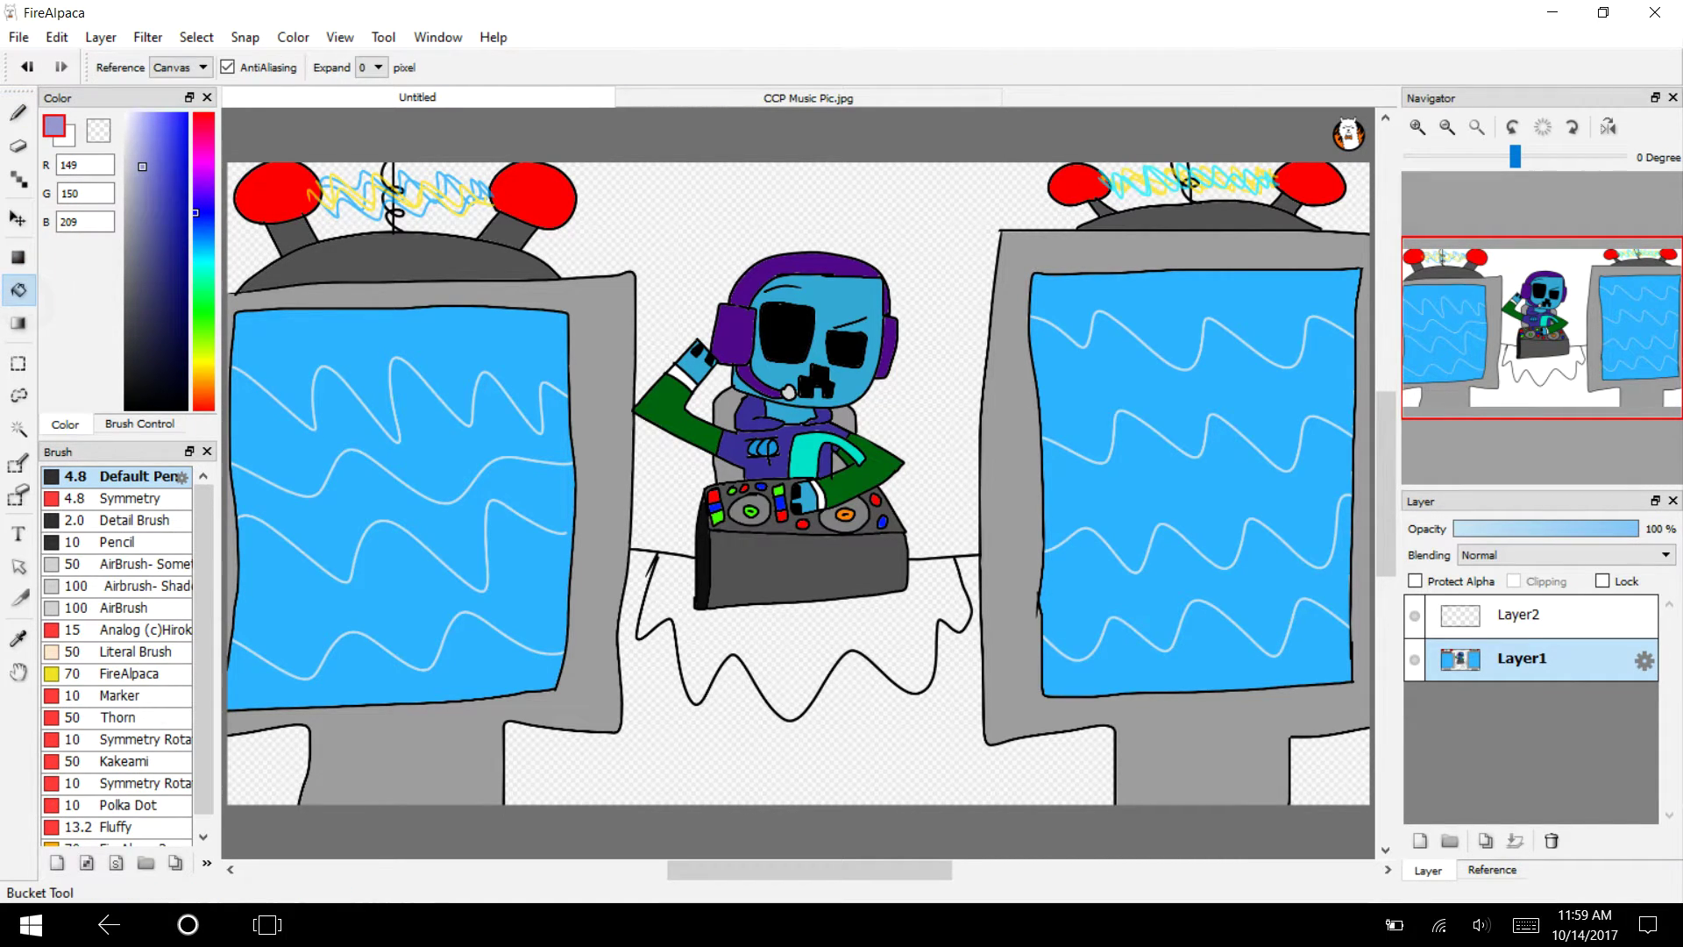
{"action": "left_click", "coordinate": [614, 774]}
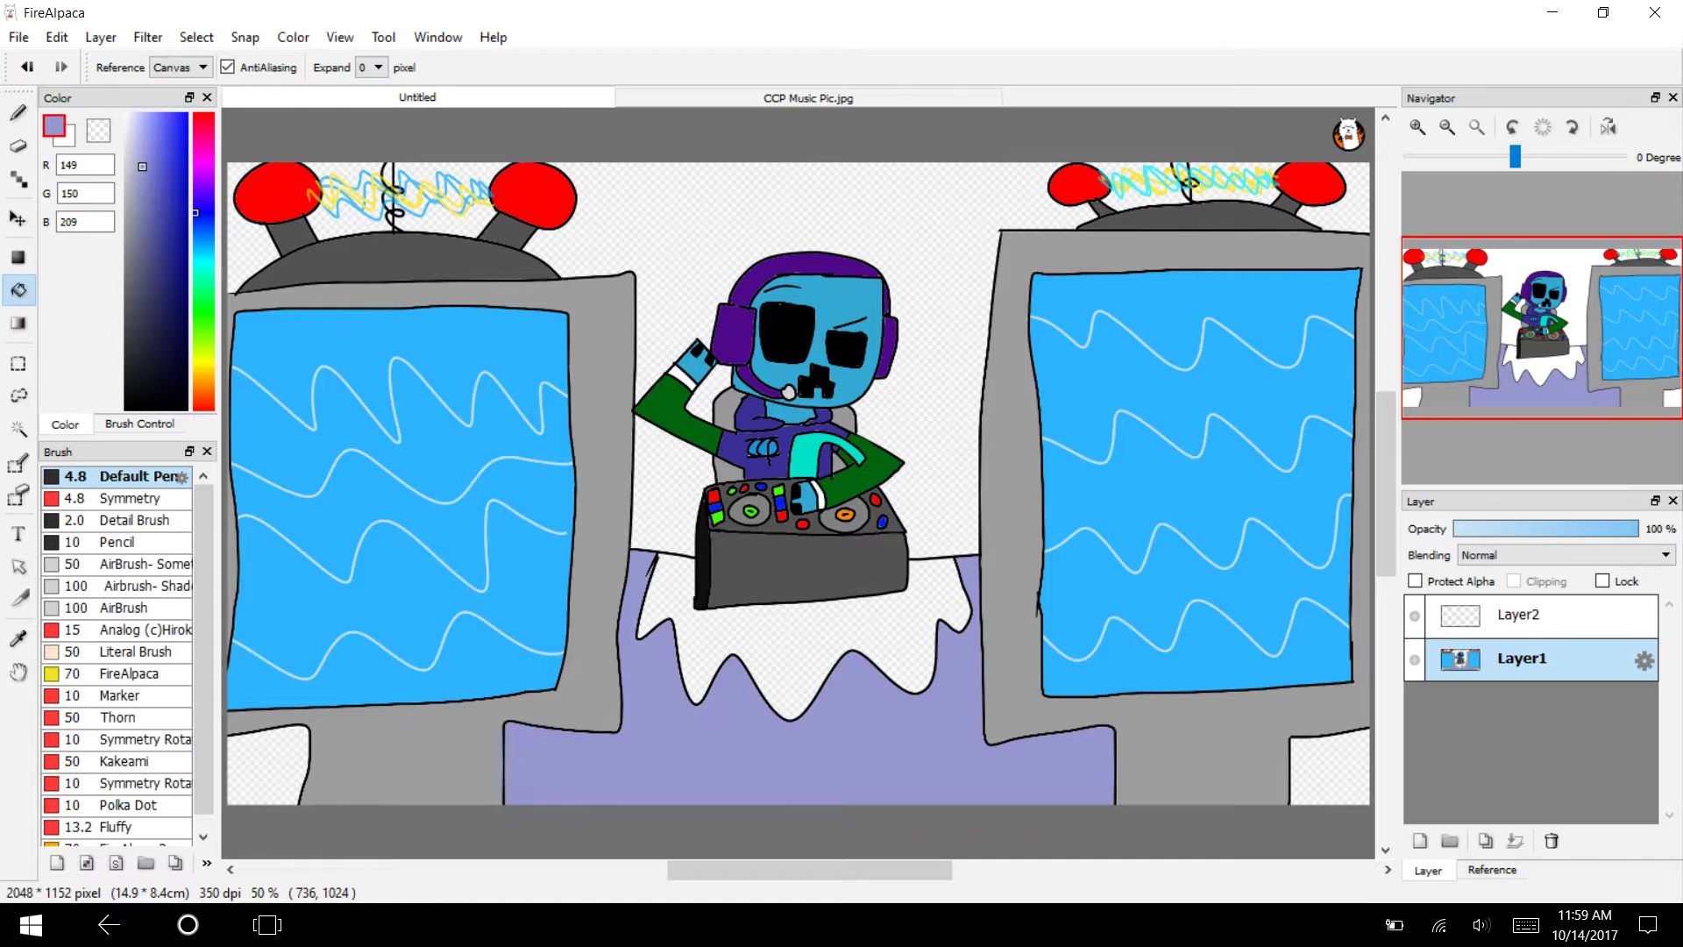
{"action": "left_click", "coordinate": [277, 769]}
{"action": "left_click", "coordinate": [1328, 770]}
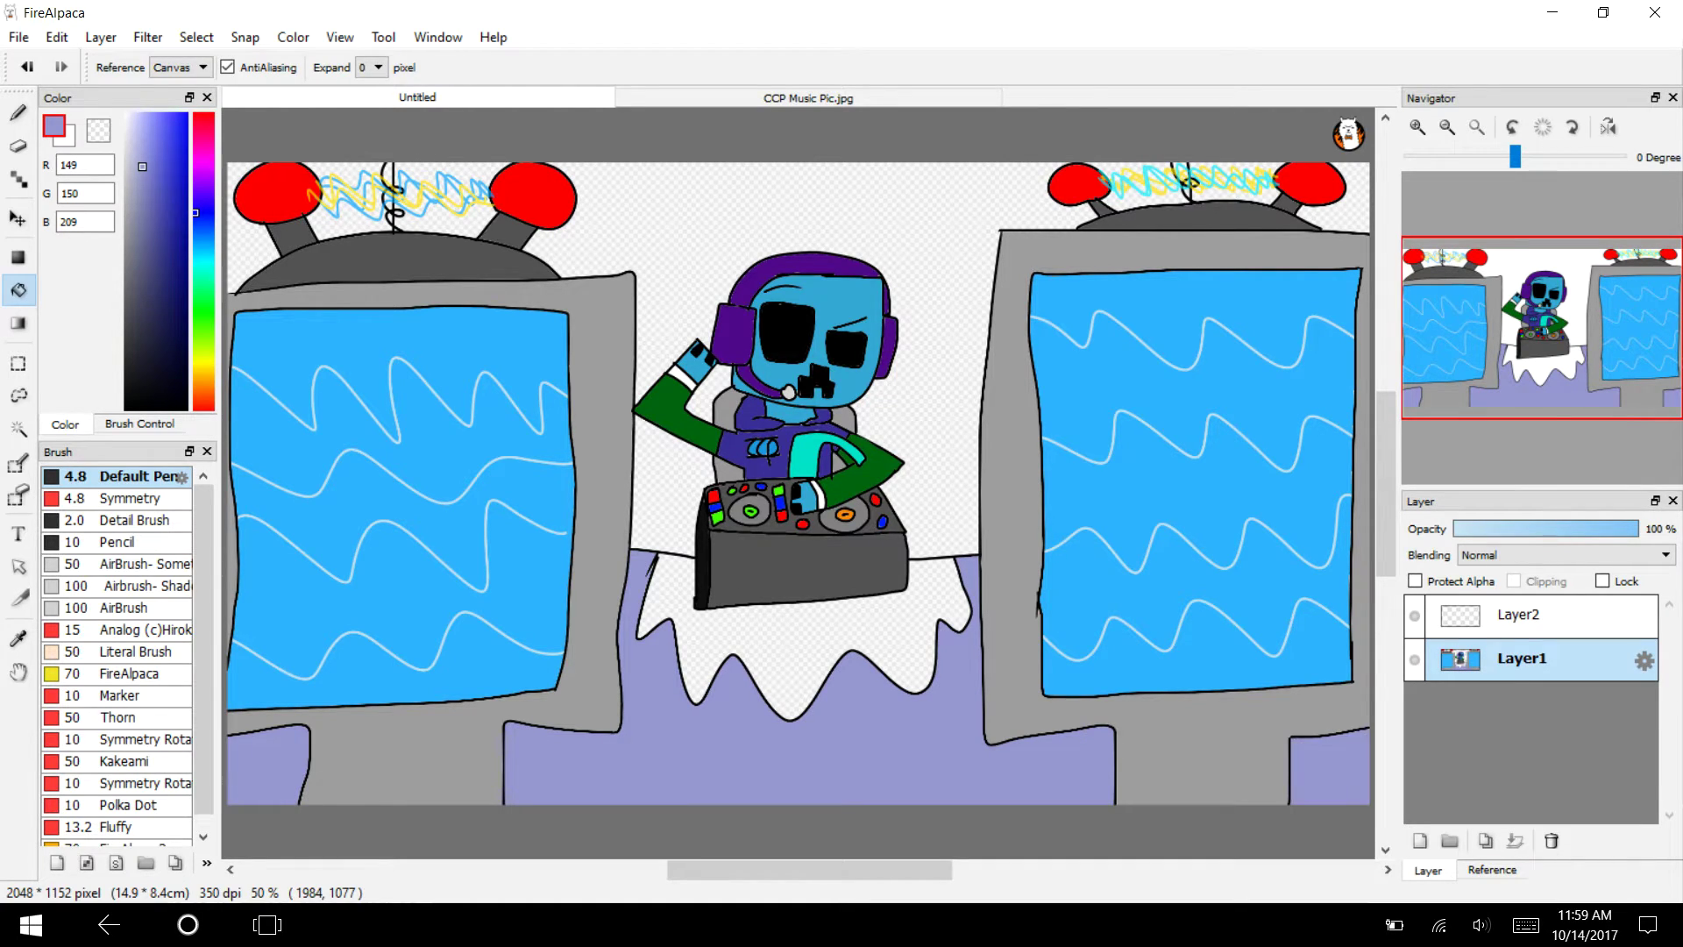
Fill the jagged cloth below the mixer with orange (255, 162, 0) and recolour it golden yellow (255, 207, 0).
{"action": "left_click", "coordinate": [202, 378]}
{"action": "left_click", "coordinate": [186, 114]}
{"action": "left_click", "coordinate": [779, 650]}
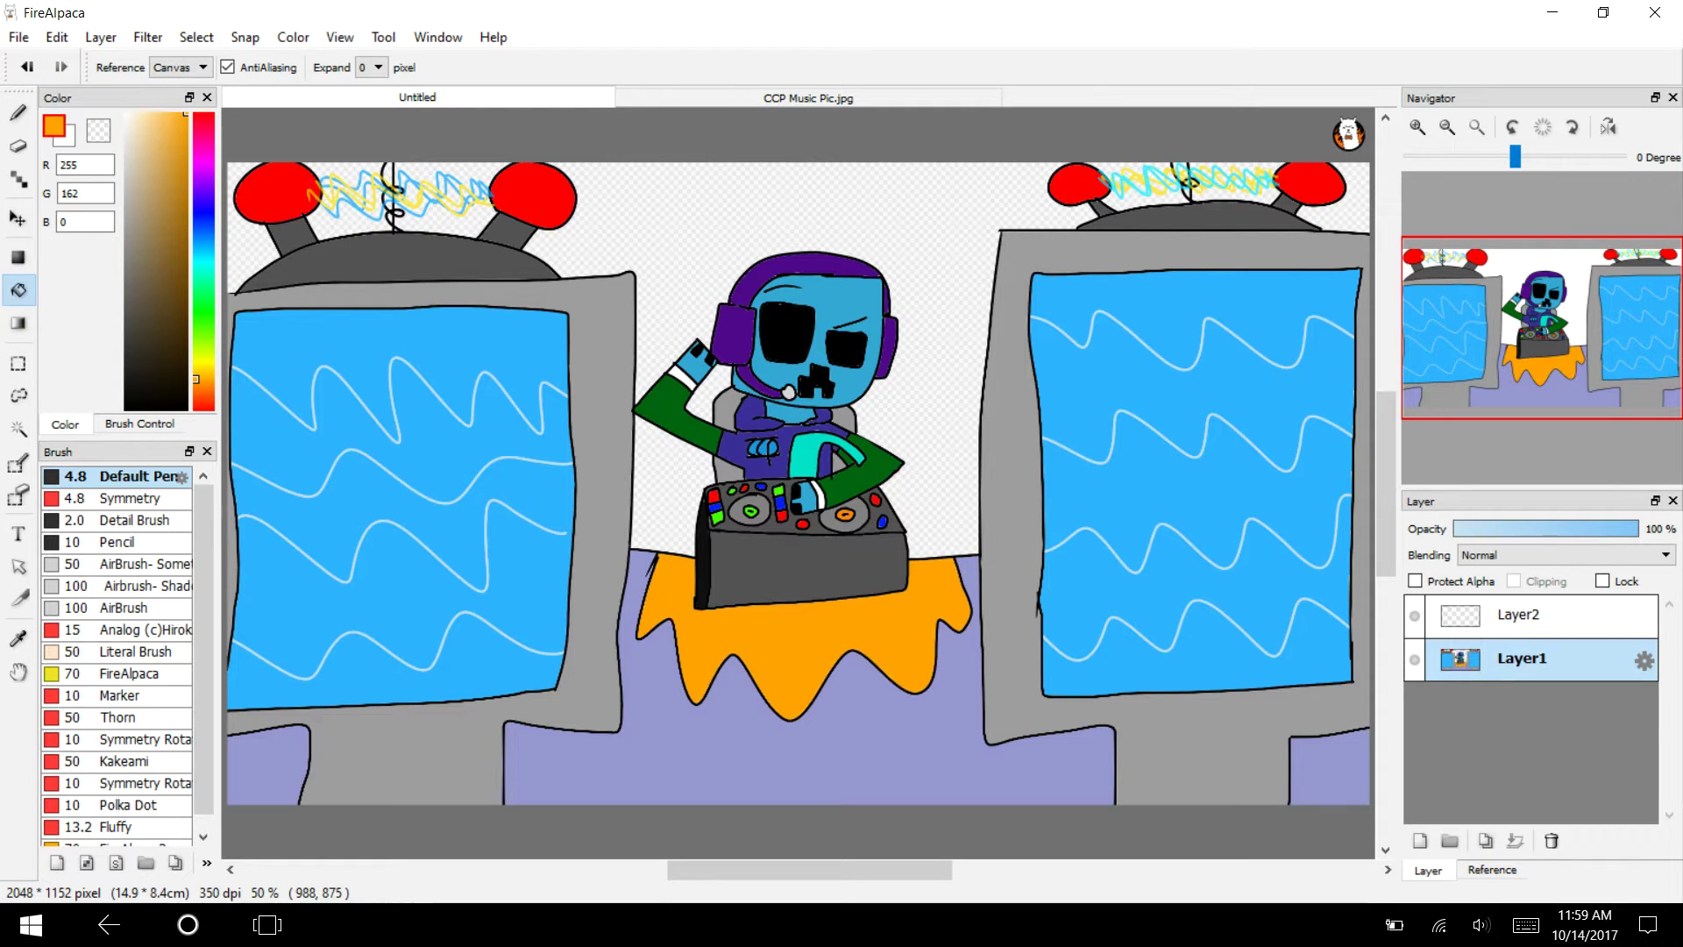
{"action": "left_click", "coordinate": [203, 370]}
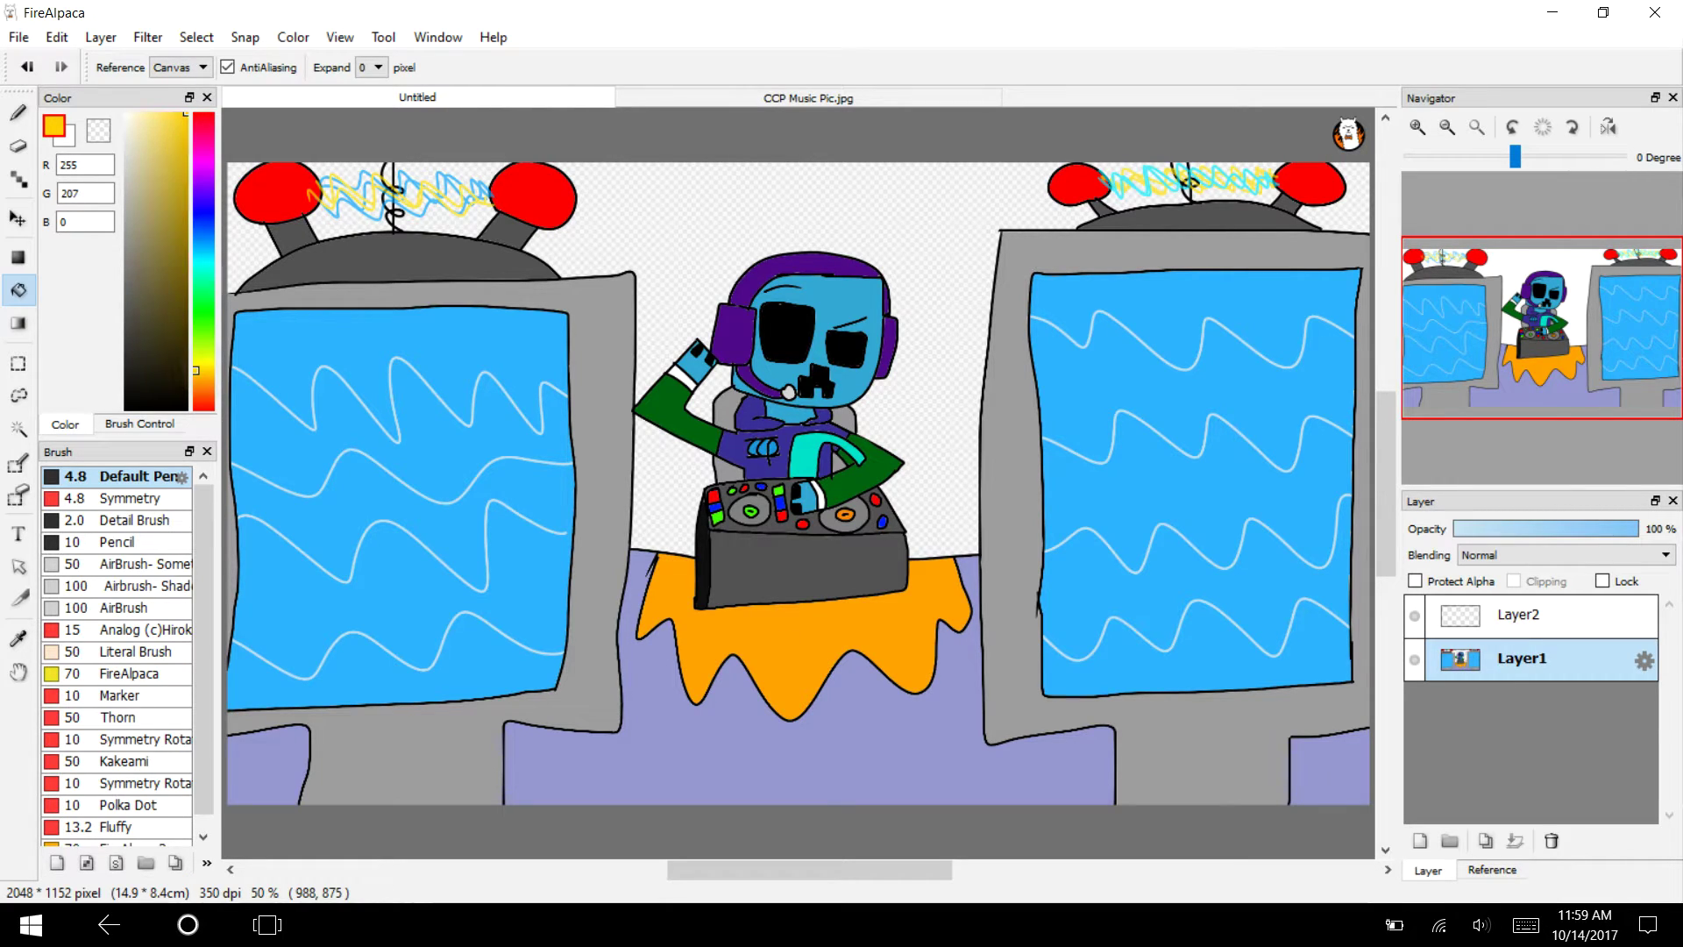
{"action": "left_click", "coordinate": [792, 639]}
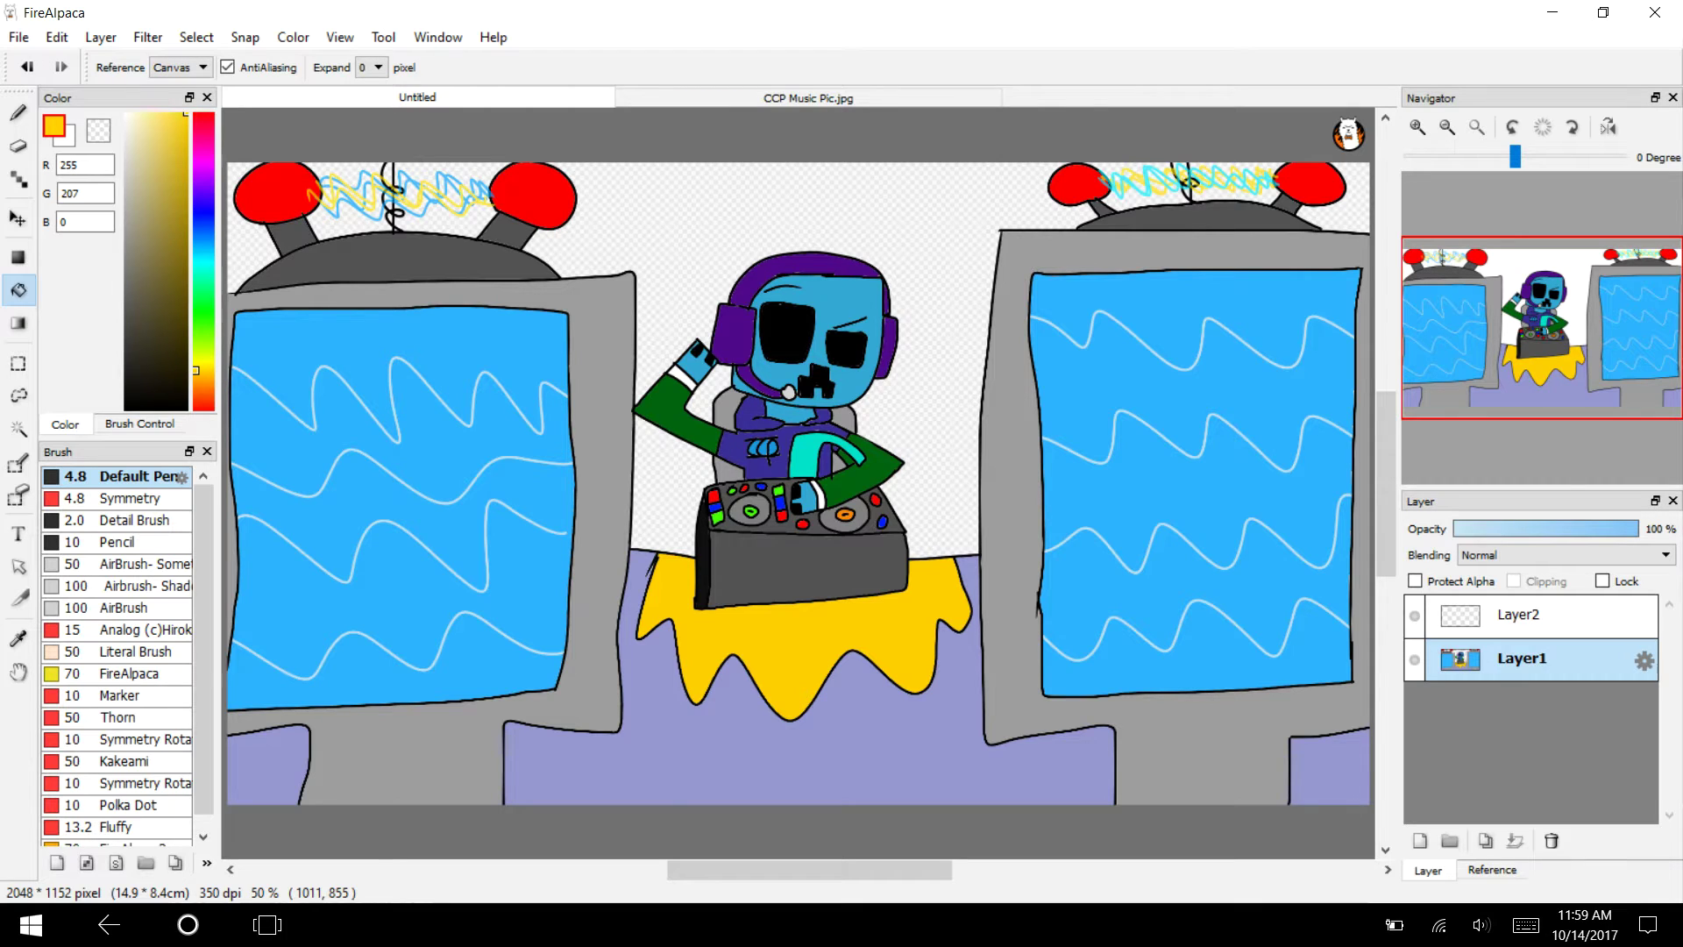
Set the drawing colour to soft green (116, 191, 116).
{"action": "left_click", "coordinate": [203, 310]}
{"action": "left_click", "coordinate": [149, 188]}
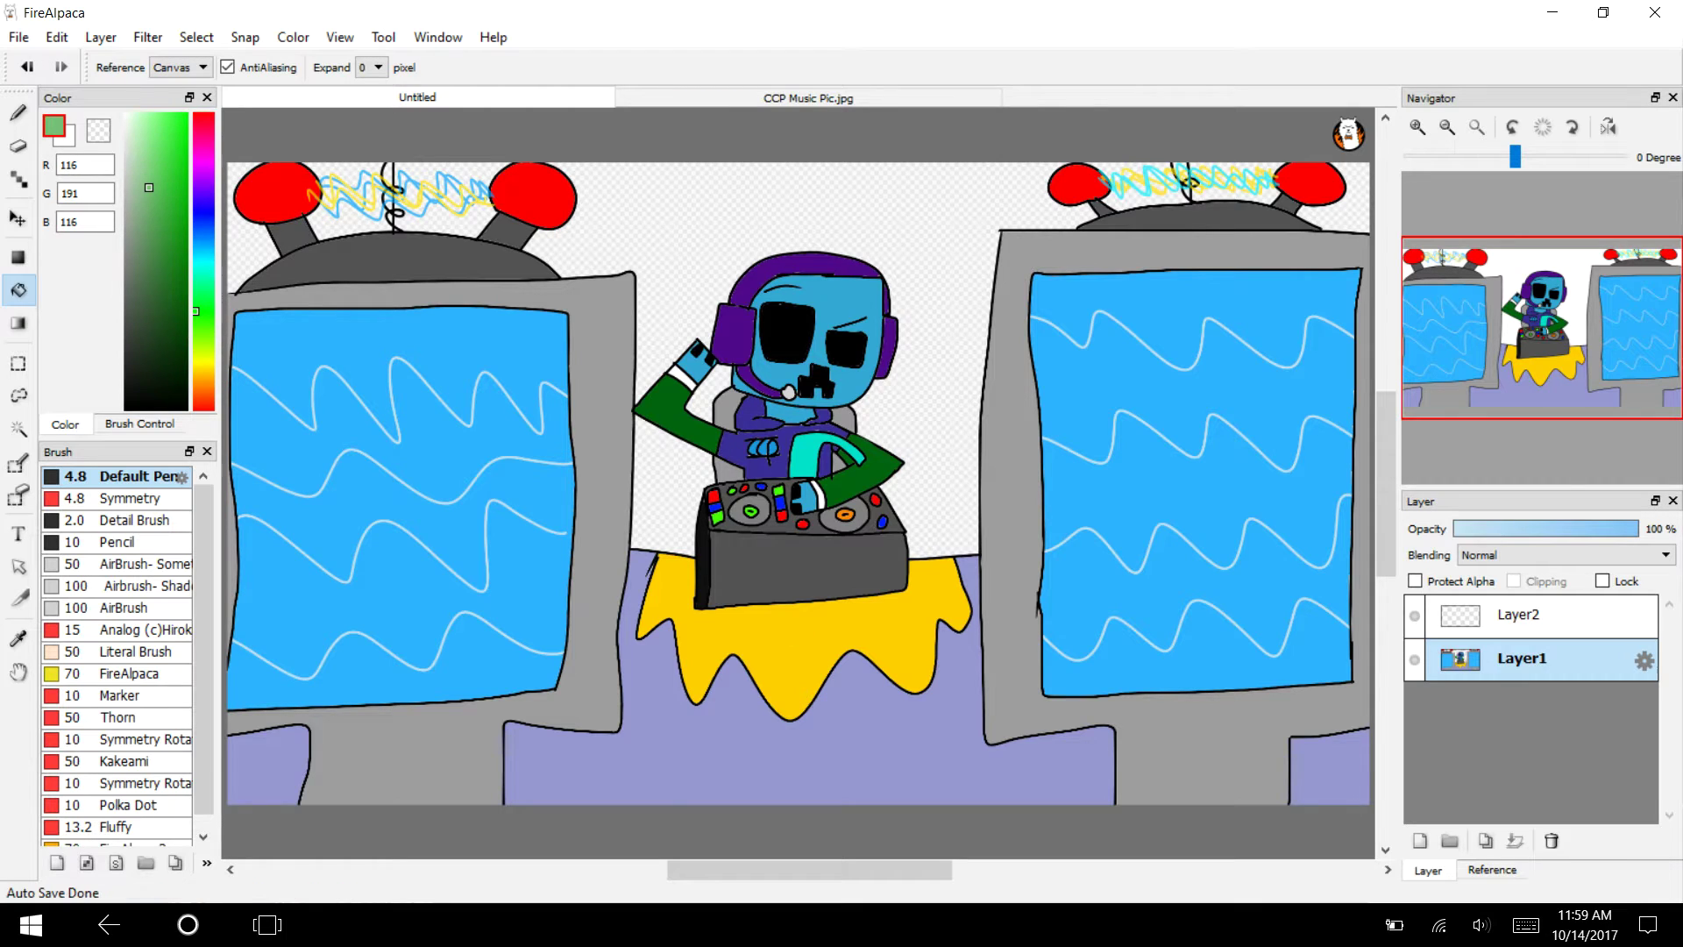
Try filling the background sections around the character with the green directly on Layer1, and undo the fills.
{"action": "left_click", "coordinate": [647, 255]}
{"action": "left_click", "coordinate": [671, 498]}
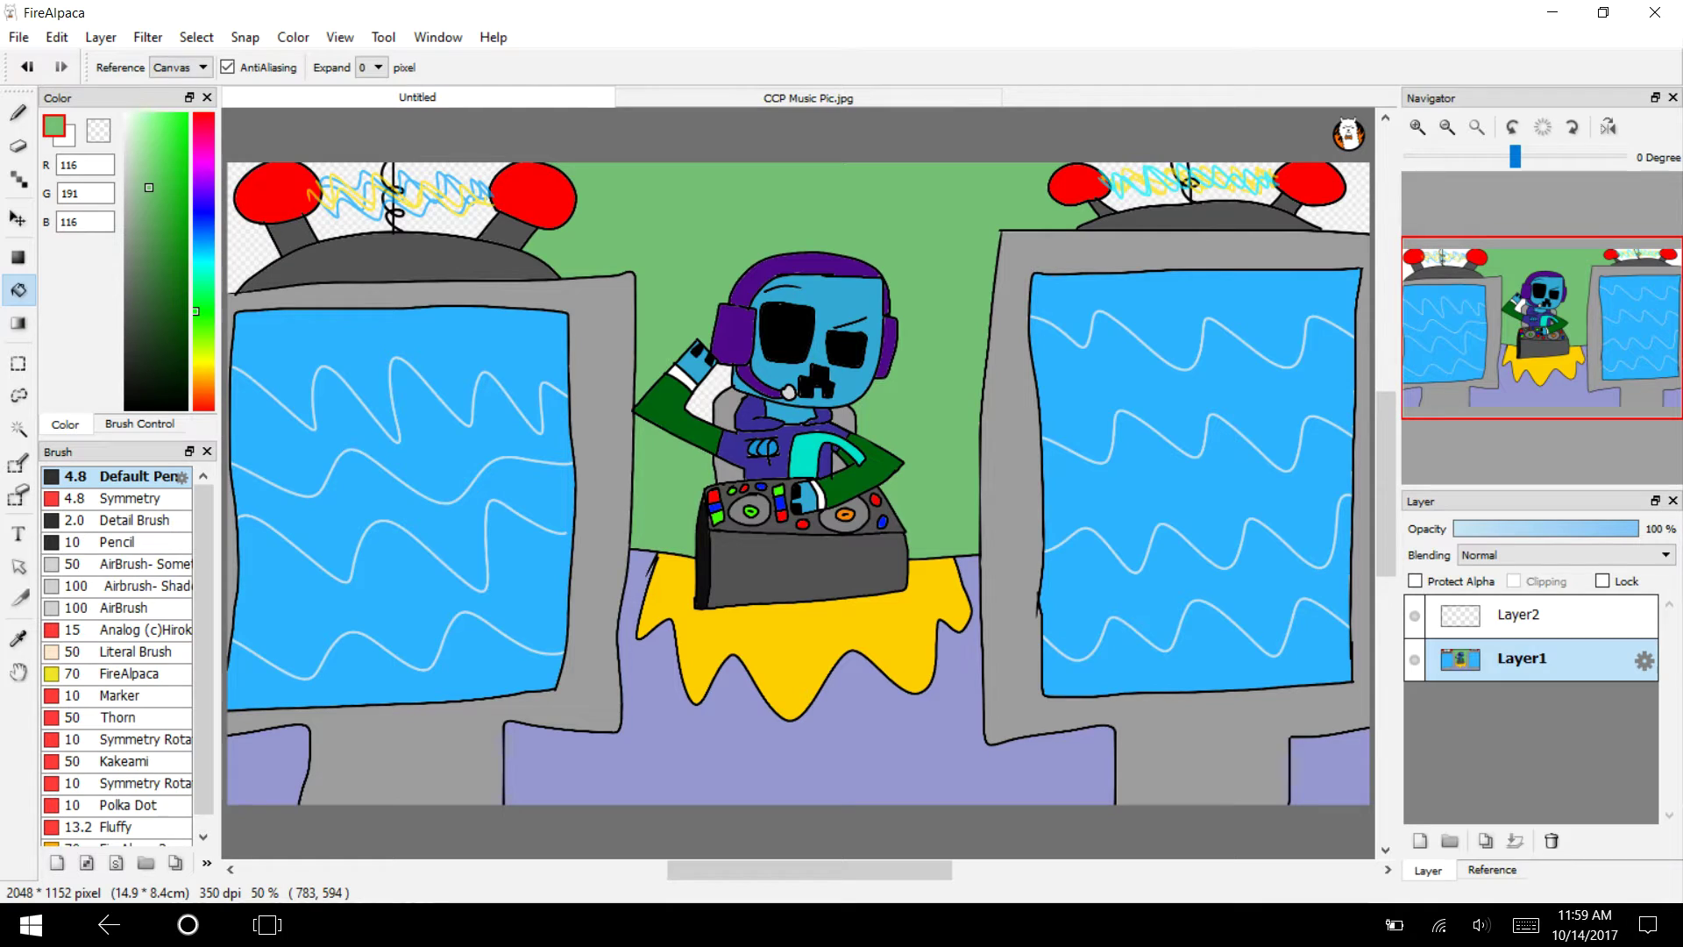
{"action": "left_click", "coordinate": [704, 396]}
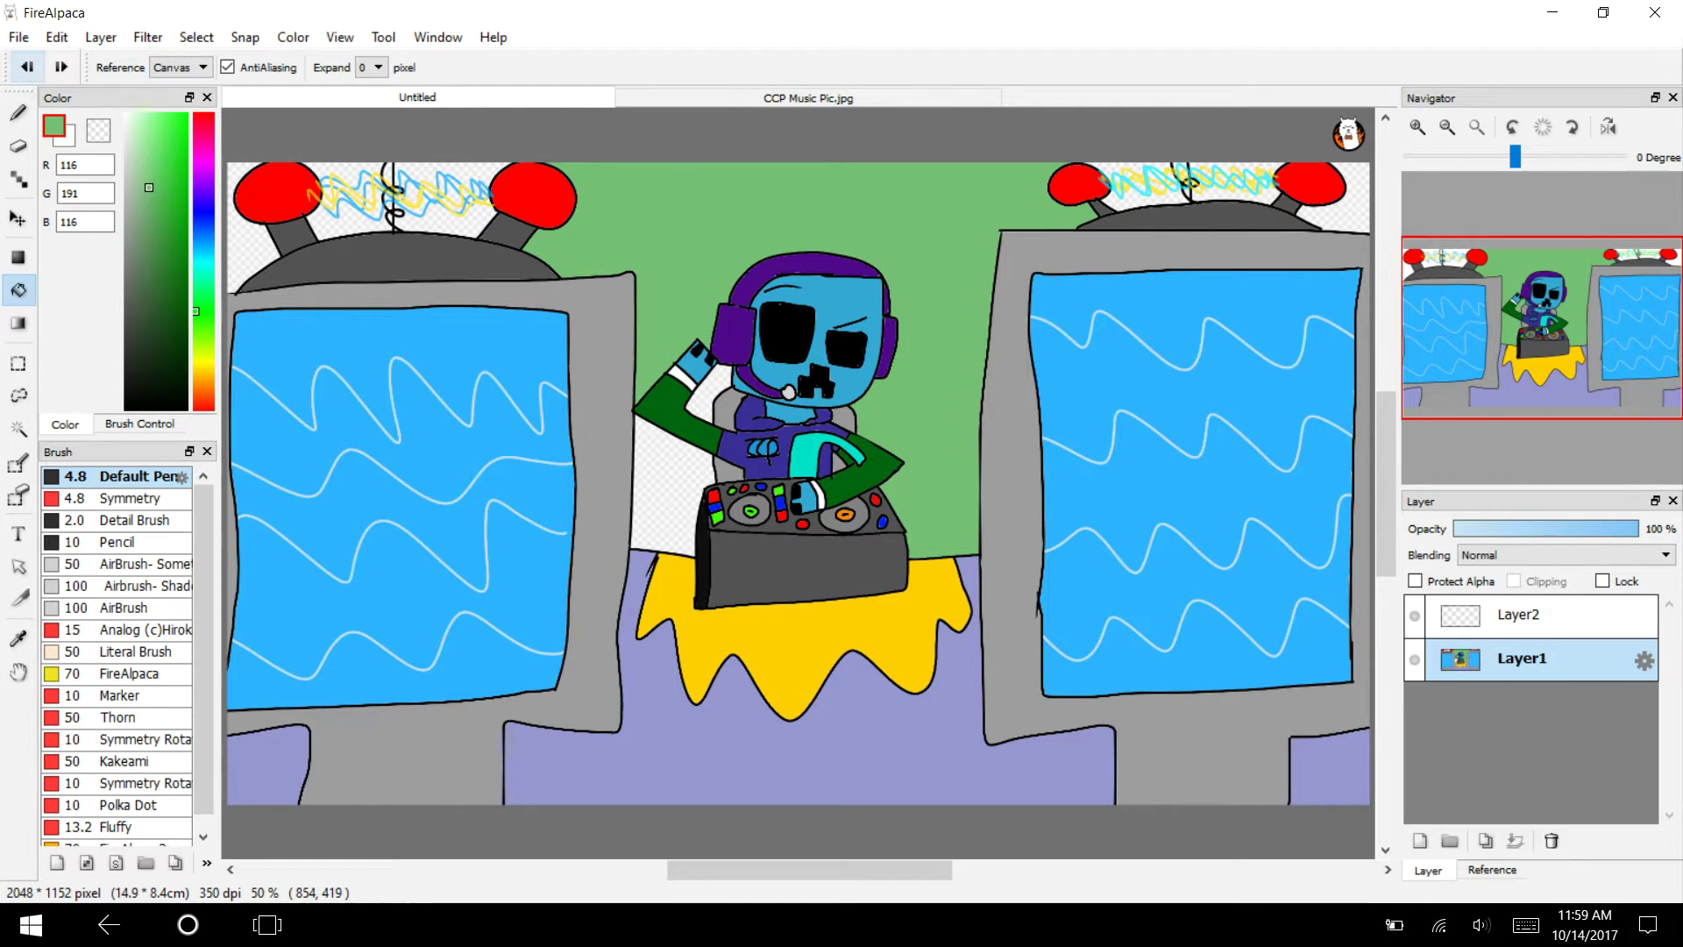
{"action": "left_click", "coordinate": [27, 67]}
{"action": "left_click", "coordinate": [61, 67]}
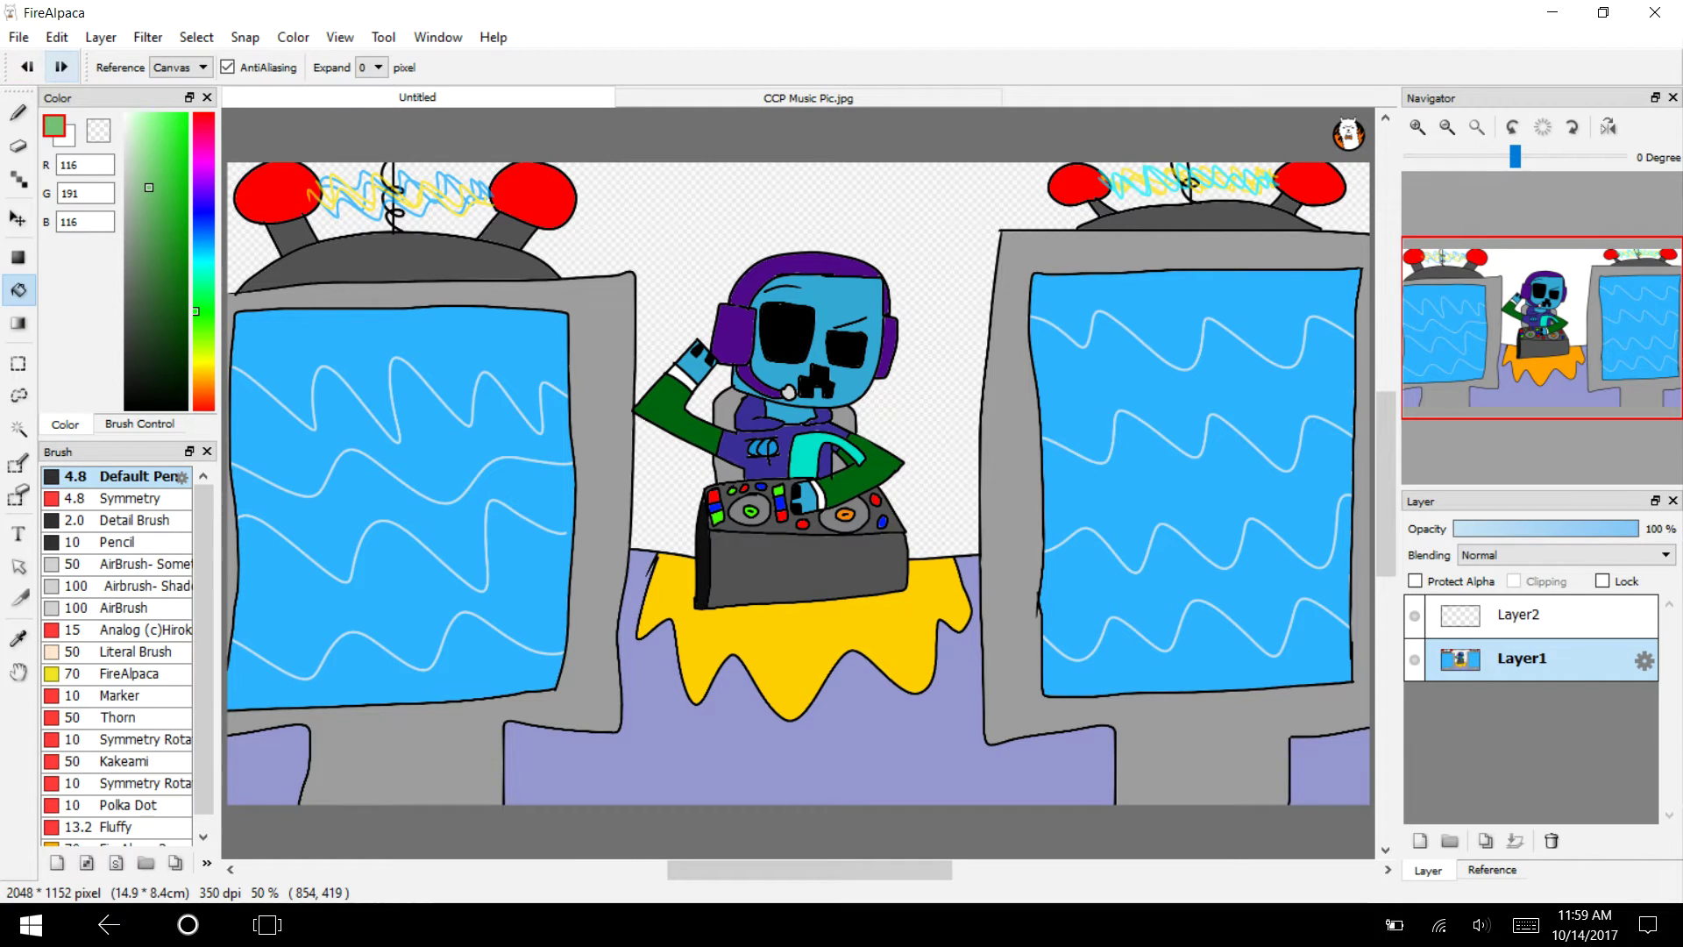
Add a layer beneath Layer1, fill it entirely with the green while the other two layers are hidden, and show them again.
{"action": "left_click", "coordinate": [99, 36]}
{"action": "left_click", "coordinate": [123, 63]}
{"action": "left_click_drag", "start_coordinate": [1534, 659], "coordinate": [1534, 714]}
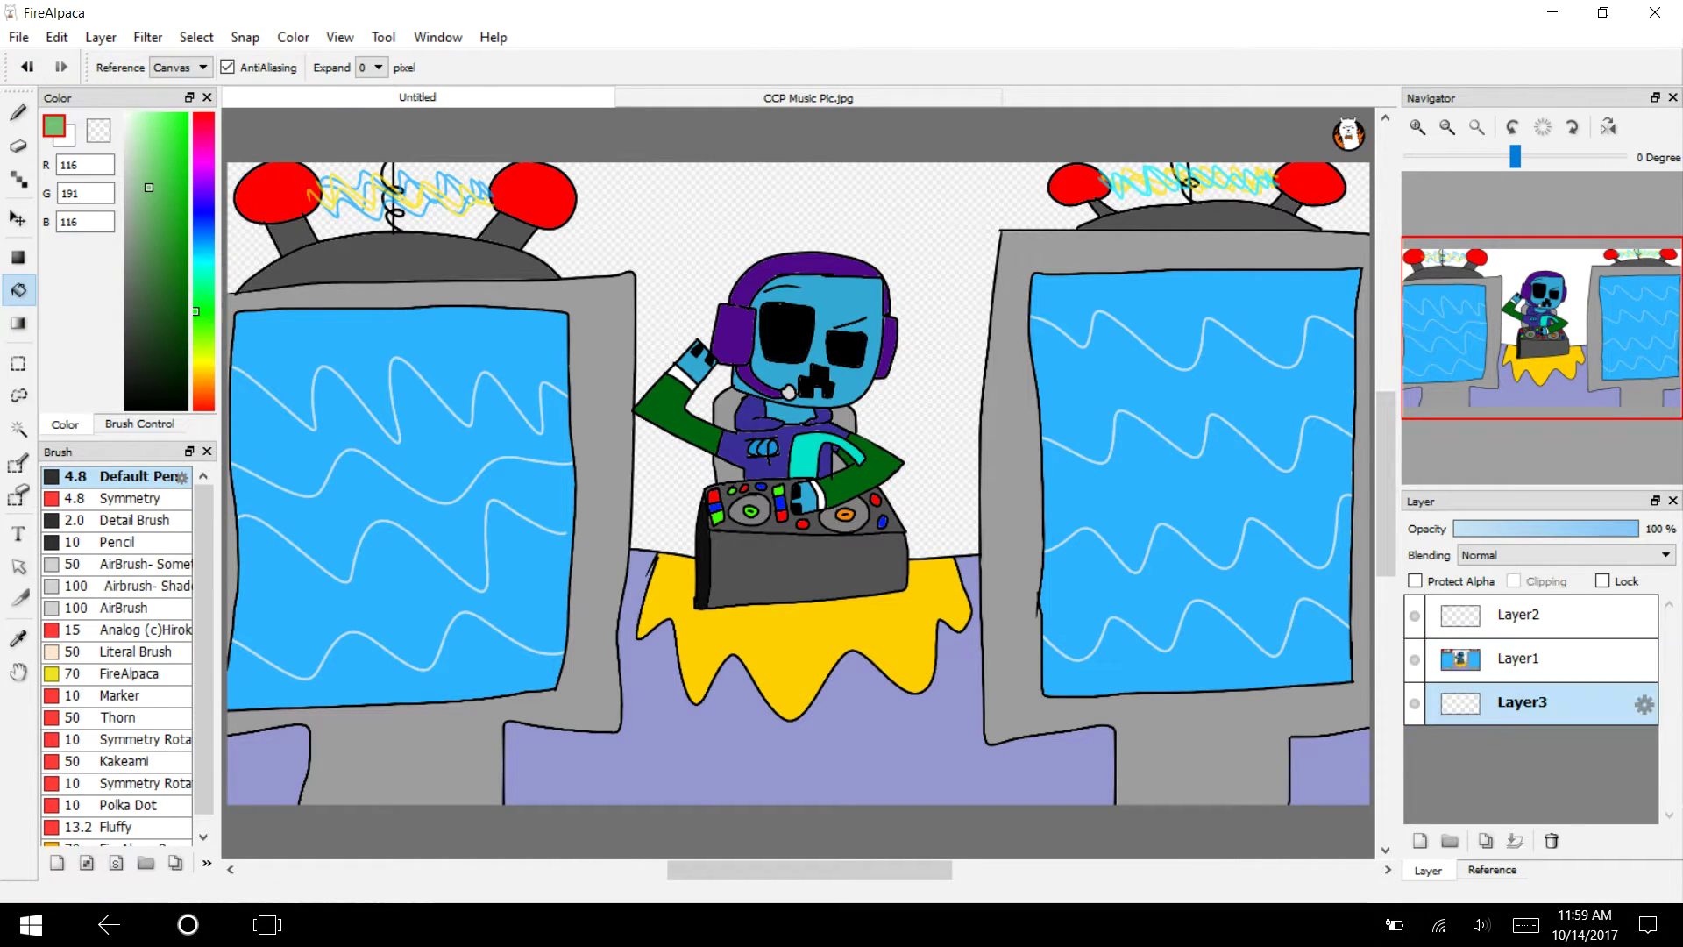
{"action": "left_click", "coordinate": [1414, 658]}
{"action": "left_click", "coordinate": [1414, 615]}
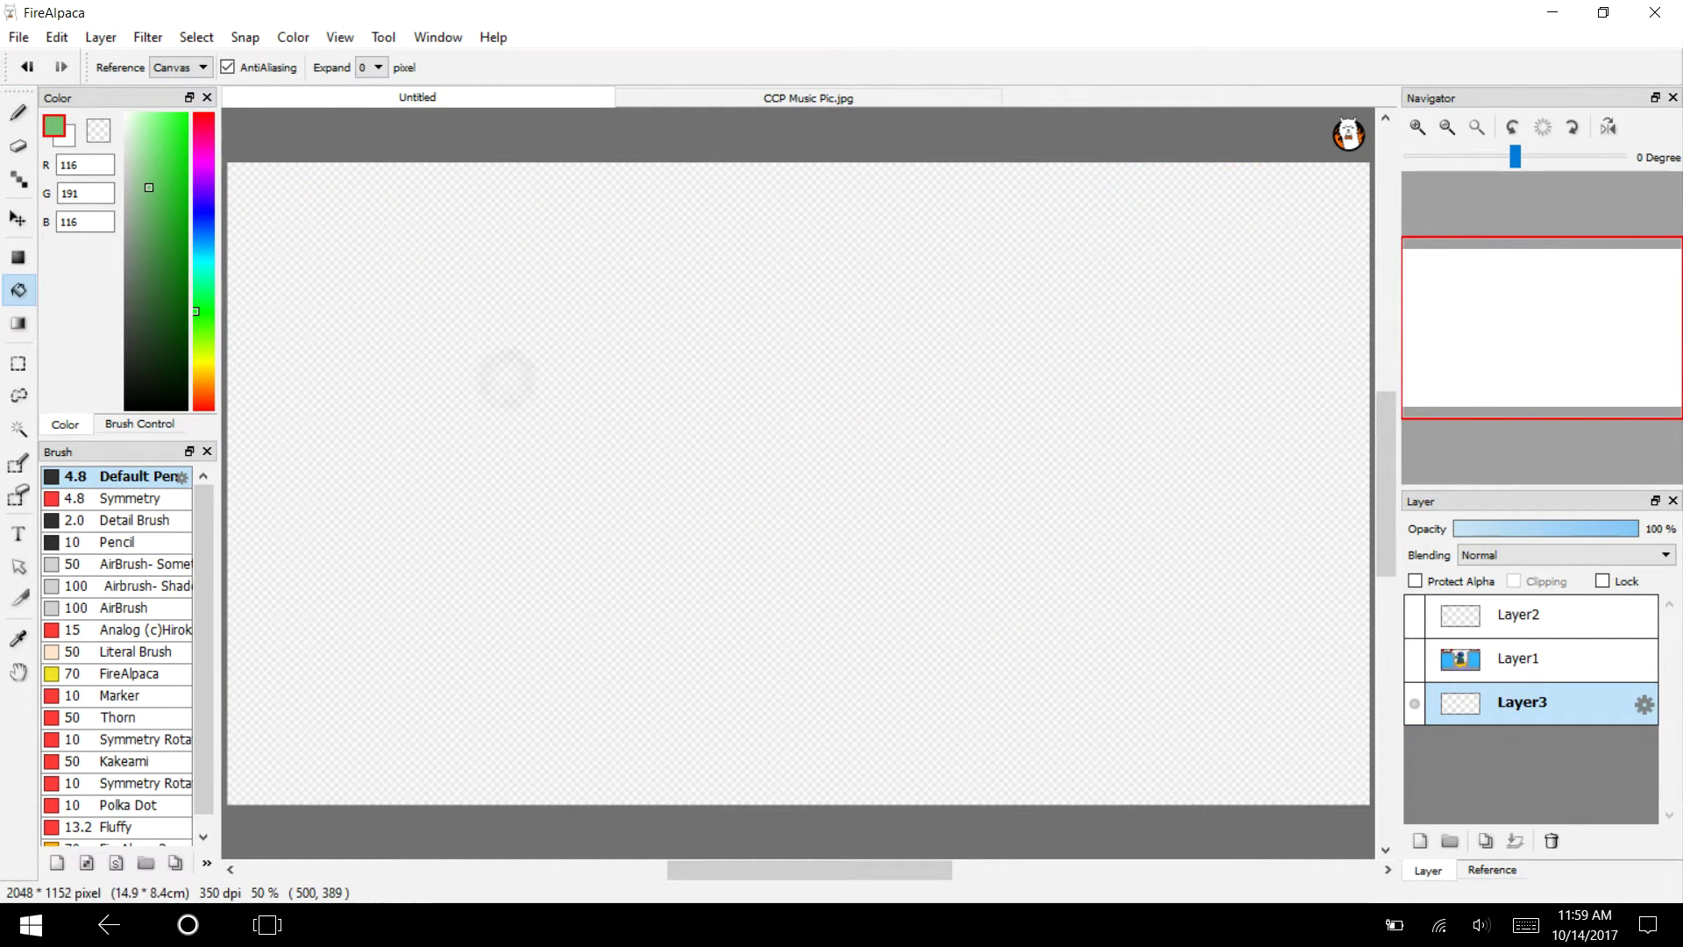
{"action": "left_click", "coordinate": [797, 483]}
{"action": "left_click", "coordinate": [1414, 659]}
{"action": "left_click", "coordinate": [1414, 614]}
Select Layer2 and set the drawing colour to black for the pen.
{"action": "left_click", "coordinate": [1539, 615]}
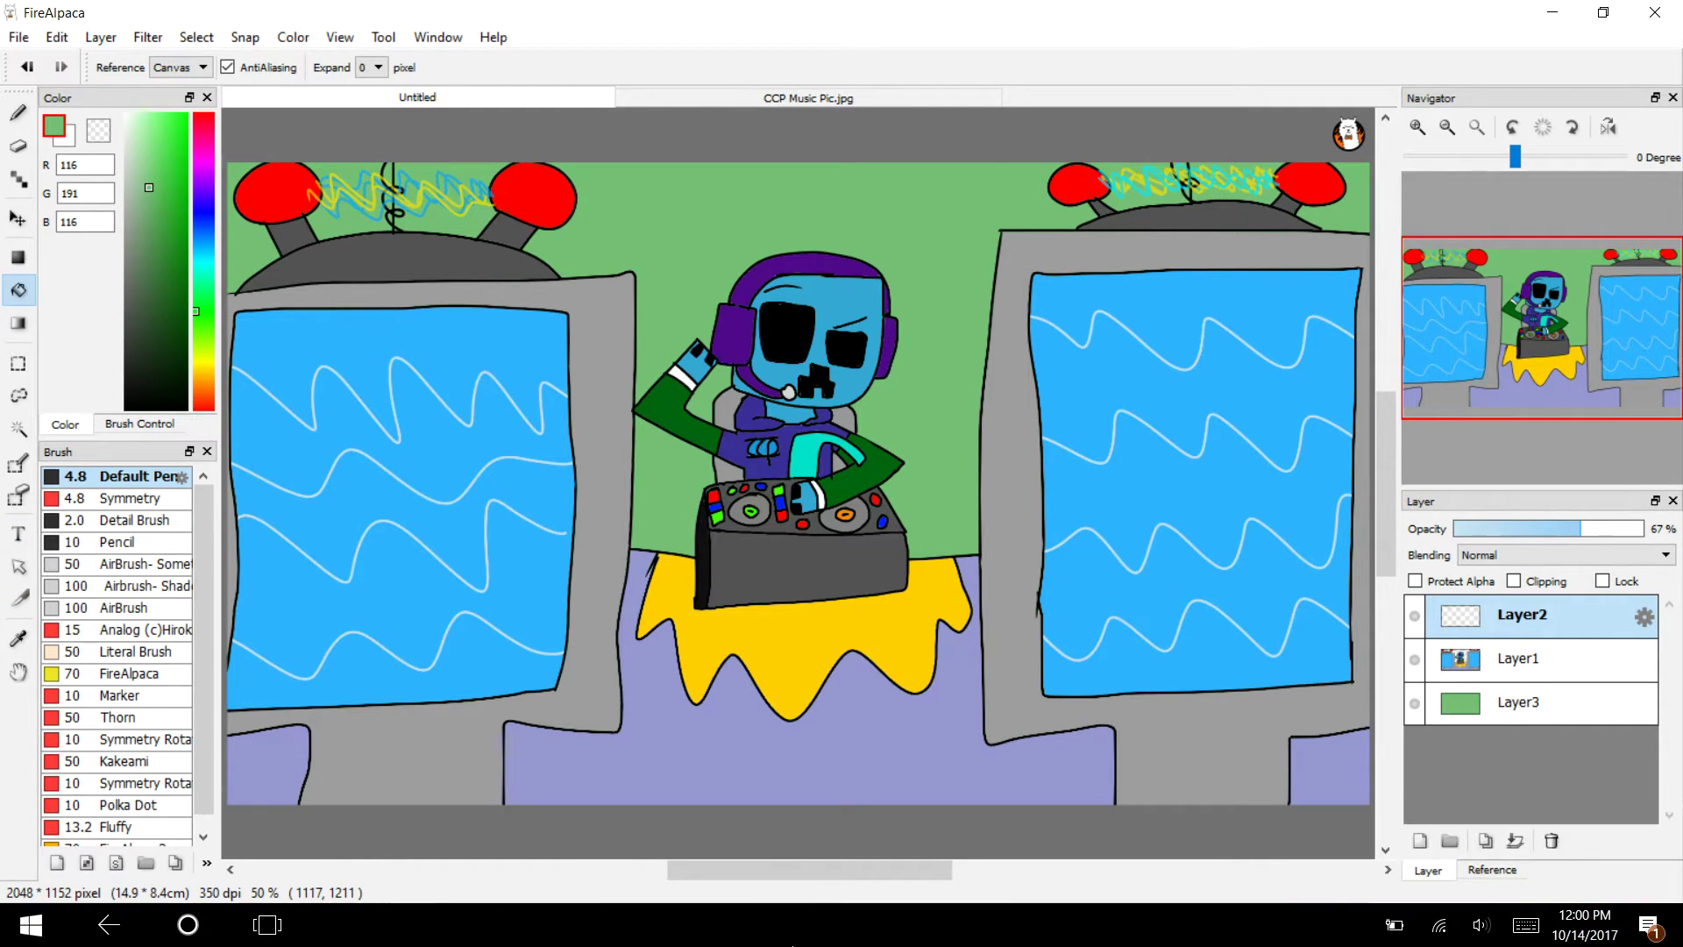
{"action": "key", "text": "b"}
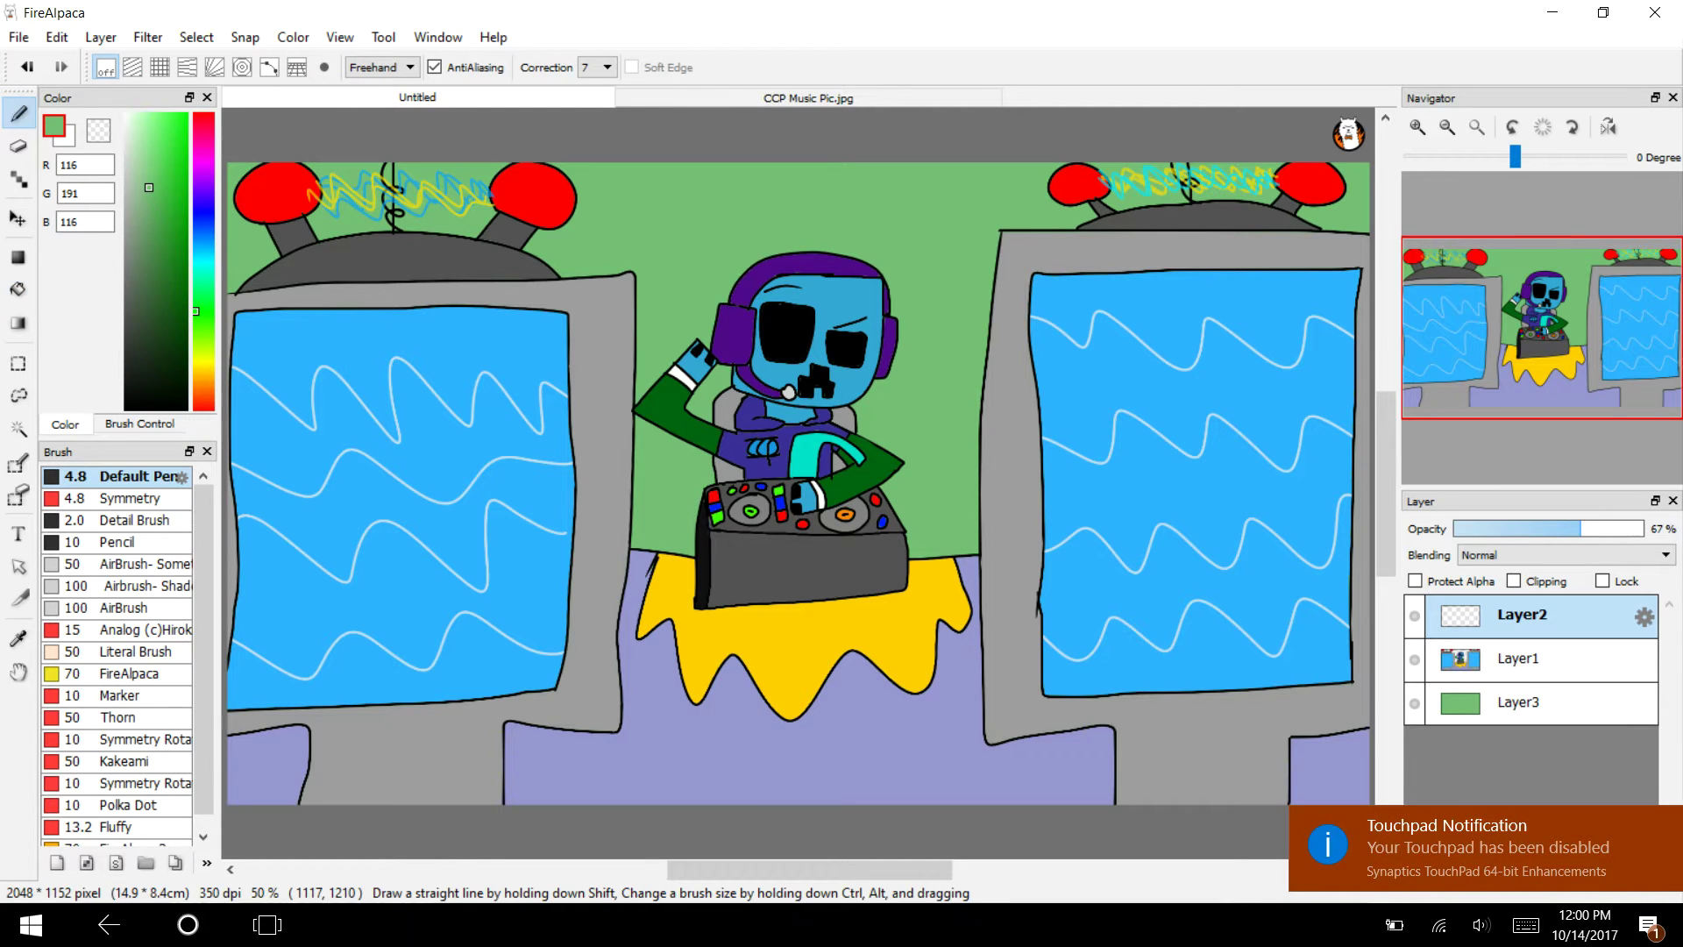
{"action": "left_click", "coordinate": [126, 408]}
{"action": "left_click", "coordinate": [1417, 127]}
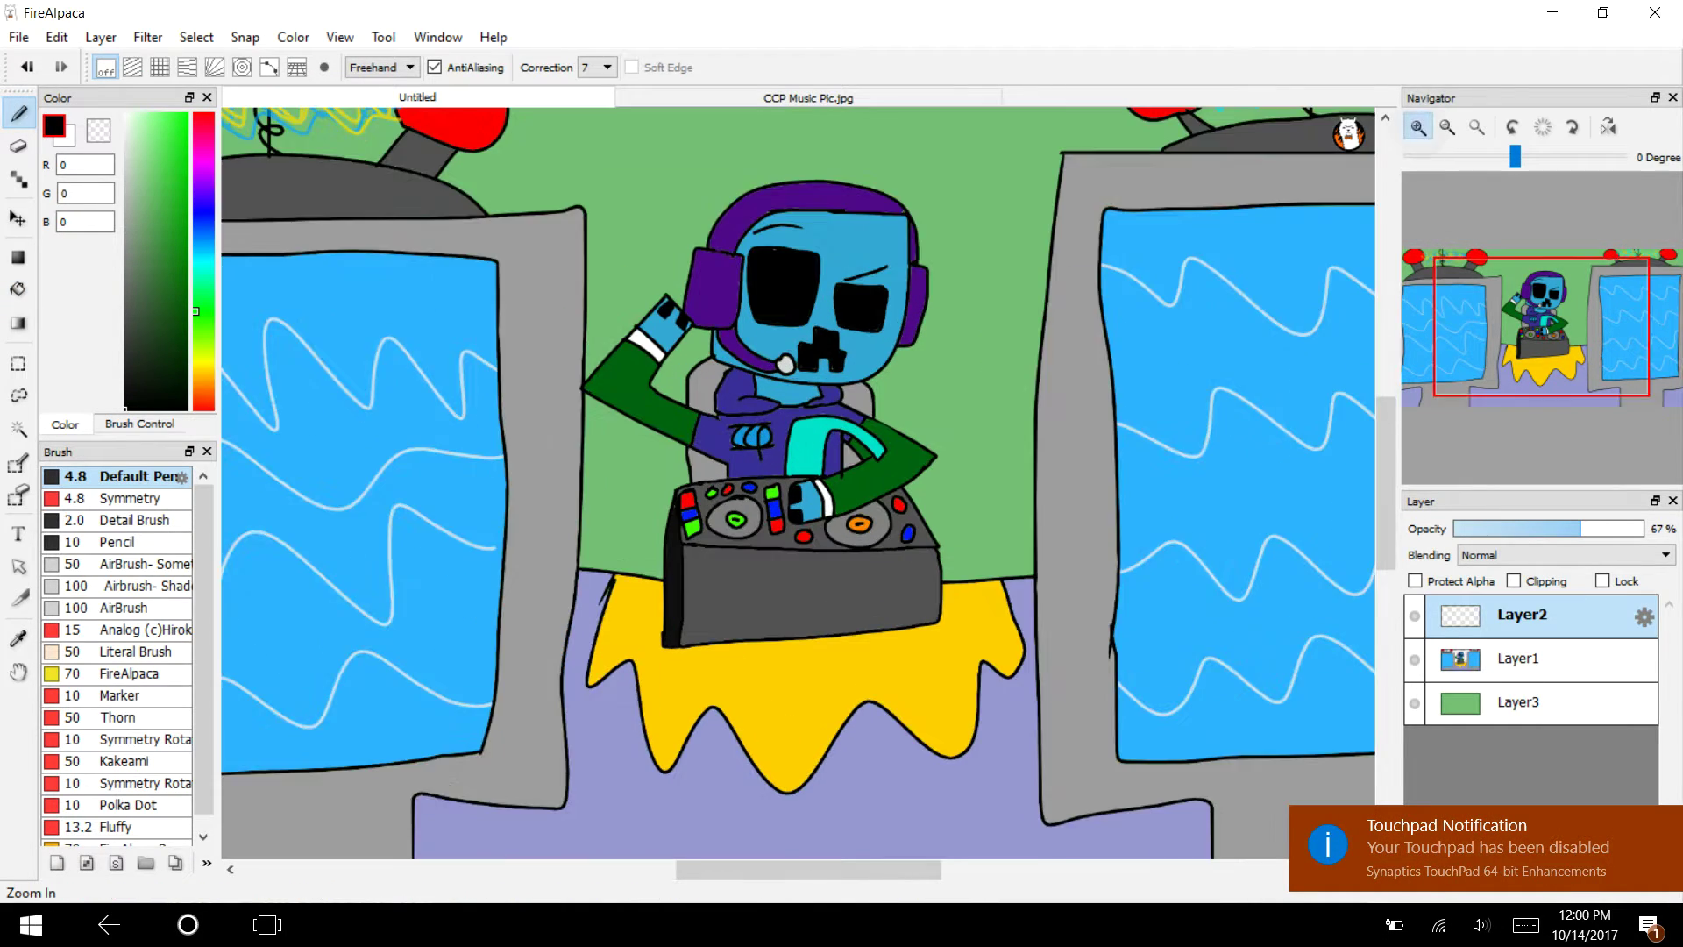
{"action": "left_click", "coordinate": [1417, 127]}
{"action": "left_click", "coordinate": [1417, 127]}
{"action": "left_click", "coordinate": [1416, 127]}
{"action": "left_click_drag", "start_coordinate": [1540, 322], "coordinate": [1519, 261]}
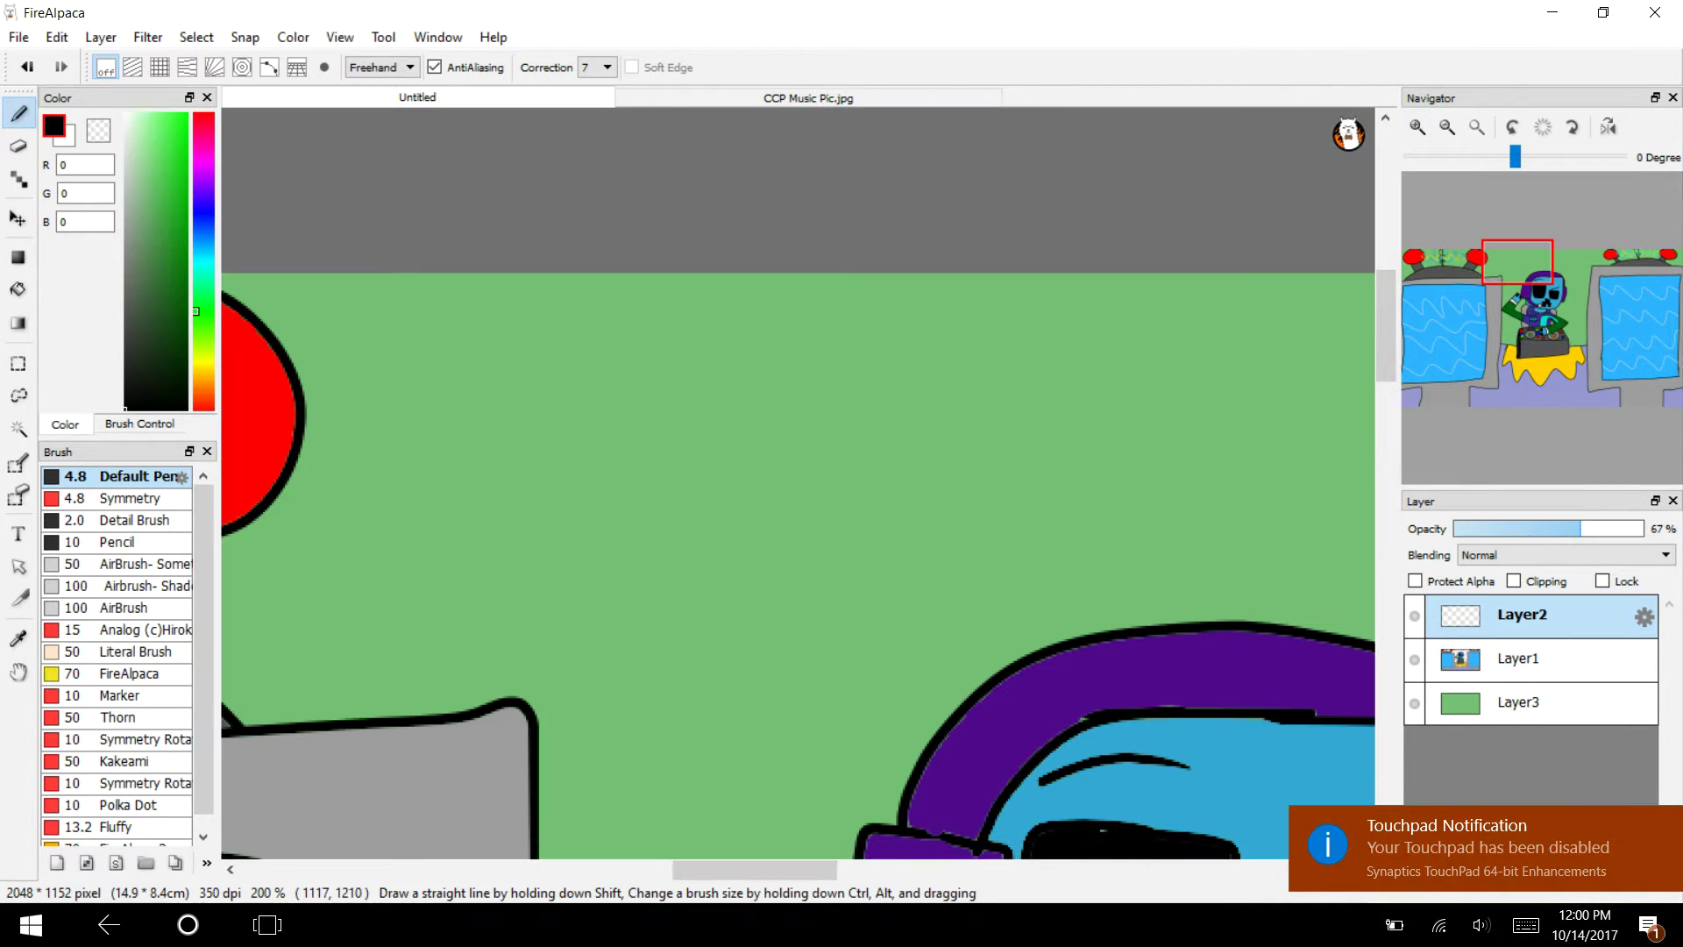
Try outlining a block letter T on Layer2 beside the red bulb, and undo the strokes.
{"action": "mouse_move", "coordinate": [509, 299]}
{"action": "left_mouse_down"}
{"action": "mouse_move", "coordinate": [465, 309]}
{"action": "mouse_move", "coordinate": [396, 553]}
{"action": "mouse_move", "coordinate": [431, 537]}
{"action": "mouse_move", "coordinate": [565, 657]}
{"action": "mouse_move", "coordinate": [565, 526]}
{"action": "left_mouse_up"}
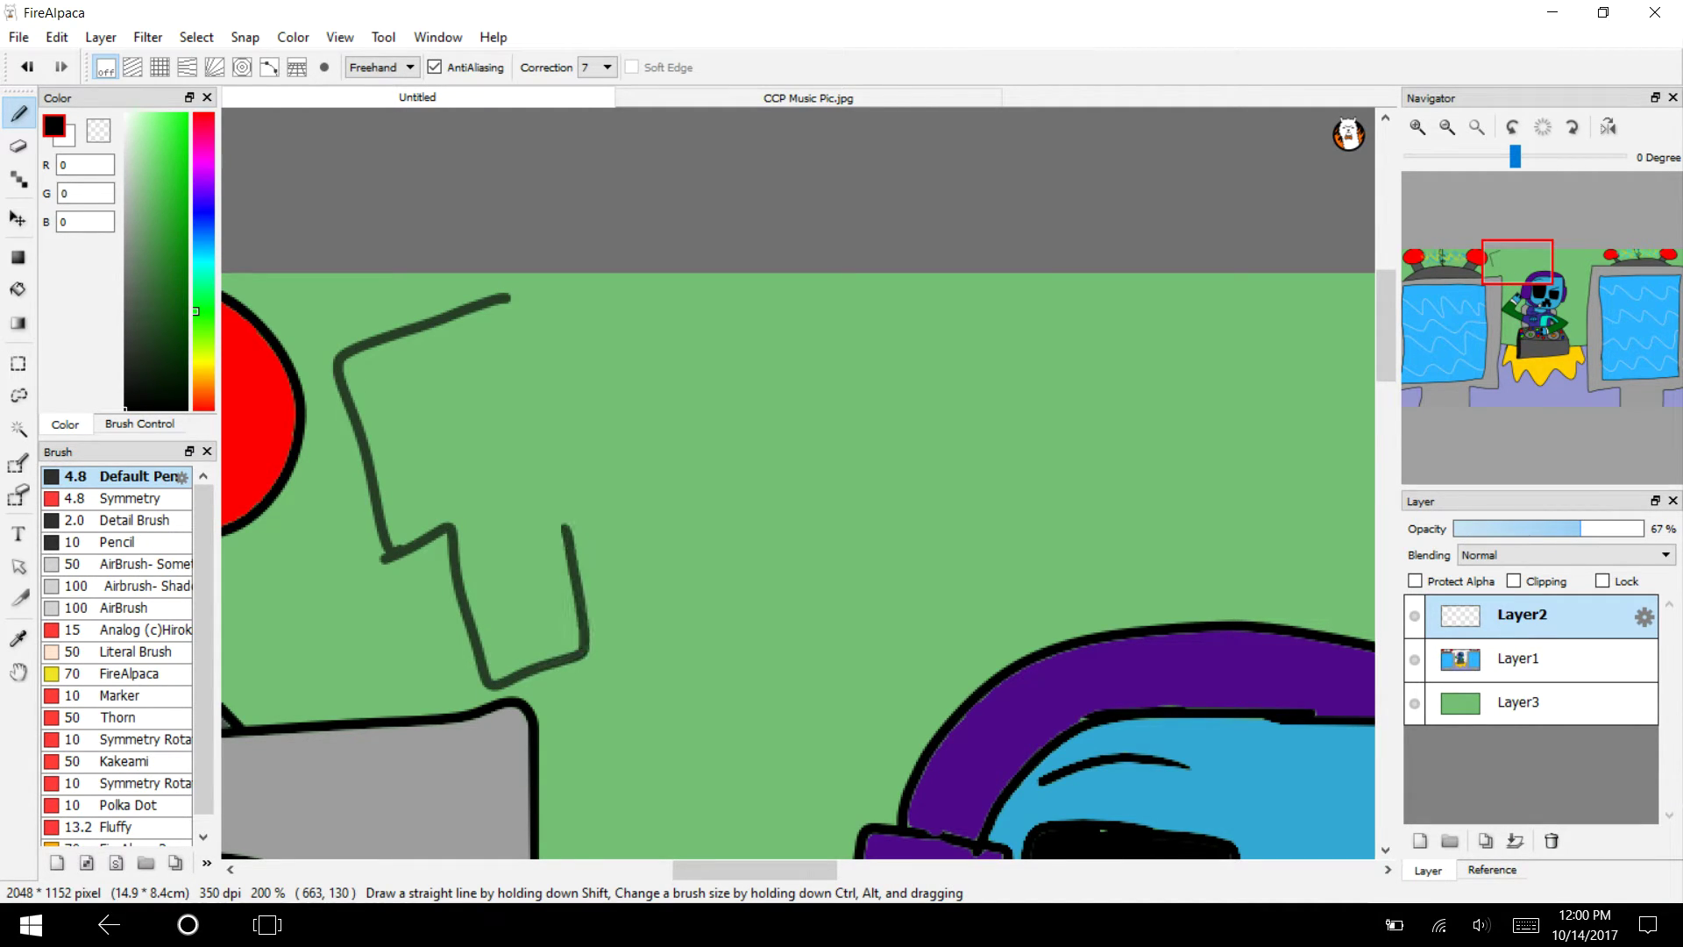
{"action": "key", "text": "ctrl+z"}
{"action": "key", "text": "ctrl+z"}
Add a layer above Layer2 and outline the block letters T and H in black above the character.
{"action": "left_click", "coordinate": [101, 37]}
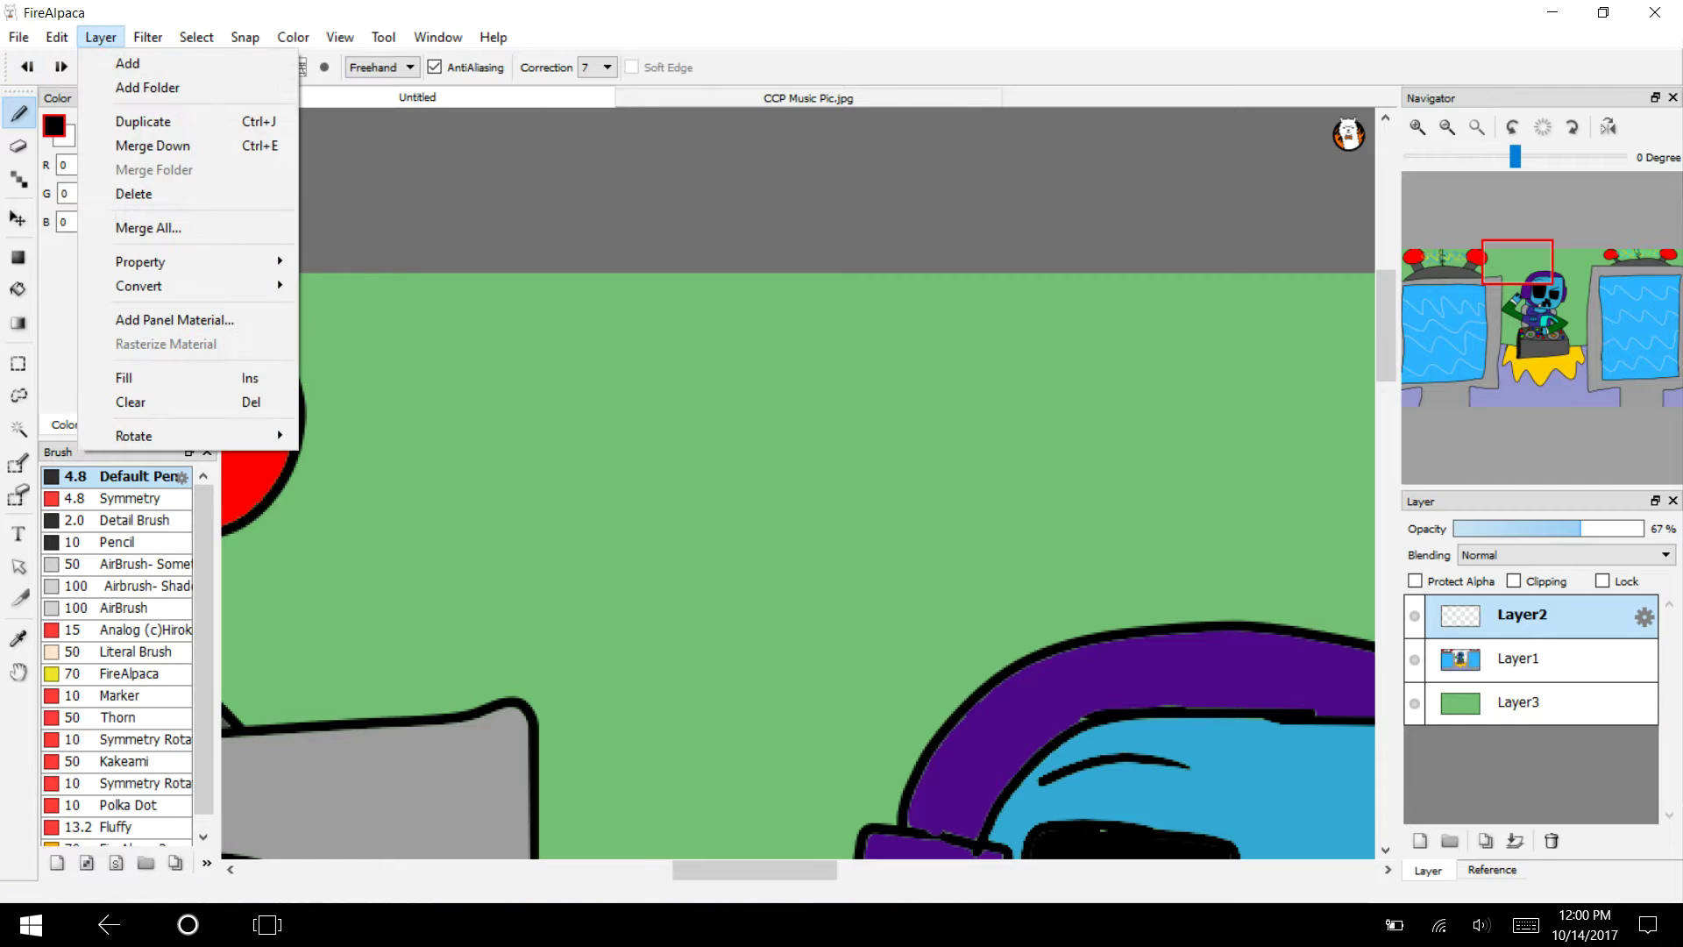
{"action": "left_click", "coordinate": [120, 61]}
{"action": "mouse_move", "coordinate": [547, 329]}
{"action": "left_mouse_down"}
{"action": "mouse_move", "coordinate": [438, 583]}
{"action": "mouse_move", "coordinate": [561, 666]}
{"action": "mouse_move", "coordinate": [596, 535]}
{"action": "mouse_move", "coordinate": [570, 314]}
{"action": "left_mouse_up"}
{"action": "mouse_move", "coordinate": [715, 308]}
{"action": "left_mouse_down"}
{"action": "mouse_move", "coordinate": [764, 638]}
{"action": "mouse_move", "coordinate": [803, 510]}
{"action": "mouse_move", "coordinate": [829, 514]}
{"action": "mouse_move", "coordinate": [851, 627]}
{"action": "mouse_move", "coordinate": [910, 621]}
{"action": "mouse_move", "coordinate": [895, 435]}
{"action": "mouse_move", "coordinate": [857, 278]}
{"action": "mouse_move", "coordinate": [806, 322]}
{"action": "mouse_move", "coordinate": [822, 459]}
{"action": "mouse_move", "coordinate": [781, 347]}
{"action": "mouse_move", "coordinate": [693, 320]}
{"action": "left_mouse_up"}
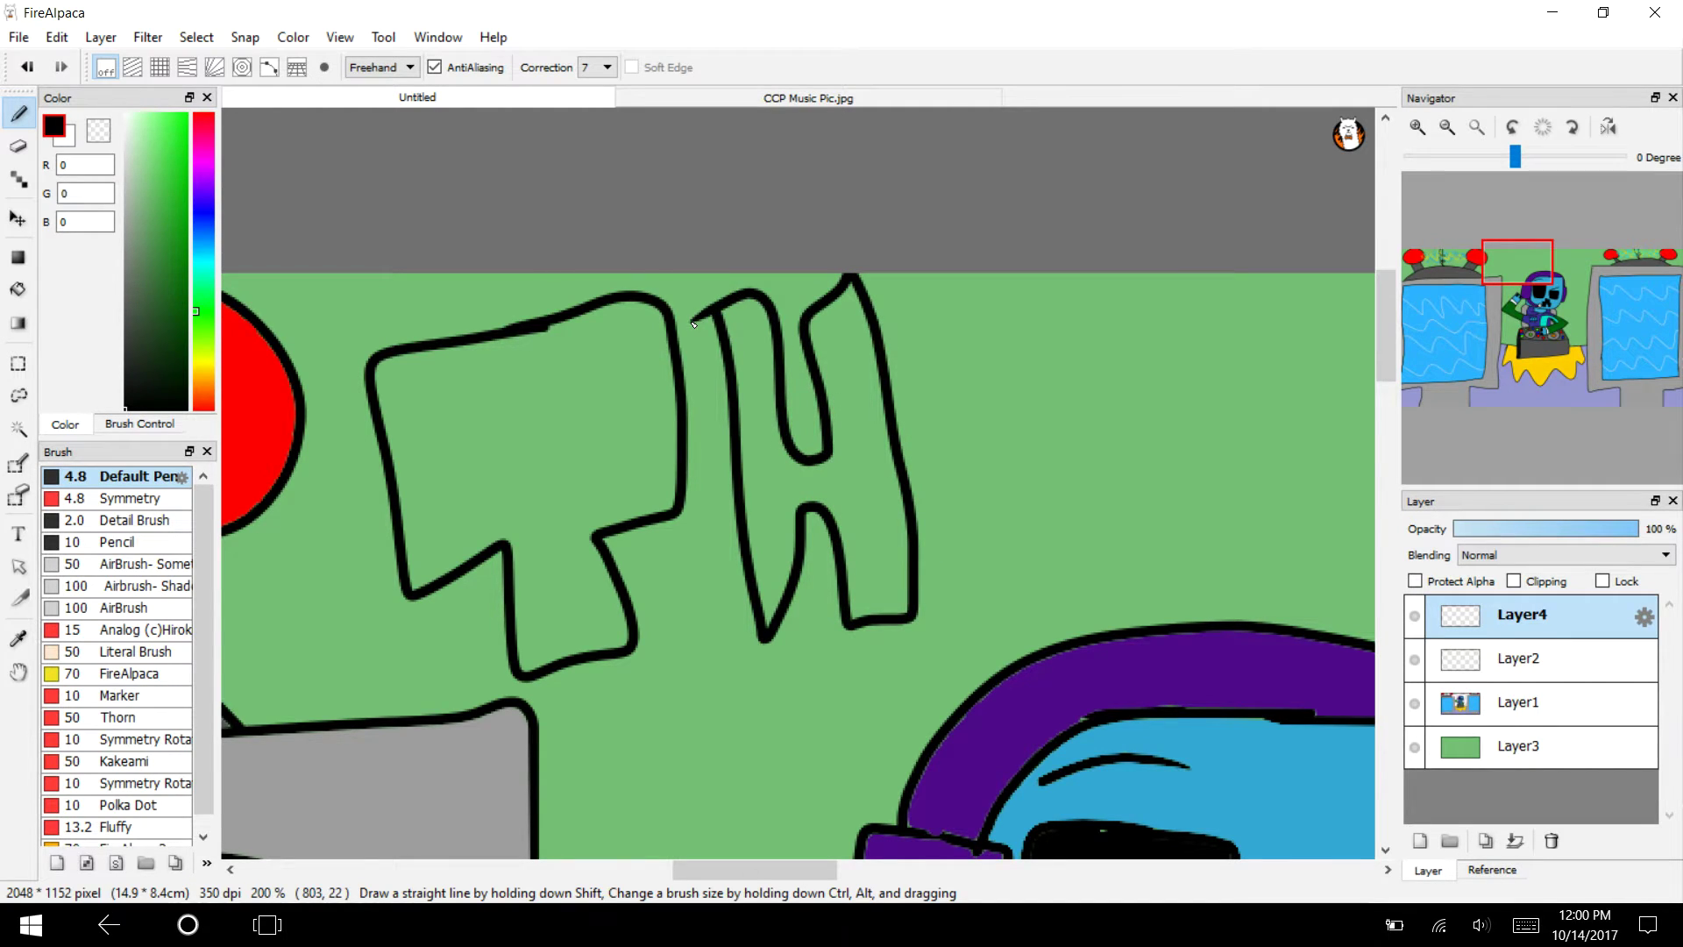
Outline the block letters A, N, K and S to complete the word "THANKS" above the headphones.
{"action": "scroll", "coordinate": [692, 324], "scroll_direction": "right", "scroll_amount": 5}
{"action": "mouse_move", "coordinate": [614, 579]}
{"action": "left_mouse_down"}
{"action": "mouse_move", "coordinate": [624, 447]}
{"action": "mouse_move", "coordinate": [746, 543]}
{"action": "mouse_move", "coordinate": [669, 478]}
{"action": "mouse_move", "coordinate": [616, 577]}
{"action": "left_mouse_up"}
{"action": "mouse_move", "coordinate": [666, 396]}
{"action": "left_mouse_down"}
{"action": "mouse_move", "coordinate": [658, 440]}
{"action": "mouse_move", "coordinate": [668, 398]}
{"action": "left_mouse_up"}
{"action": "mouse_move", "coordinate": [778, 551]}
{"action": "left_mouse_down"}
{"action": "mouse_move", "coordinate": [909, 302]}
{"action": "mouse_move", "coordinate": [964, 478]}
{"action": "mouse_move", "coordinate": [923, 579]}
{"action": "mouse_move", "coordinate": [803, 487]}
{"action": "mouse_move", "coordinate": [780, 551]}
{"action": "left_mouse_up"}
{"action": "left_click_drag", "start_coordinate": [806, 870], "coordinate": [853, 870]}
{"action": "mouse_move", "coordinate": [682, 322]}
{"action": "left_mouse_down"}
{"action": "mouse_move", "coordinate": [741, 581]}
{"action": "mouse_move", "coordinate": [811, 568]}
{"action": "mouse_move", "coordinate": [780, 456]}
{"action": "mouse_move", "coordinate": [857, 303]}
{"action": "mouse_move", "coordinate": [736, 425]}
{"action": "mouse_move", "coordinate": [675, 318]}
{"action": "left_mouse_up"}
{"action": "mouse_move", "coordinate": [993, 366]}
{"action": "left_mouse_down"}
{"action": "mouse_move", "coordinate": [929, 375]}
{"action": "mouse_move", "coordinate": [860, 524]}
{"action": "mouse_move", "coordinate": [877, 460]}
{"action": "mouse_move", "coordinate": [1039, 410]}
{"action": "mouse_move", "coordinate": [957, 362]}
{"action": "left_mouse_up"}
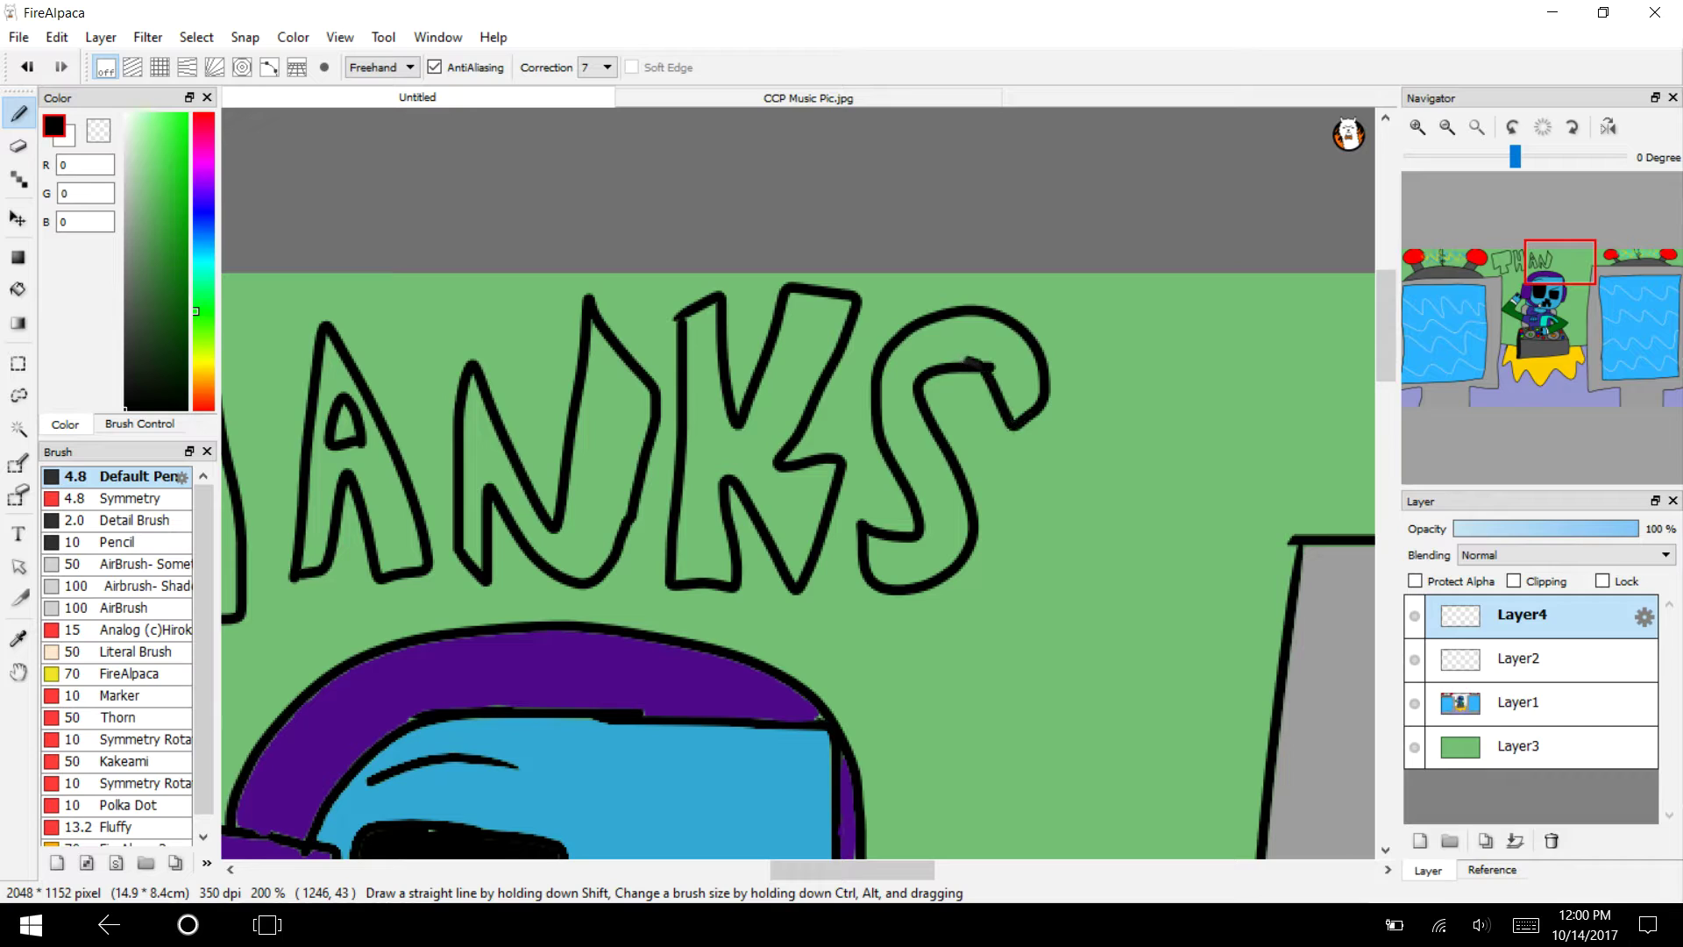
Outline the smaller word "For" in block letters just below the S of "THANKS".
{"action": "scroll", "coordinate": [798, 483], "scroll_direction": "right", "scroll_amount": 3}
{"action": "scroll", "coordinate": [798, 483], "scroll_direction": "left", "scroll_amount": 2}
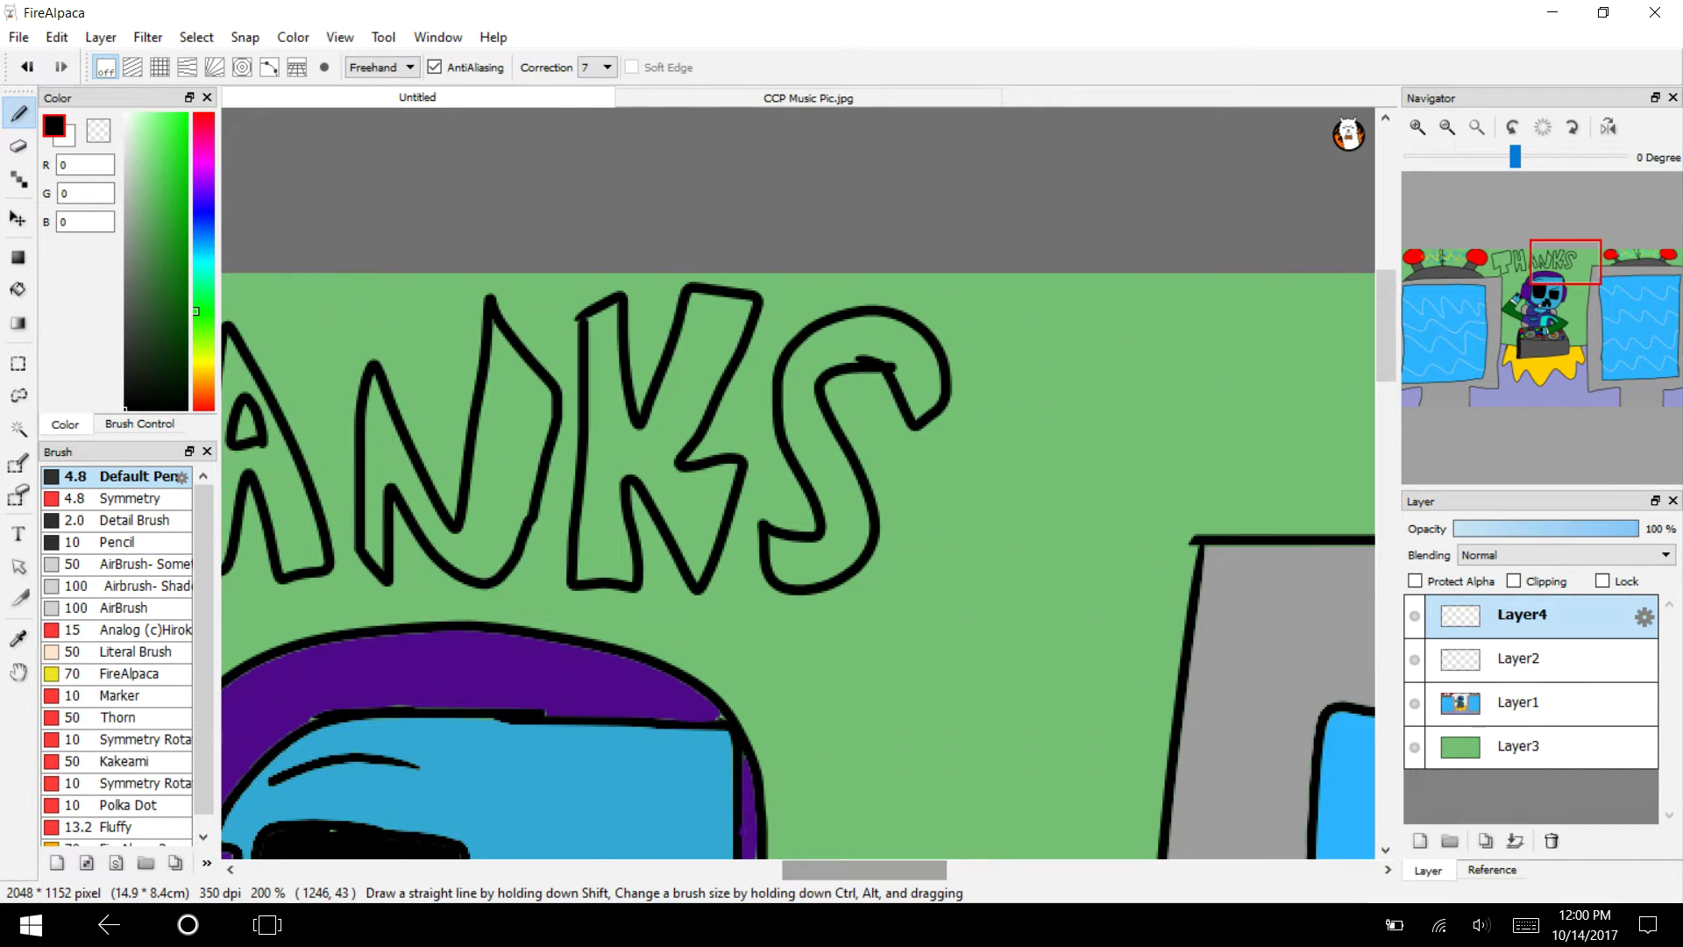
{"action": "mouse_move", "coordinate": [836, 769]}
{"action": "left_mouse_down"}
{"action": "mouse_move", "coordinate": [829, 602]}
{"action": "mouse_move", "coordinate": [911, 641]}
{"action": "mouse_move", "coordinate": [876, 670]}
{"action": "mouse_move", "coordinate": [872, 739]}
{"action": "left_mouse_up"}
{"action": "mouse_move", "coordinate": [980, 691]}
{"action": "left_mouse_down"}
{"action": "mouse_move", "coordinate": [973, 774]}
{"action": "mouse_move", "coordinate": [986, 688]}
{"action": "mouse_move", "coordinate": [982, 724]}
{"action": "mouse_move", "coordinate": [1047, 759]}
{"action": "left_mouse_up"}
{"action": "mouse_move", "coordinate": [1049, 688]}
{"action": "left_mouse_down"}
{"action": "mouse_move", "coordinate": [1112, 679]}
{"action": "mouse_move", "coordinate": [1056, 753]}
{"action": "left_mouse_up"}
Outline a large W and a small a across the mixer's lower front and the yellow cloth.
{"action": "left_click_drag", "start_coordinate": [1567, 263], "coordinate": [1537, 352]}
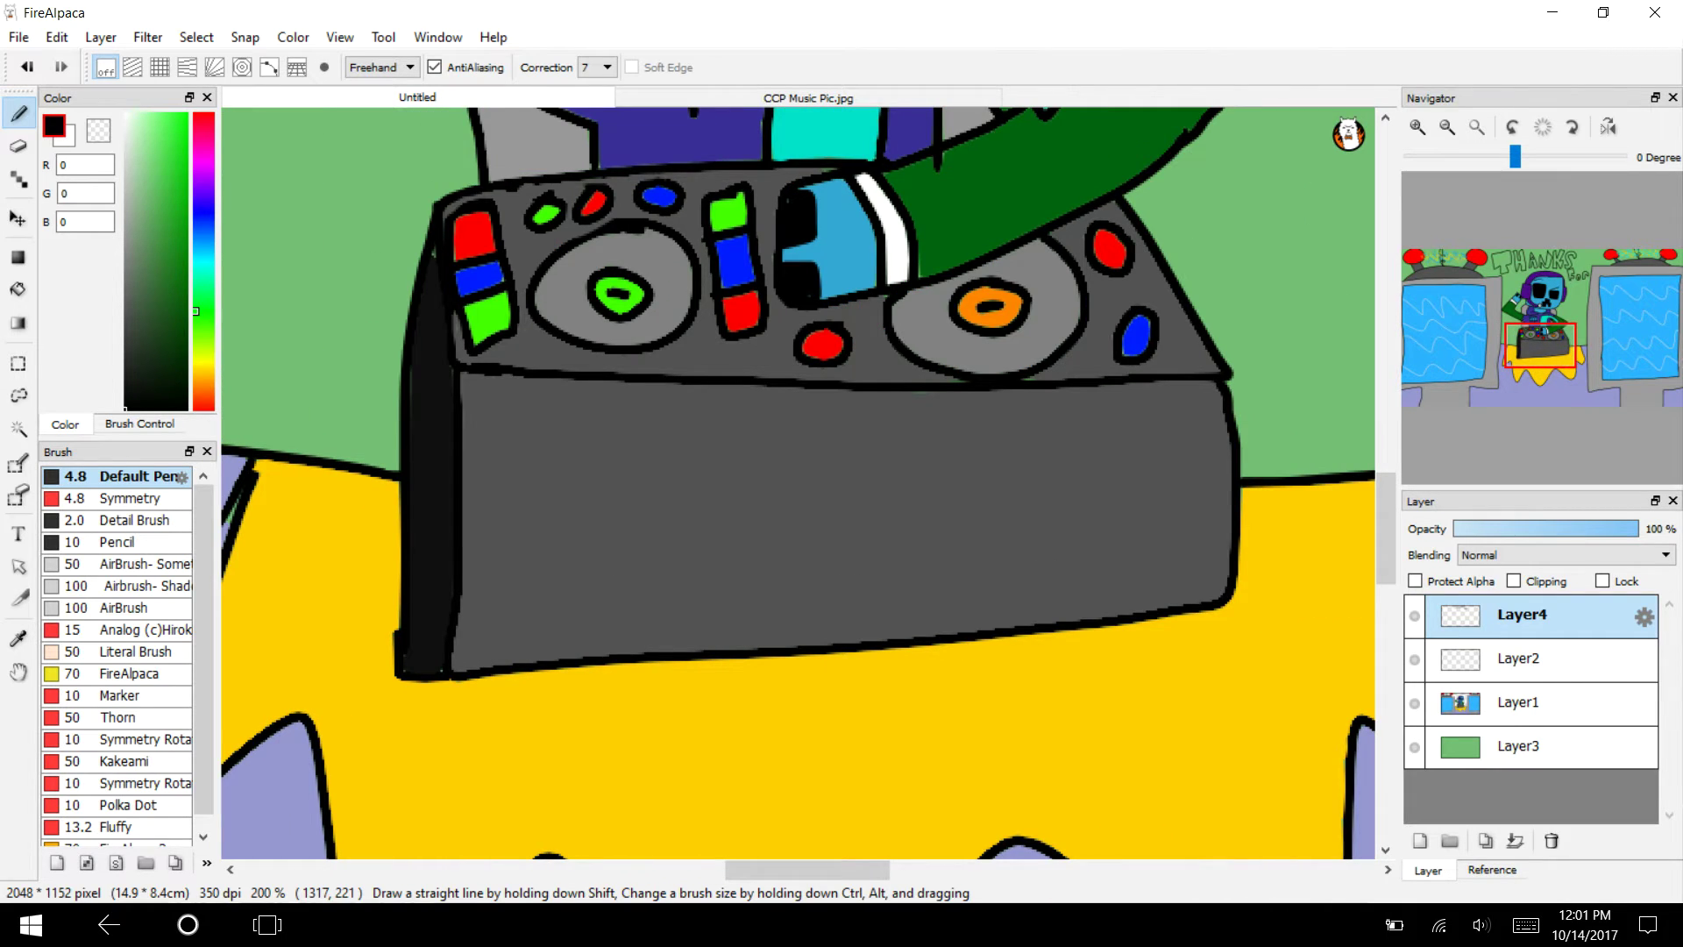
{"action": "left_click_drag", "start_coordinate": [807, 869], "coordinate": [768, 869]}
{"action": "mouse_move", "coordinate": [524, 410]}
{"action": "left_mouse_down"}
{"action": "mouse_move", "coordinate": [428, 441]}
{"action": "mouse_move", "coordinate": [614, 748]}
{"action": "mouse_move", "coordinate": [683, 789]}
{"action": "mouse_move", "coordinate": [776, 491]}
{"action": "mouse_move", "coordinate": [653, 605]}
{"action": "mouse_move", "coordinate": [523, 412]}
{"action": "left_mouse_up"}
{"action": "key", "text": "ctrl+z"}
{"action": "mouse_move", "coordinate": [447, 504]}
{"action": "left_mouse_down"}
{"action": "mouse_move", "coordinate": [624, 712]}
{"action": "mouse_move", "coordinate": [824, 589]}
{"action": "mouse_move", "coordinate": [743, 638]}
{"action": "mouse_move", "coordinate": [570, 666]}
{"action": "mouse_move", "coordinate": [437, 493]}
{"action": "left_mouse_up"}
{"action": "left_click_drag", "start_coordinate": [768, 869], "coordinate": [799, 869]}
{"action": "mouse_move", "coordinate": [715, 608]}
{"action": "left_mouse_down"}
{"action": "mouse_move", "coordinate": [638, 770]}
{"action": "mouse_move", "coordinate": [809, 704]}
{"action": "mouse_move", "coordinate": [700, 625]}
{"action": "left_mouse_up"}
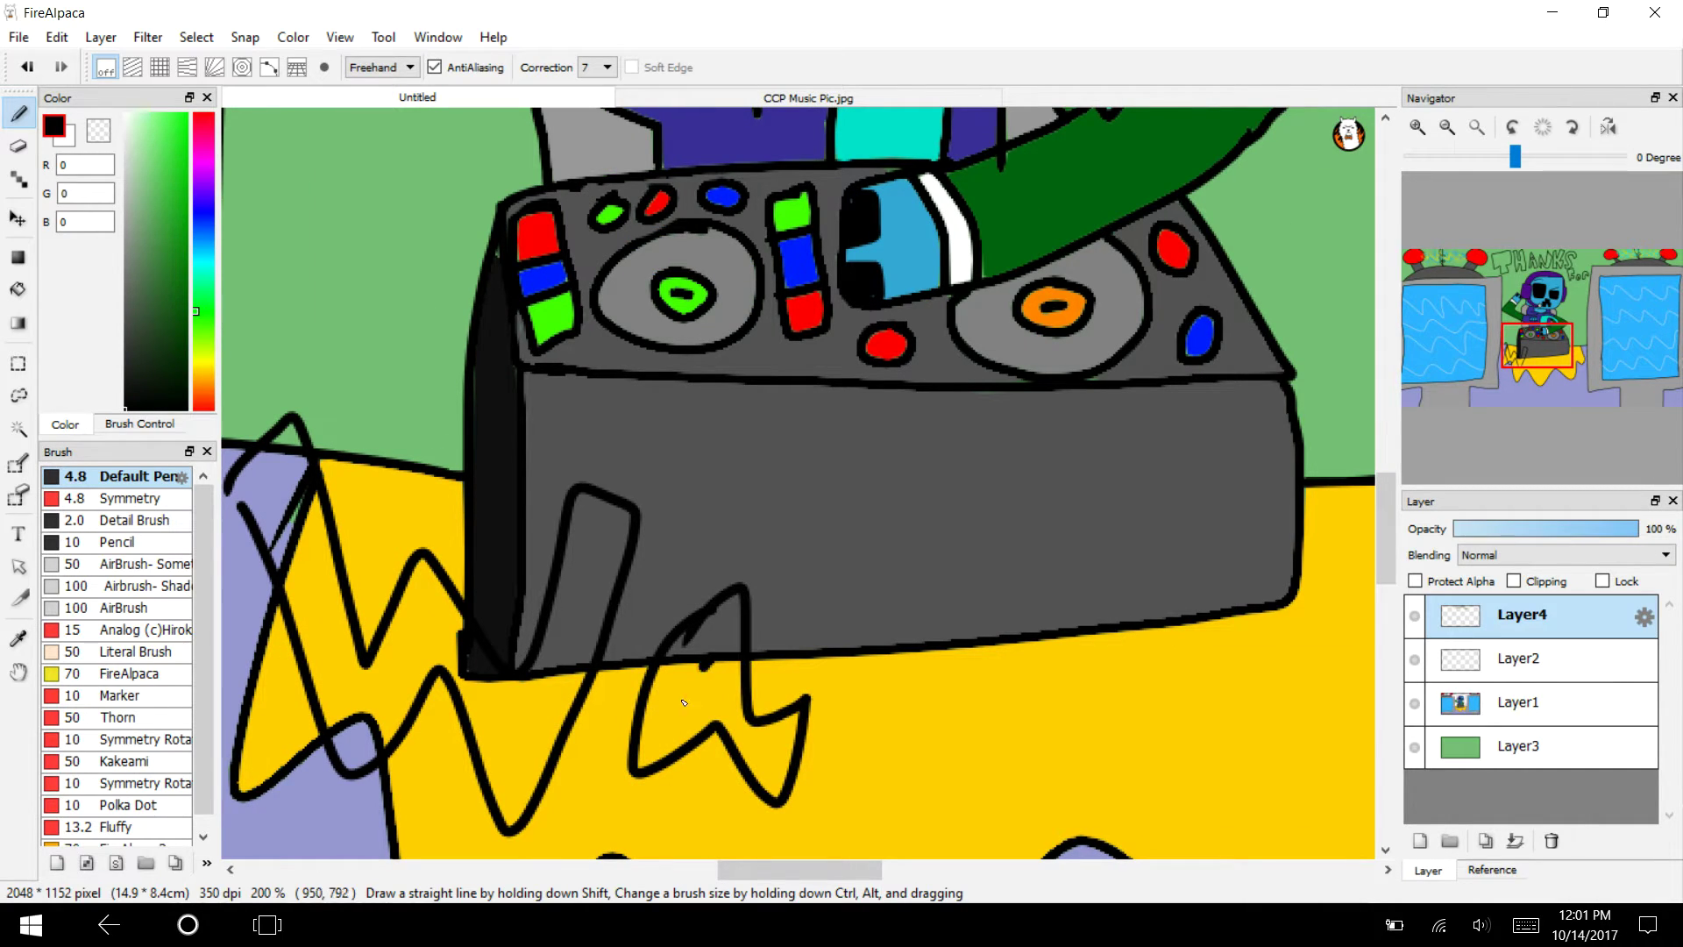
{"action": "left_click_drag", "start_coordinate": [683, 703], "coordinate": [710, 675]}
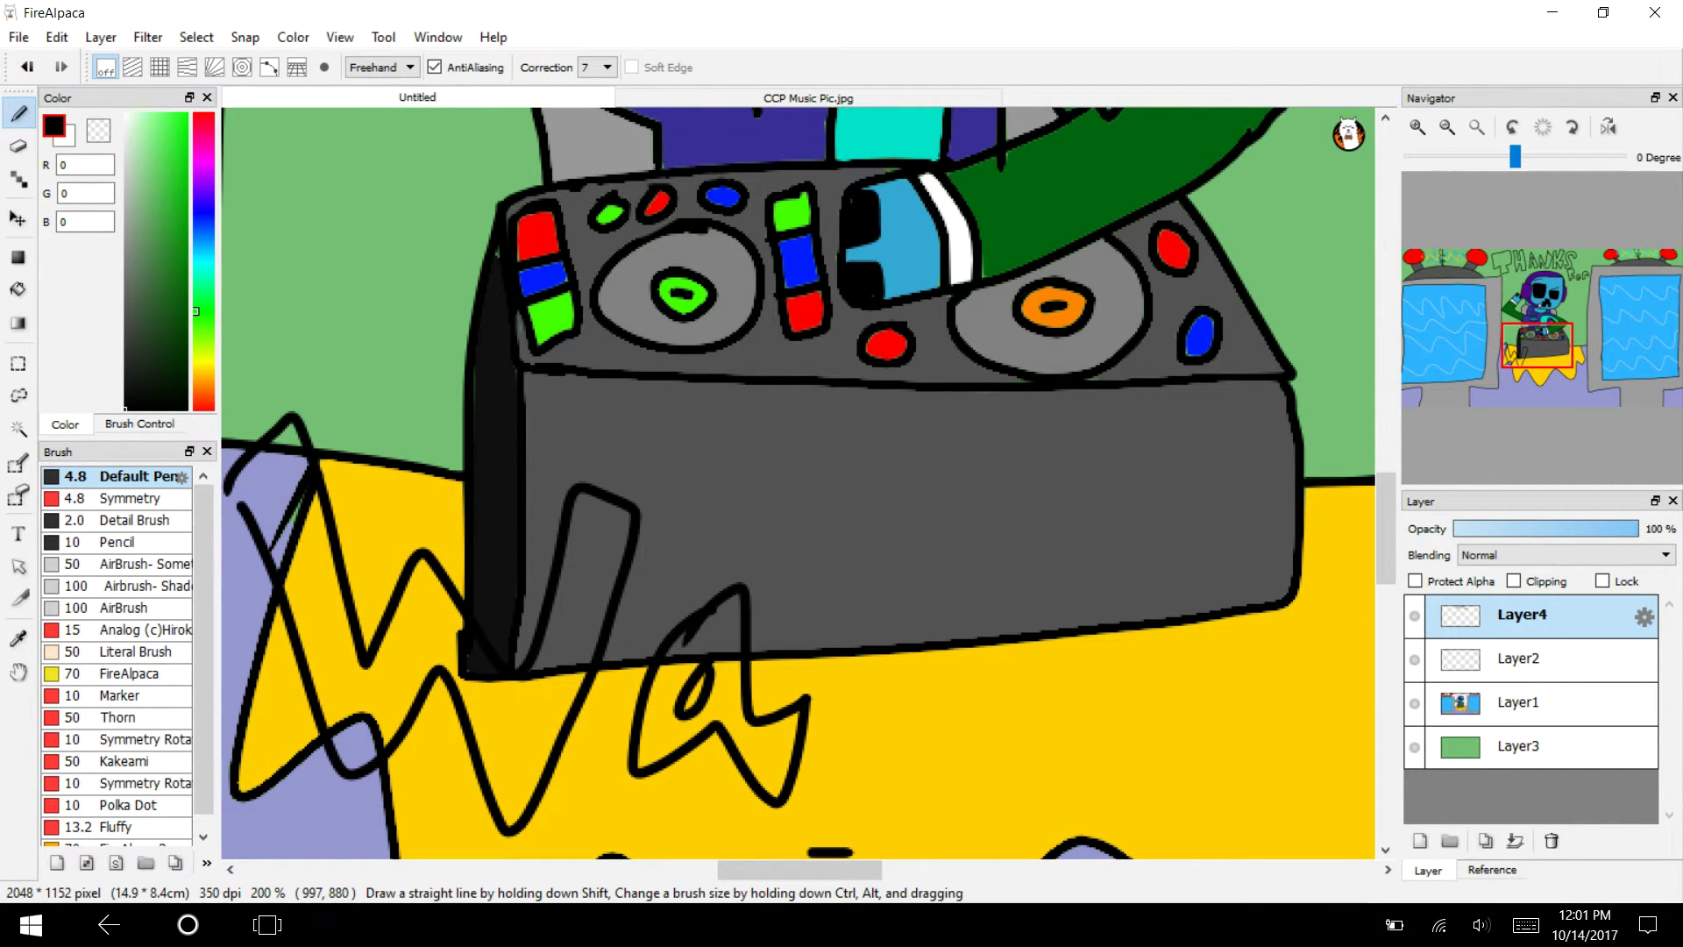
{"action": "left_click", "coordinate": [27, 67]}
Outline the block letters c, t and h after the "Wa" below the mixer.
{"action": "left_click_drag", "start_coordinate": [799, 870], "coordinate": [831, 869]}
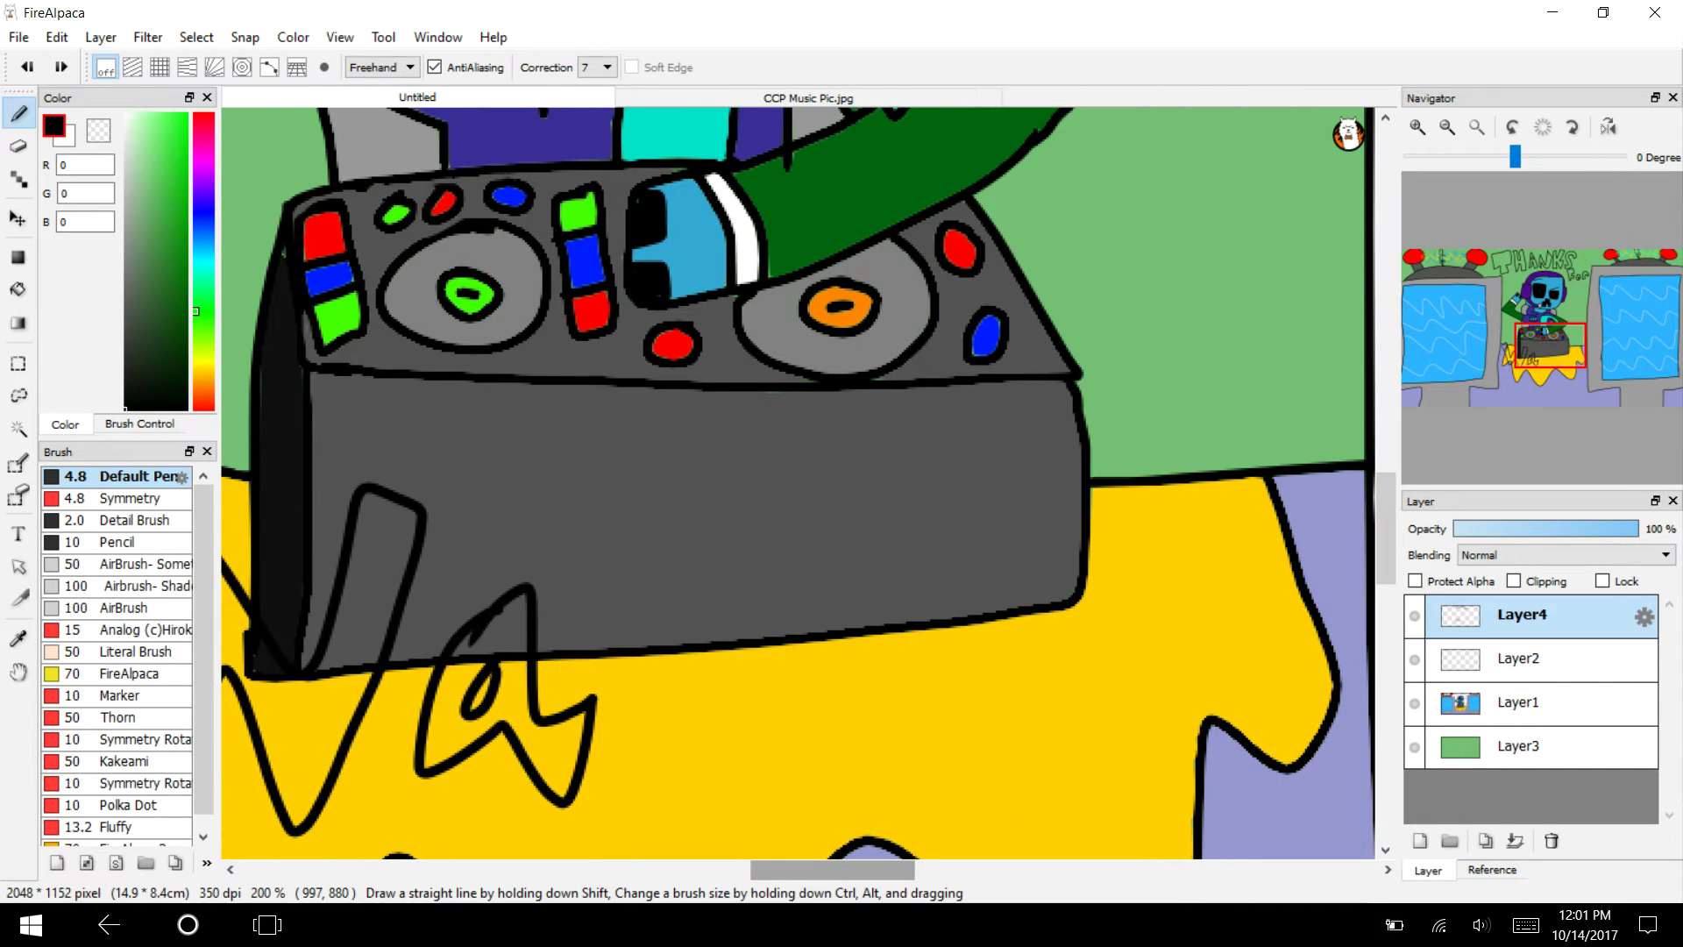
{"action": "mouse_move", "coordinate": [682, 654]}
{"action": "left_mouse_down"}
{"action": "mouse_move", "coordinate": [637, 745]}
{"action": "mouse_move", "coordinate": [780, 788]}
{"action": "mouse_move", "coordinate": [697, 675]}
{"action": "mouse_move", "coordinate": [714, 627]}
{"action": "left_mouse_up"}
{"action": "mouse_move", "coordinate": [887, 568]}
{"action": "left_mouse_down"}
{"action": "mouse_move", "coordinate": [838, 668]}
{"action": "mouse_move", "coordinate": [778, 702]}
{"action": "mouse_move", "coordinate": [802, 752]}
{"action": "left_mouse_up"}
{"action": "key", "text": "ctrl+z"}
{"action": "mouse_move", "coordinate": [876, 603]}
{"action": "left_mouse_down"}
{"action": "mouse_move", "coordinate": [814, 696]}
{"action": "mouse_move", "coordinate": [824, 741]}
{"action": "mouse_move", "coordinate": [883, 761]}
{"action": "mouse_move", "coordinate": [916, 693]}
{"action": "mouse_move", "coordinate": [872, 600]}
{"action": "mouse_move", "coordinate": [1051, 802]}
{"action": "mouse_move", "coordinate": [933, 570]}
{"action": "left_mouse_up"}
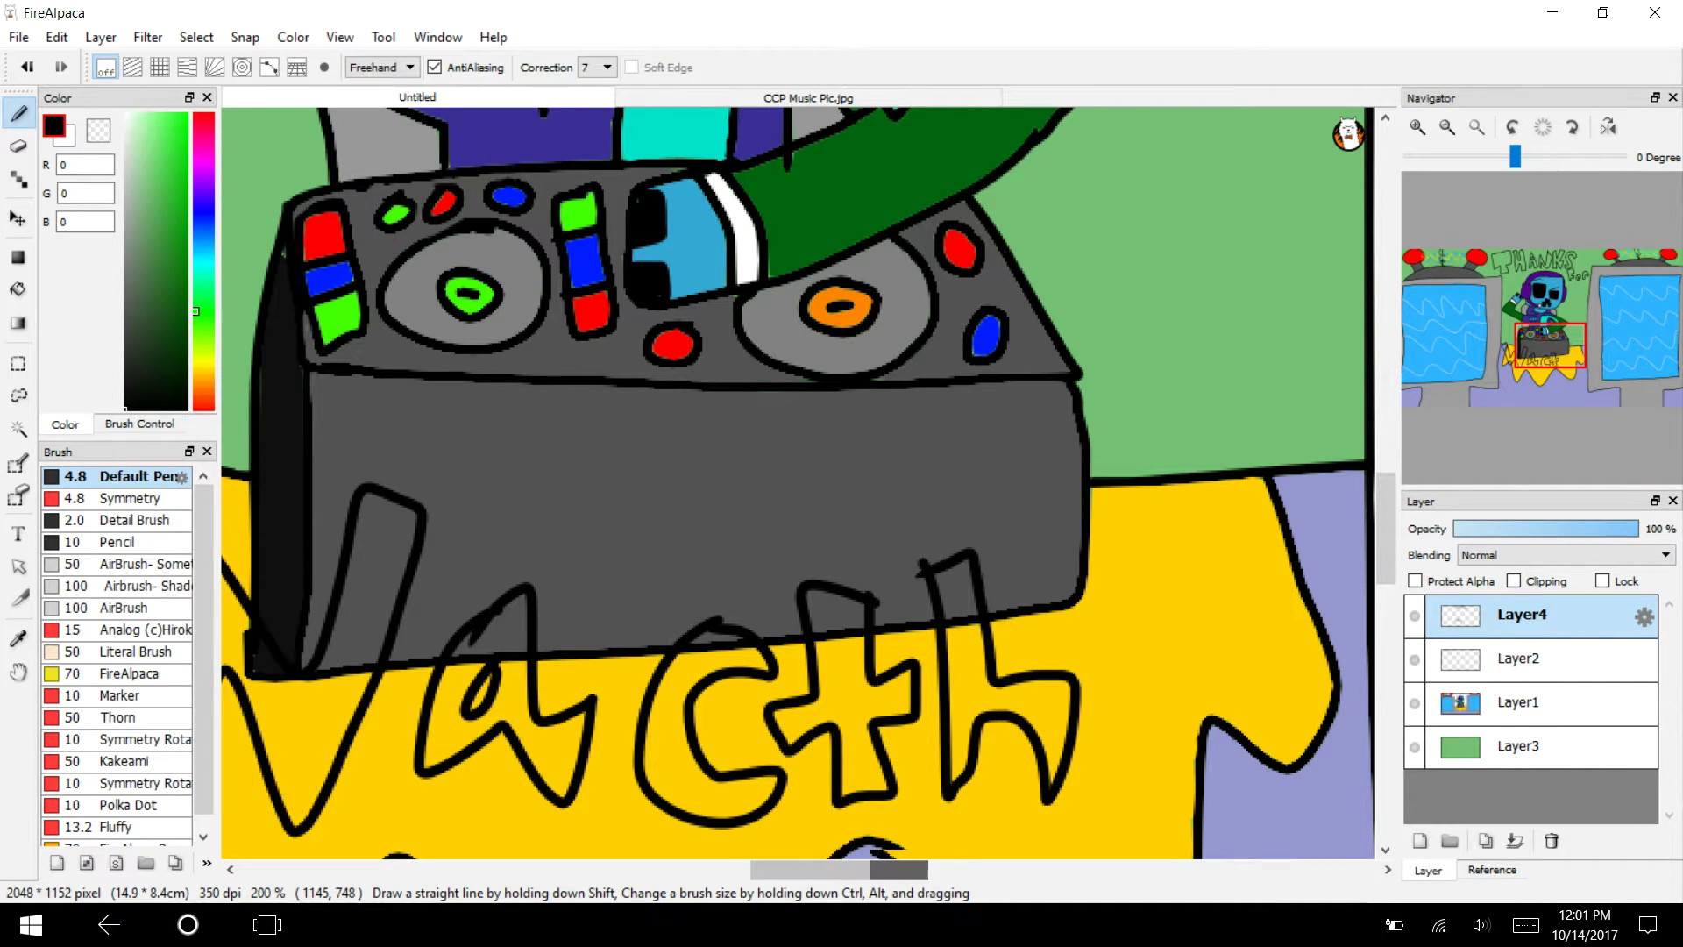
Outline the letters i, N and G and an exclamation mark to end the word below the mixer.
{"action": "left_click_drag", "start_coordinate": [847, 870], "coordinate": [905, 870]}
{"action": "mouse_move", "coordinate": [745, 778]}
{"action": "left_mouse_down"}
{"action": "mouse_move", "coordinate": [706, 616]}
{"action": "mouse_move", "coordinate": [749, 773]}
{"action": "left_mouse_up"}
{"action": "mouse_move", "coordinate": [684, 526]}
{"action": "left_mouse_down"}
{"action": "mouse_move", "coordinate": [653, 601]}
{"action": "mouse_move", "coordinate": [698, 528]}
{"action": "left_mouse_up"}
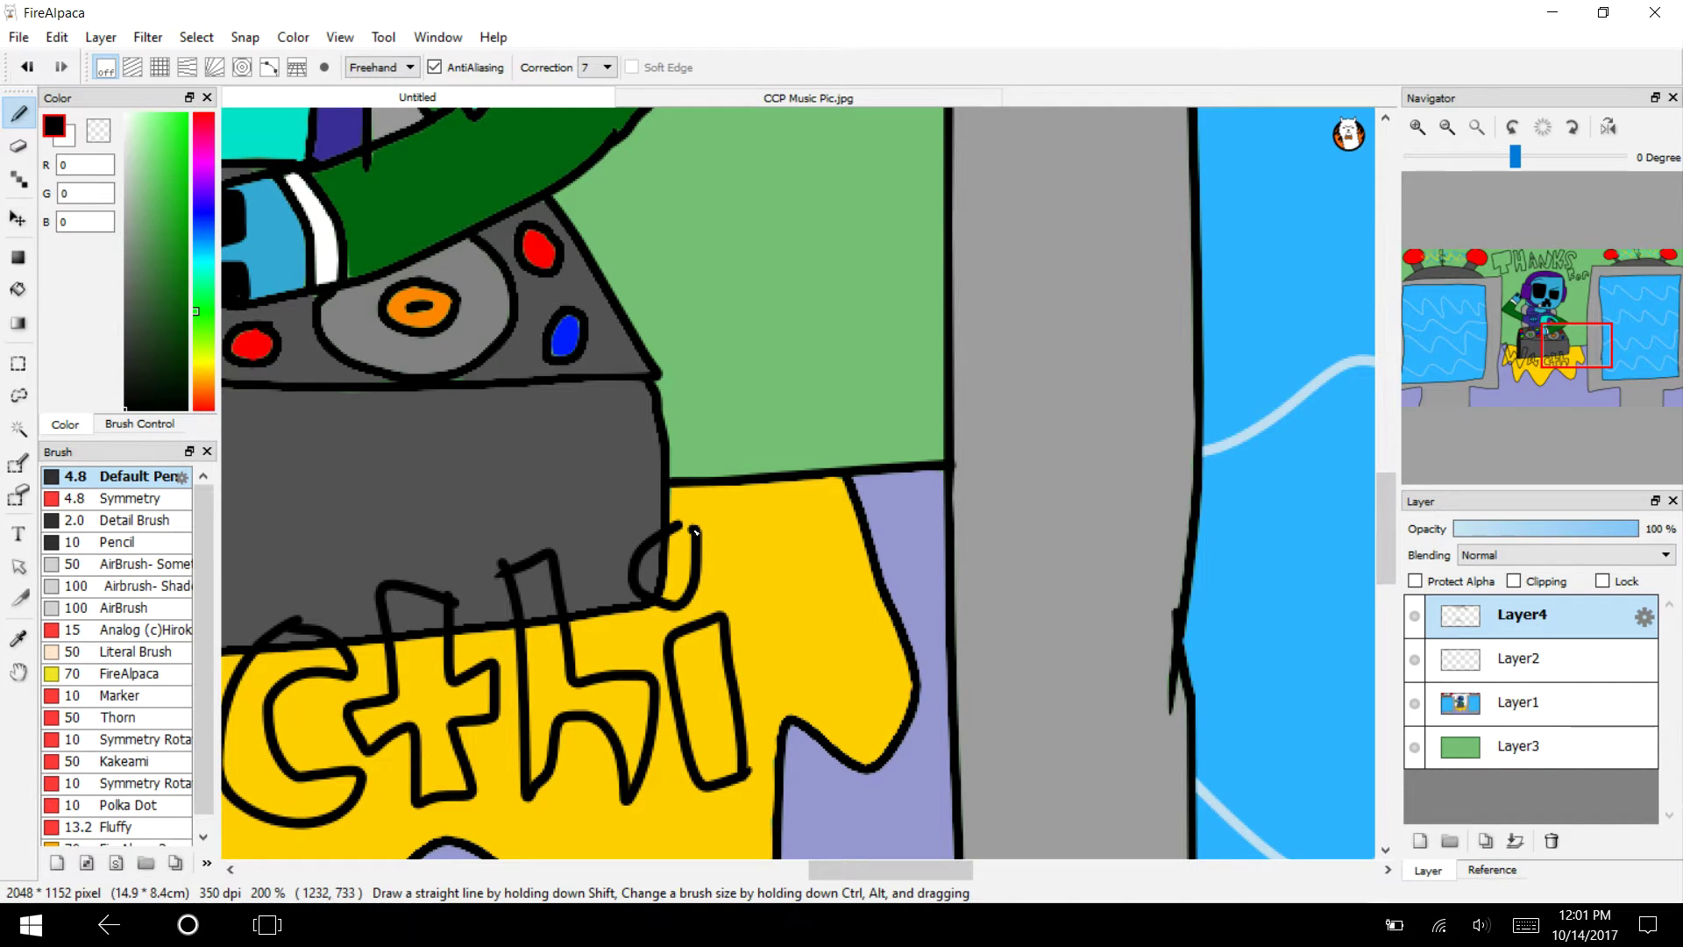
{"action": "mouse_move", "coordinate": [776, 756]}
{"action": "left_mouse_down"}
{"action": "mouse_move", "coordinate": [842, 715]}
{"action": "mouse_move", "coordinate": [868, 609]}
{"action": "mouse_move", "coordinate": [780, 772]}
{"action": "left_mouse_up"}
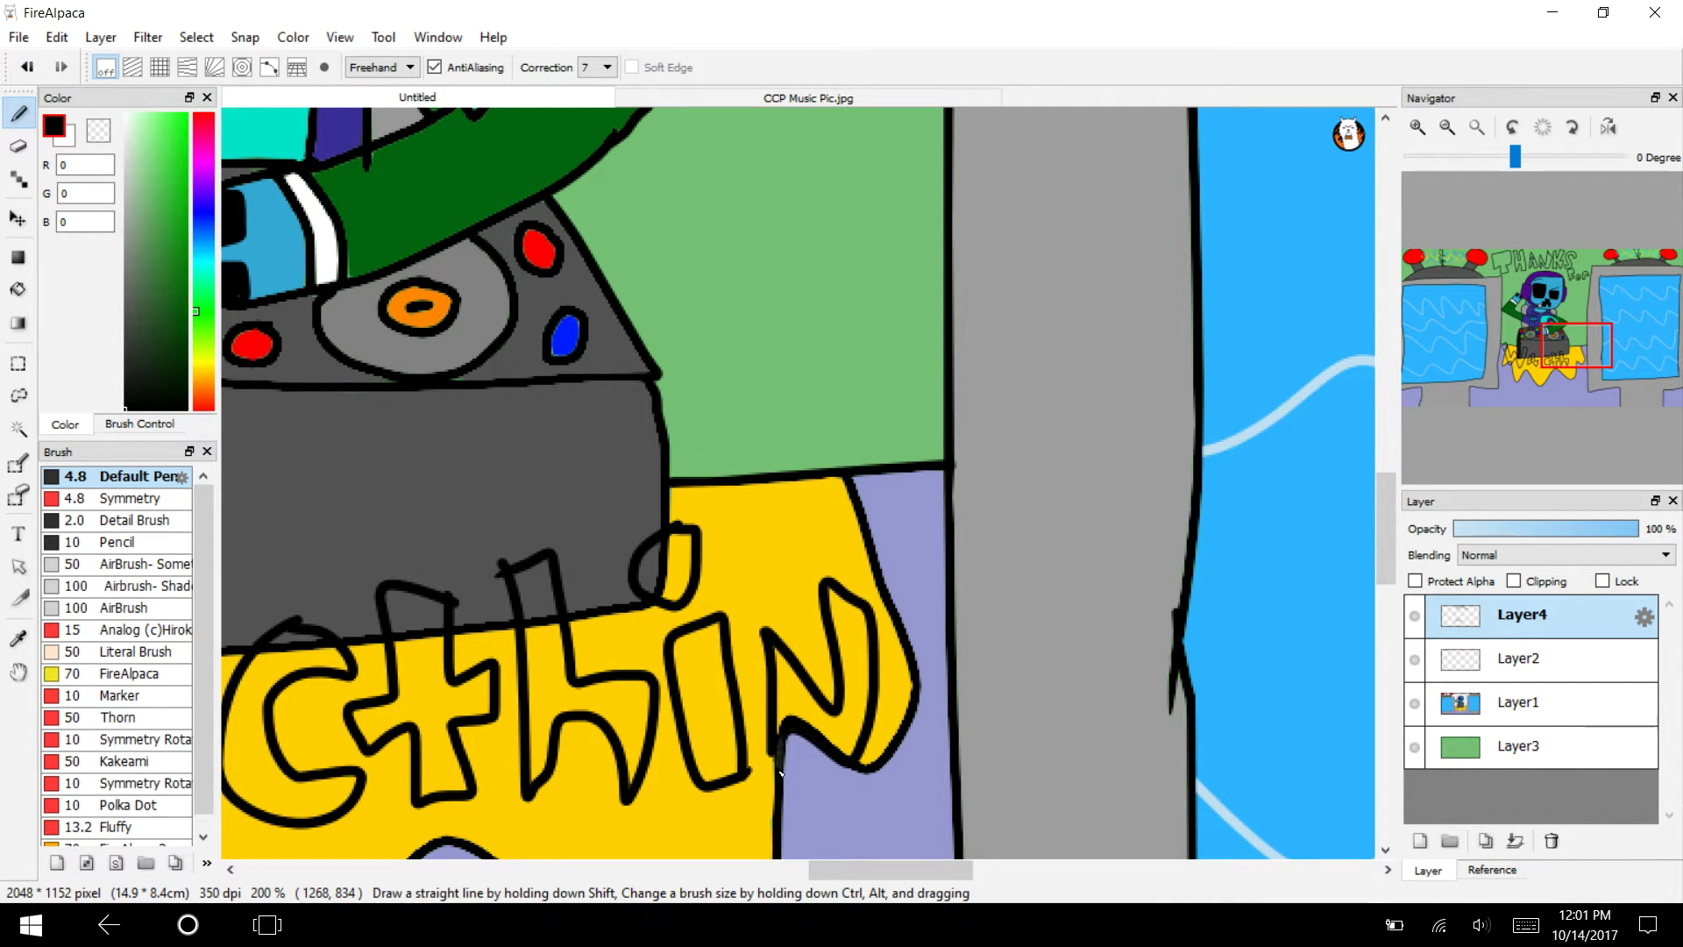
{"action": "mouse_move", "coordinate": [925, 570]}
{"action": "left_mouse_down"}
{"action": "mouse_move", "coordinate": [977, 687]}
{"action": "mouse_move", "coordinate": [901, 721]}
{"action": "mouse_move", "coordinate": [961, 620]}
{"action": "mouse_move", "coordinate": [978, 530]}
{"action": "mouse_move", "coordinate": [1013, 651]}
{"action": "mouse_move", "coordinate": [1025, 574]}
{"action": "mouse_move", "coordinate": [1000, 495]}
{"action": "left_mouse_up"}
{"action": "left_click_drag", "start_coordinate": [1008, 675], "coordinate": [995, 701]}
{"action": "left_click_drag", "start_coordinate": [1004, 496], "coordinate": [957, 531]}
Hide Layer1 and erase the misplaced letters c and t from the lower word.
{"action": "left_click", "coordinate": [1414, 702]}
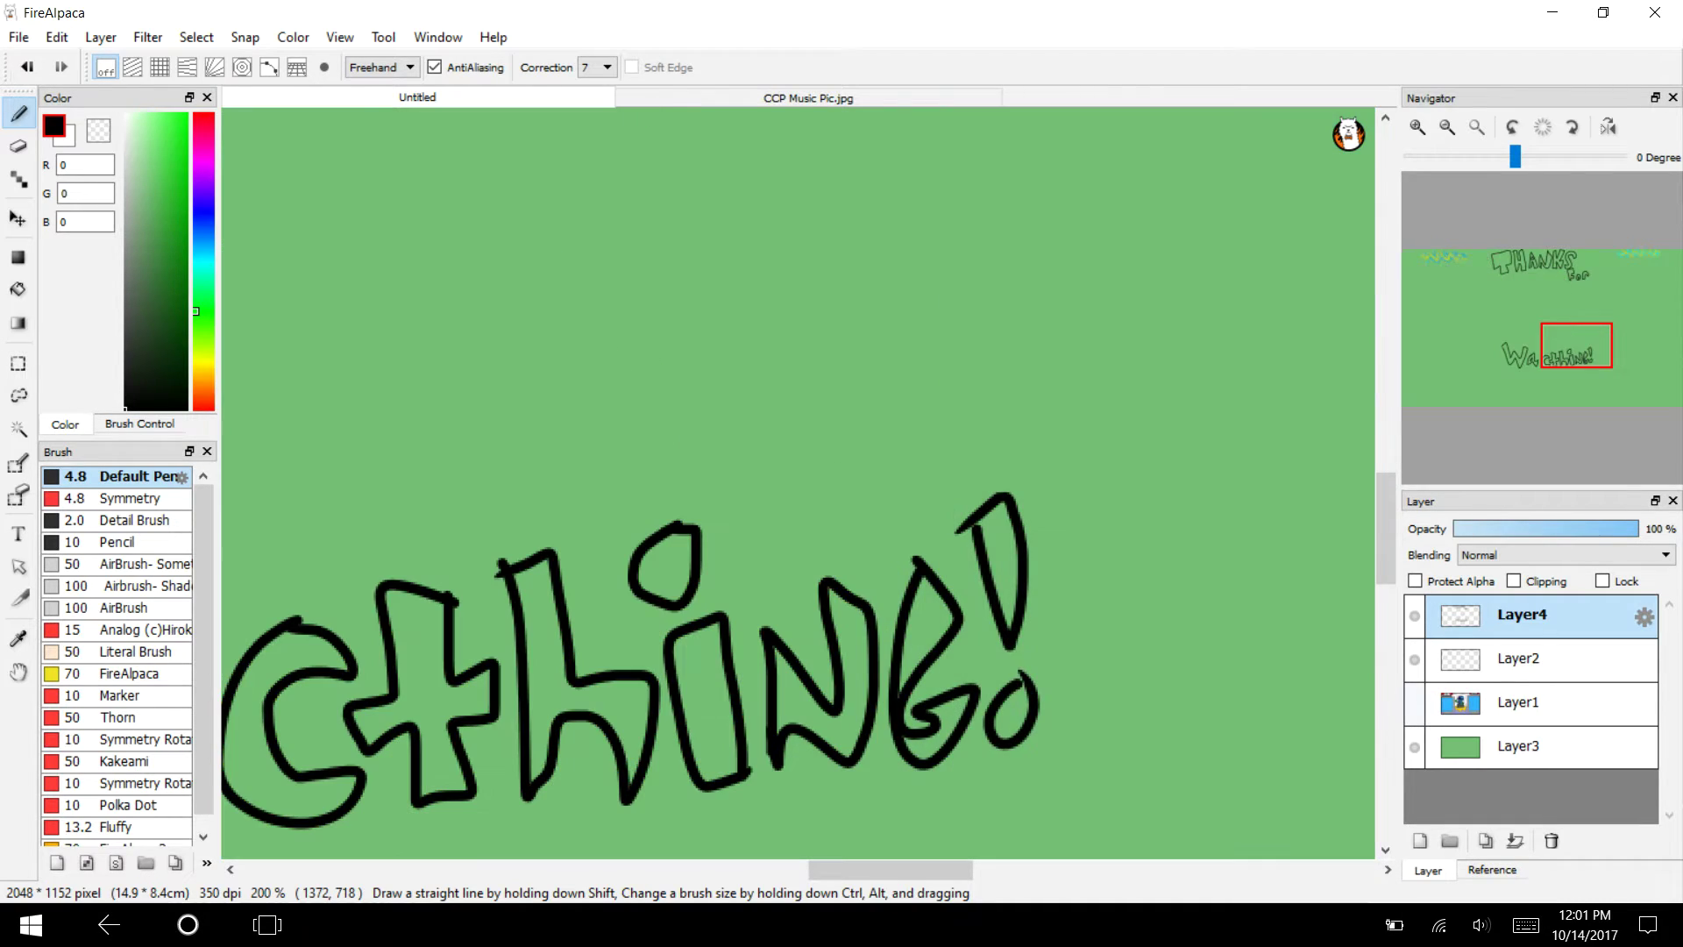
{"action": "mouse_move", "coordinate": [903, 871]}
{"action": "left_mouse_down"}
{"action": "mouse_move", "coordinate": [793, 871]}
{"action": "mouse_move", "coordinate": [844, 870]}
{"action": "mouse_move", "coordinate": [815, 870]}
{"action": "mouse_move", "coordinate": [829, 870]}
{"action": "left_mouse_up"}
{"action": "key", "text": "e"}
{"action": "mouse_move", "coordinate": [721, 637]}
{"action": "left_mouse_down"}
{"action": "mouse_move", "coordinate": [679, 644]}
{"action": "mouse_move", "coordinate": [657, 812]}
{"action": "left_mouse_up"}
{"action": "mouse_move", "coordinate": [751, 872]}
{"action": "left_mouse_down"}
{"action": "mouse_move", "coordinate": [842, 806]}
{"action": "mouse_move", "coordinate": [863, 726]}
{"action": "mouse_move", "coordinate": [887, 824]}
{"action": "mouse_move", "coordinate": [911, 617]}
{"action": "left_mouse_up"}
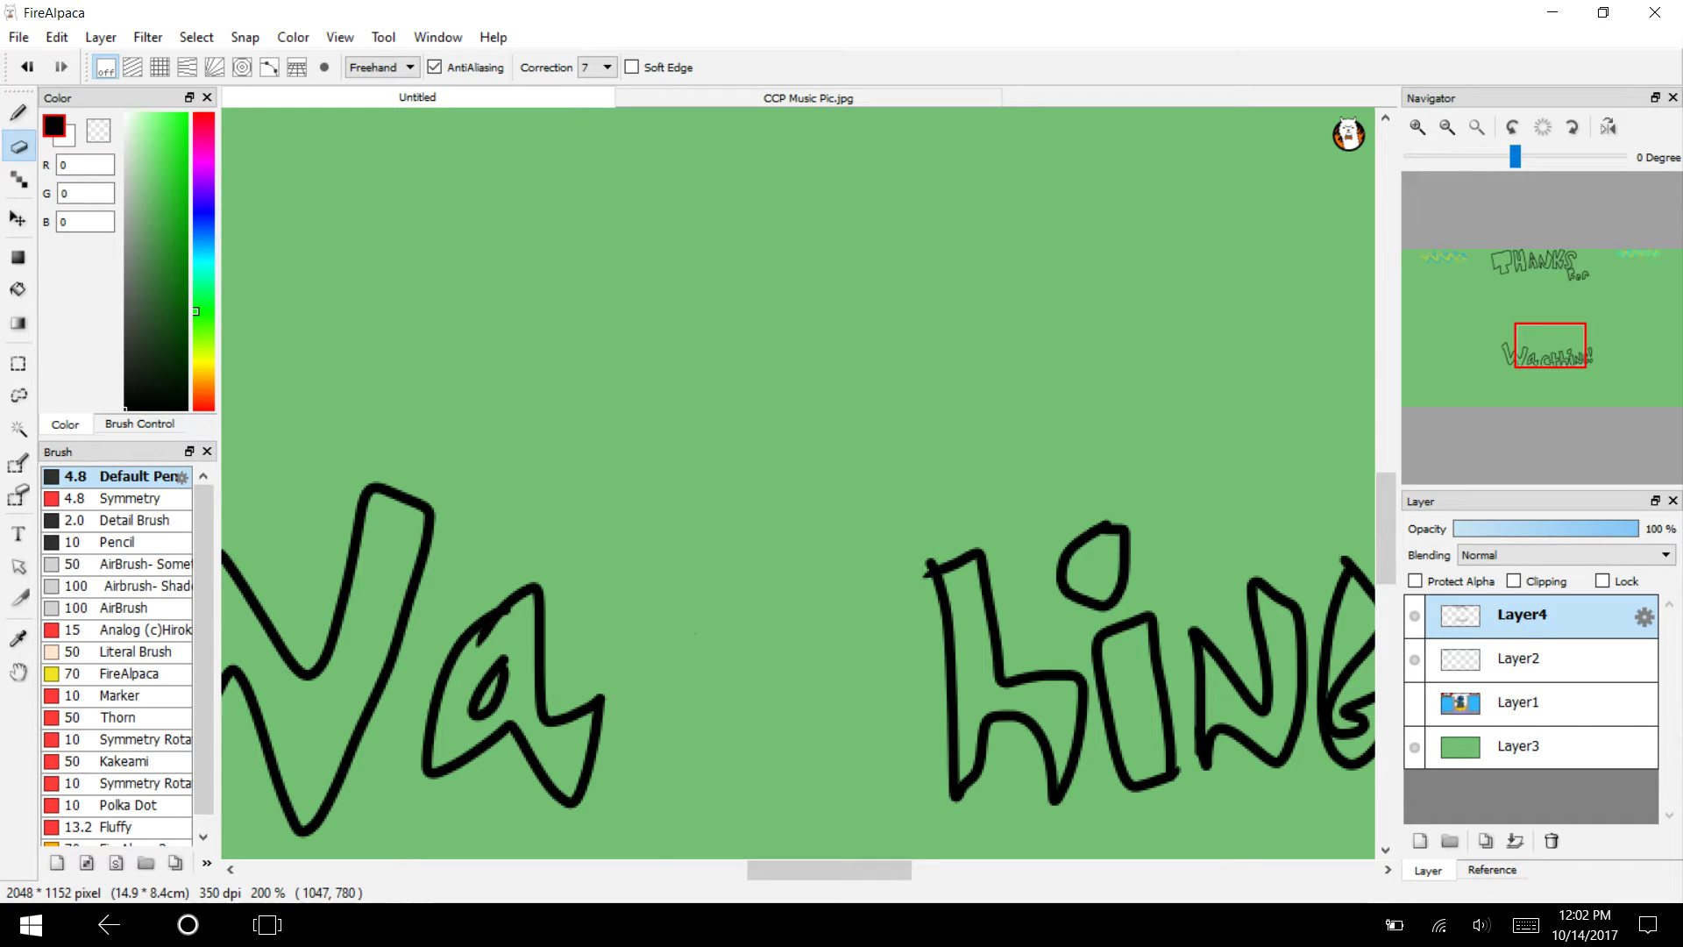
Redraw the outlines of t and c in the gap so that the word reads "Watching!".
{"action": "left_click", "coordinate": [18, 112]}
{"action": "left_click_drag", "start_coordinate": [893, 656], "coordinate": [894, 783]}
{"action": "left_click_drag", "start_coordinate": [870, 706], "coordinate": [912, 689]}
{"action": "mouse_move", "coordinate": [696, 541]}
{"action": "left_mouse_down"}
{"action": "mouse_move", "coordinate": [695, 656]}
{"action": "mouse_move", "coordinate": [639, 683]}
{"action": "mouse_move", "coordinate": [683, 713]}
{"action": "mouse_move", "coordinate": [711, 803]}
{"action": "mouse_move", "coordinate": [785, 797]}
{"action": "mouse_move", "coordinate": [770, 699]}
{"action": "mouse_move", "coordinate": [817, 688]}
{"action": "mouse_move", "coordinate": [773, 655]}
{"action": "mouse_move", "coordinate": [778, 547]}
{"action": "left_mouse_up"}
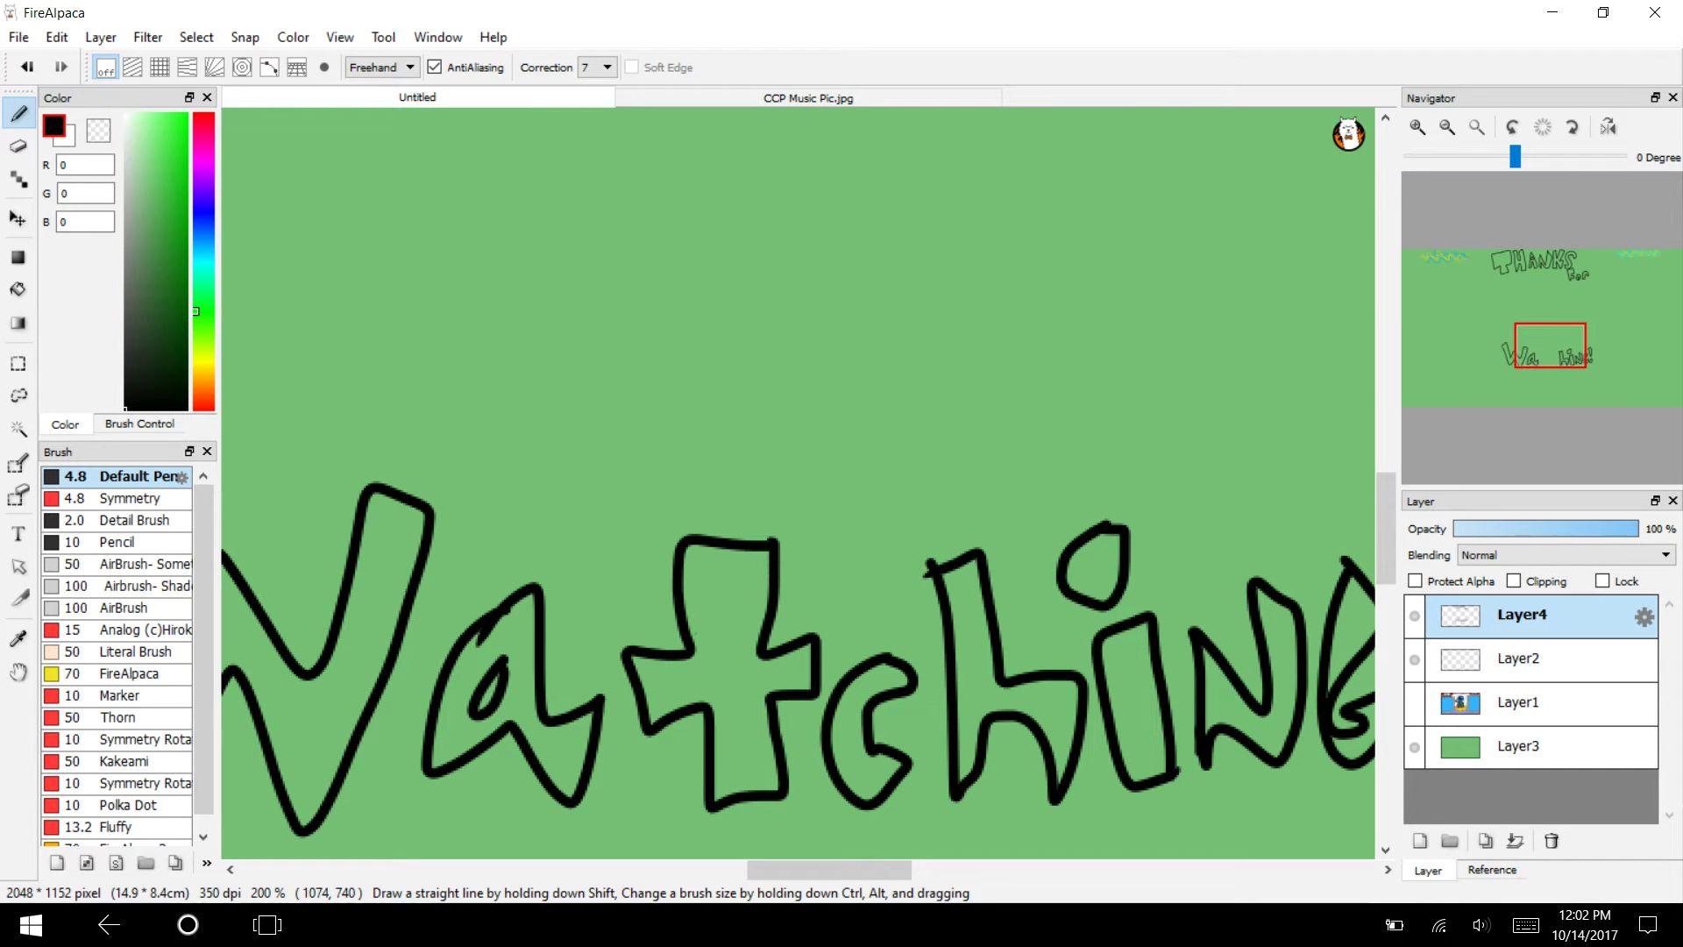
{"action": "left_click", "coordinate": [1414, 702]}
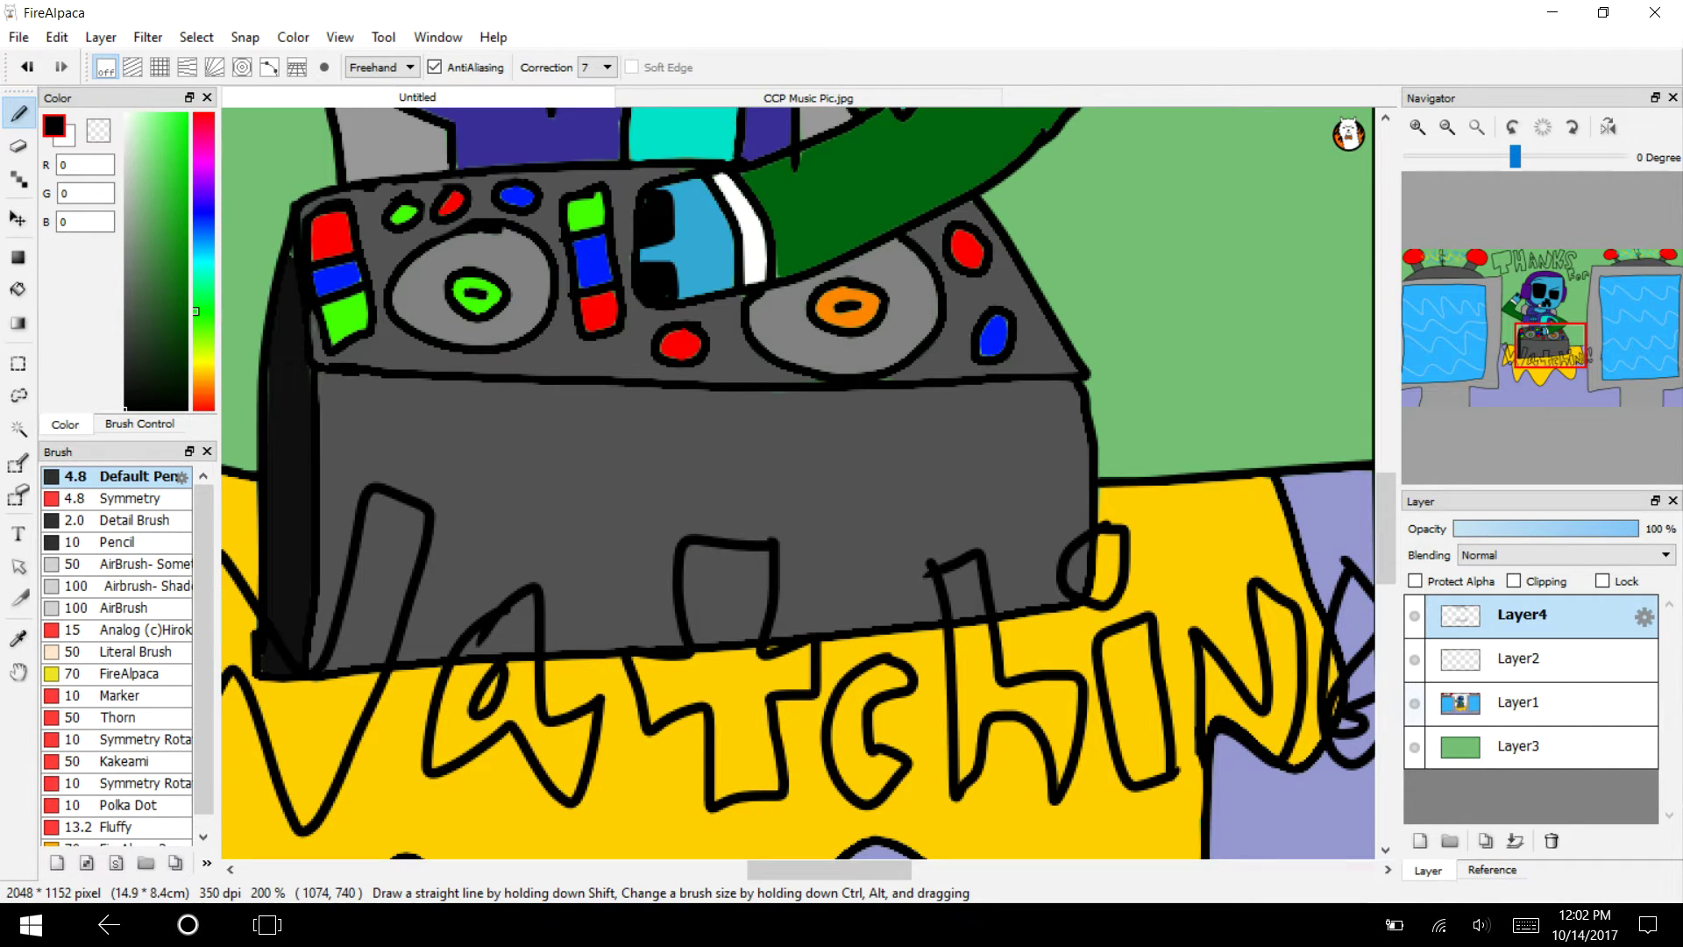
{"action": "left_click", "coordinate": [1415, 703]}
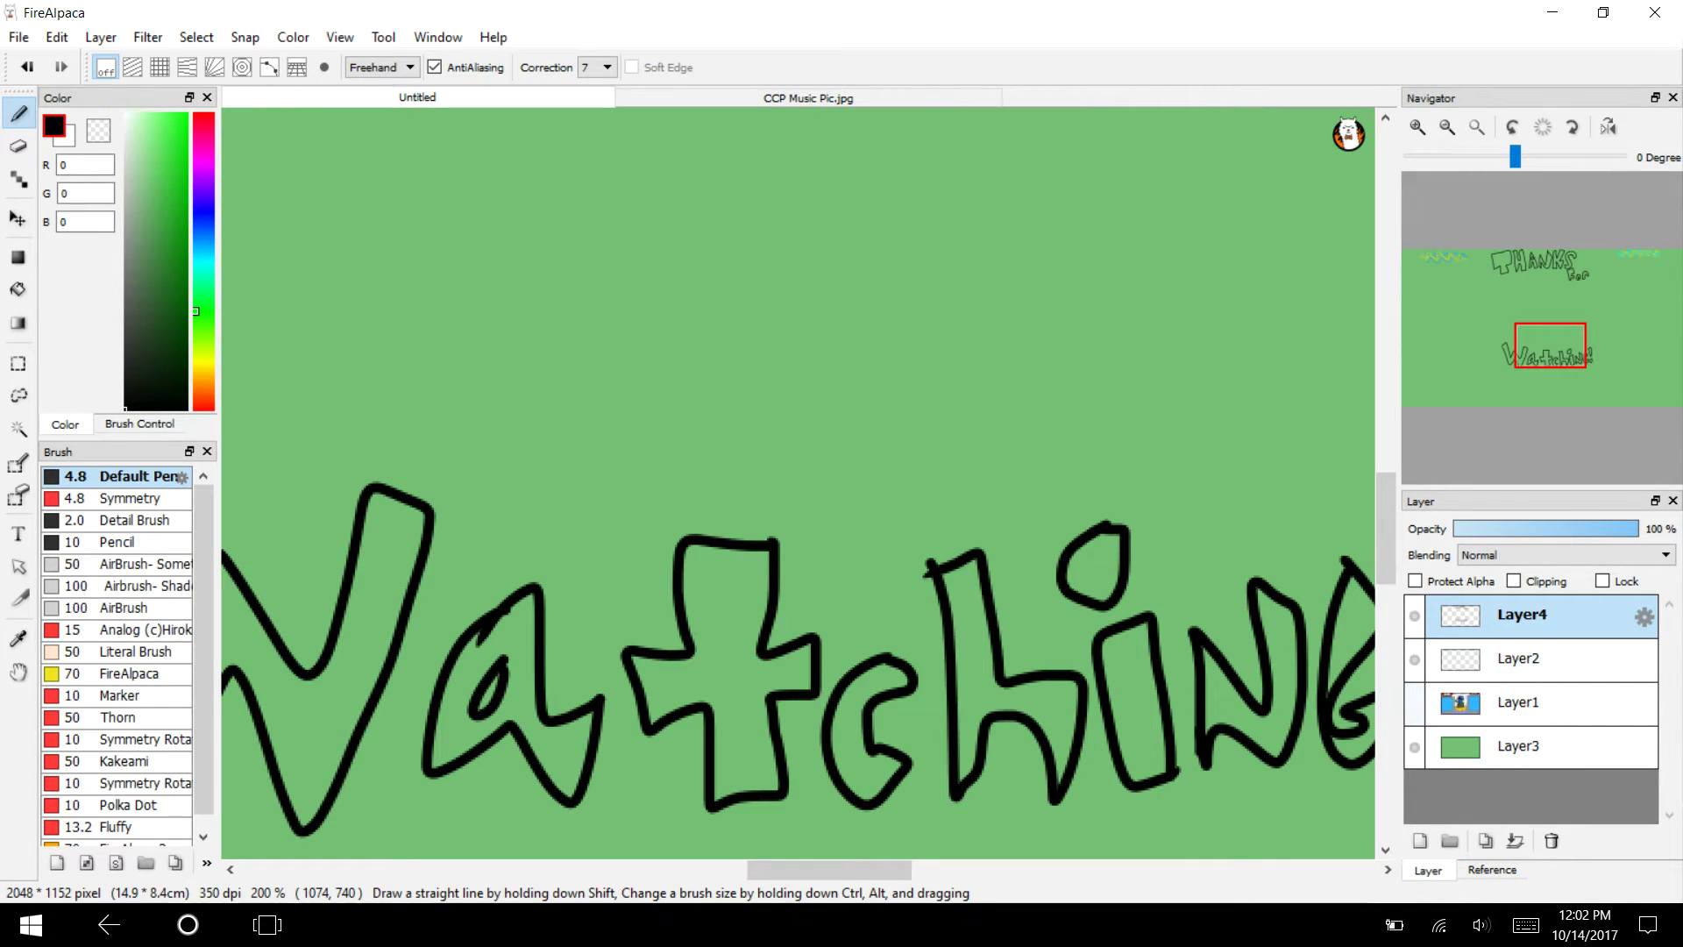
Set the drawing colour to violet-blue (76, 26, 255) and choose the Bucket tool.
{"action": "left_click", "coordinate": [1448, 127]}
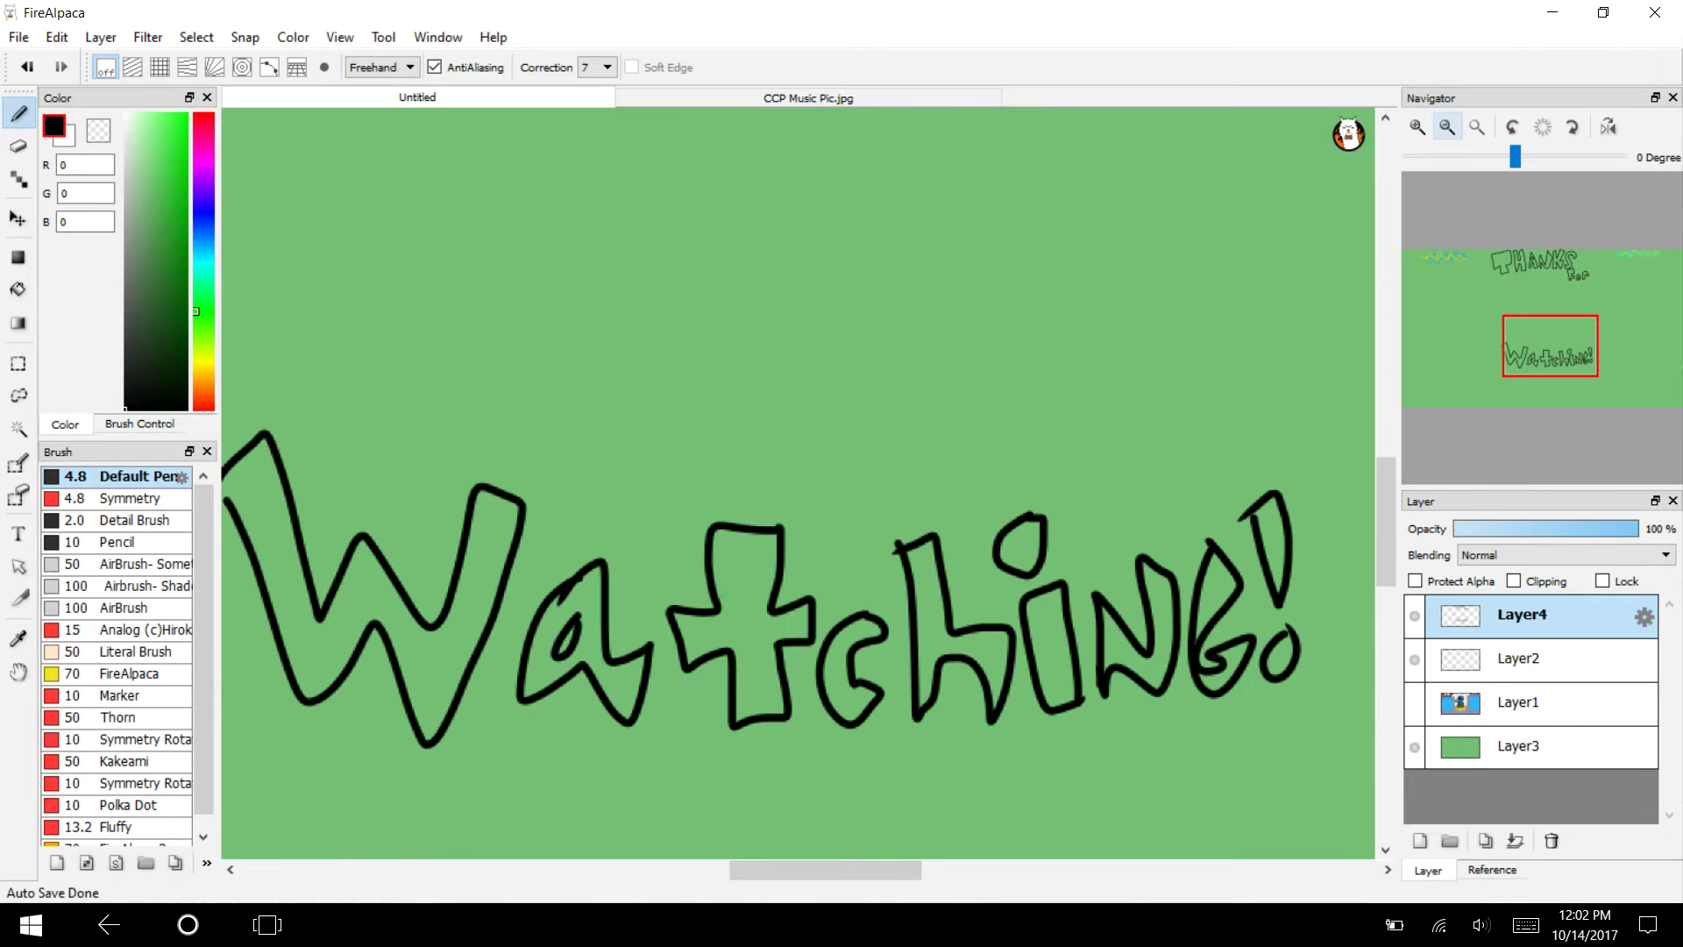
{"action": "left_click", "coordinate": [196, 201]}
{"action": "left_click", "coordinate": [182, 114]}
{"action": "key", "text": "g"}
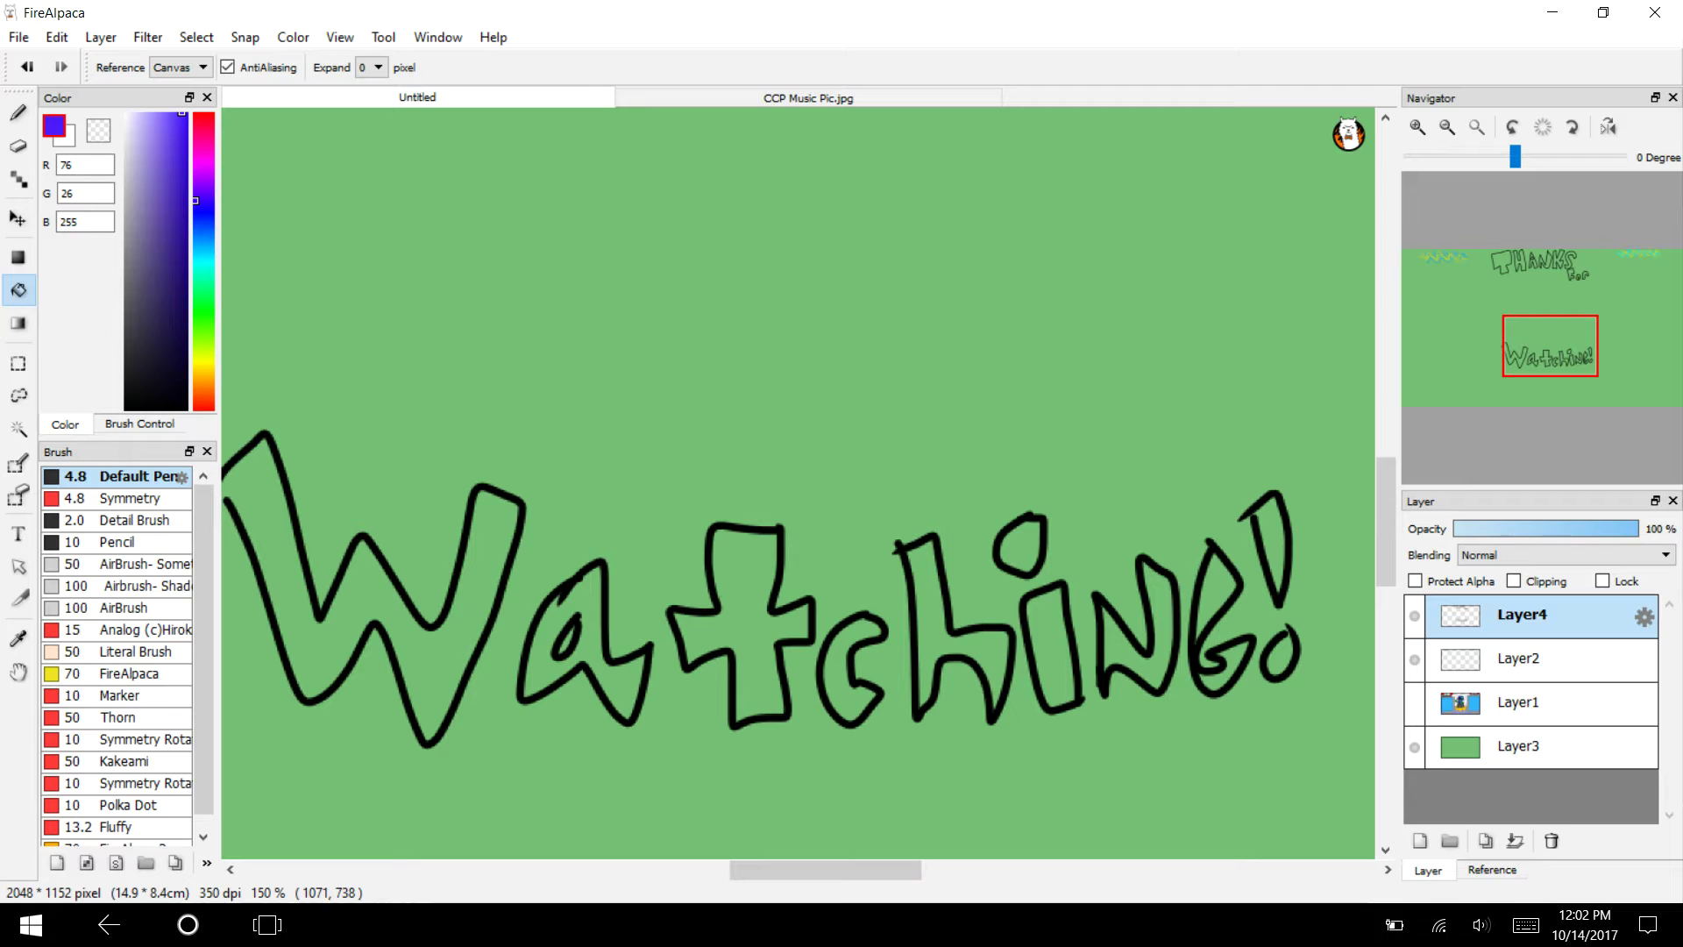
Close the gap in the W's outline and fill the letter with the violet-blue.
{"action": "left_click", "coordinate": [323, 609]}
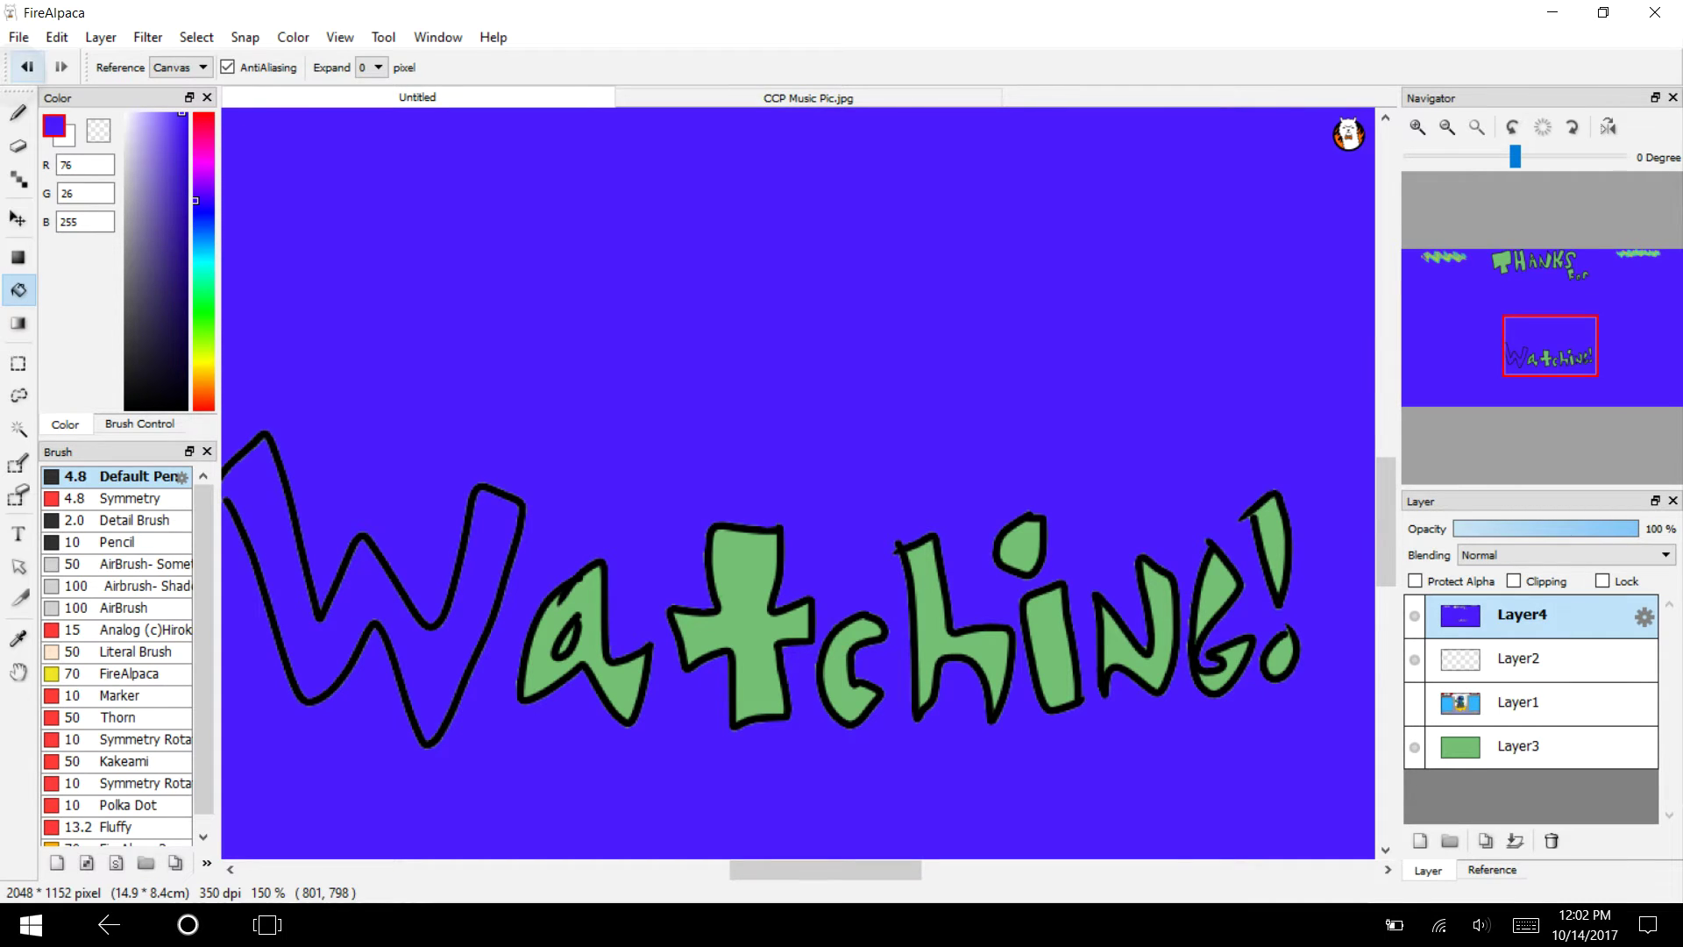
{"action": "key", "text": "ctrl+z"}
{"action": "scroll", "coordinate": [432, 504], "scroll_direction": "left", "scroll_amount": 3}
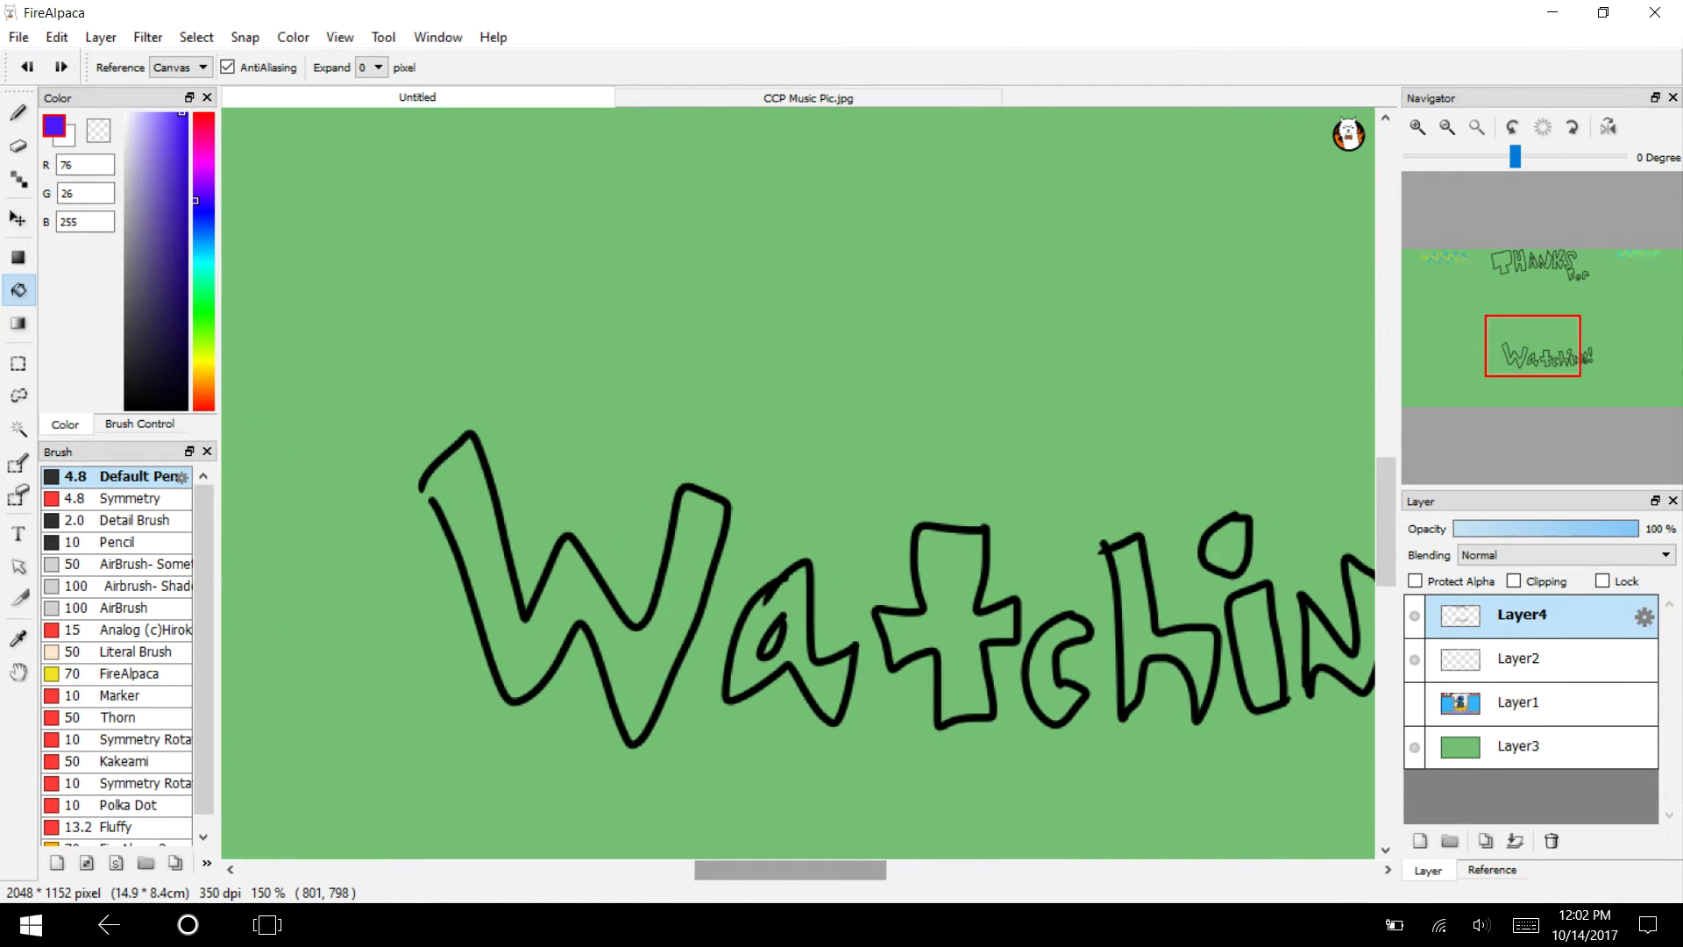
{"action": "key", "text": "b"}
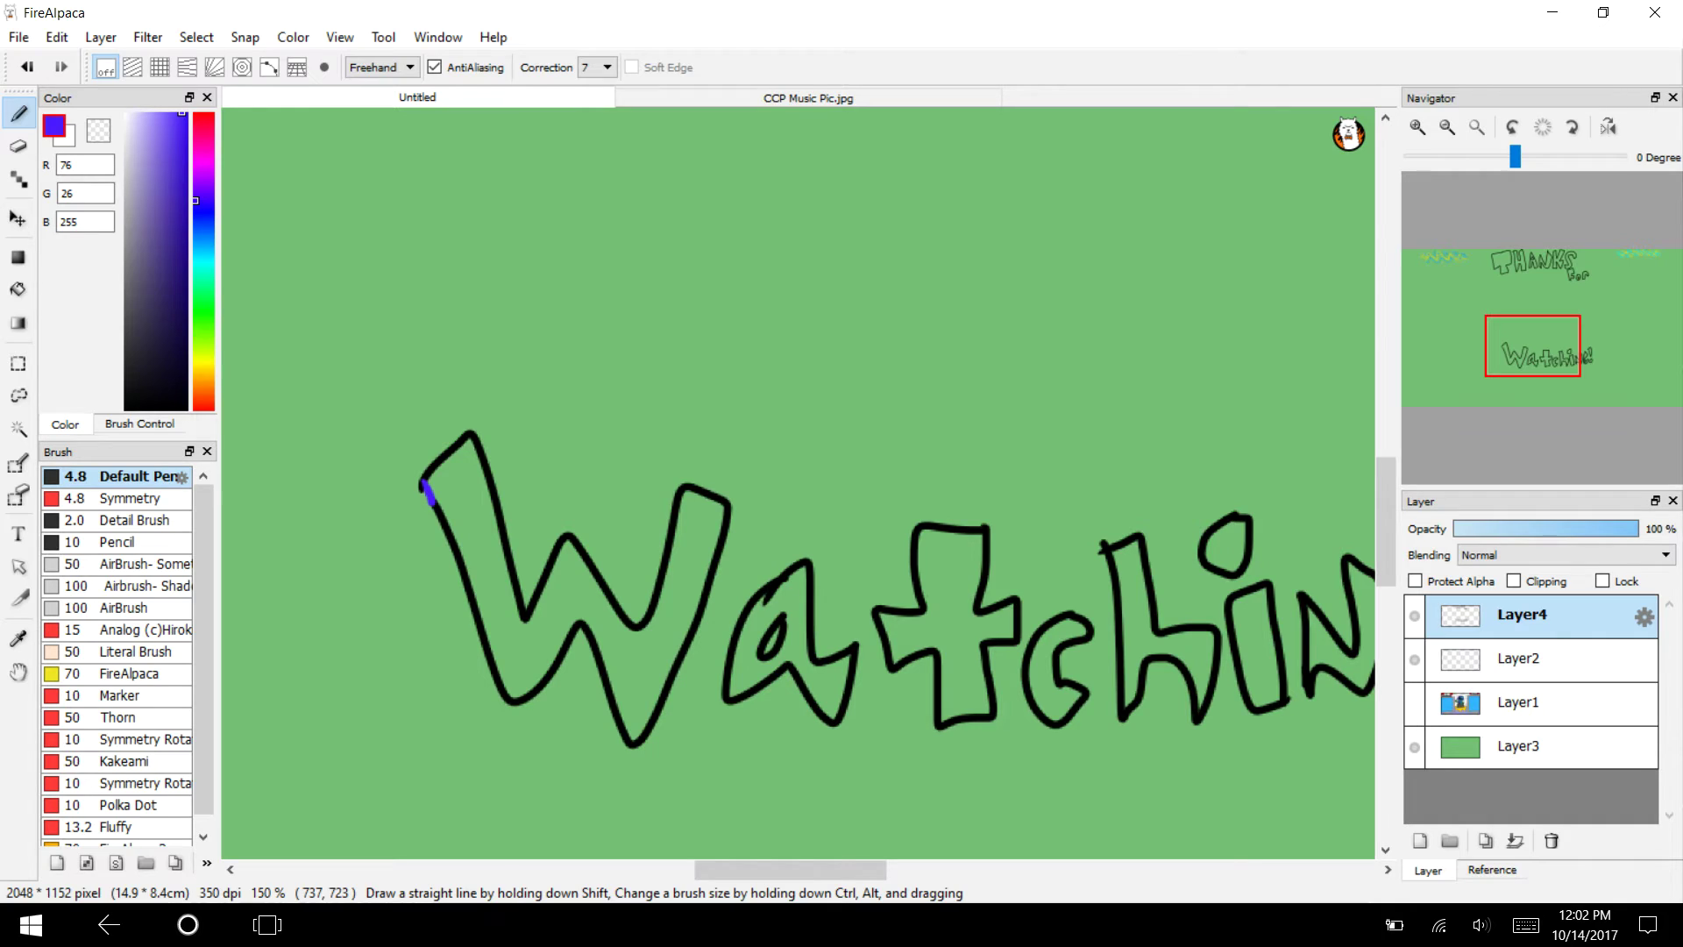
{"action": "key", "text": "g"}
{"action": "left_click", "coordinate": [476, 550]}
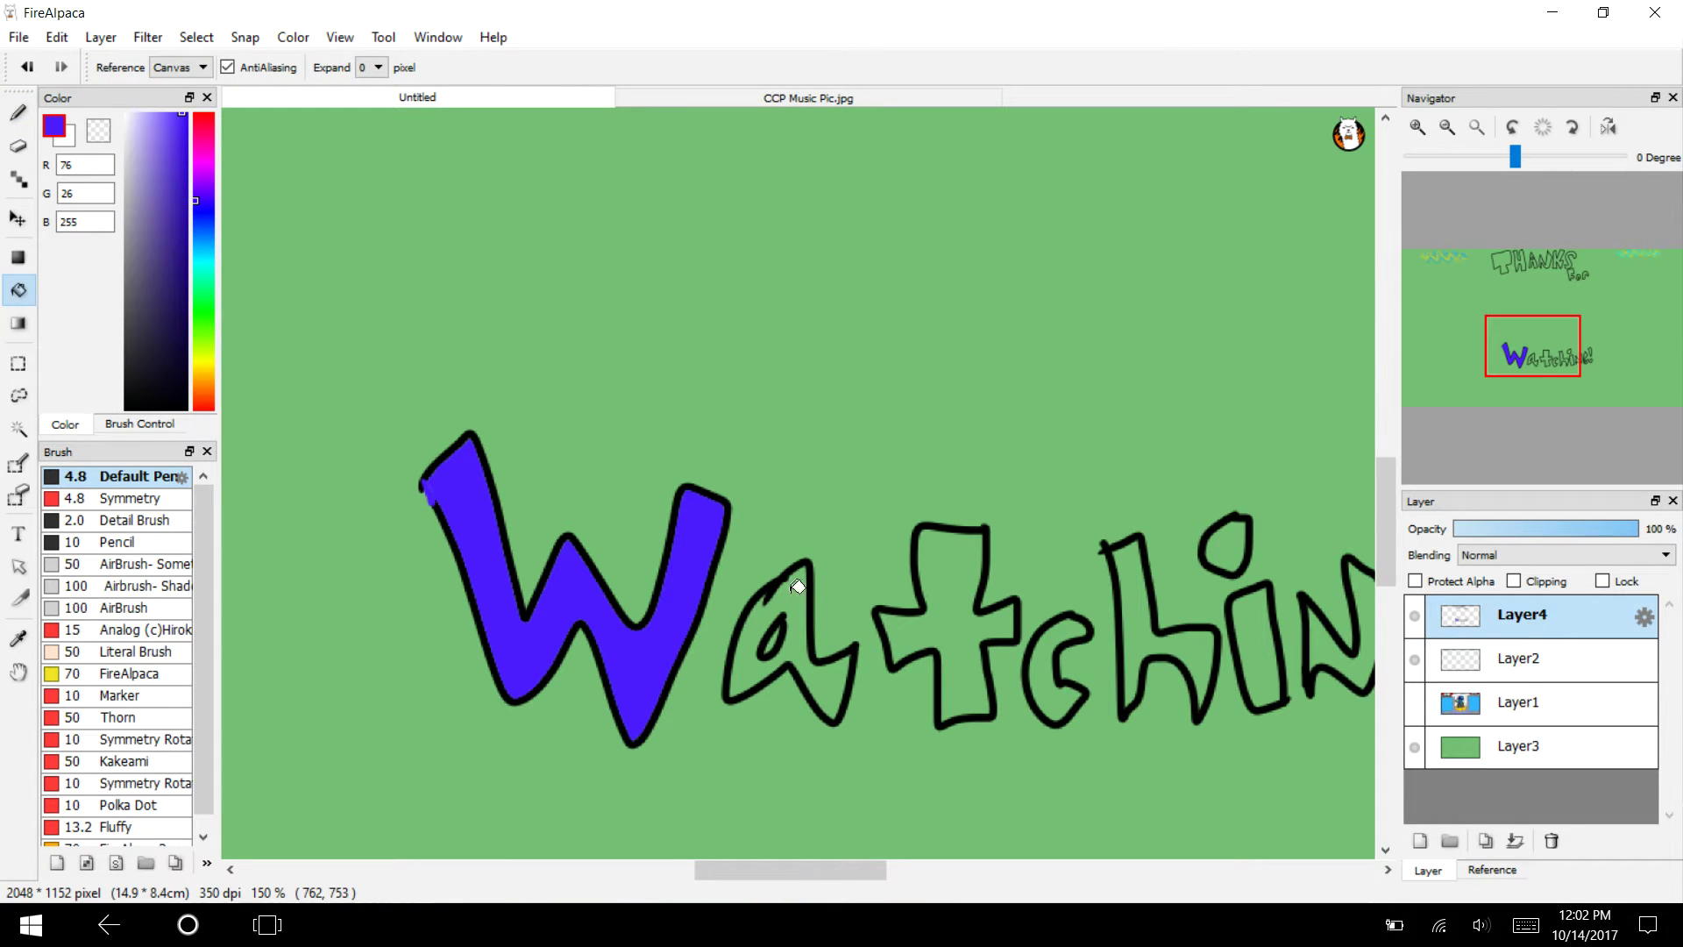
Fill the remaining letters of "Watching!" and the exclamation mark with the violet-blue.
{"action": "left_click", "coordinate": [789, 614]}
{"action": "left_click", "coordinate": [945, 586]}
{"action": "left_click", "coordinate": [1039, 692]}
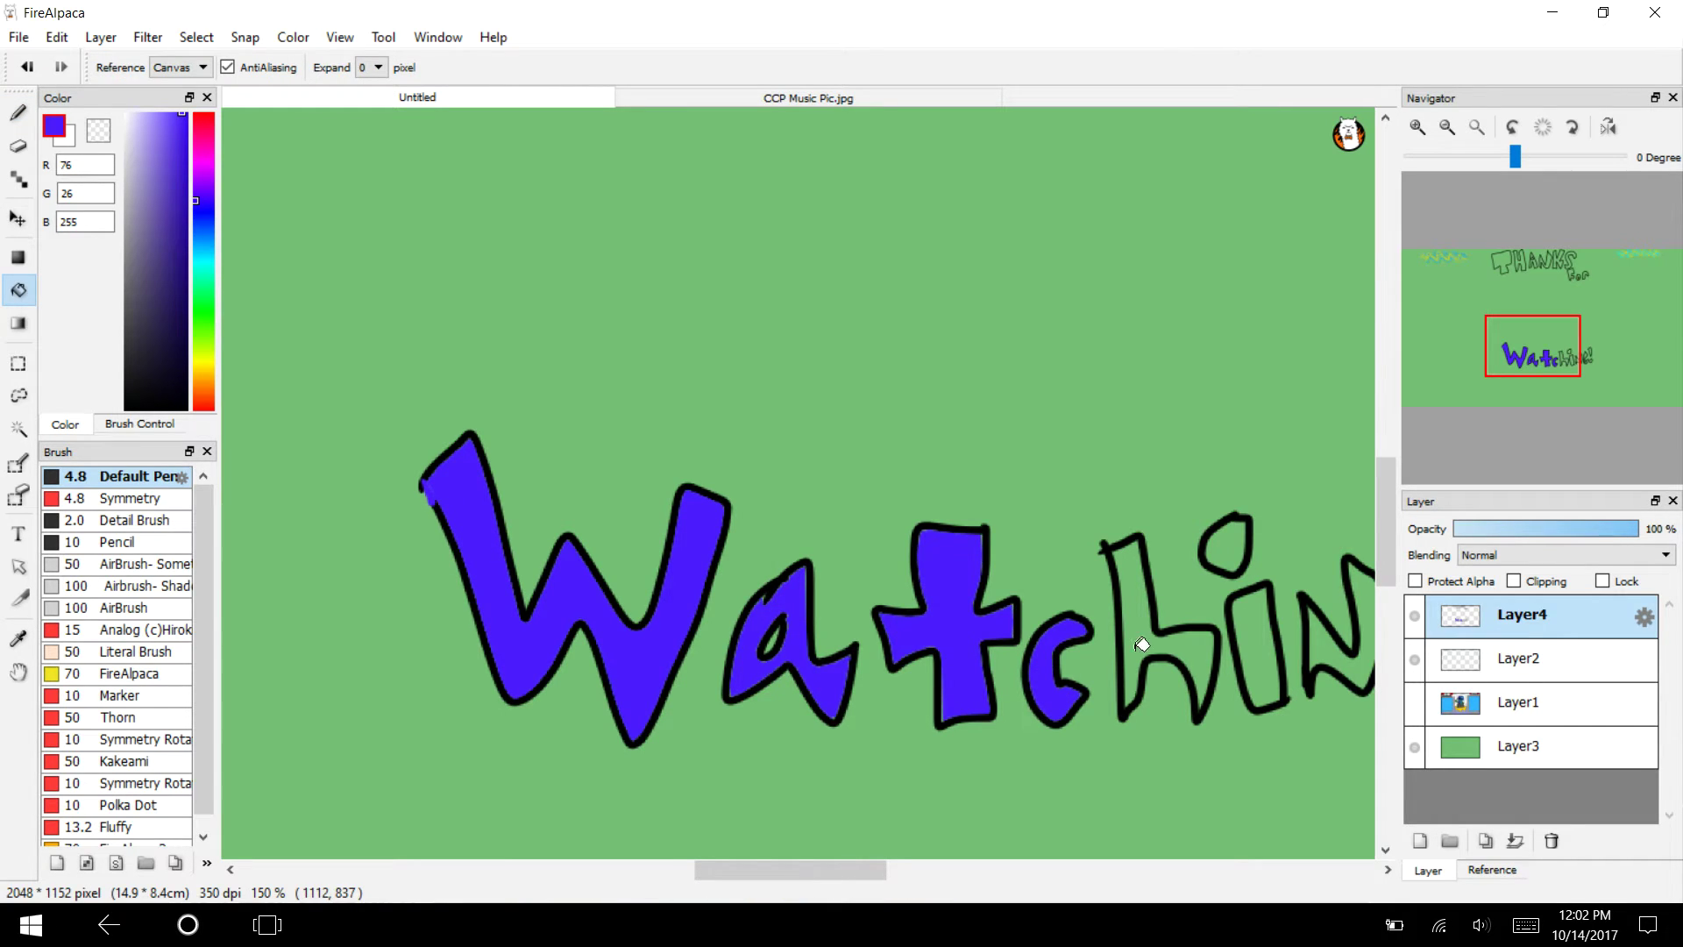
{"action": "left_click", "coordinate": [1142, 645]}
{"action": "left_click", "coordinate": [1255, 653]}
{"action": "left_click", "coordinate": [1225, 543]}
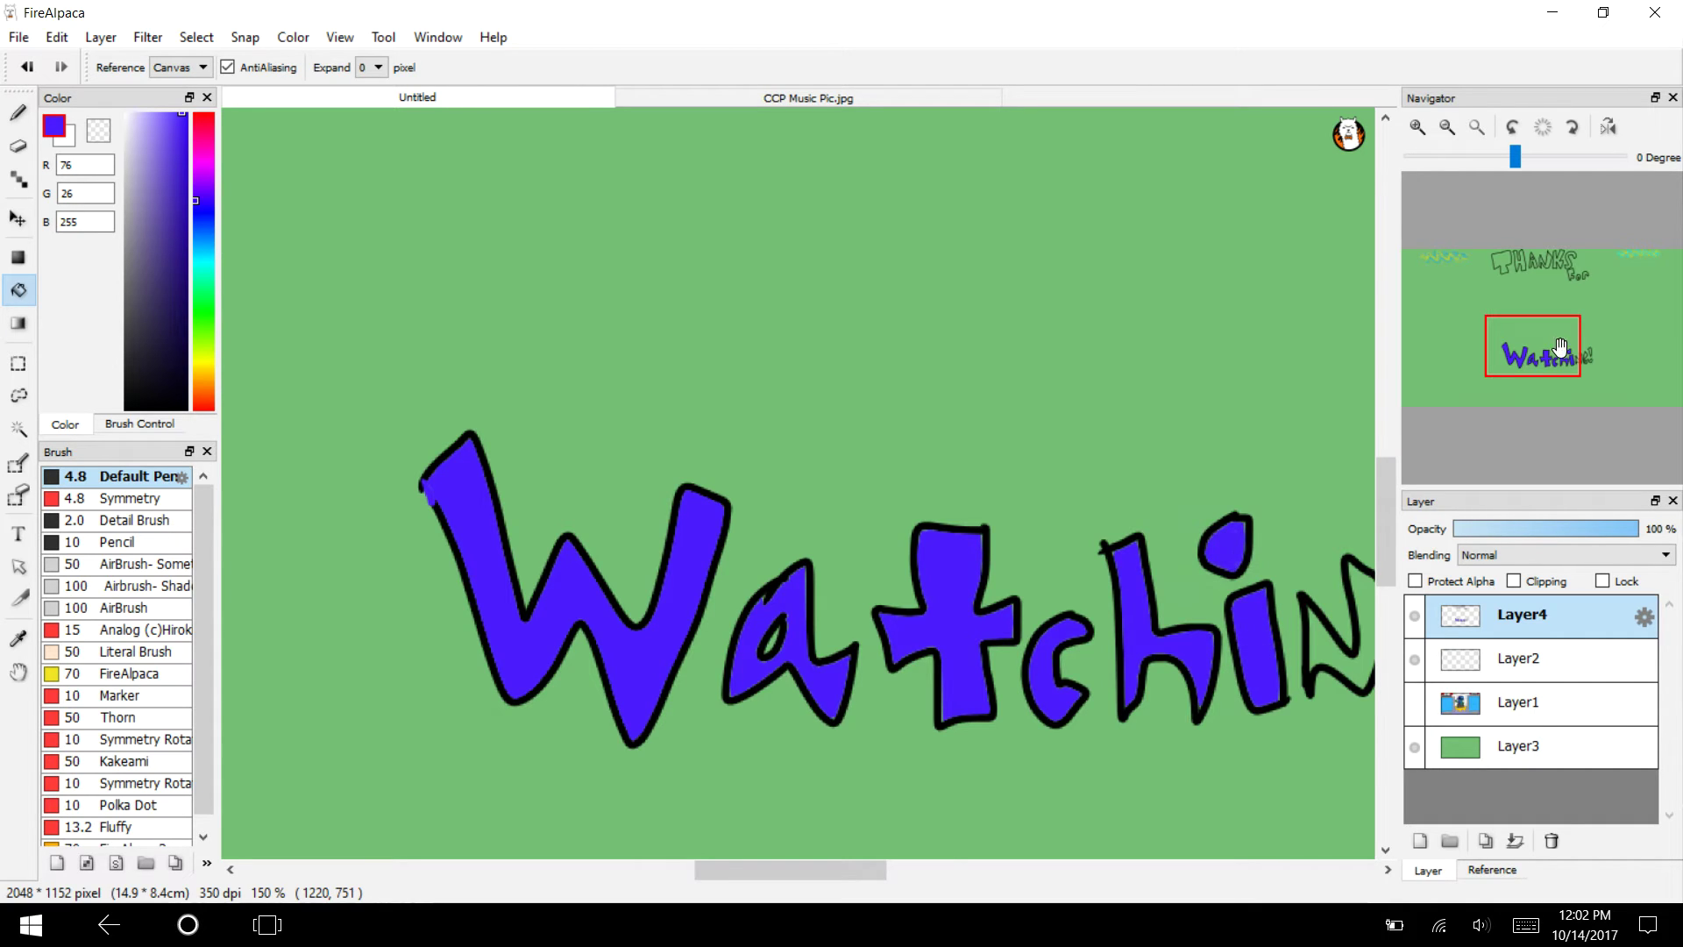
{"action": "left_click_drag", "start_coordinate": [1561, 348], "coordinate": [1600, 352]}
{"action": "left_click", "coordinate": [873, 597]}
{"action": "left_click", "coordinate": [933, 535]}
{"action": "left_click", "coordinate": [953, 614]}
{"action": "left_click", "coordinate": [1000, 495]}
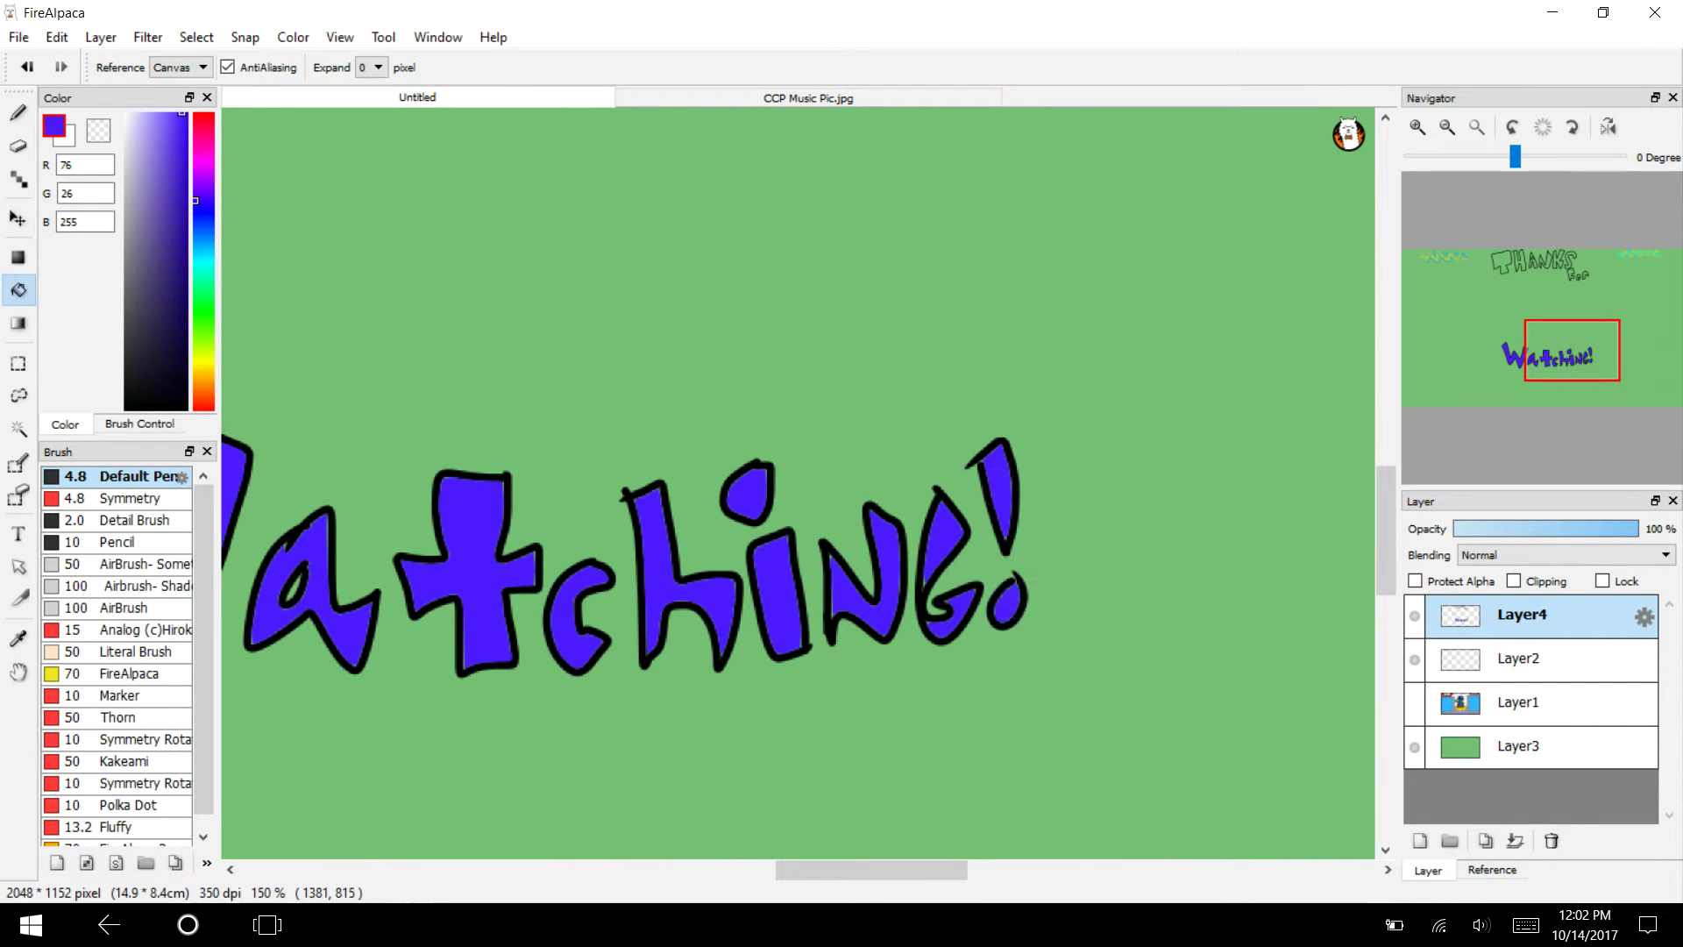
Fill all letters of "THANKS" with the violet-blue, undoing the fill that spills into the background.
{"action": "left_click_drag", "start_coordinate": [1556, 324], "coordinate": [1516, 242]}
{"action": "left_click", "coordinate": [403, 368]}
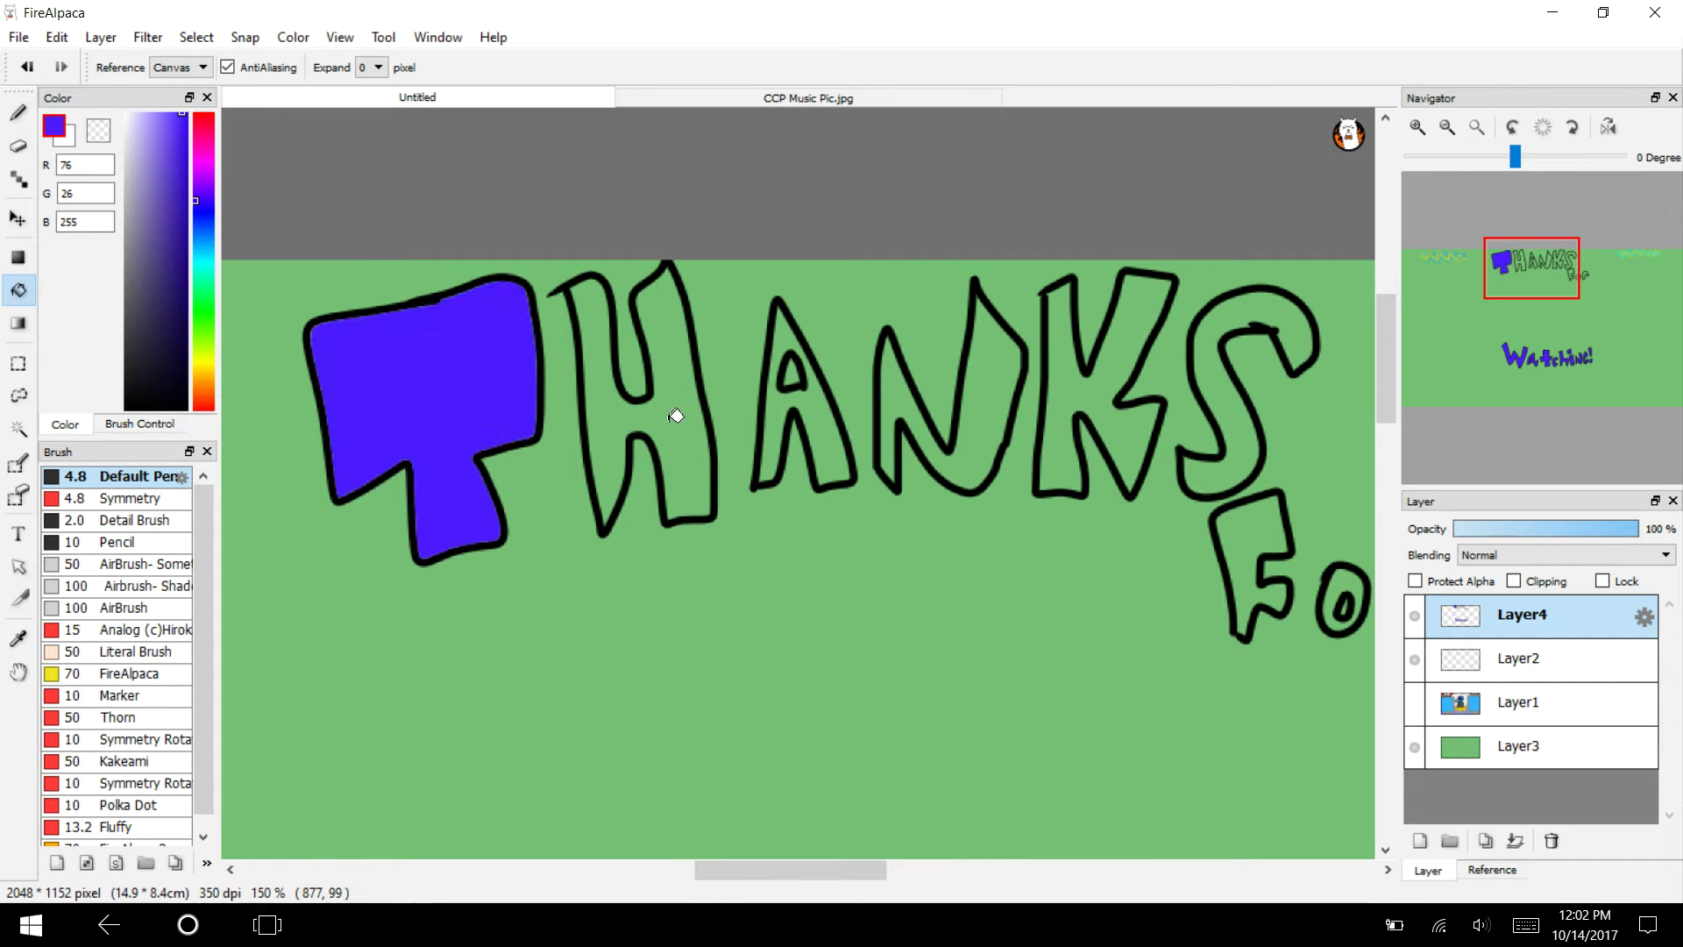
{"action": "left_click", "coordinate": [686, 421]}
{"action": "left_click", "coordinate": [789, 420]}
{"action": "left_click", "coordinate": [957, 412]}
{"action": "left_click", "coordinate": [1108, 390]}
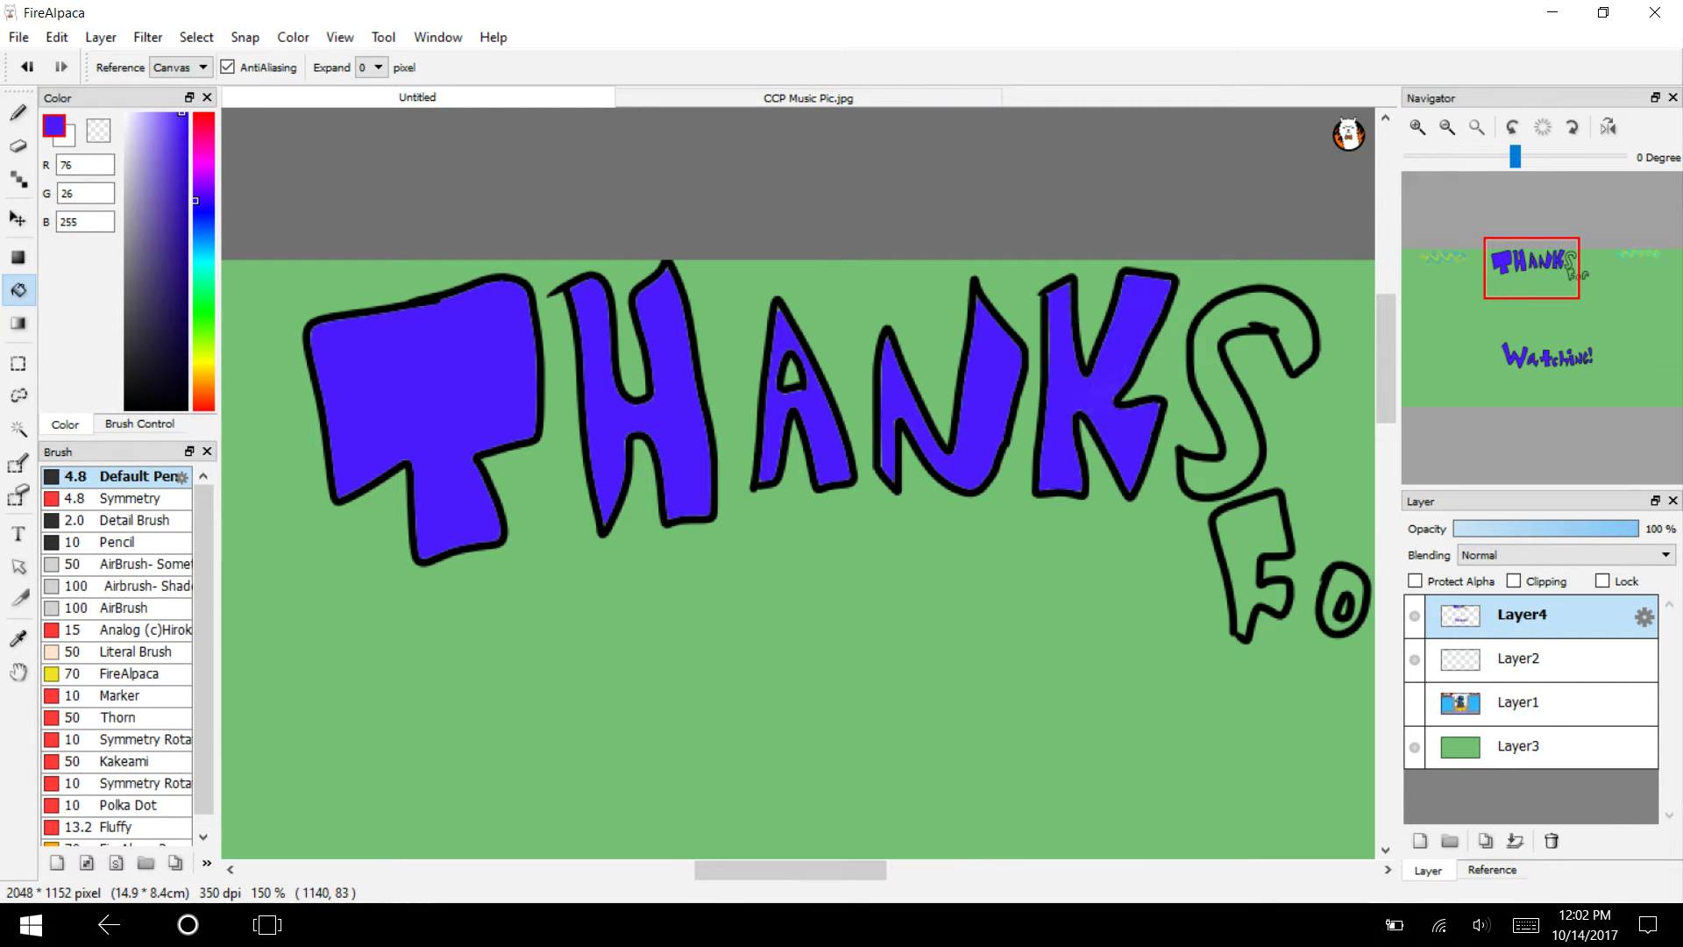
{"action": "left_click", "coordinate": [1209, 417]}
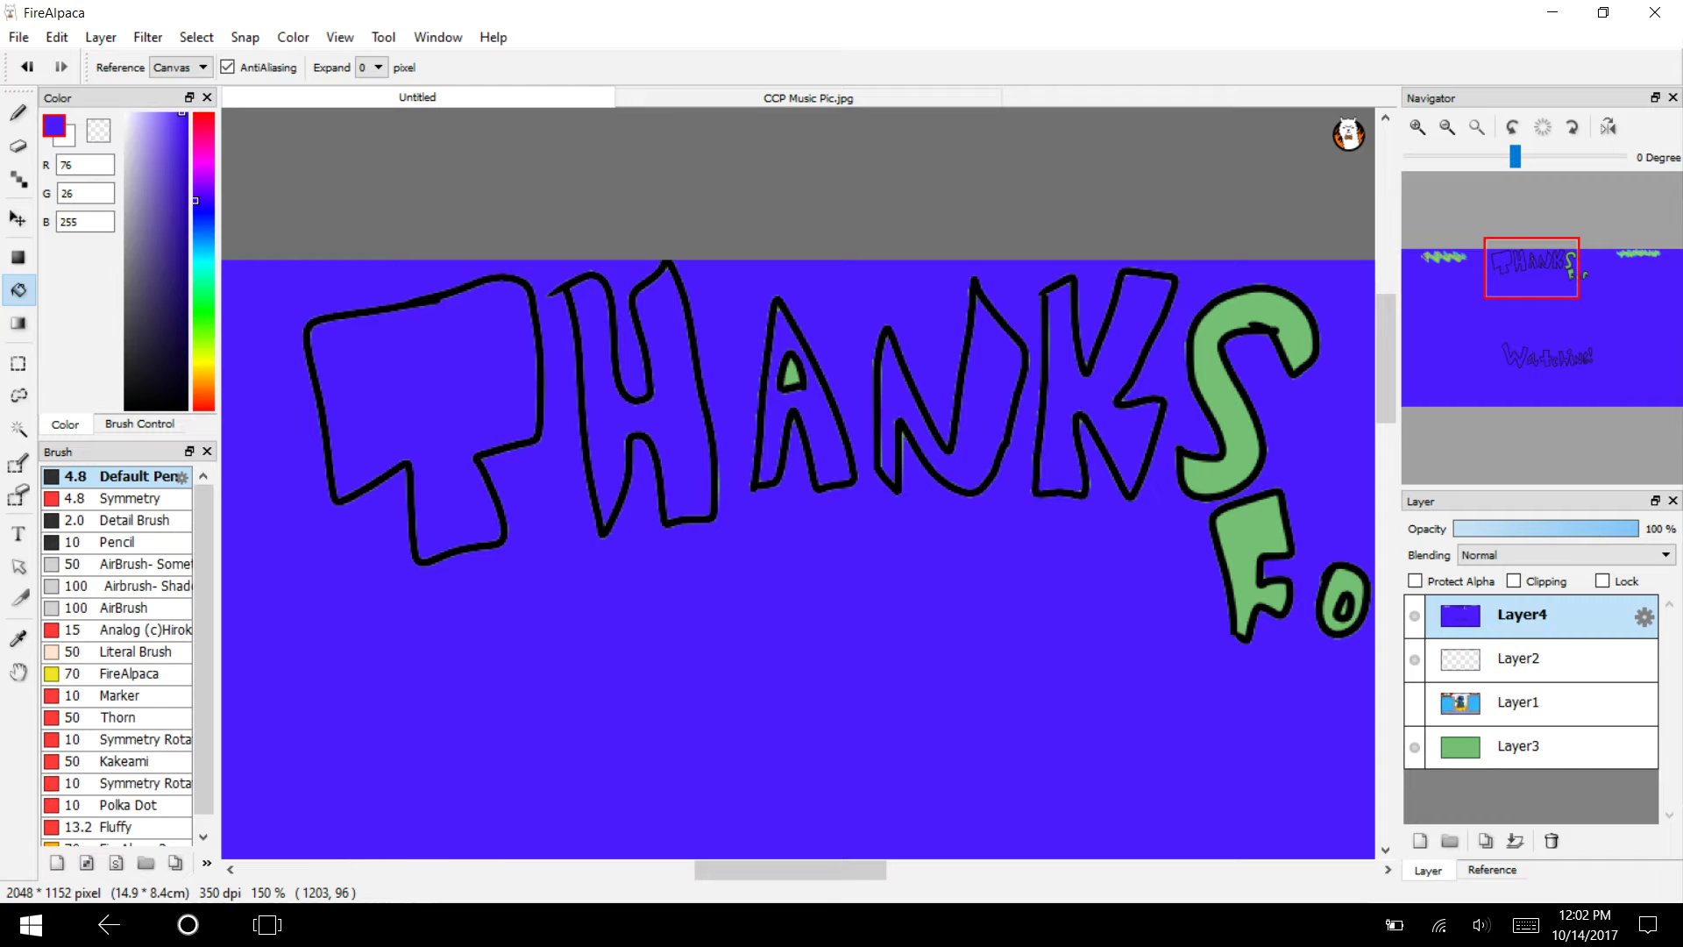
{"action": "left_click", "coordinate": [27, 66]}
{"action": "left_click", "coordinate": [1244, 412]}
Fill the three letters of "For" with the violet-blue.
{"action": "left_click", "coordinate": [1227, 526]}
{"action": "left_click", "coordinate": [1341, 574]}
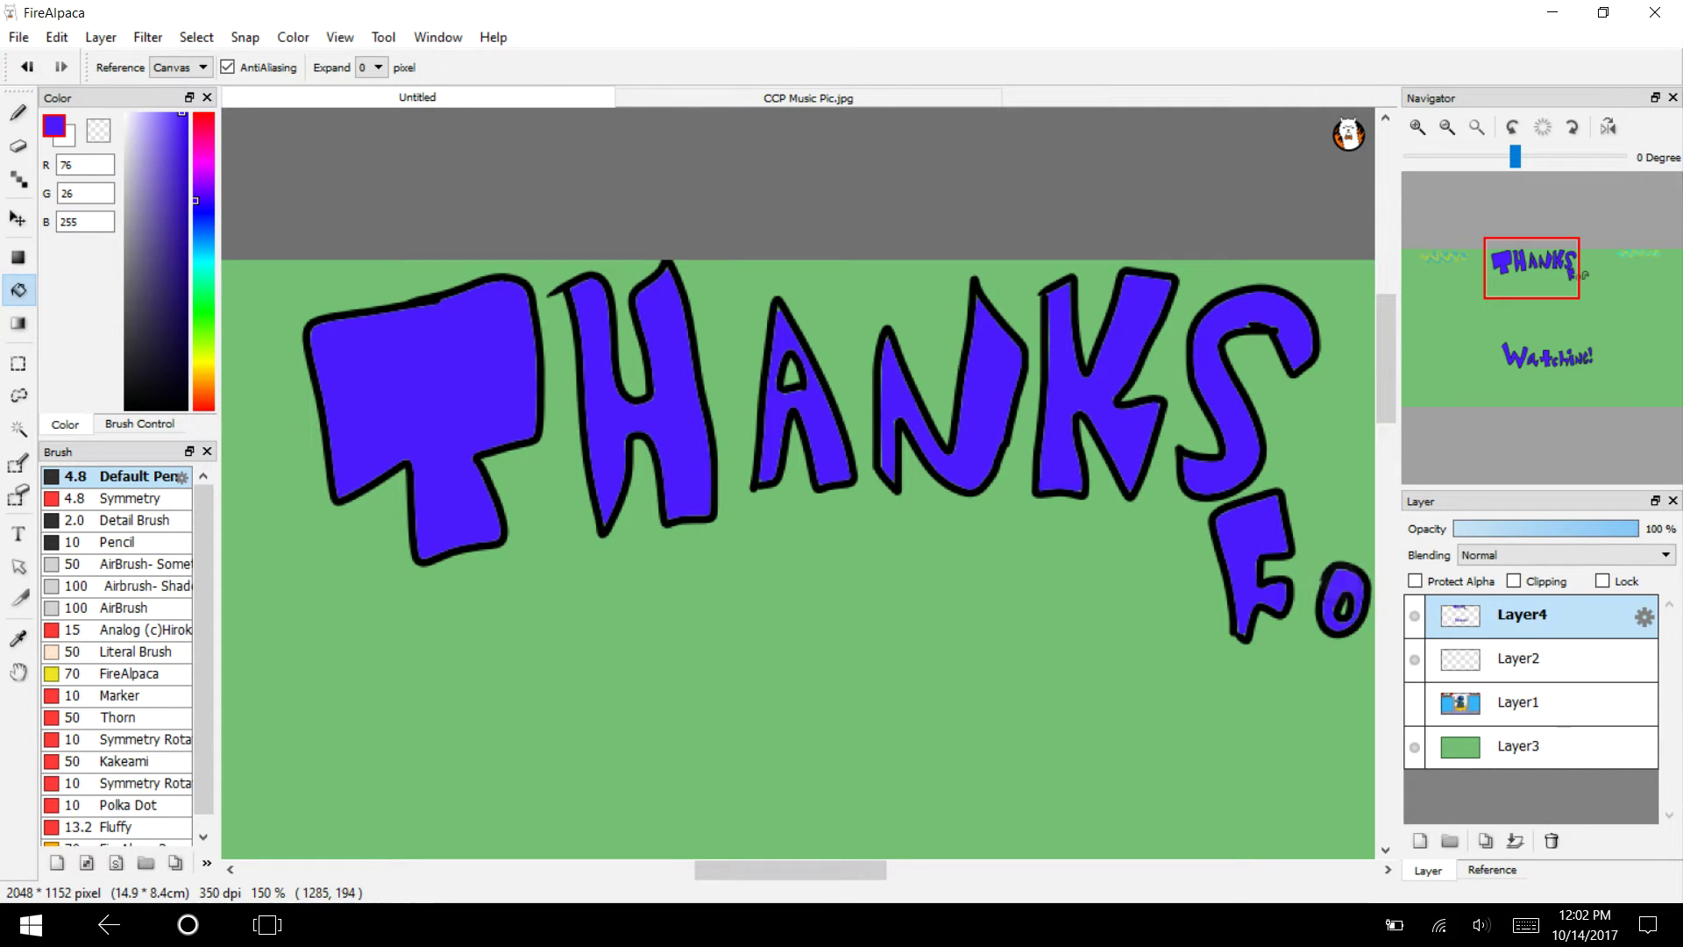
{"action": "left_click_drag", "start_coordinate": [1534, 268], "coordinate": [1575, 280]}
{"action": "left_click", "coordinate": [914, 412]}
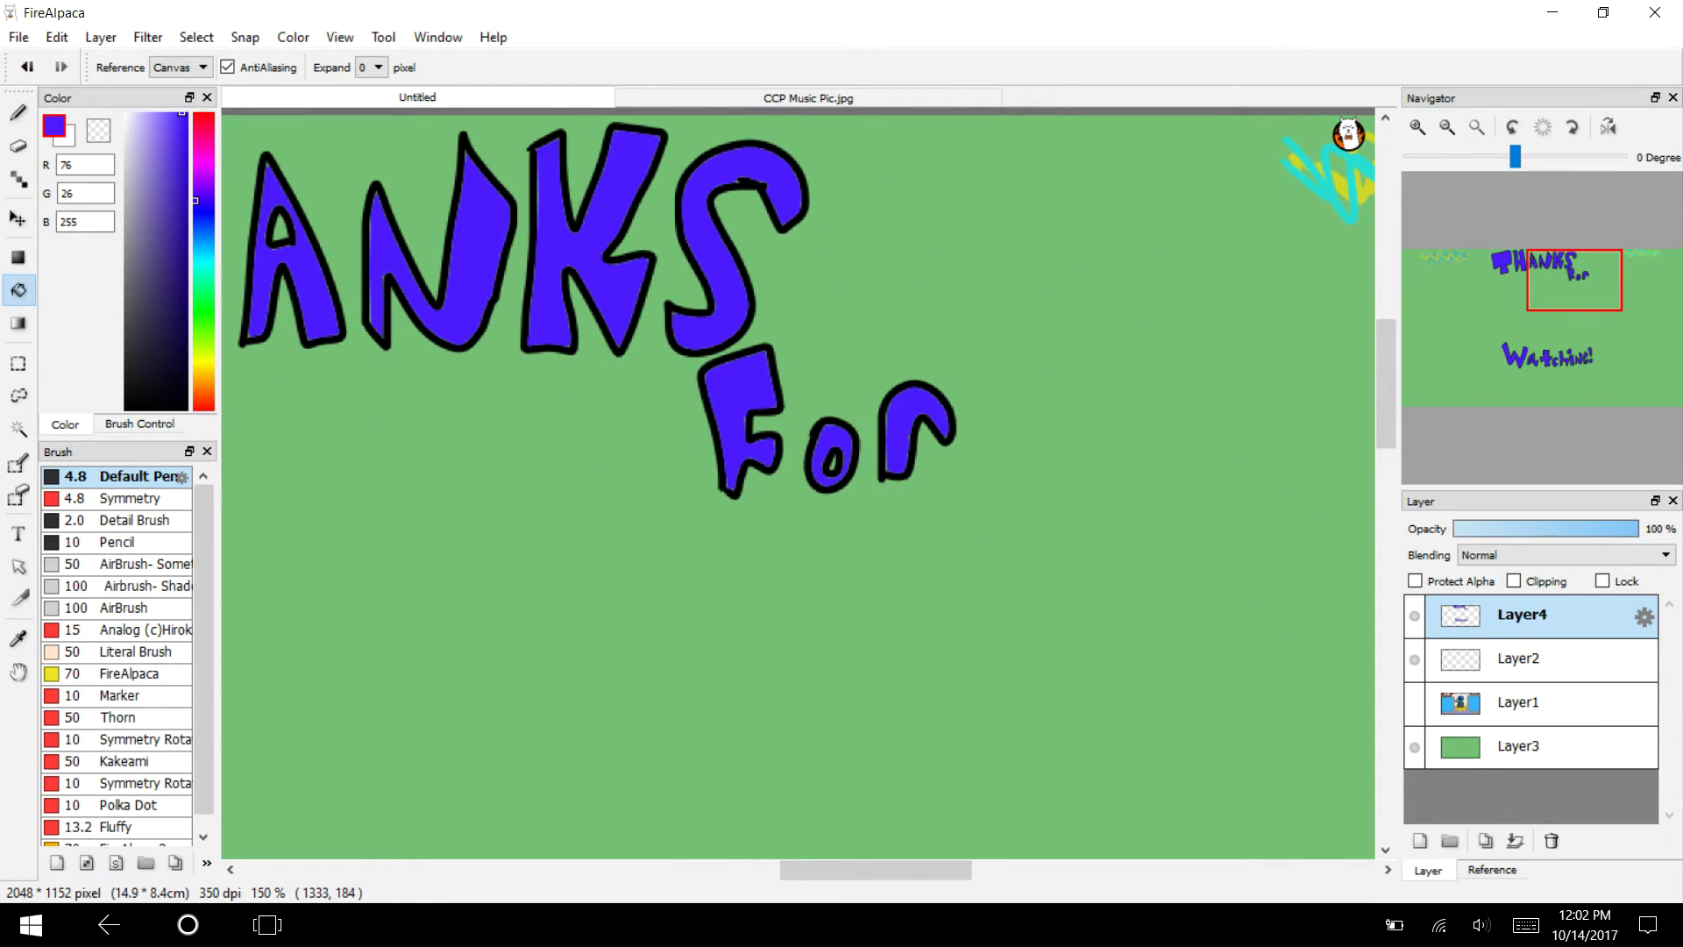
Show the Layer1 artwork again and set up the Default Pen in black for drawing in the picture's lower-left corner.
{"action": "left_click", "coordinate": [1414, 703]}
{"action": "left_click", "coordinate": [1476, 127]}
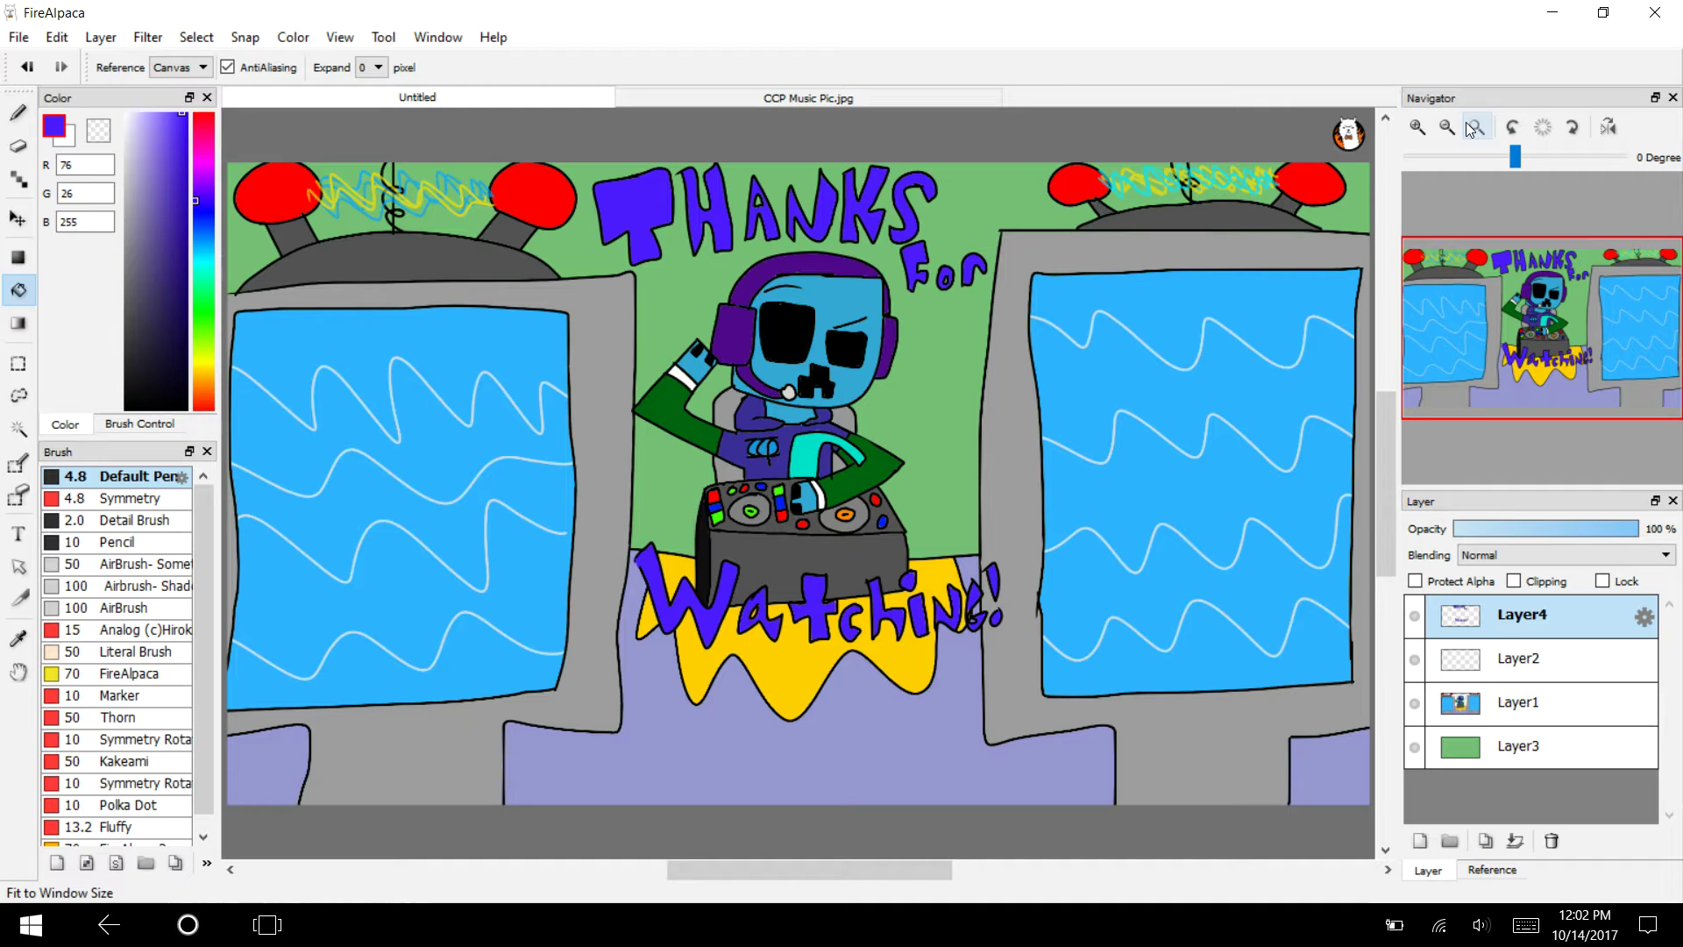
{"action": "left_click", "coordinate": [1418, 127]}
{"action": "left_click", "coordinate": [1418, 127]}
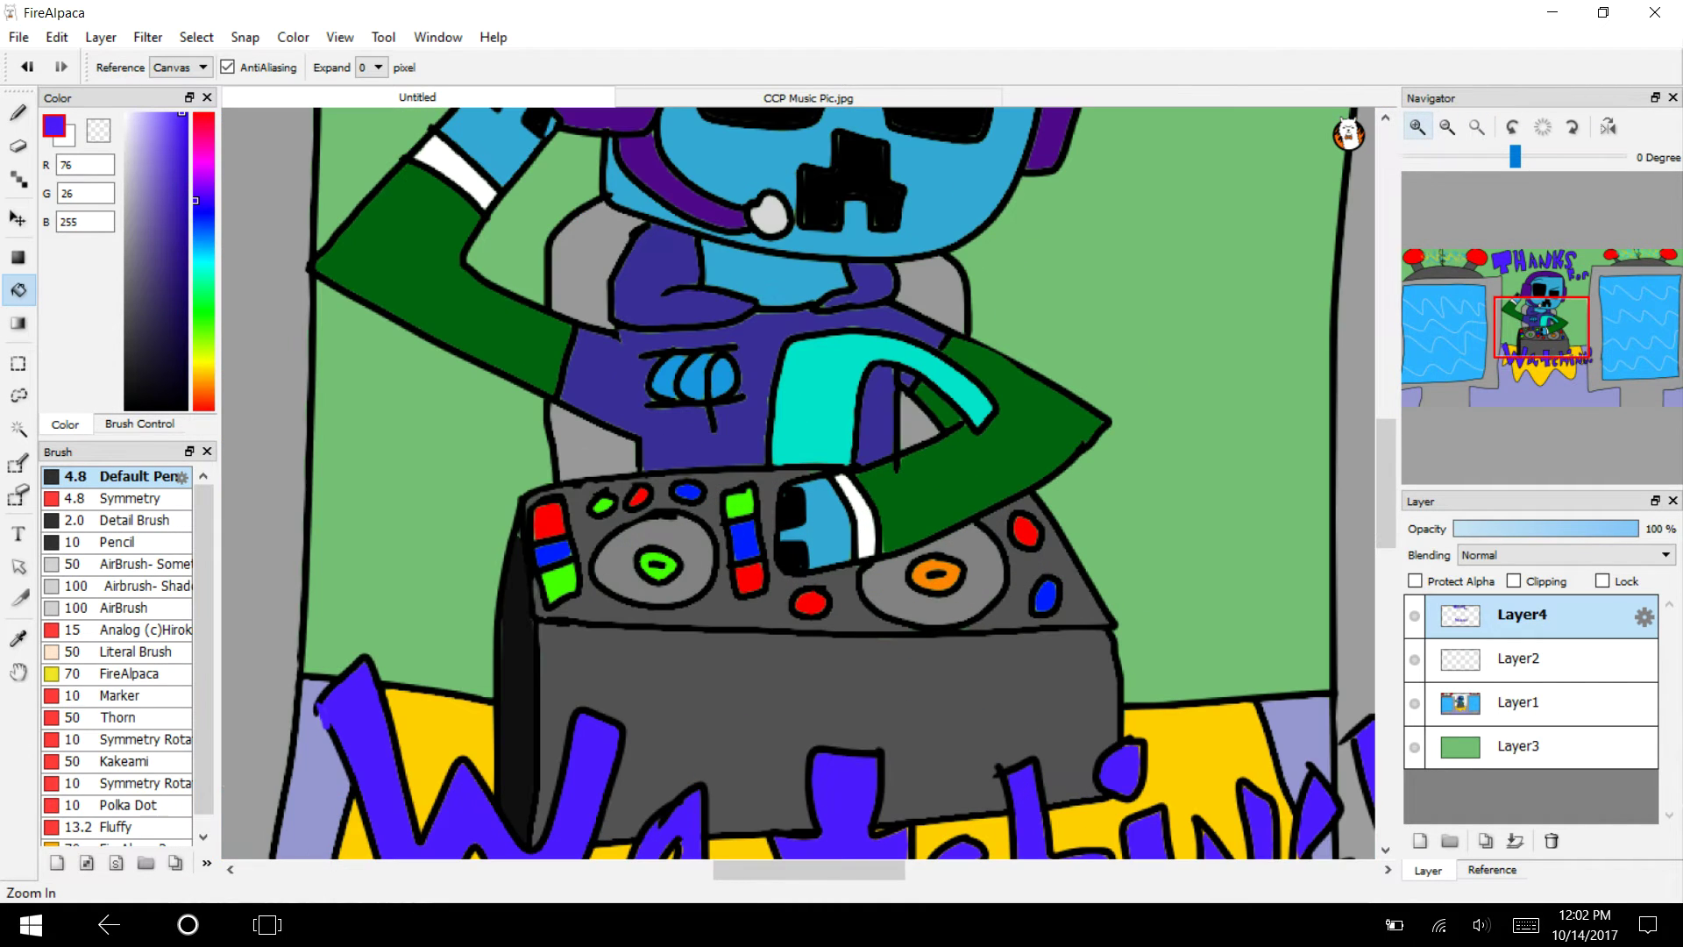
{"action": "left_click_drag", "start_coordinate": [1514, 337], "coordinate": [1419, 408]}
{"action": "left_click", "coordinate": [125, 408]}
{"action": "left_click", "coordinate": [18, 113]}
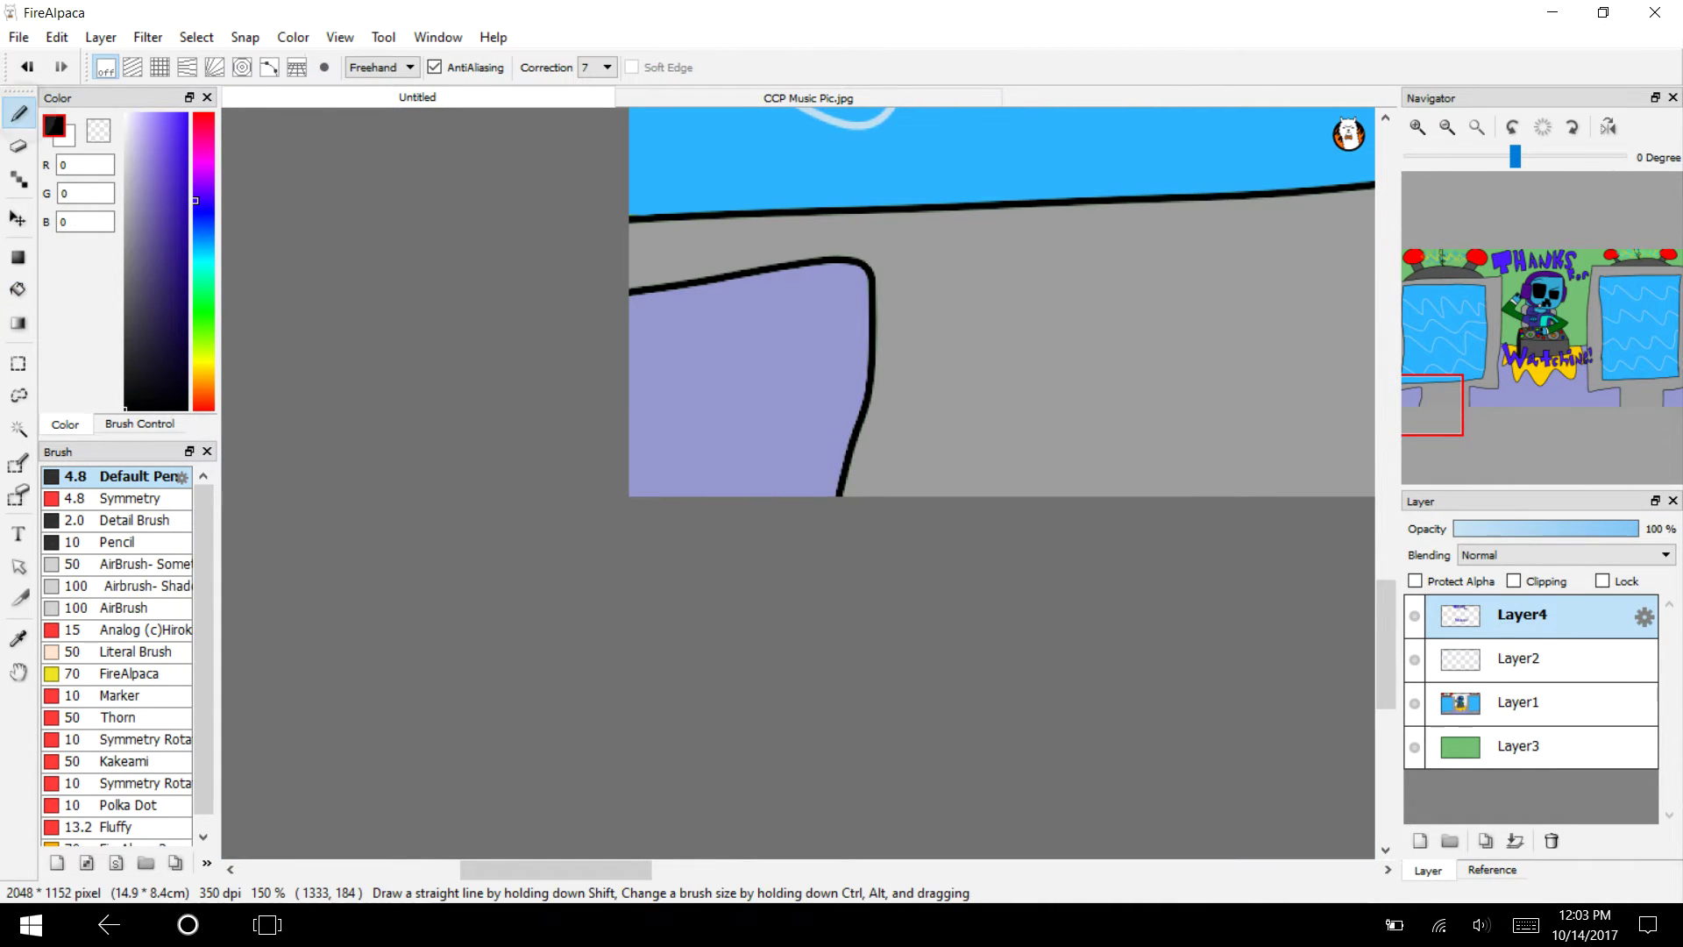
{"action": "left_click", "coordinate": [1417, 126]}
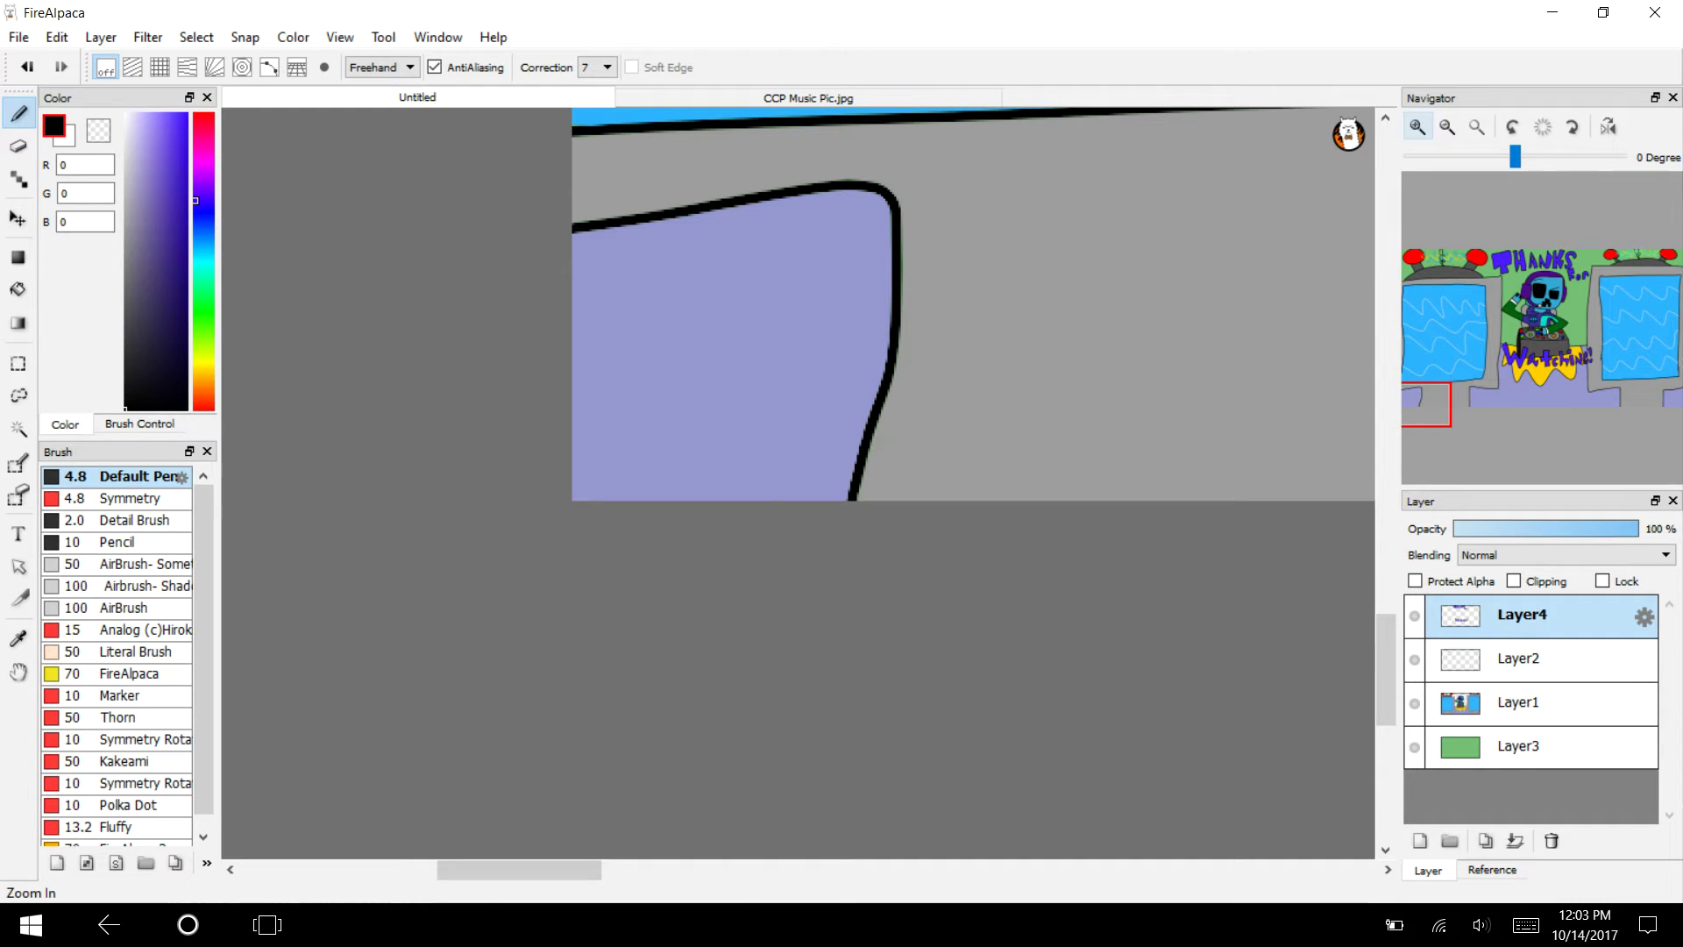
{"action": "mouse_move", "coordinate": [765, 499]}
{"action": "left_mouse_down"}
{"action": "mouse_move", "coordinate": [745, 426]}
{"action": "mouse_move", "coordinate": [499, 379]}
{"action": "left_mouse_up"}
{"action": "left_click", "coordinate": [27, 66]}
{"action": "mouse_move", "coordinate": [808, 500]}
{"action": "left_mouse_down"}
{"action": "mouse_move", "coordinate": [783, 267]}
{"action": "mouse_move", "coordinate": [587, 557]}
{"action": "left_mouse_up"}
{"action": "left_click_drag", "start_coordinate": [684, 436], "coordinate": [681, 435]}
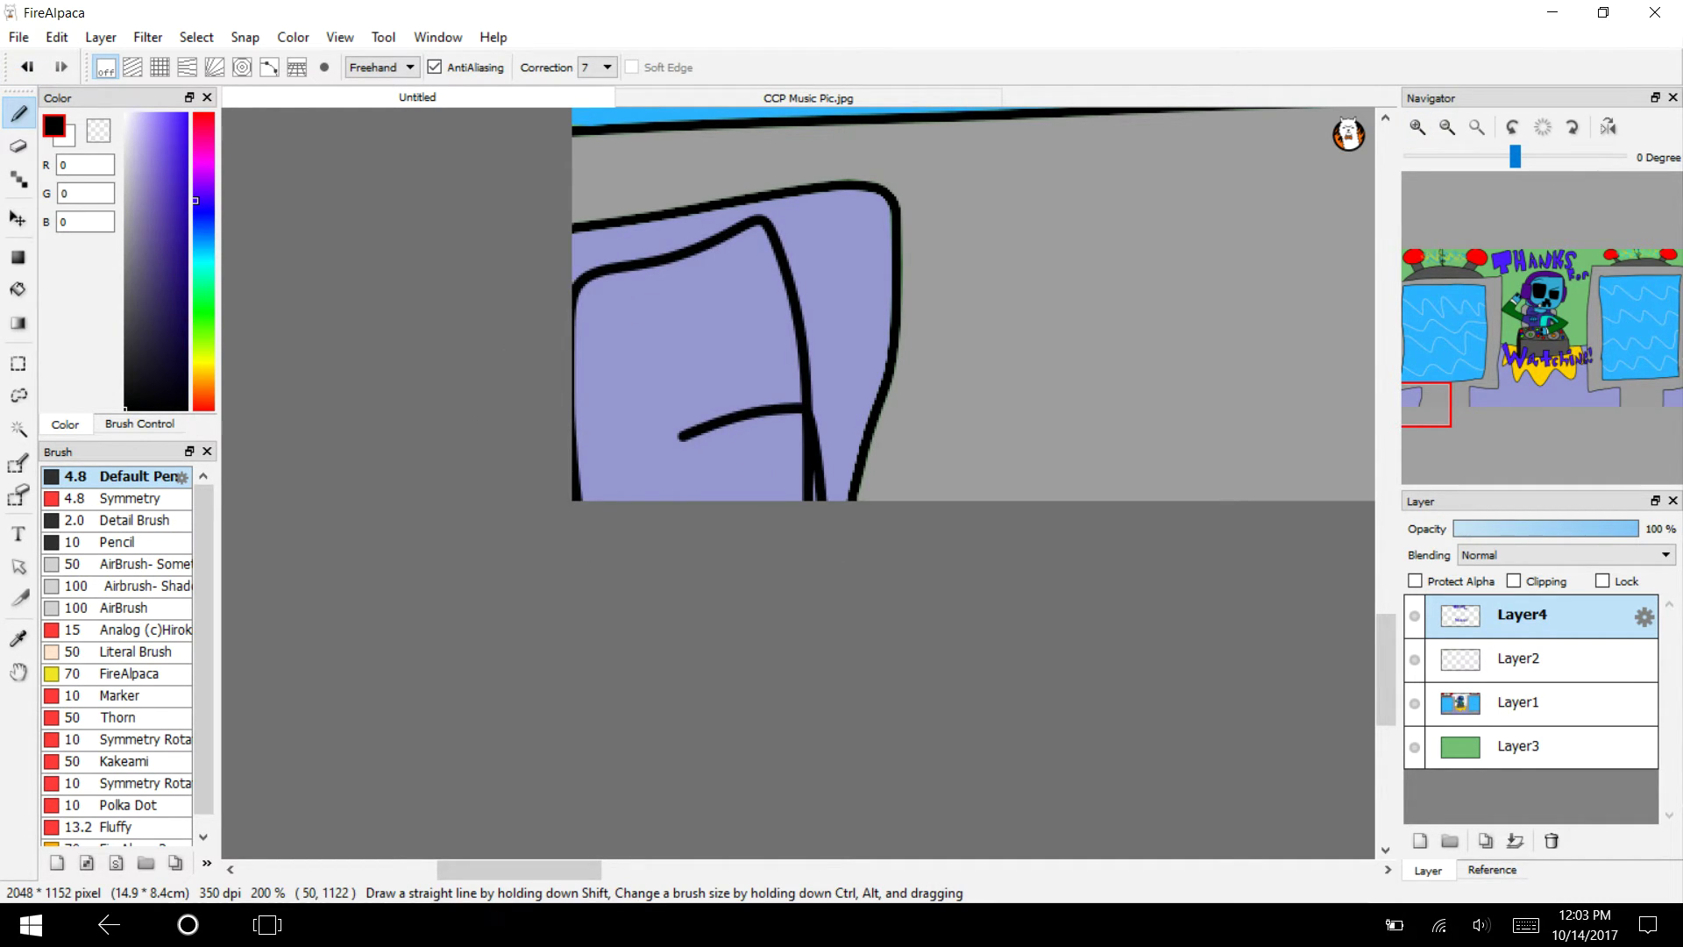
{"action": "left_click_drag", "start_coordinate": [764, 234], "coordinate": [758, 184]}
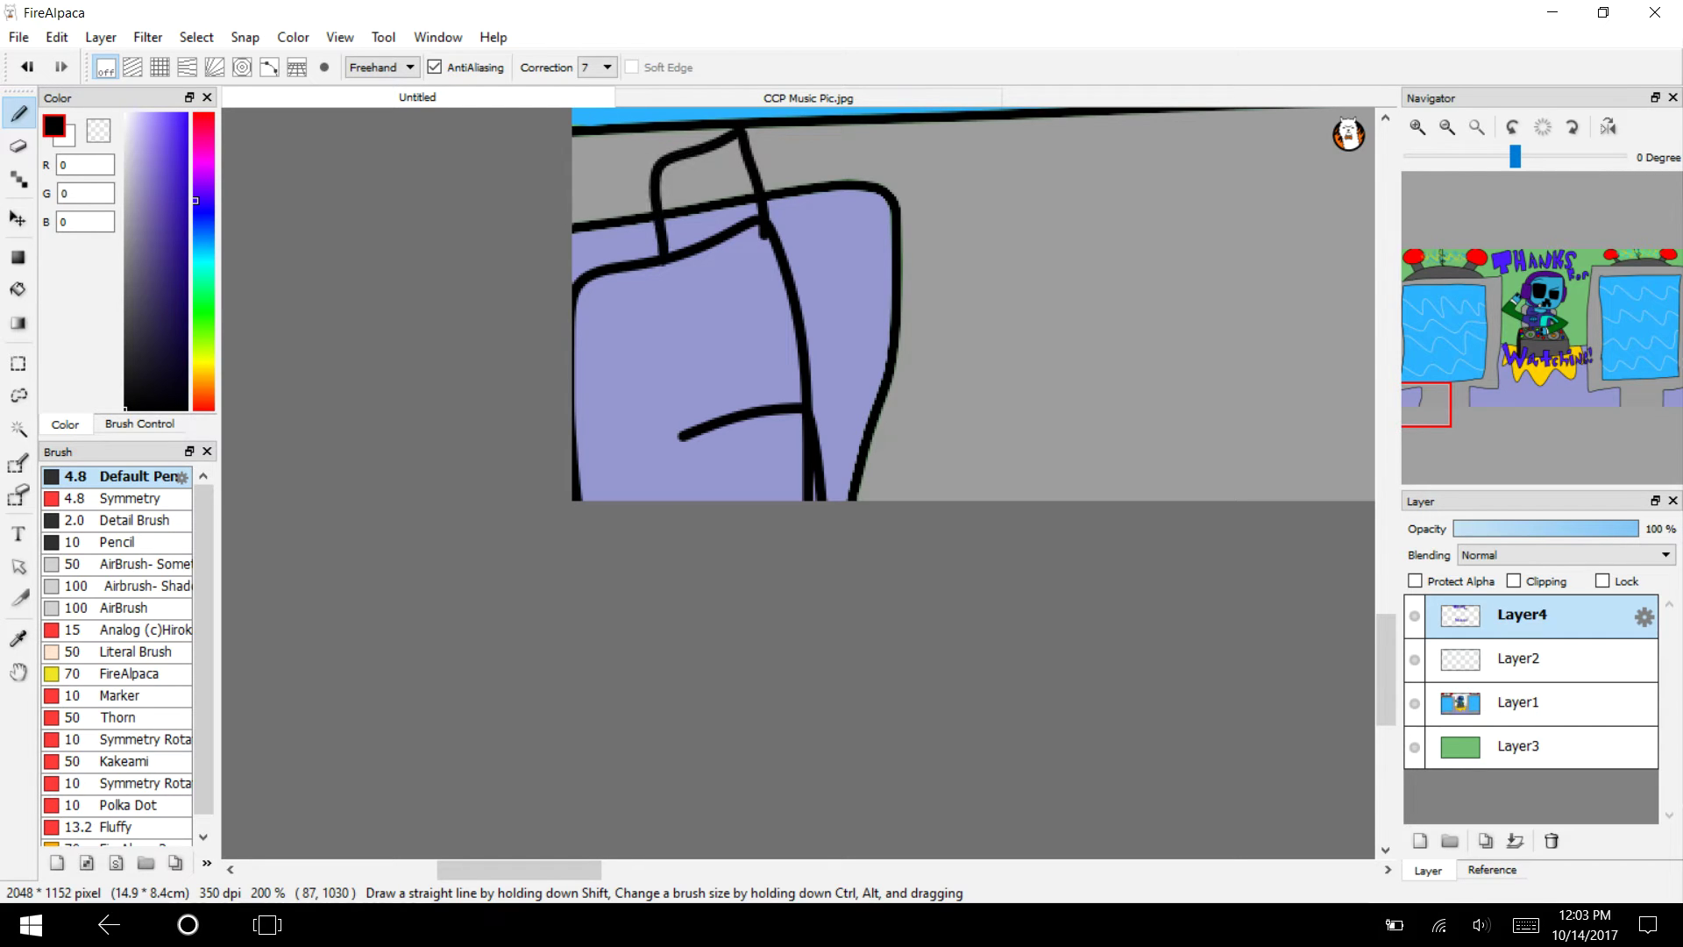
{"action": "key", "text": "ctrl+z"}
{"action": "key", "text": "ctrl+z"}
{"action": "key", "text": "ctrl+z"}
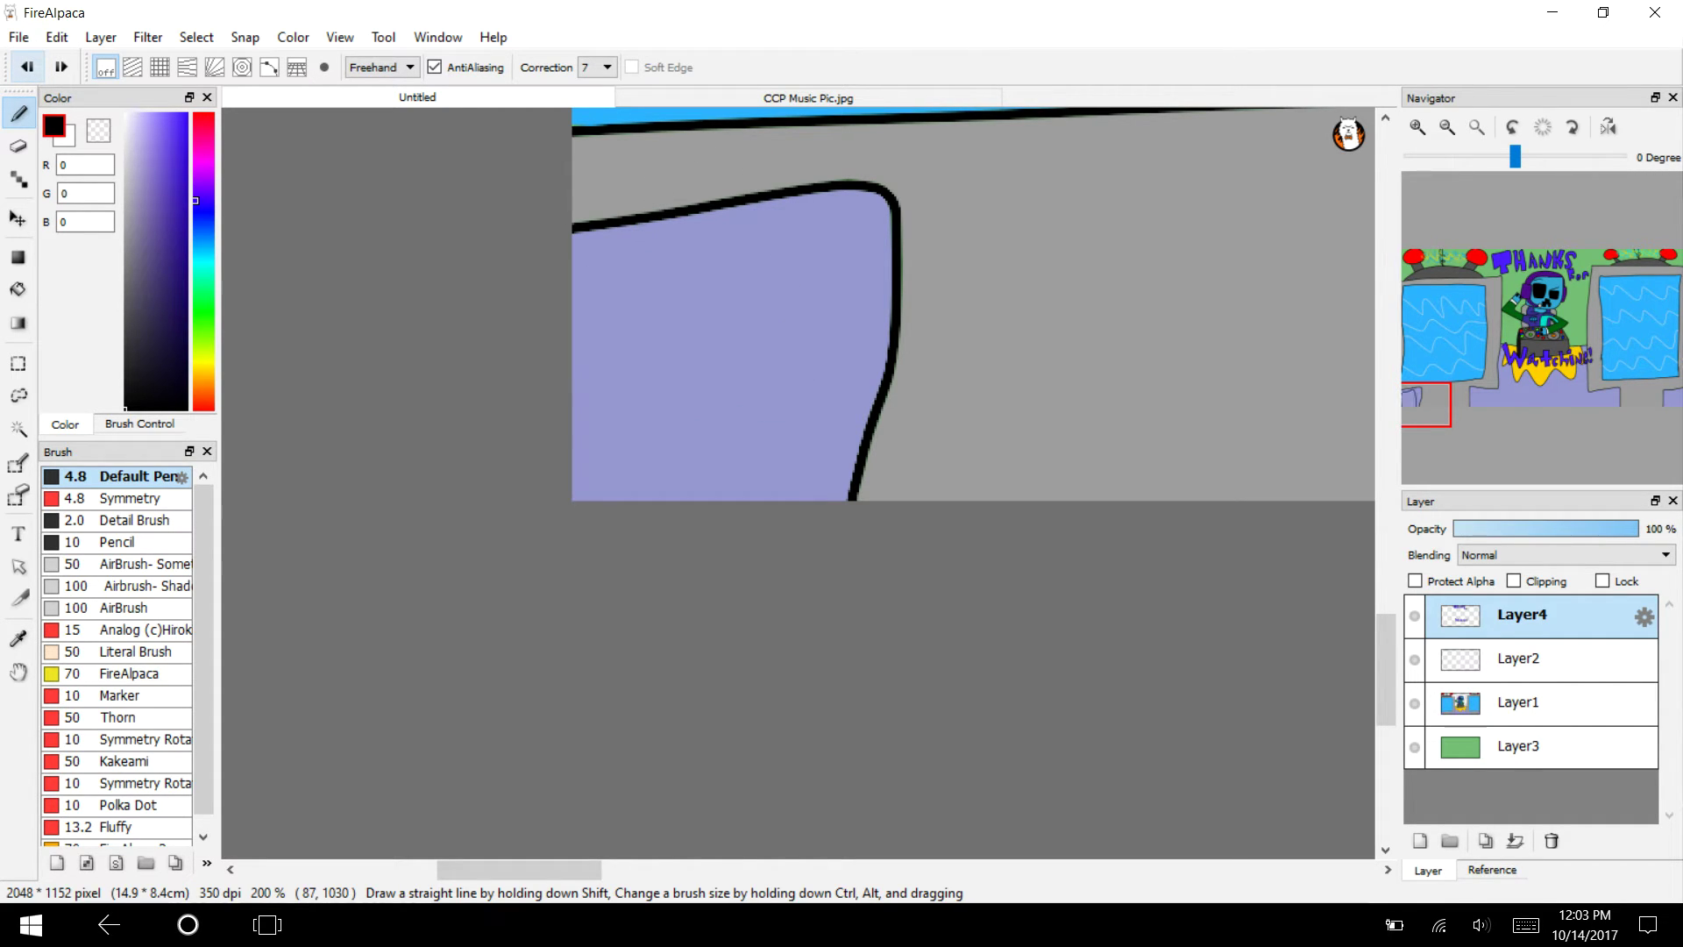
Draw a black head outline in the picture's lower-left corner with two angular eyes and a mouth with two short fangs.
{"action": "mouse_move", "coordinate": [881, 495]}
{"action": "left_mouse_down"}
{"action": "mouse_move", "coordinate": [633, 292]}
{"action": "mouse_move", "coordinate": [603, 502]}
{"action": "left_mouse_up"}
{"action": "mouse_move", "coordinate": [807, 501]}
{"action": "left_mouse_down"}
{"action": "mouse_move", "coordinate": [806, 452]}
{"action": "mouse_move", "coordinate": [706, 501]}
{"action": "left_mouse_up"}
{"action": "left_click", "coordinate": [1416, 127]}
{"action": "left_click", "coordinate": [1417, 127]}
{"action": "mouse_move", "coordinate": [897, 189]}
{"action": "left_mouse_down"}
{"action": "mouse_move", "coordinate": [812, 369]}
{"action": "mouse_move", "coordinate": [951, 263]}
{"action": "mouse_move", "coordinate": [892, 212]}
{"action": "mouse_move", "coordinate": [909, 180]}
{"action": "mouse_move", "coordinate": [804, 203]}
{"action": "mouse_move", "coordinate": [805, 388]}
{"action": "mouse_move", "coordinate": [940, 381]}
{"action": "mouse_move", "coordinate": [977, 176]}
{"action": "left_mouse_up"}
{"action": "key", "text": "ctrl+z"}
{"action": "mouse_move", "coordinate": [586, 171]}
{"action": "left_mouse_down"}
{"action": "mouse_move", "coordinate": [478, 227]}
{"action": "mouse_move", "coordinate": [514, 394]}
{"action": "mouse_move", "coordinate": [652, 376]}
{"action": "mouse_move", "coordinate": [664, 179]}
{"action": "mouse_move", "coordinate": [570, 171]}
{"action": "left_mouse_up"}
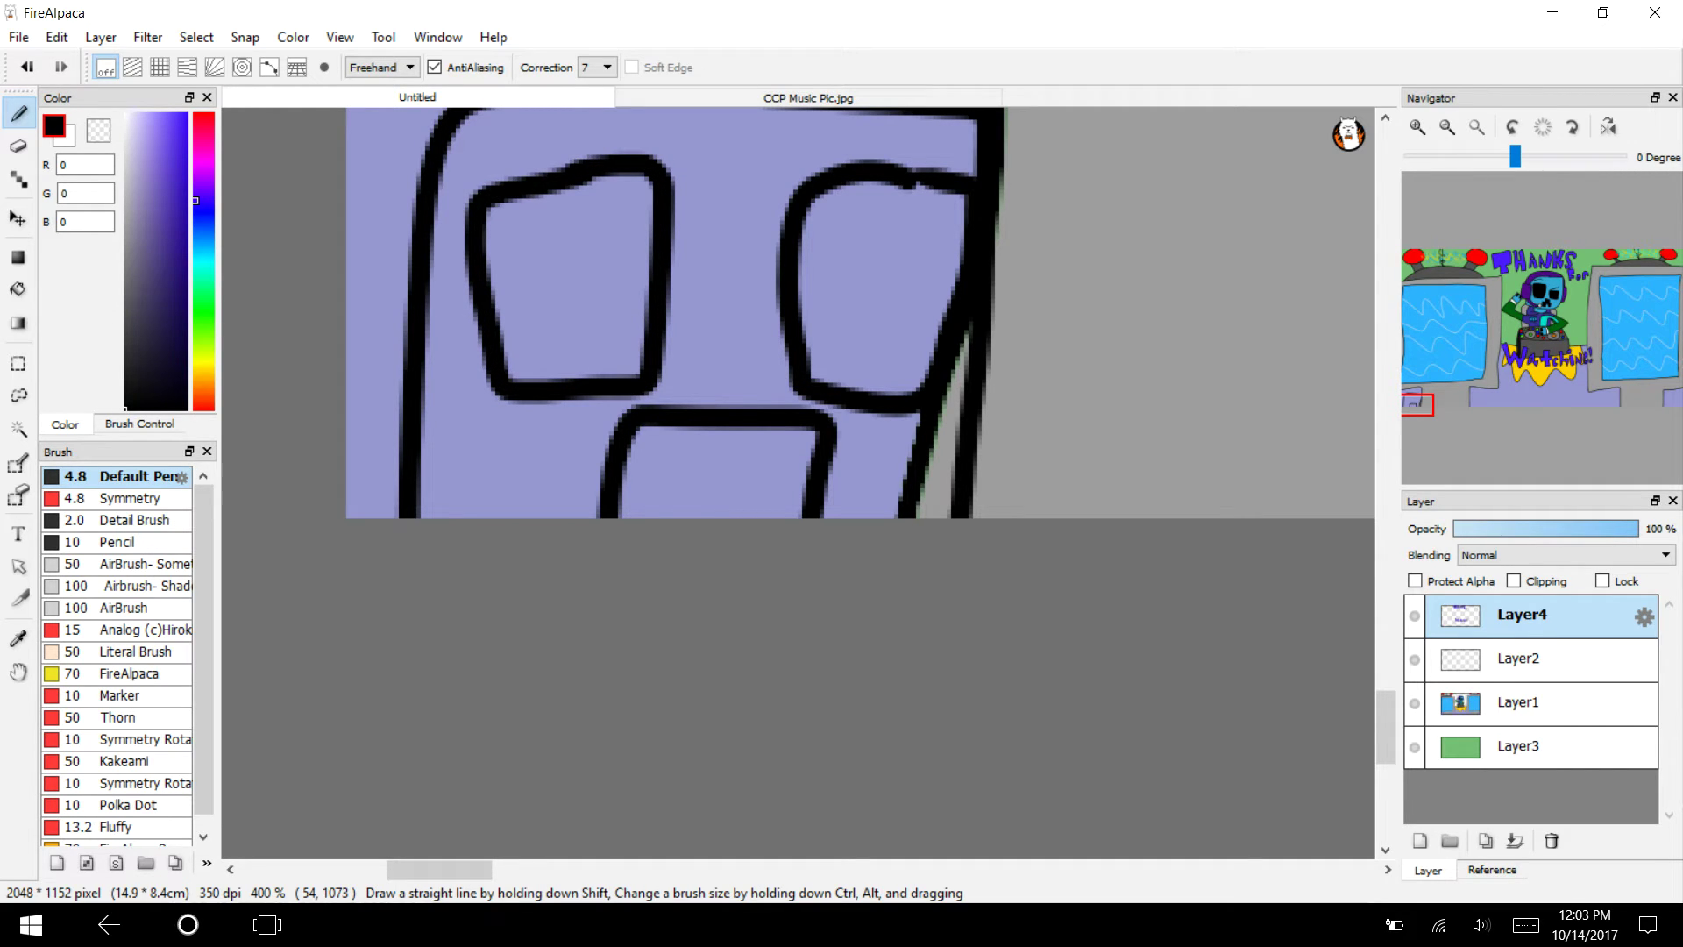
{"action": "left_click_drag", "start_coordinate": [779, 430], "coordinate": [779, 472]}
{"action": "left_click_drag", "start_coordinate": [677, 427], "coordinate": [677, 466]}
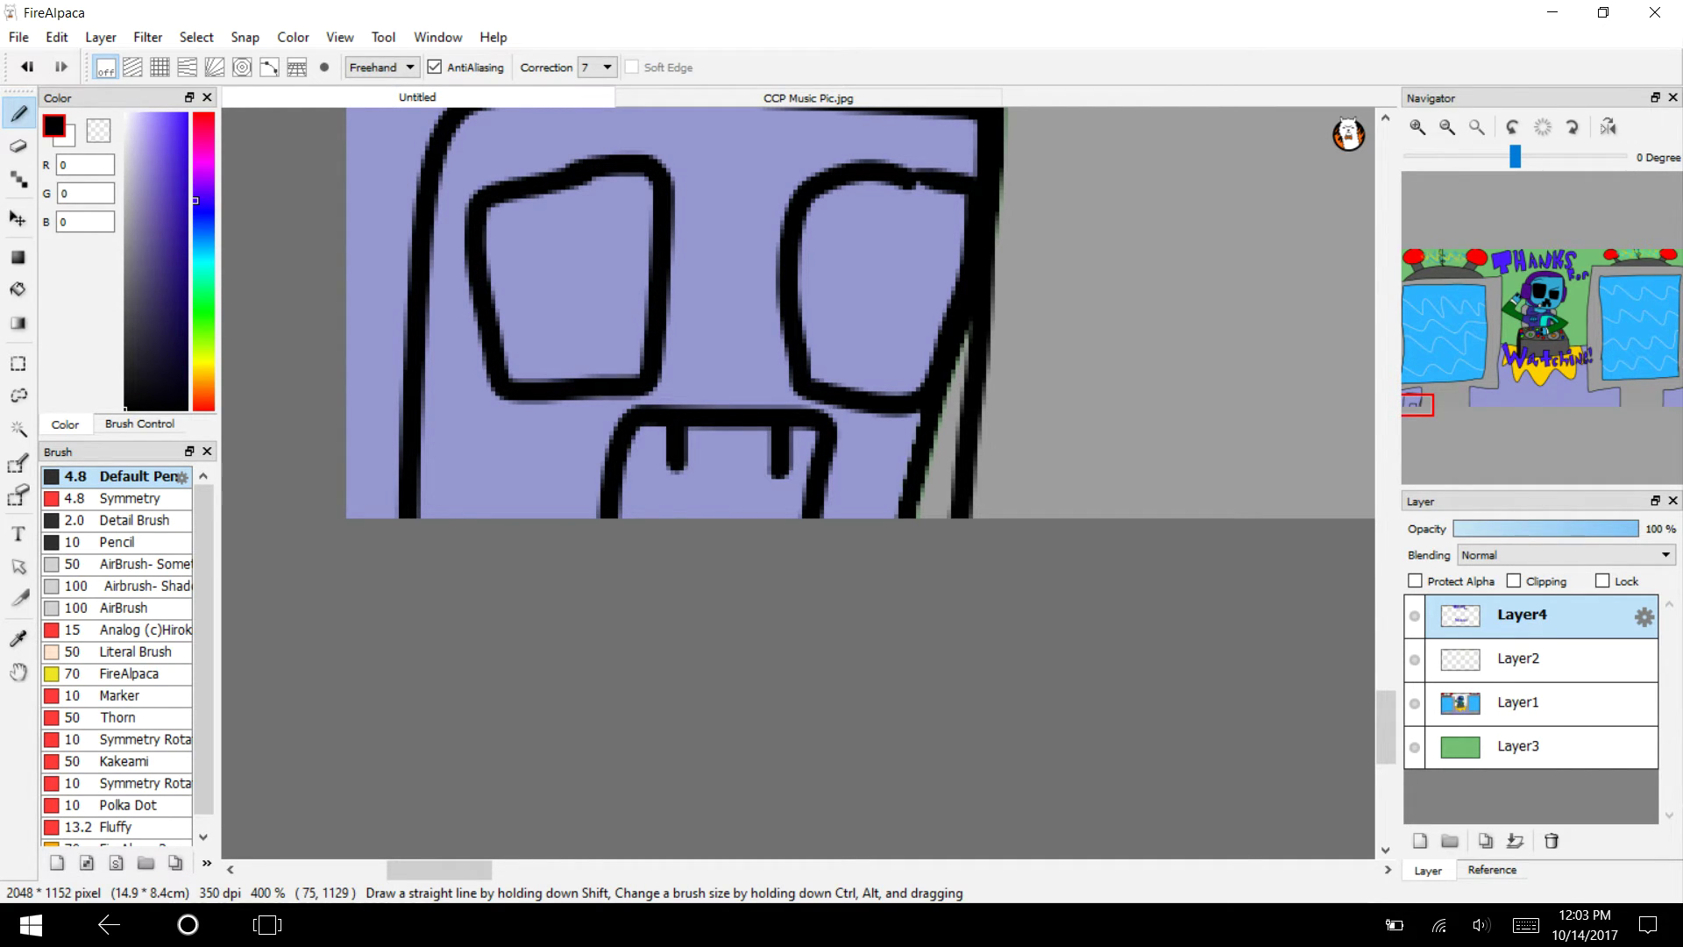
Draw two angular black horns rising from the top edge of the head.
{"action": "scroll", "coordinate": [859, 456], "scroll_direction": "up", "scroll_amount": 3}
{"action": "mouse_move", "coordinate": [999, 390]}
{"action": "left_mouse_down"}
{"action": "mouse_move", "coordinate": [1066, 187]}
{"action": "mouse_move", "coordinate": [899, 187]}
{"action": "mouse_move", "coordinate": [828, 359]}
{"action": "left_mouse_up"}
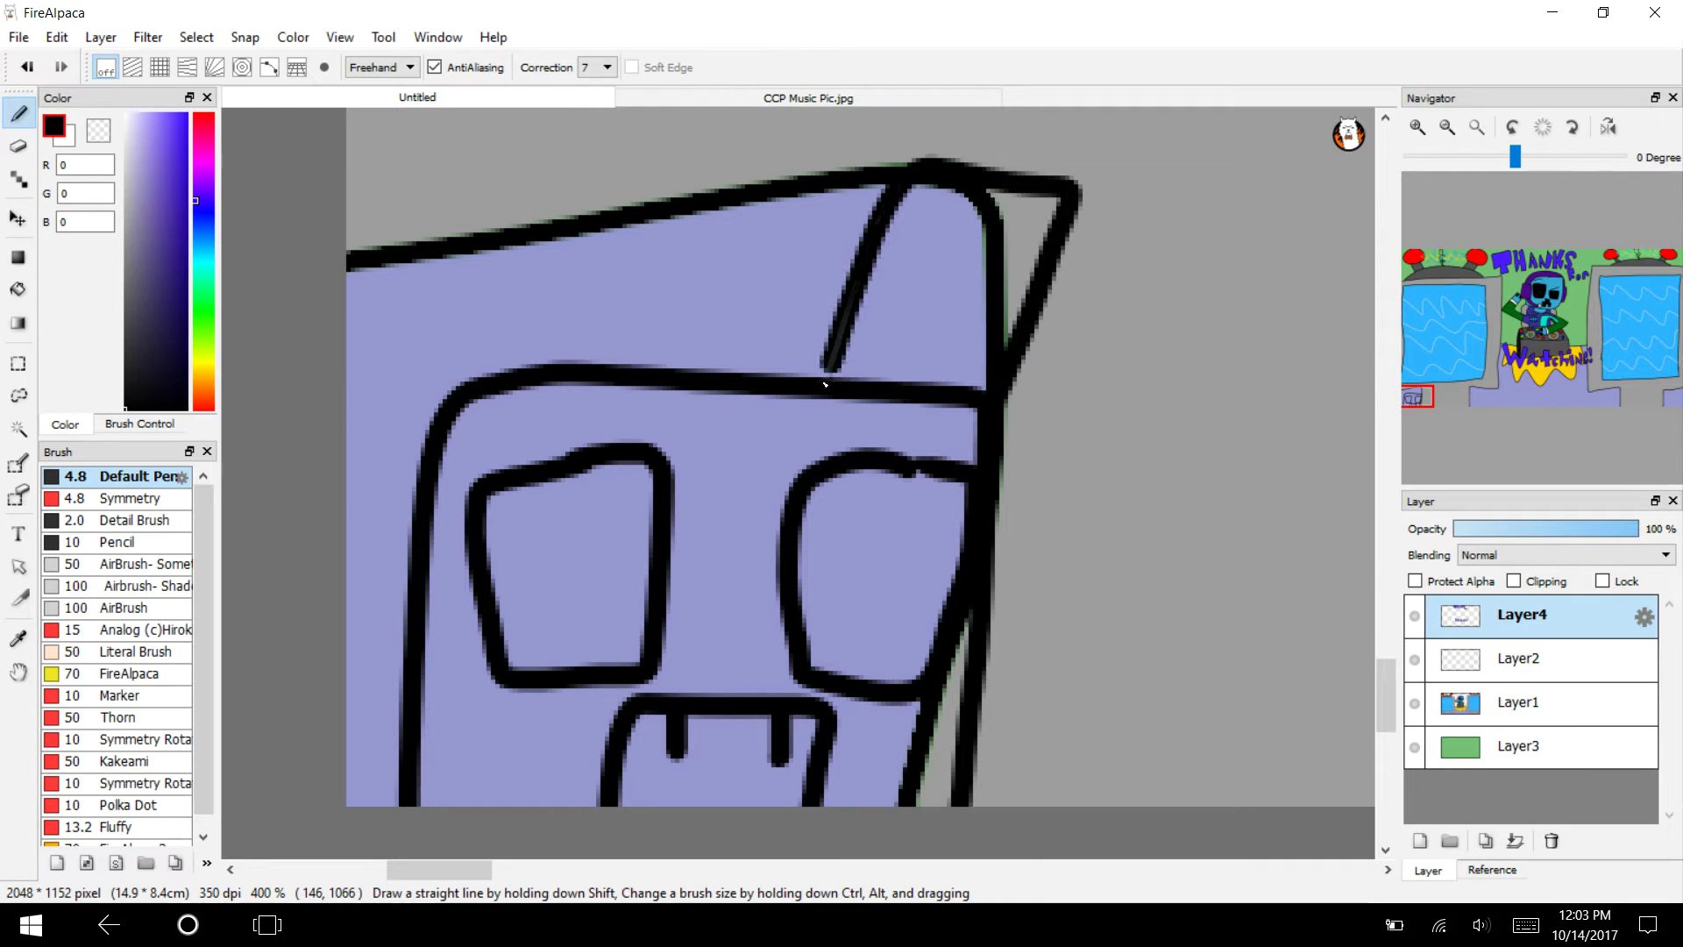
{"action": "mouse_move", "coordinate": [646, 376]}
{"action": "left_mouse_down"}
{"action": "mouse_move", "coordinate": [477, 163]}
{"action": "mouse_move", "coordinate": [434, 397]}
{"action": "left_mouse_up"}
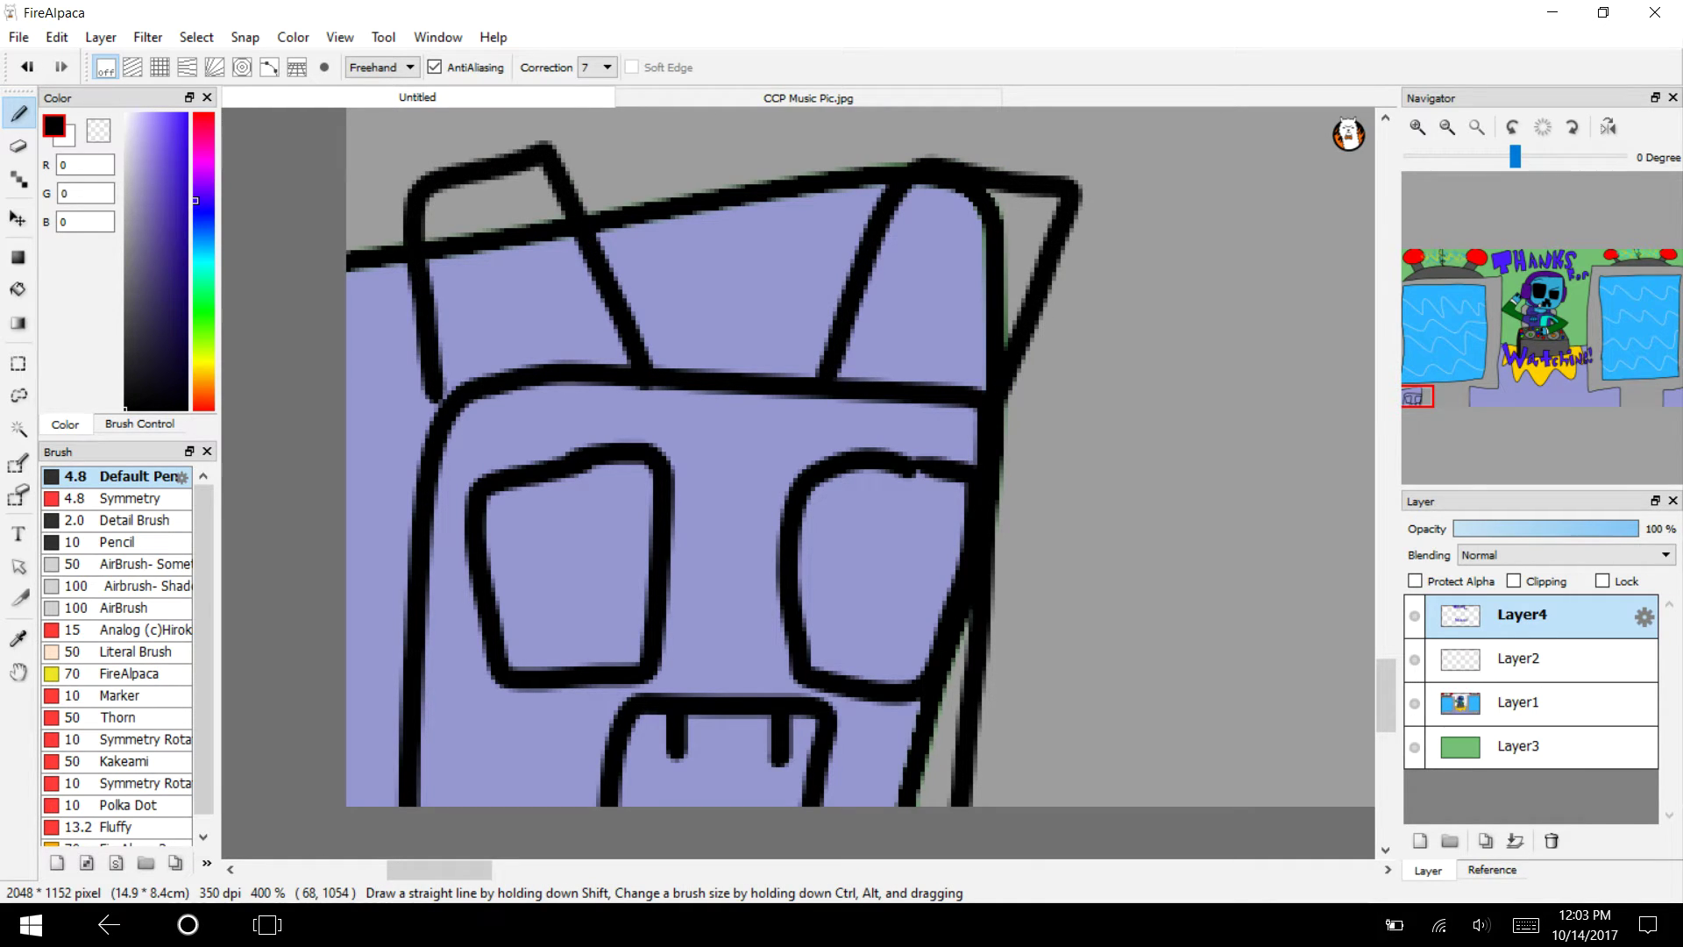
Hide Layer1 and draw a curved dividing line inside each eye of the horned head.
{"action": "left_click", "coordinate": [1415, 703]}
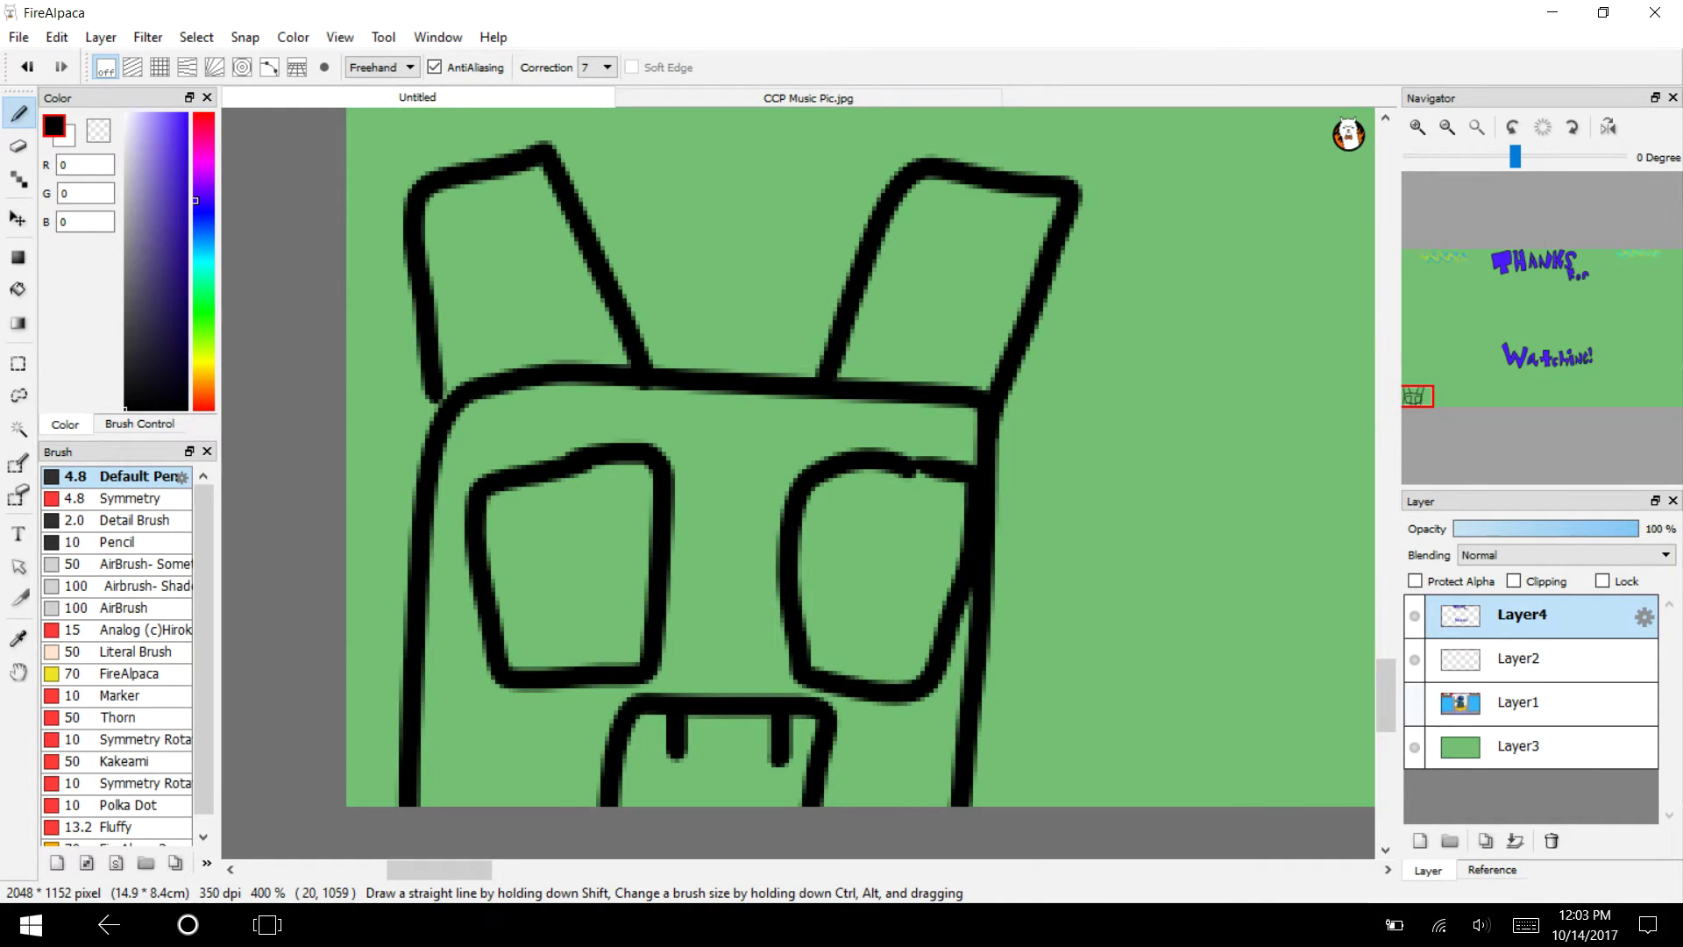
{"action": "mouse_move", "coordinate": [528, 487]}
{"action": "left_mouse_down"}
{"action": "mouse_move", "coordinate": [574, 604]}
{"action": "mouse_move", "coordinate": [633, 598]}
{"action": "left_mouse_up"}
{"action": "mouse_move", "coordinate": [909, 471]}
{"action": "left_mouse_down"}
{"action": "mouse_move", "coordinate": [872, 594]}
{"action": "mouse_move", "coordinate": [802, 605]}
{"action": "left_mouse_up"}
{"action": "left_click_drag", "start_coordinate": [626, 600], "coordinate": [649, 595]}
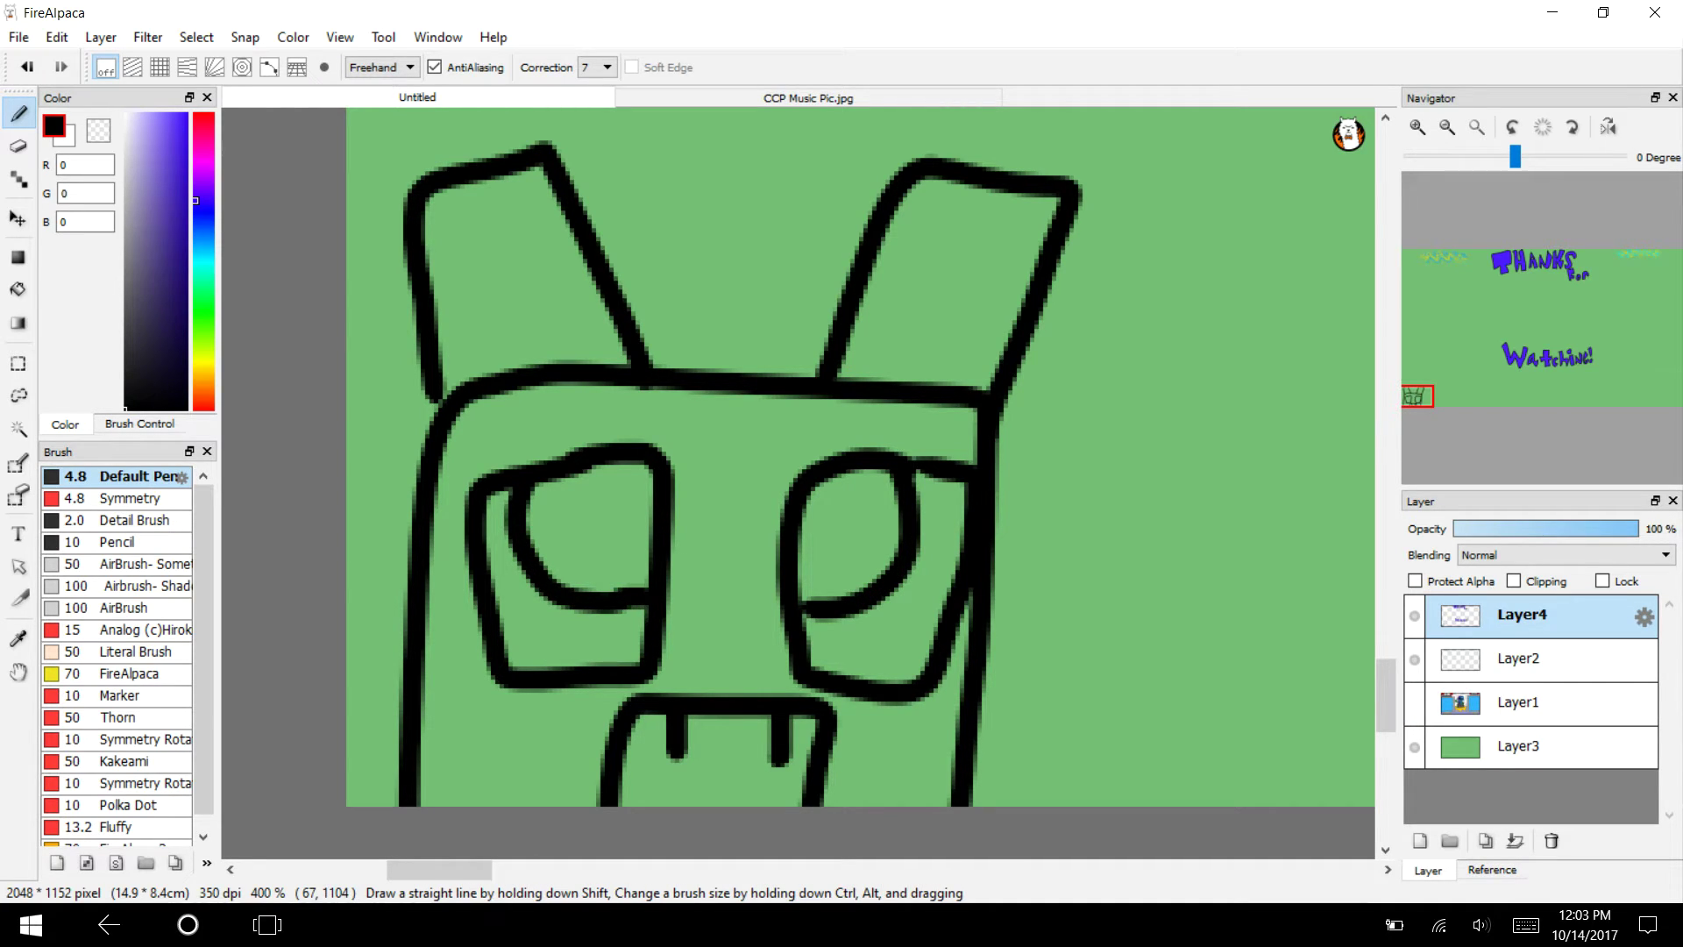
Fill the horned head's face and mouth with dark grey (89, 89, 89).
{"action": "left_click", "coordinate": [125, 307]}
{"action": "left_click", "coordinate": [18, 289]}
{"action": "left_click", "coordinate": [710, 504]}
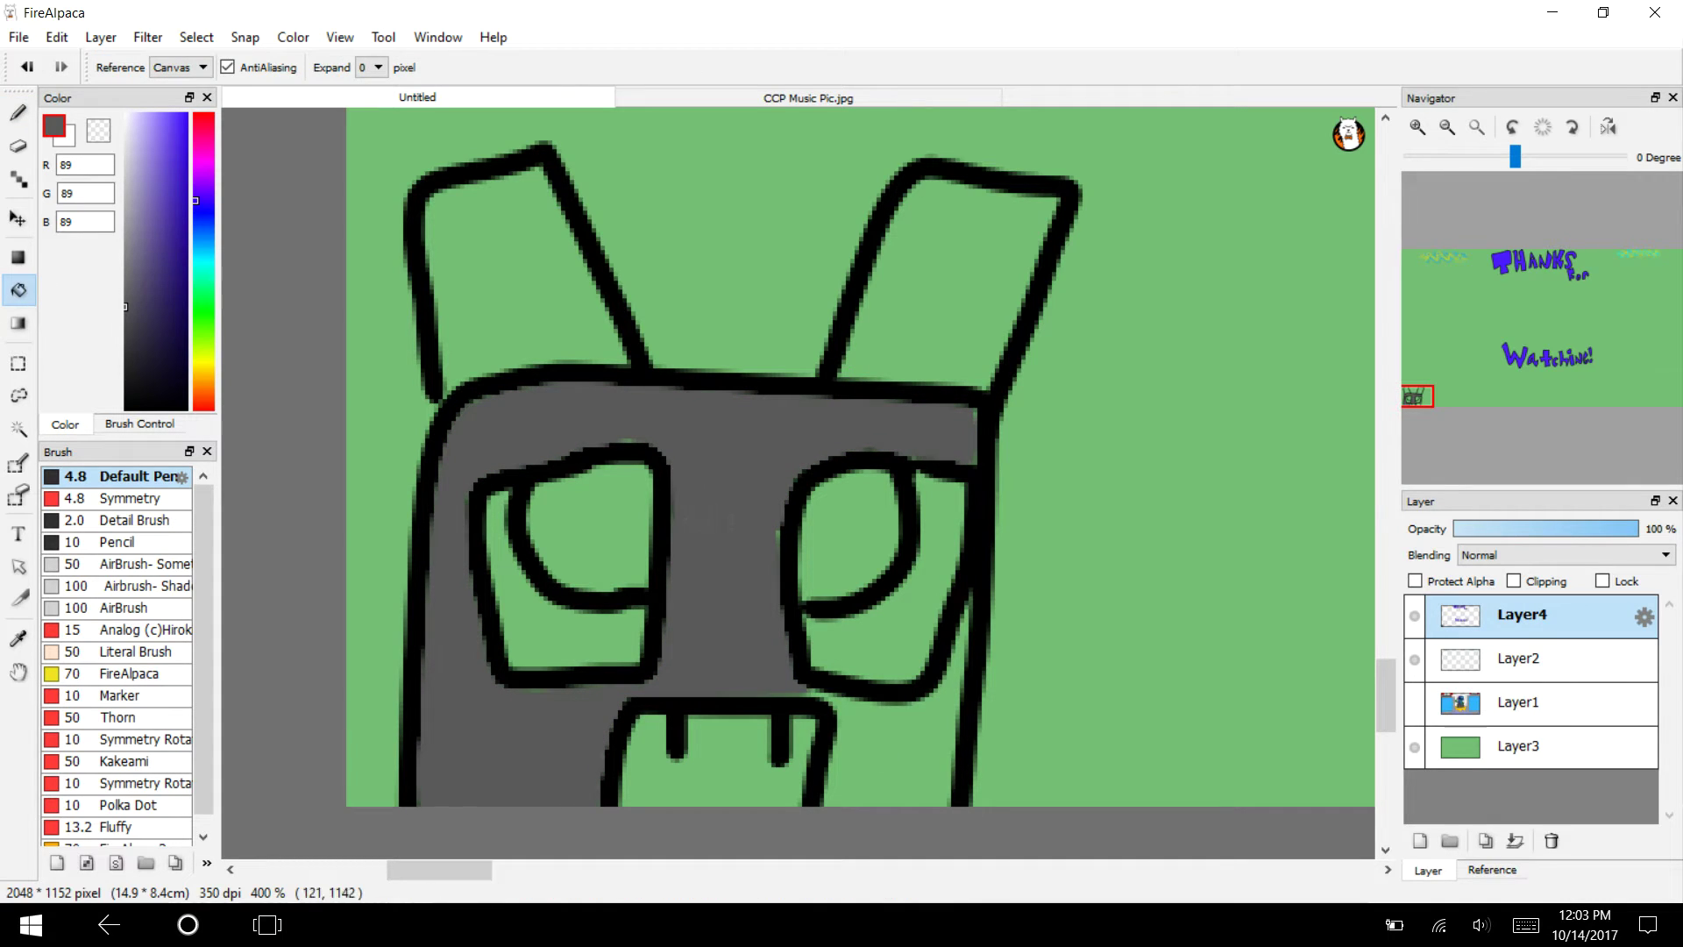
{"action": "left_click", "coordinate": [875, 766]}
{"action": "left_click", "coordinate": [716, 768]}
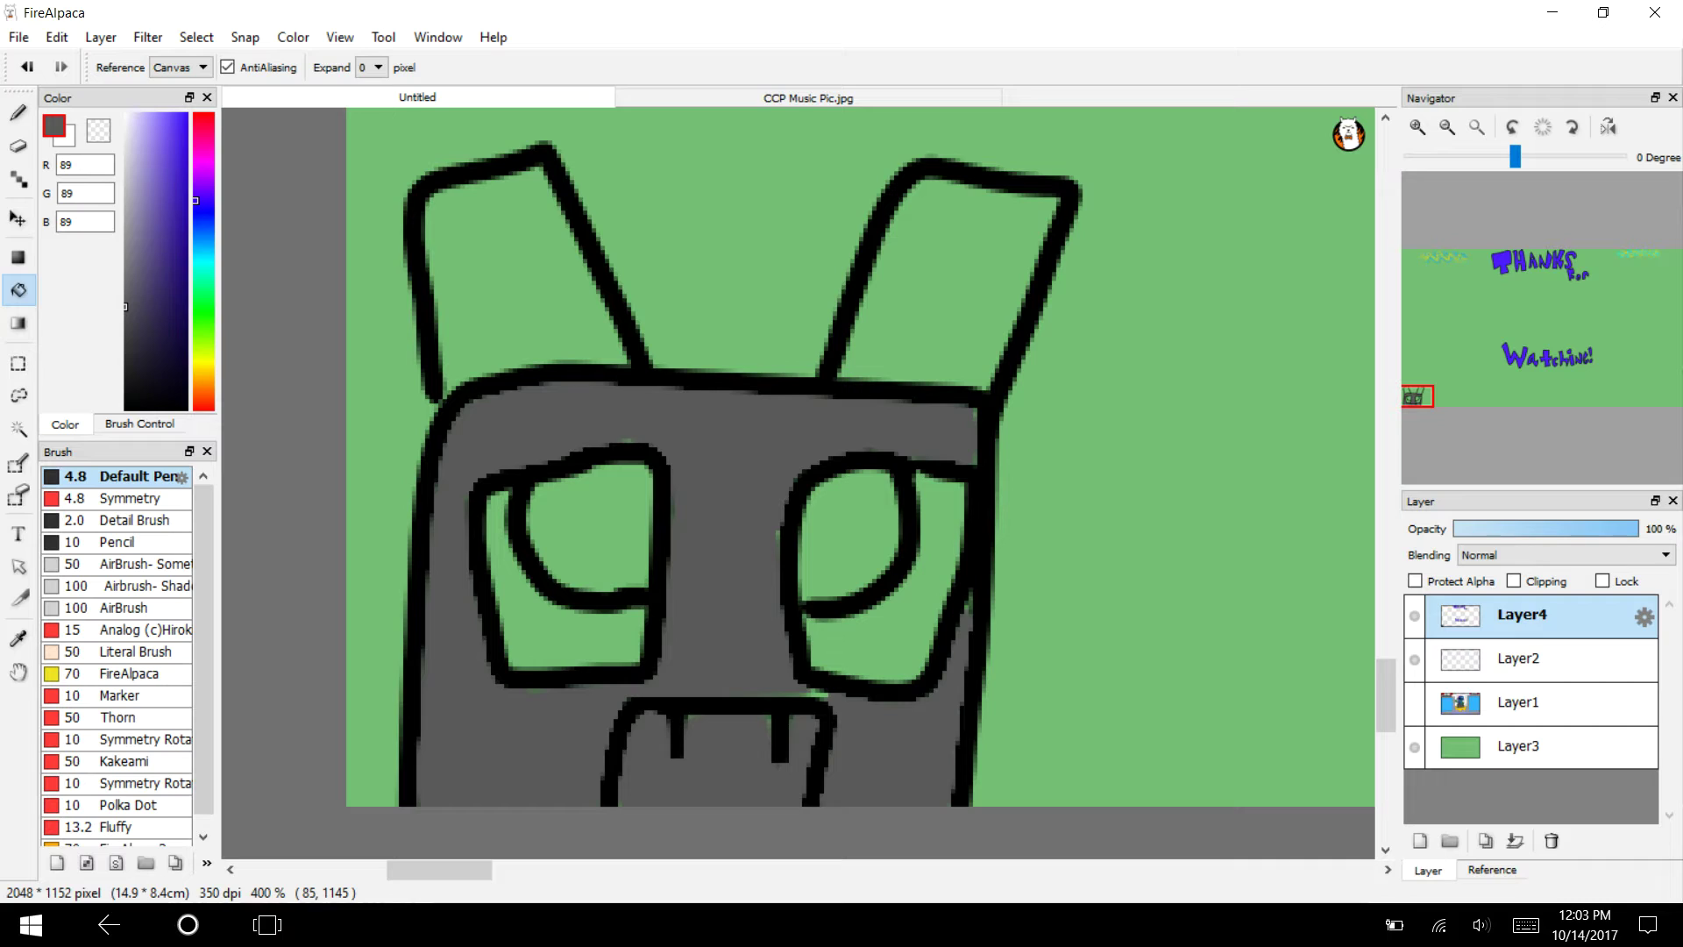
Fill the lower, outer part of both eyes with purple (186, 0, 243).
{"action": "left_click", "coordinate": [201, 182]}
{"action": "left_click_drag", "start_coordinate": [167, 141], "coordinate": [156, 138]}
{"action": "left_click", "coordinate": [202, 178]}
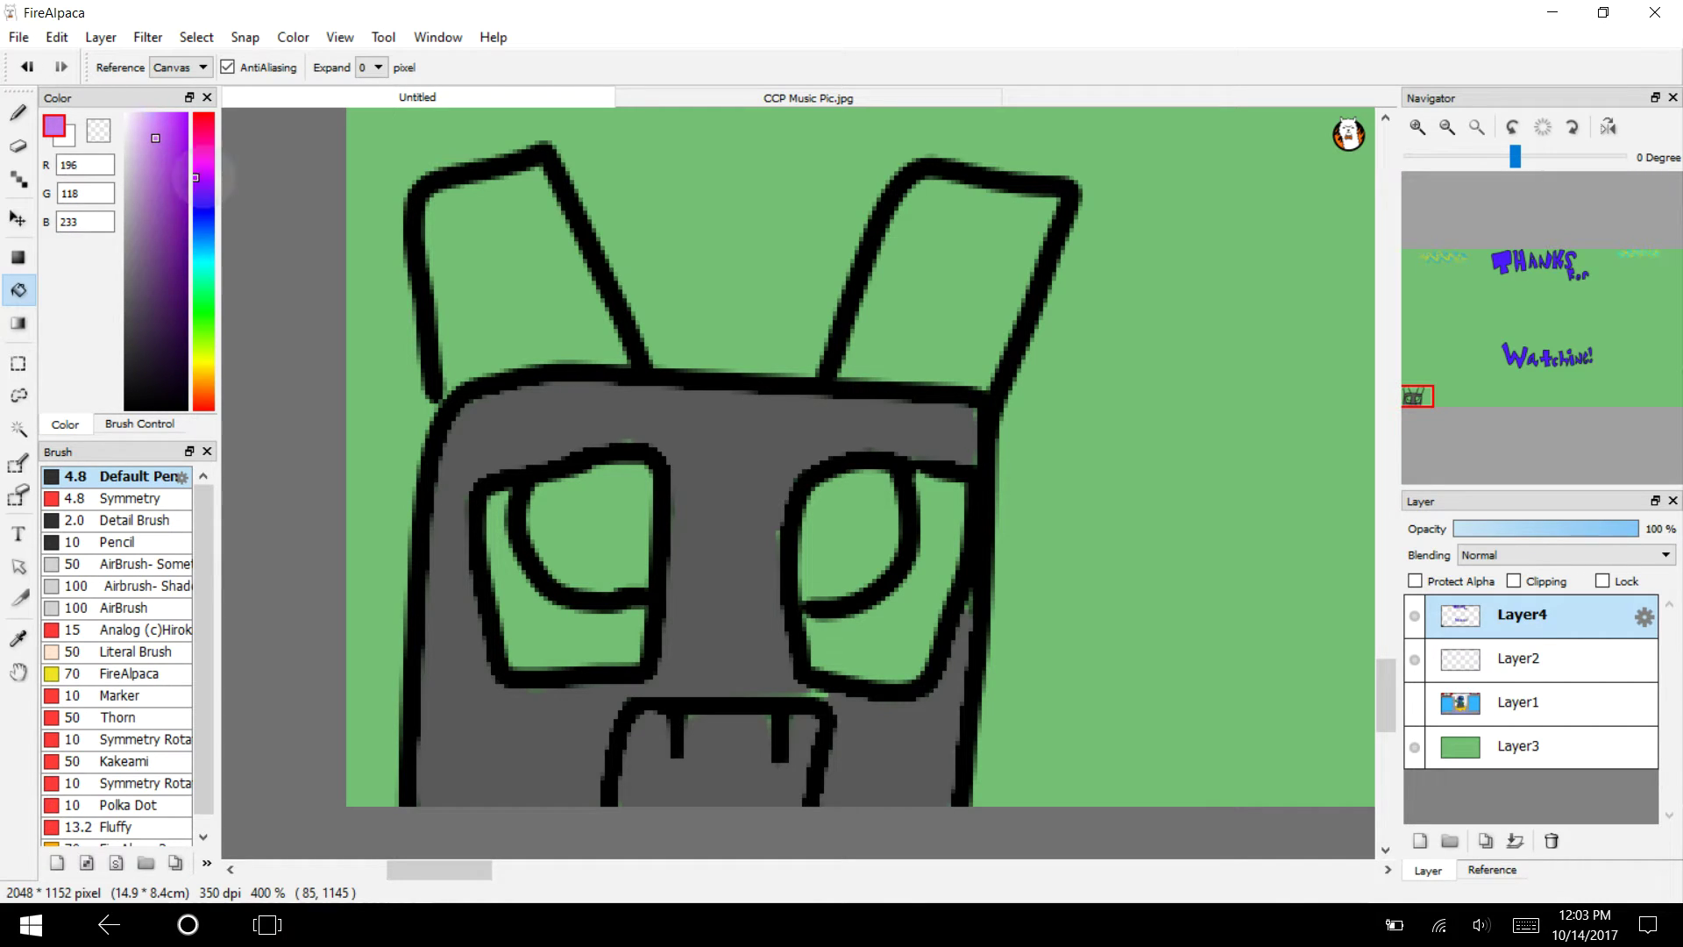
{"action": "left_click", "coordinate": [195, 173]}
{"action": "mouse_move", "coordinate": [174, 145]}
{"action": "left_mouse_down"}
{"action": "mouse_move", "coordinate": [180, 126]}
{"action": "mouse_move", "coordinate": [156, 124]}
{"action": "mouse_move", "coordinate": [185, 126]}
{"action": "left_mouse_up"}
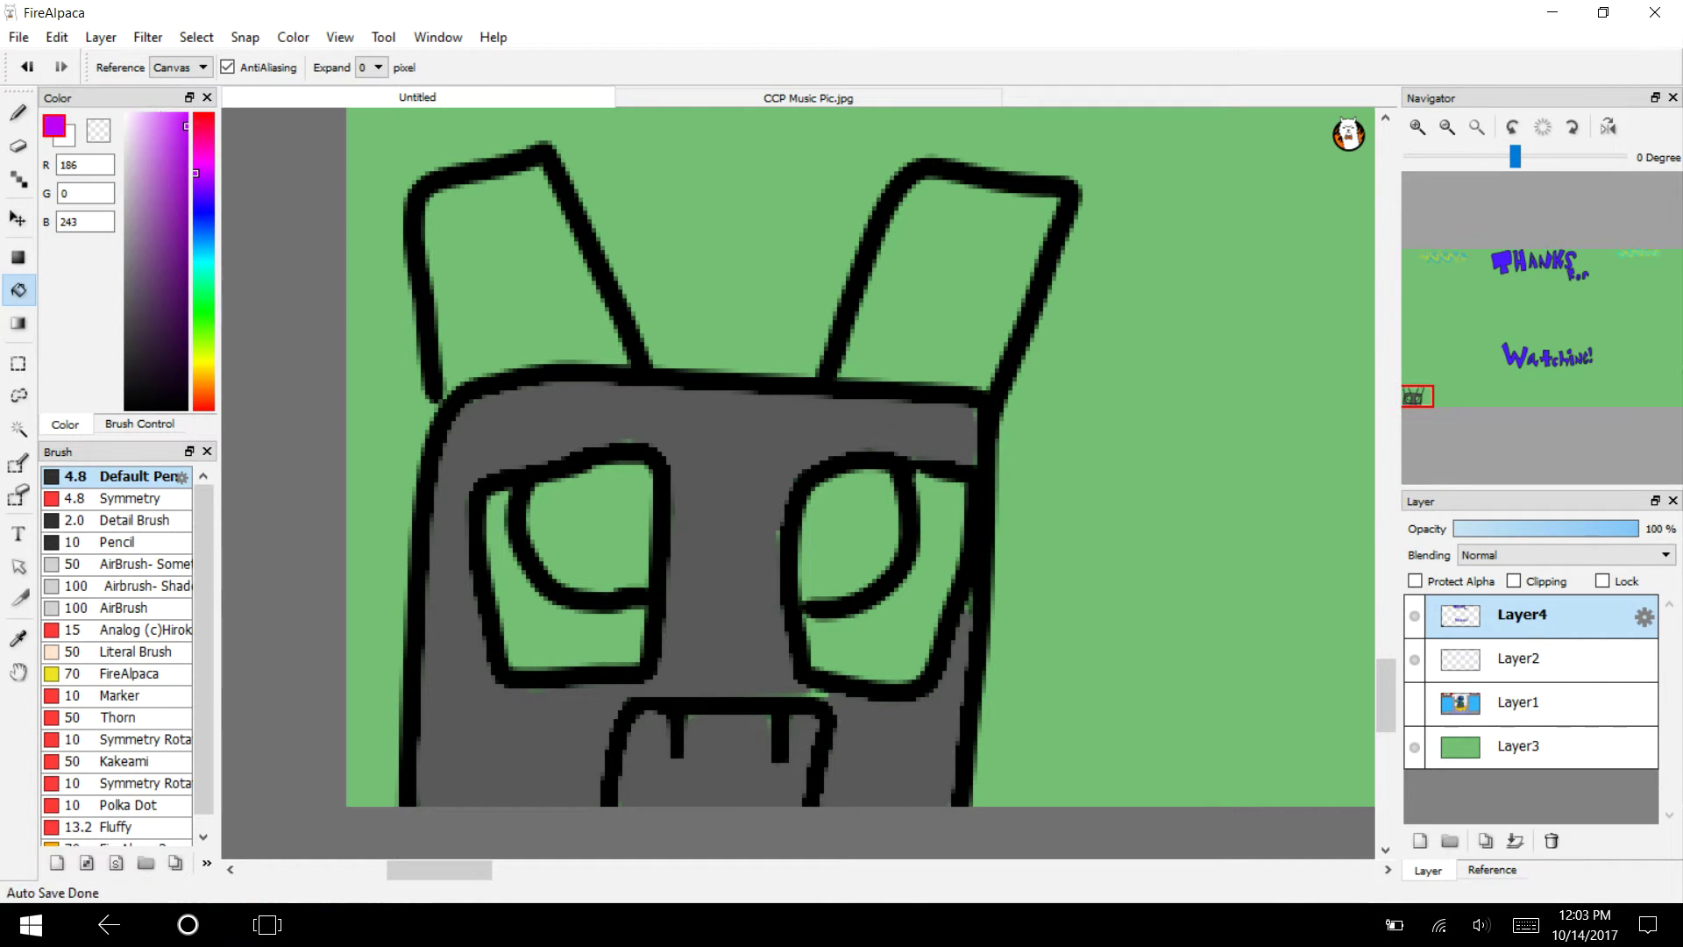
{"action": "left_click", "coordinate": [556, 613]}
{"action": "left_click", "coordinate": [876, 618]}
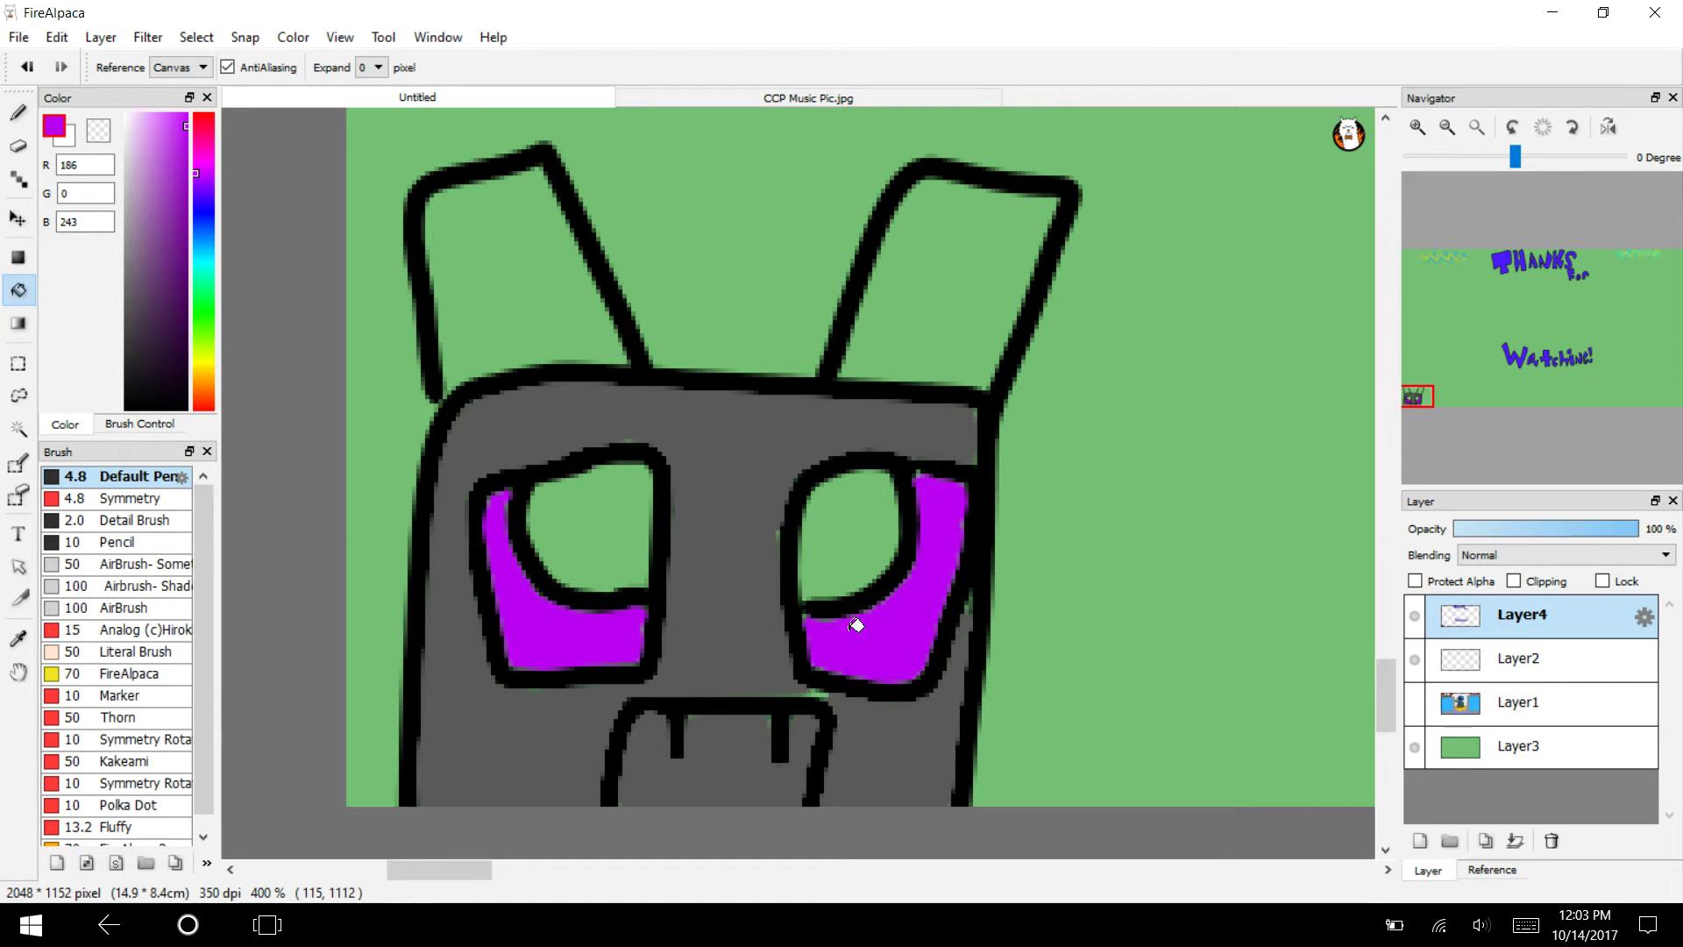
Fill the upper, inner part of both eyes with magenta (228, 0, 243).
{"action": "mouse_move", "coordinate": [197, 172]}
{"action": "left_mouse_down"}
{"action": "mouse_move", "coordinate": [197, 214]}
{"action": "mouse_move", "coordinate": [195, 164]}
{"action": "left_mouse_up"}
{"action": "left_click", "coordinate": [583, 528]}
{"action": "left_click", "coordinate": [843, 550]}
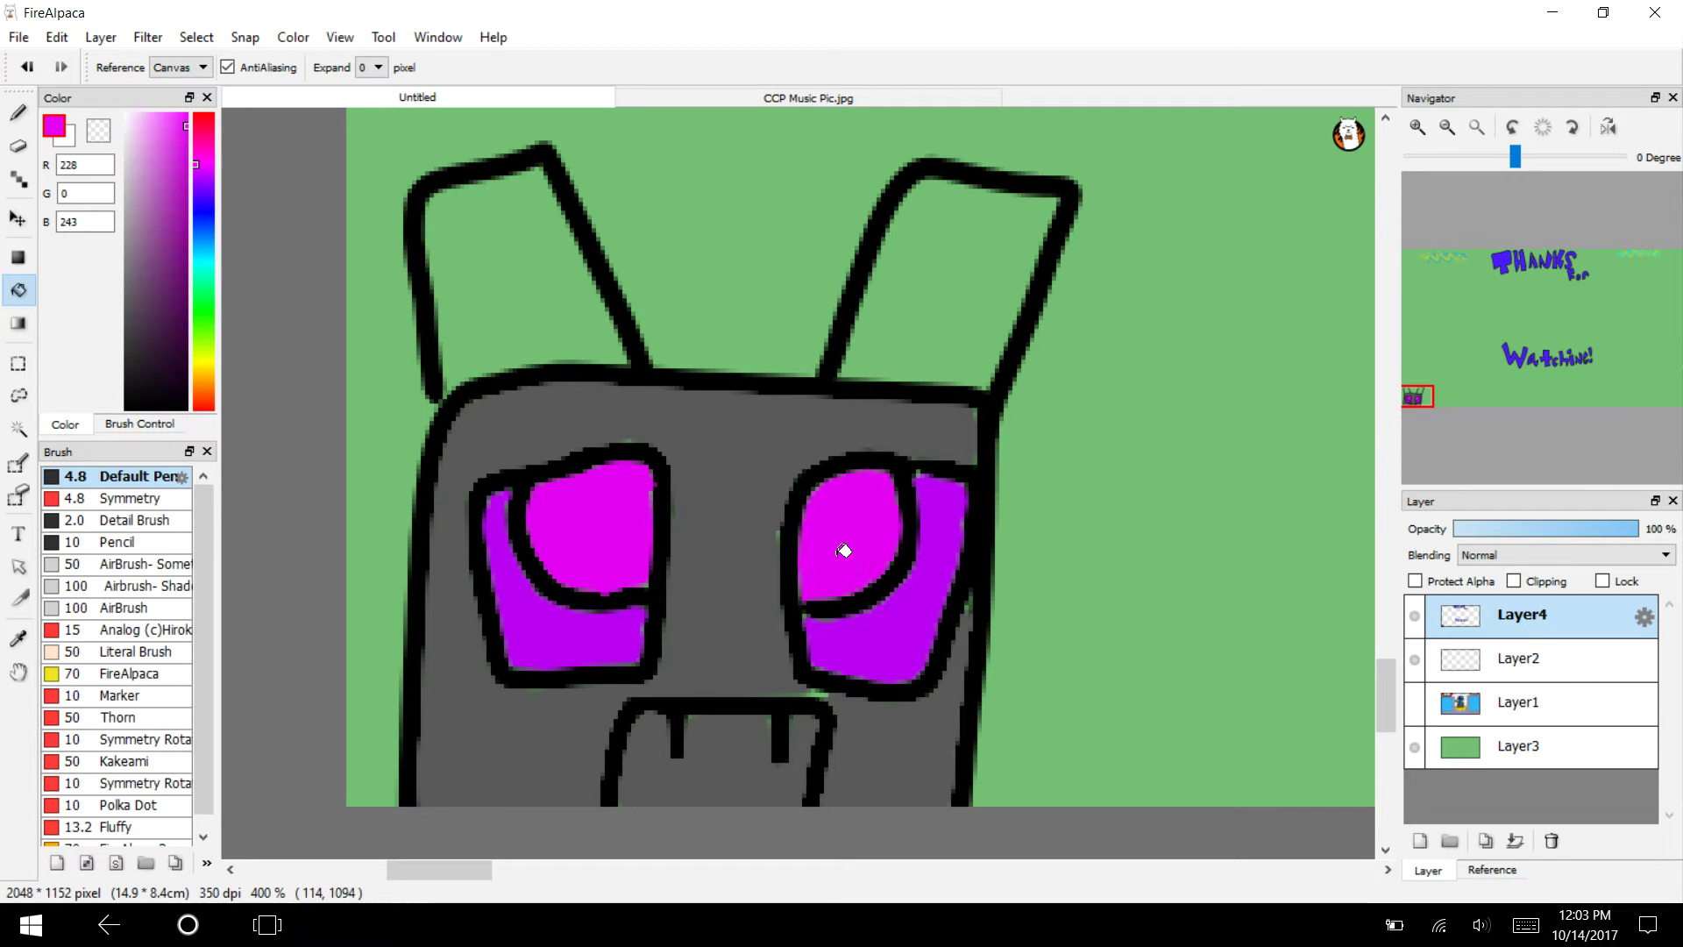
Fill both horns with white and show Layer1 again.
{"action": "left_click", "coordinate": [126, 114]}
{"action": "left_click", "coordinate": [503, 298]}
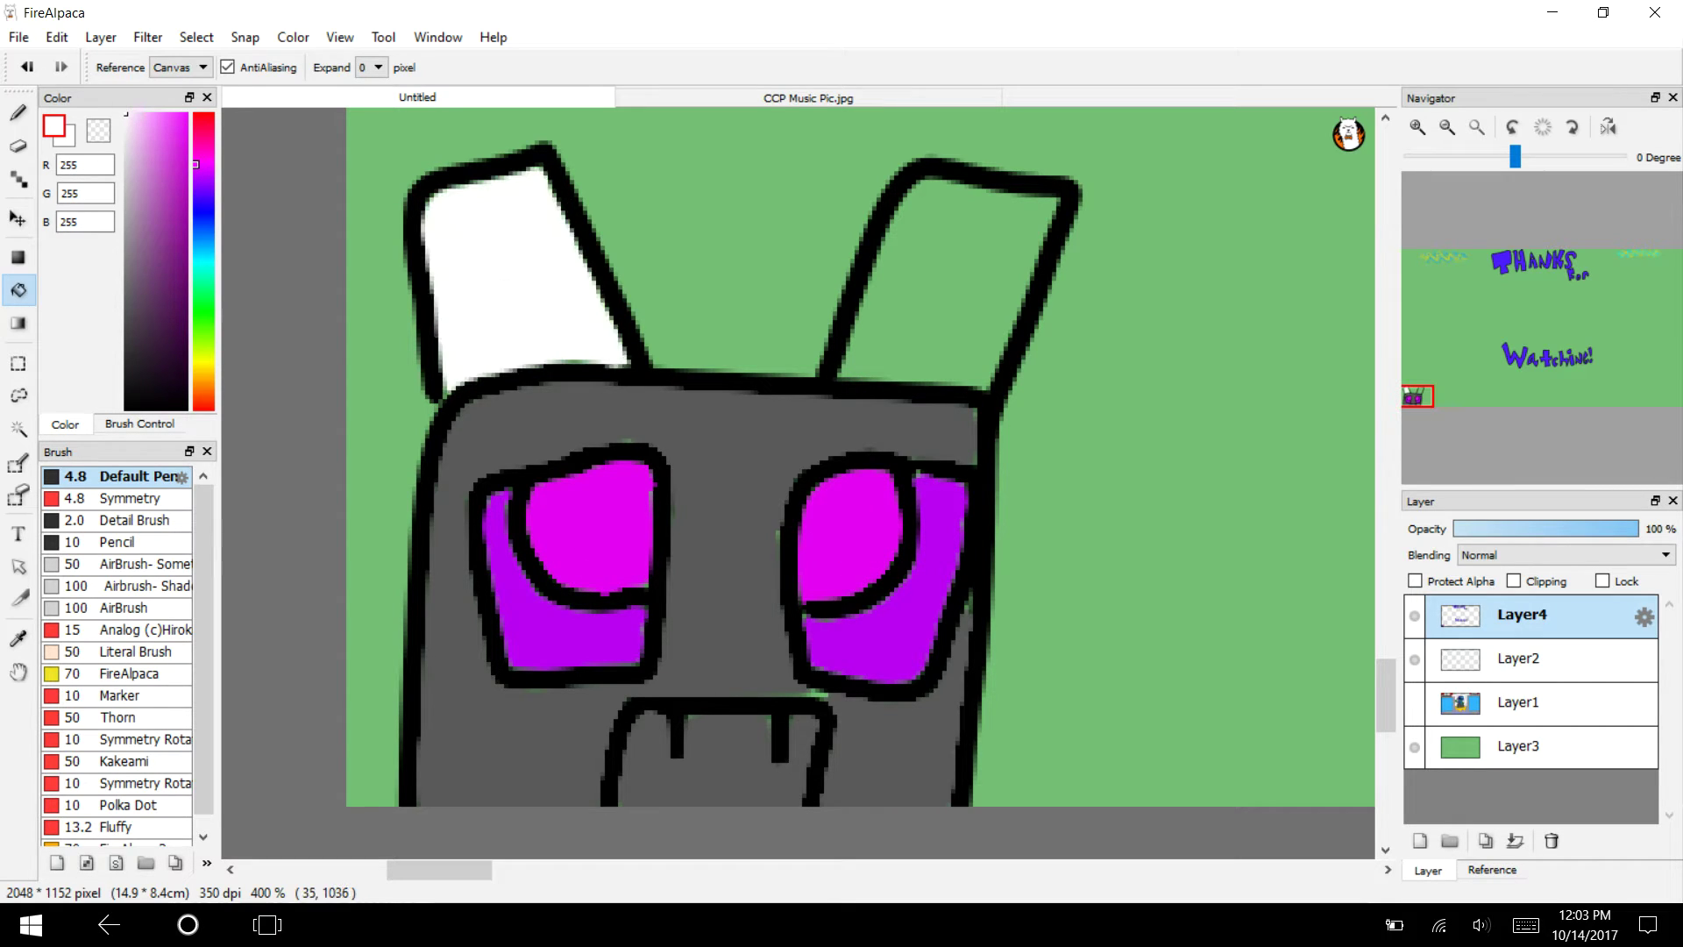
{"action": "left_click", "coordinate": [903, 337]}
{"action": "left_click", "coordinate": [1414, 702]}
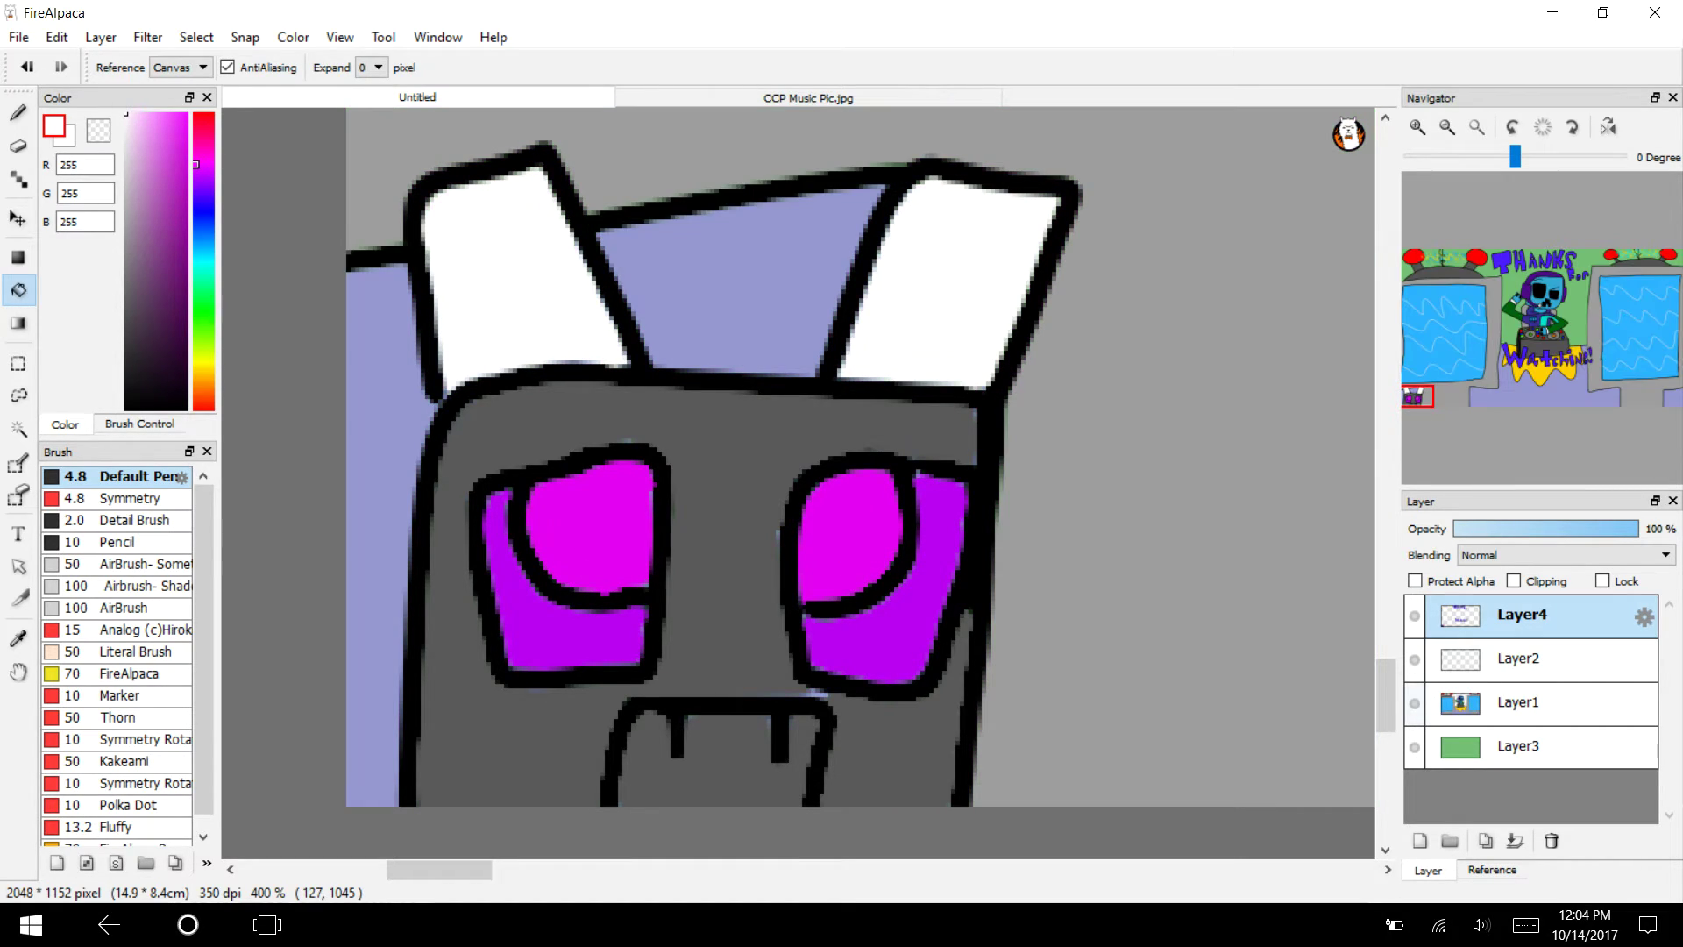
Handwrite "Made by" with the pen in bright magenta (229, 0, 255) beside the horned head.
{"action": "left_click_drag", "start_coordinate": [439, 870], "coordinate": [486, 870]}
{"action": "left_click", "coordinate": [186, 114]}
{"action": "left_click", "coordinate": [203, 186]}
{"action": "mouse_move", "coordinate": [203, 186]}
{"action": "left_mouse_down"}
{"action": "mouse_move", "coordinate": [204, 241]}
{"action": "mouse_move", "coordinate": [203, 167]}
{"action": "left_mouse_up"}
{"action": "left_click", "coordinate": [18, 113]}
{"action": "mouse_move", "coordinate": [590, 477]}
{"action": "left_mouse_down"}
{"action": "mouse_move", "coordinate": [591, 451]}
{"action": "mouse_move", "coordinate": [714, 481]}
{"action": "left_mouse_up"}
{"action": "left_click_drag", "start_coordinate": [752, 378], "coordinate": [799, 486]}
{"action": "mouse_move", "coordinate": [802, 333]}
{"action": "left_mouse_down"}
{"action": "mouse_move", "coordinate": [863, 448]}
{"action": "mouse_move", "coordinate": [960, 480]}
{"action": "left_mouse_up"}
{"action": "mouse_move", "coordinate": [1000, 347]}
{"action": "left_mouse_down"}
{"action": "mouse_move", "coordinate": [1003, 504]}
{"action": "mouse_move", "coordinate": [1010, 425]}
{"action": "left_mouse_up"}
{"action": "left_click_drag", "start_coordinate": [1144, 364], "coordinate": [1100, 526]}
{"action": "left_click_drag", "start_coordinate": [1074, 387], "coordinate": [1122, 452]}
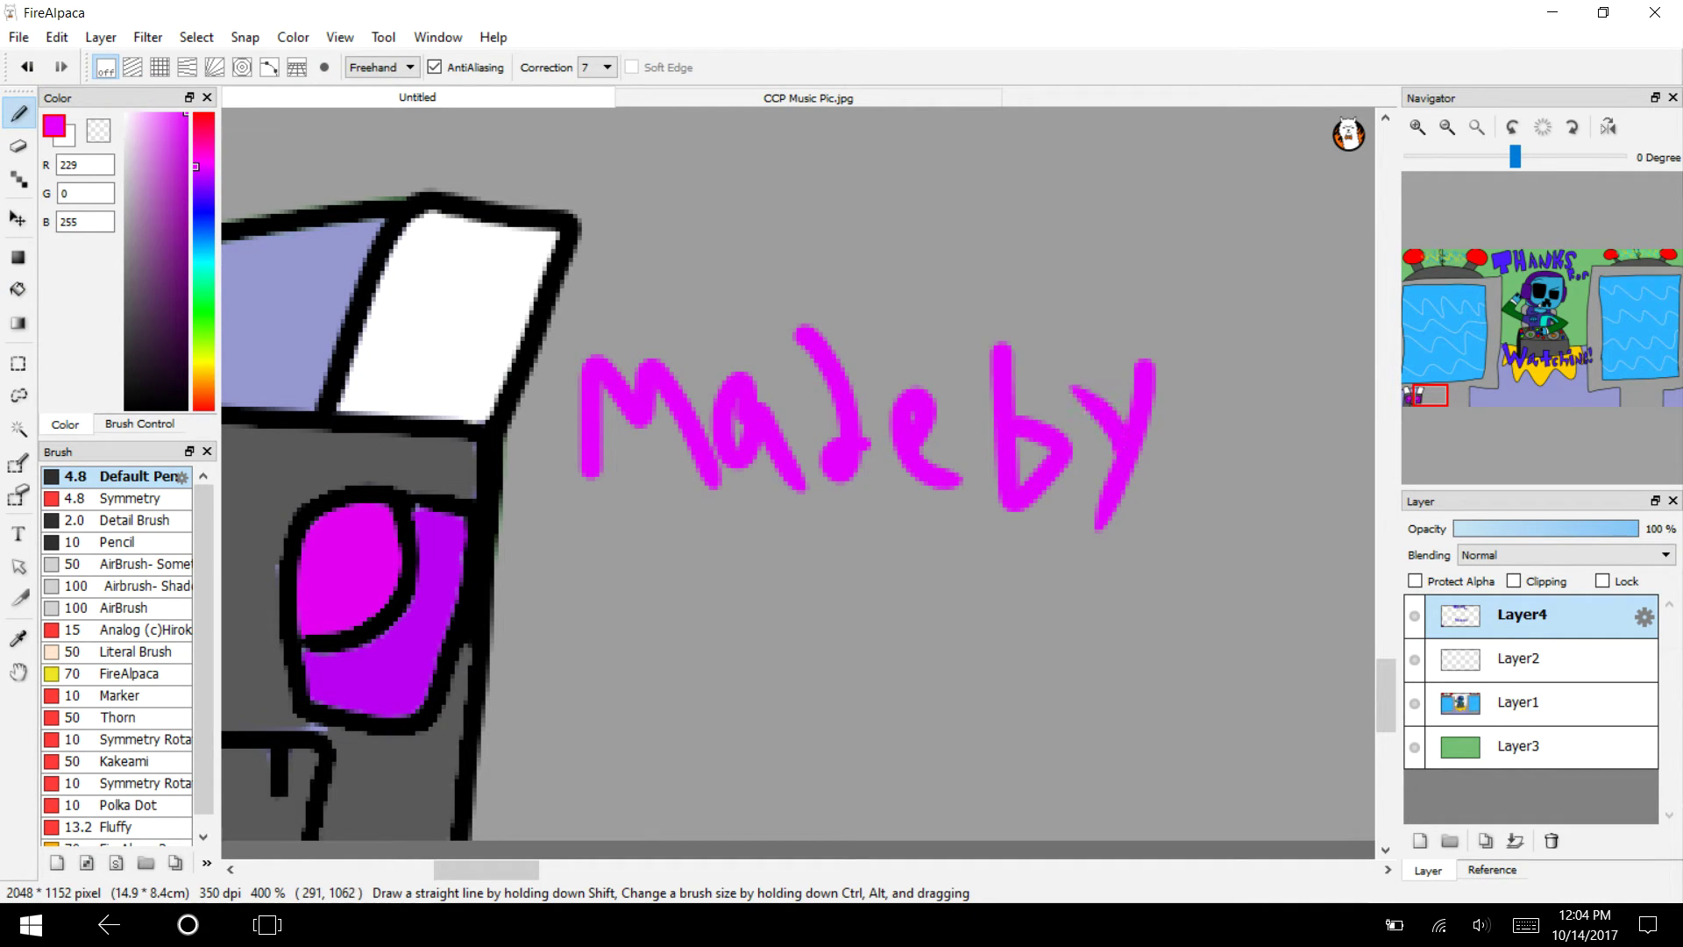
Handwrite the first six letters of the artist's handle in magenta under "Made by".
{"action": "mouse_move", "coordinate": [609, 574]}
{"action": "left_mouse_down"}
{"action": "mouse_move", "coordinate": [582, 780]}
{"action": "mouse_move", "coordinate": [605, 601]}
{"action": "left_mouse_up"}
{"action": "left_click_drag", "start_coordinate": [604, 737], "coordinate": [728, 838]}
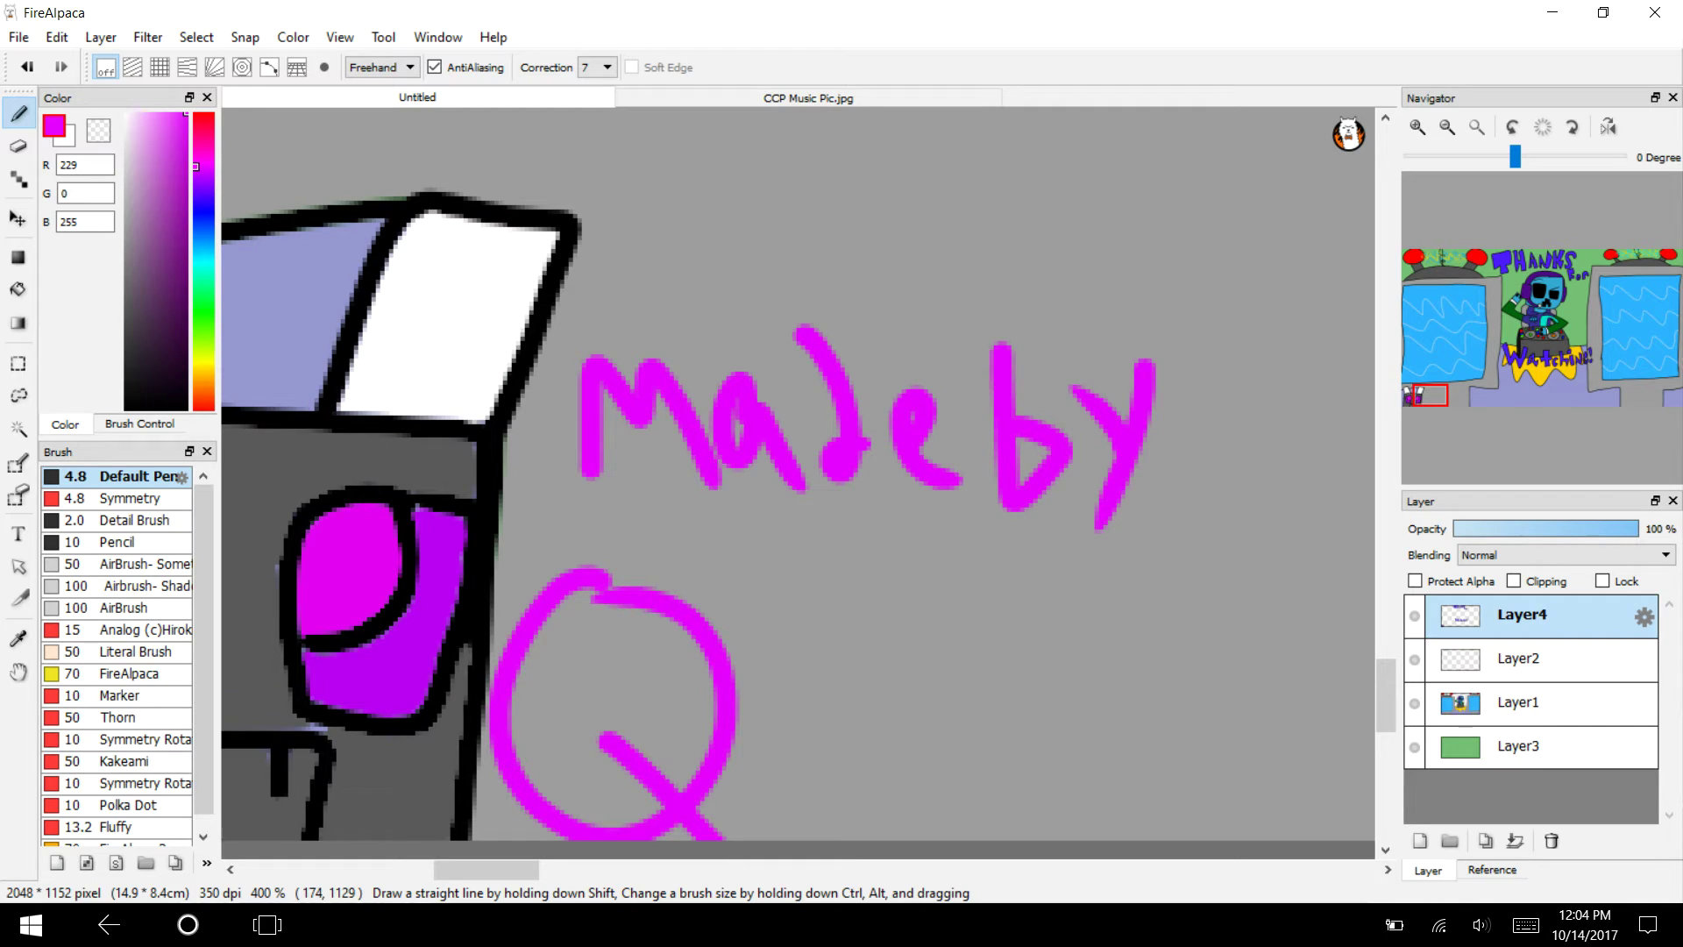
{"action": "left_click_drag", "start_coordinate": [741, 697], "coordinate": [793, 837]}
{"action": "mouse_move", "coordinate": [820, 701]}
{"action": "left_mouse_down"}
{"action": "mouse_move", "coordinate": [882, 761]}
{"action": "mouse_move", "coordinate": [920, 836]}
{"action": "mouse_move", "coordinate": [973, 719]}
{"action": "left_mouse_up"}
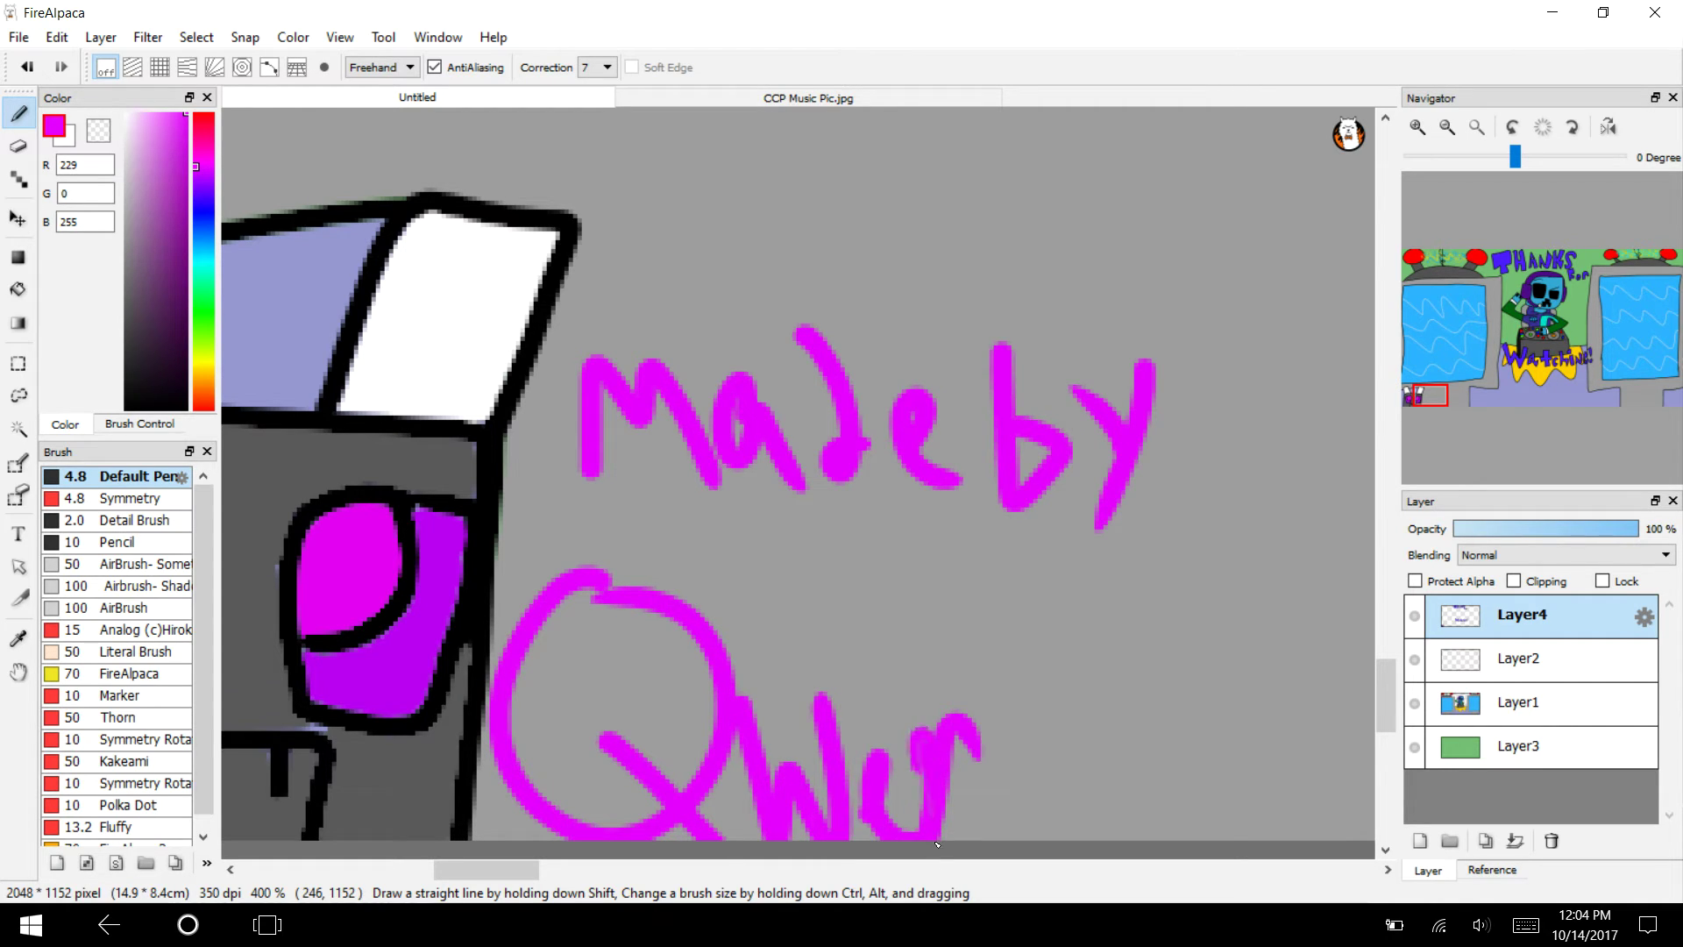
{"action": "left_click_drag", "start_coordinate": [1008, 653], "coordinate": [1025, 828]}
{"action": "left_click_drag", "start_coordinate": [982, 752], "coordinate": [1050, 717]}
{"action": "left_click_drag", "start_coordinate": [1122, 664], "coordinate": [1063, 837]}
{"action": "left_click_drag", "start_coordinate": [1034, 653], "coordinate": [1092, 727]}
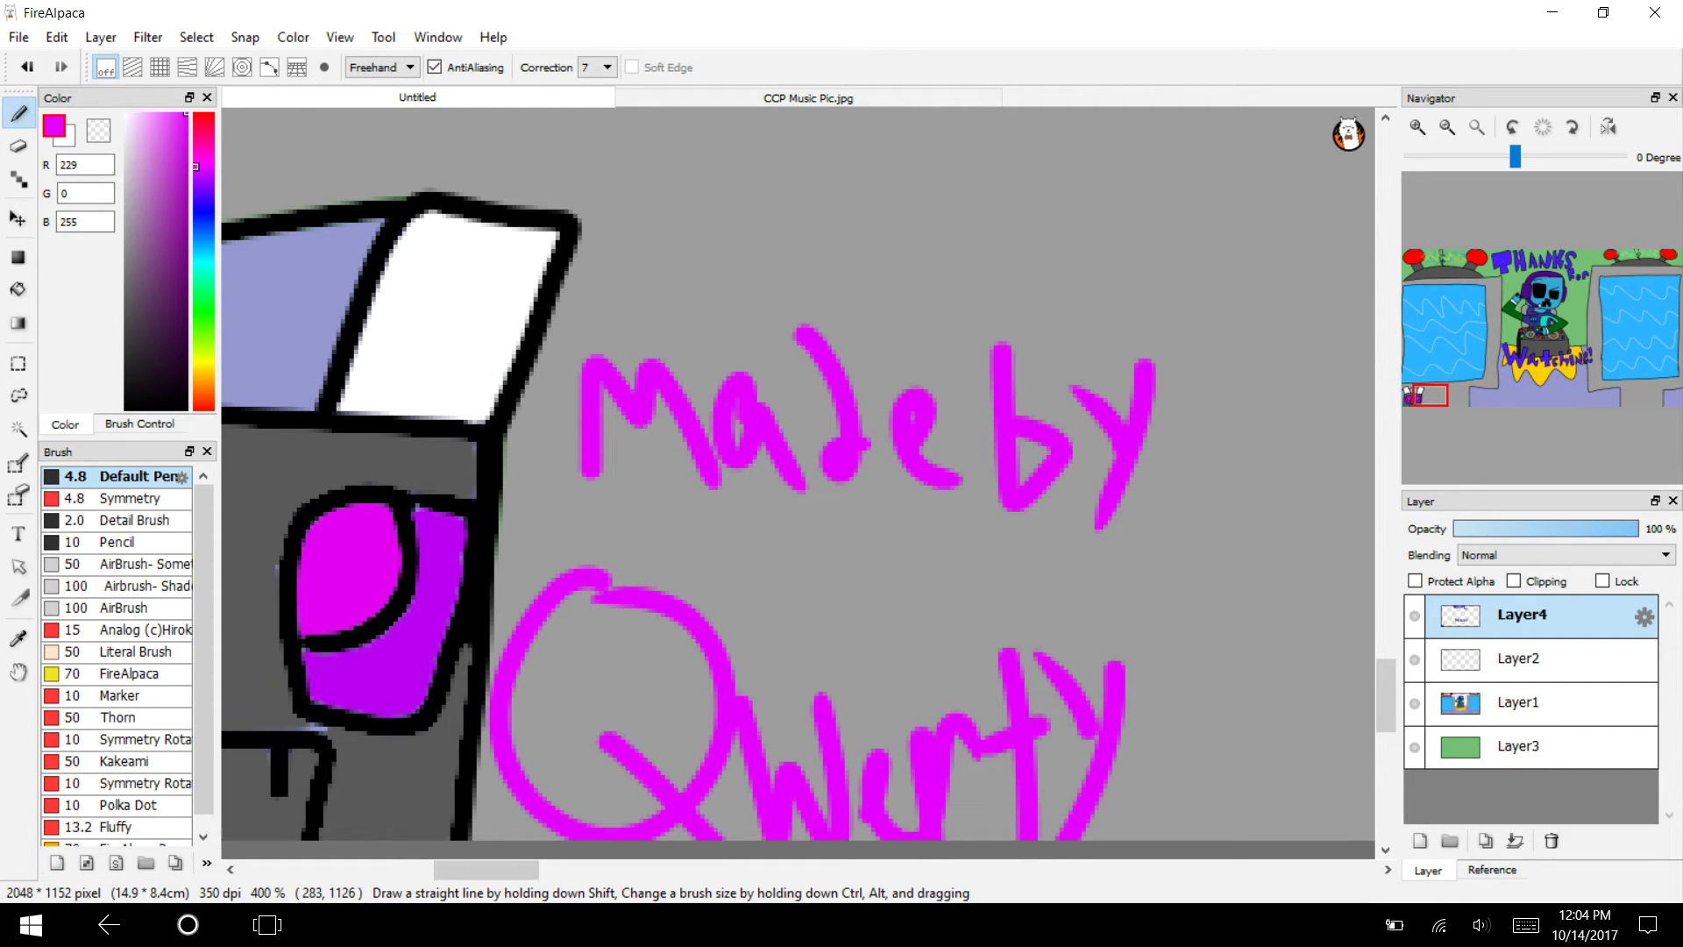
Finish the artist's handle with its last four letters and add a looping flourish after it.
{"action": "left_click_drag", "start_coordinate": [487, 869], "coordinate": [527, 869]}
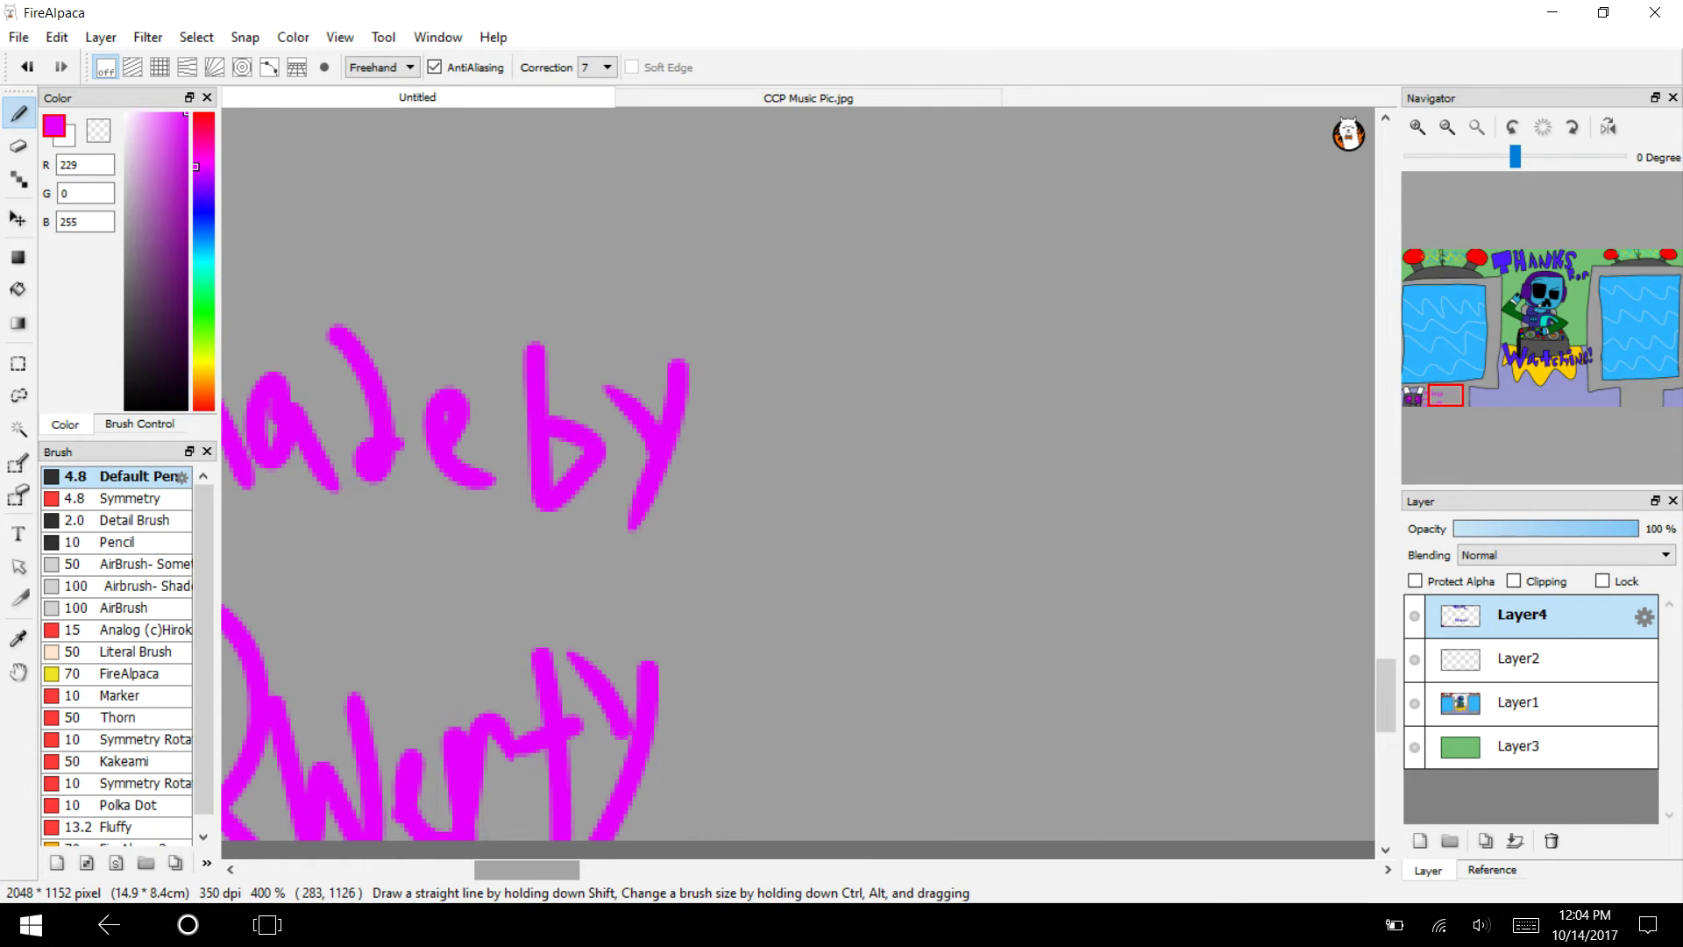
{"action": "left_click", "coordinate": [1525, 925]}
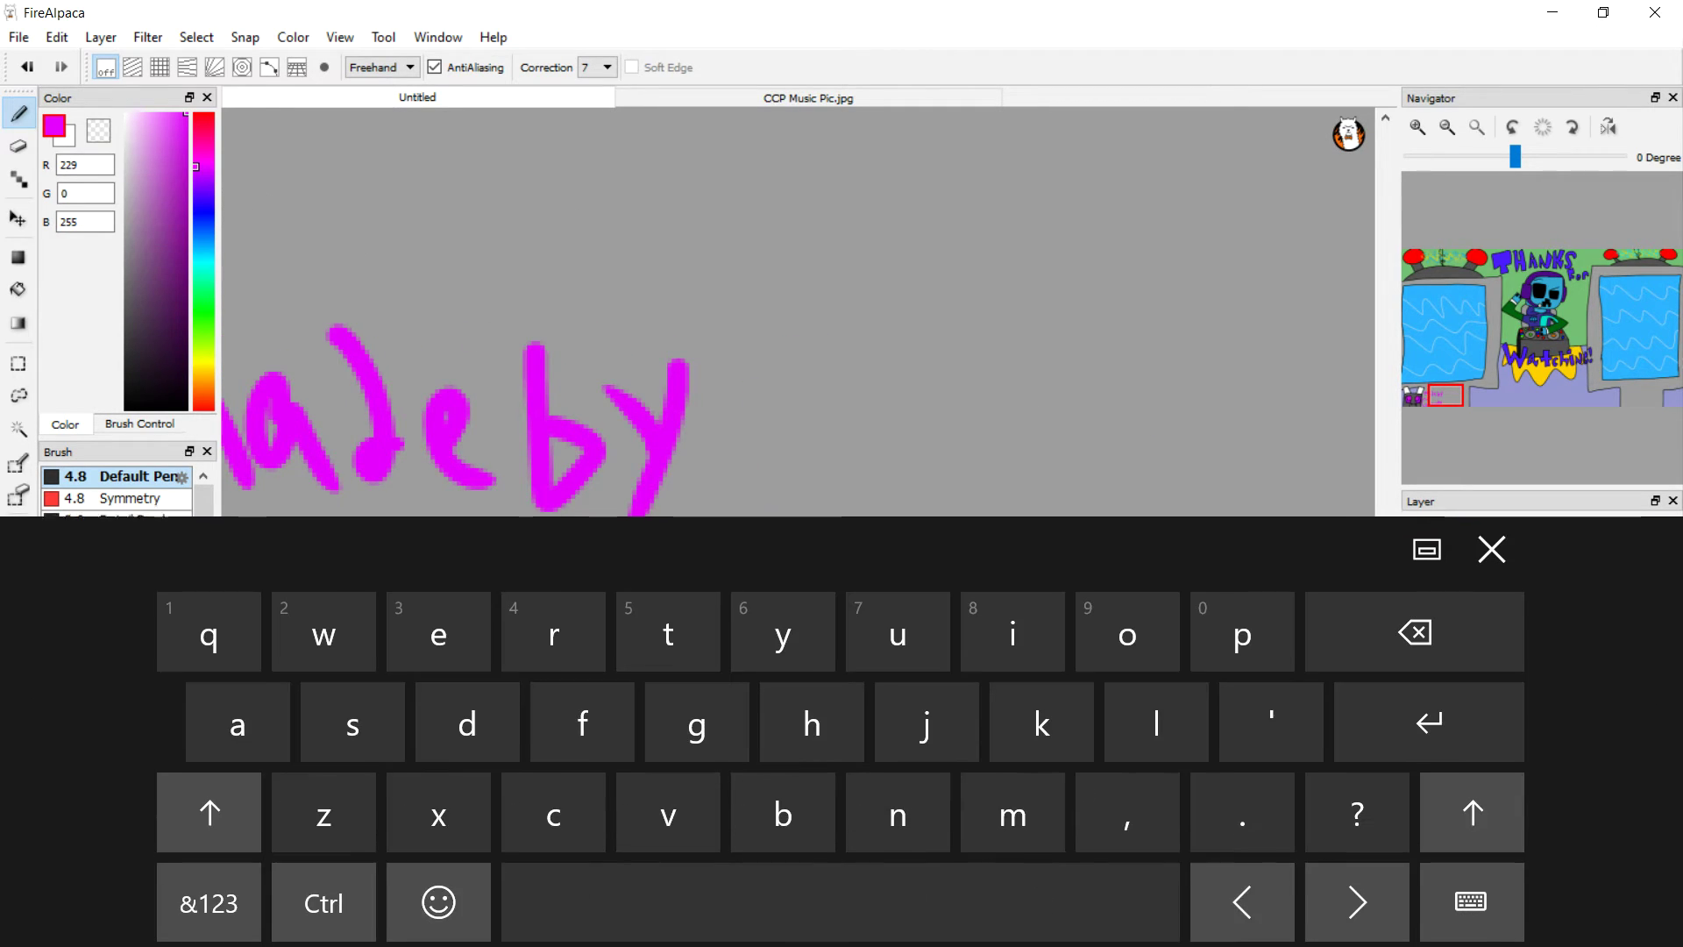
{"action": "left_click", "coordinate": [1492, 542]}
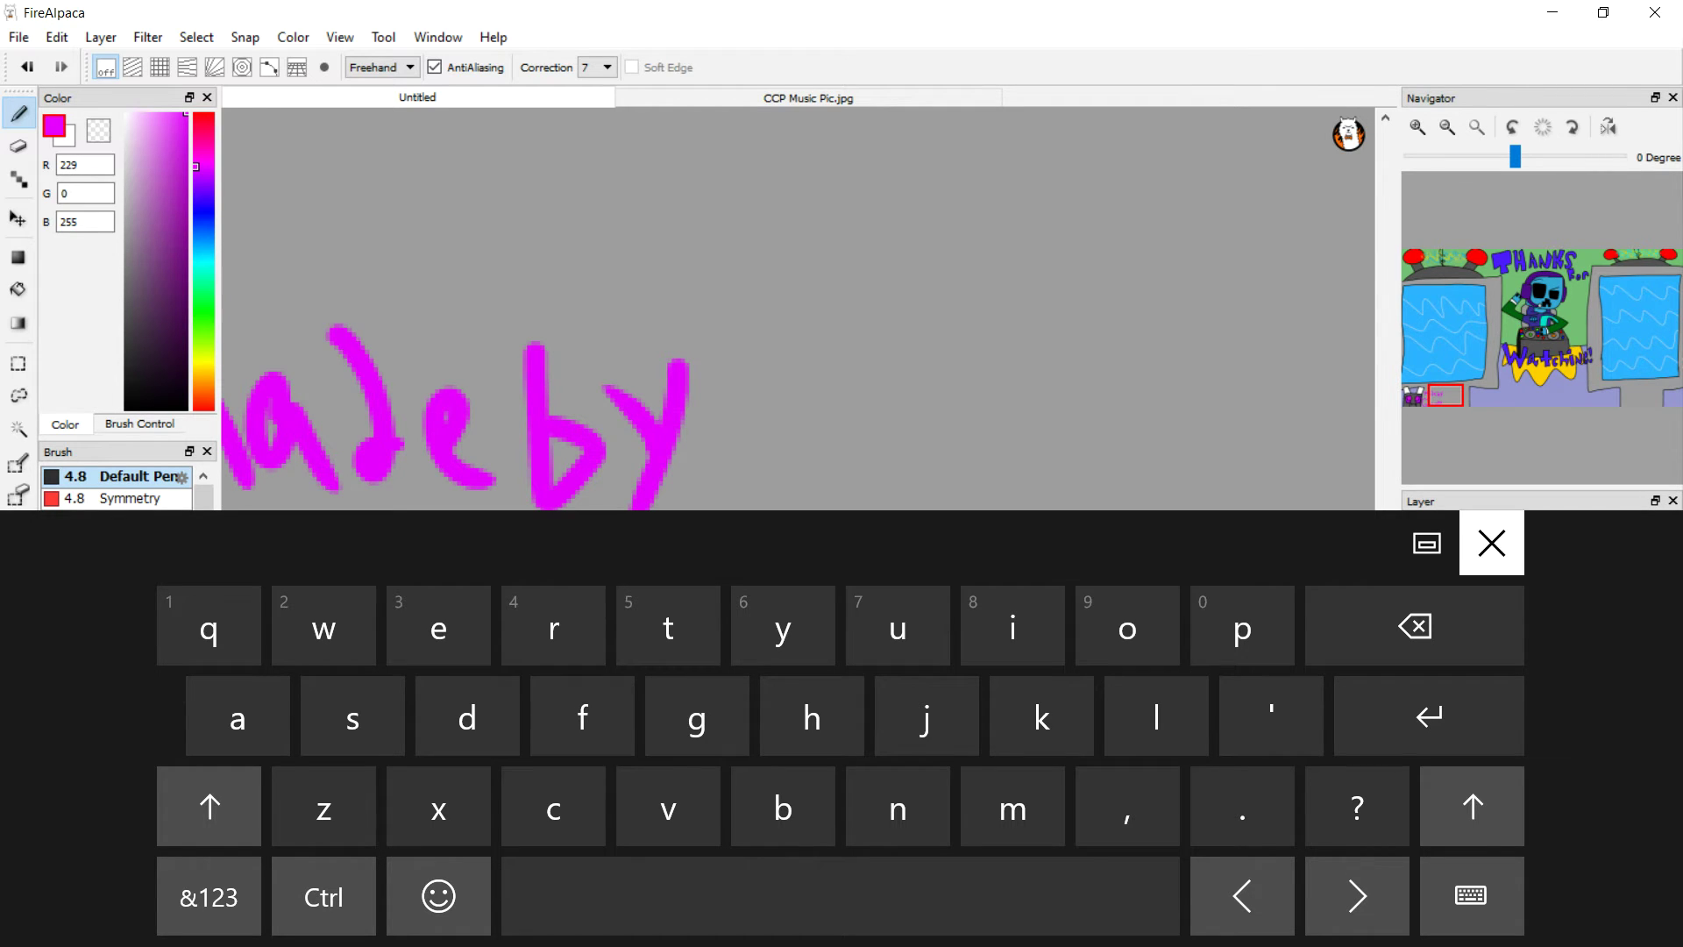
{"action": "mouse_move", "coordinate": [688, 763]}
{"action": "left_mouse_down"}
{"action": "mouse_move", "coordinate": [679, 837]}
{"action": "mouse_move", "coordinate": [756, 837]}
{"action": "mouse_move", "coordinate": [780, 722]}
{"action": "mouse_move", "coordinate": [854, 761]}
{"action": "left_mouse_up"}
{"action": "left_click_drag", "start_coordinate": [527, 870], "coordinate": [632, 870]}
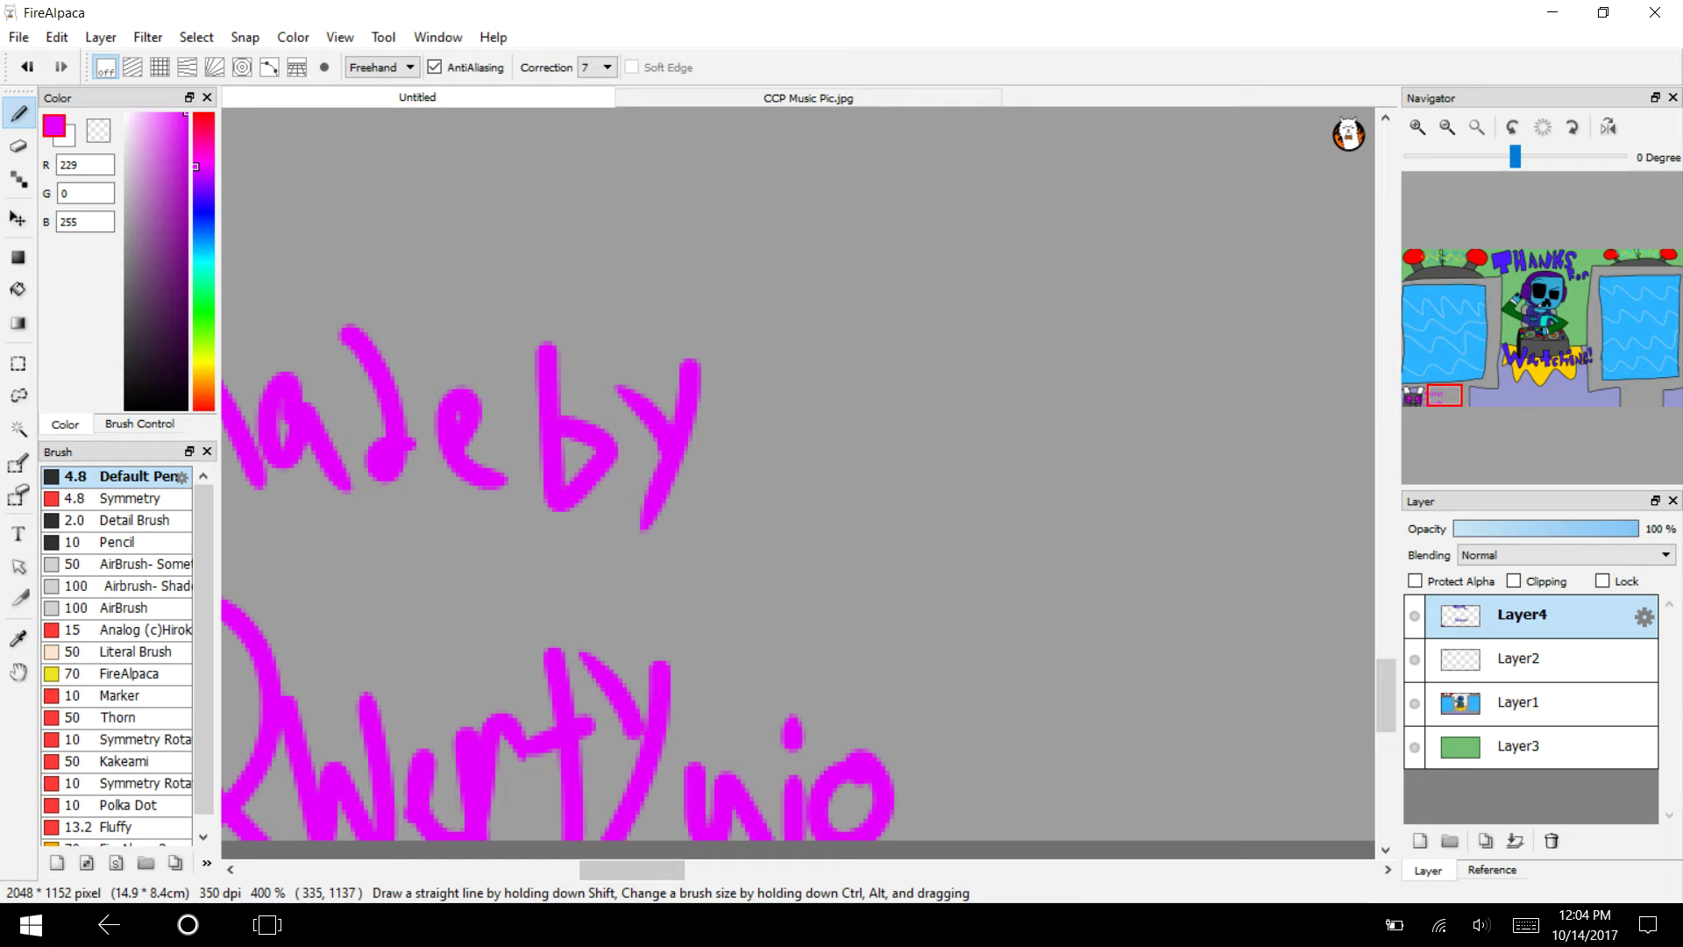
{"action": "mouse_move", "coordinate": [1386, 695]}
{"action": "left_mouse_down"}
{"action": "mouse_move", "coordinate": [1385, 735]}
{"action": "mouse_move", "coordinate": [1386, 695]}
{"action": "left_mouse_up"}
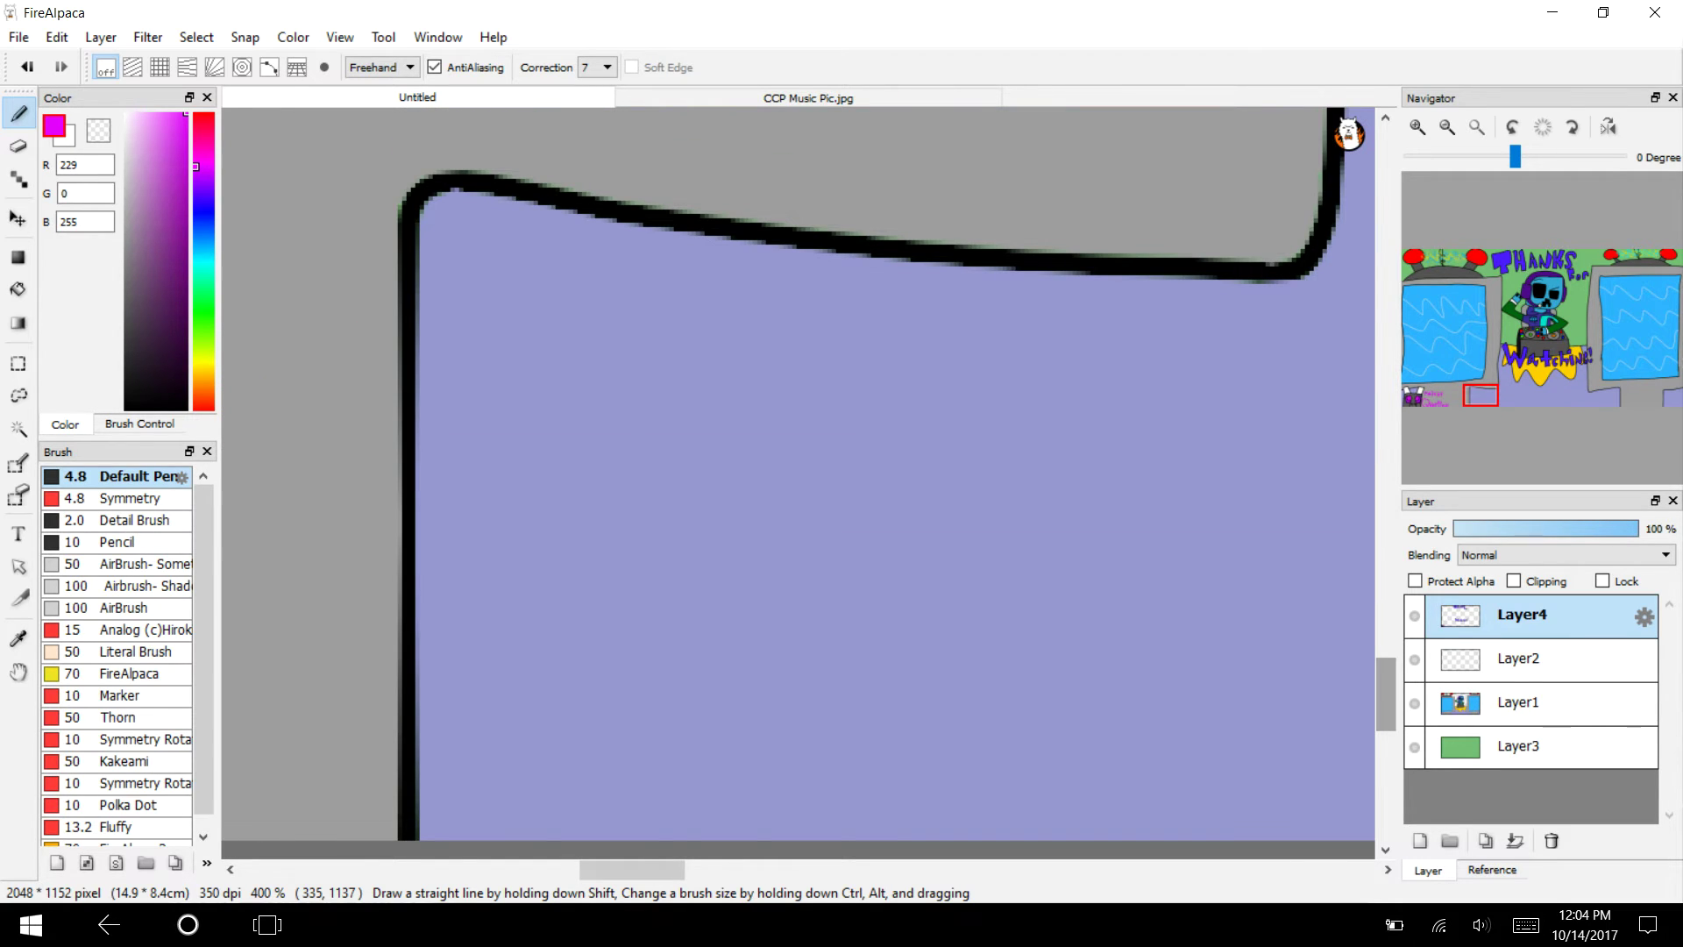
{"action": "left_click_drag", "start_coordinate": [632, 869], "coordinate": [536, 869]}
{"action": "mouse_move", "coordinate": [1448, 392]}
{"action": "left_mouse_down"}
{"action": "mouse_move", "coordinate": [1478, 417]}
{"action": "mouse_move", "coordinate": [1451, 401]}
{"action": "left_mouse_up"}
{"action": "mouse_move", "coordinate": [668, 698]}
{"action": "left_mouse_down"}
{"action": "mouse_move", "coordinate": [705, 618]}
{"action": "mouse_move", "coordinate": [675, 629]}
{"action": "mouse_move", "coordinate": [686, 647]}
{"action": "mouse_move", "coordinate": [700, 570]}
{"action": "left_mouse_up"}
{"action": "left_click", "coordinate": [27, 66]}
{"action": "mouse_move", "coordinate": [740, 465]}
{"action": "left_mouse_down"}
{"action": "mouse_move", "coordinate": [938, 491]}
{"action": "mouse_move", "coordinate": [964, 553]}
{"action": "mouse_move", "coordinate": [885, 509]}
{"action": "mouse_move", "coordinate": [947, 605]}
{"action": "left_mouse_up"}
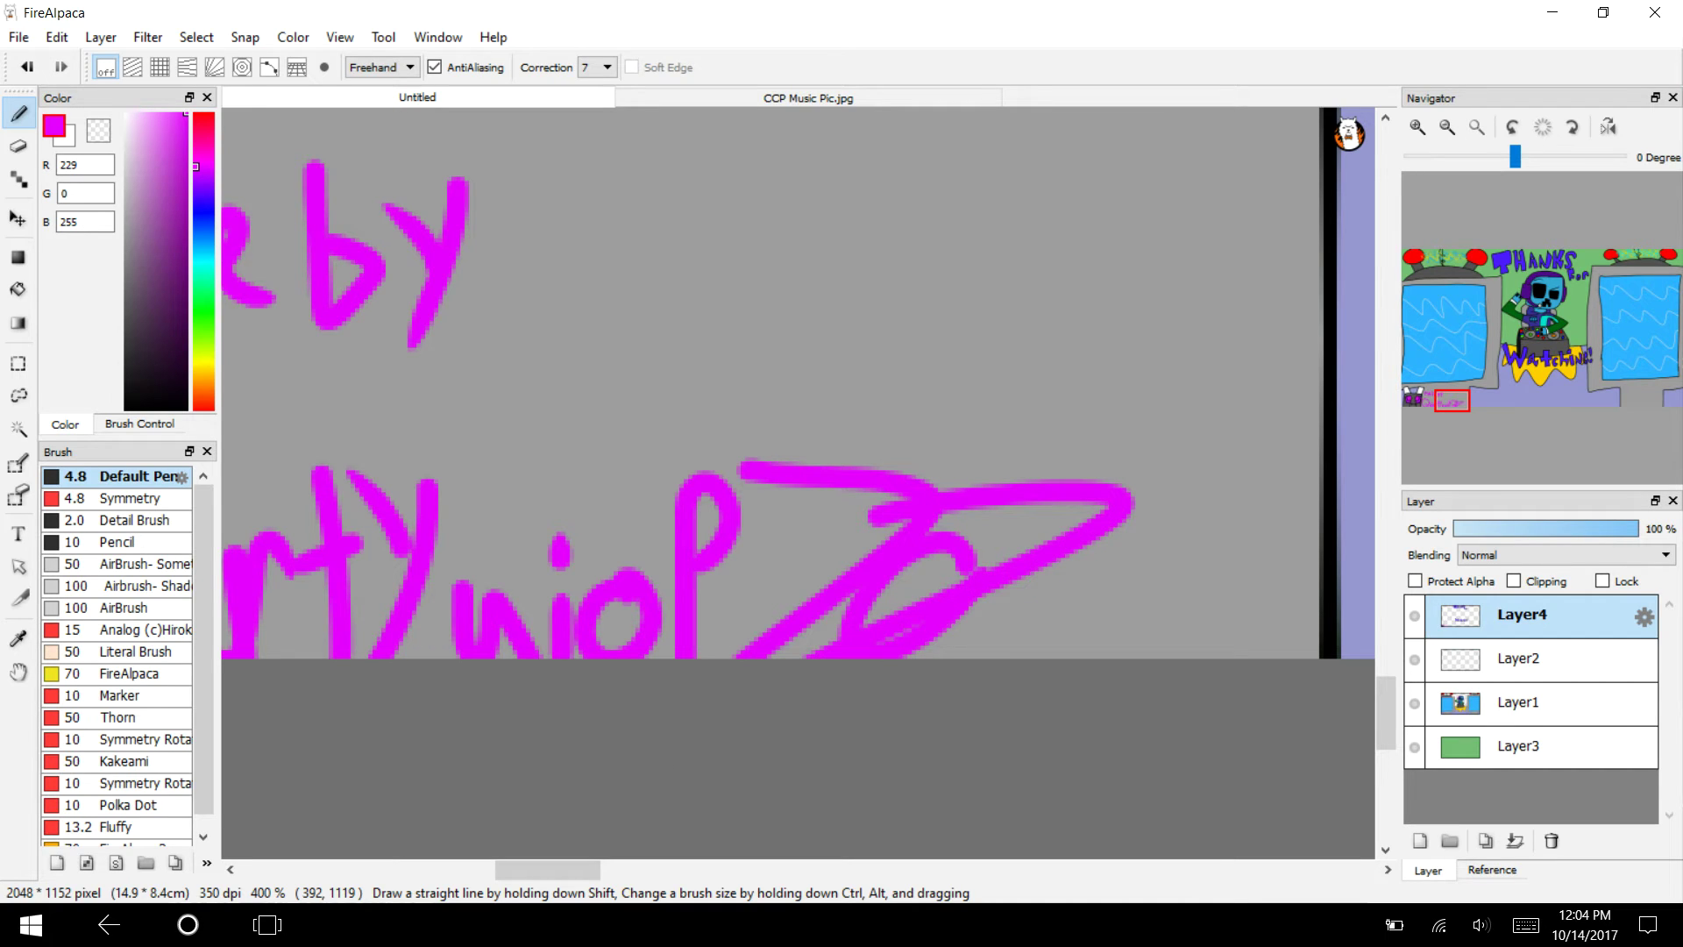
Sample the head's dark grey and cover the unfilled gap between the right eye and the mouth with the 2.0 Detail Brush.
{"action": "left_click_drag", "start_coordinate": [1451, 399], "coordinate": [1414, 401]}
{"action": "key", "text": "i"}
{"action": "left_click", "coordinate": [559, 599]}
{"action": "key", "text": "b"}
{"action": "left_click_drag", "start_coordinate": [914, 561], "coordinate": [858, 542]}
{"action": "left_click", "coordinate": [27, 66]}
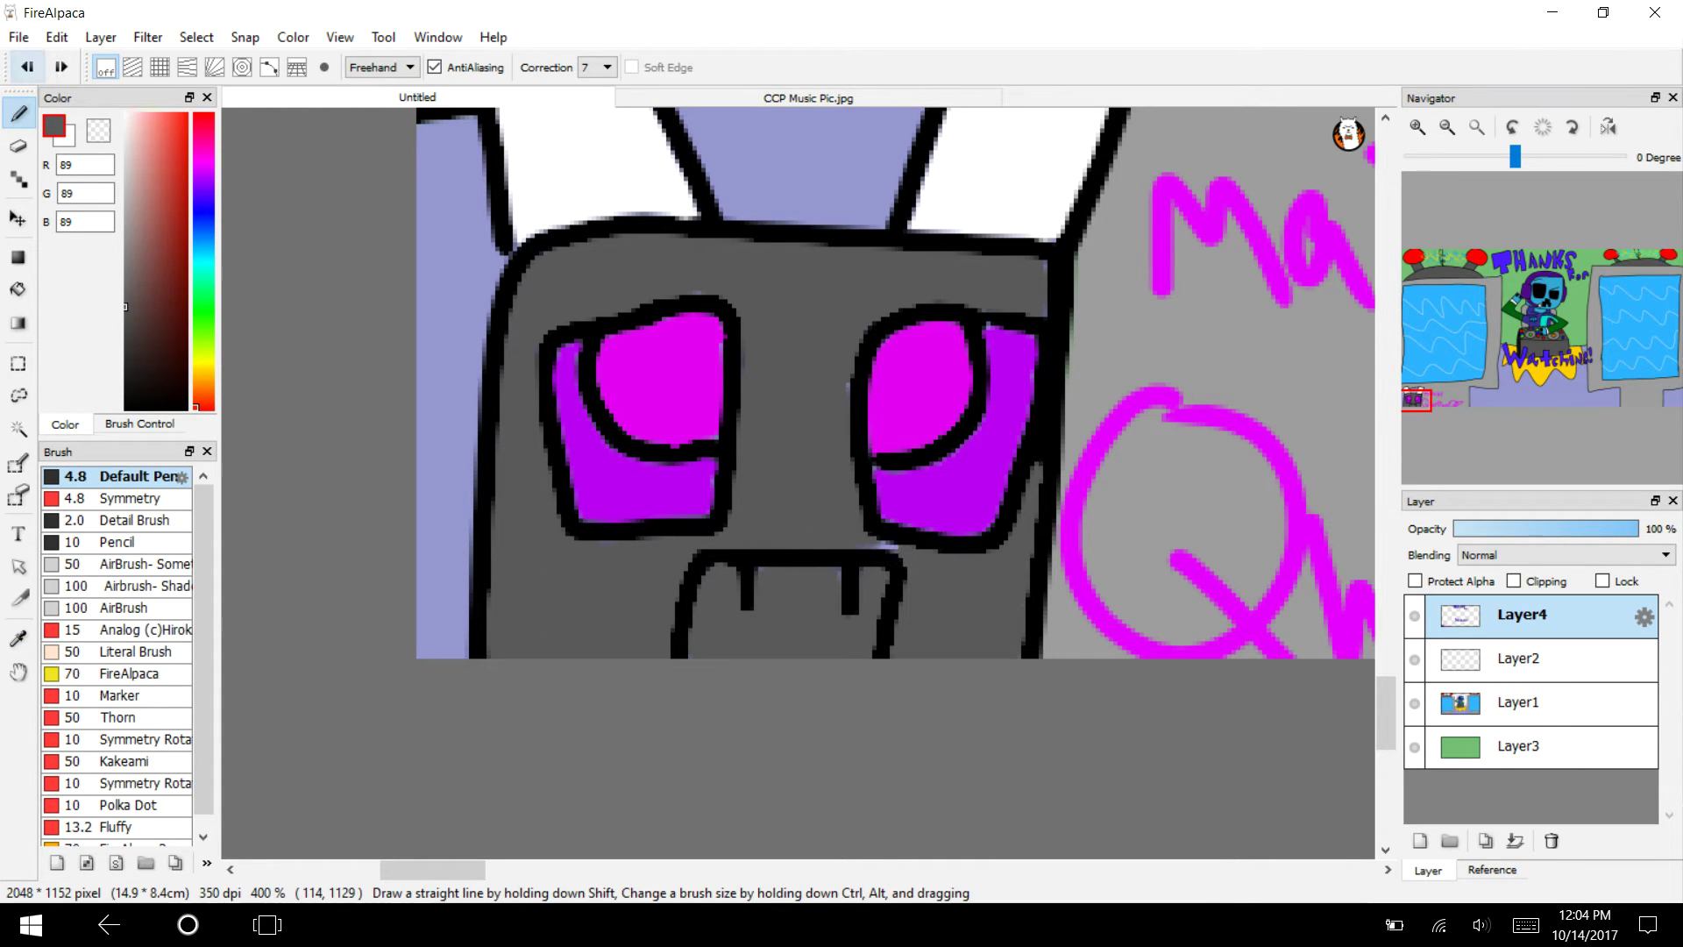
{"action": "left_click", "coordinate": [105, 518]}
{"action": "left_click_drag", "start_coordinate": [923, 562], "coordinate": [864, 532]}
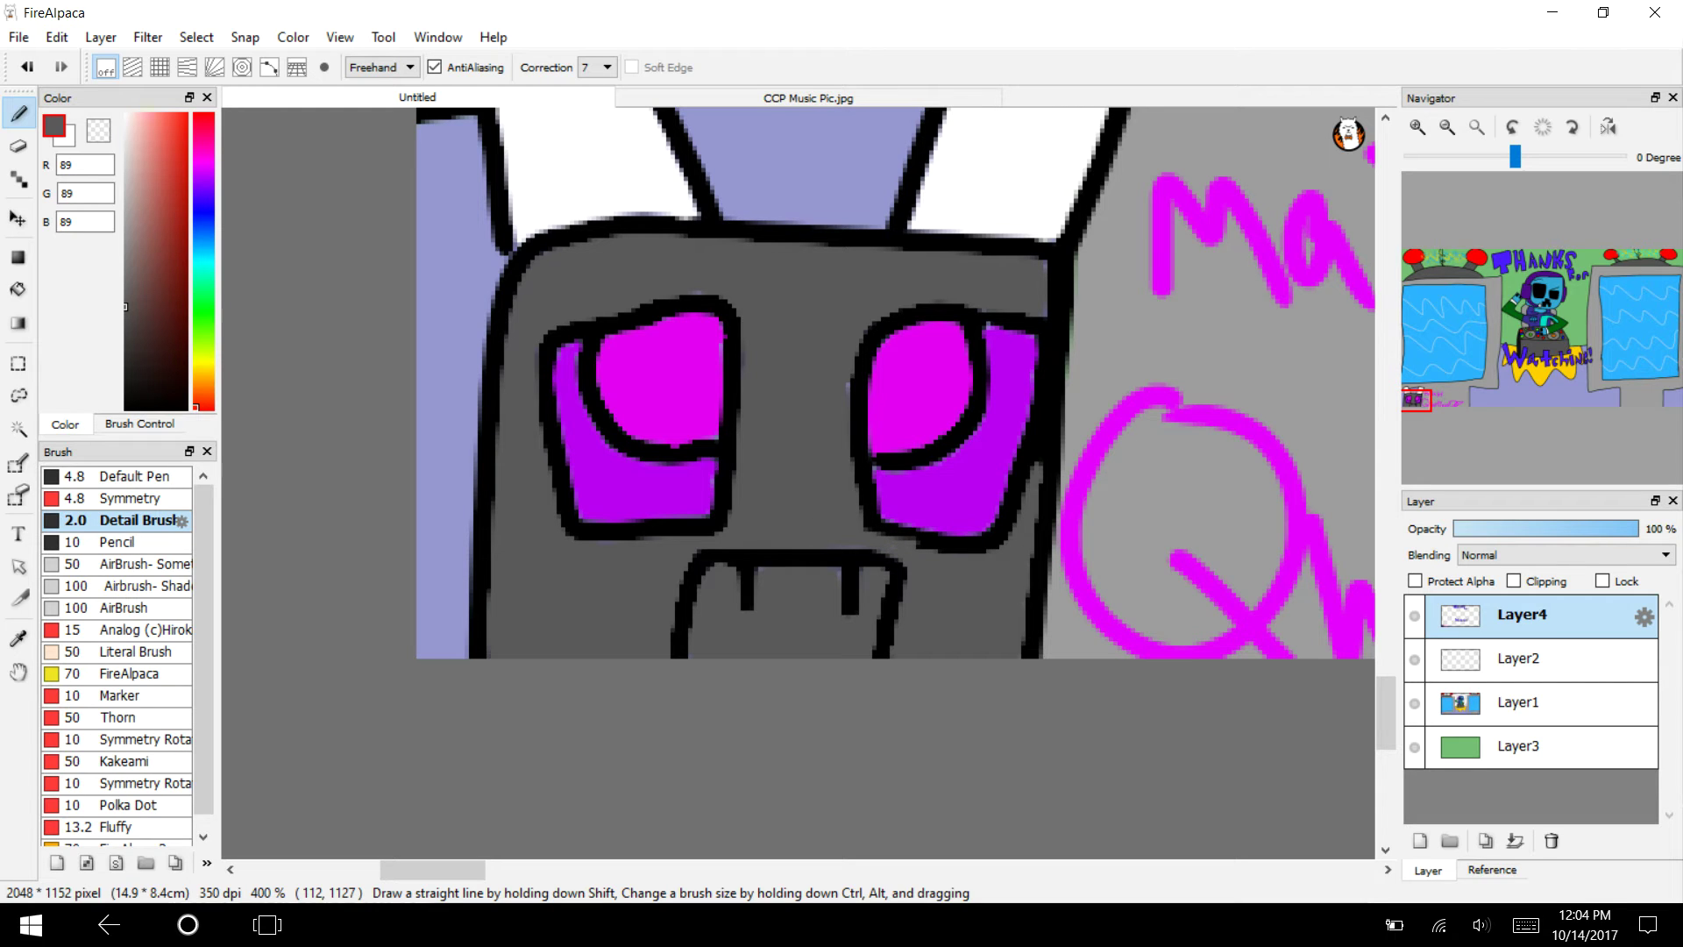
Save the finished drawing in the Works of Art folder as a PNG named "CCP Outro" with the Transparent PNG setting.
{"action": "left_click", "coordinate": [1477, 127]}
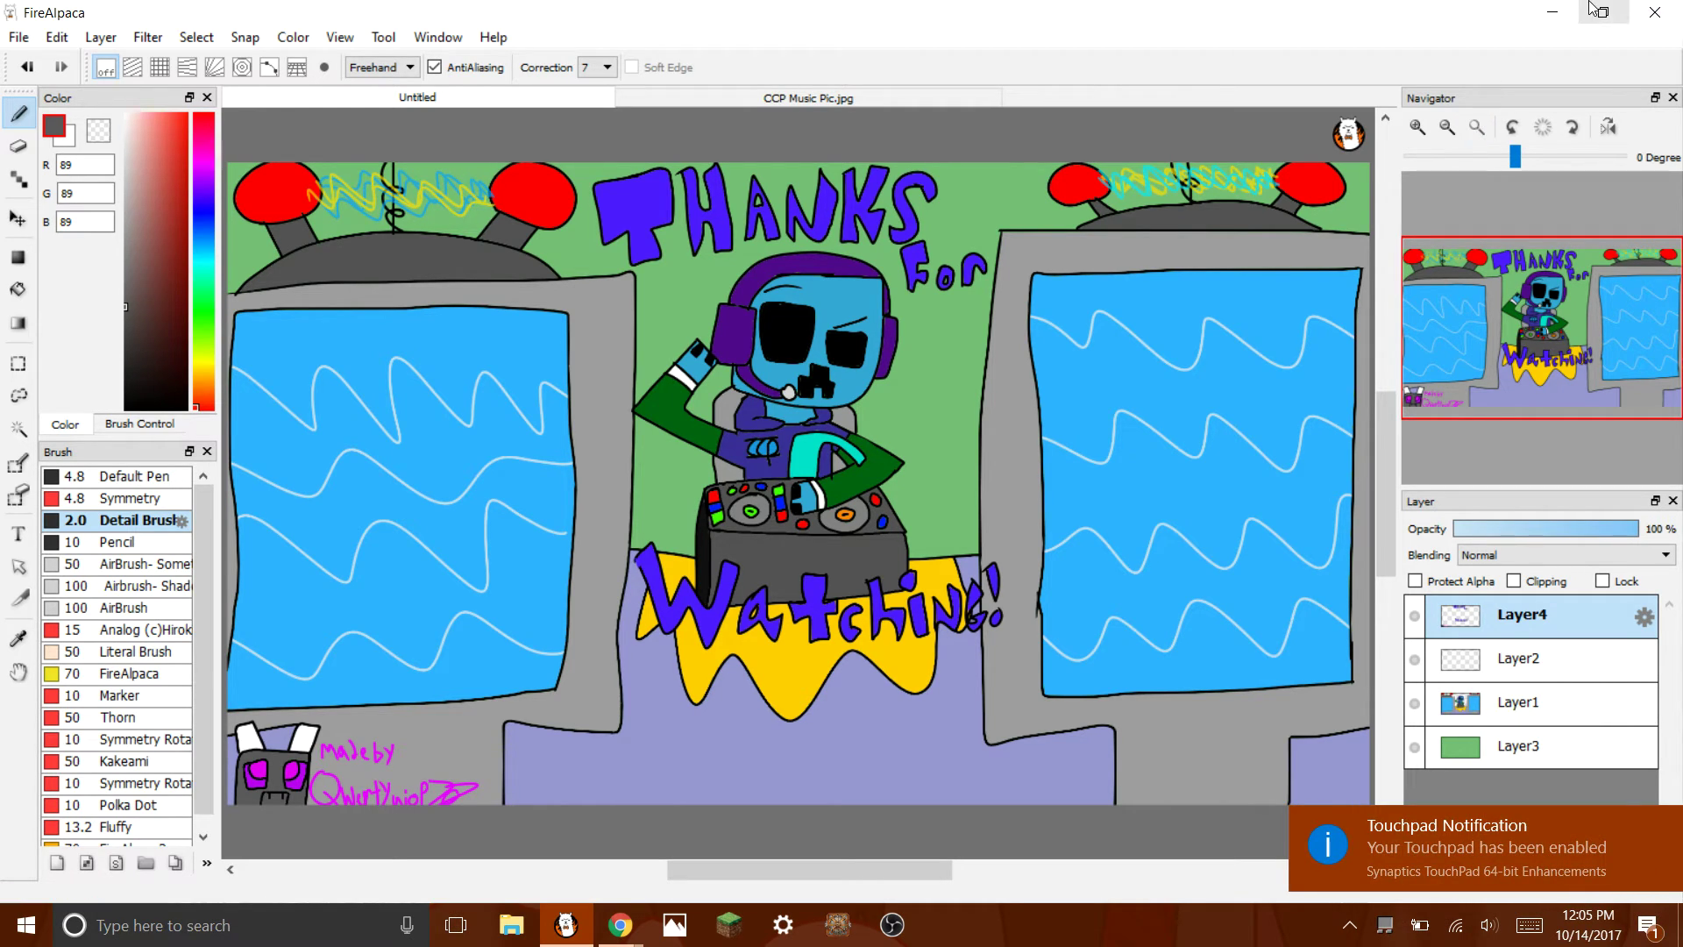
{"action": "left_click", "coordinate": [18, 37]}
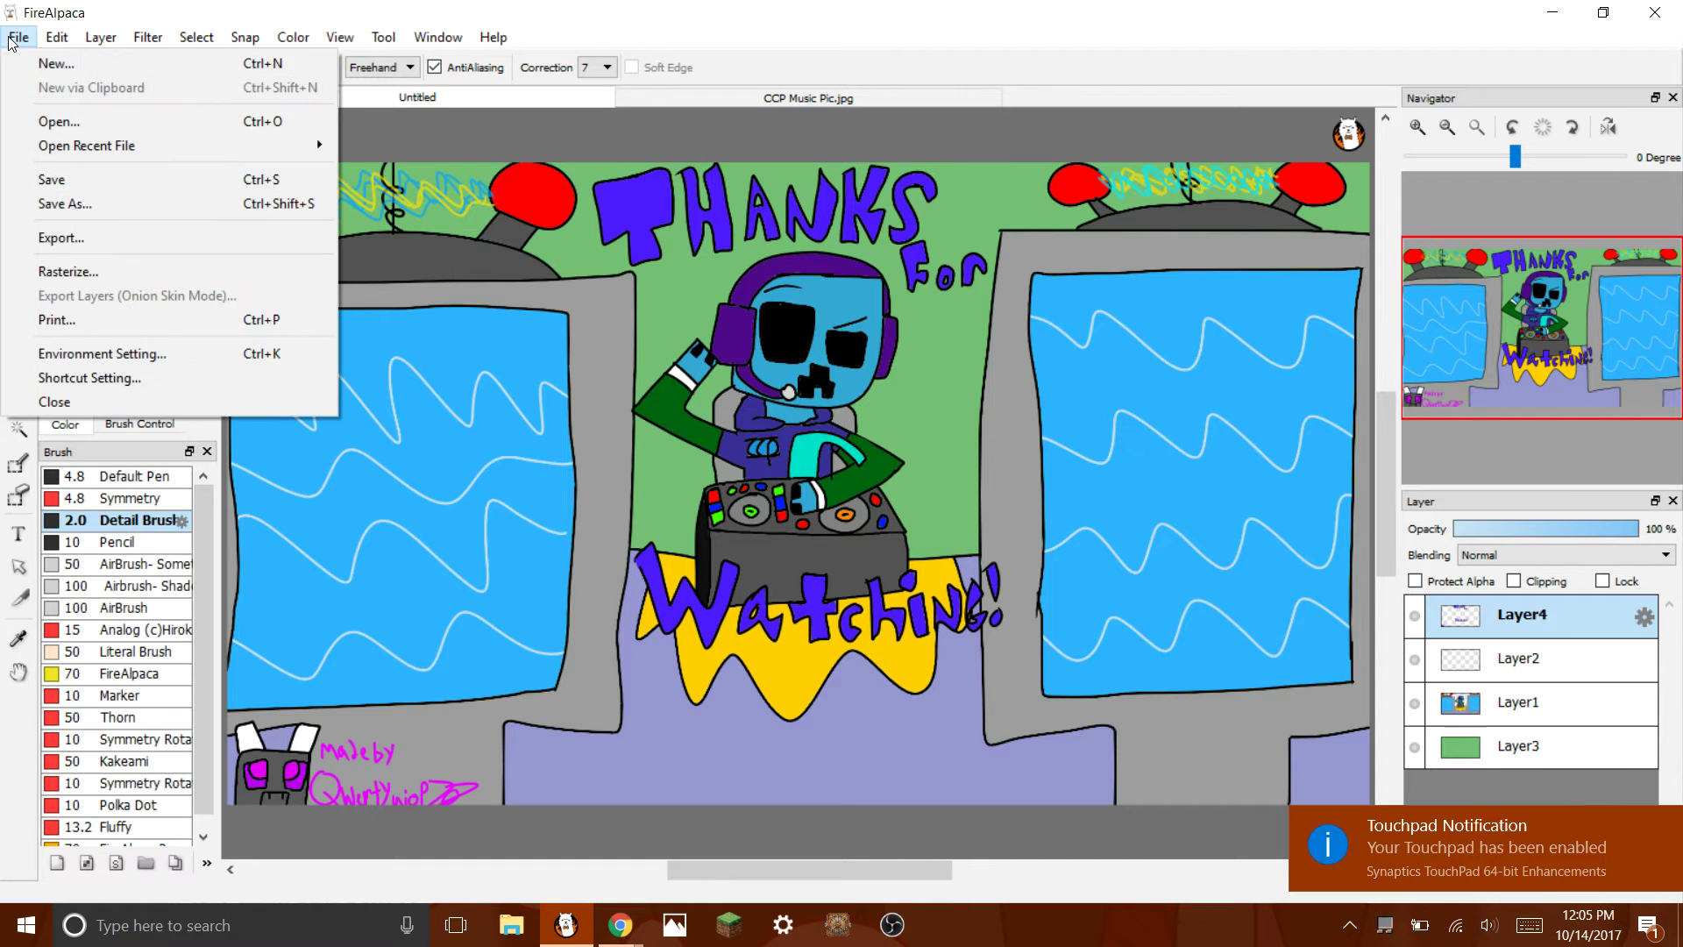
{"action": "left_click", "coordinate": [37, 179]}
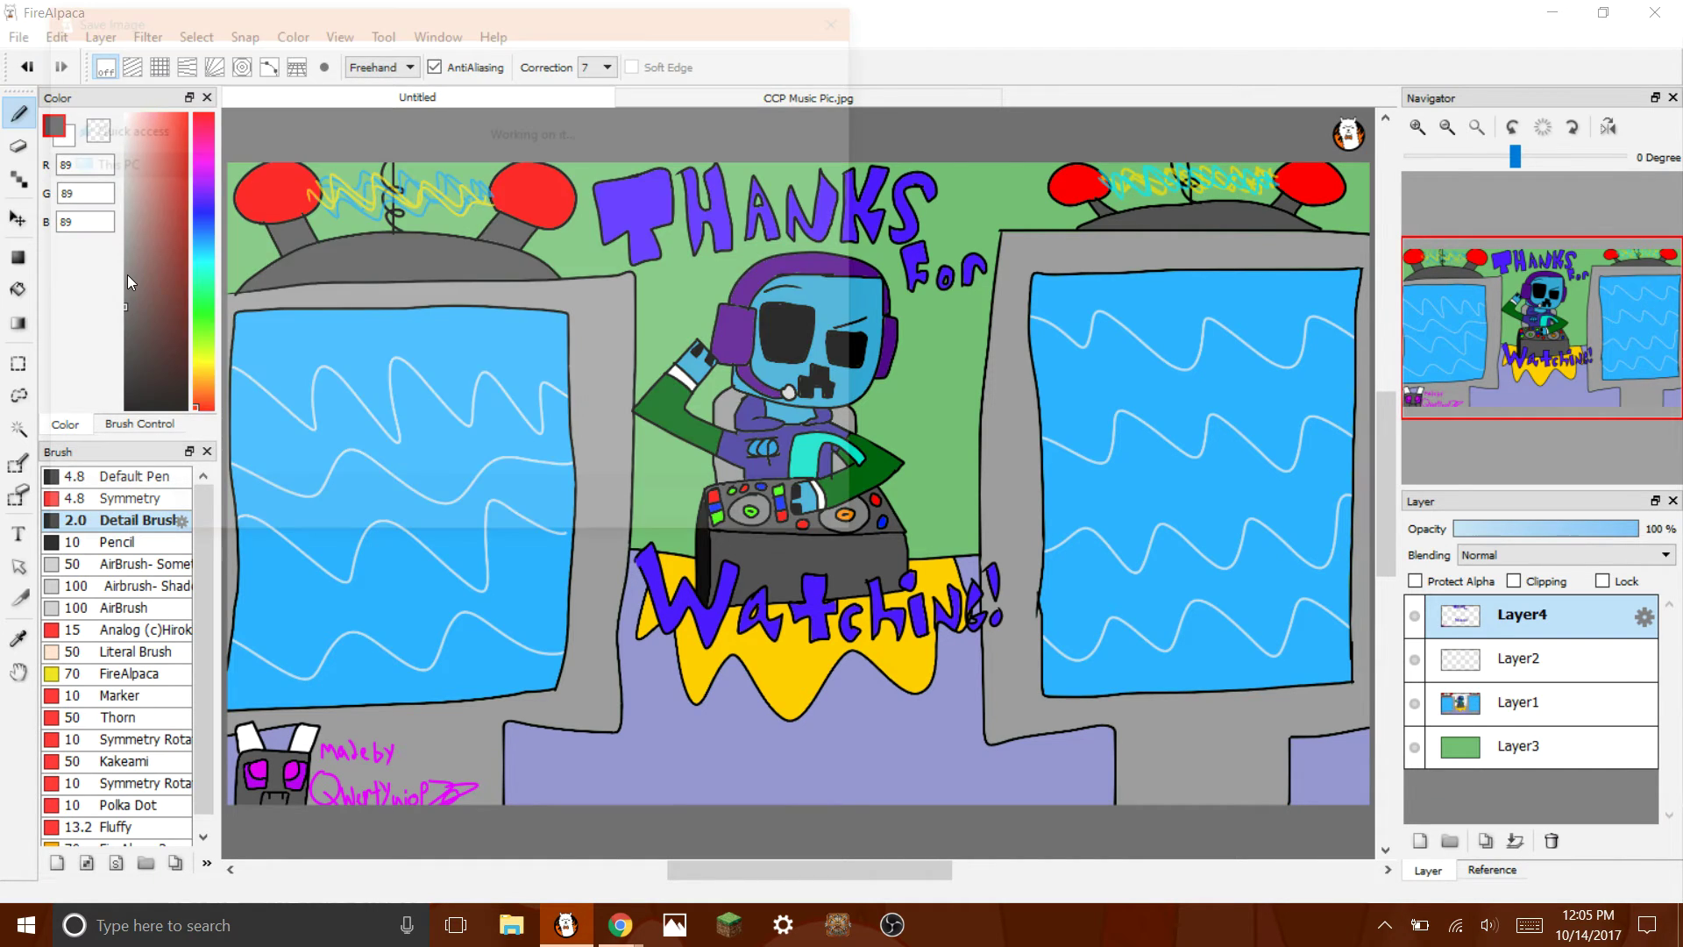
{"action": "type", "text": "CC"}
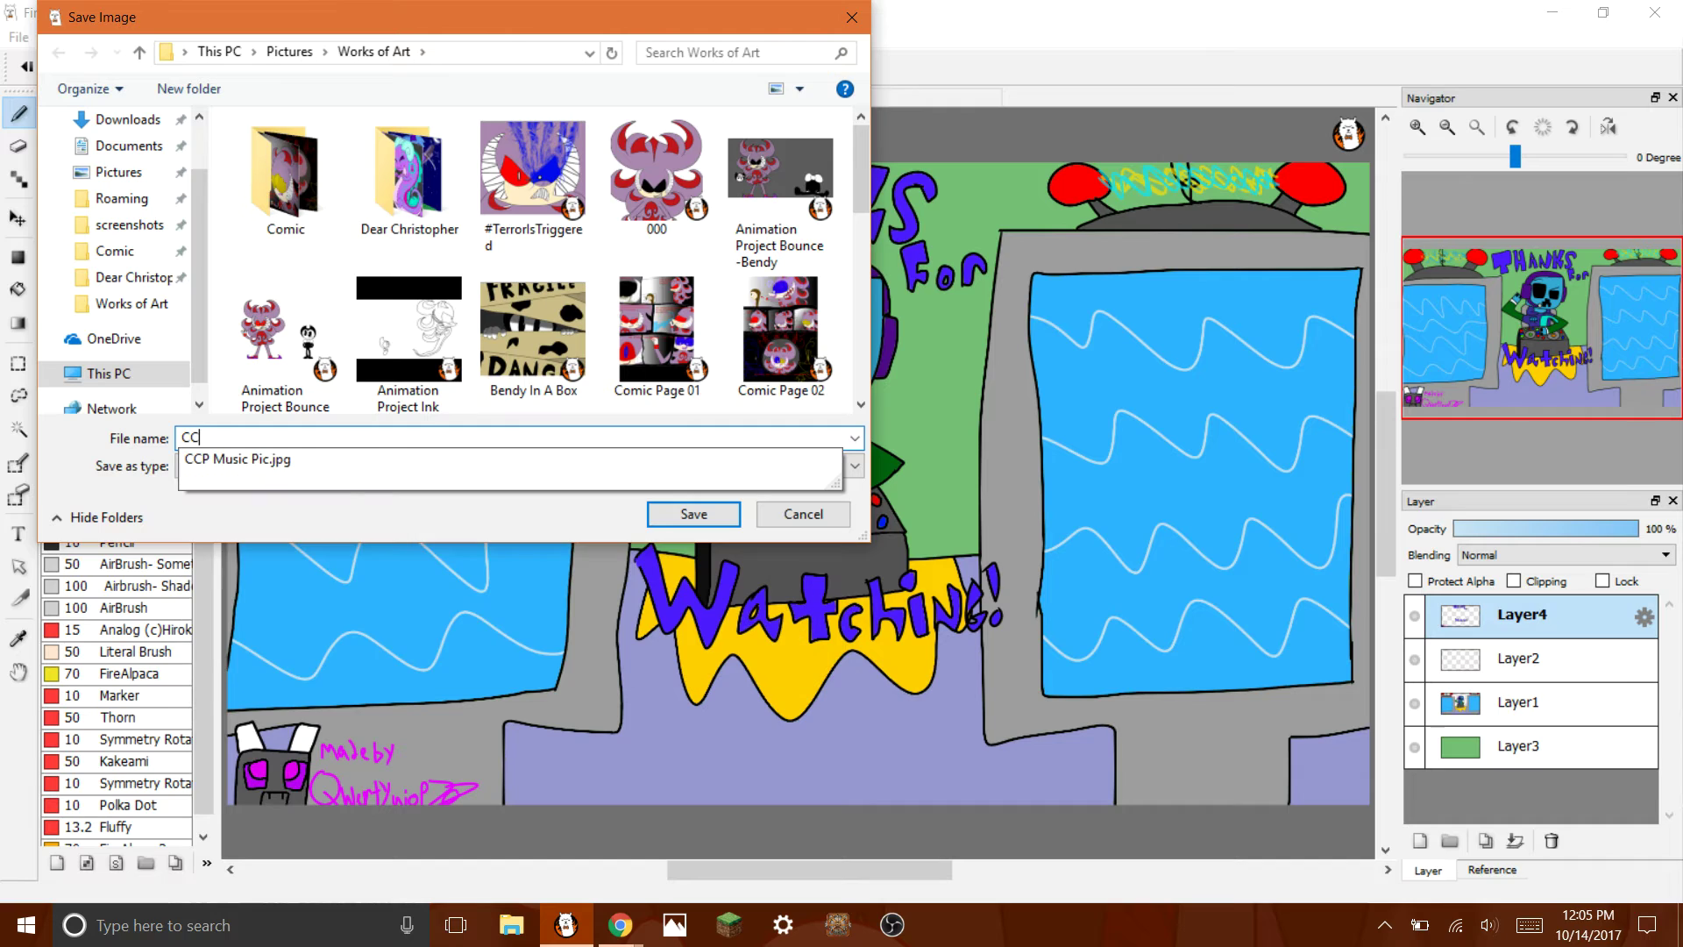
{"action": "type", "text": "P Outro"}
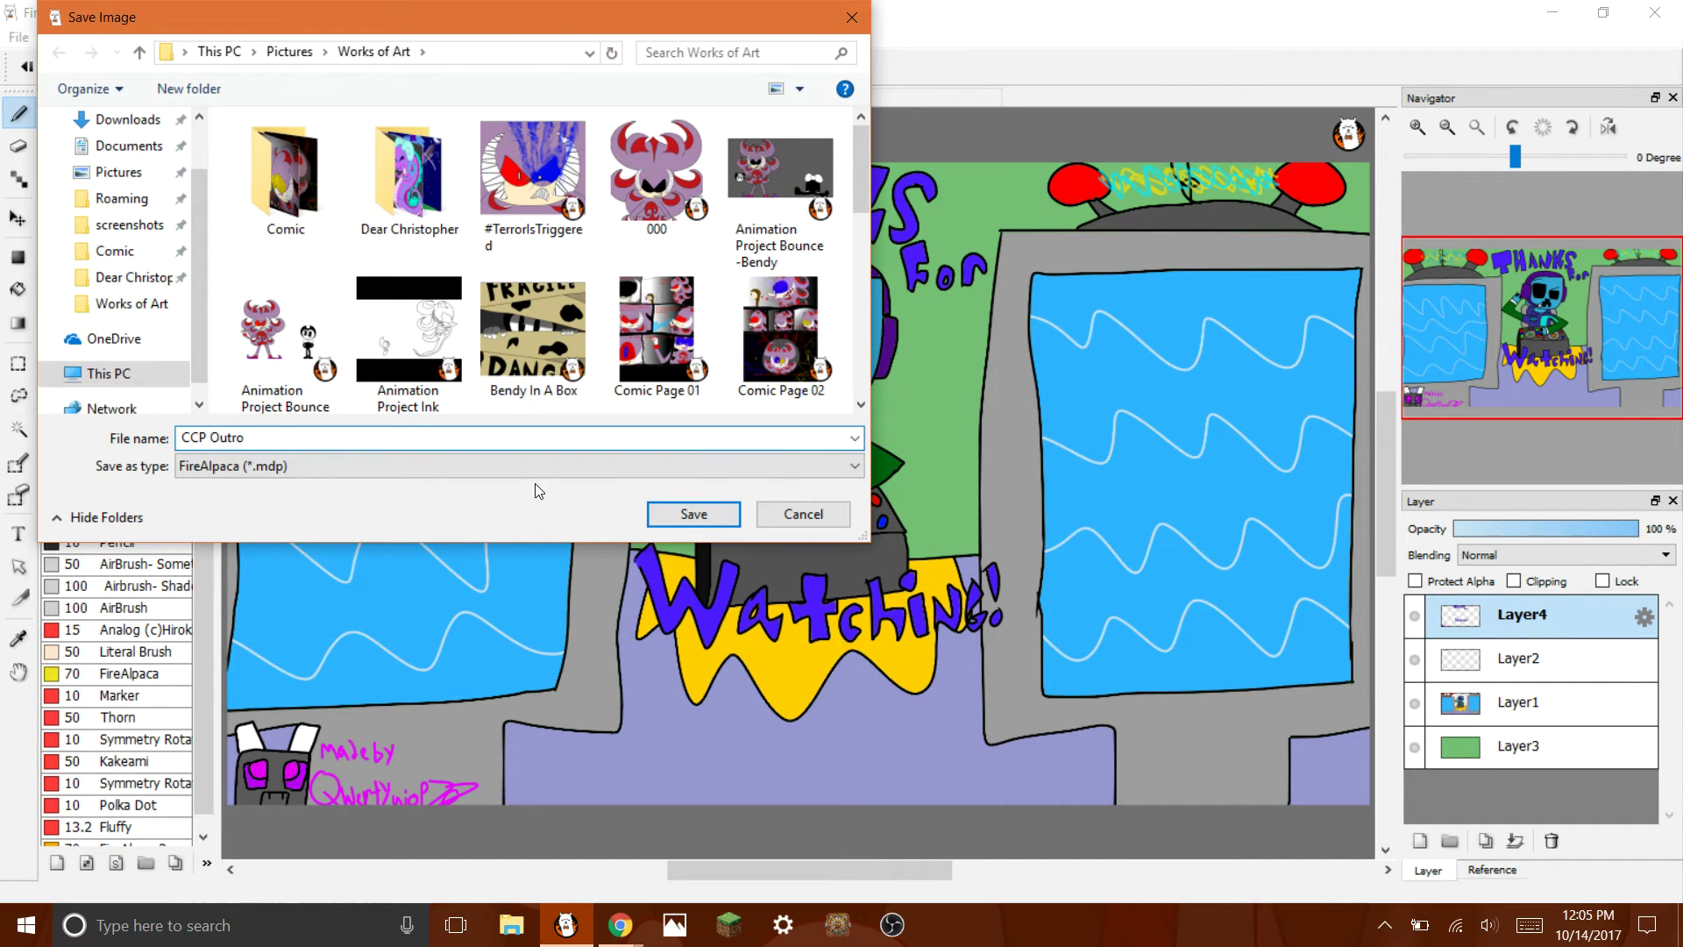
{"action": "left_click", "coordinate": [619, 470]}
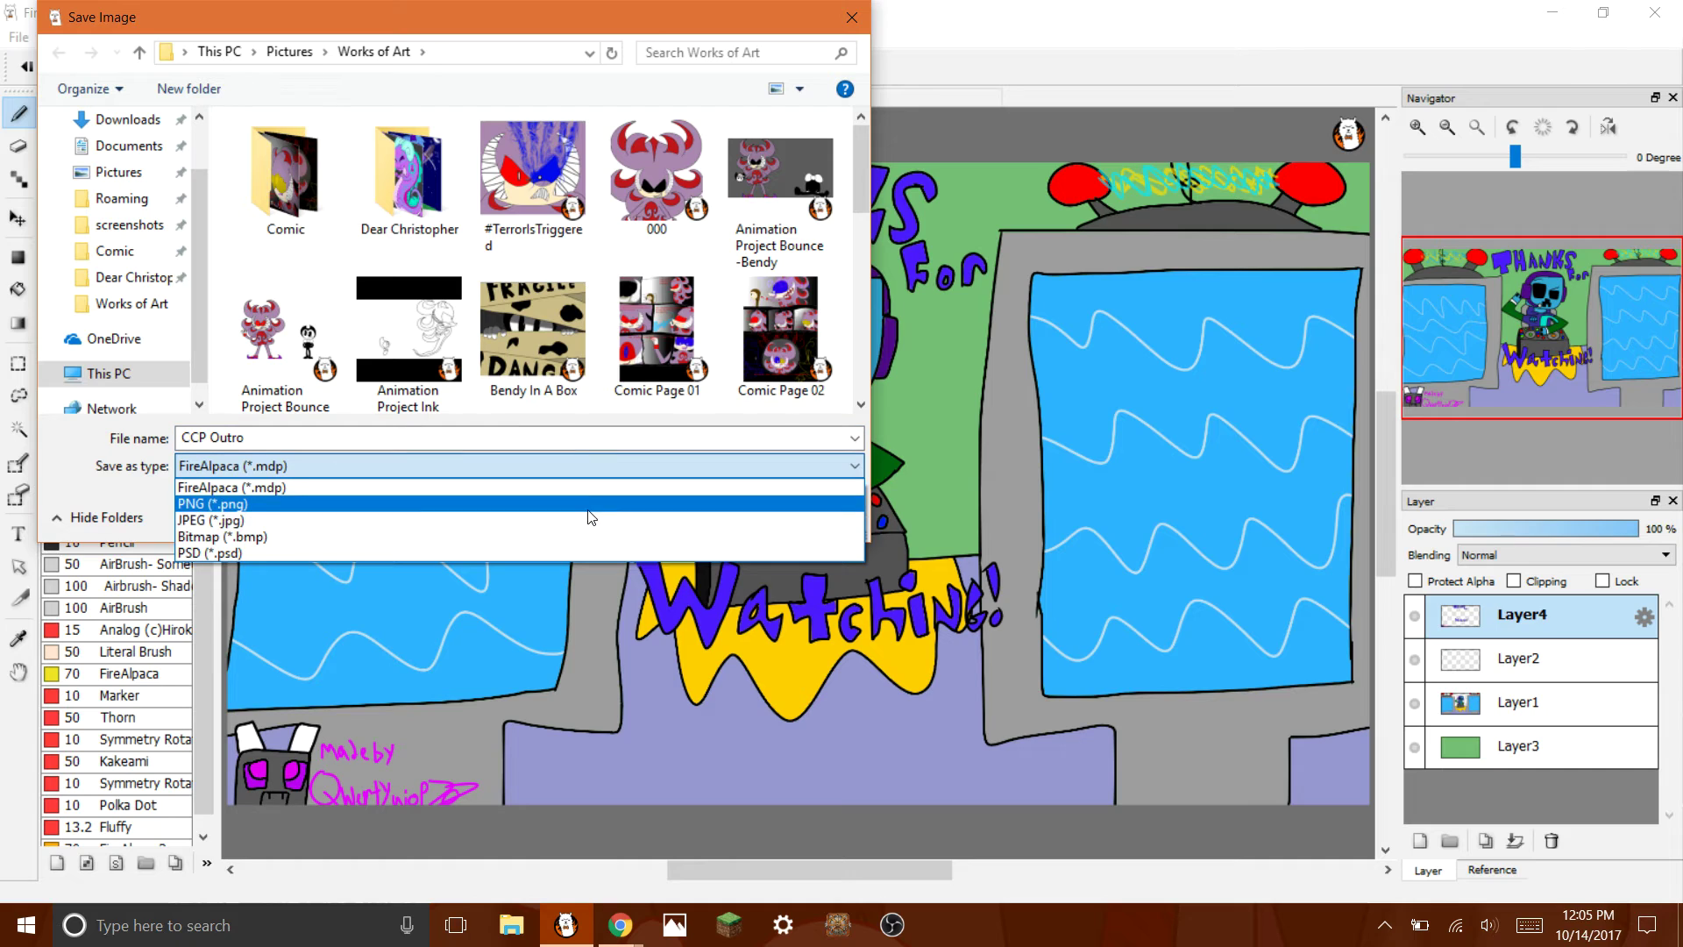
{"action": "left_click", "coordinate": [582, 506]}
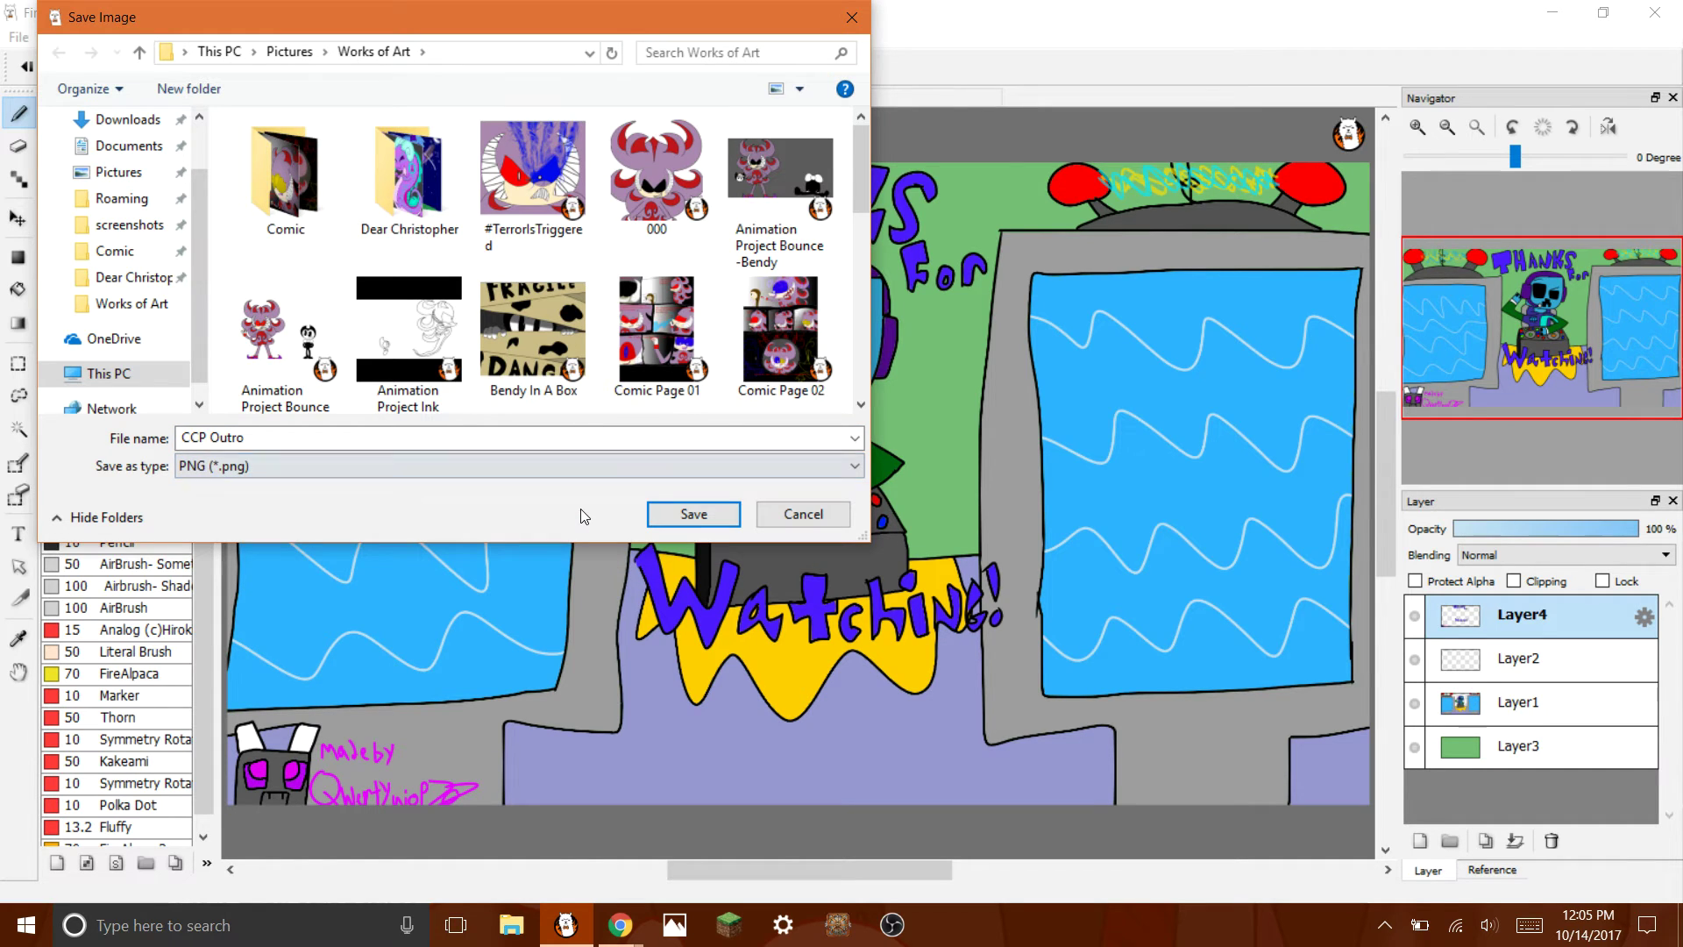
{"action": "left_click", "coordinate": [697, 513]}
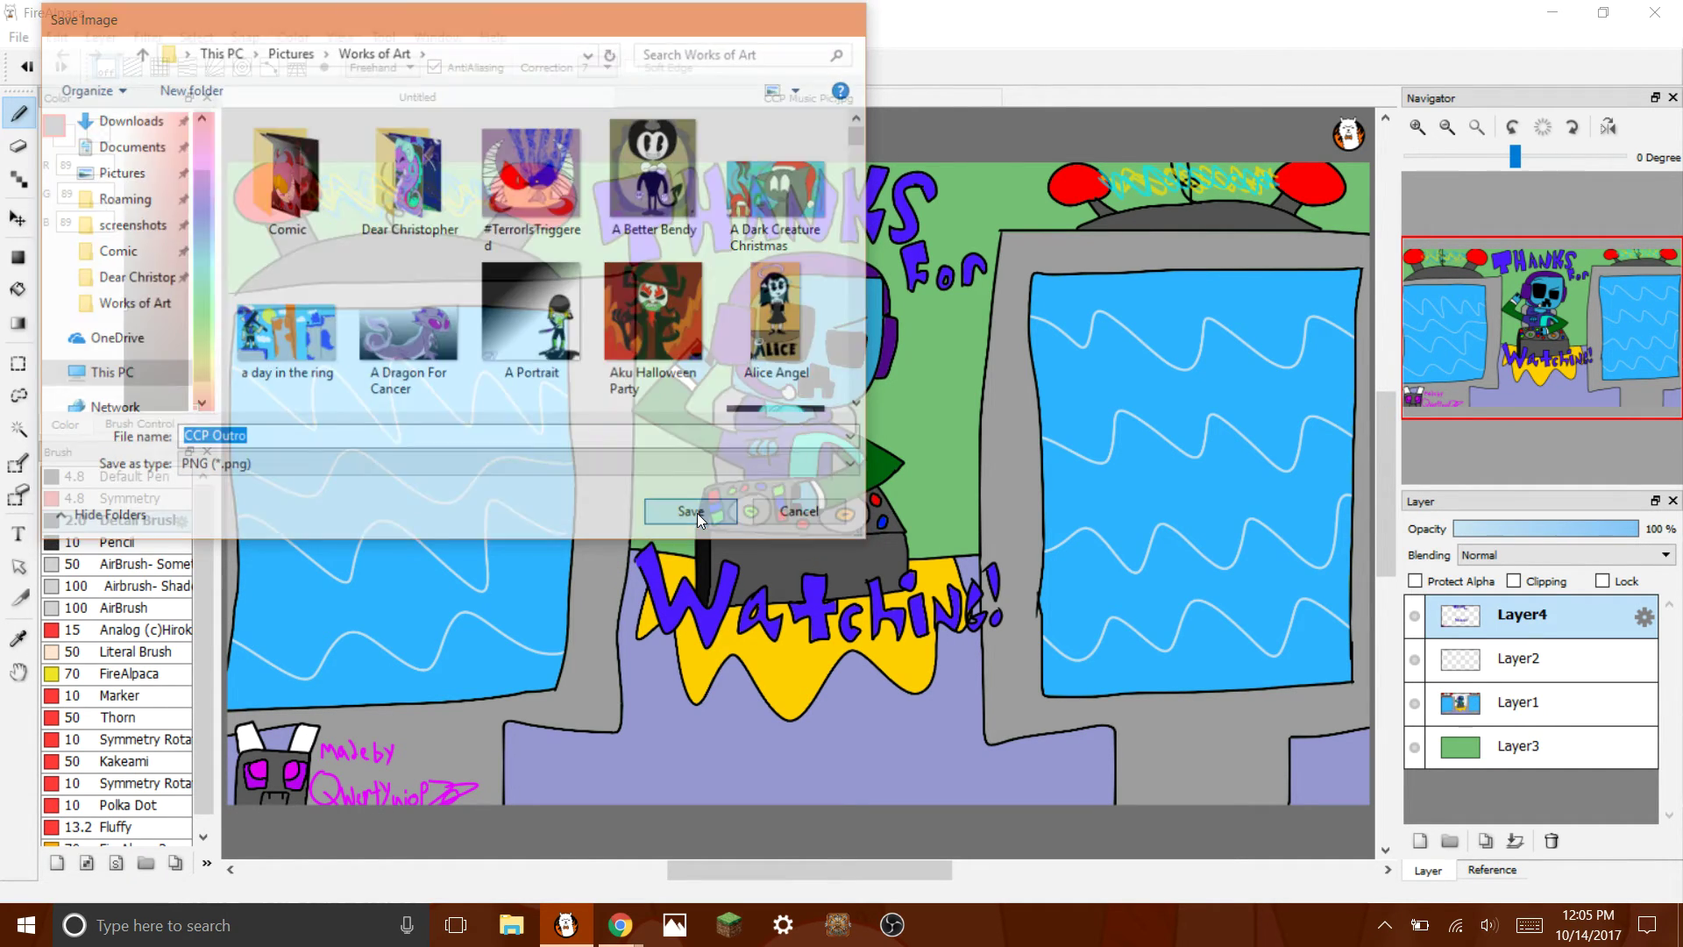
{"action": "left_click", "coordinate": [923, 491]}
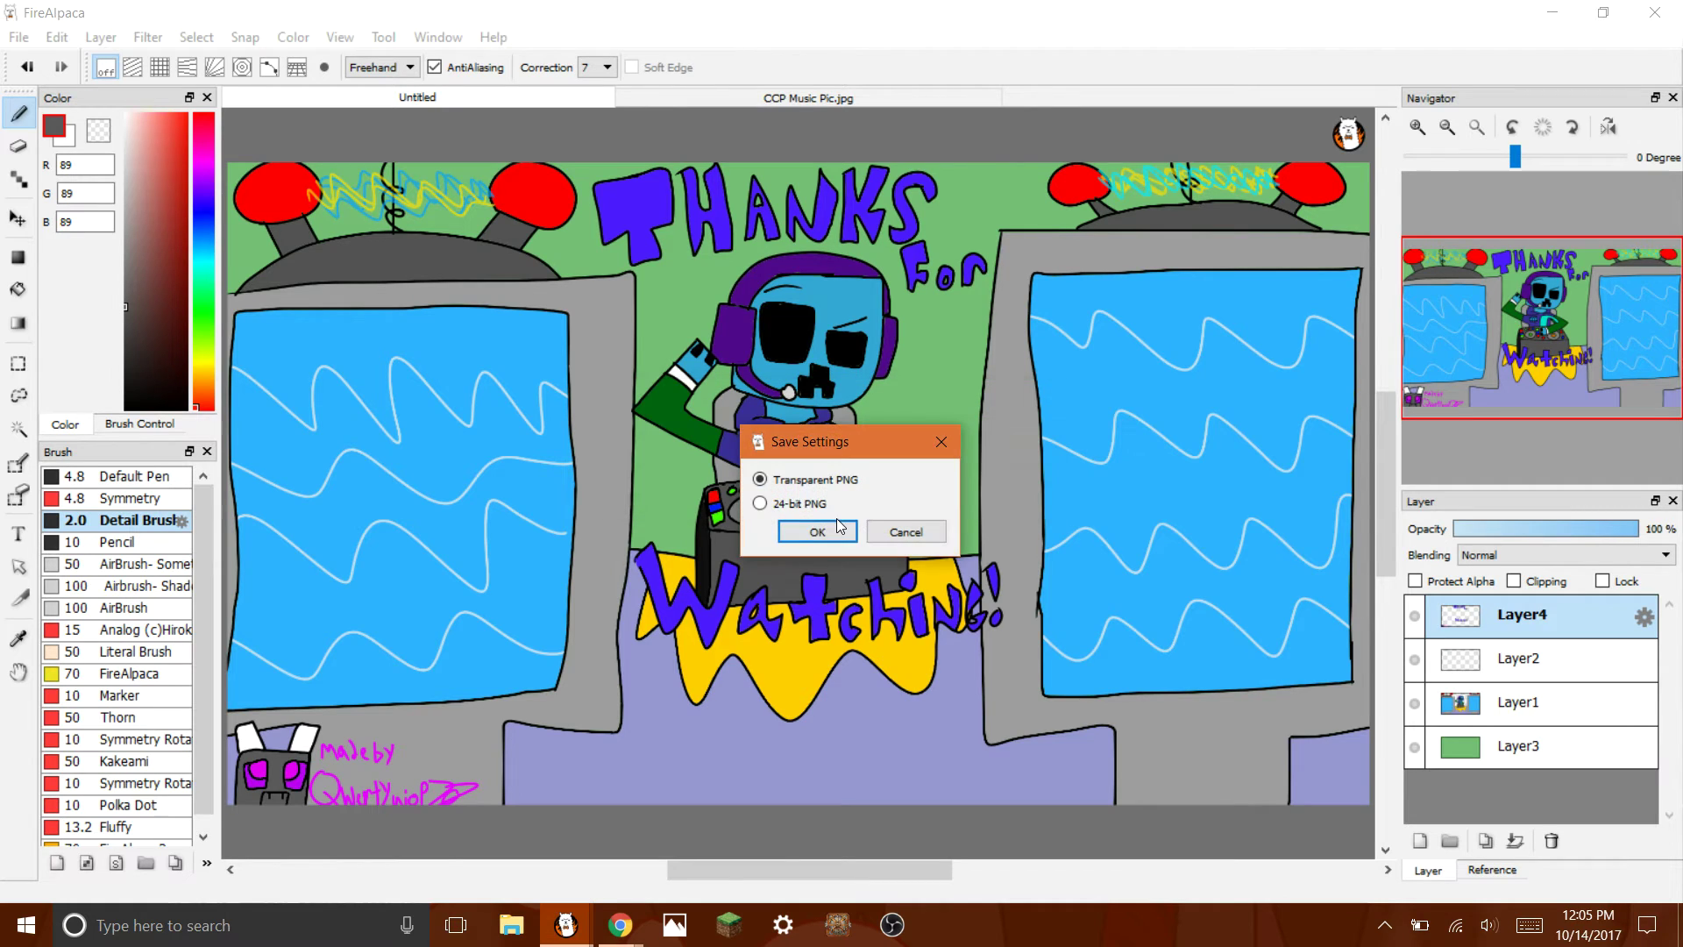
{"action": "left_click", "coordinate": [827, 534]}
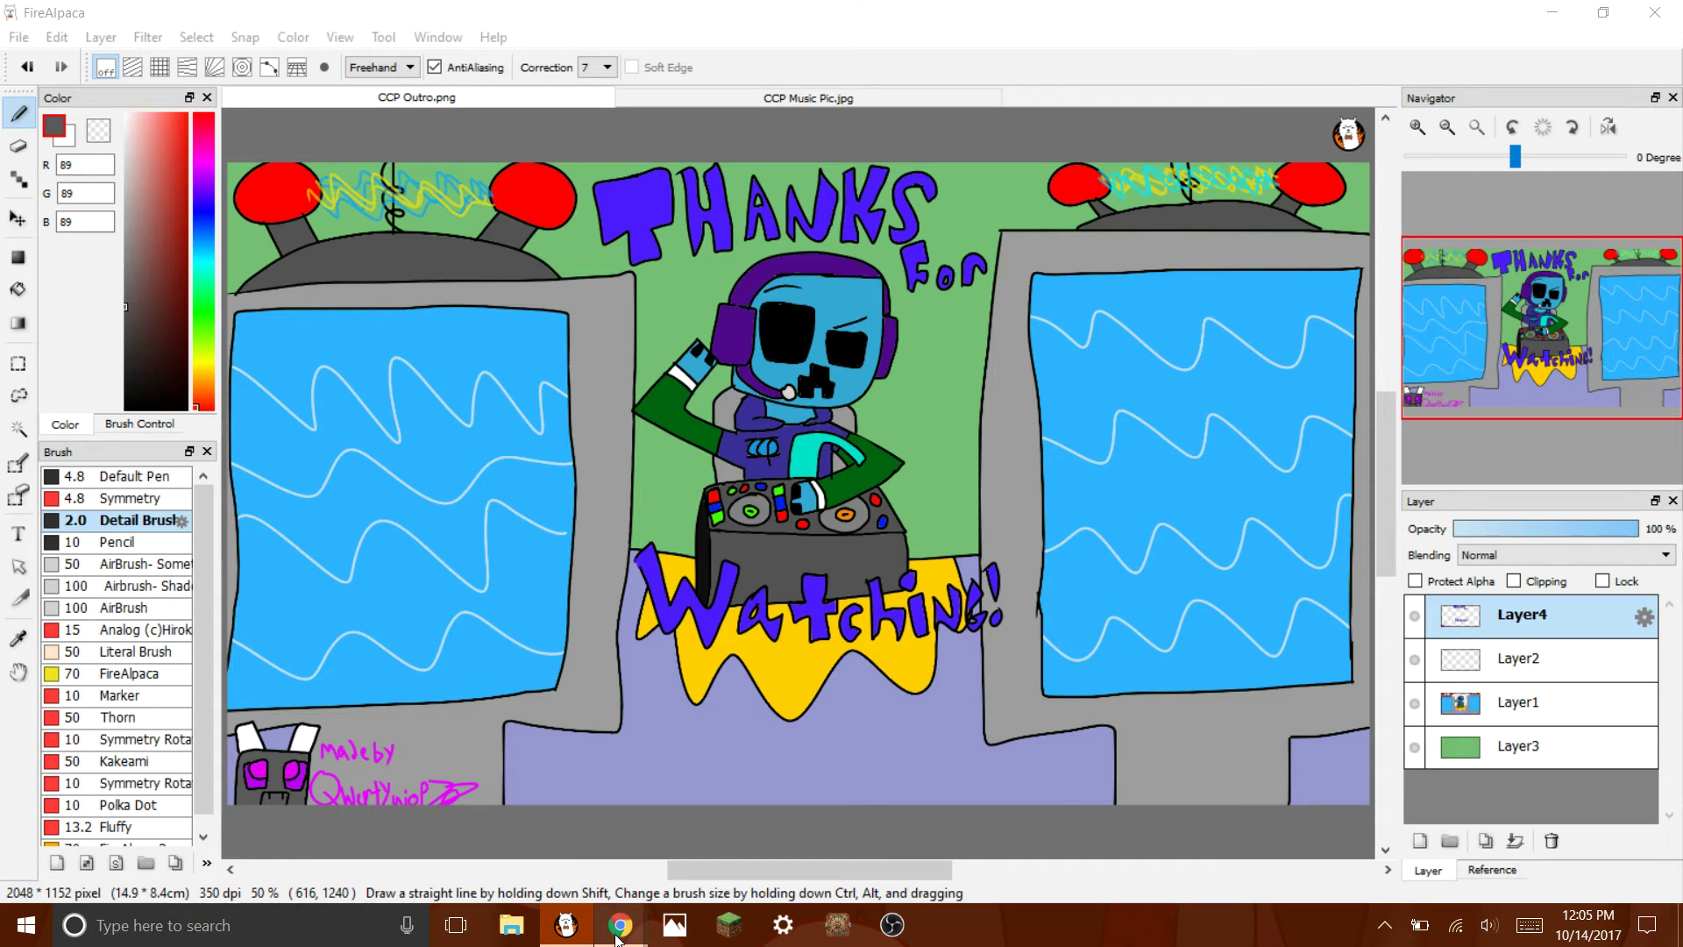
Switch to YouTube in Chrome, play "OMFG - Hello" from the "To Draw Dragons" playlist and skip its advert.
{"action": "mouse_move", "coordinate": [605, 928]}
{"action": "left_click", "coordinate": [563, 868]}
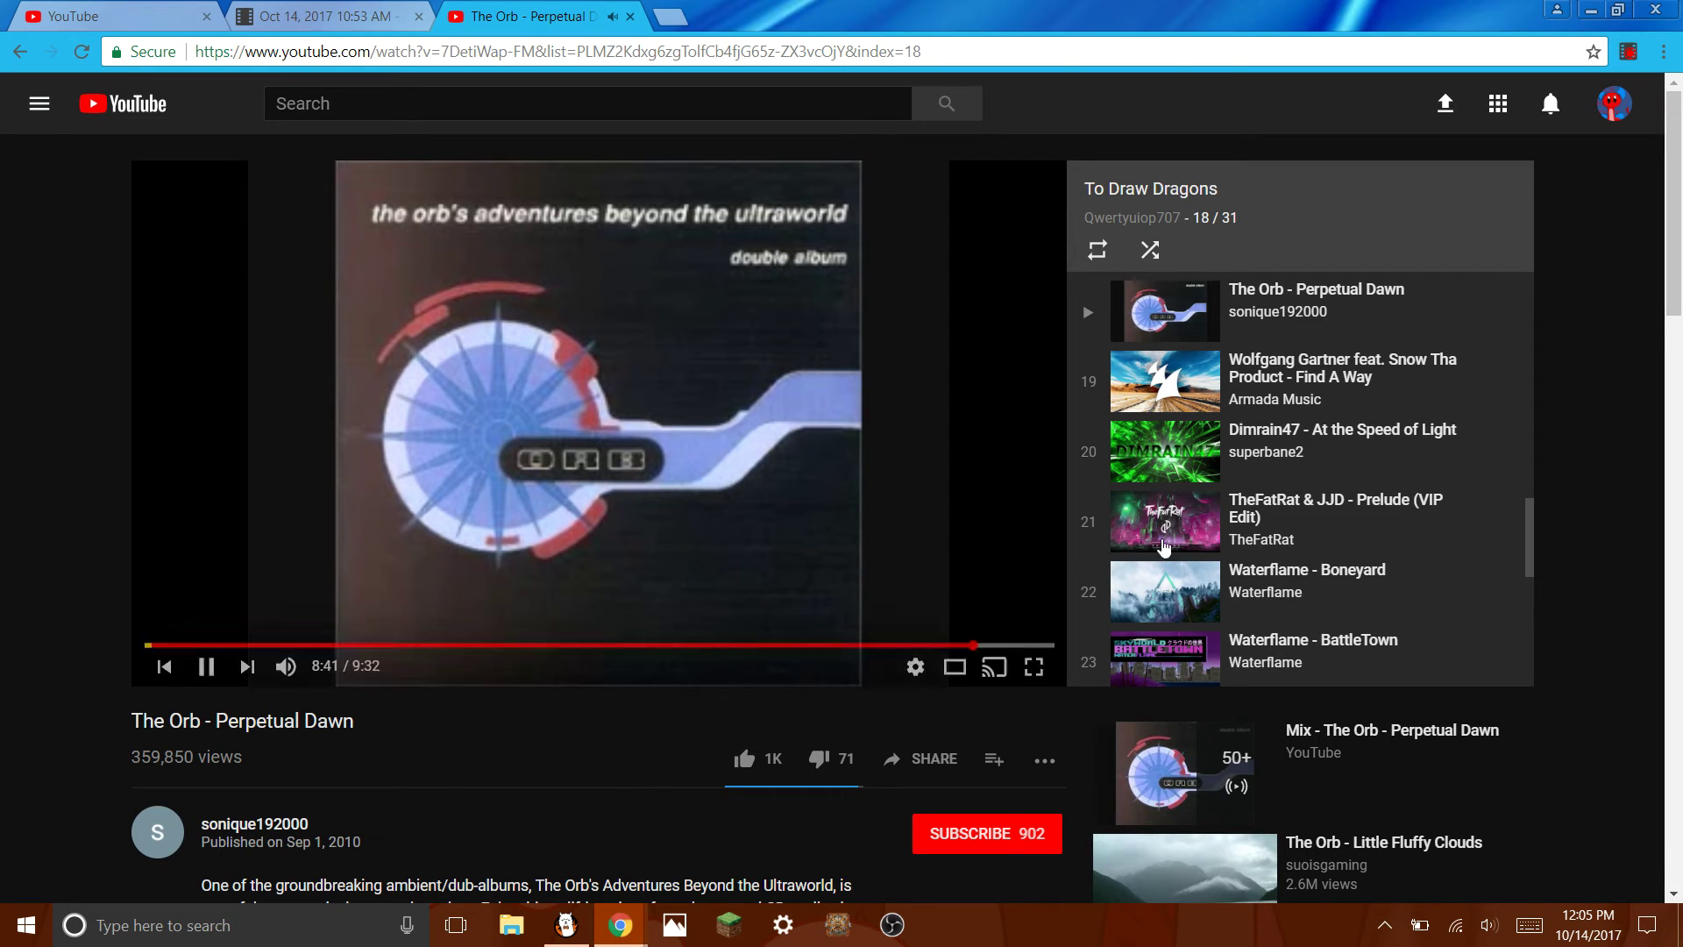
{"action": "scroll", "coordinate": [1365, 565], "scroll_direction": "down", "scroll_amount": 3}
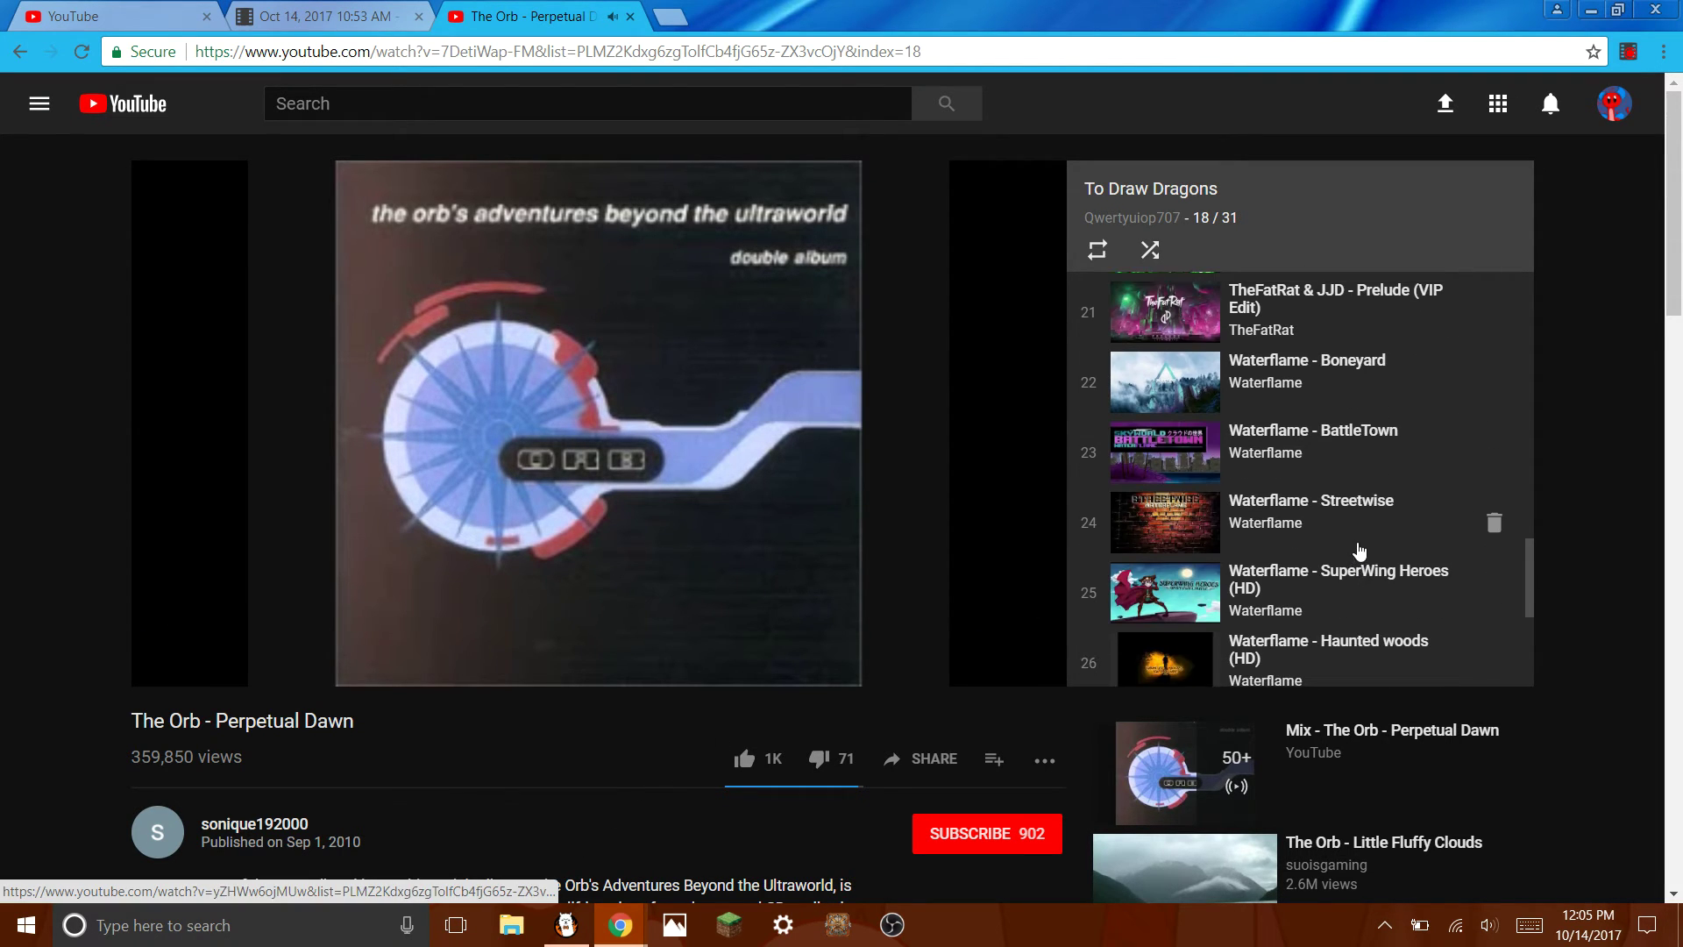
{"action": "scroll", "coordinate": [1360, 556], "scroll_direction": "up", "scroll_amount": 1}
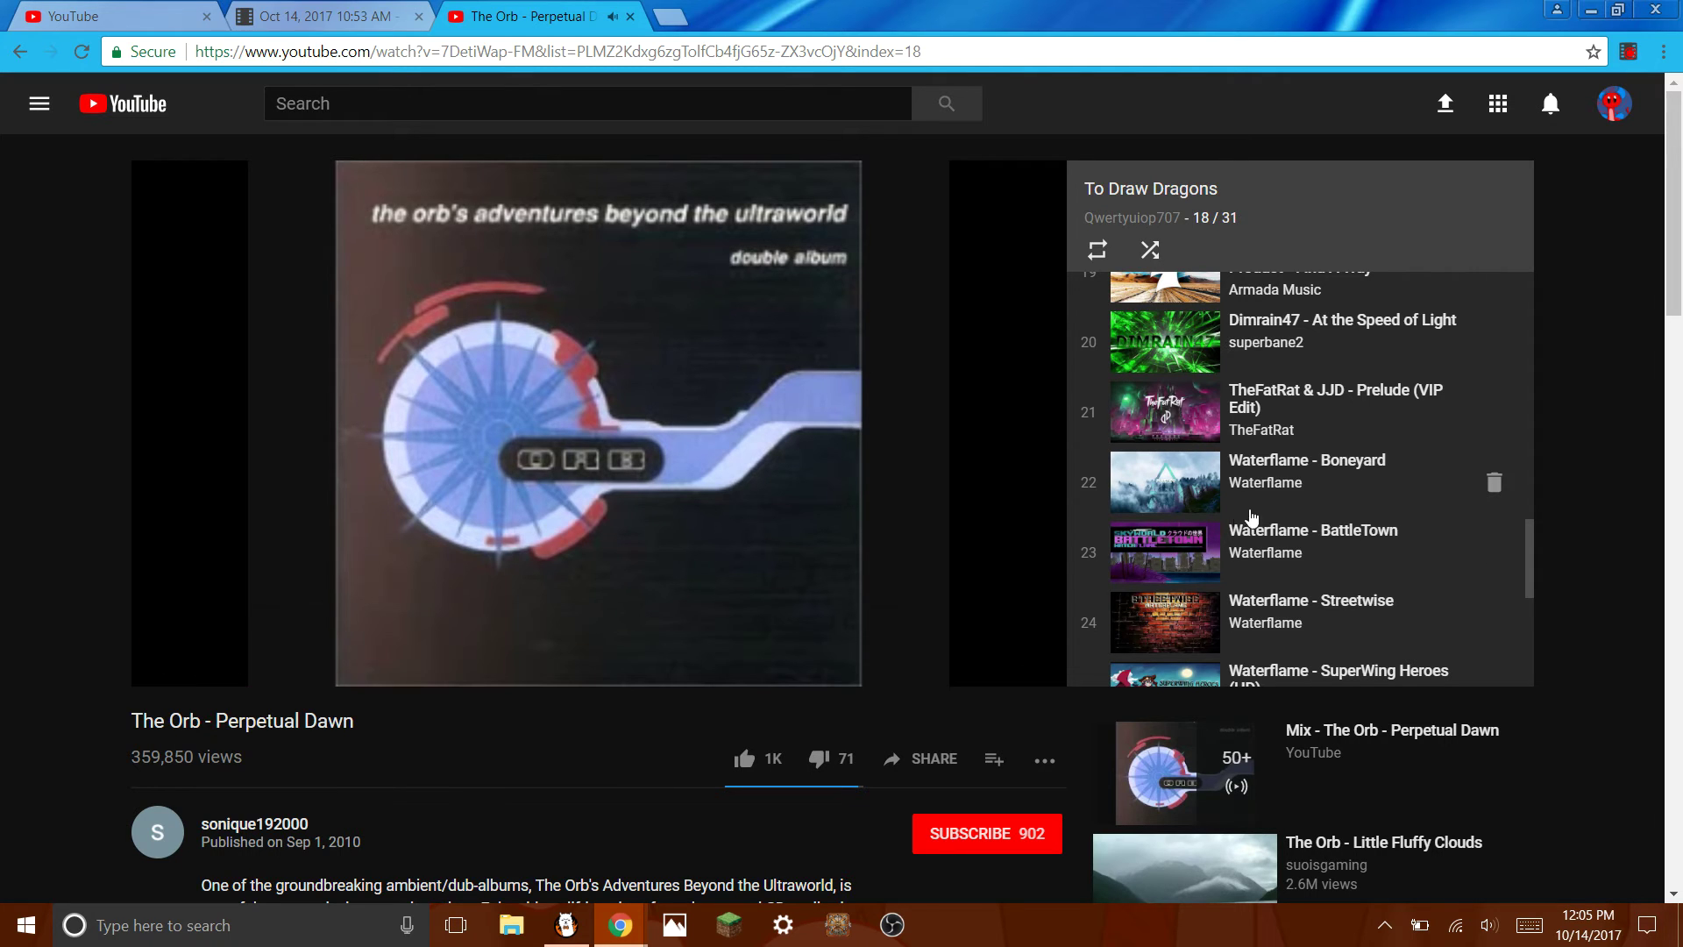
{"action": "scroll", "coordinate": [1253, 518], "scroll_direction": "up", "scroll_amount": 4}
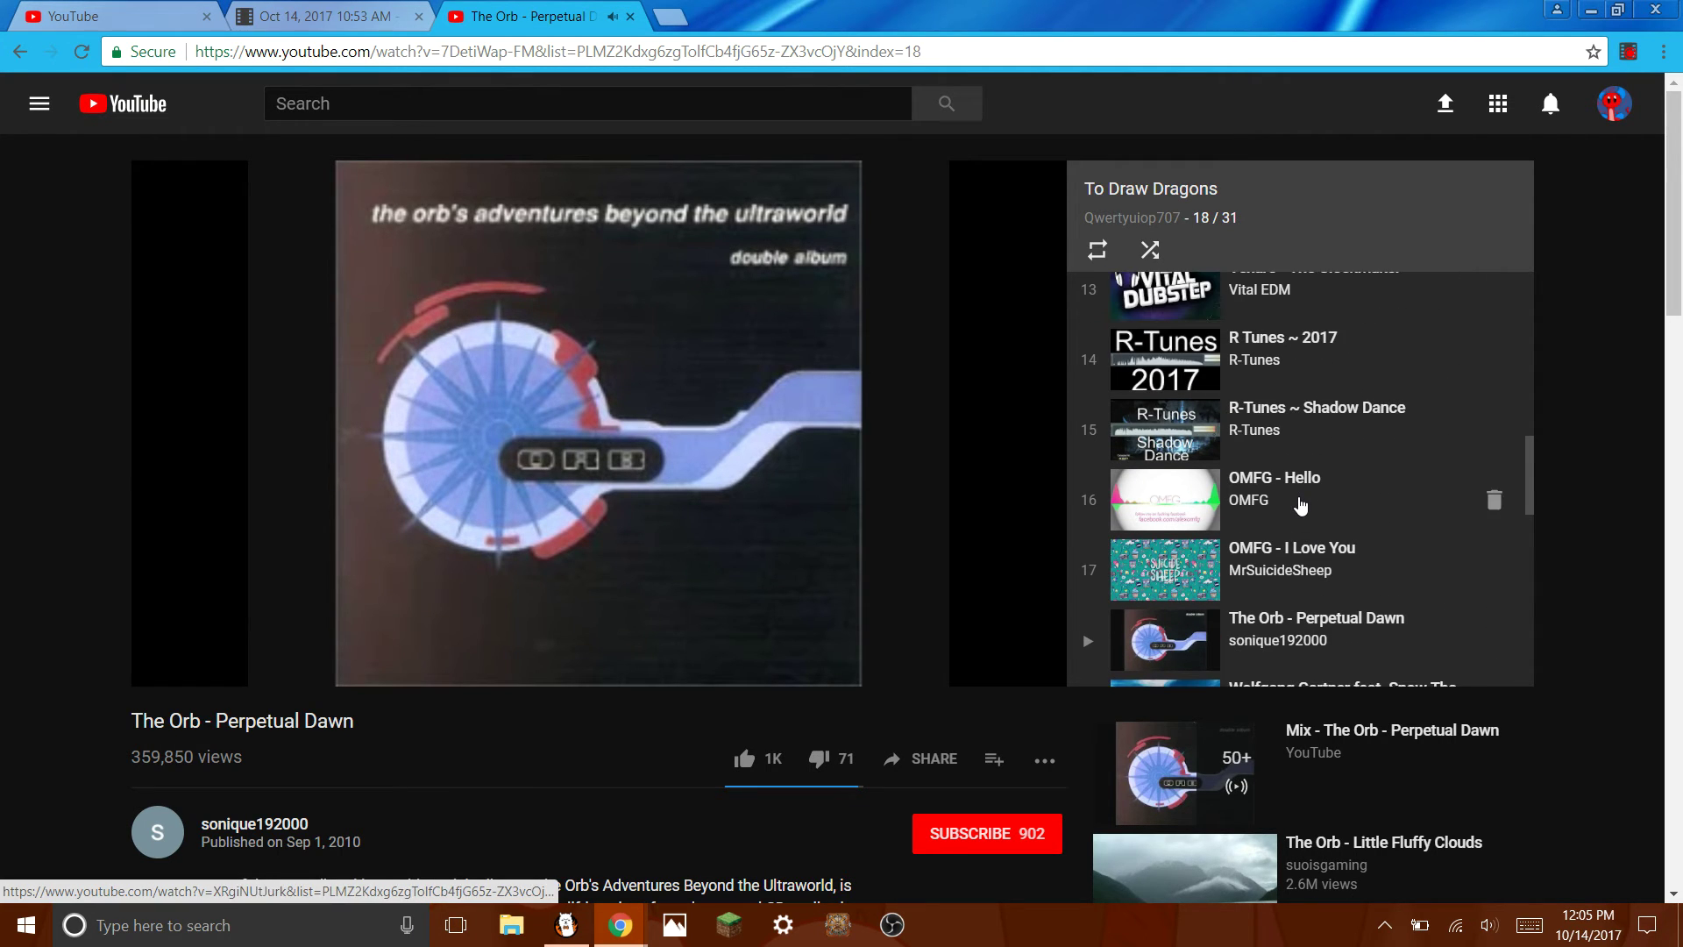
{"action": "left_click", "coordinate": [1296, 501]}
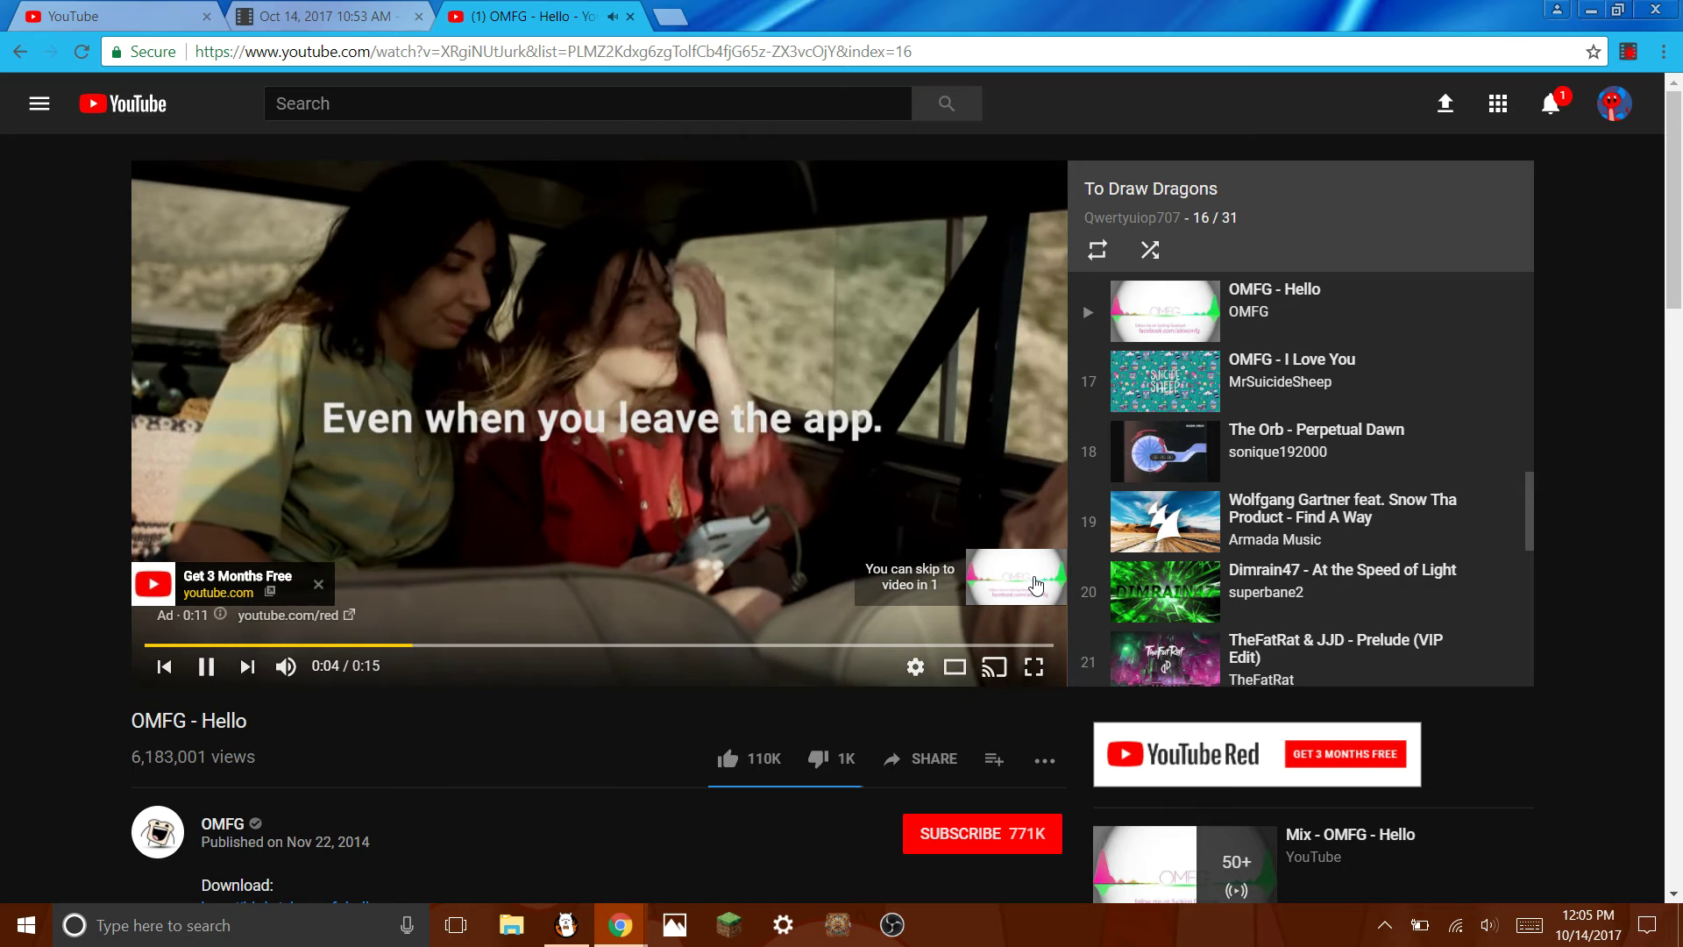
{"action": "left_click", "coordinate": [1009, 582]}
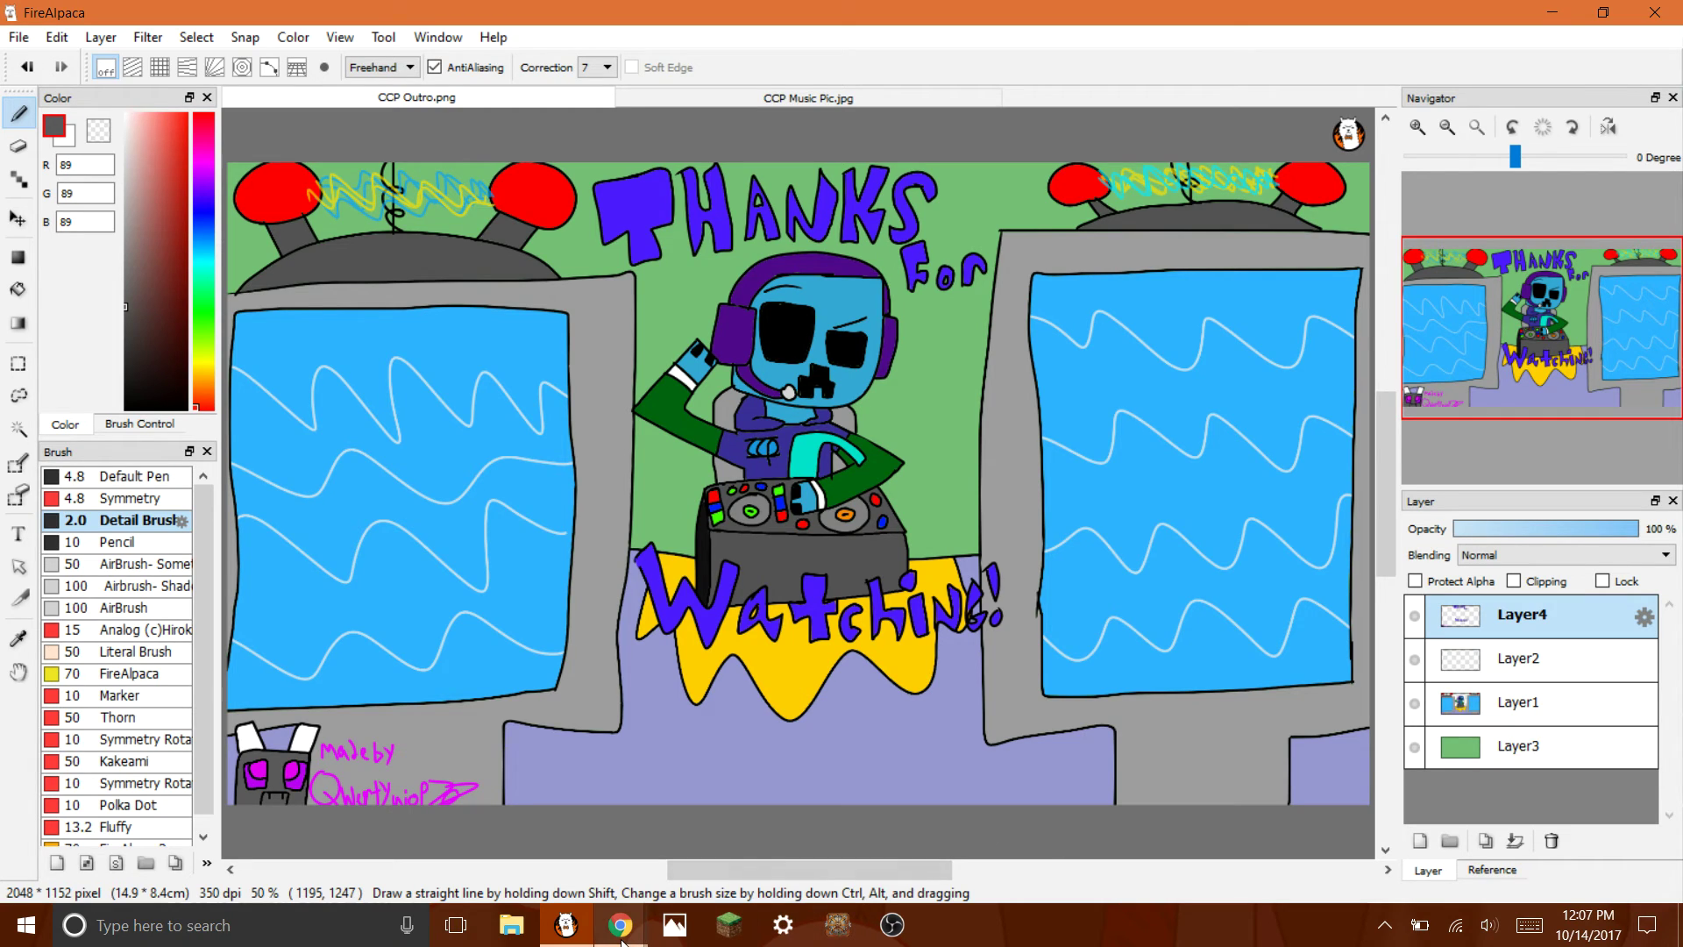
Switch to the Photos app and view the saved "THANKS For Watching!" picture in full screen.
{"action": "left_click", "coordinate": [673, 931]}
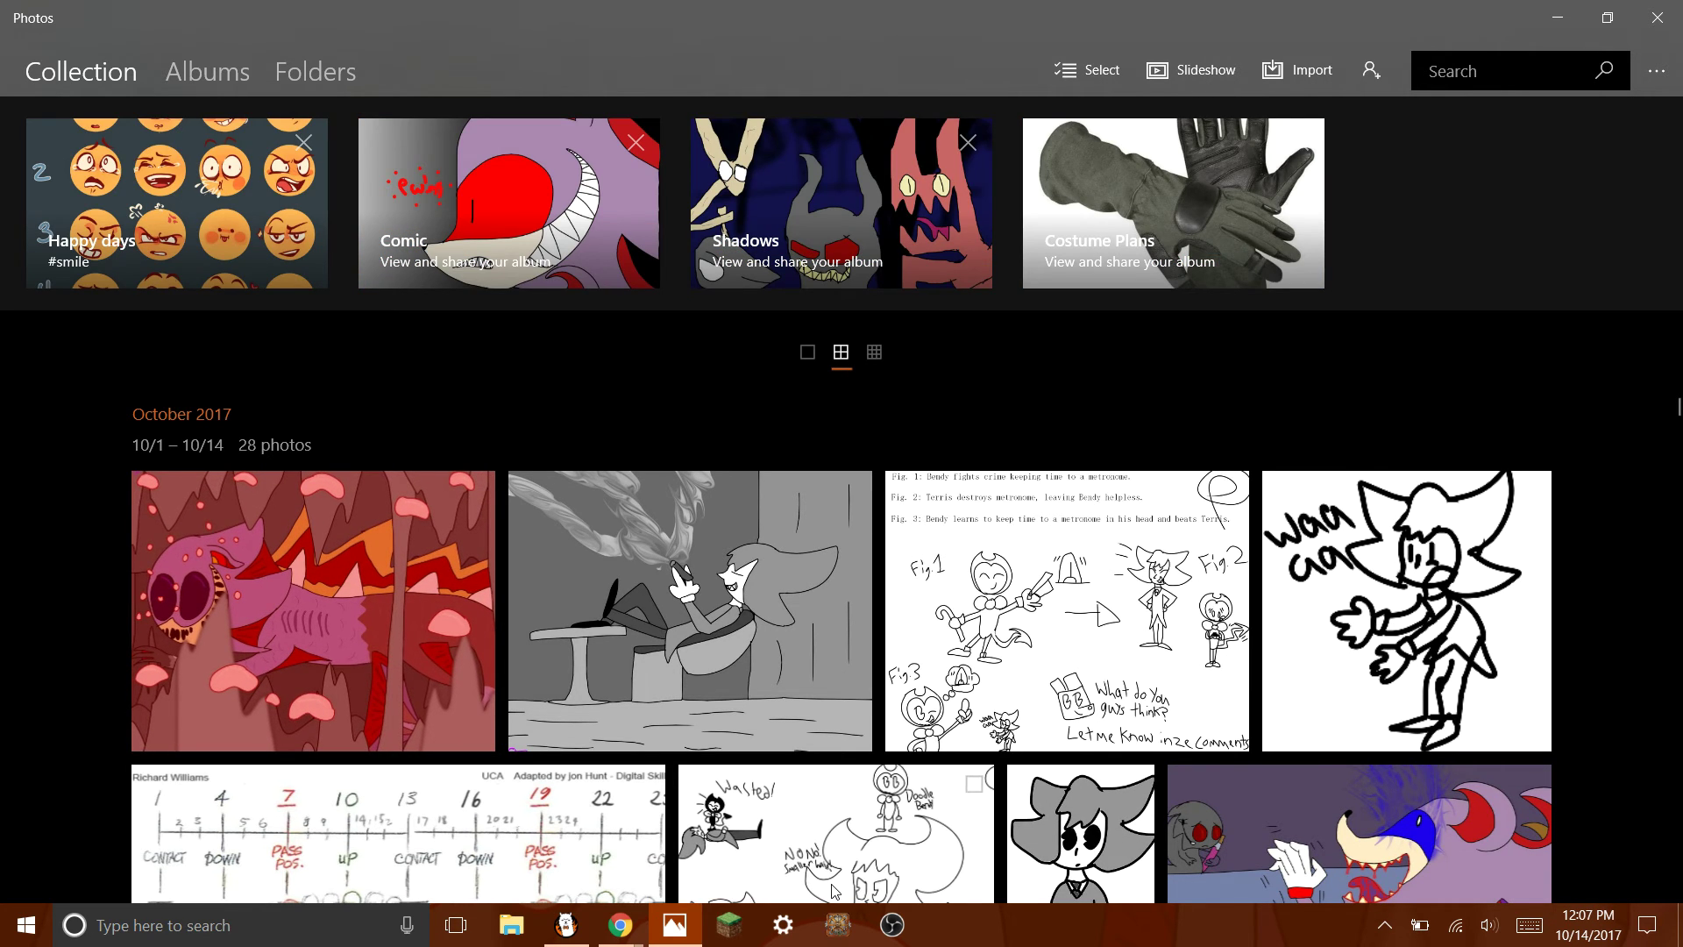
{"action": "left_click", "coordinate": [673, 942]}
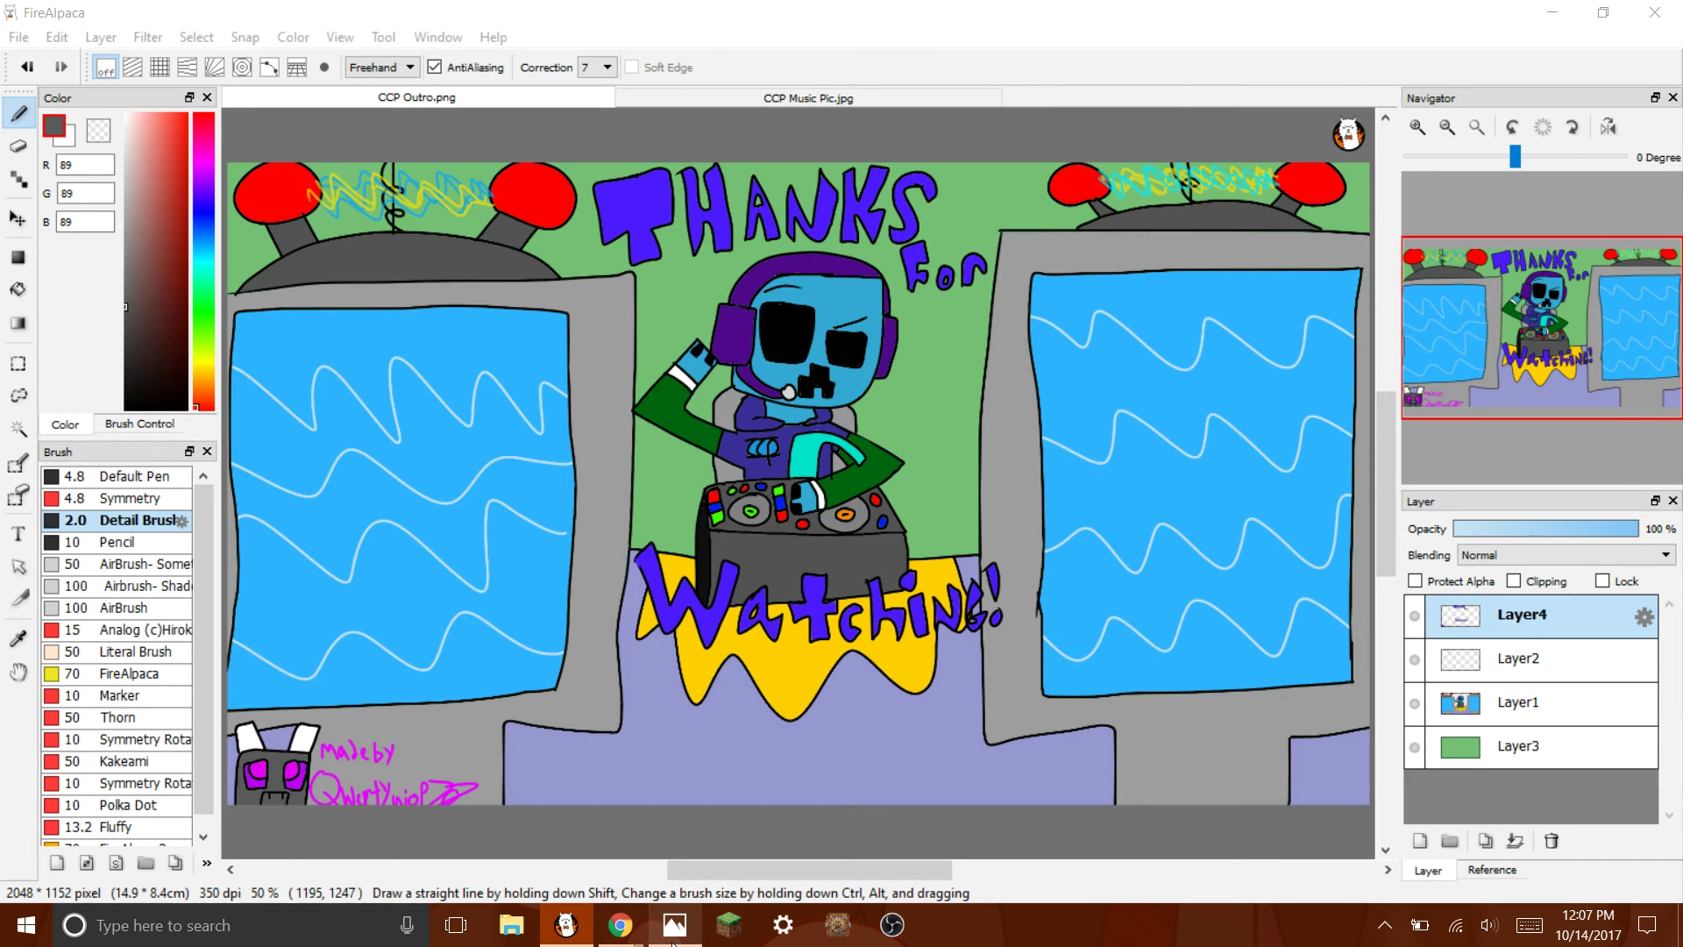
{"action": "left_click", "coordinate": [673, 942]}
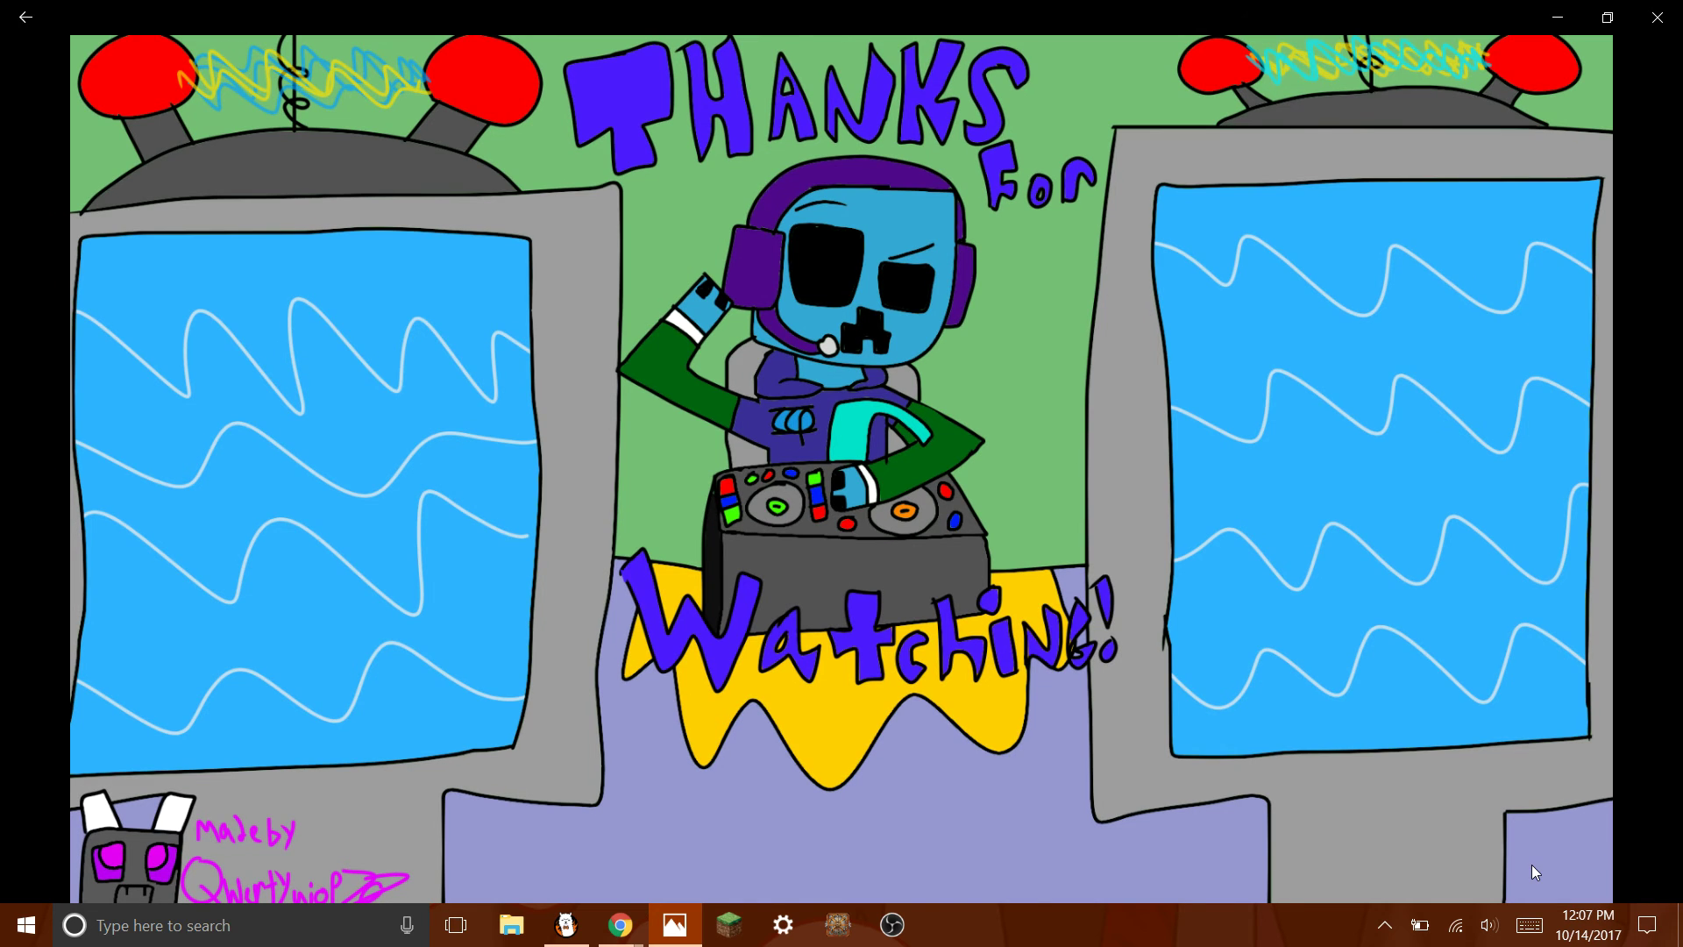
{"action": "left_click", "coordinate": [1648, 866]}
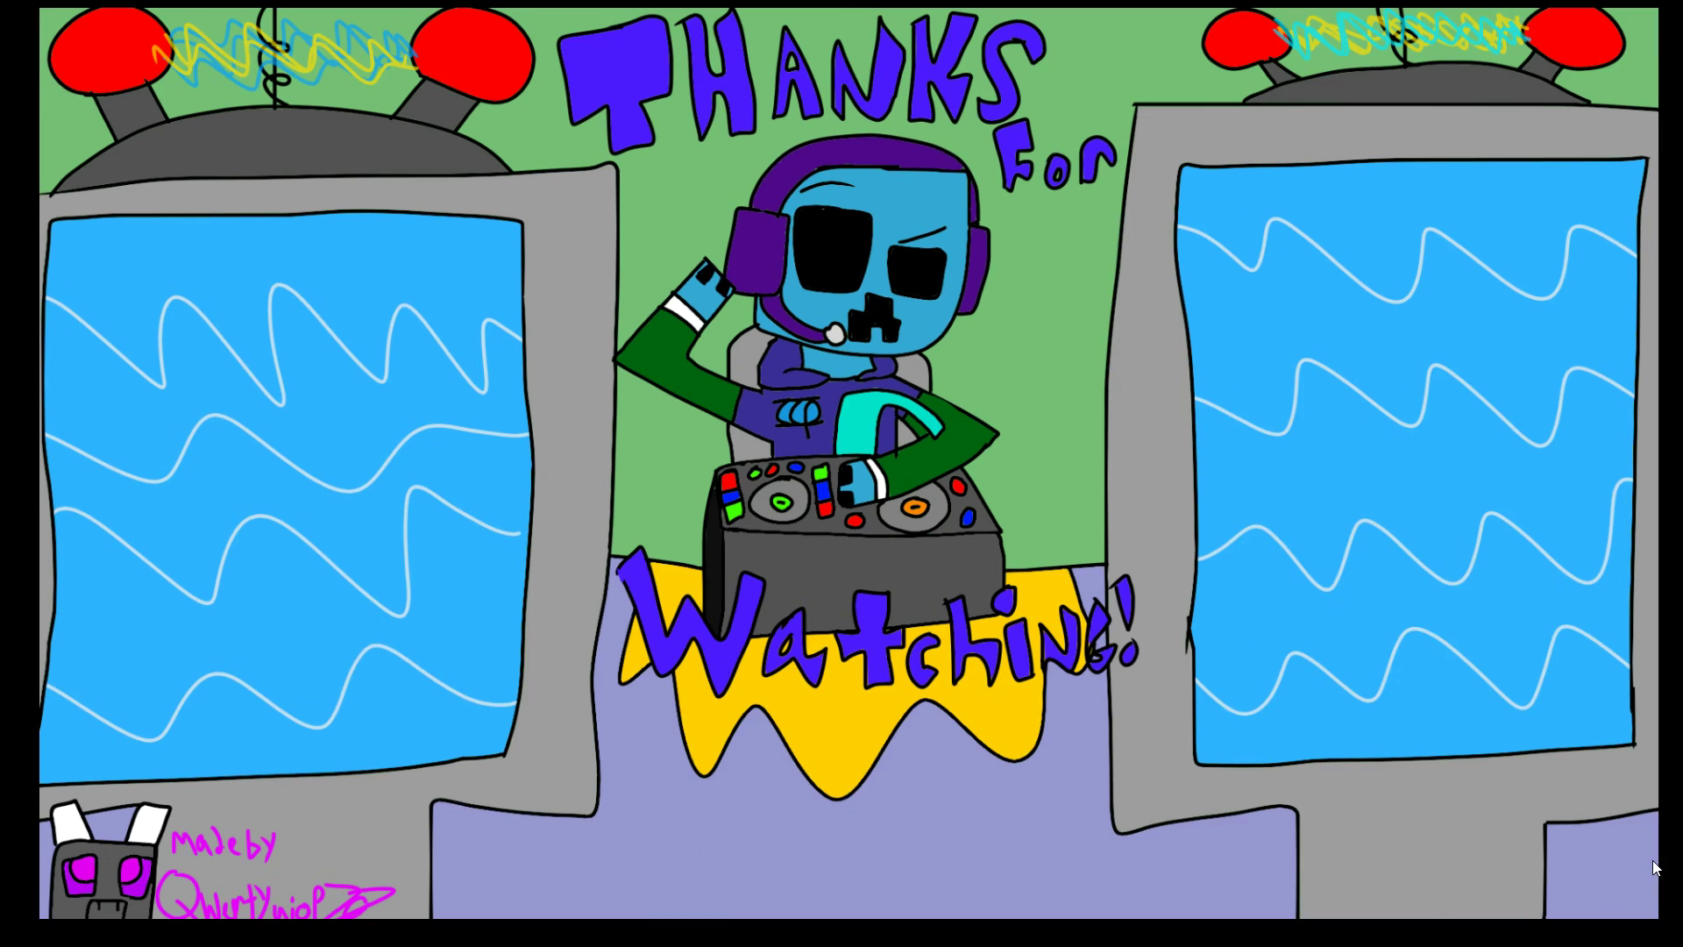